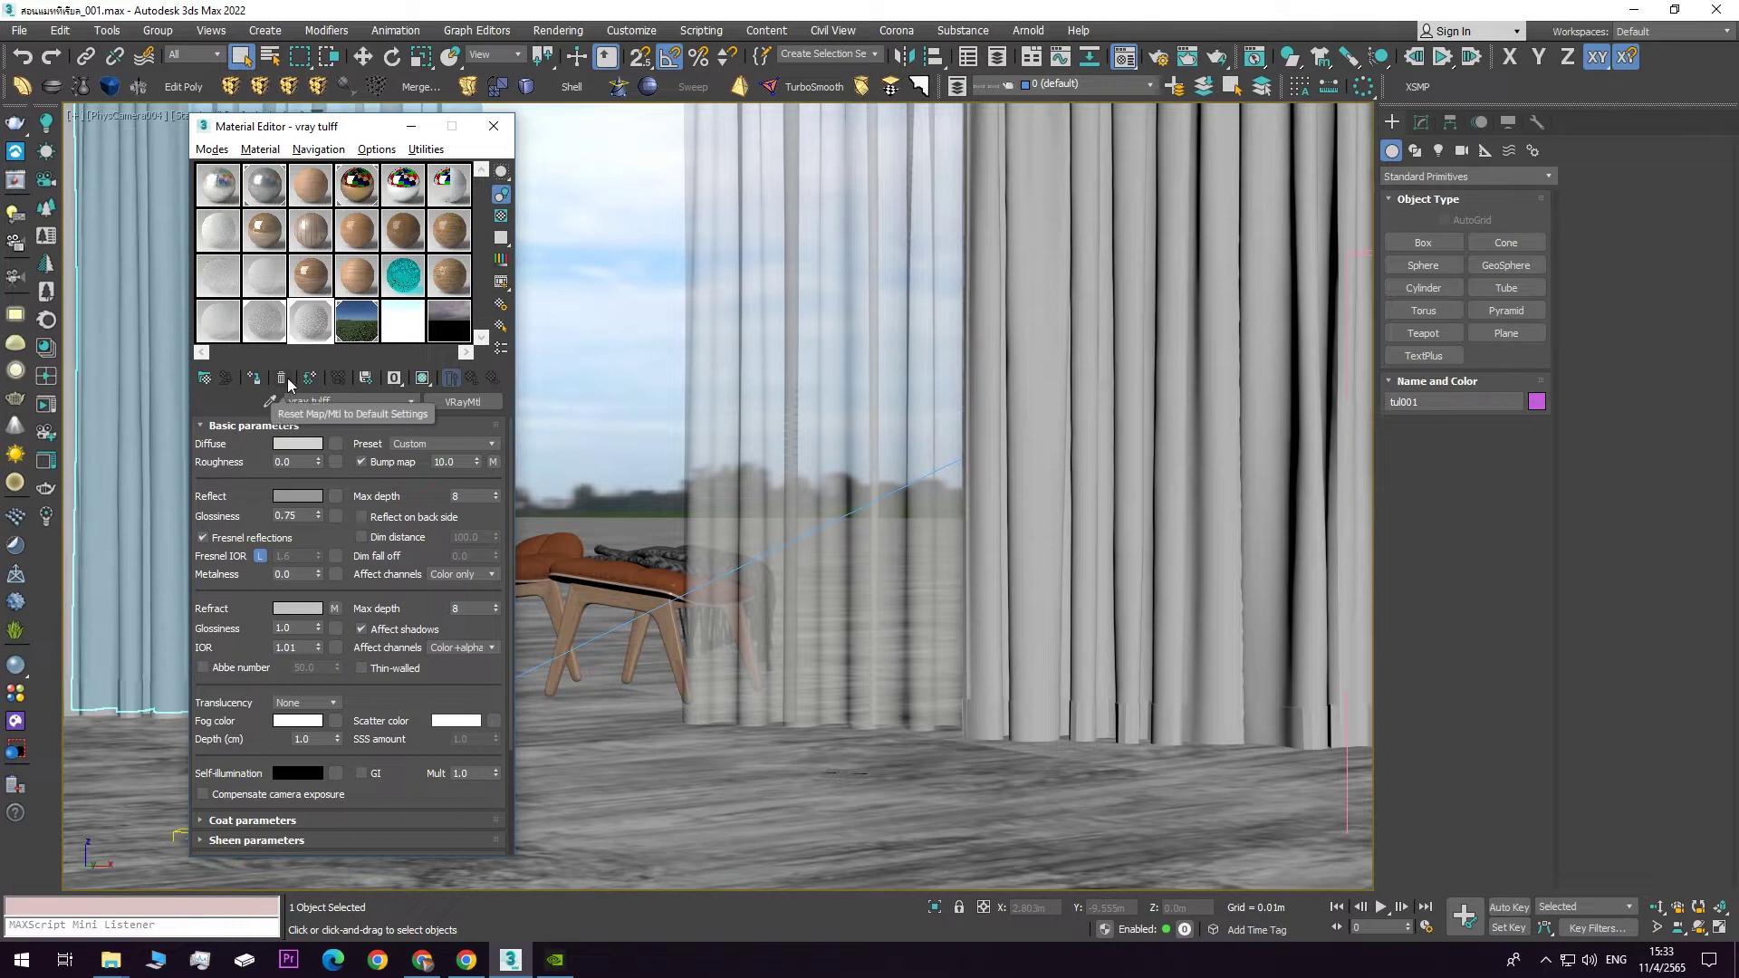
- Reset the vray tulff material to its default settings
left_click(408, 547)
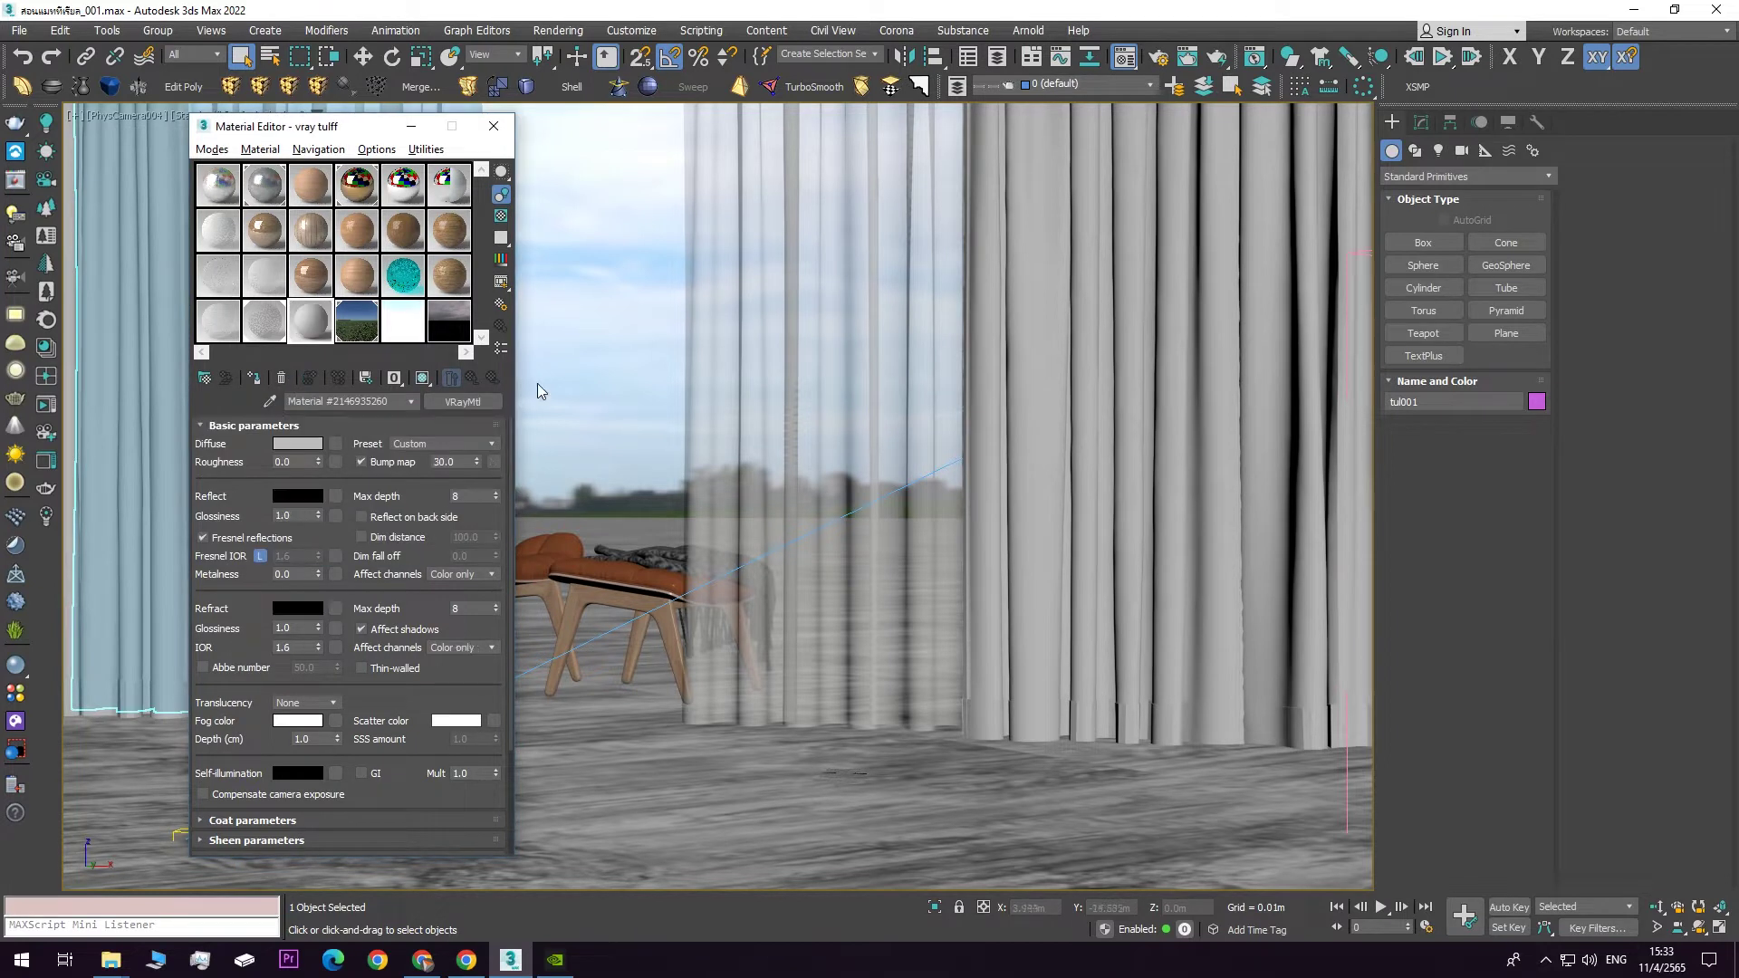
left_click_drag(328, 127, 275, 134)
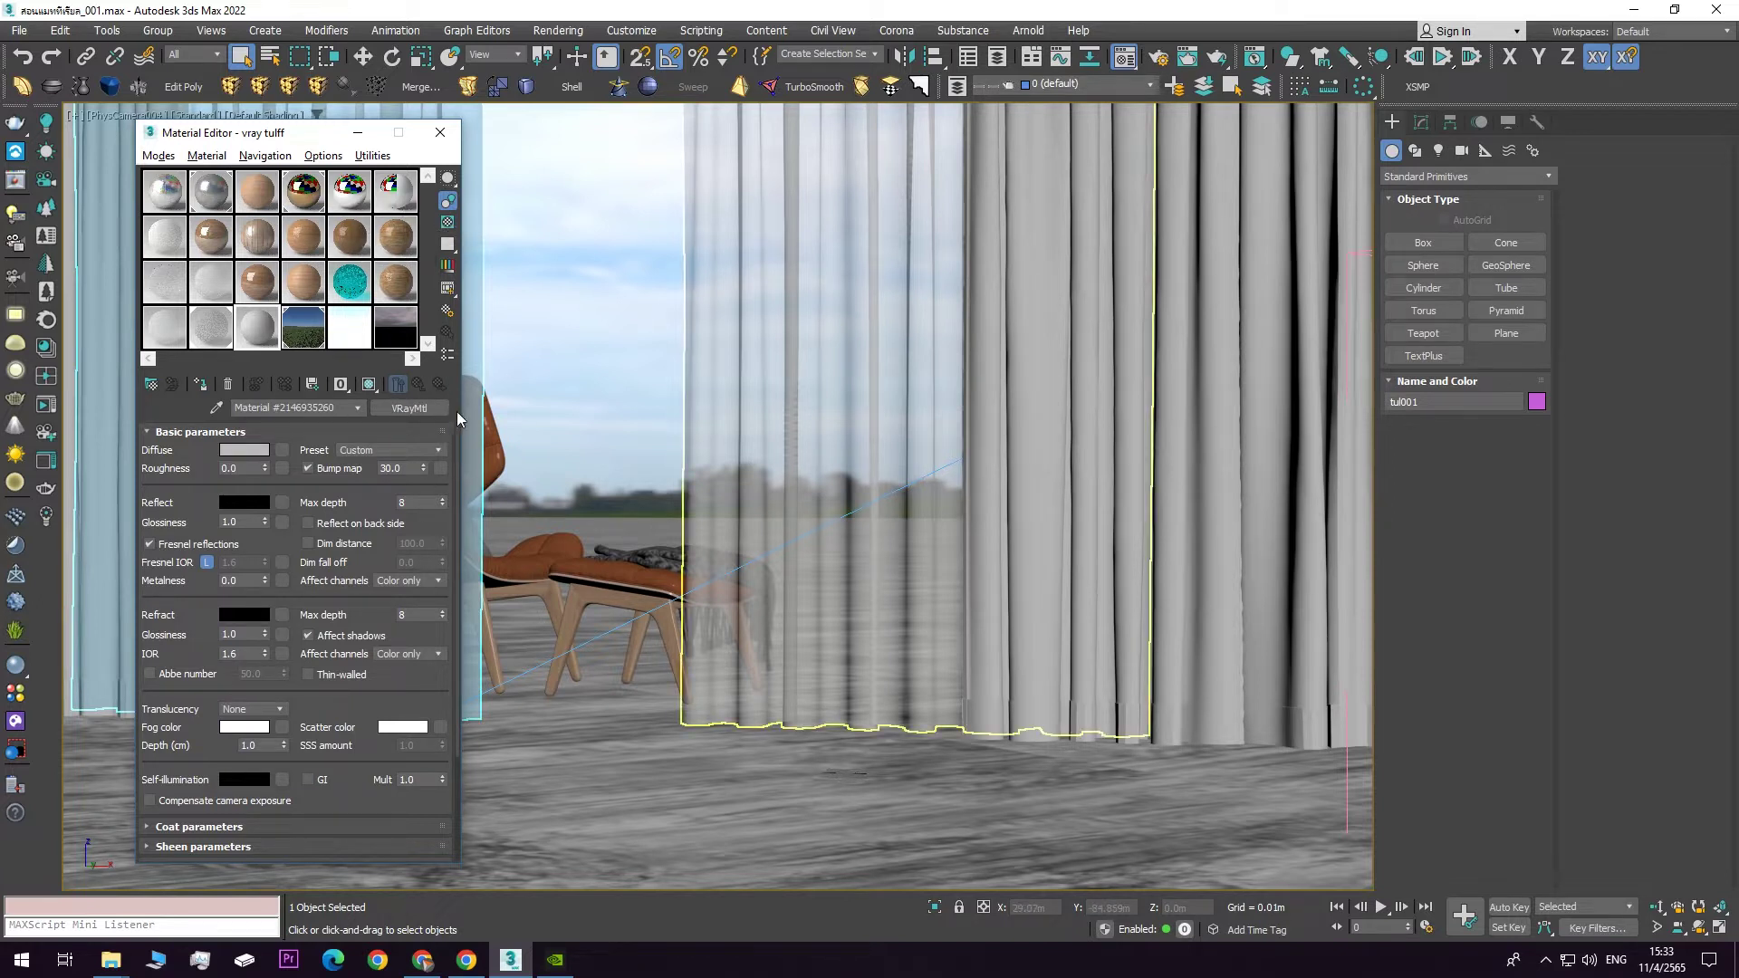
left_click_drag(270, 141, 245, 156)
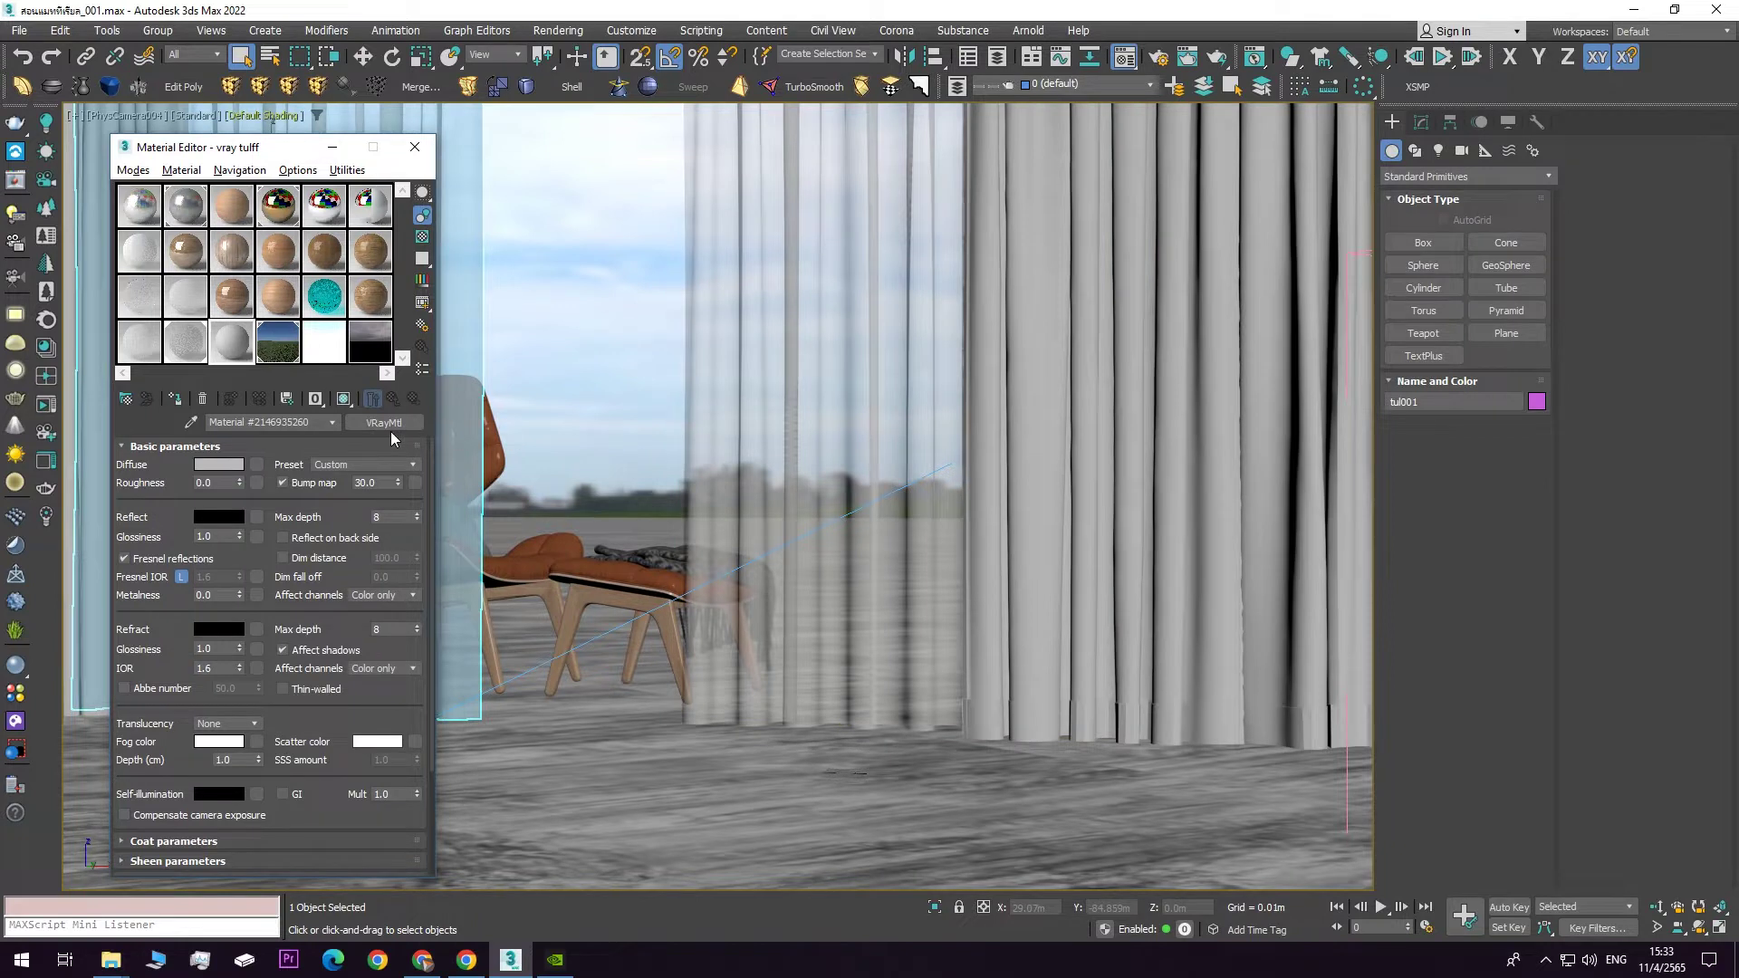
- Select the sheer curtain in the middle of the camera view, next to the opaque drapes
left_click(636, 303)
left_click(723, 304)
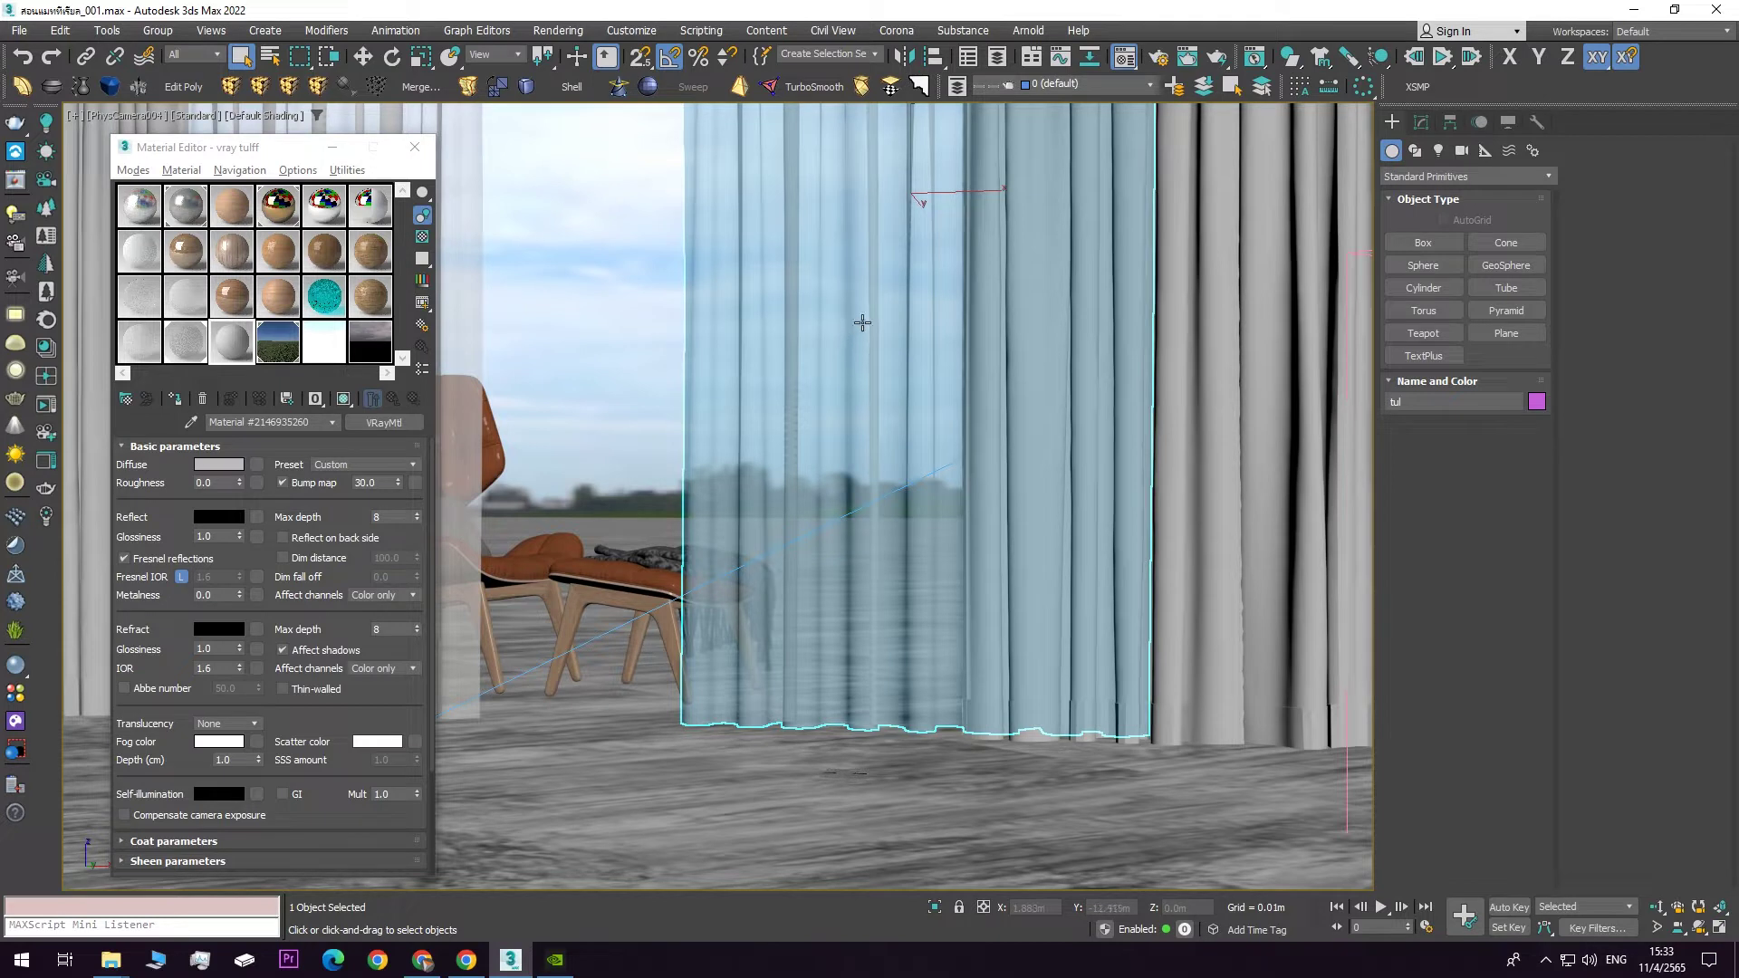
left_click(448, 296)
left_click(745, 298)
left_click_drag(245, 147, 331, 105)
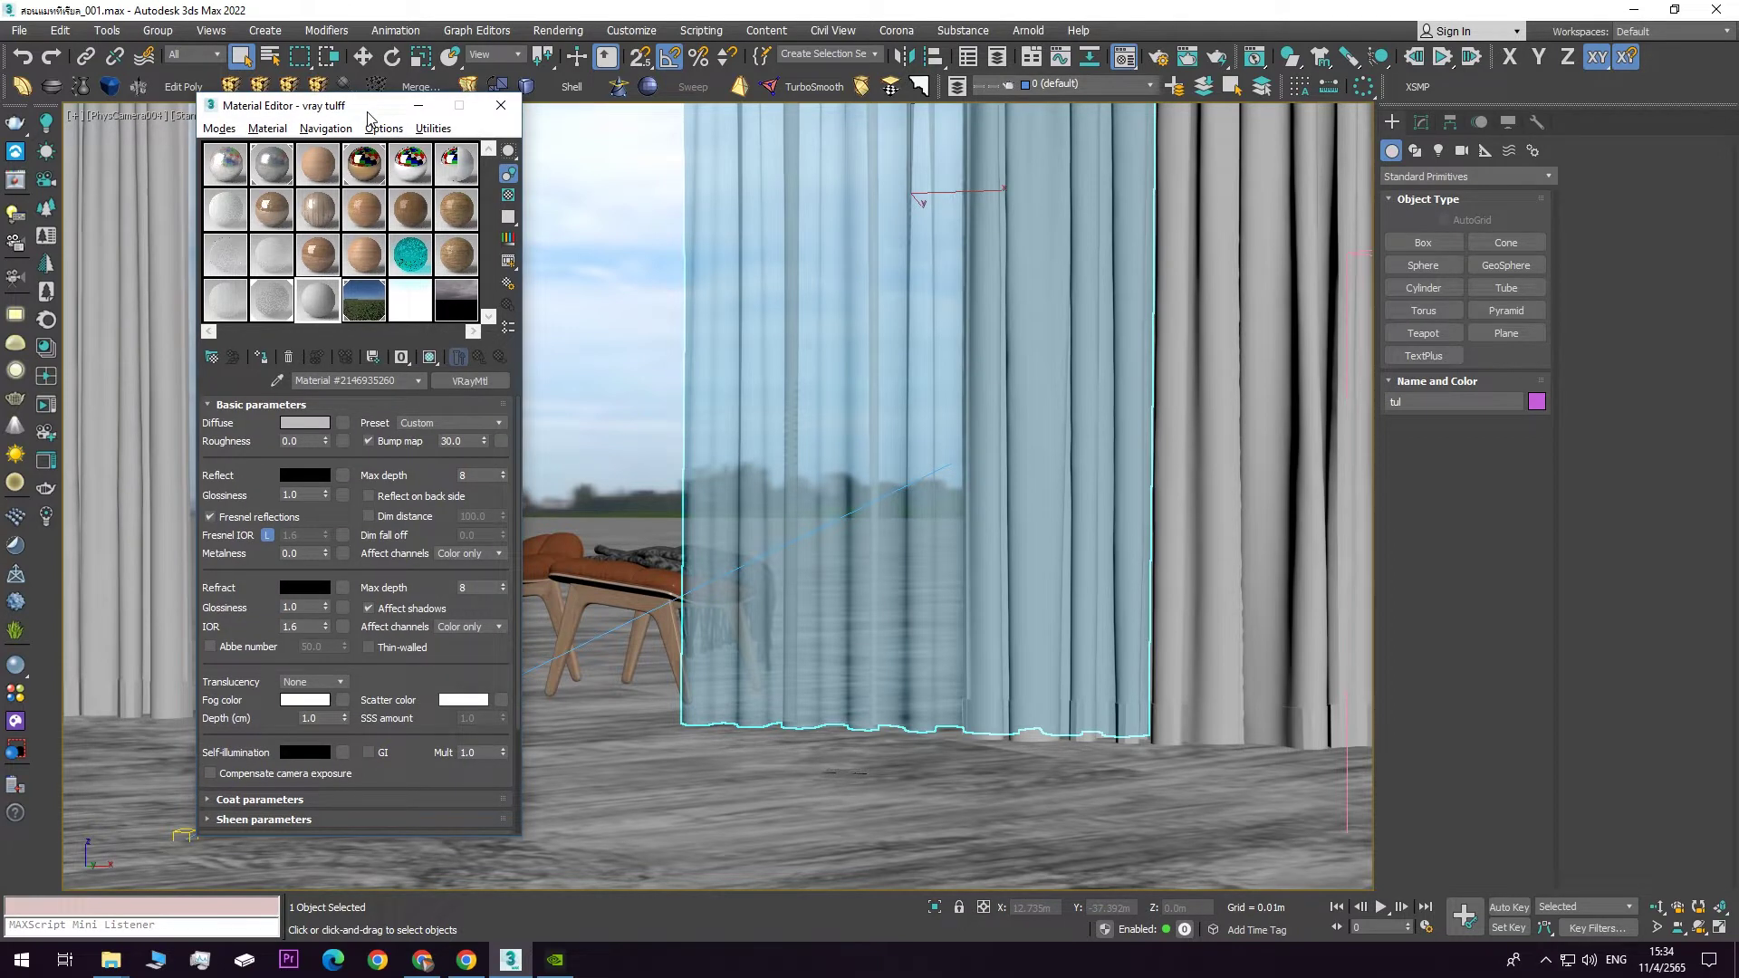
left_click_drag(367, 118, 306, 133)
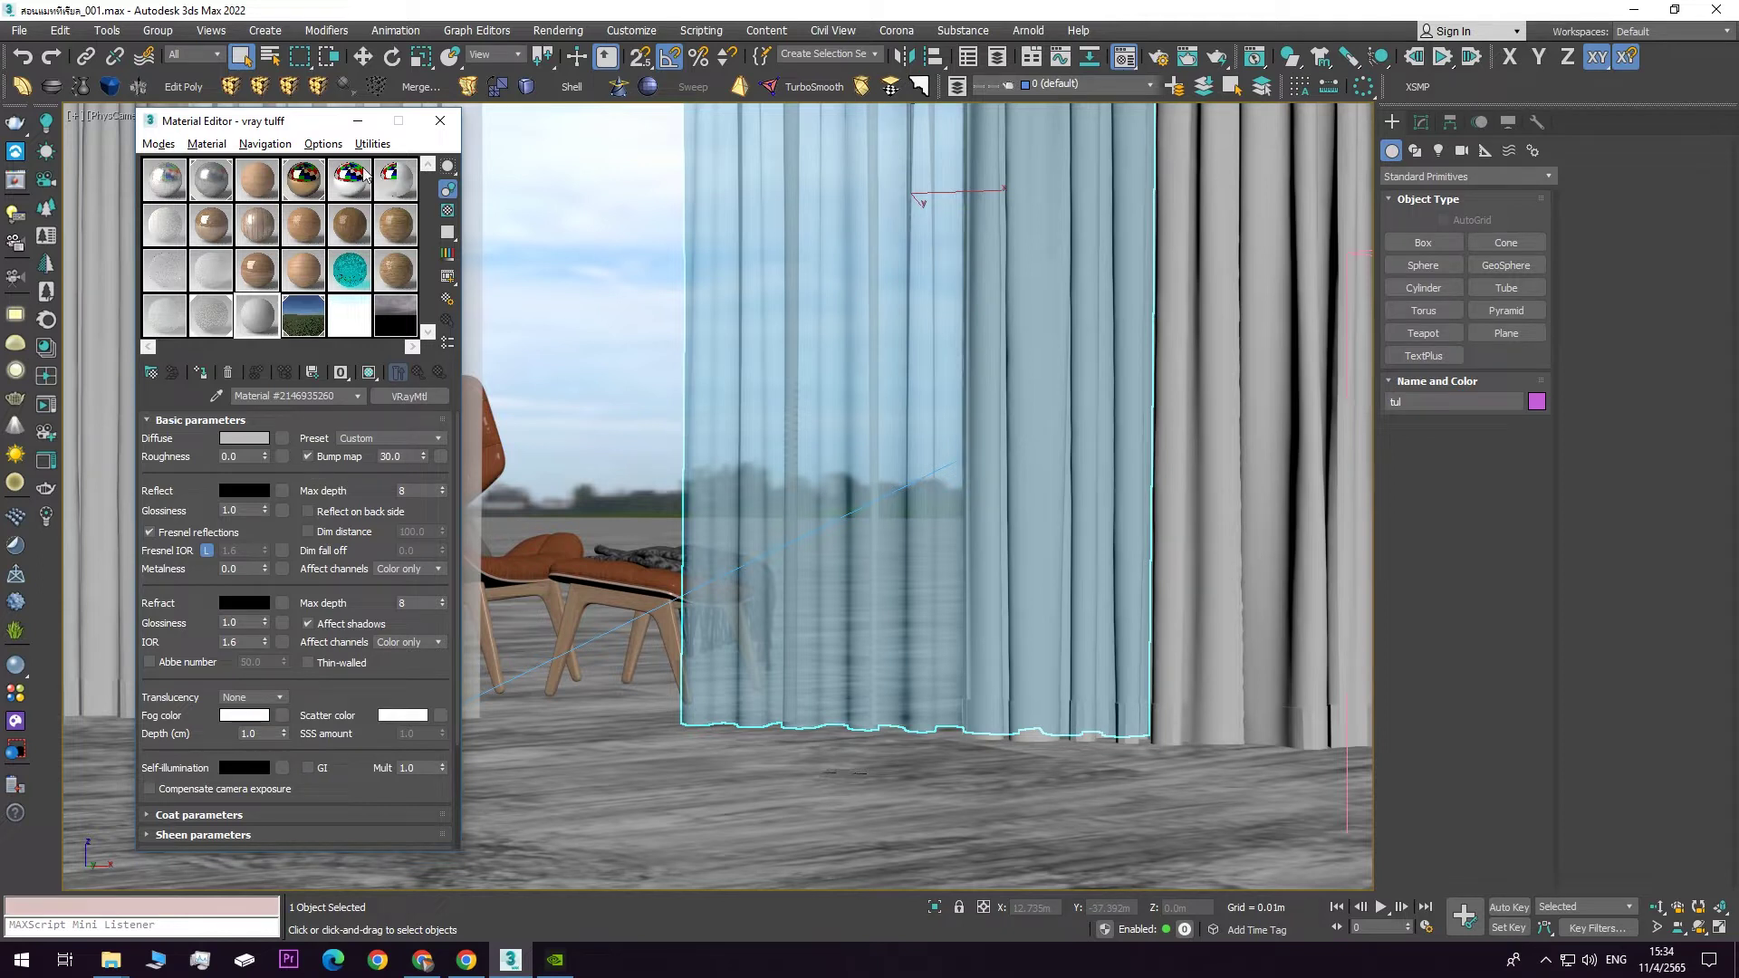
left_click(400, 399)
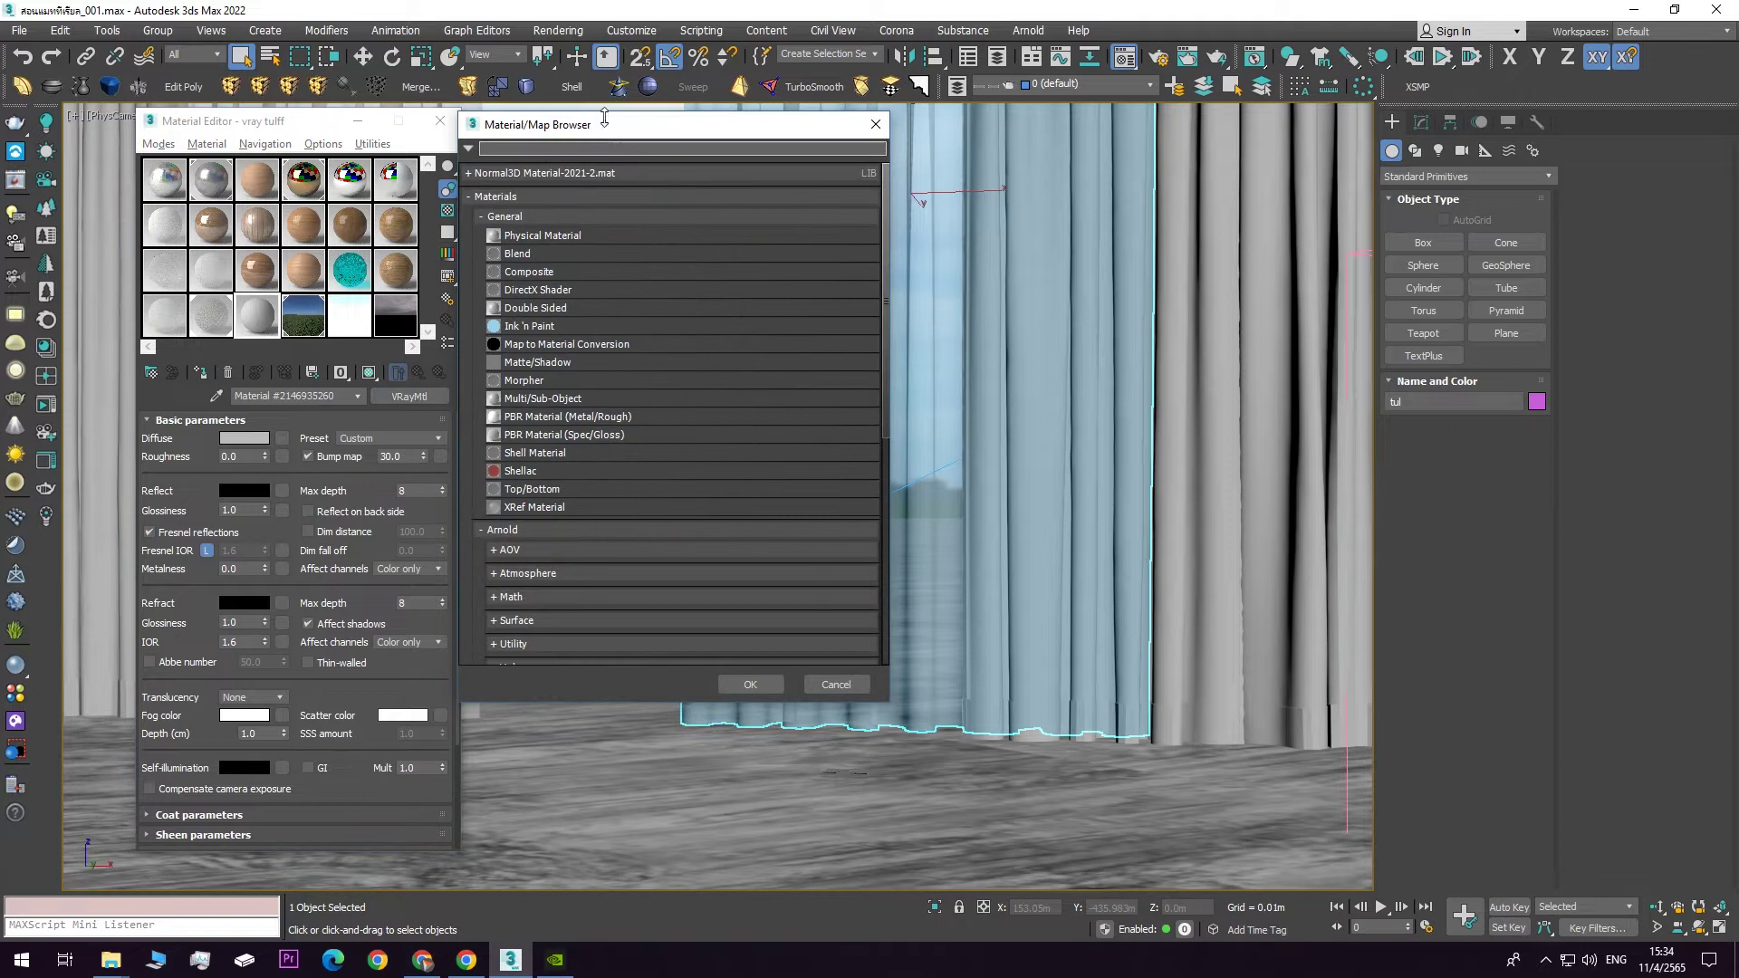
left_click_drag(604, 118, 673, 161)
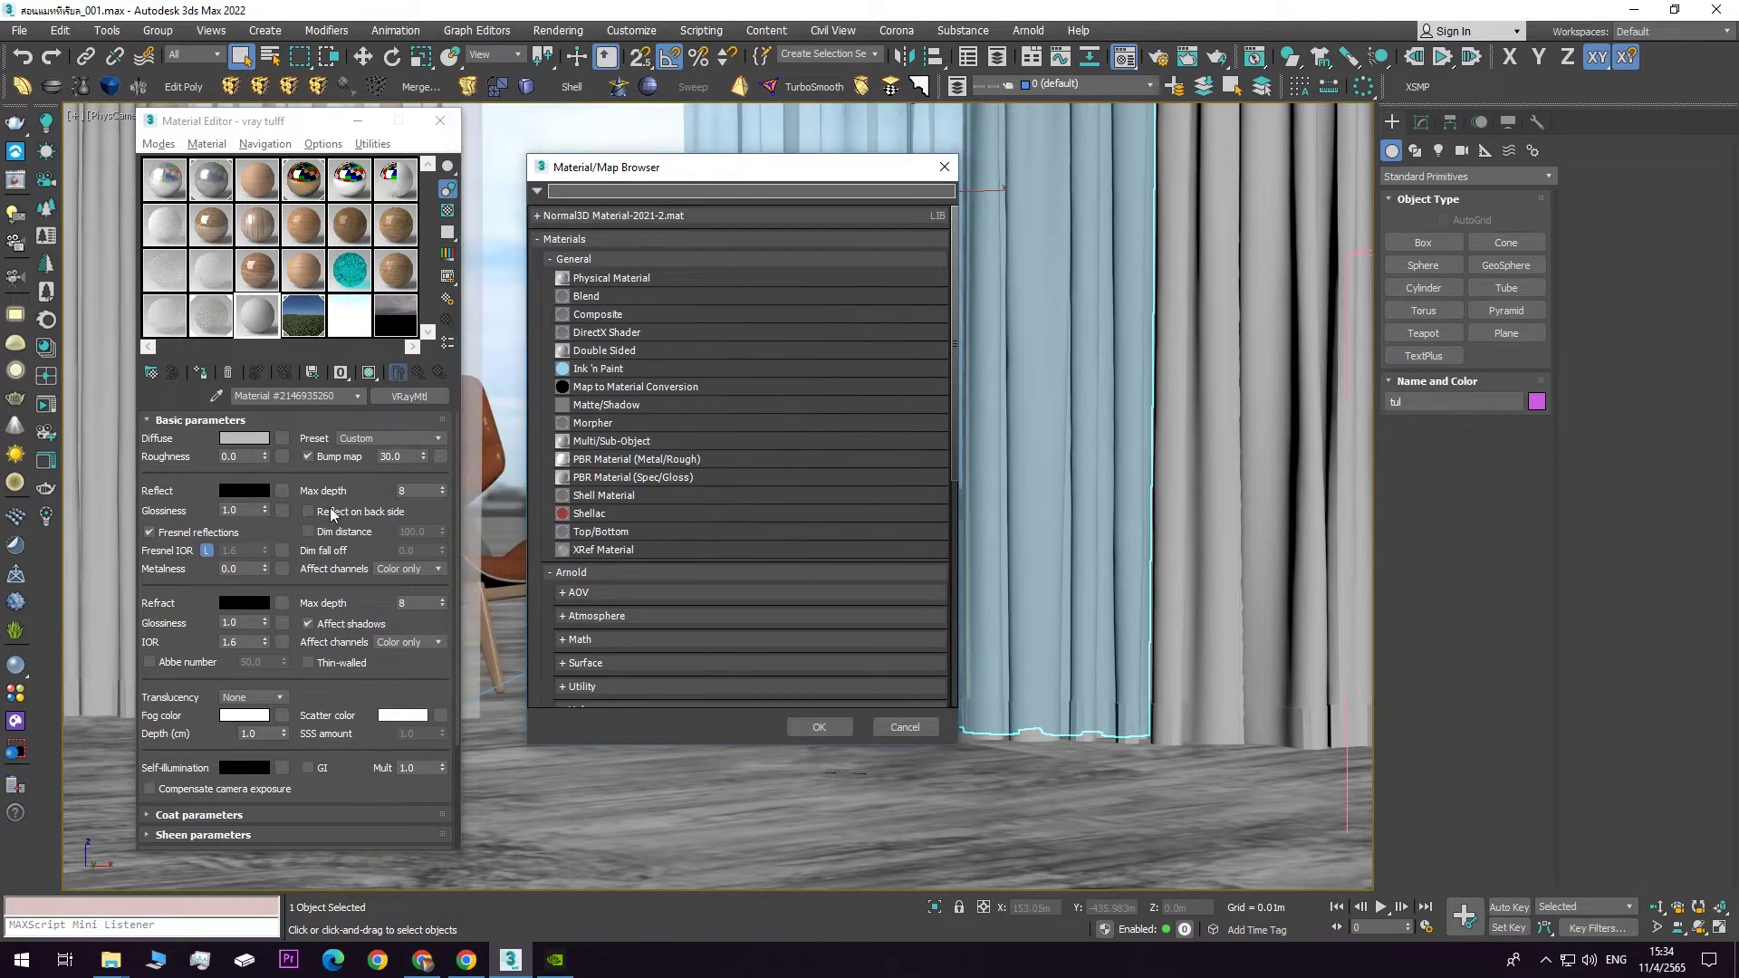
left_click(905, 728)
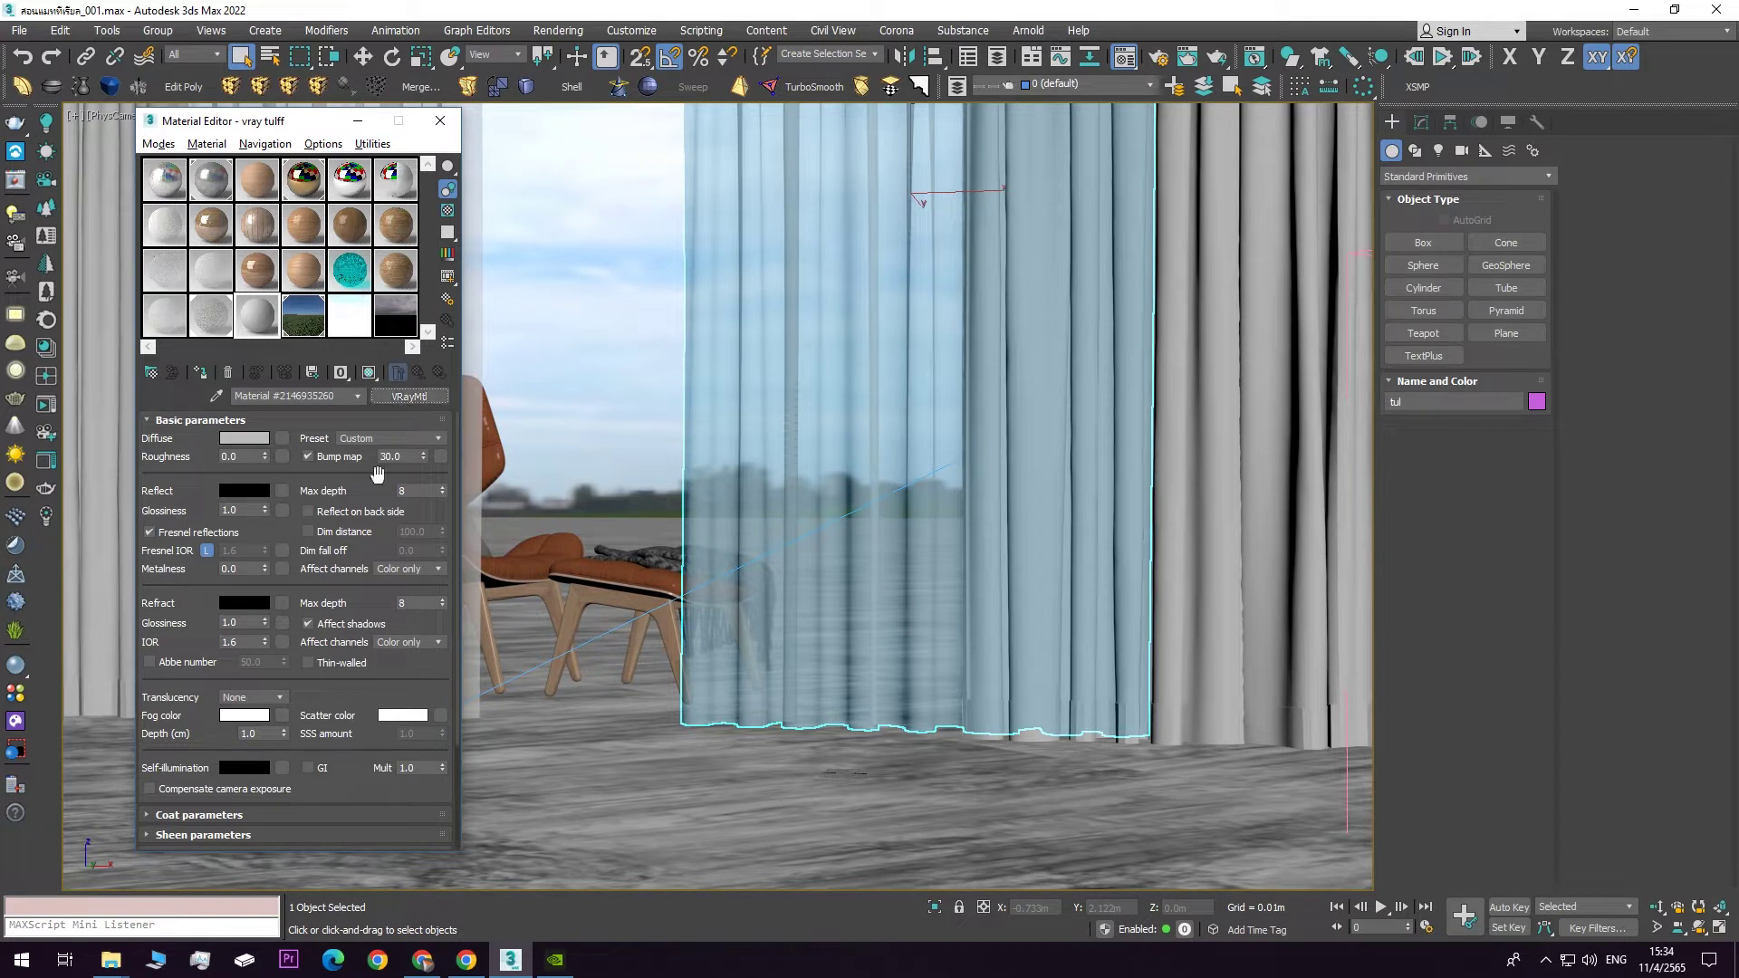
- Change the reset material's type to VRay2SidedMtl, keeping the old material as its sub-material
left_click(419, 398)
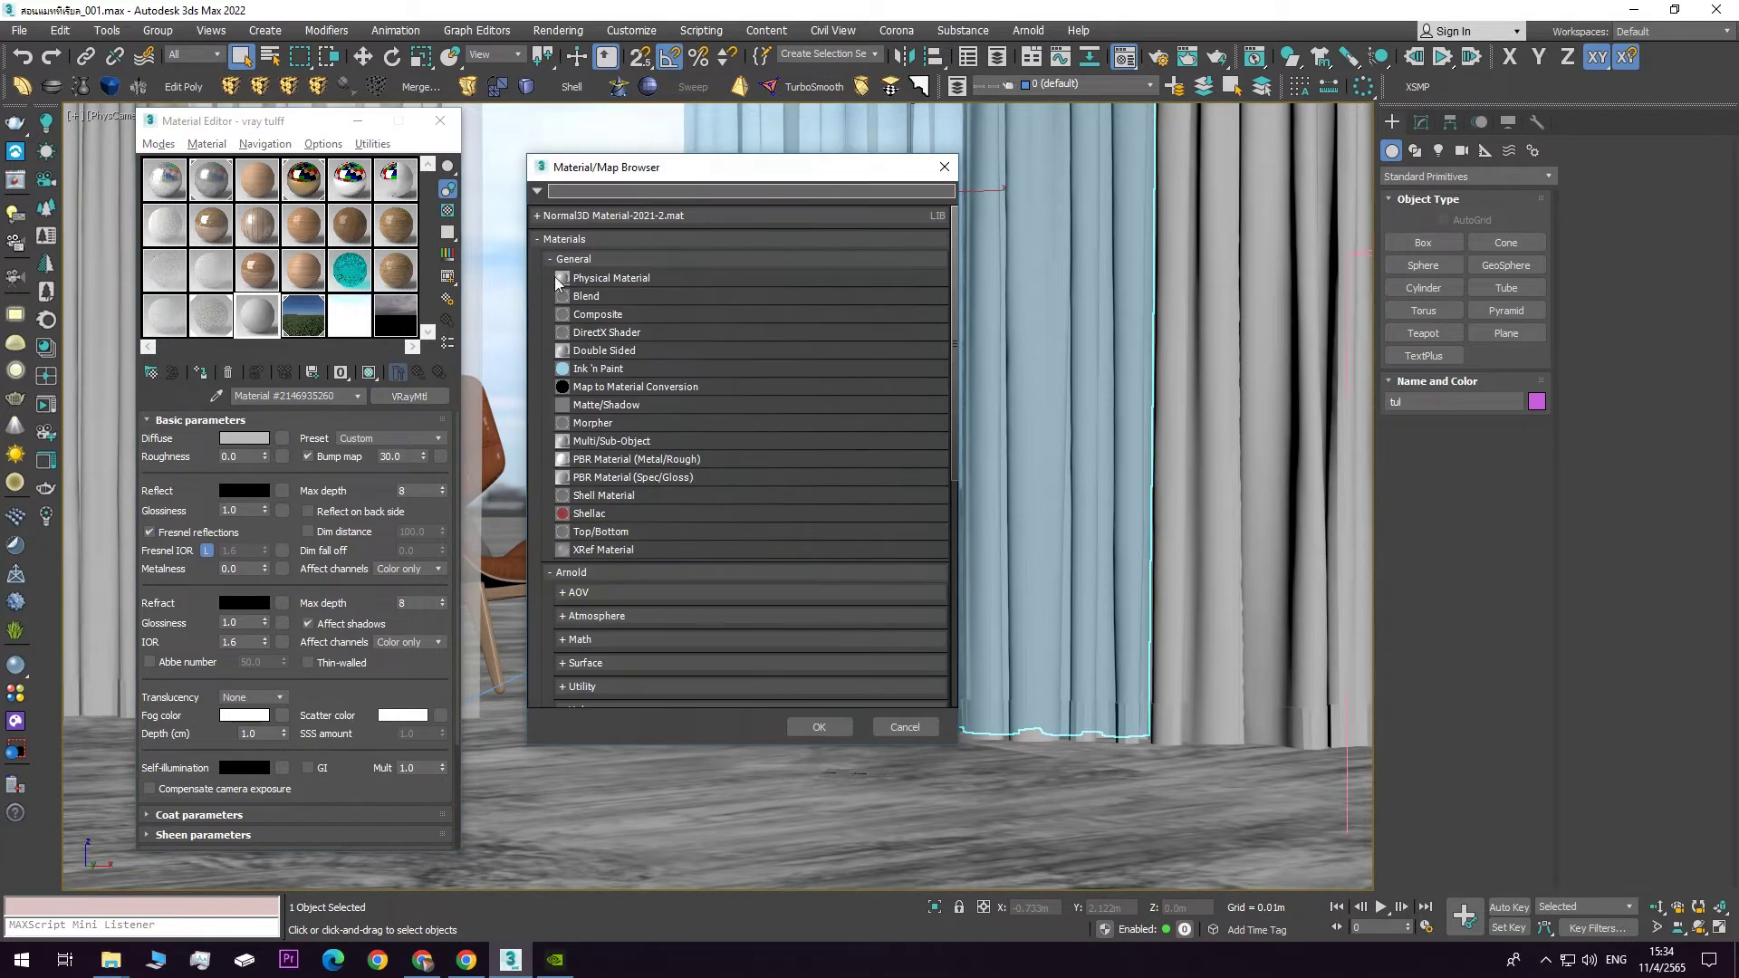
scroll(634, 452, "down", 2)
left_click(567, 697)
scroll(659, 386, "down", 4)
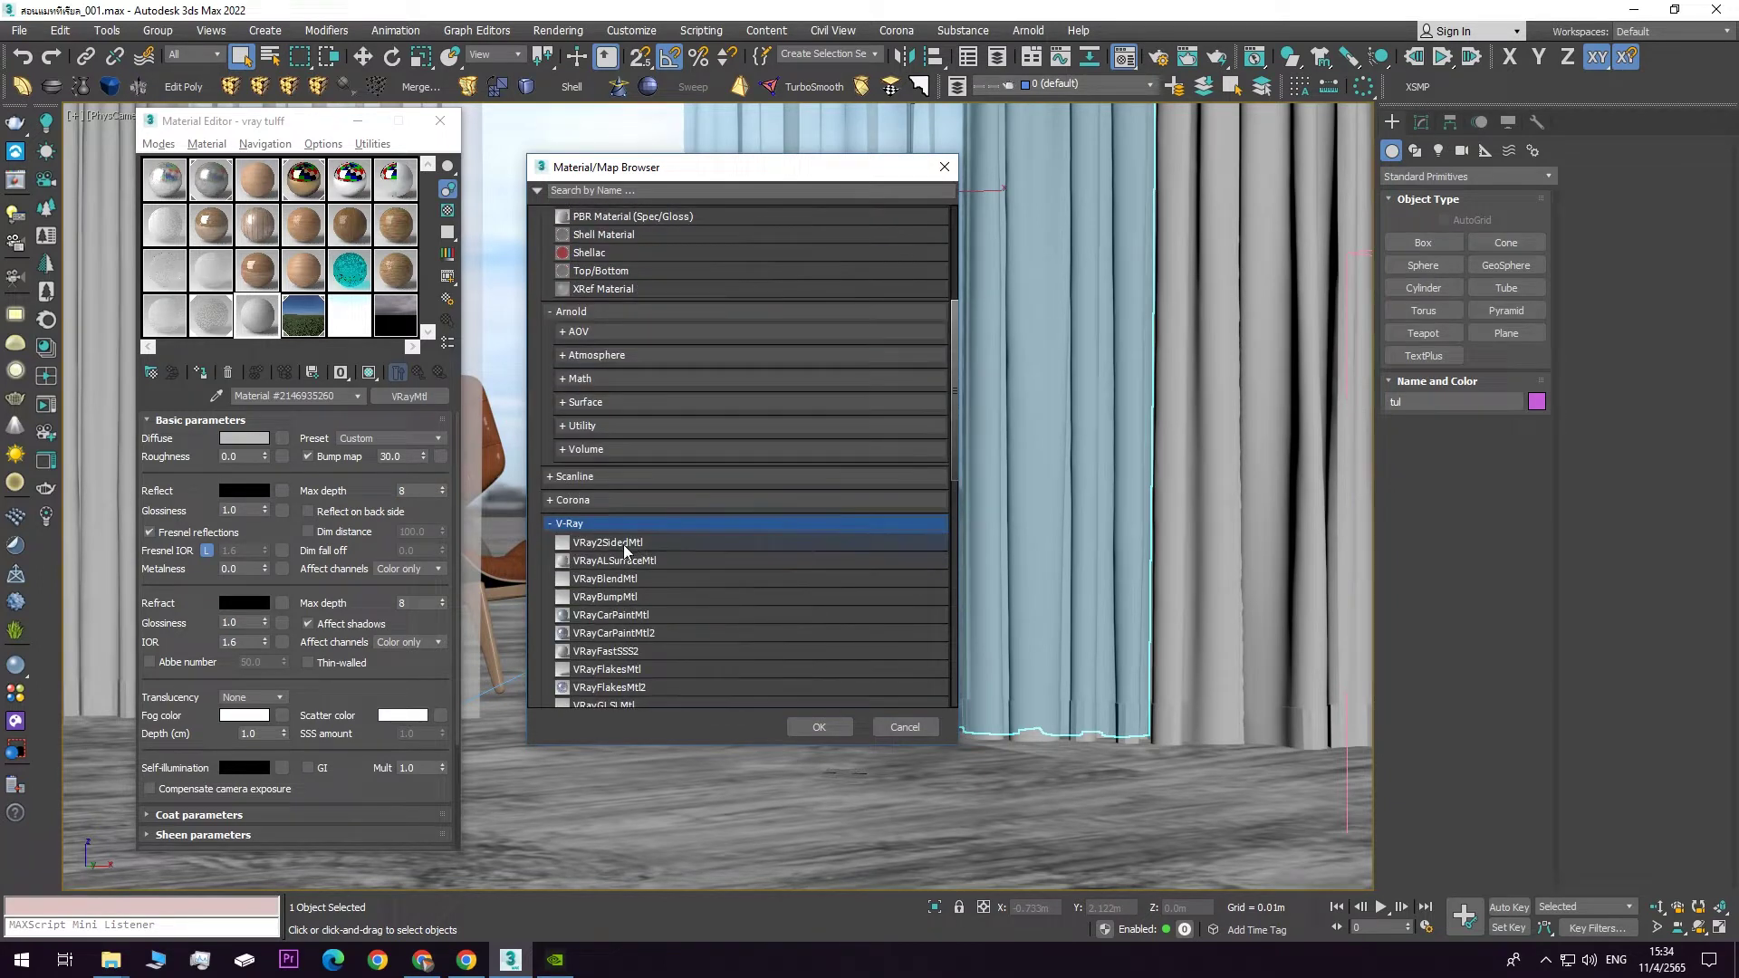
double_click(623, 545)
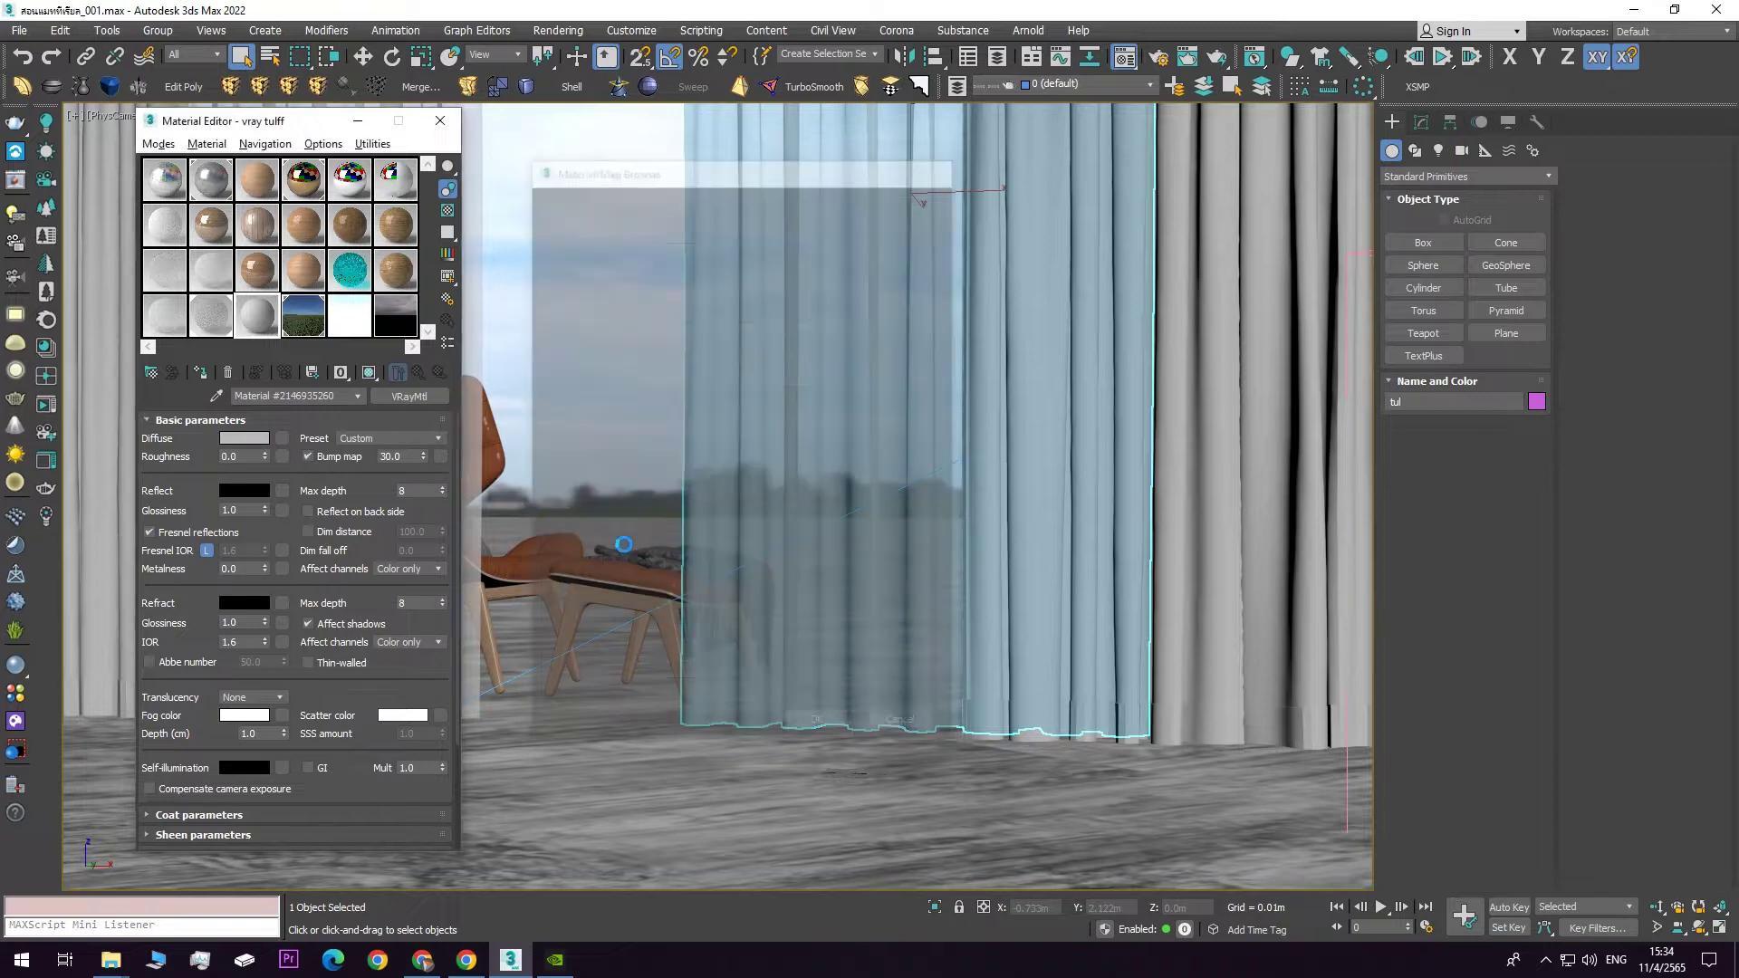
left_click(257, 534)
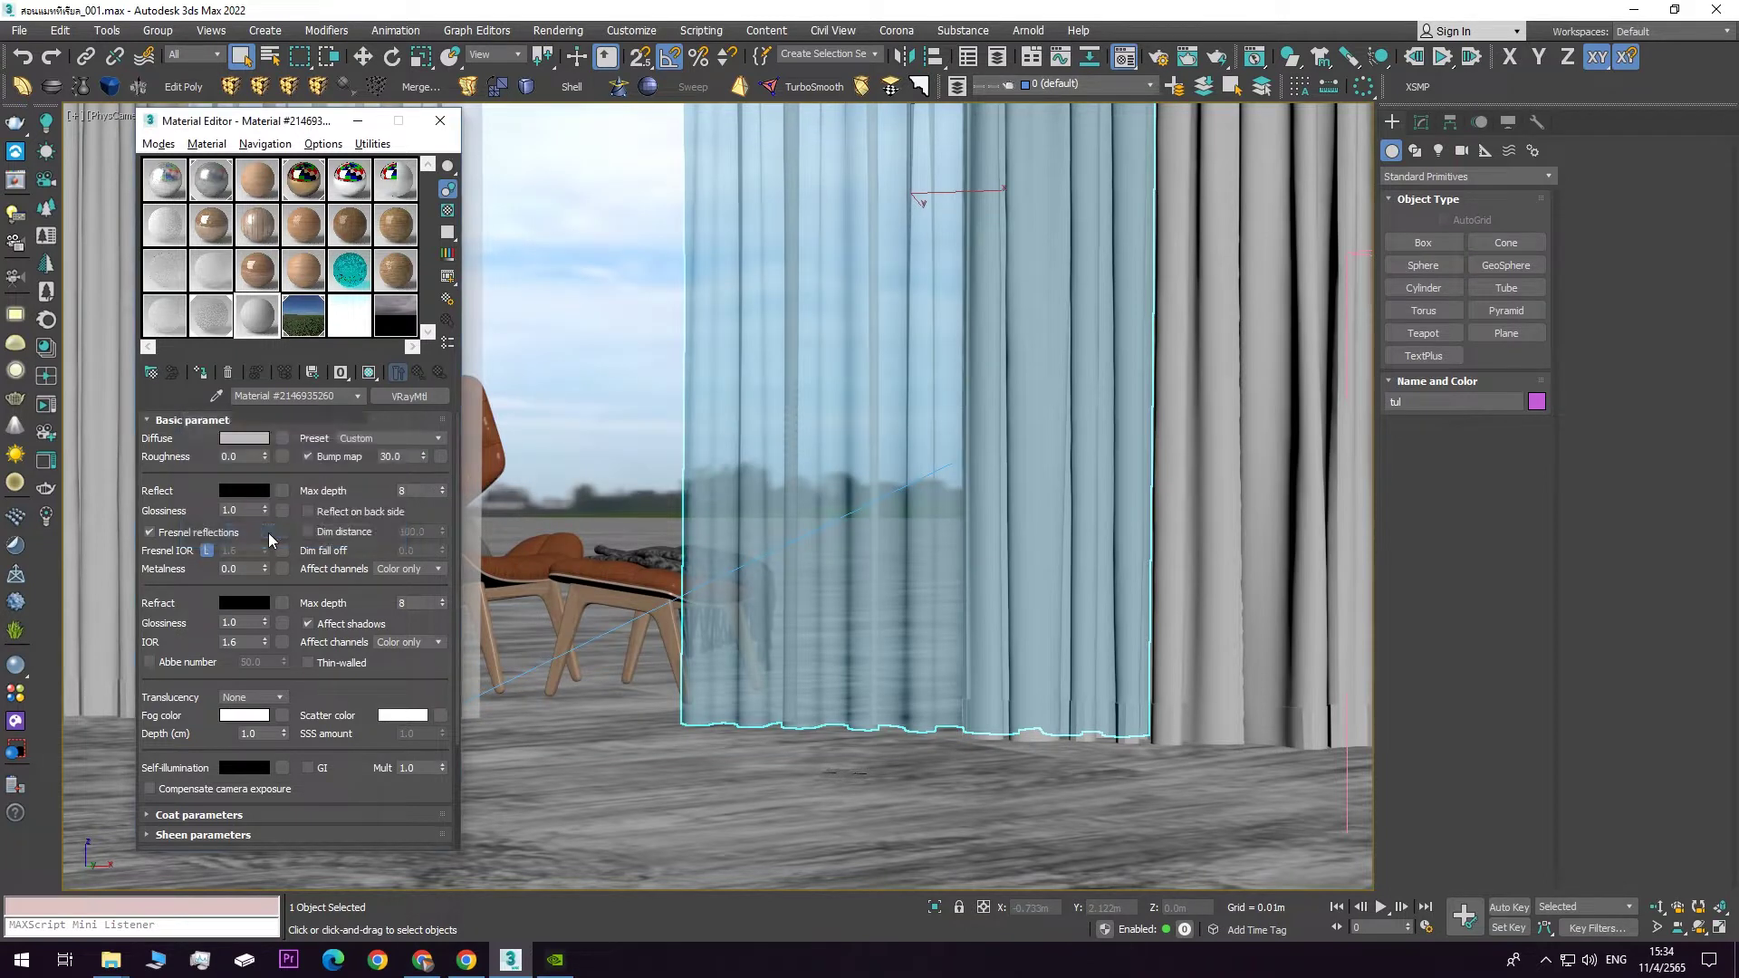
left_click_drag(242, 126, 387, 137)
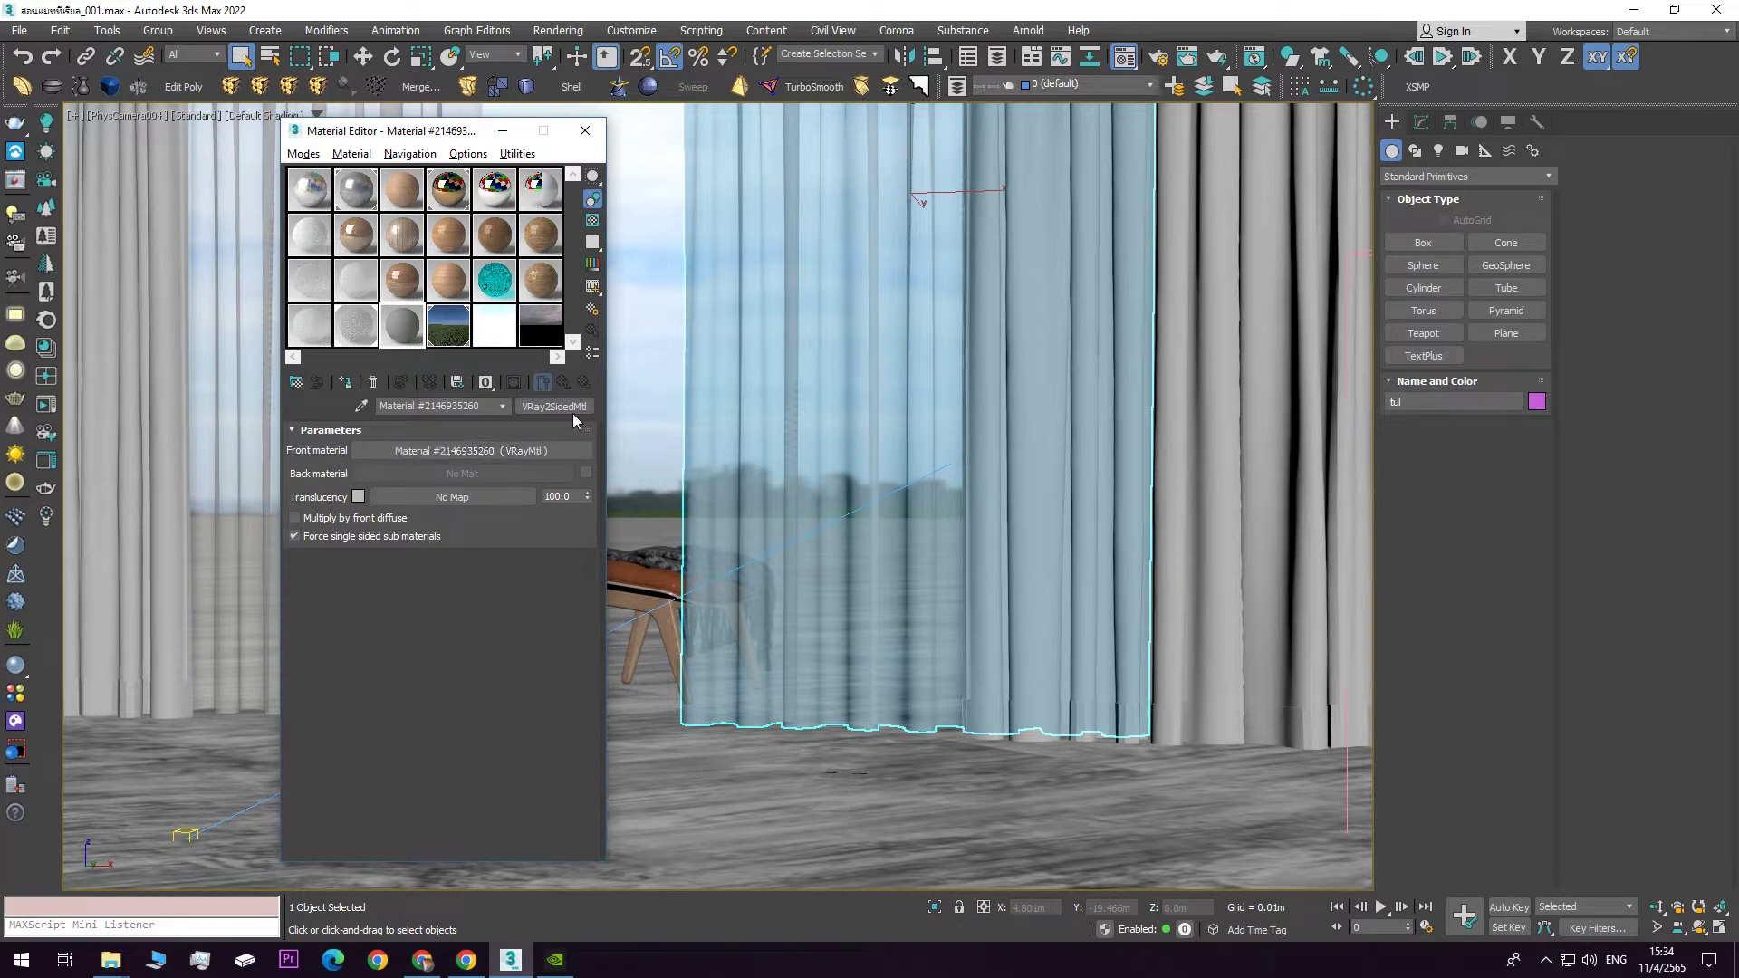
- Open the front material of the two-sided material and show its basic parameters
left_click(480, 450)
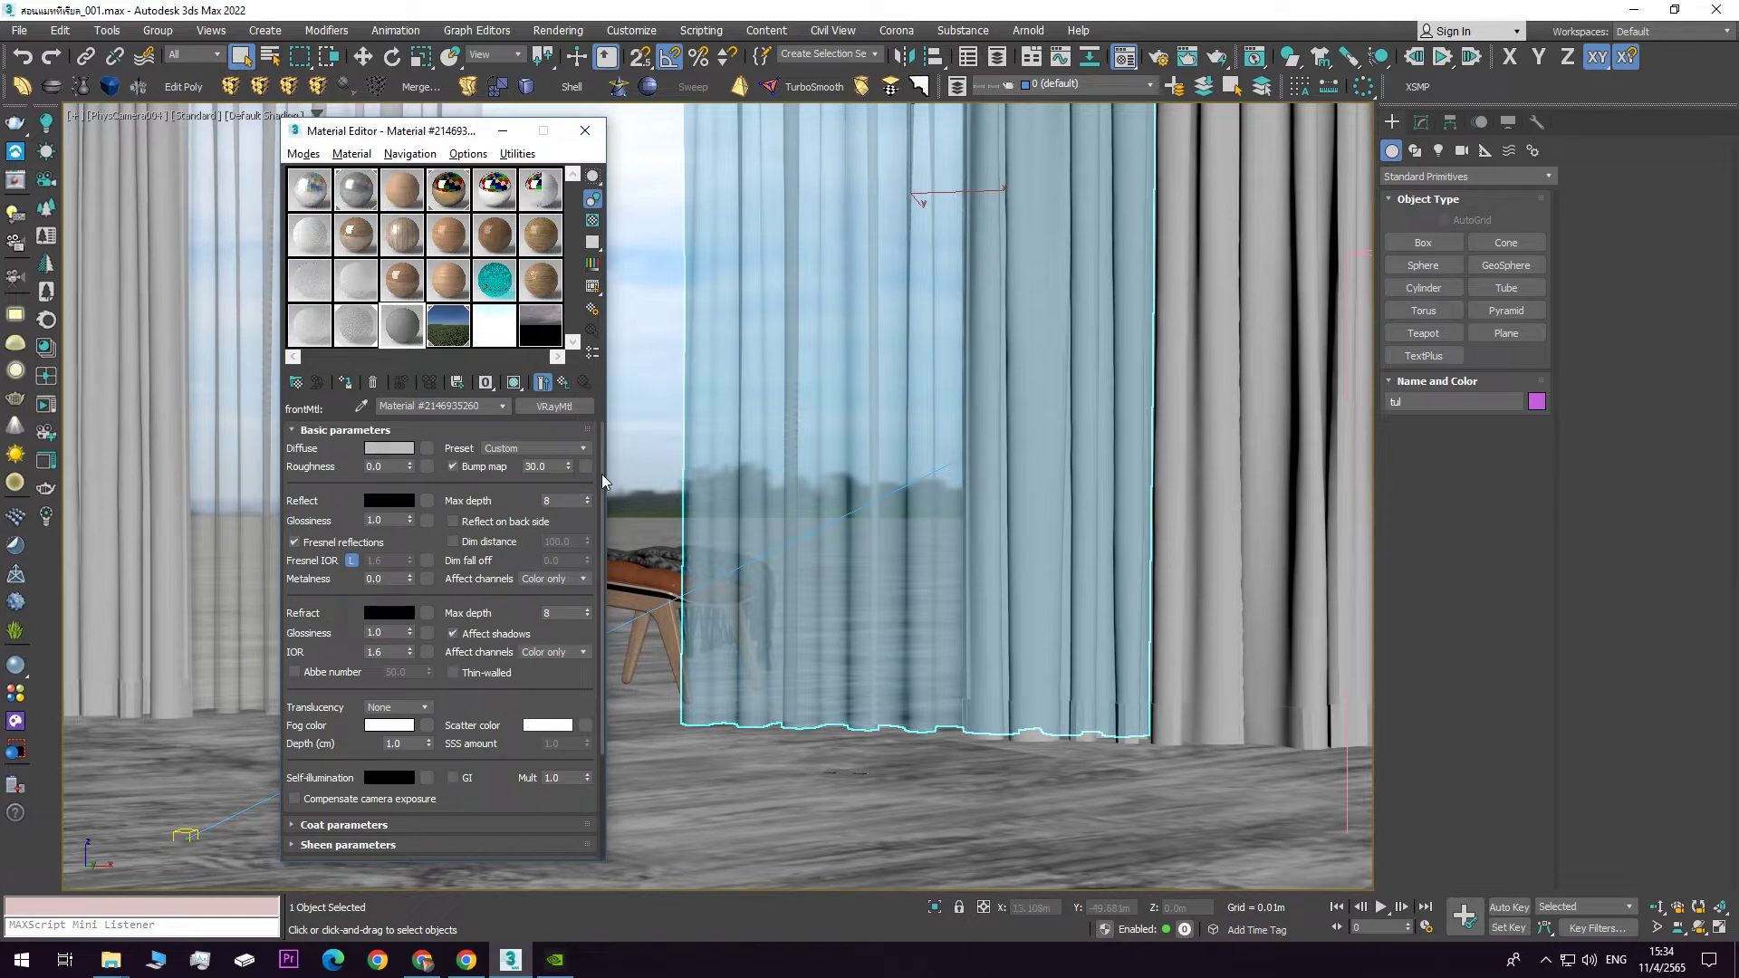
left_click(505, 450)
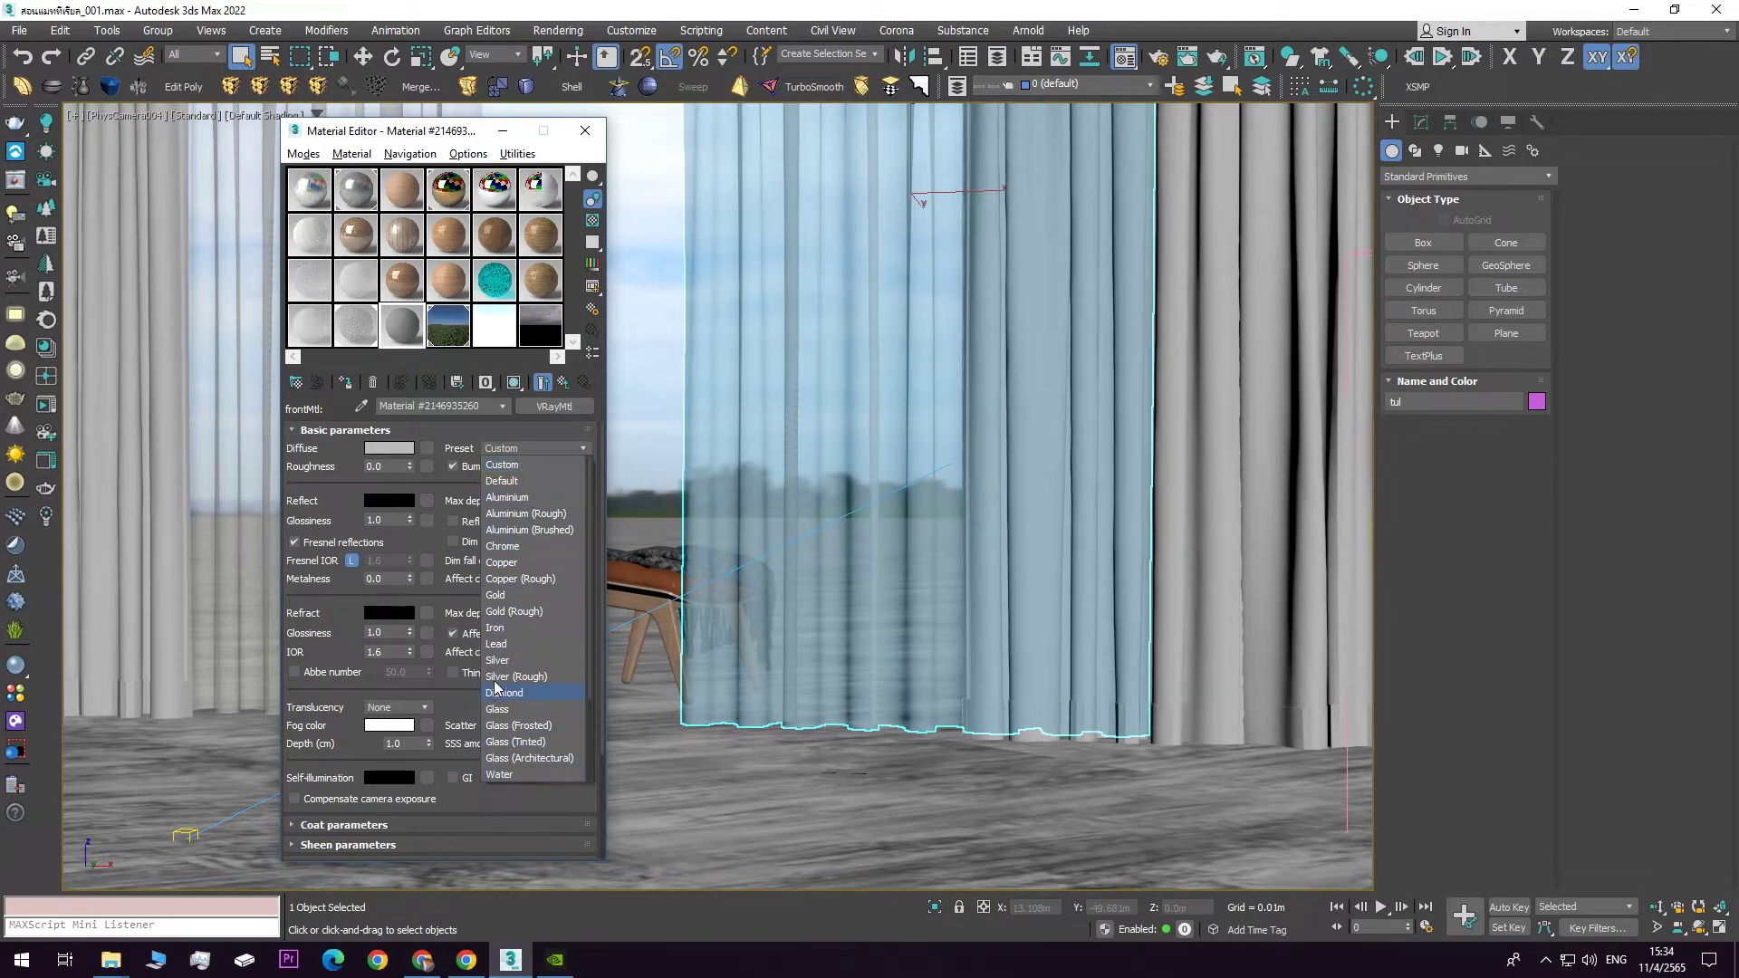
left_click(450, 441)
left_click(448, 432)
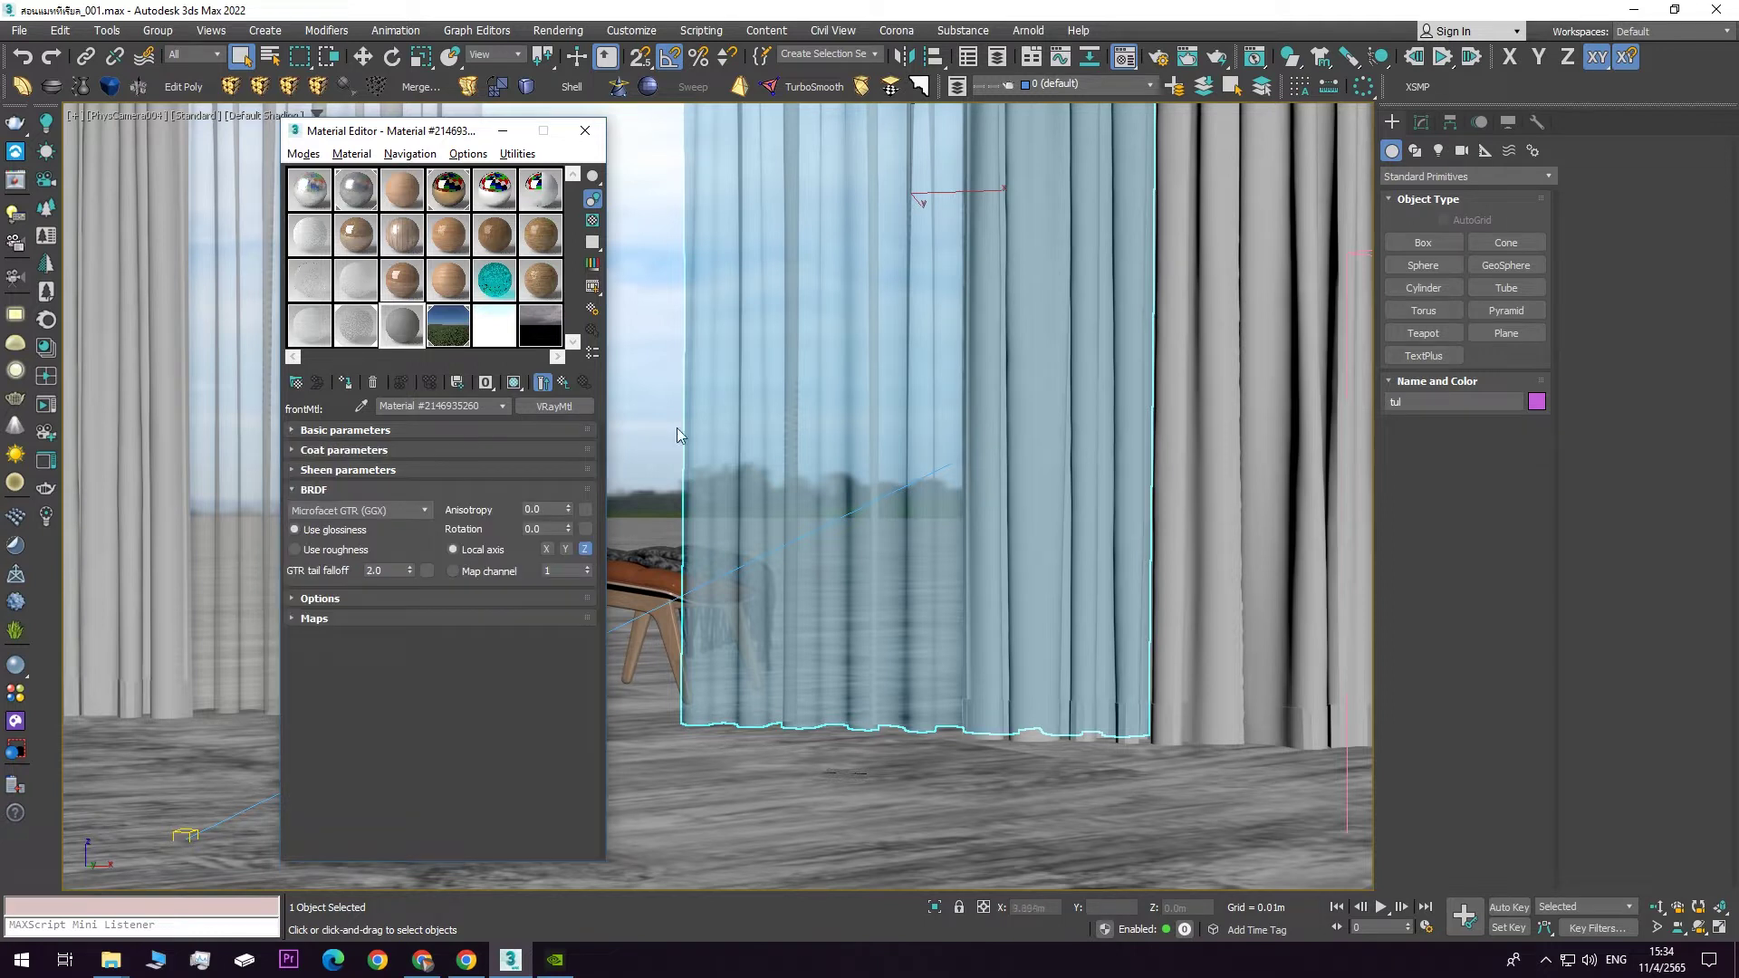
left_click(433, 430)
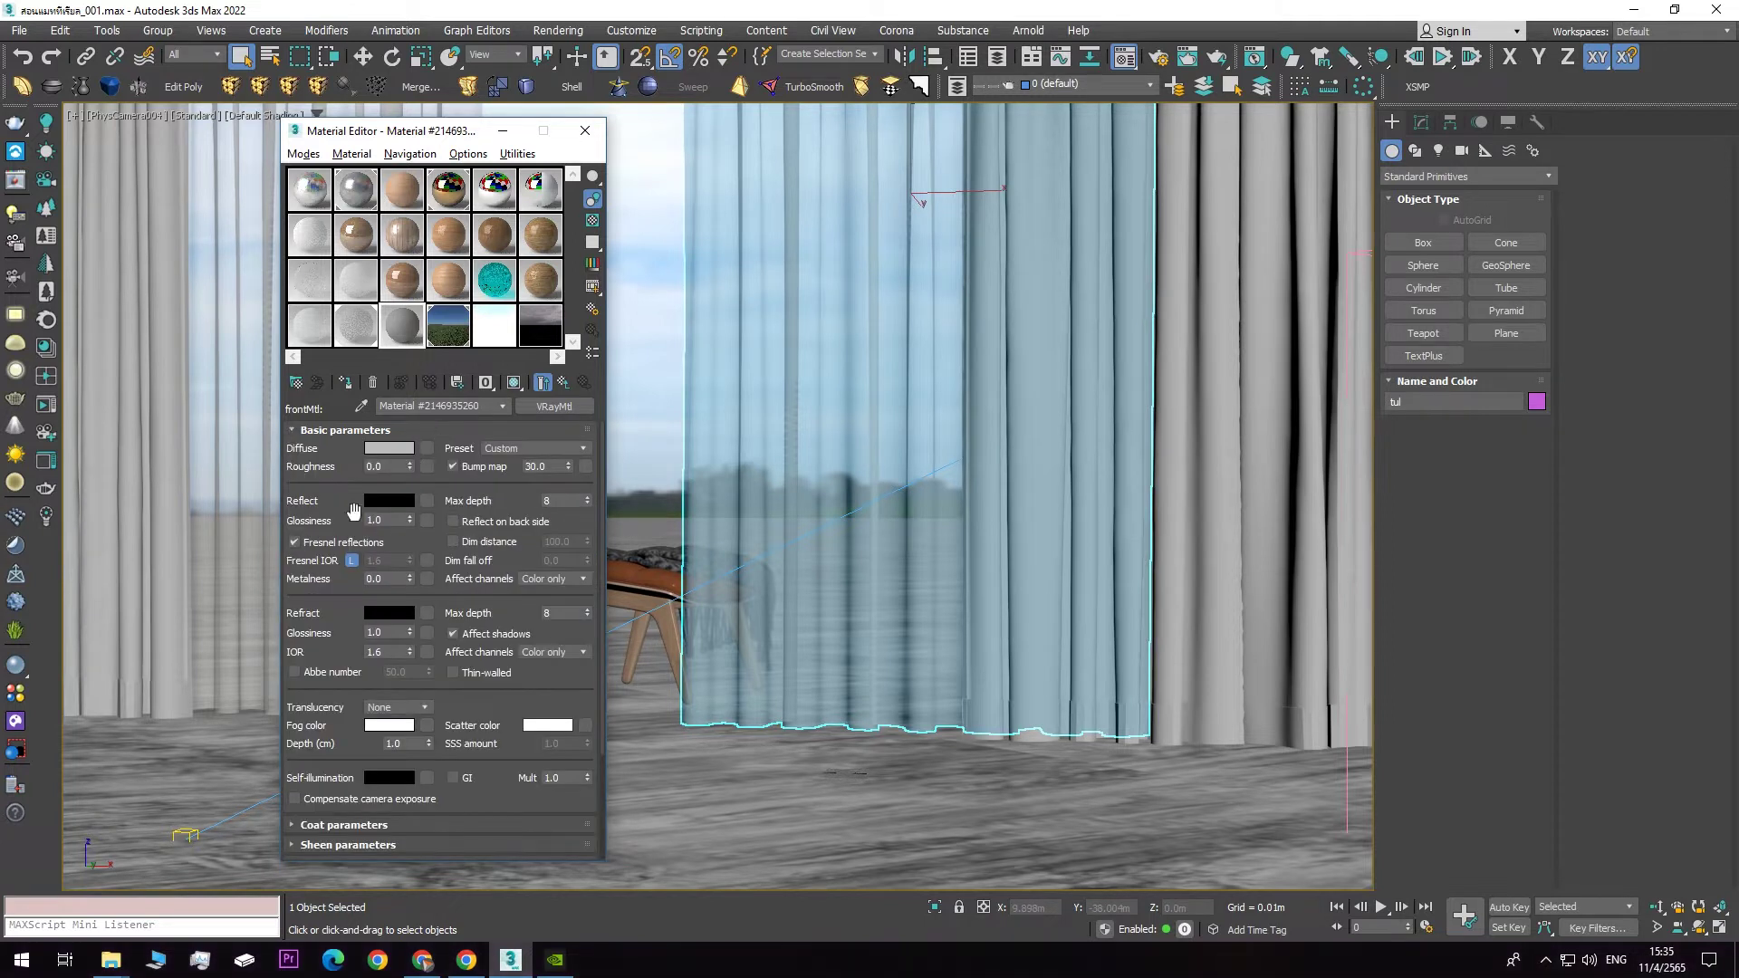
- Set the front material's diffuse colour to pure white, value 255
left_click(385, 448)
left_click_drag(274, 229, 849, 228)
left_click_drag(379, 134, 233, 115)
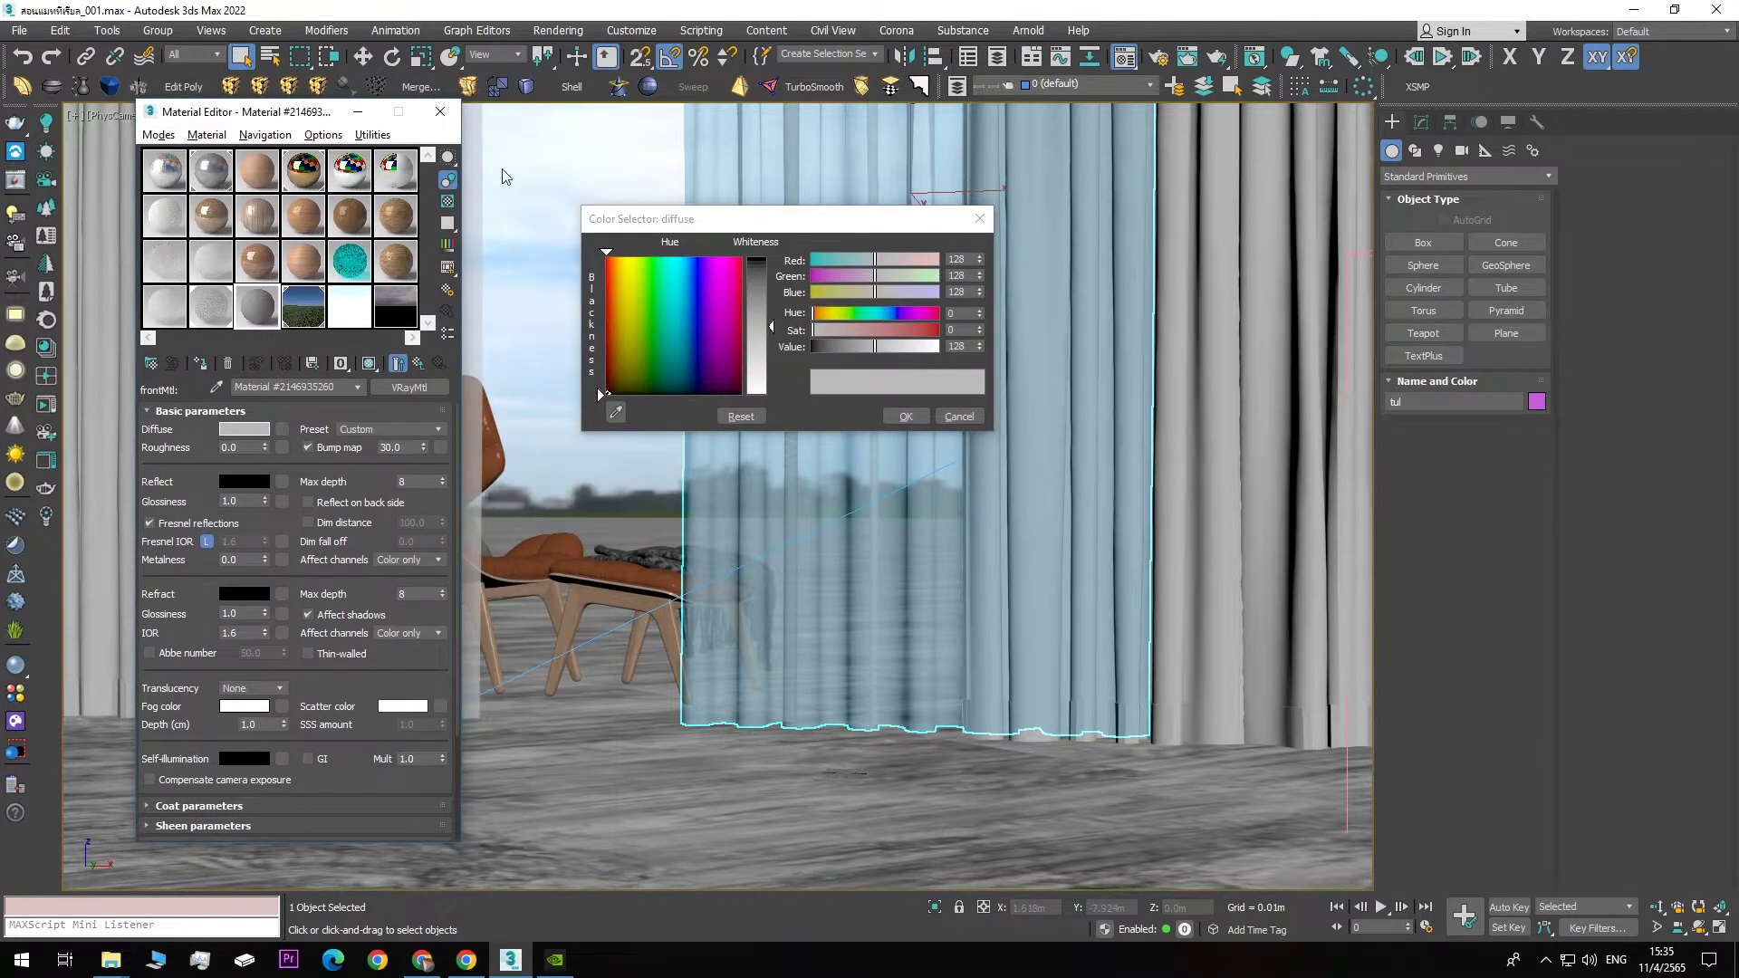
left_click_drag(670, 223, 621, 197)
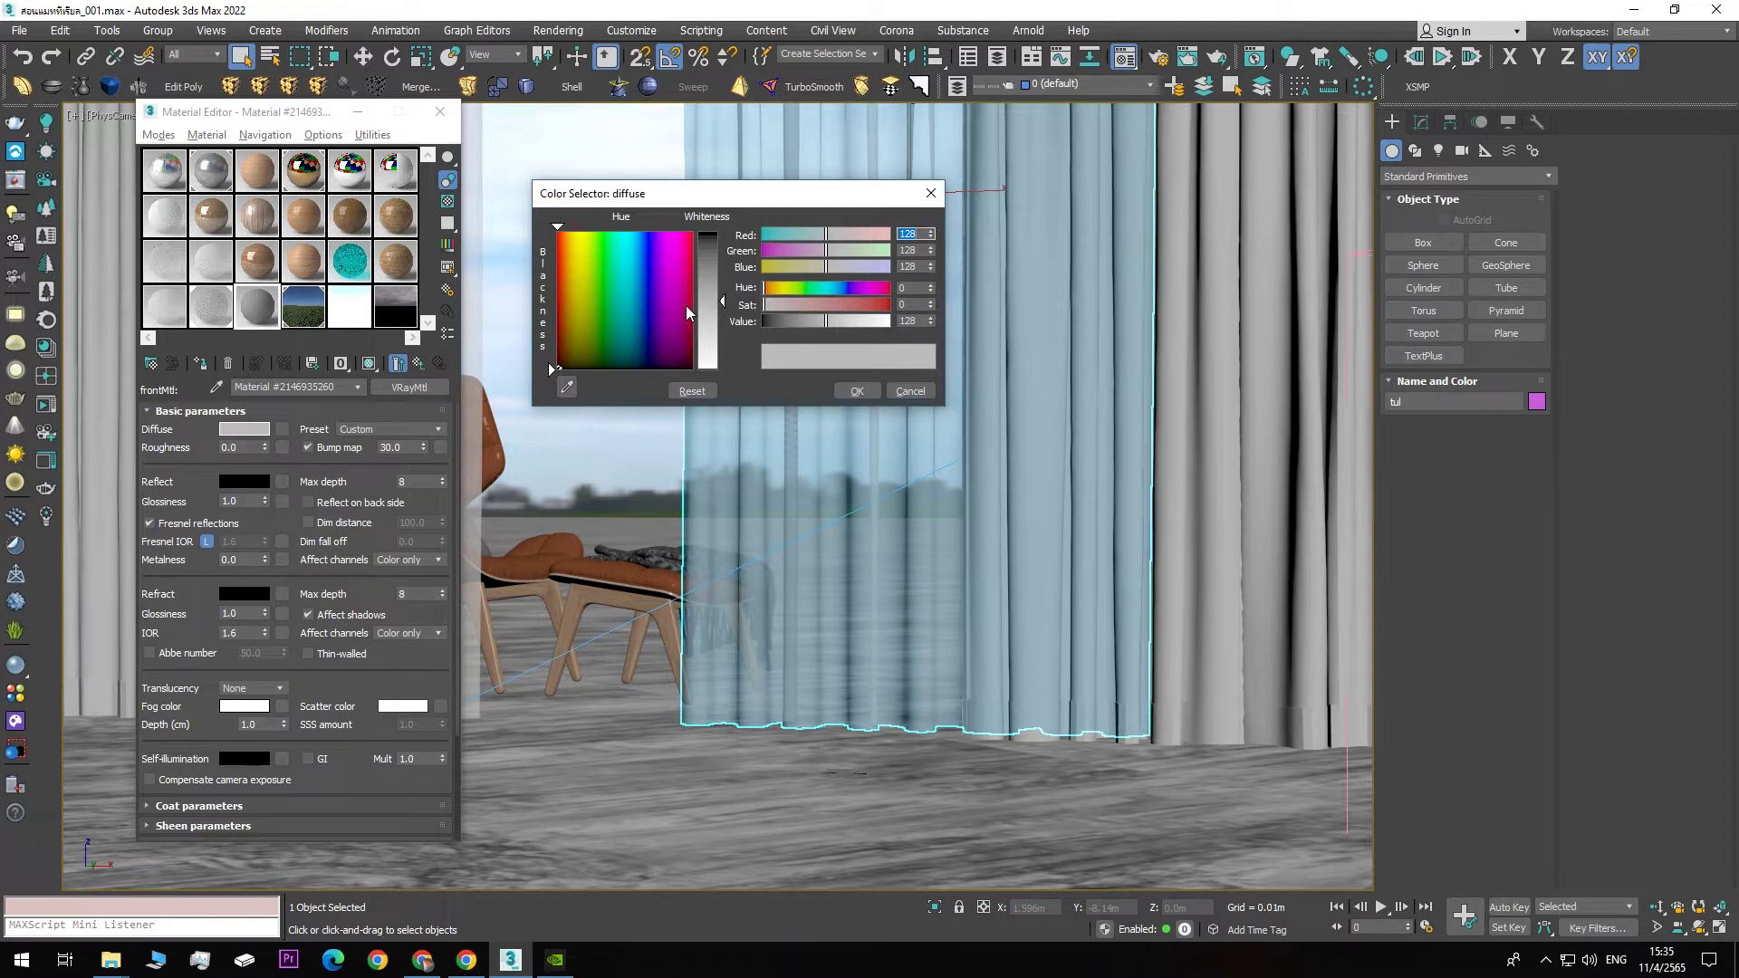
left_click_drag(736, 200, 741, 167)
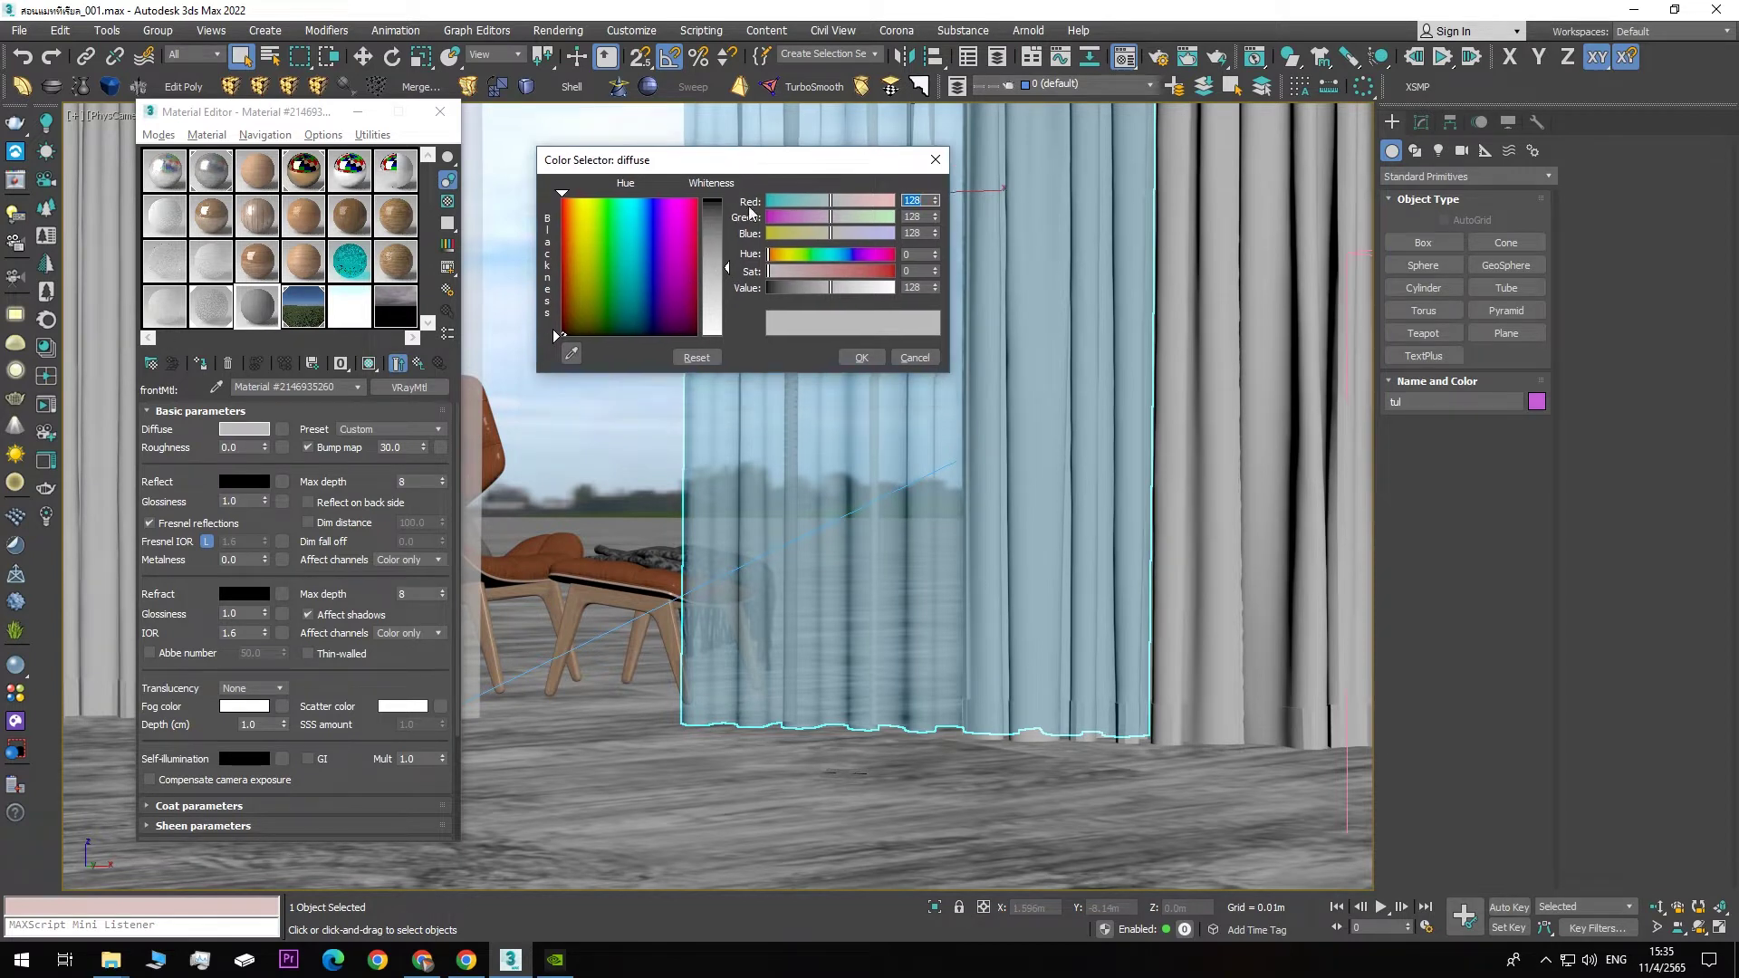
left_click_drag(720, 276, 722, 337)
left_click_drag(663, 165, 661, 206)
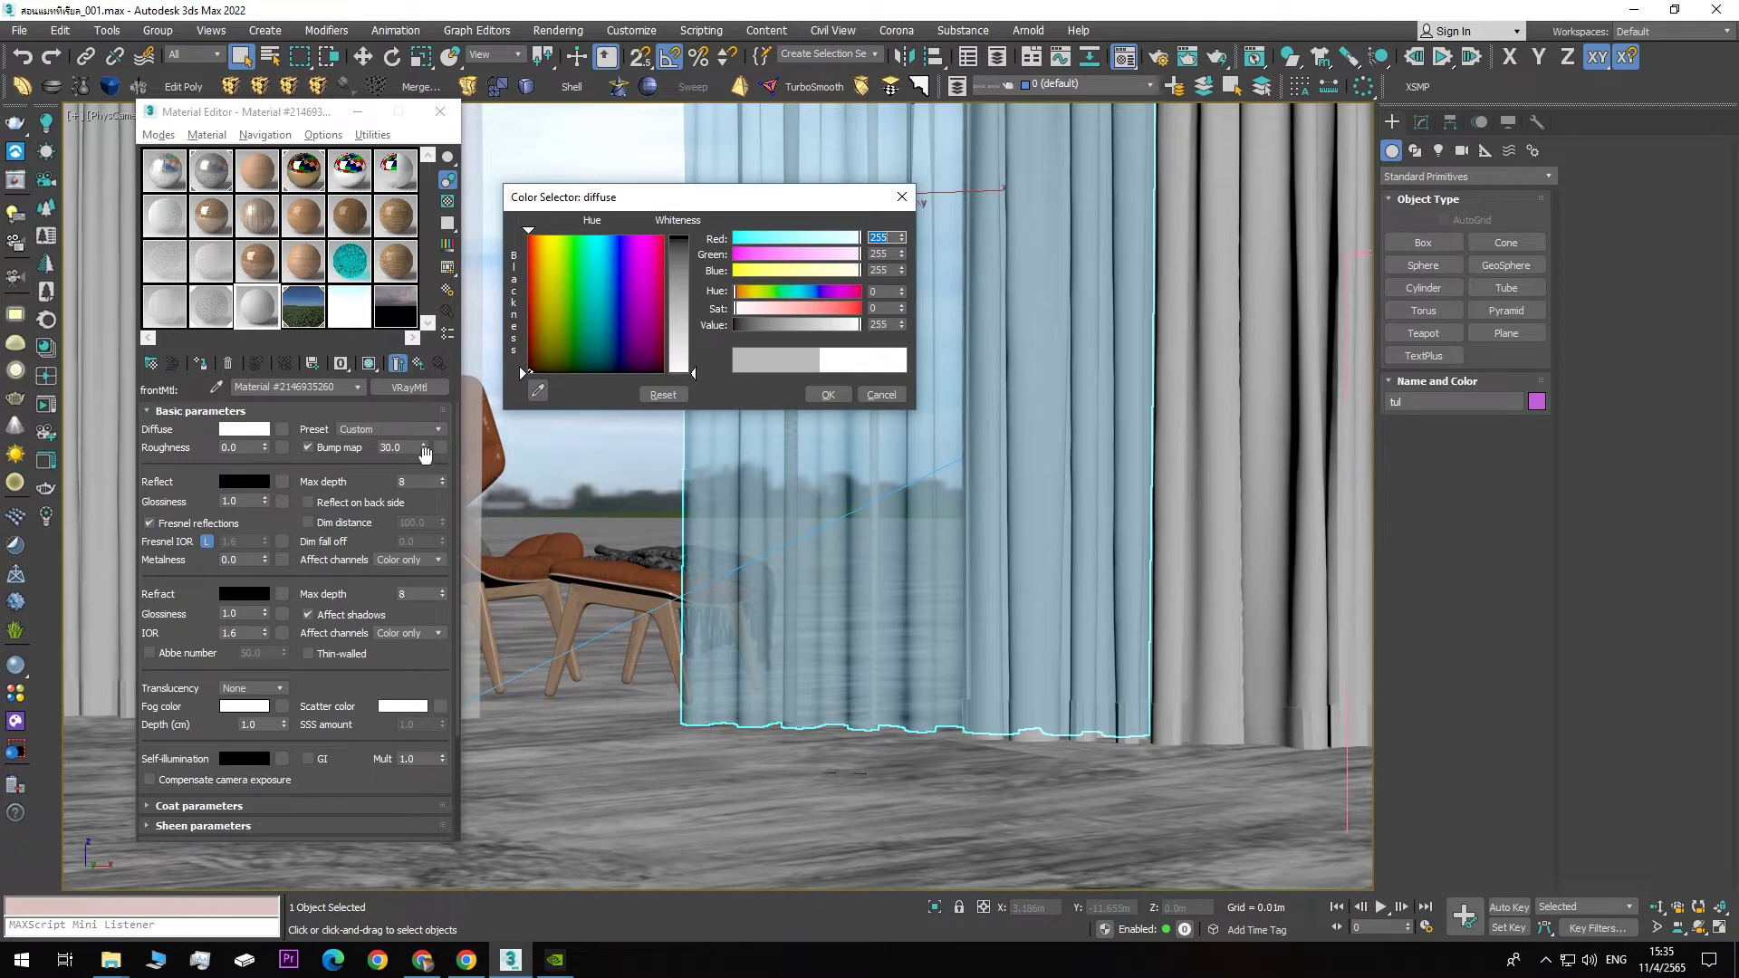
left_click_drag(455, 460, 464, 630)
scroll(465, 630, "up", 3)
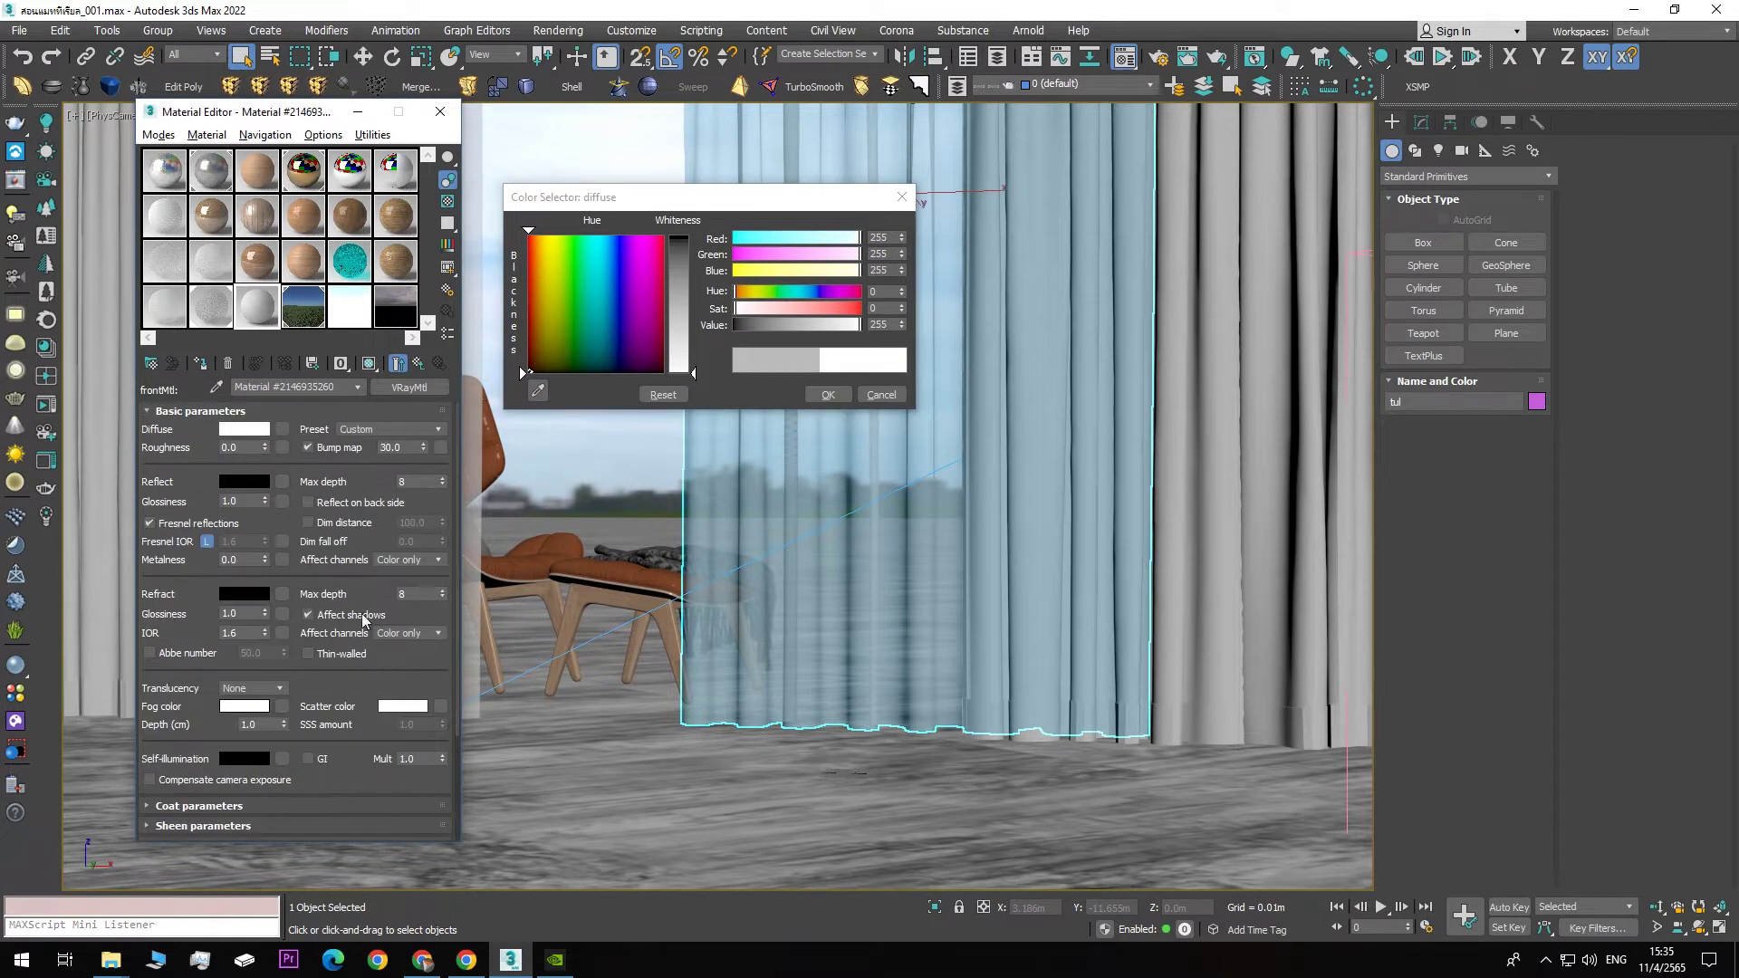
left_click_drag(622, 205, 644, 186)
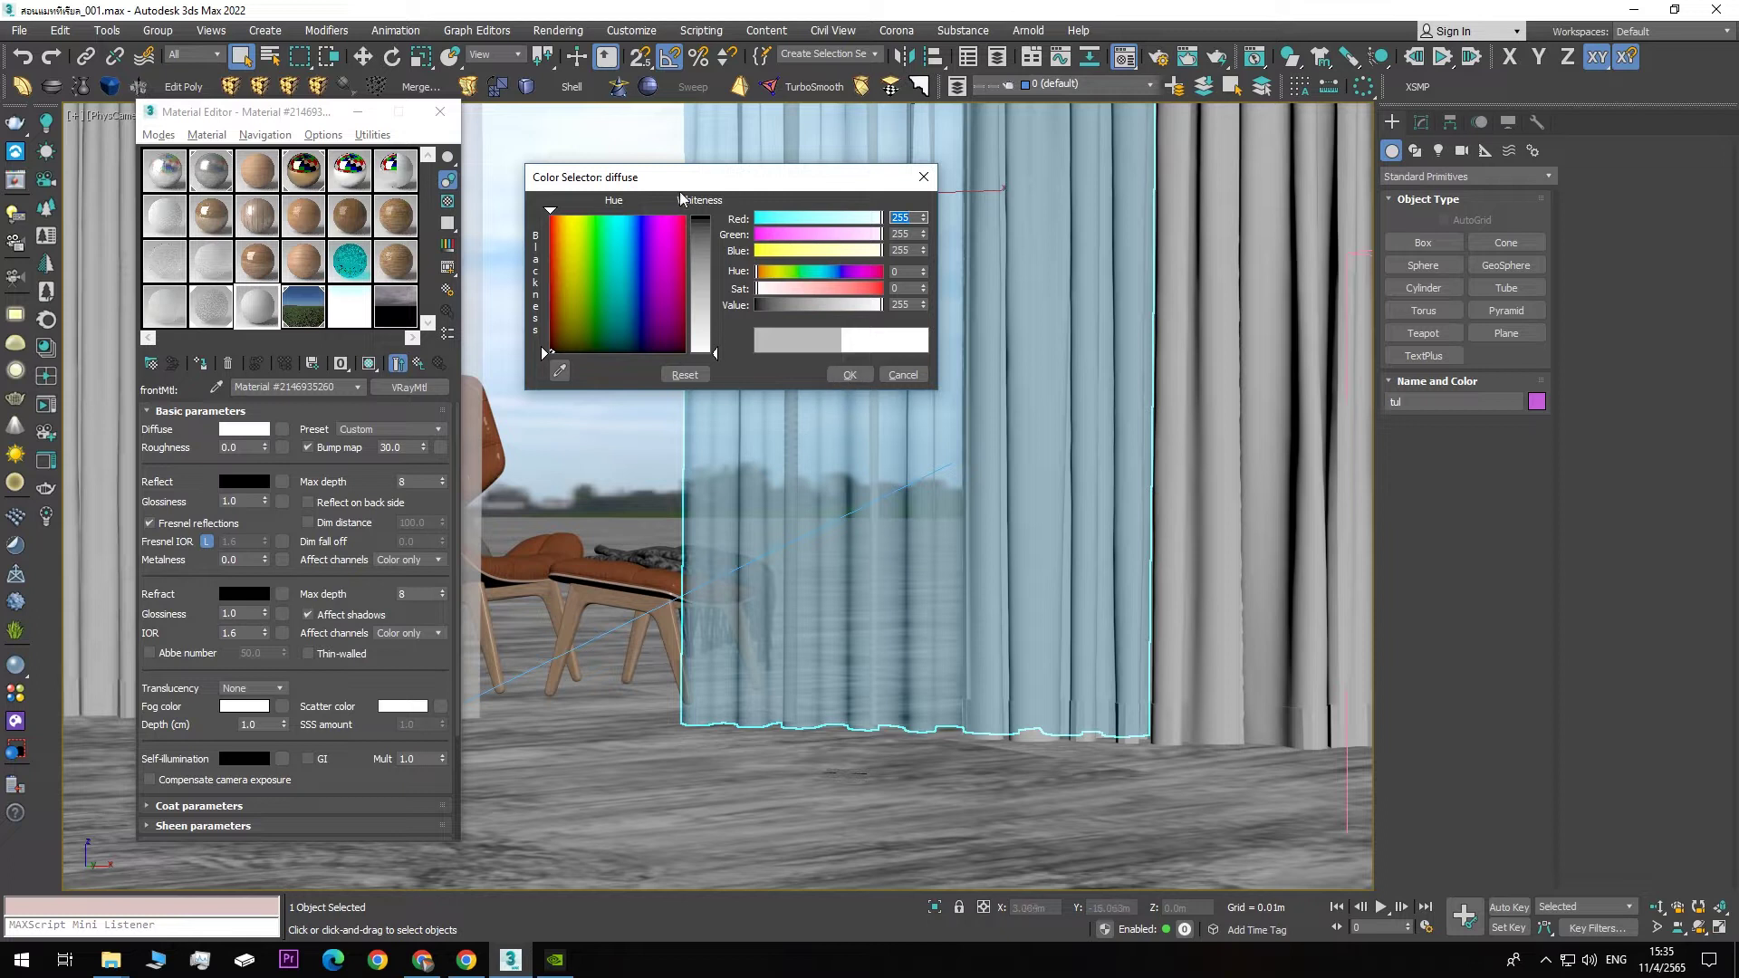
left_click_drag(682, 186, 711, 181)
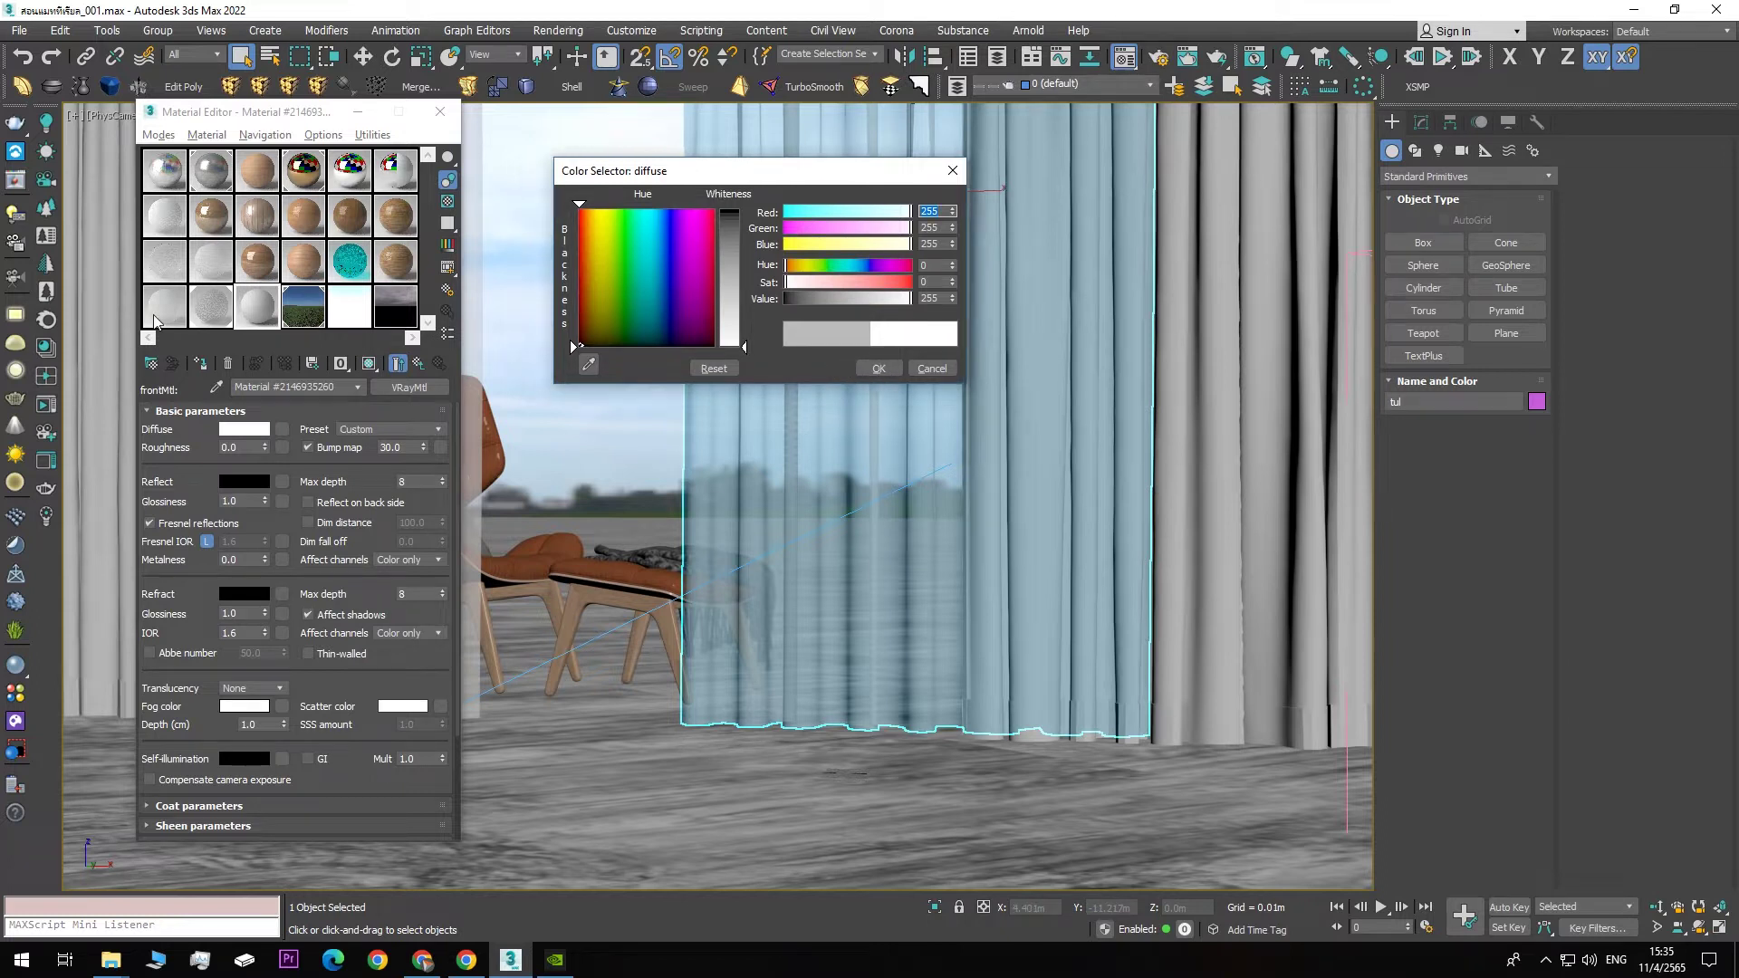
left_click(879, 368)
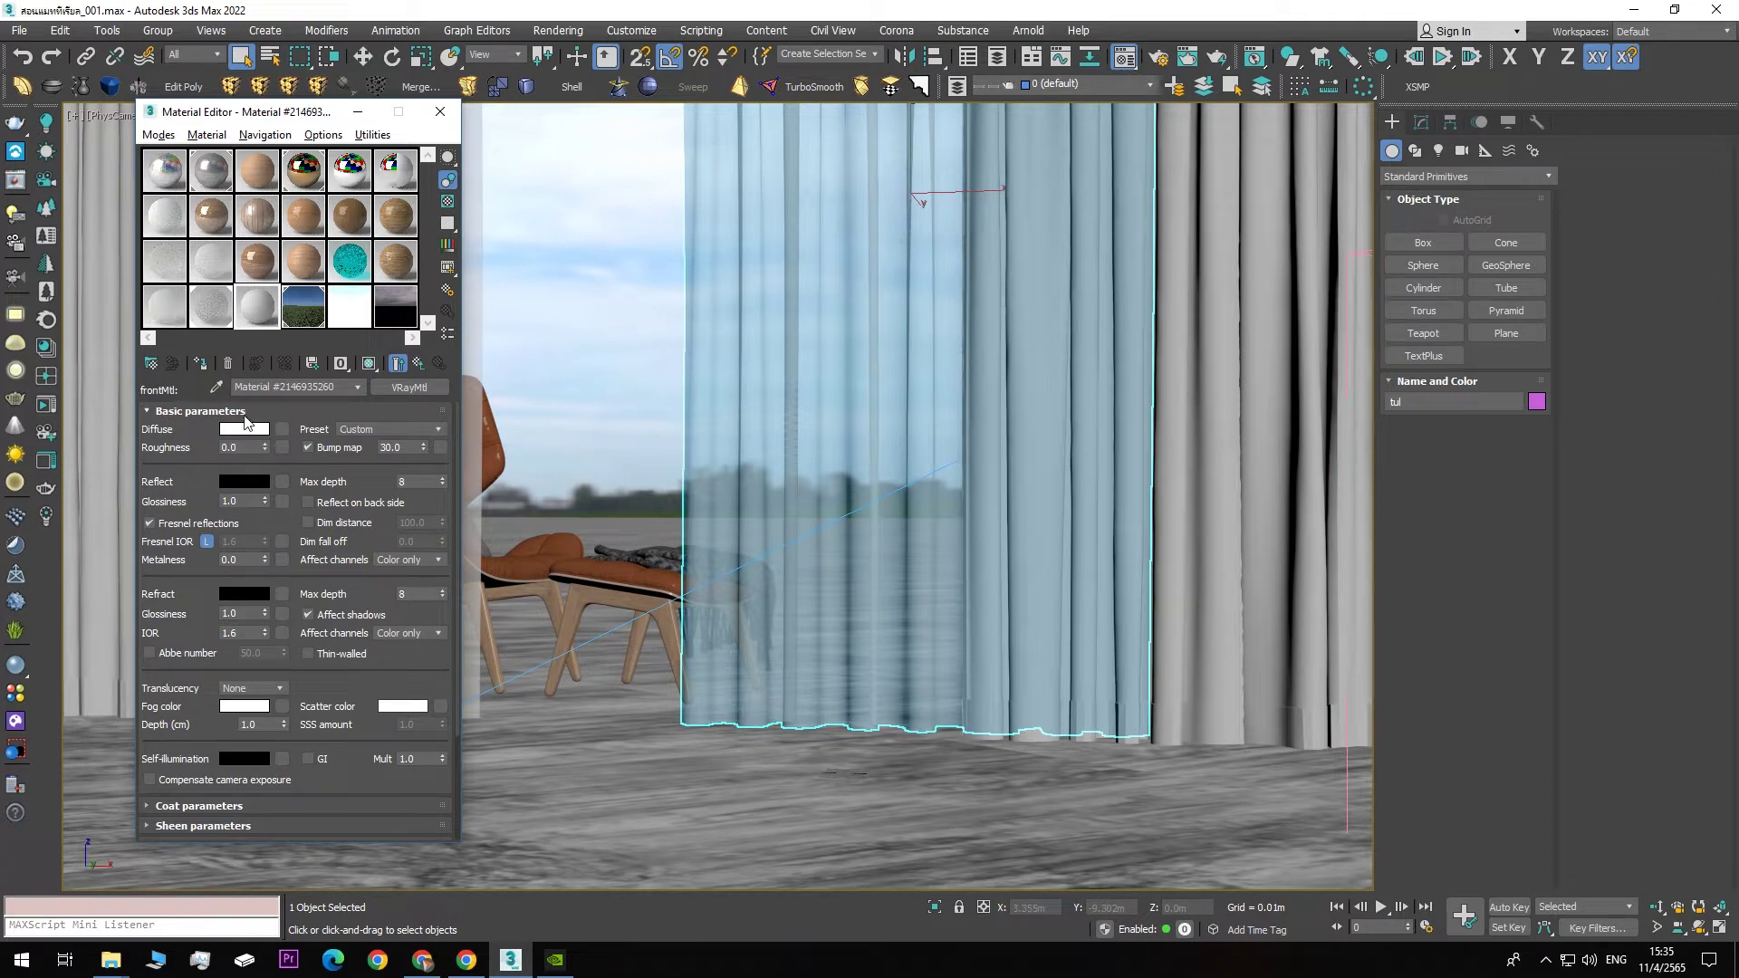
- Set the front material's refraction colour to a mid grey with value 122
left_click_drag(237, 116, 338, 135)
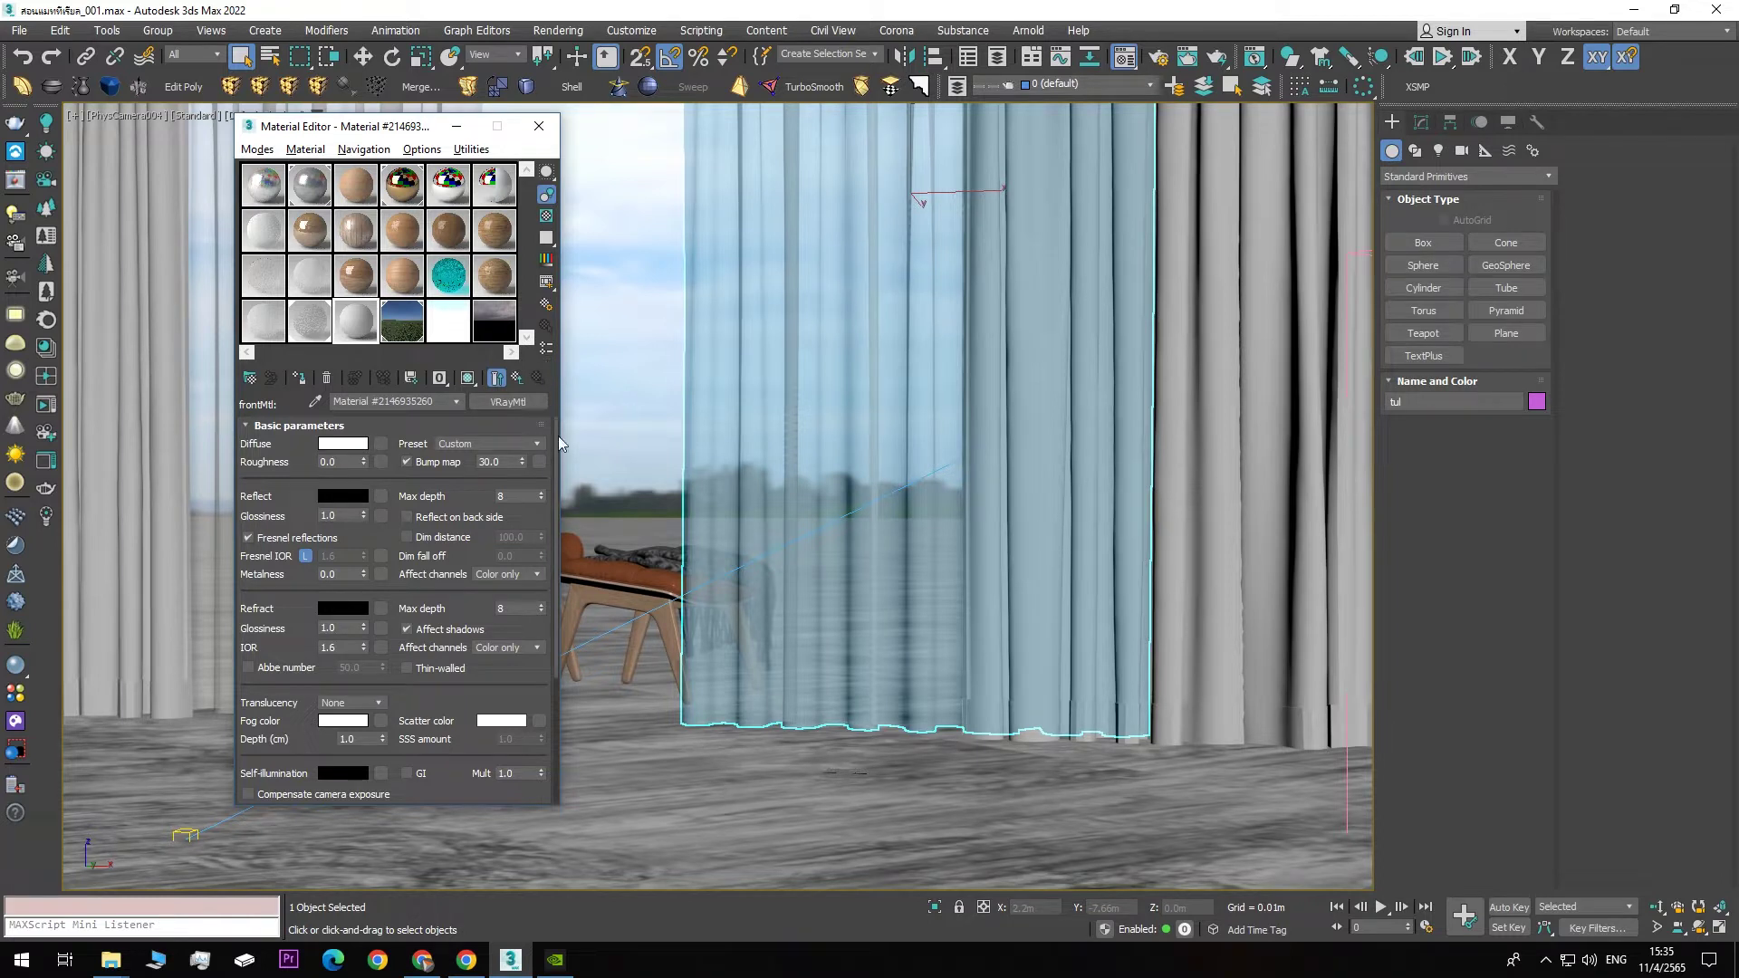
scroll(554, 442, "down", 2)
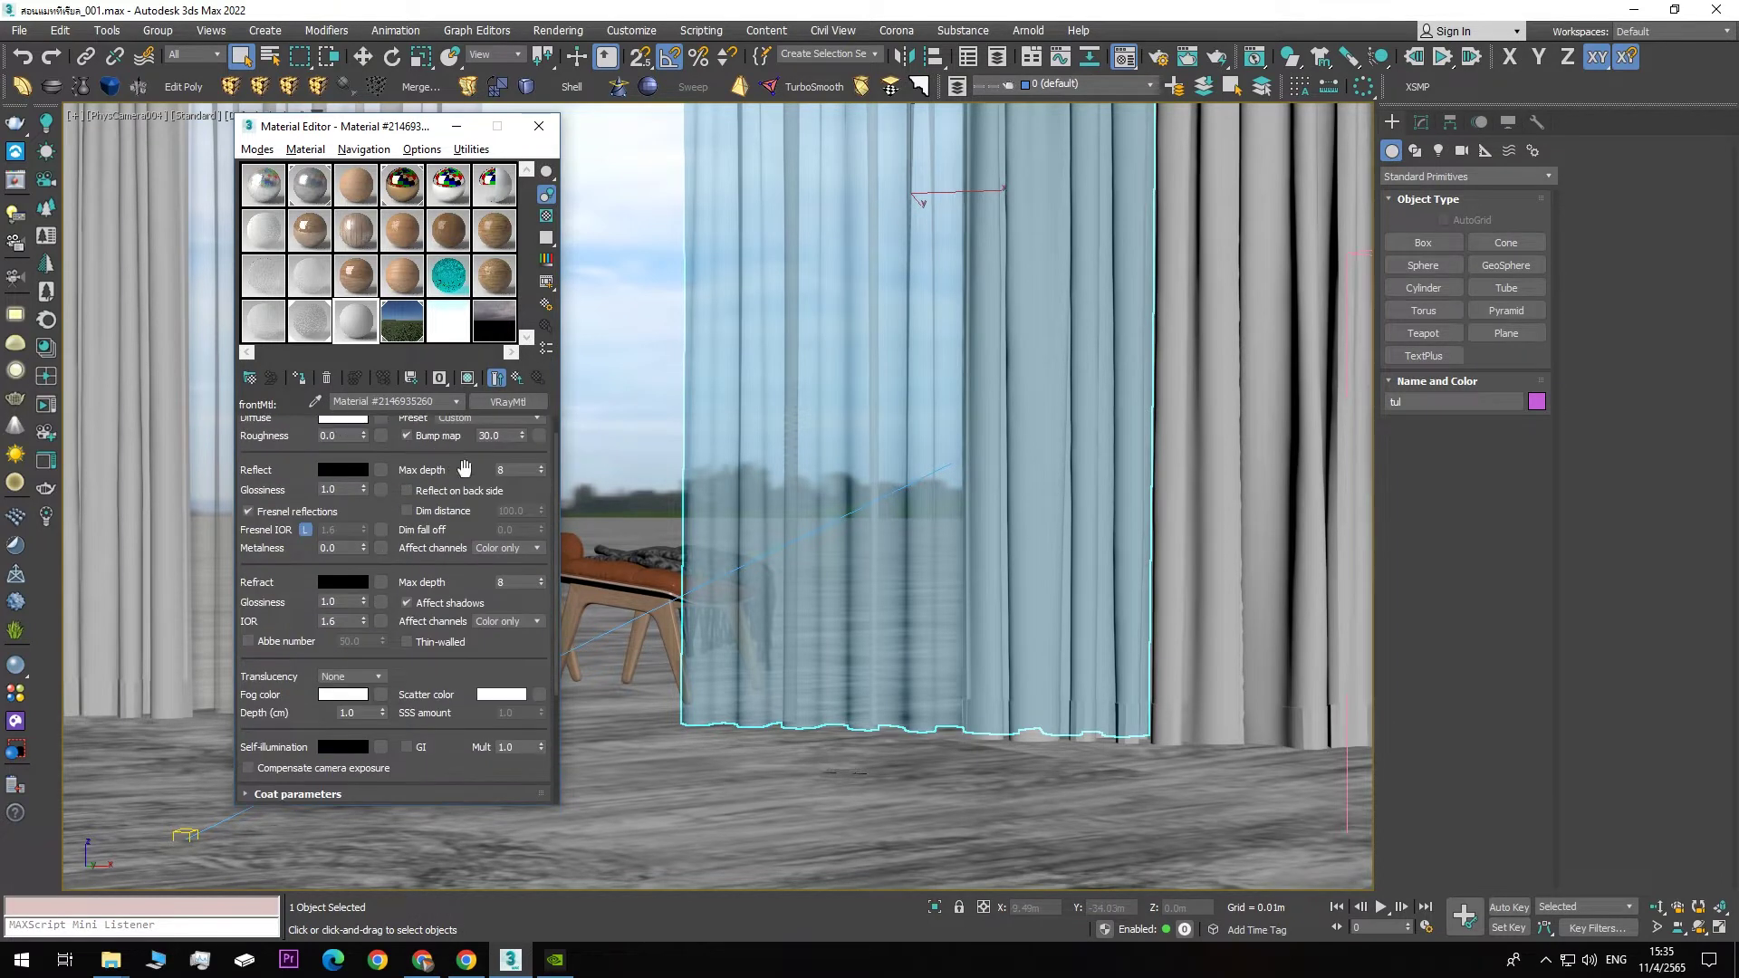
scroll(552, 486, "up", 2)
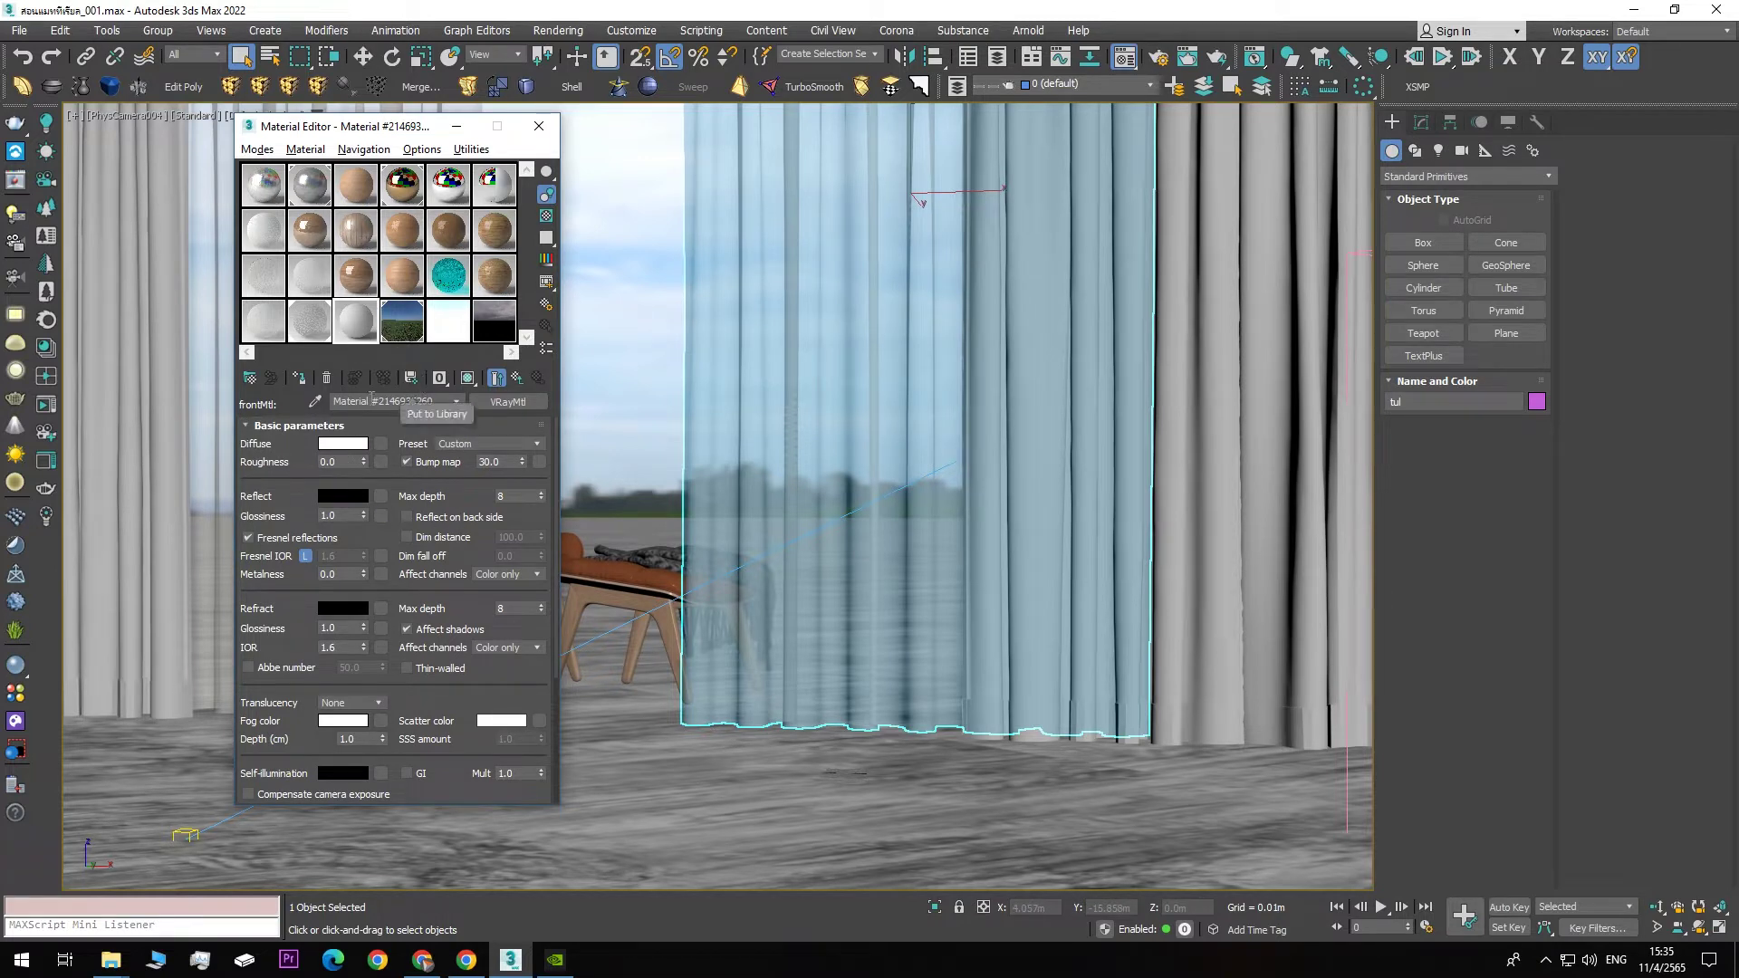
scroll(554, 448, "down", 5)
scroll(558, 492, "up", 5)
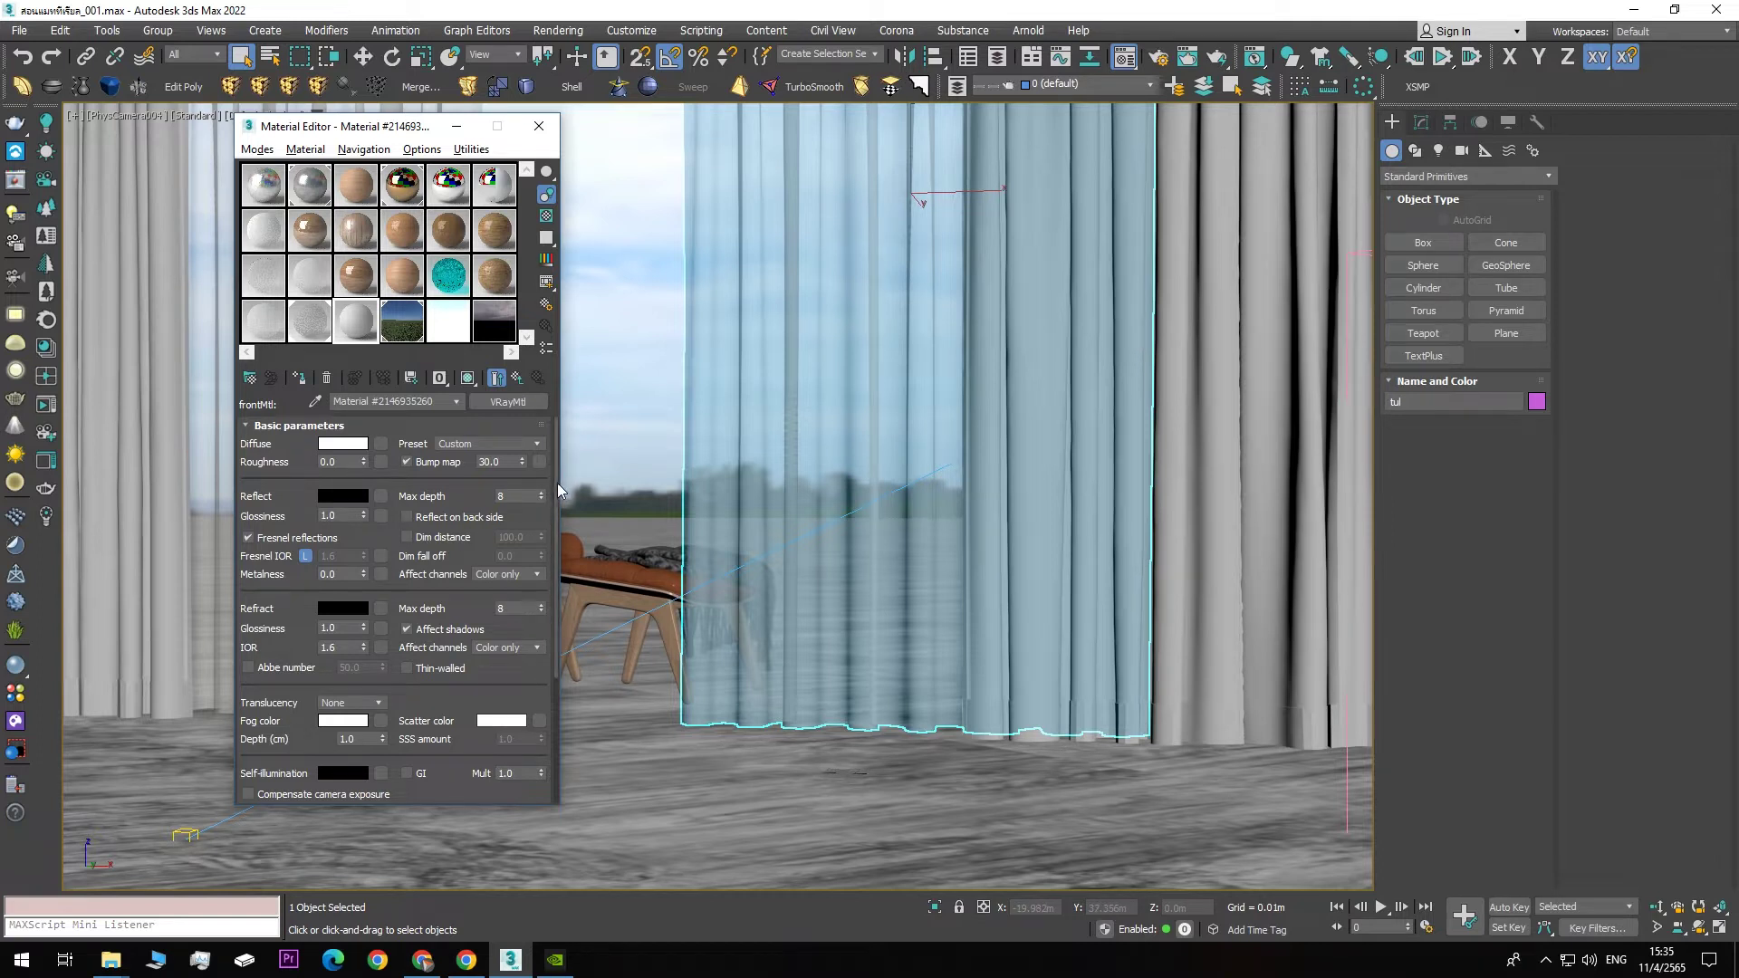
scroll(557, 508, "down", 2)
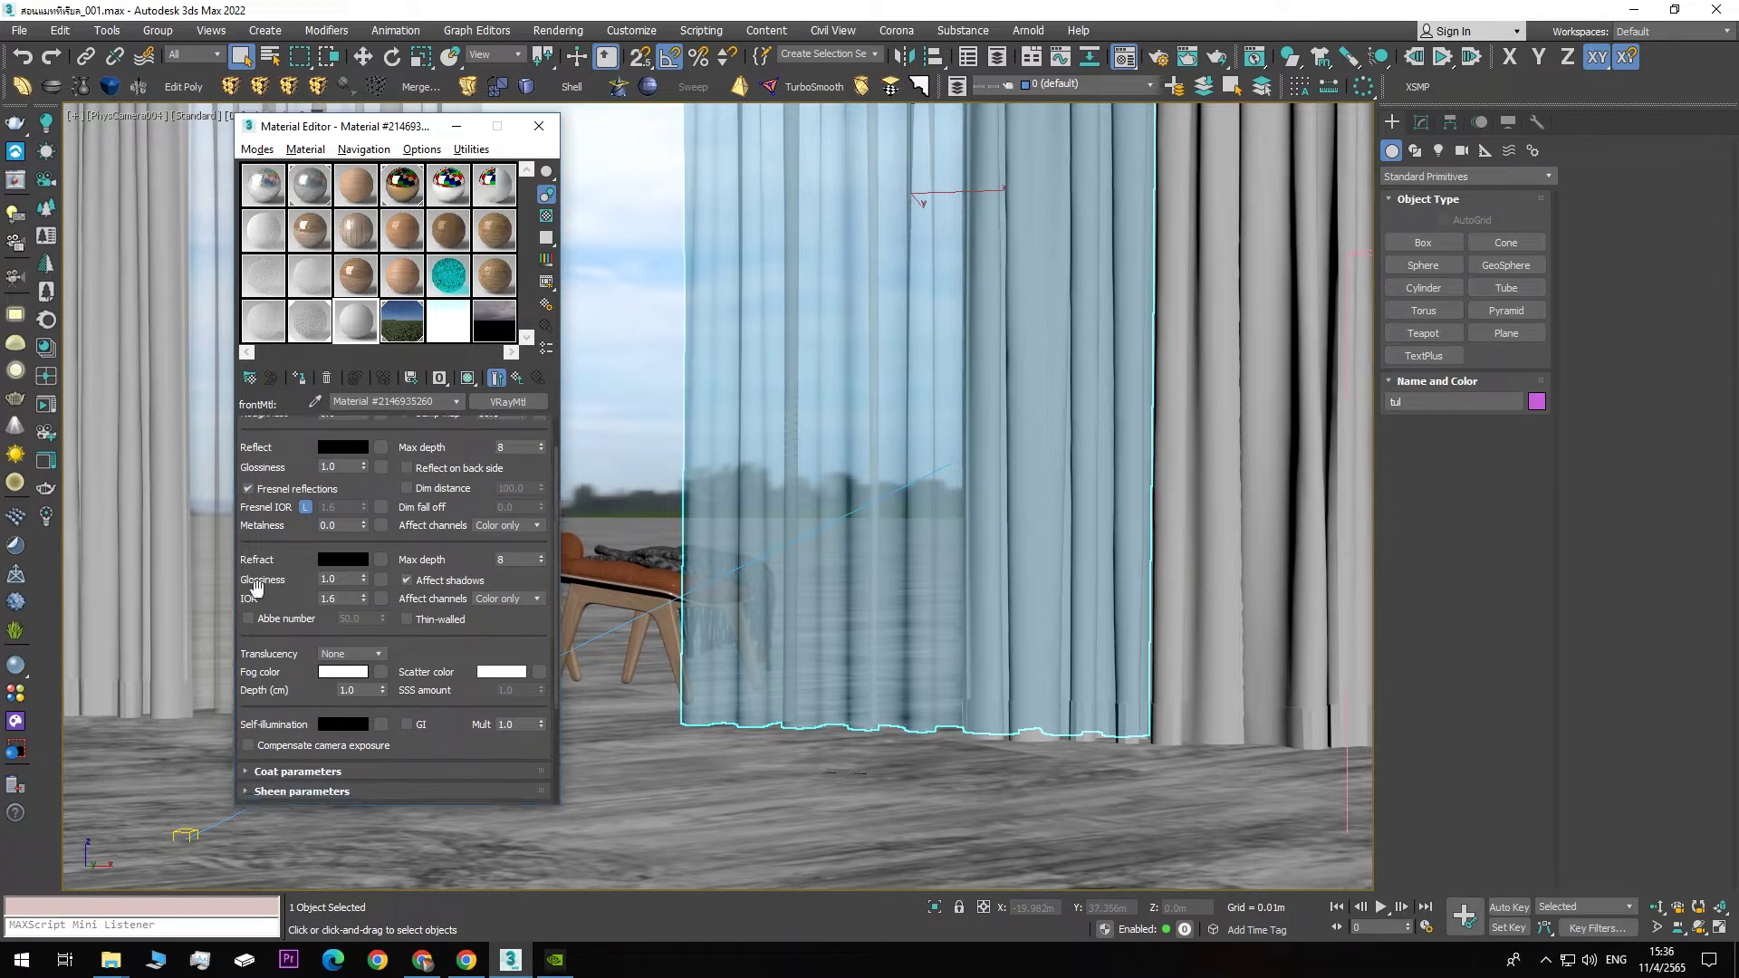
left_click(335, 559)
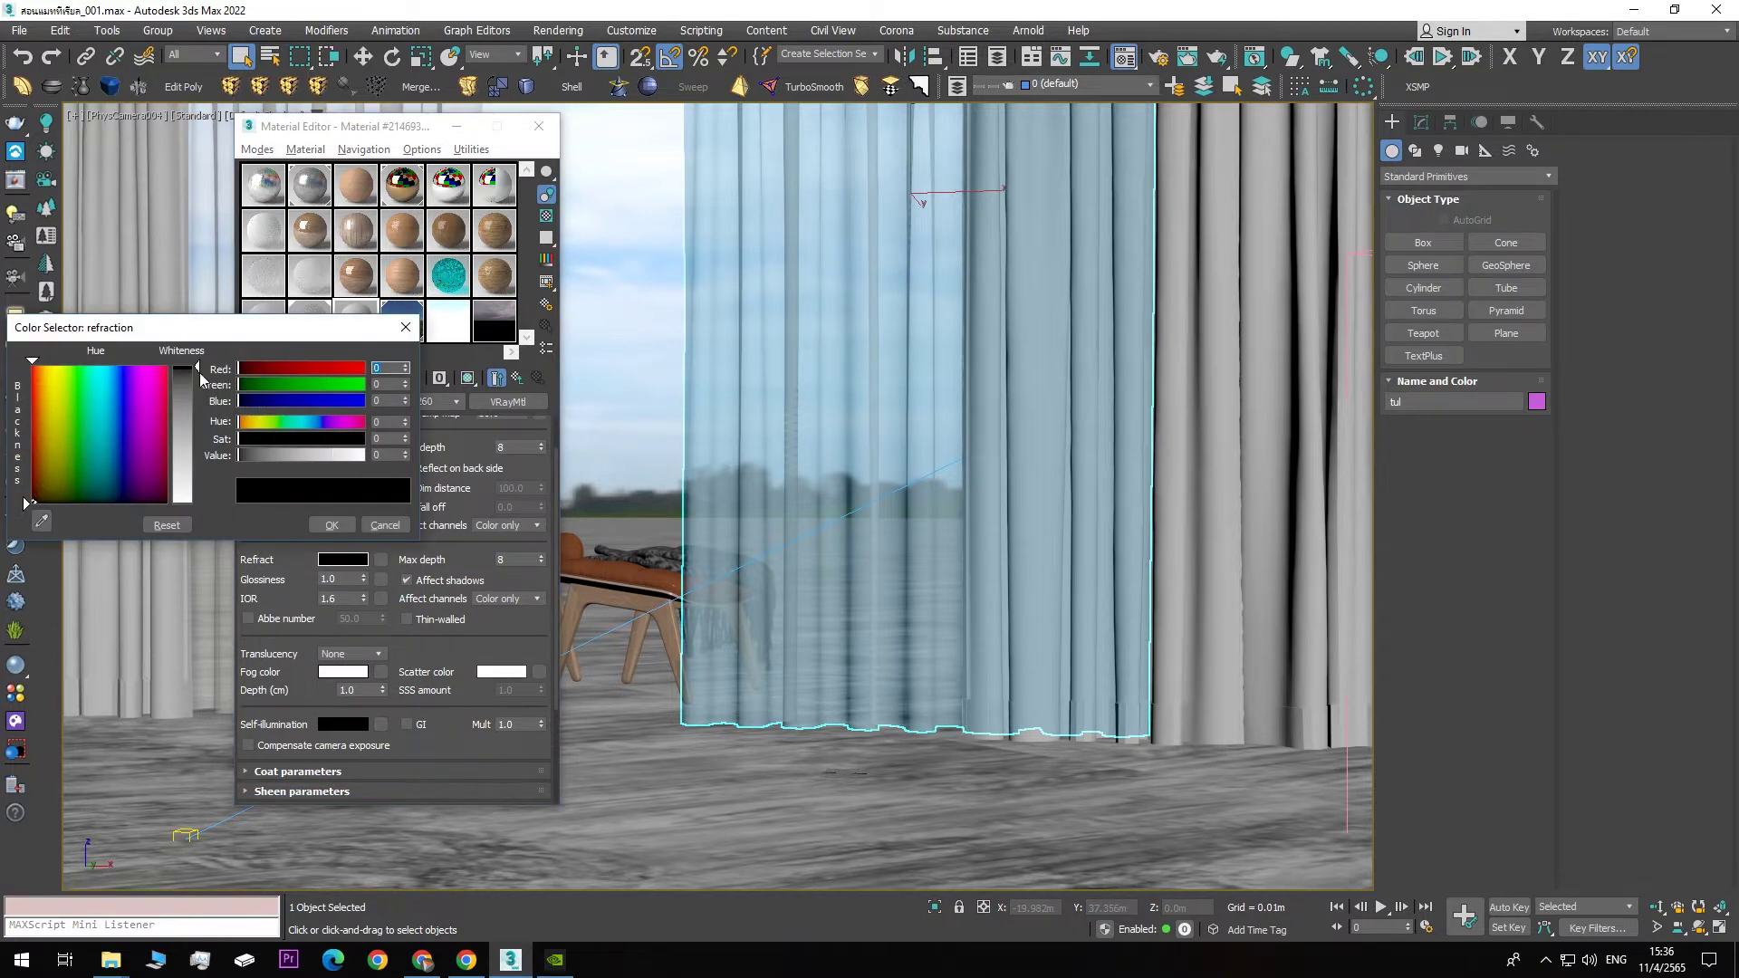
left_click(181, 433)
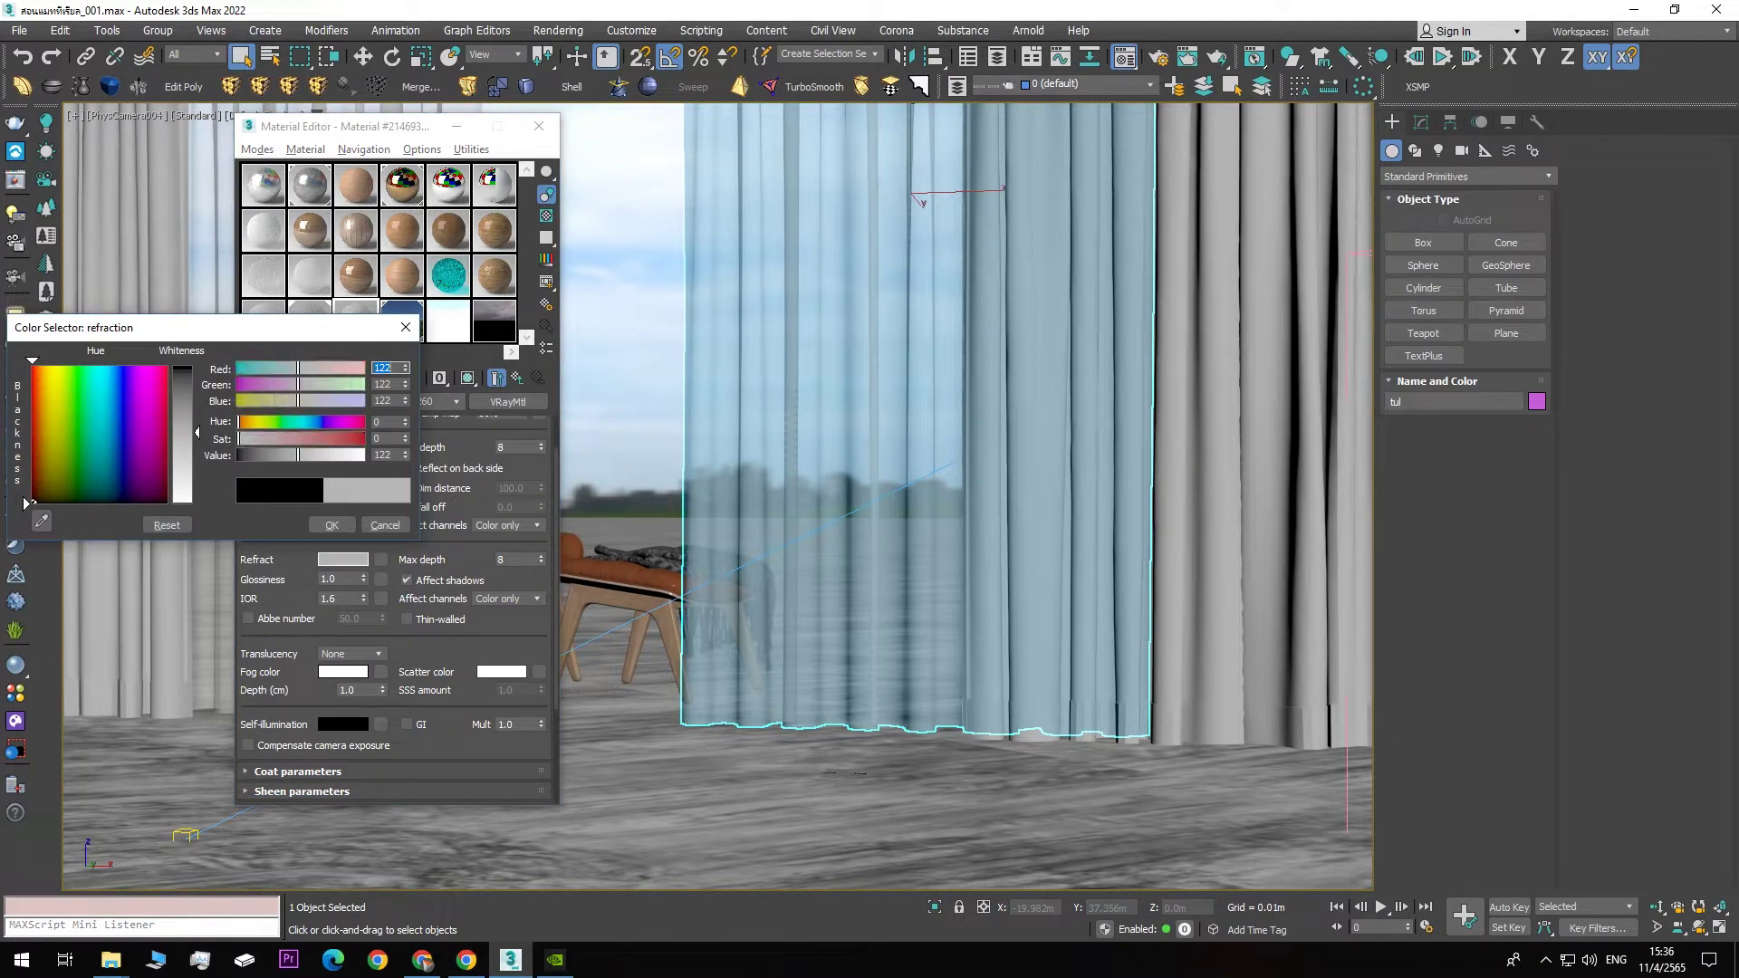
left_click_drag(218, 330, 958, 267)
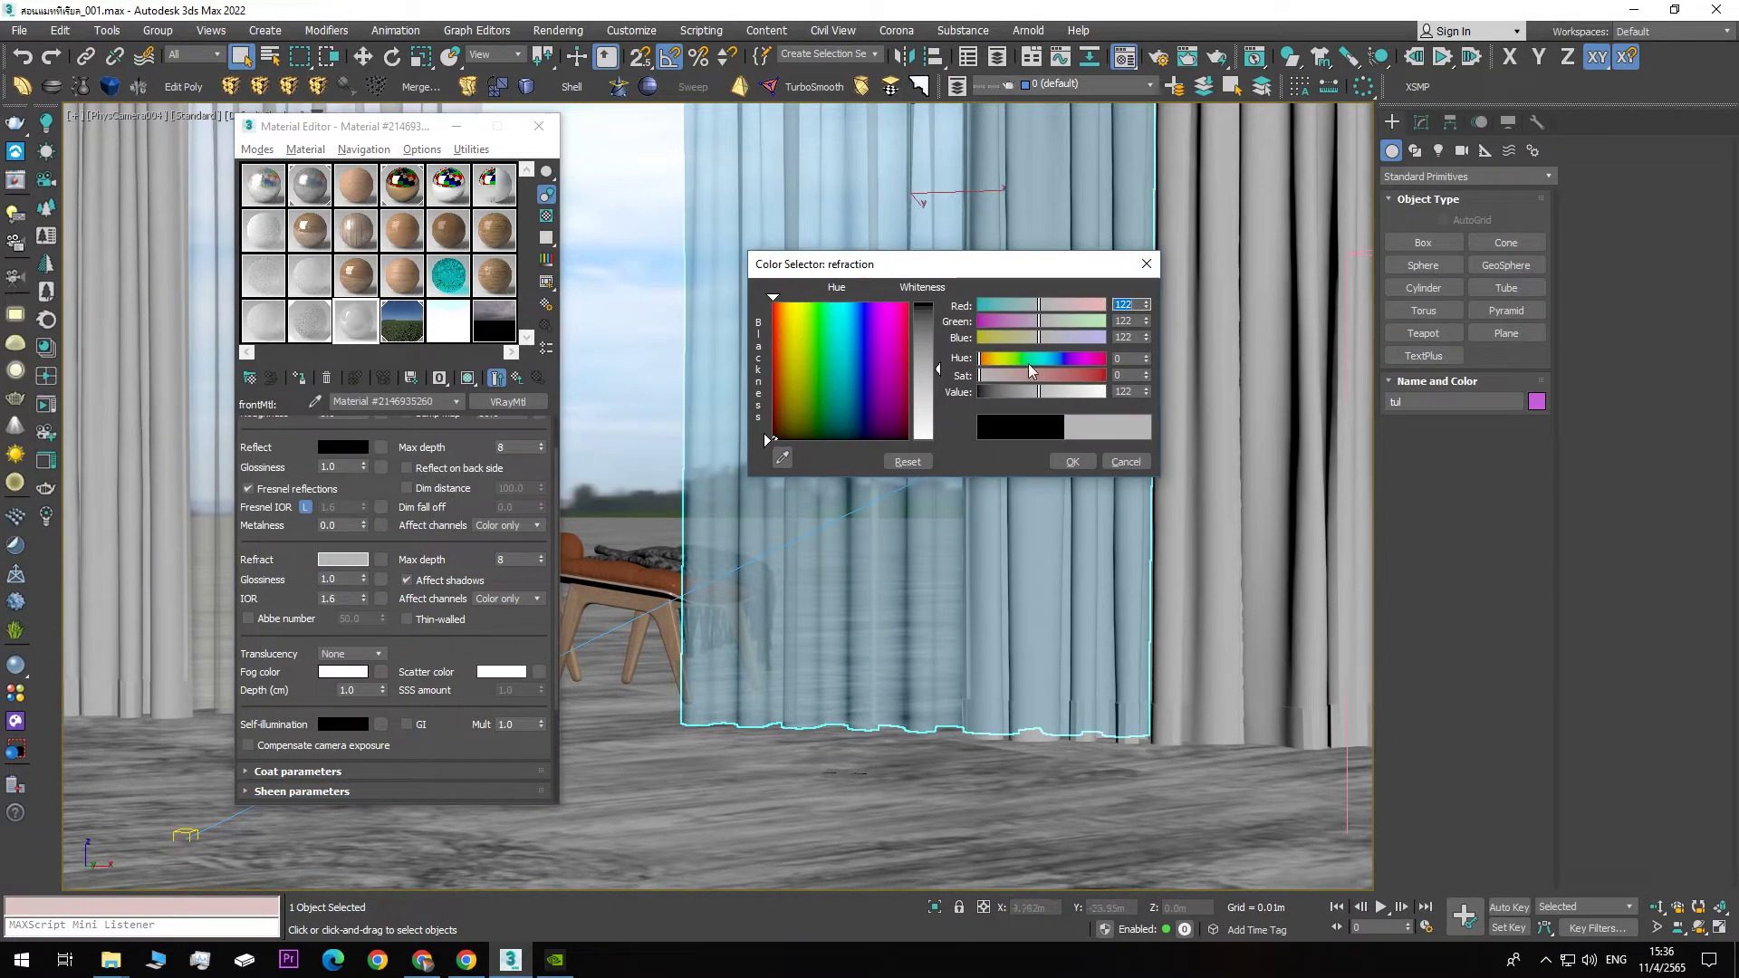
left_click(1073, 463)
mouse_move(556, 494)
left_mouse_down()
mouse_move(556, 425)
mouse_move(552, 480)
left_mouse_up()
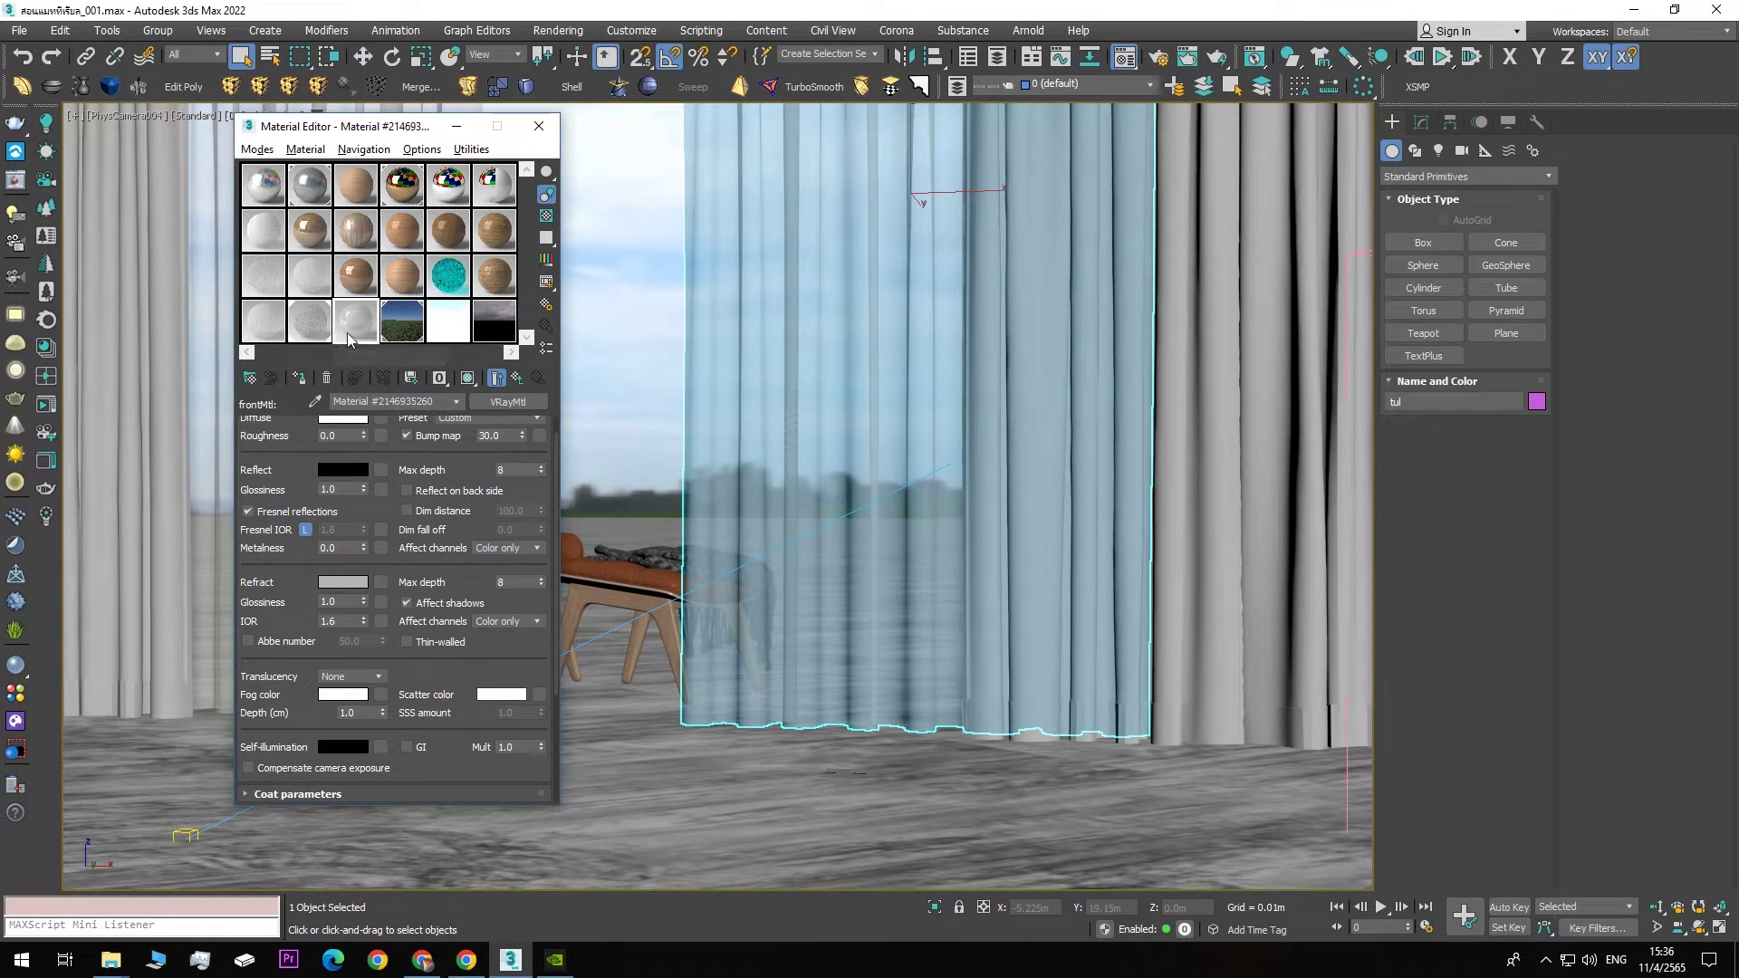
- Set the front material's refraction IOR to 1.01 and its refraction Affect channels option to Color+alpha
double_click(330, 621)
mouse_move(557, 491)
left_mouse_down()
mouse_move(554, 528)
mouse_move(557, 469)
mouse_move(562, 498)
left_mouse_up()
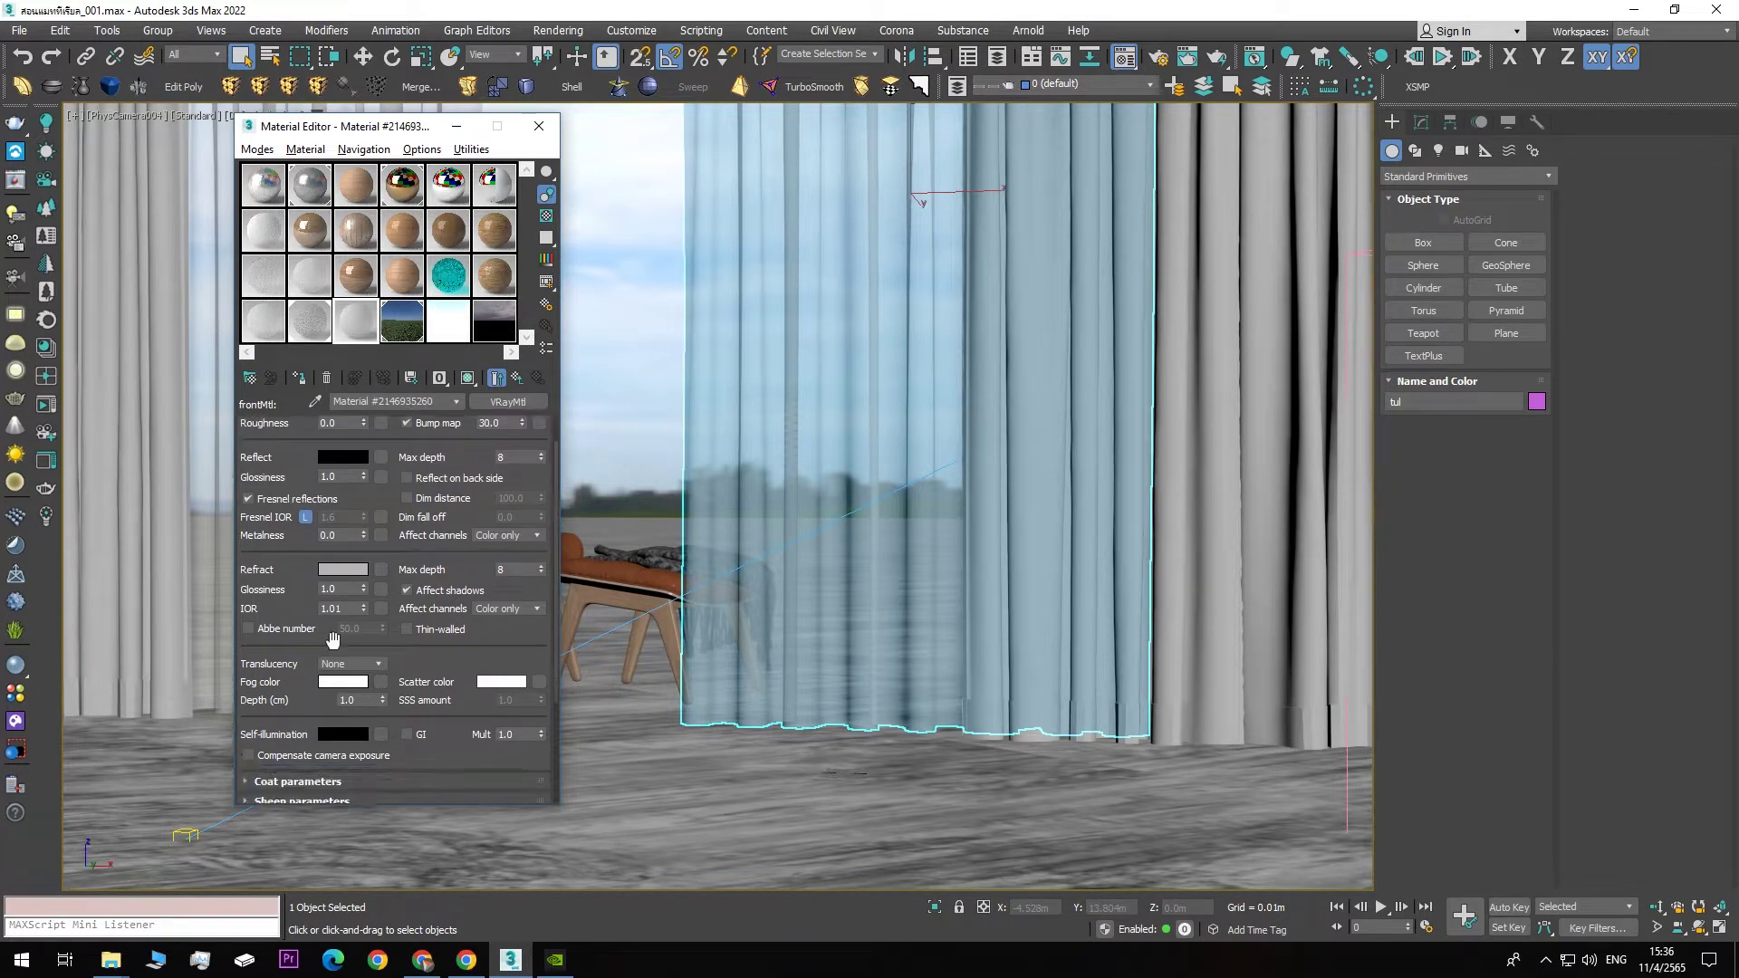
mouse_move(555, 540)
left_mouse_down()
mouse_move(556, 605)
mouse_move(553, 551)
left_mouse_up()
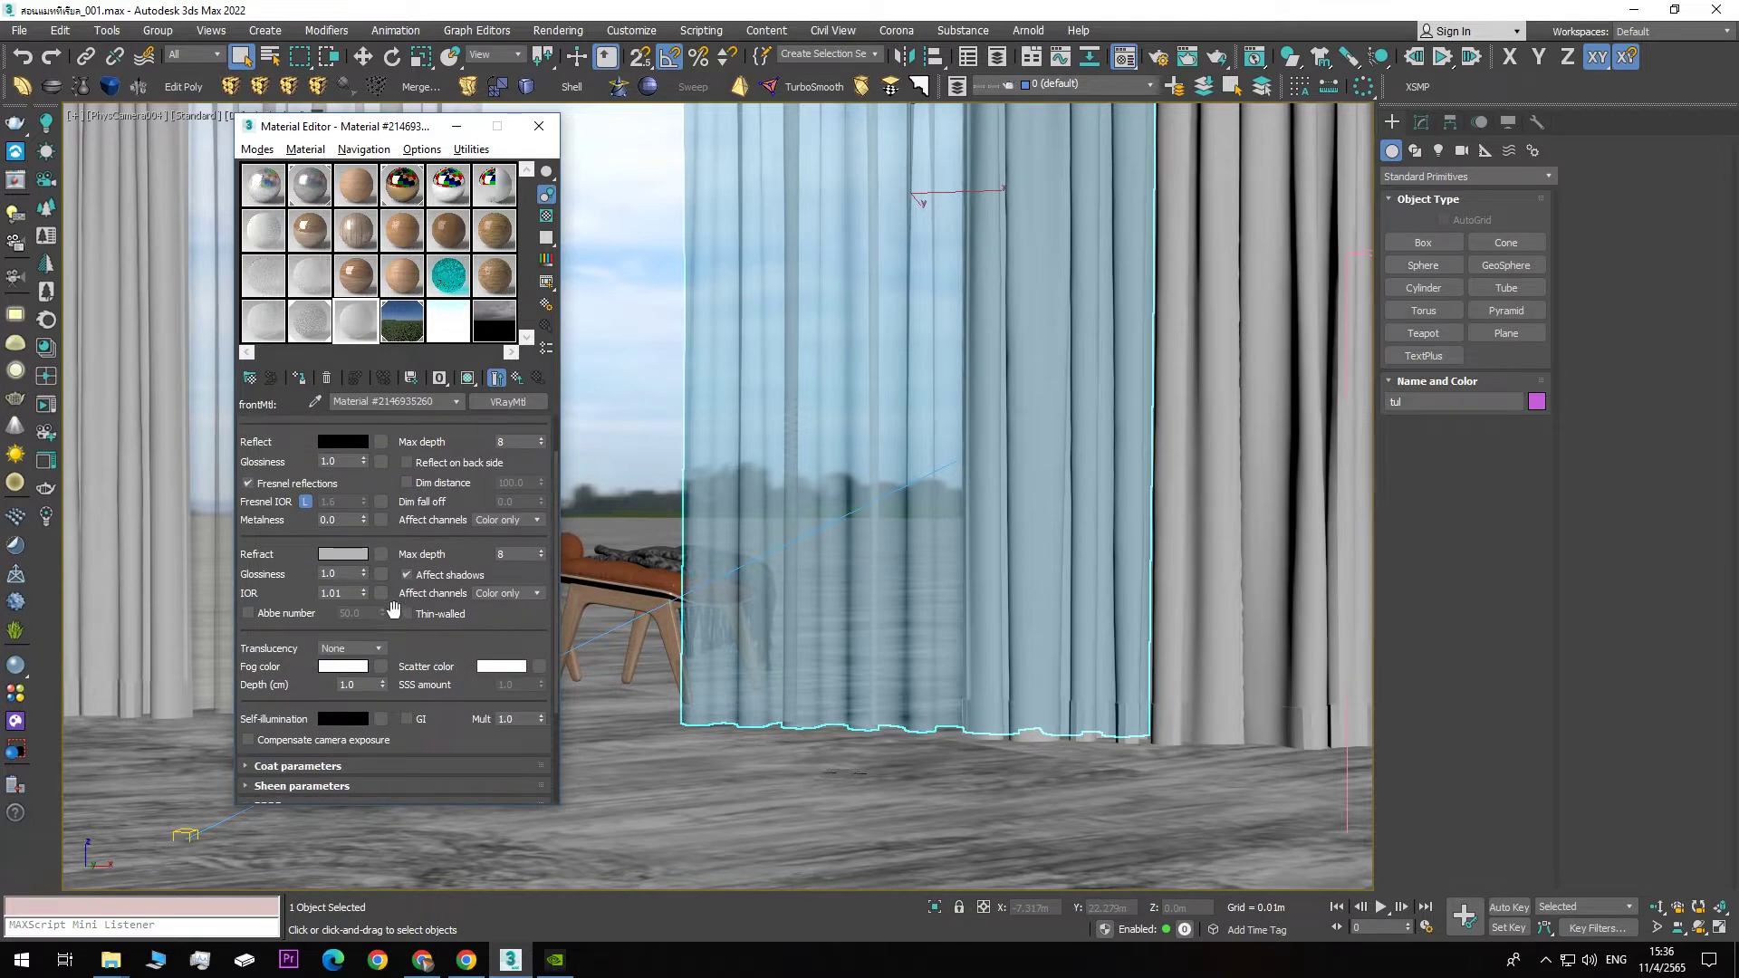
left_click(512, 593)
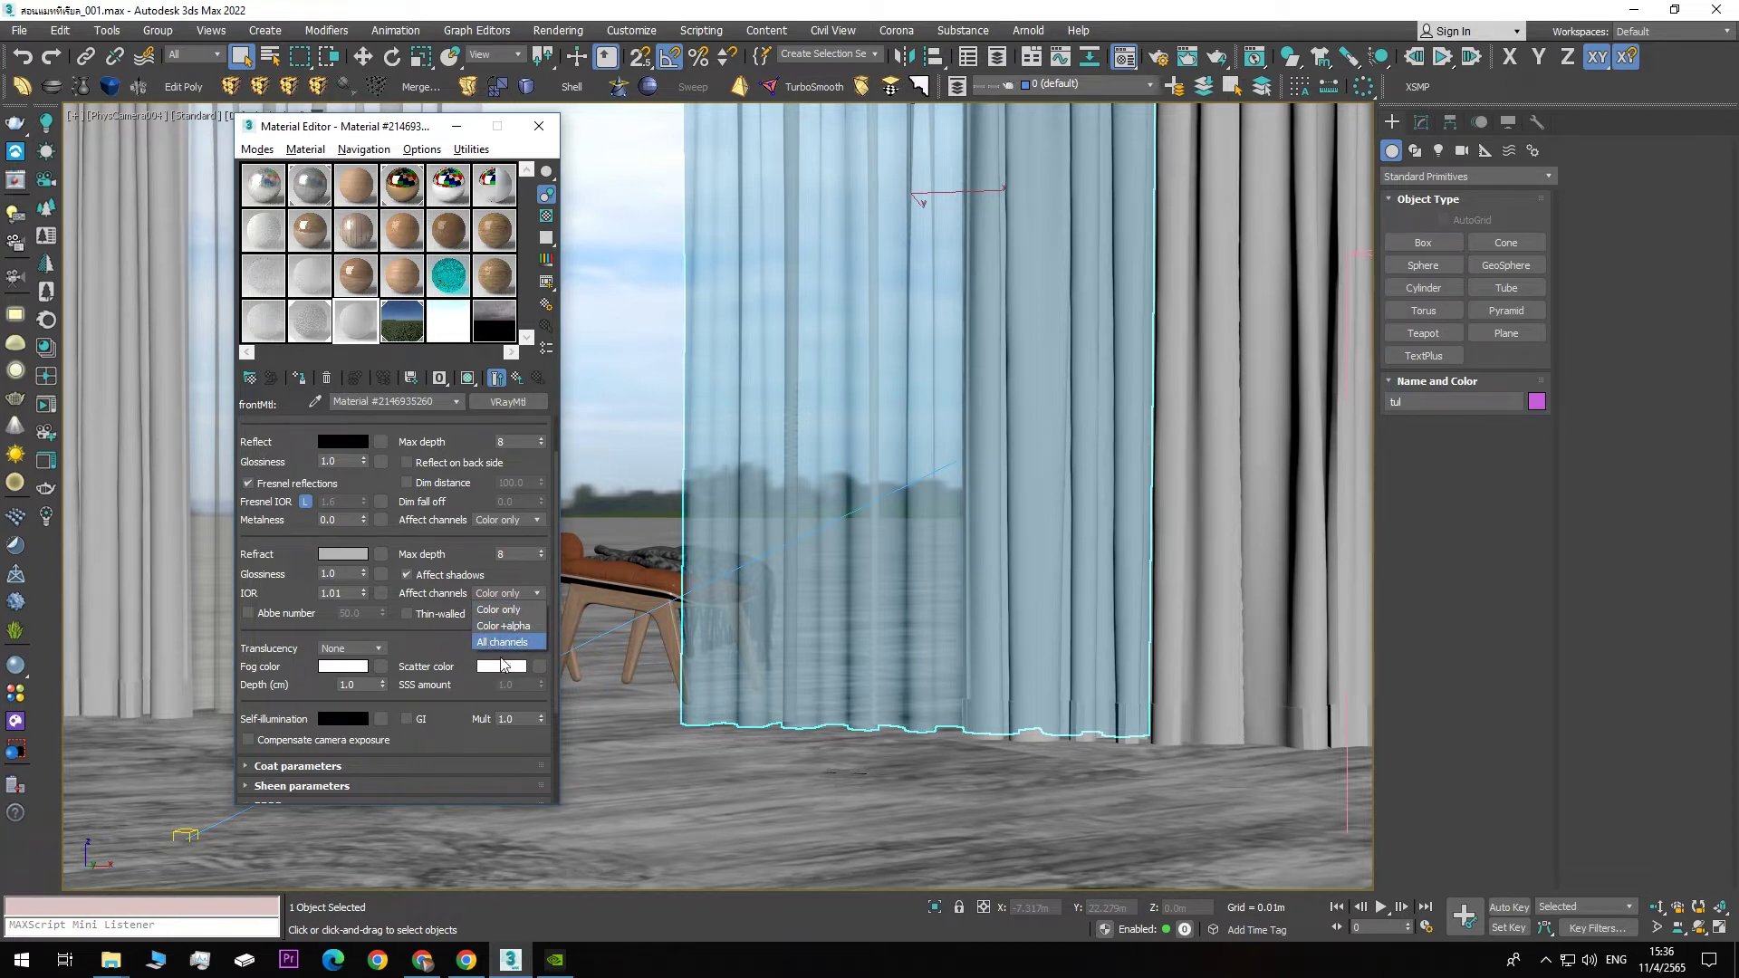
left_click(506, 626)
- Change the front material's BRDF type to Blinn
left_click_drag(553, 552, 554, 644)
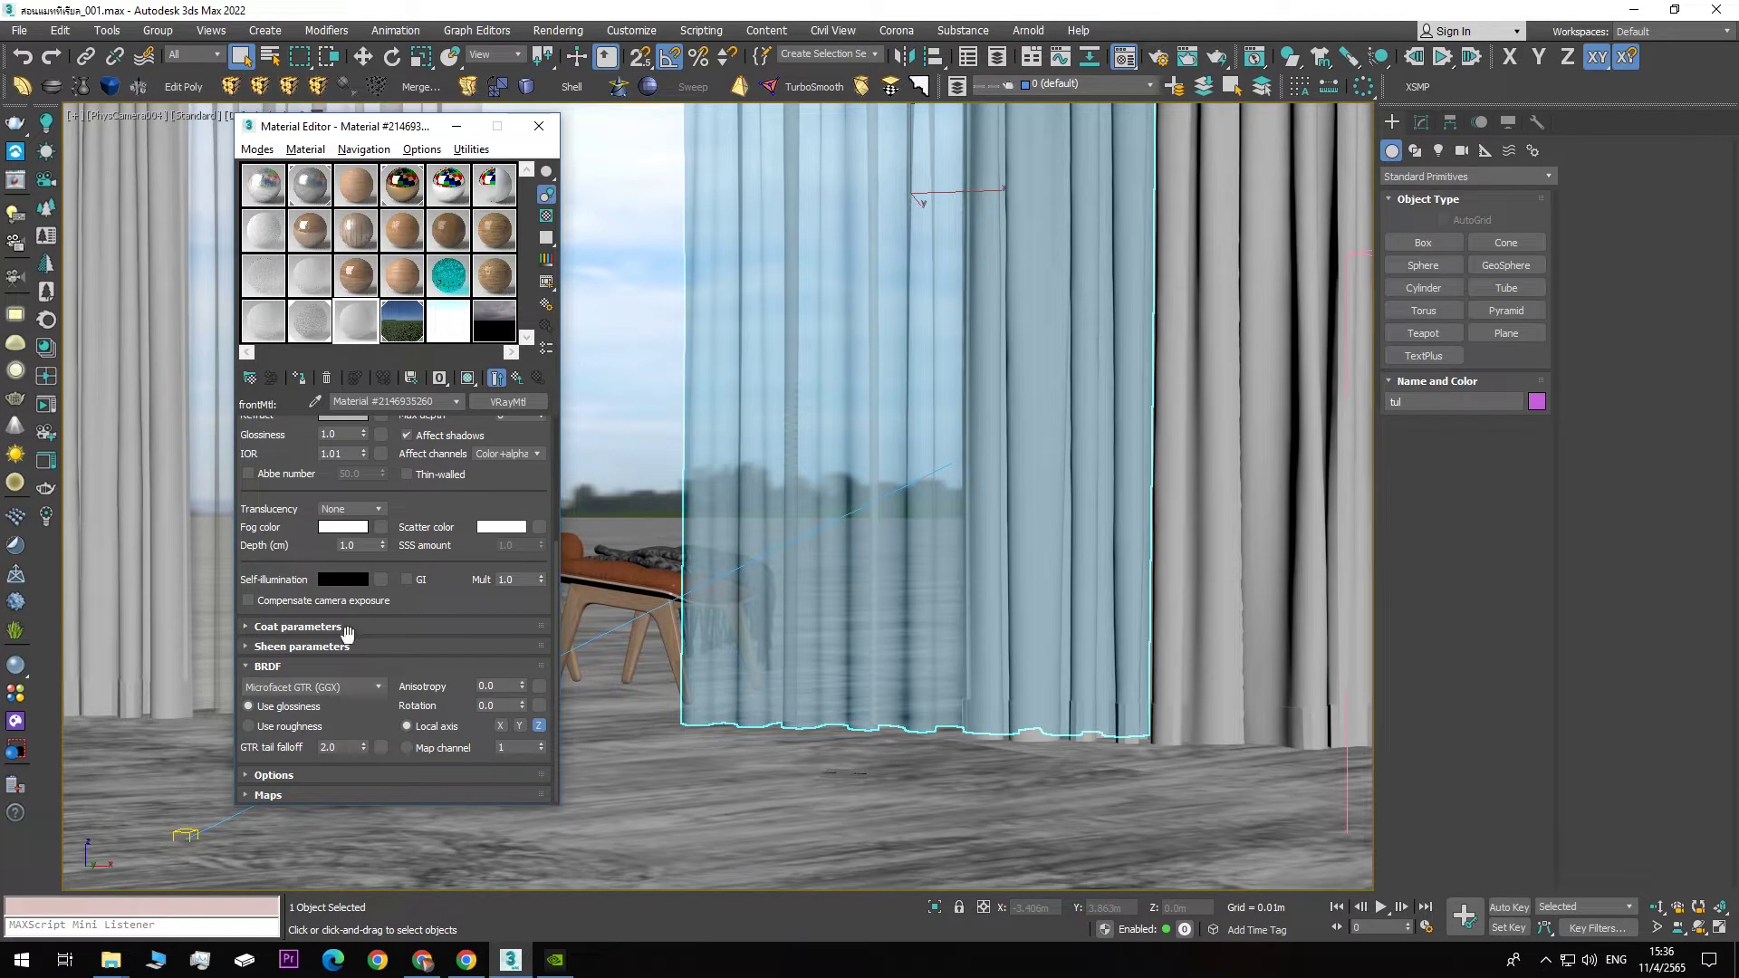
left_click(317, 692)
left_click(271, 727)
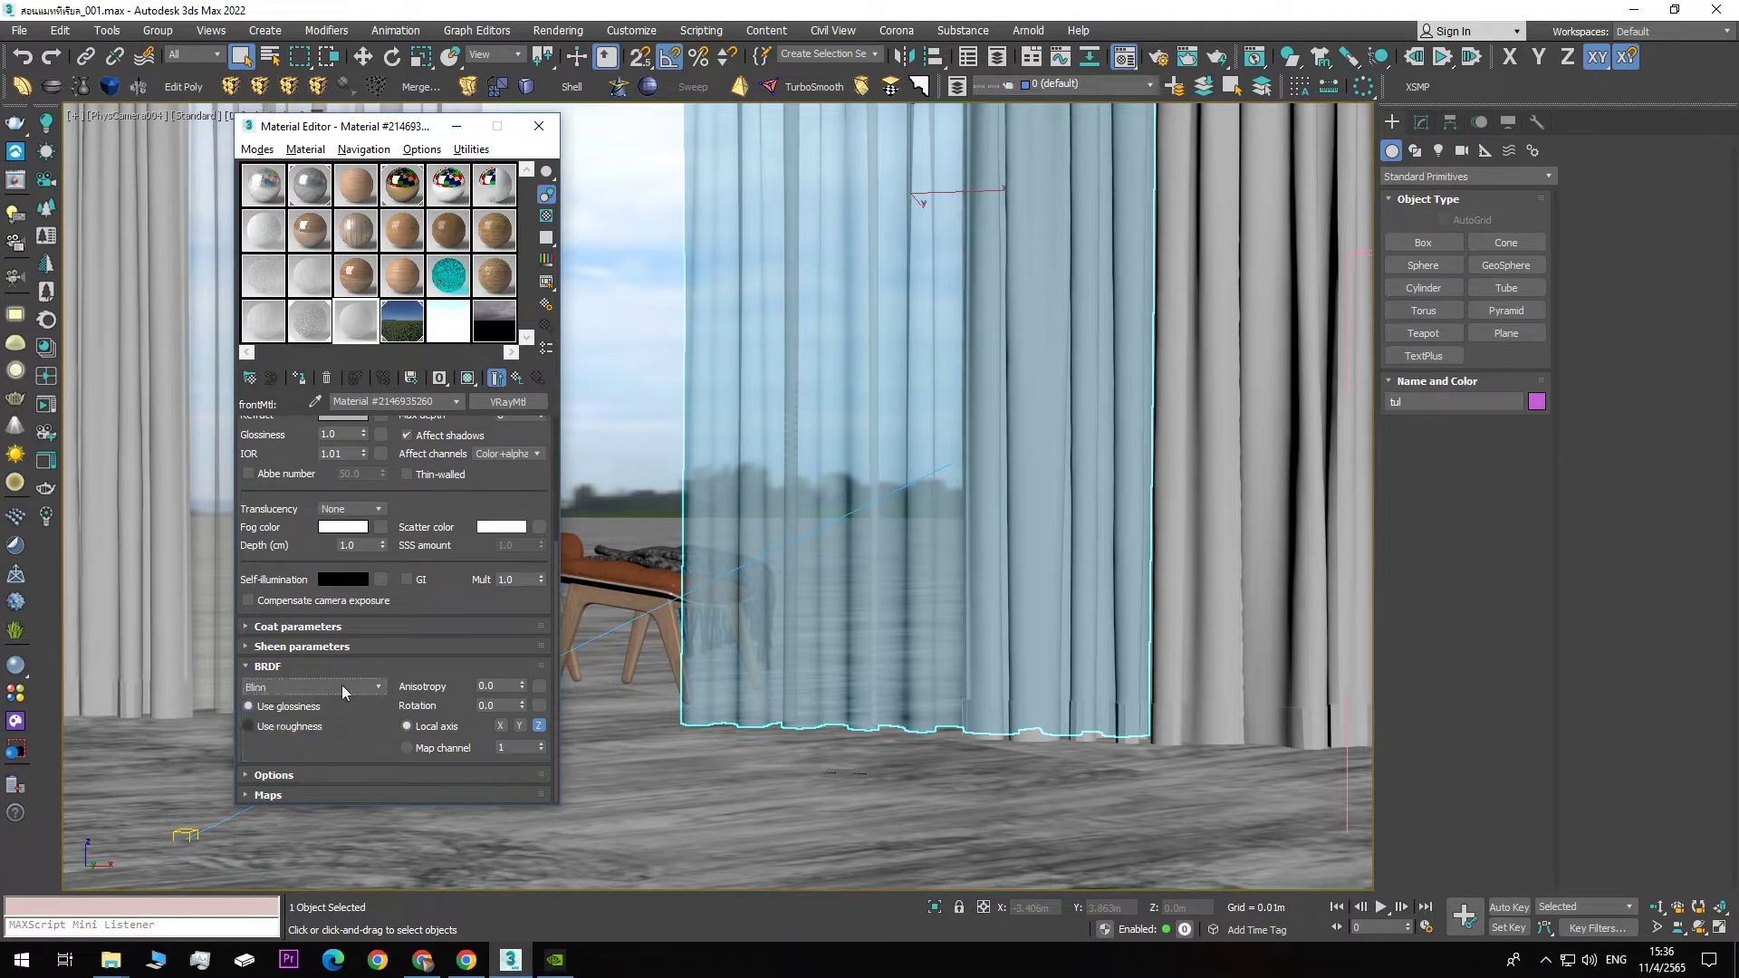
left_click_drag(365, 136, 438, 77)
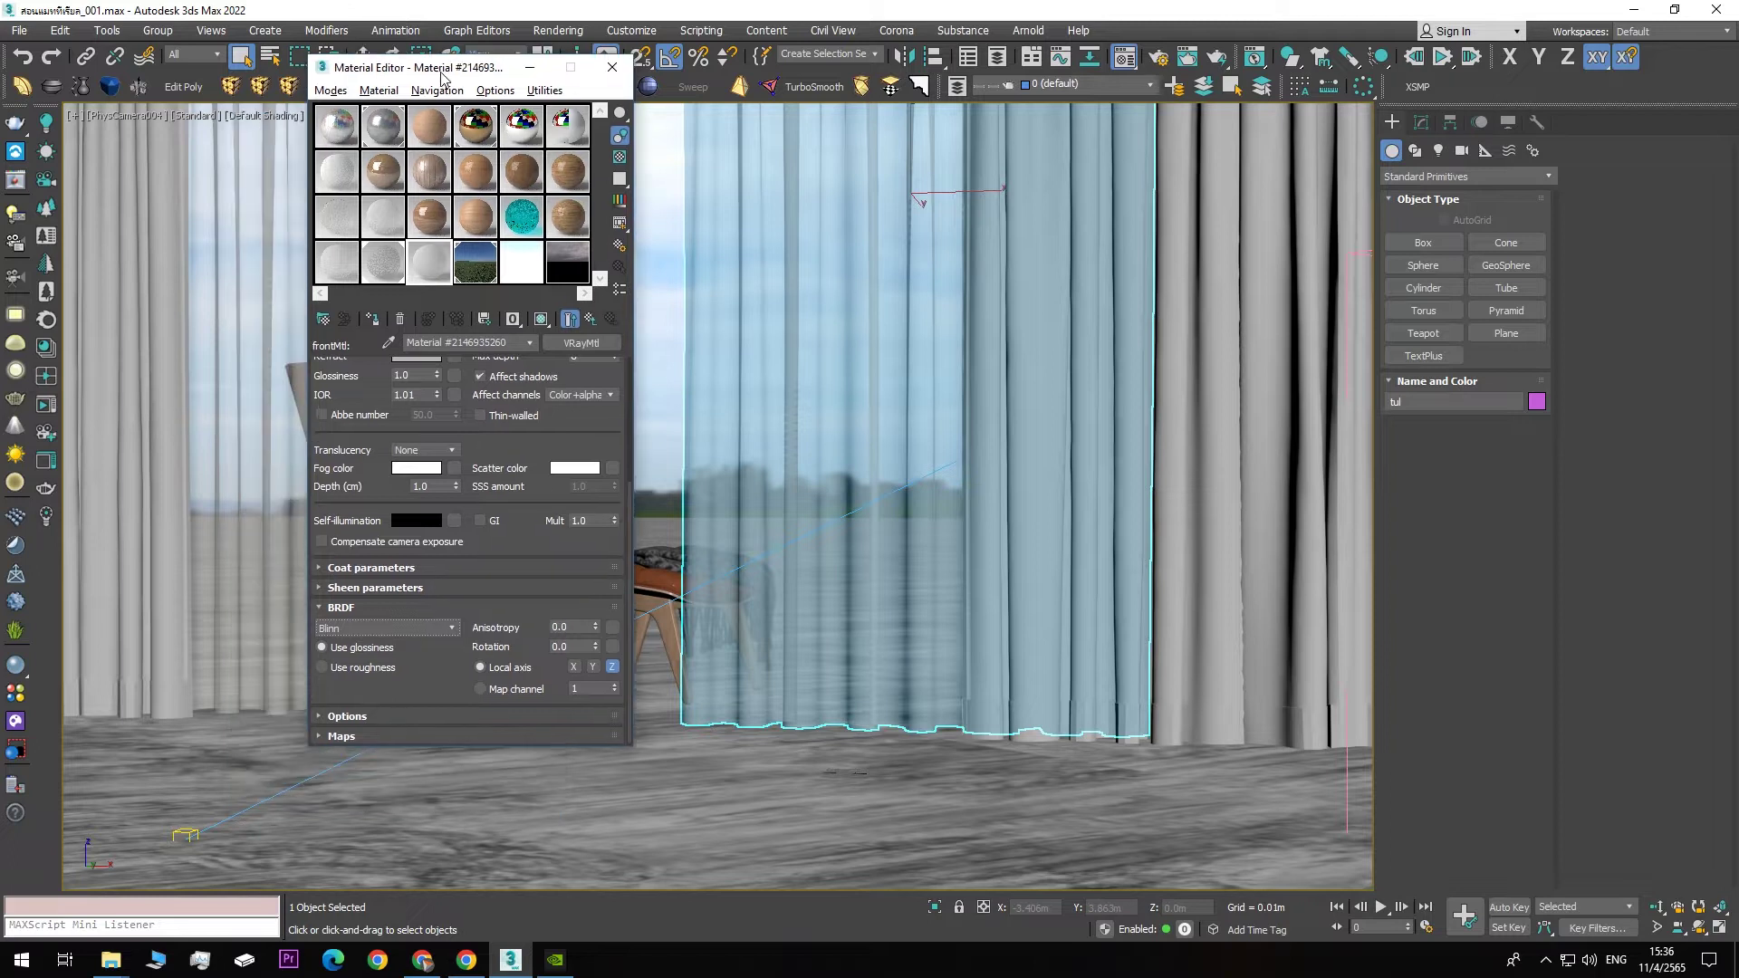
- Assign a Falloff map to the front material's Opacity slot
left_click(355, 741)
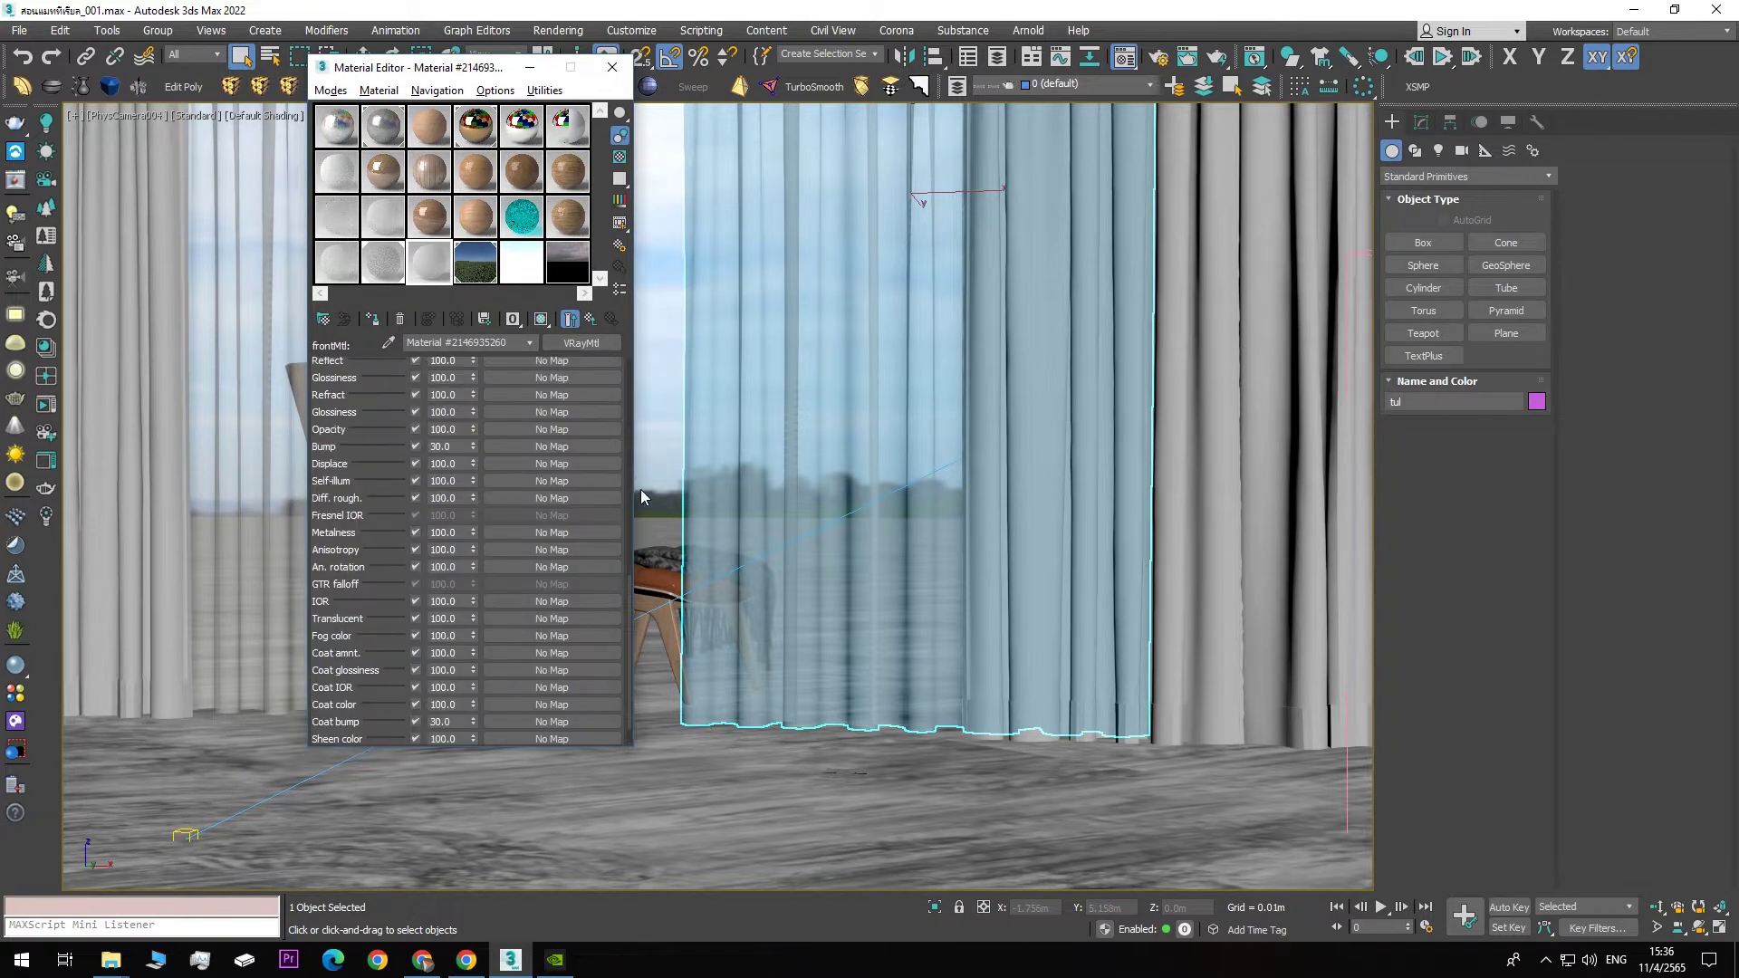
mouse_move(629, 595)
left_mouse_down()
mouse_move(617, 534)
mouse_move(634, 445)
mouse_move(659, 471)
mouse_move(639, 502)
mouse_move(638, 608)
mouse_move(634, 583)
left_mouse_up()
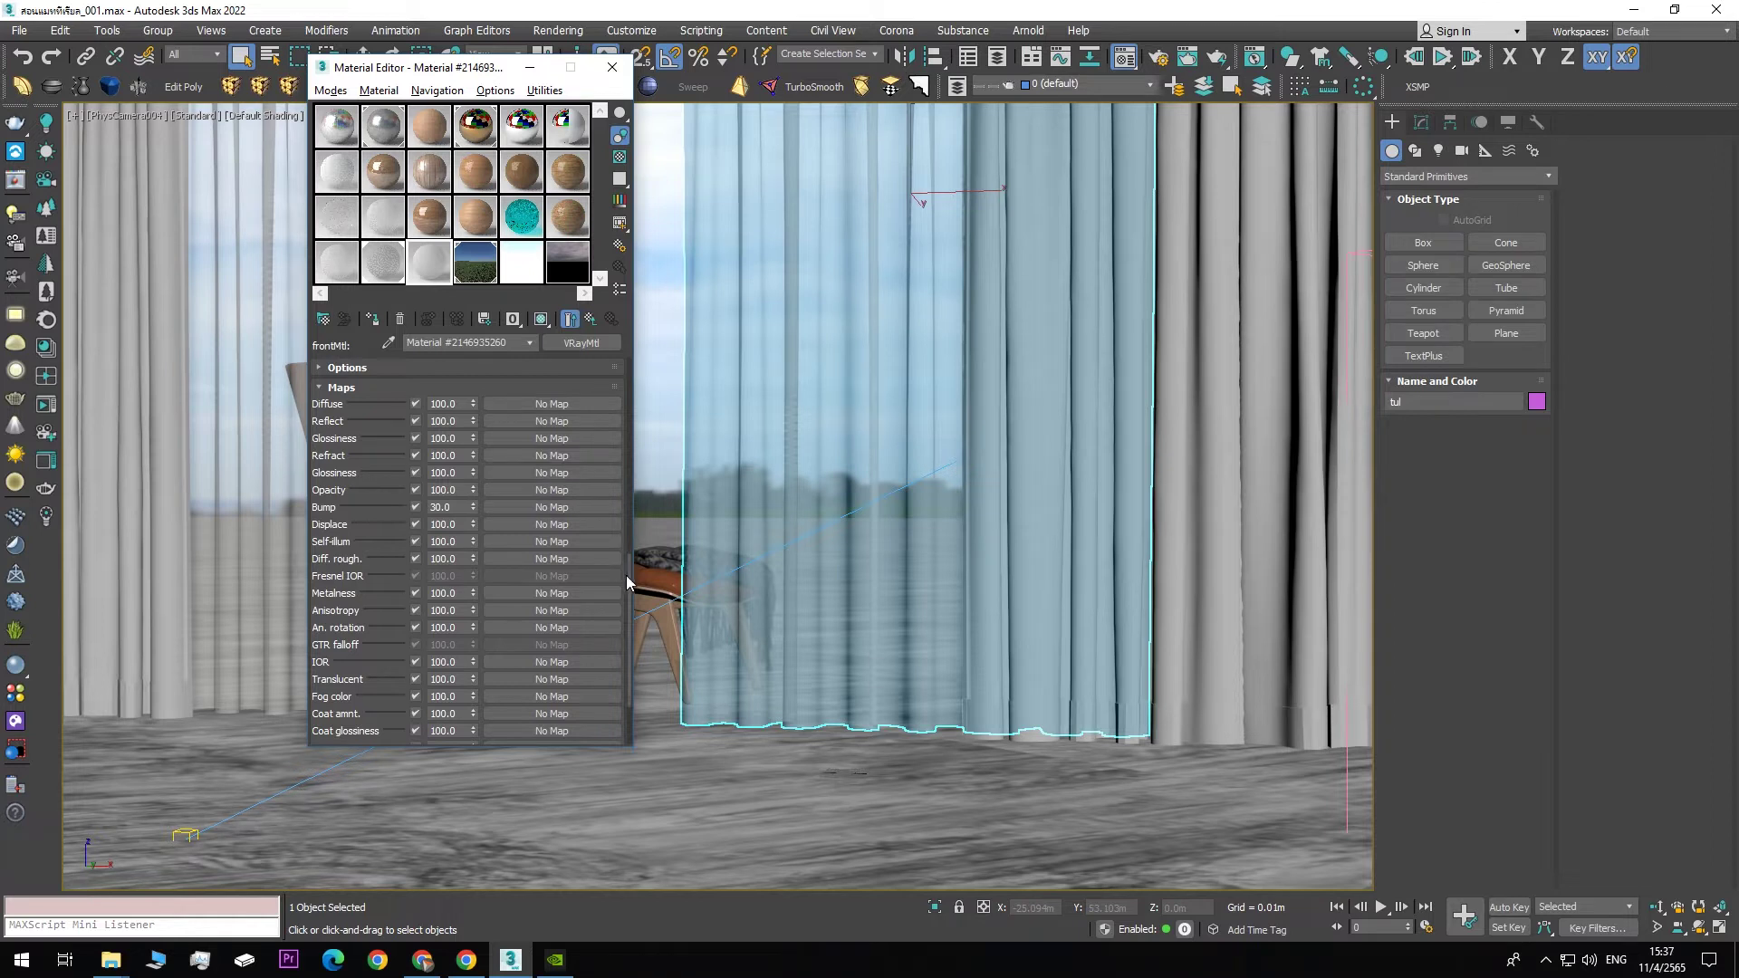
left_click_drag(627, 574, 627, 558)
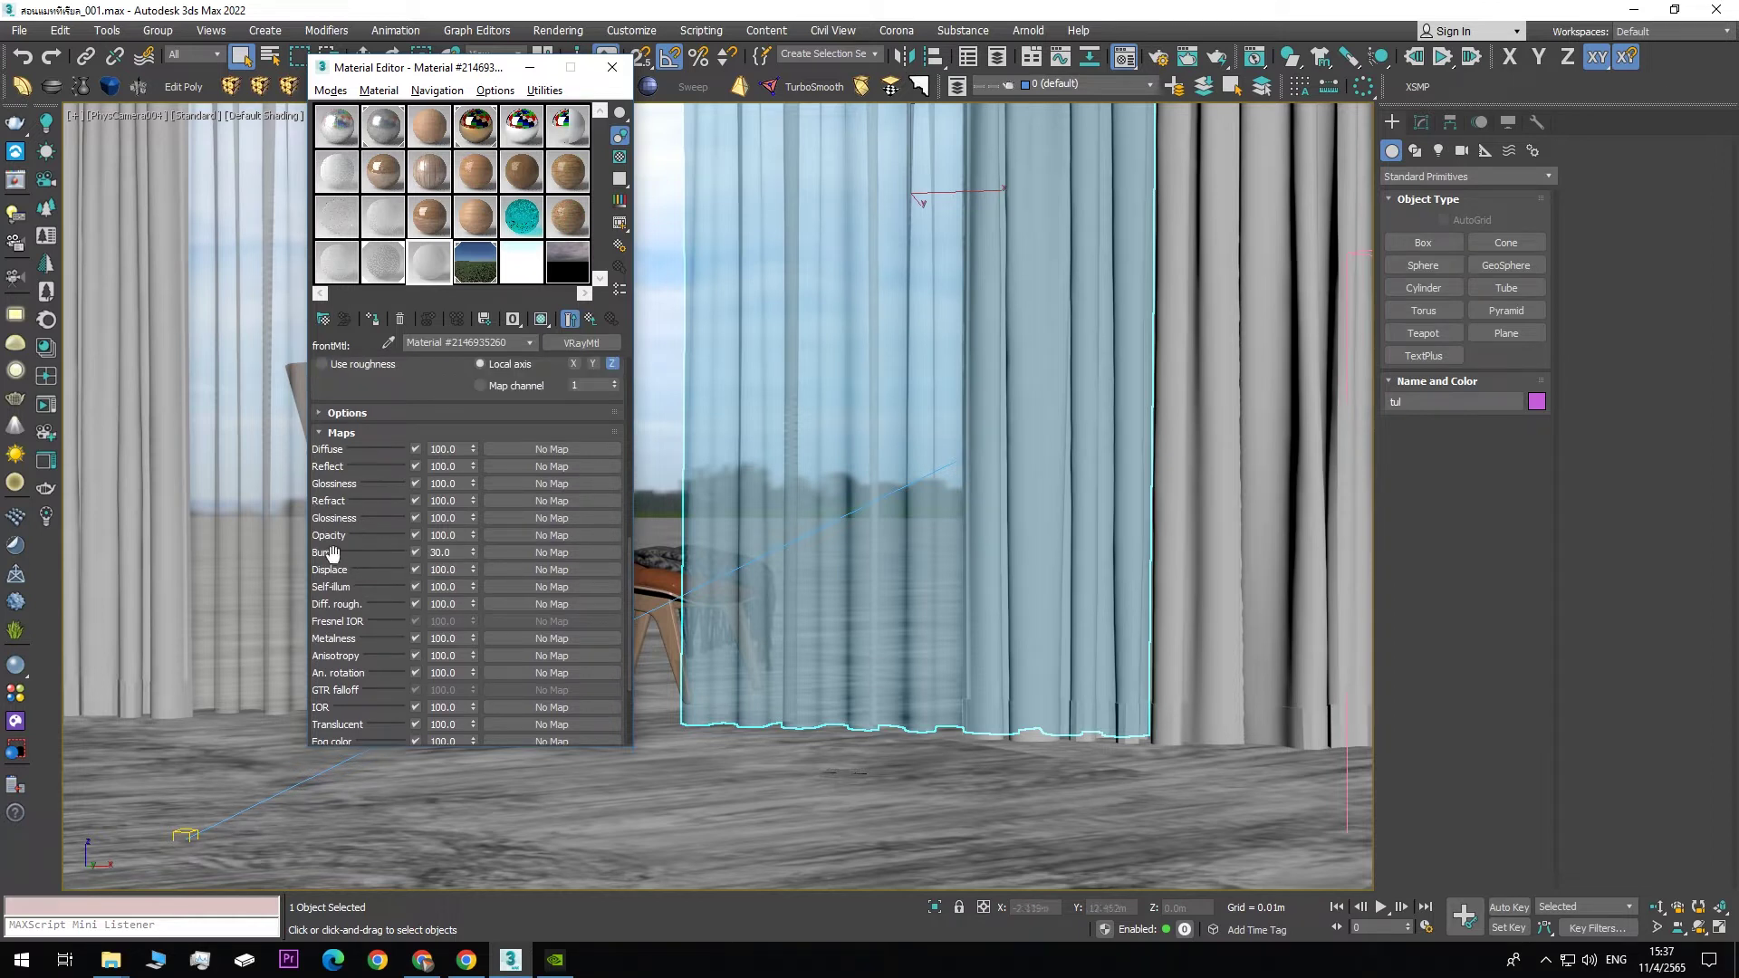
left_click(519, 534)
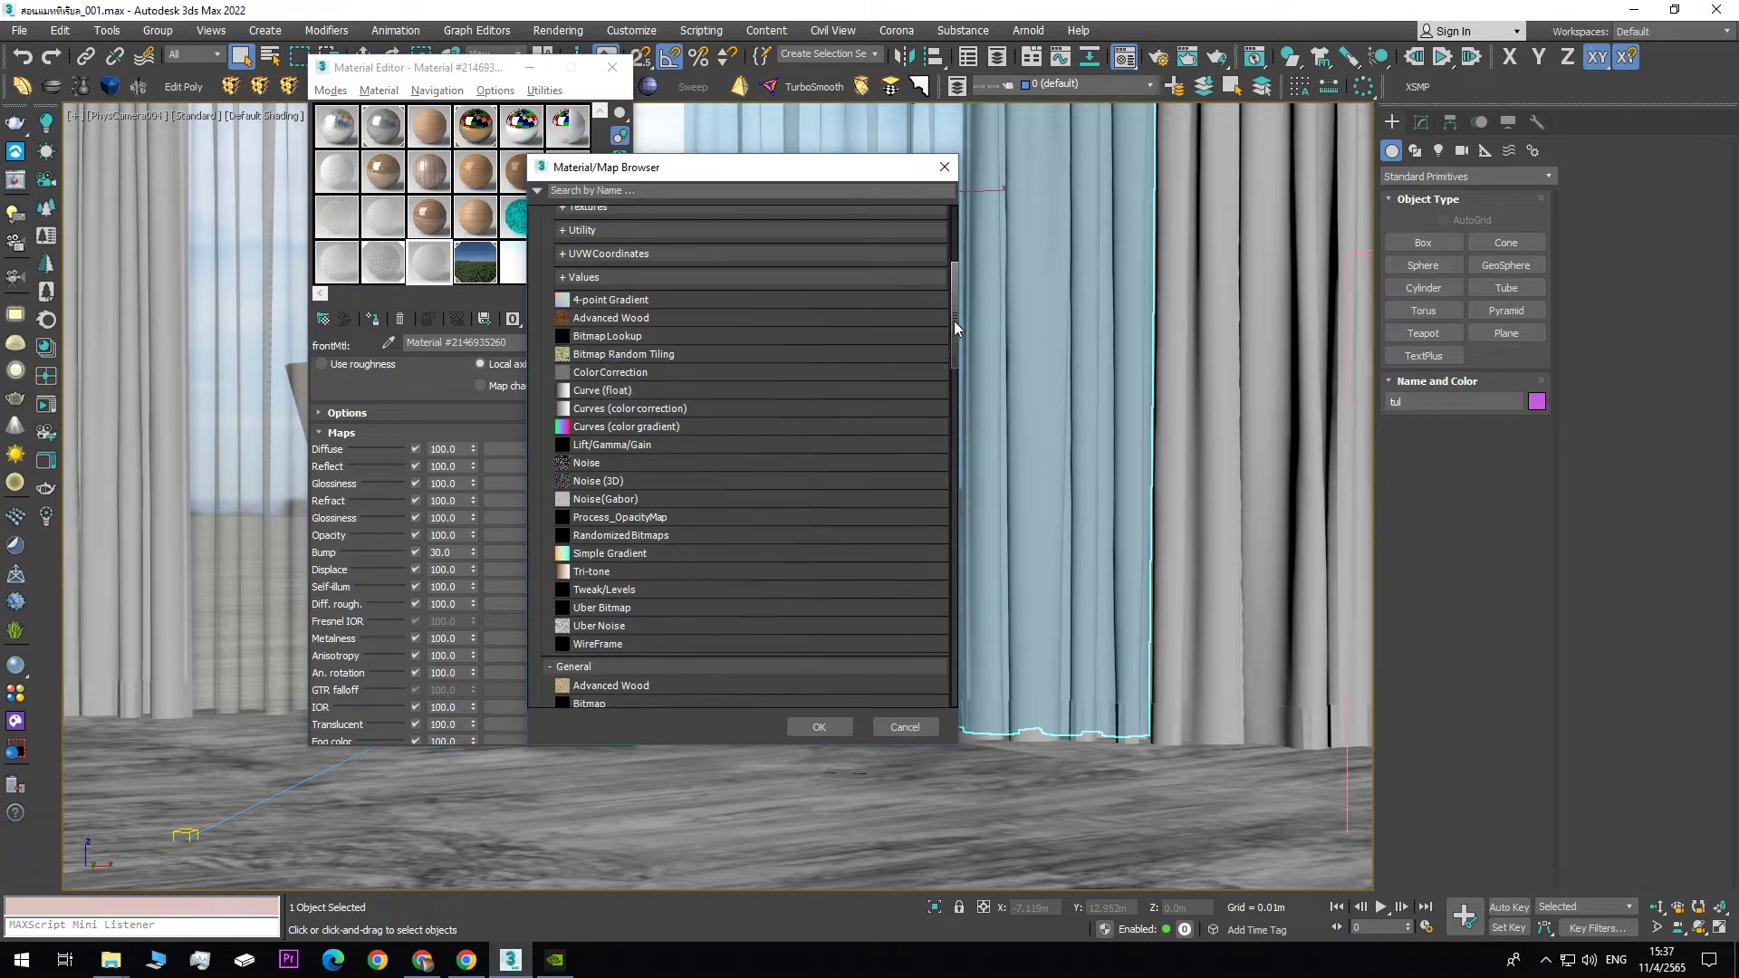
left_click_drag(955, 329, 967, 400)
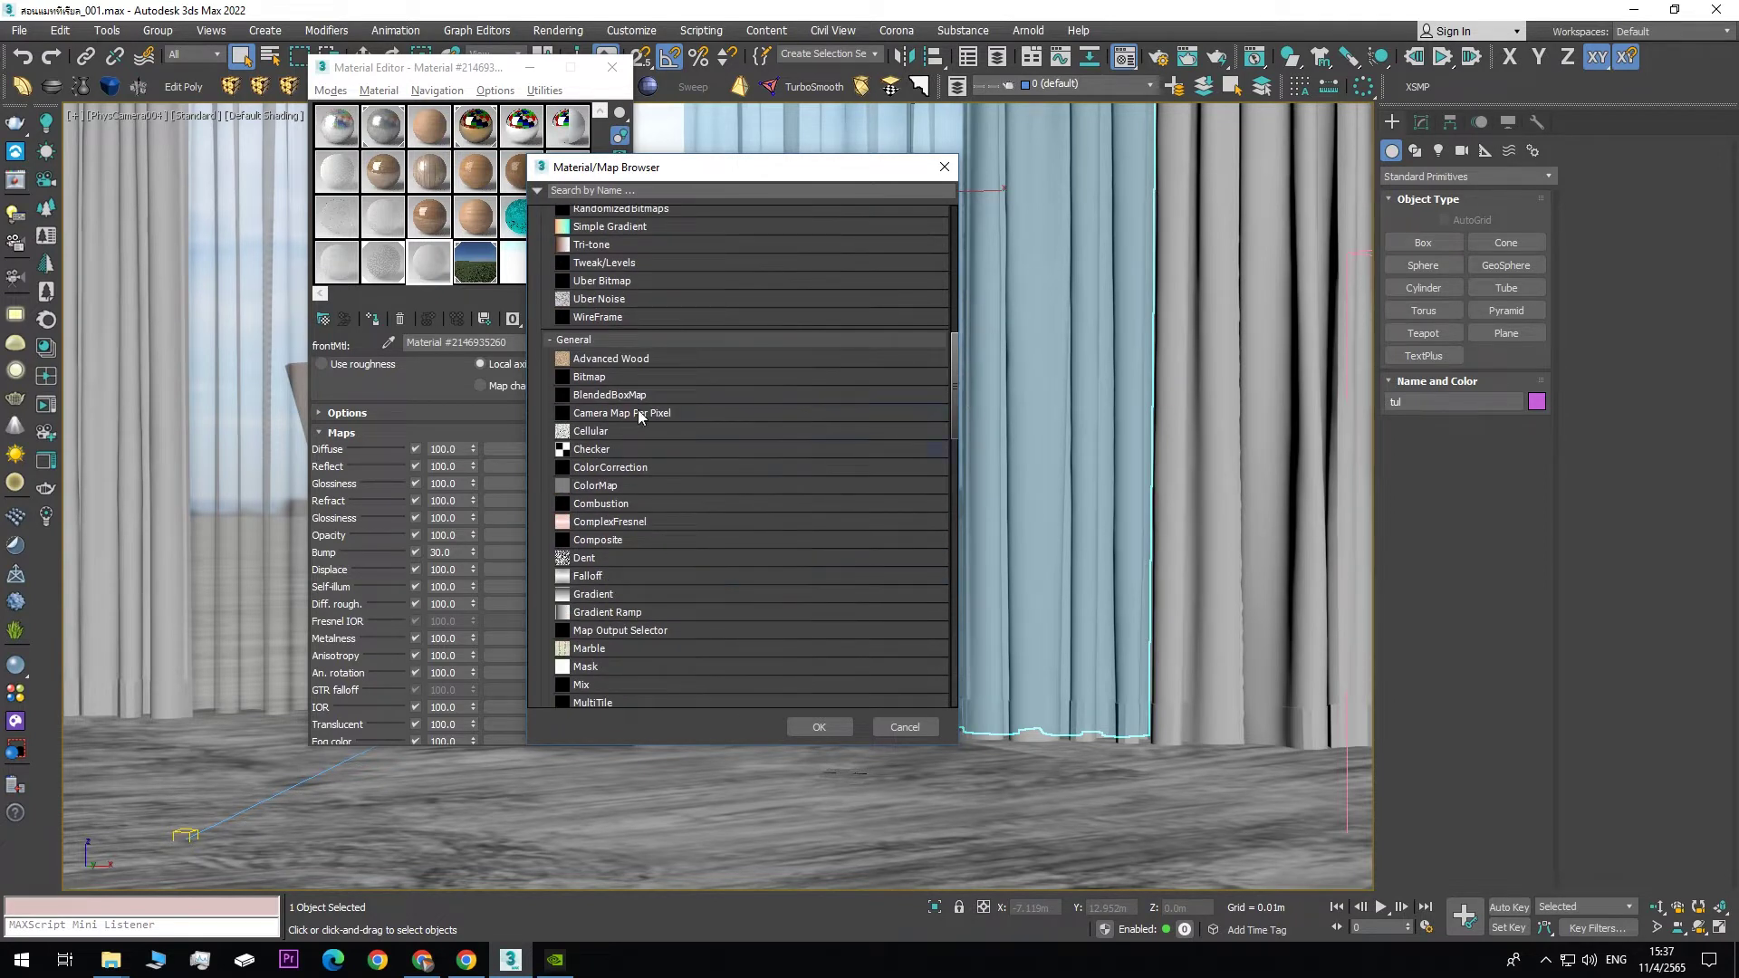
left_click_drag(653, 170, 752, 140)
double_click(693, 551)
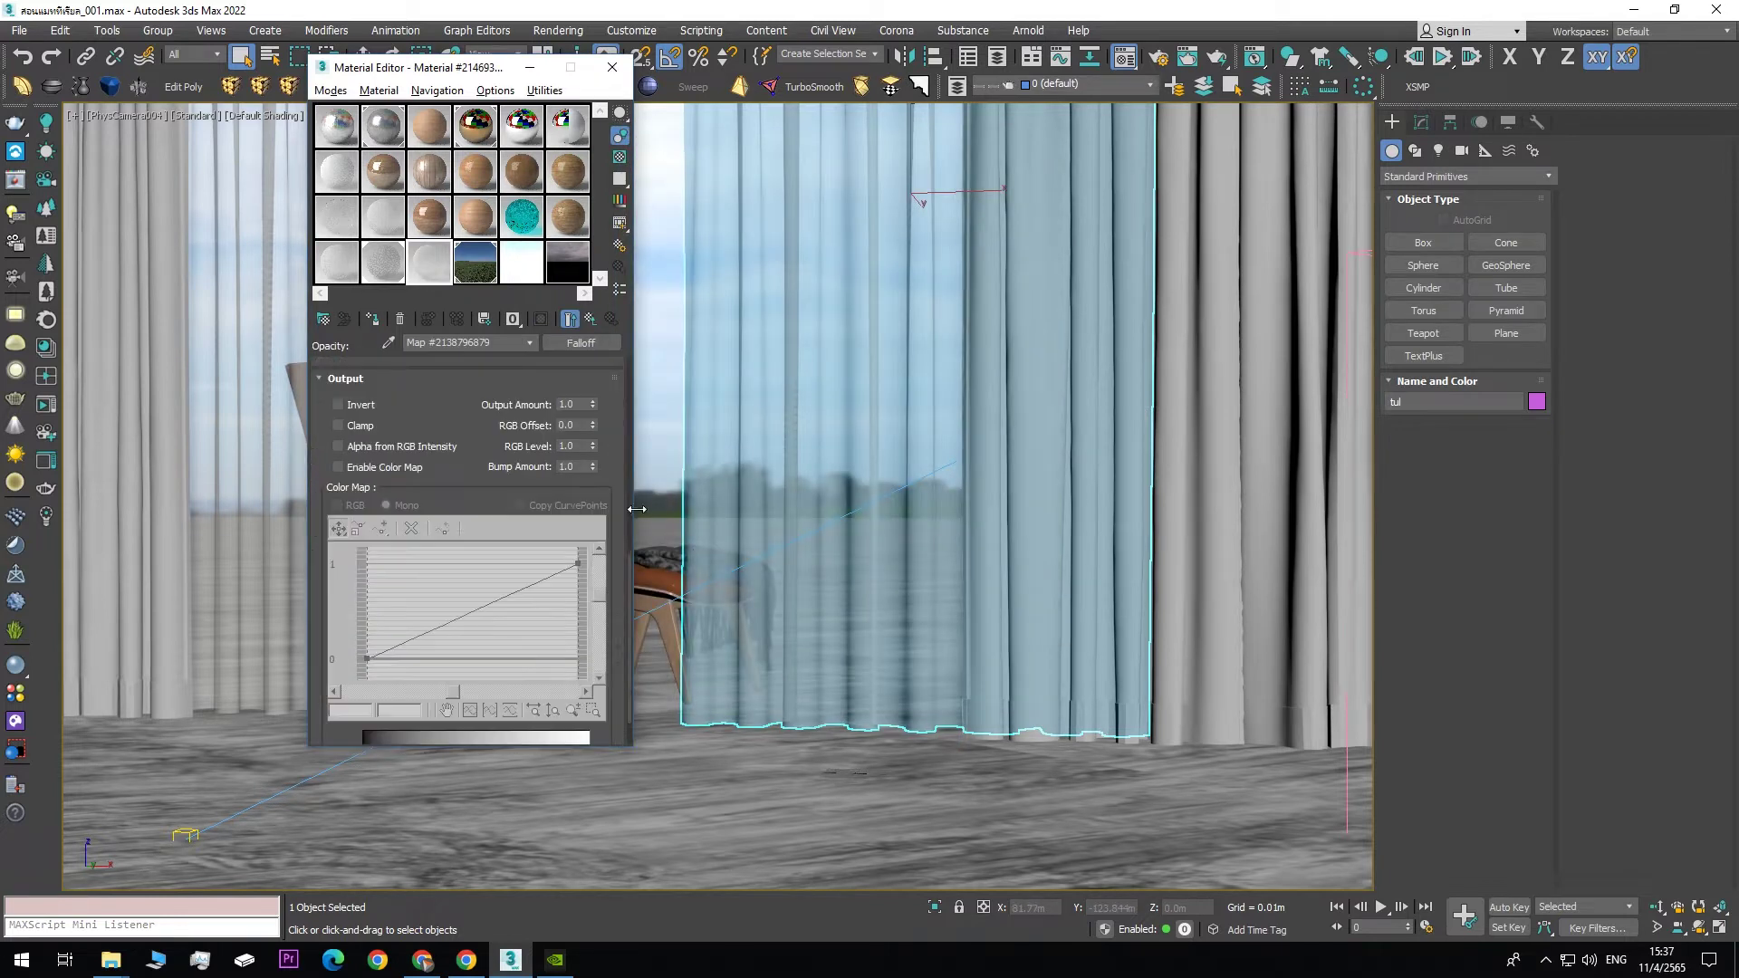
- Examine the Falloff map's front and side colours, falloff type and falloff direction
left_click_drag(625, 551, 623, 353)
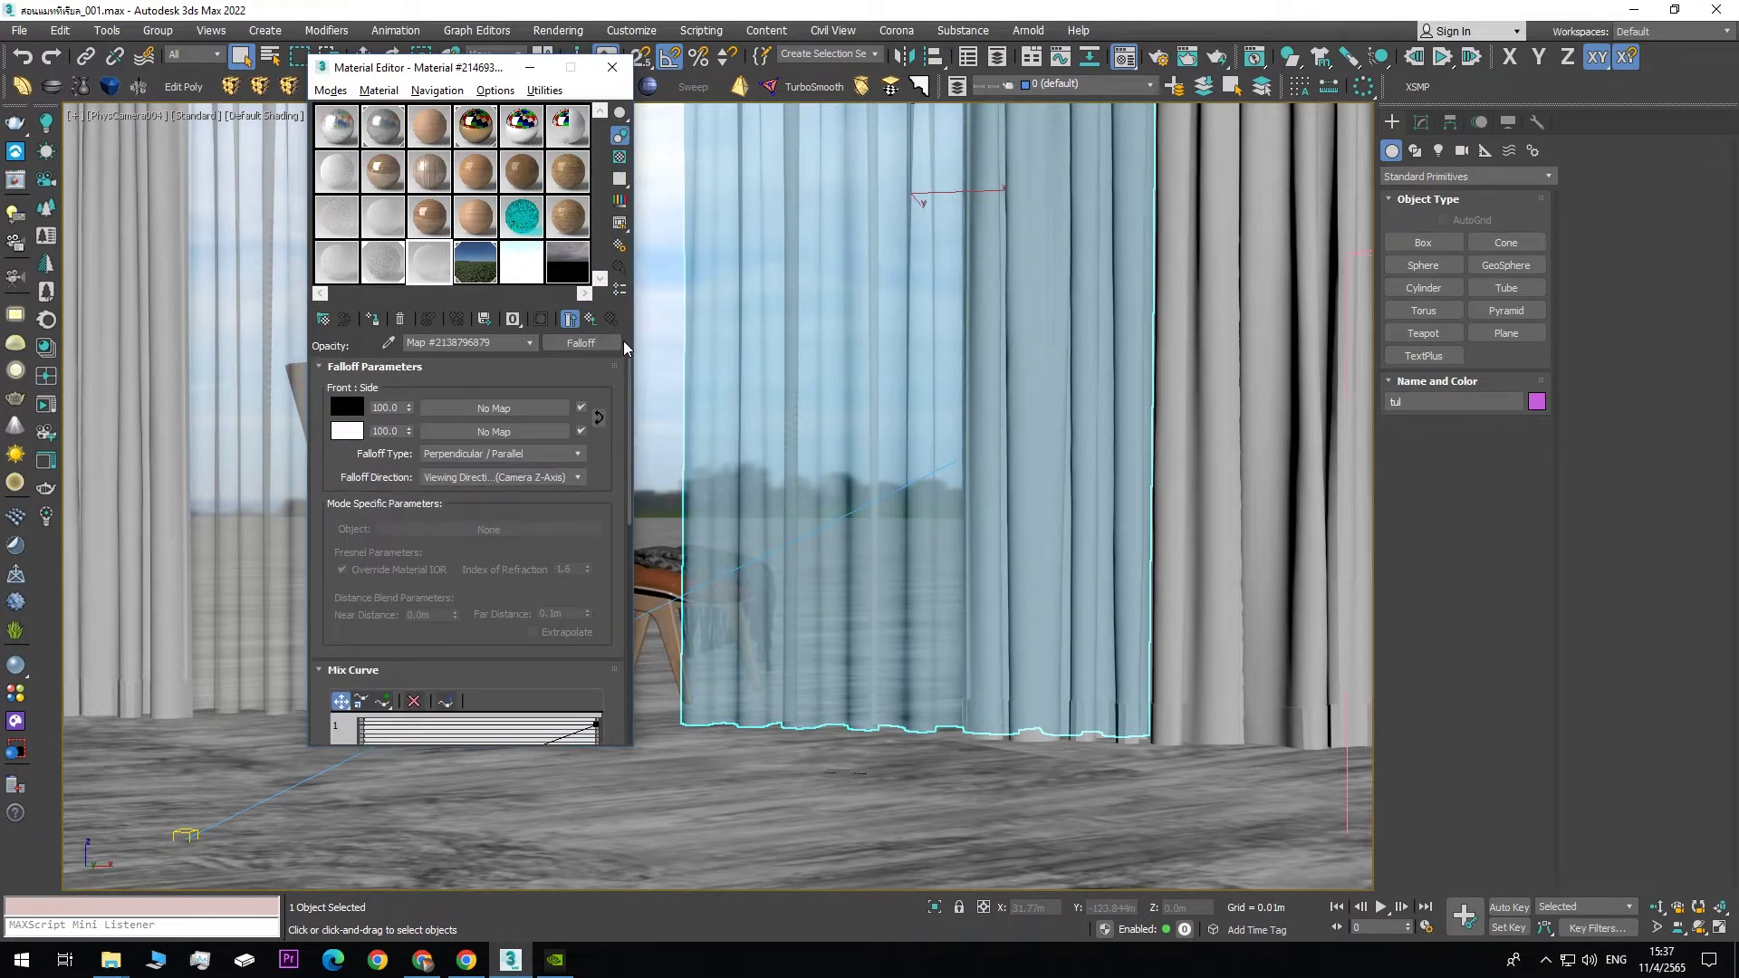
left_click(769, 314)
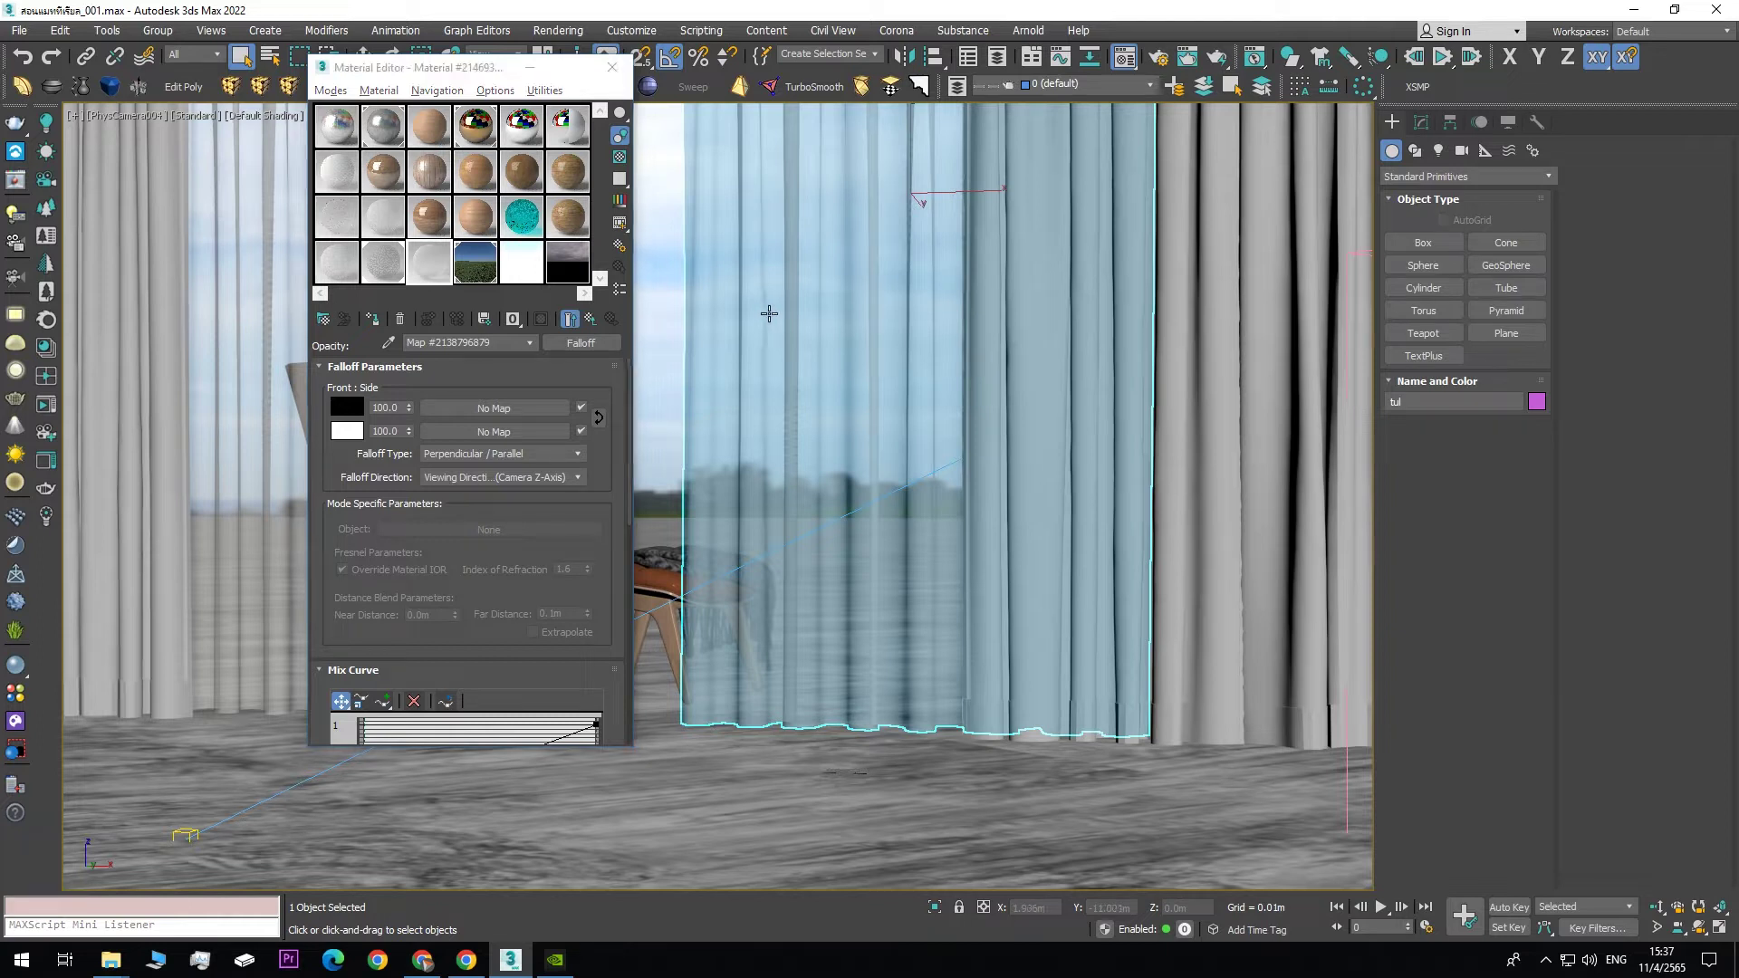
left_click_drag(627, 393, 624, 350)
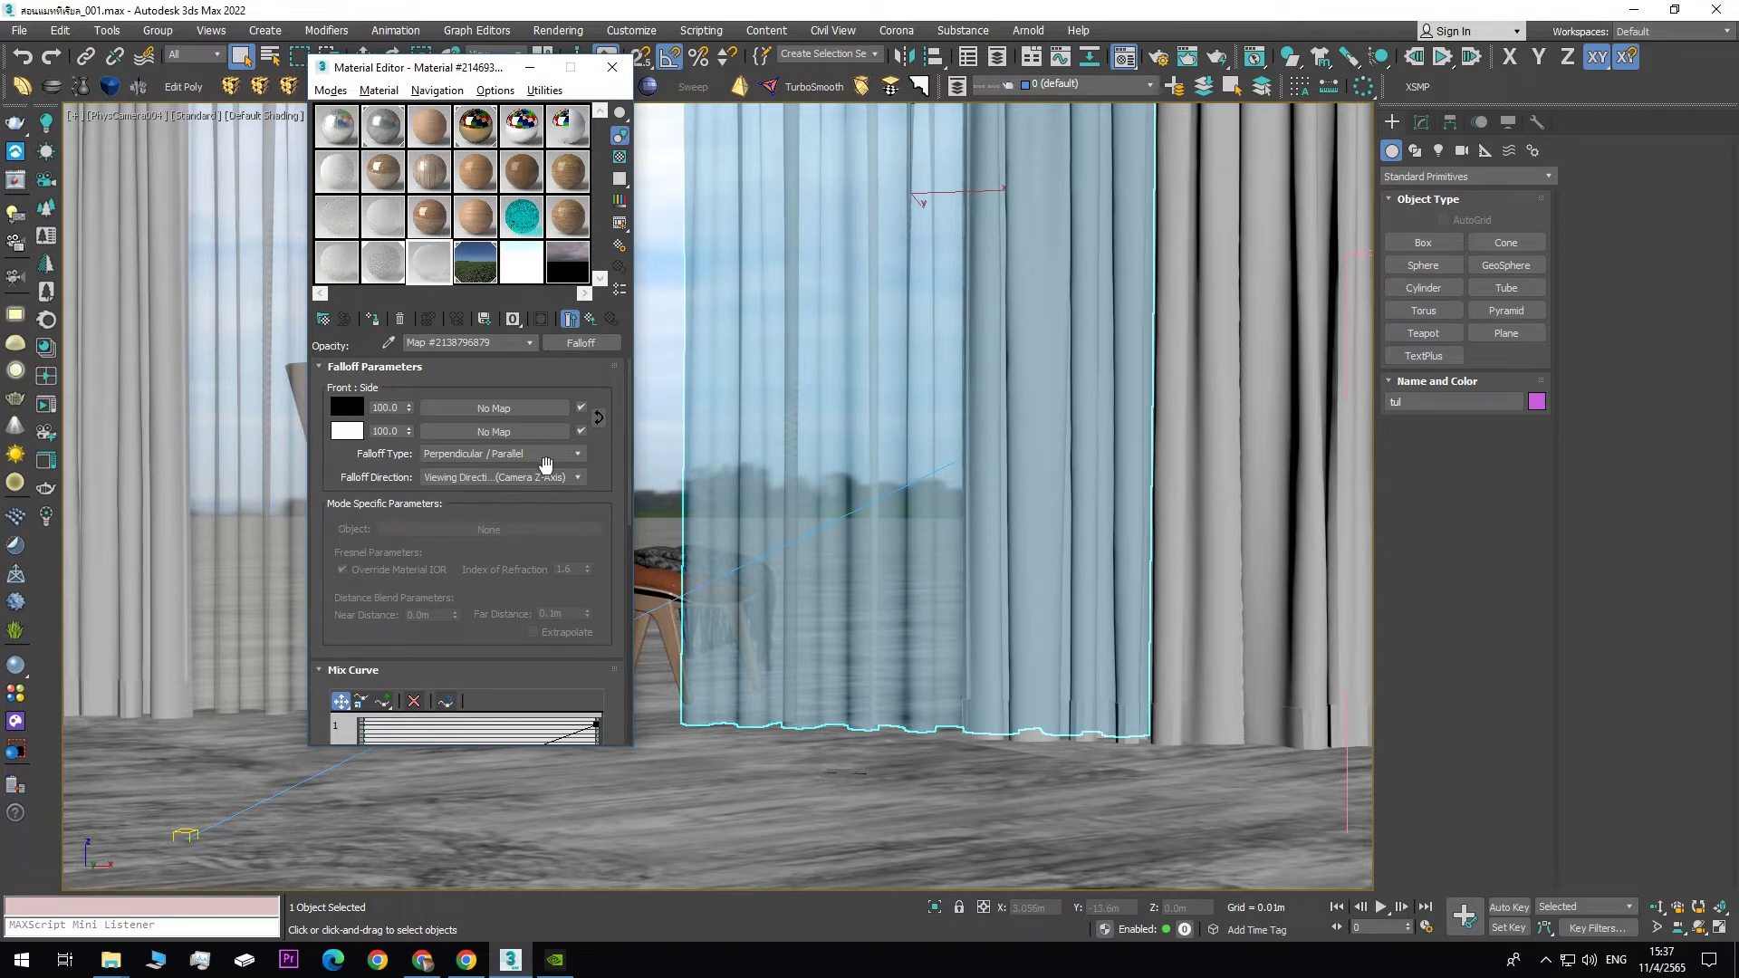
mouse_move(625, 421)
left_mouse_down()
mouse_move(621, 522)
mouse_move(627, 389)
left_mouse_up()
left_click_drag(418, 77, 378, 184)
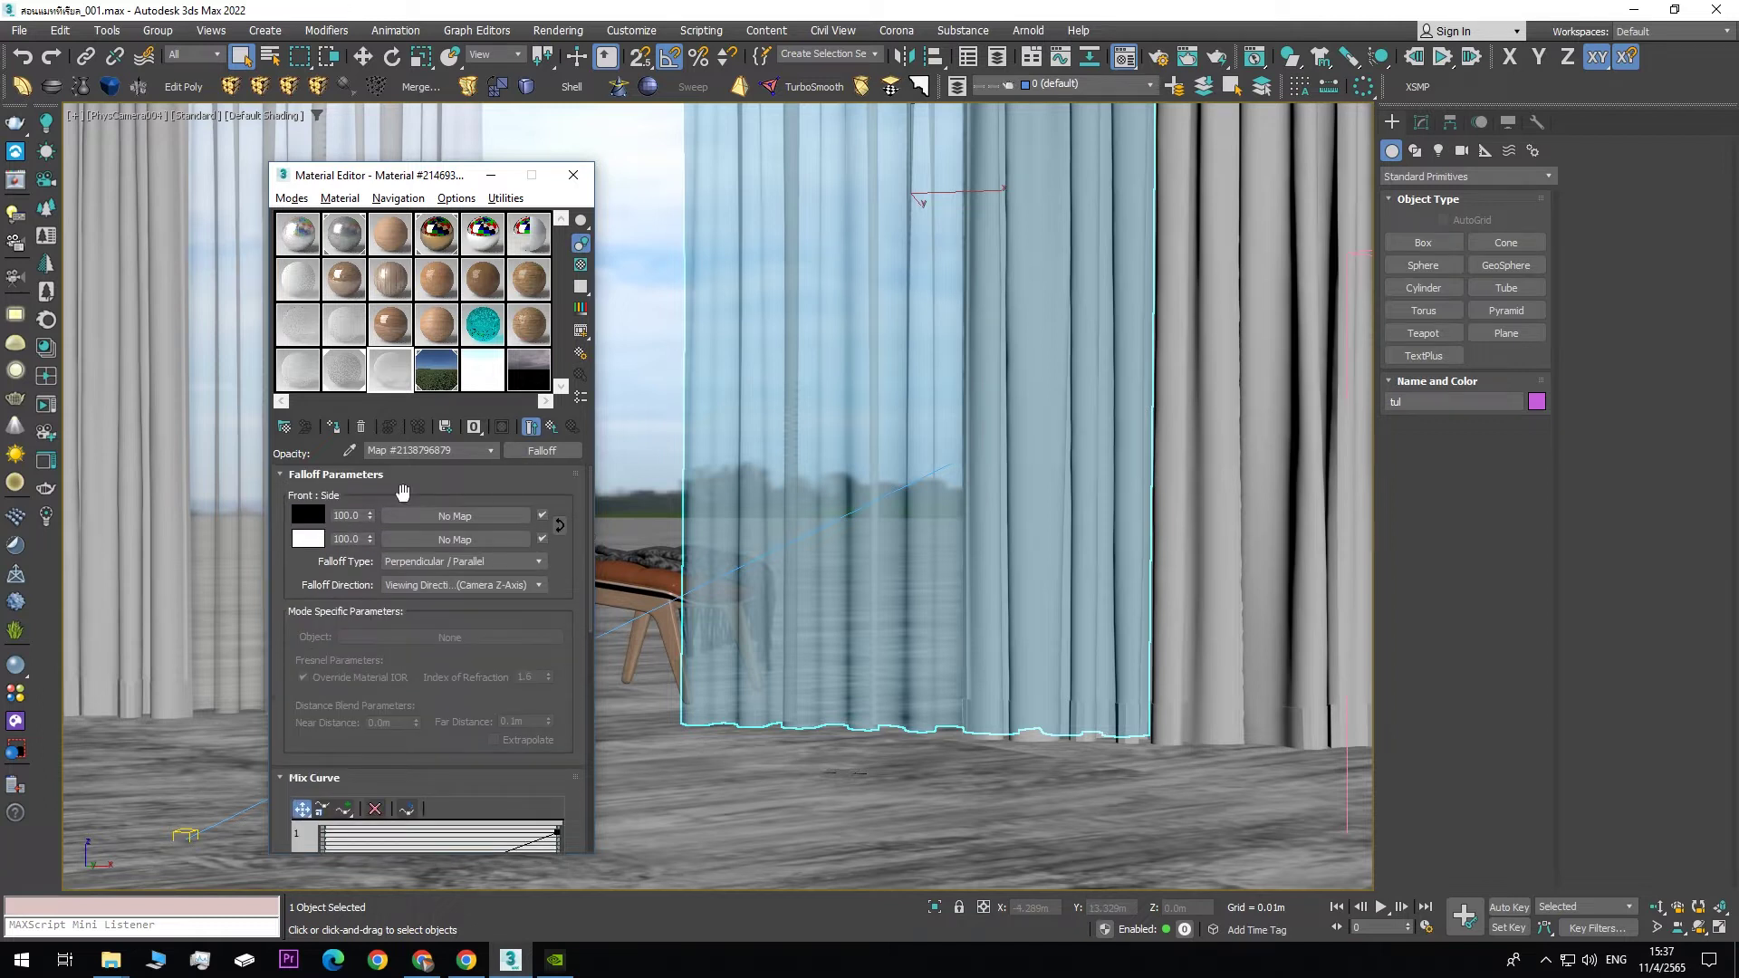
left_click_drag(377, 184, 348, 124)
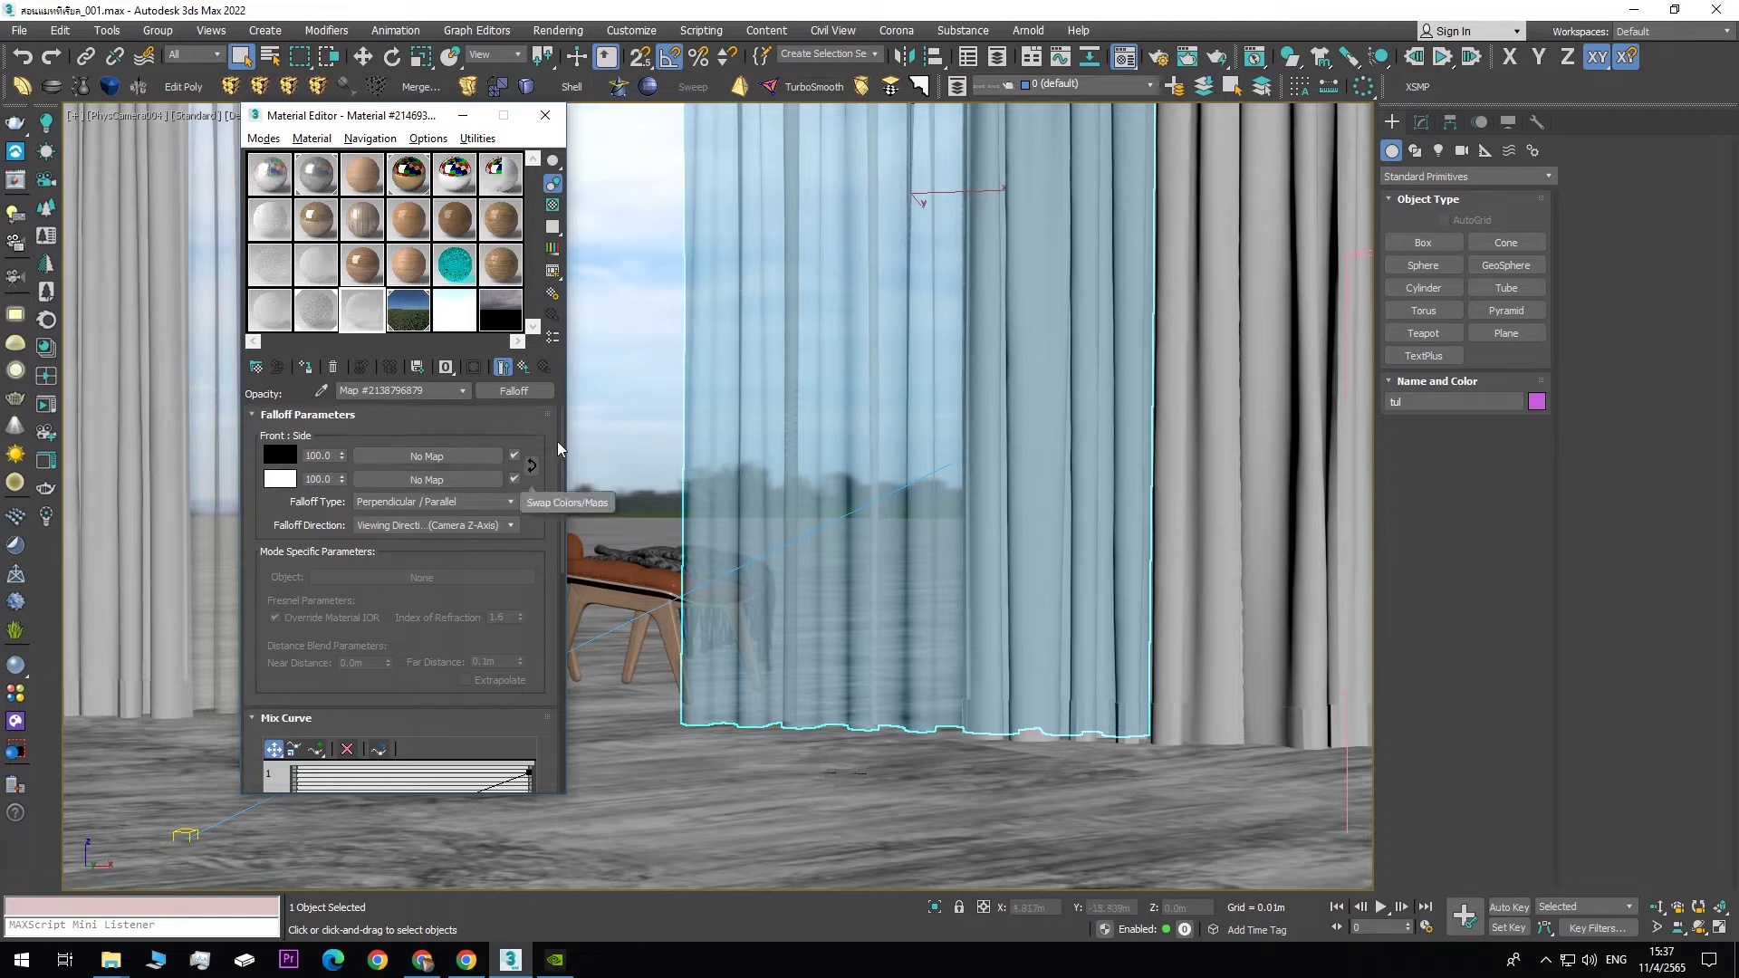
mouse_move(562, 439)
left_mouse_down()
mouse_move(555, 655)
mouse_move(563, 428)
left_mouse_up()
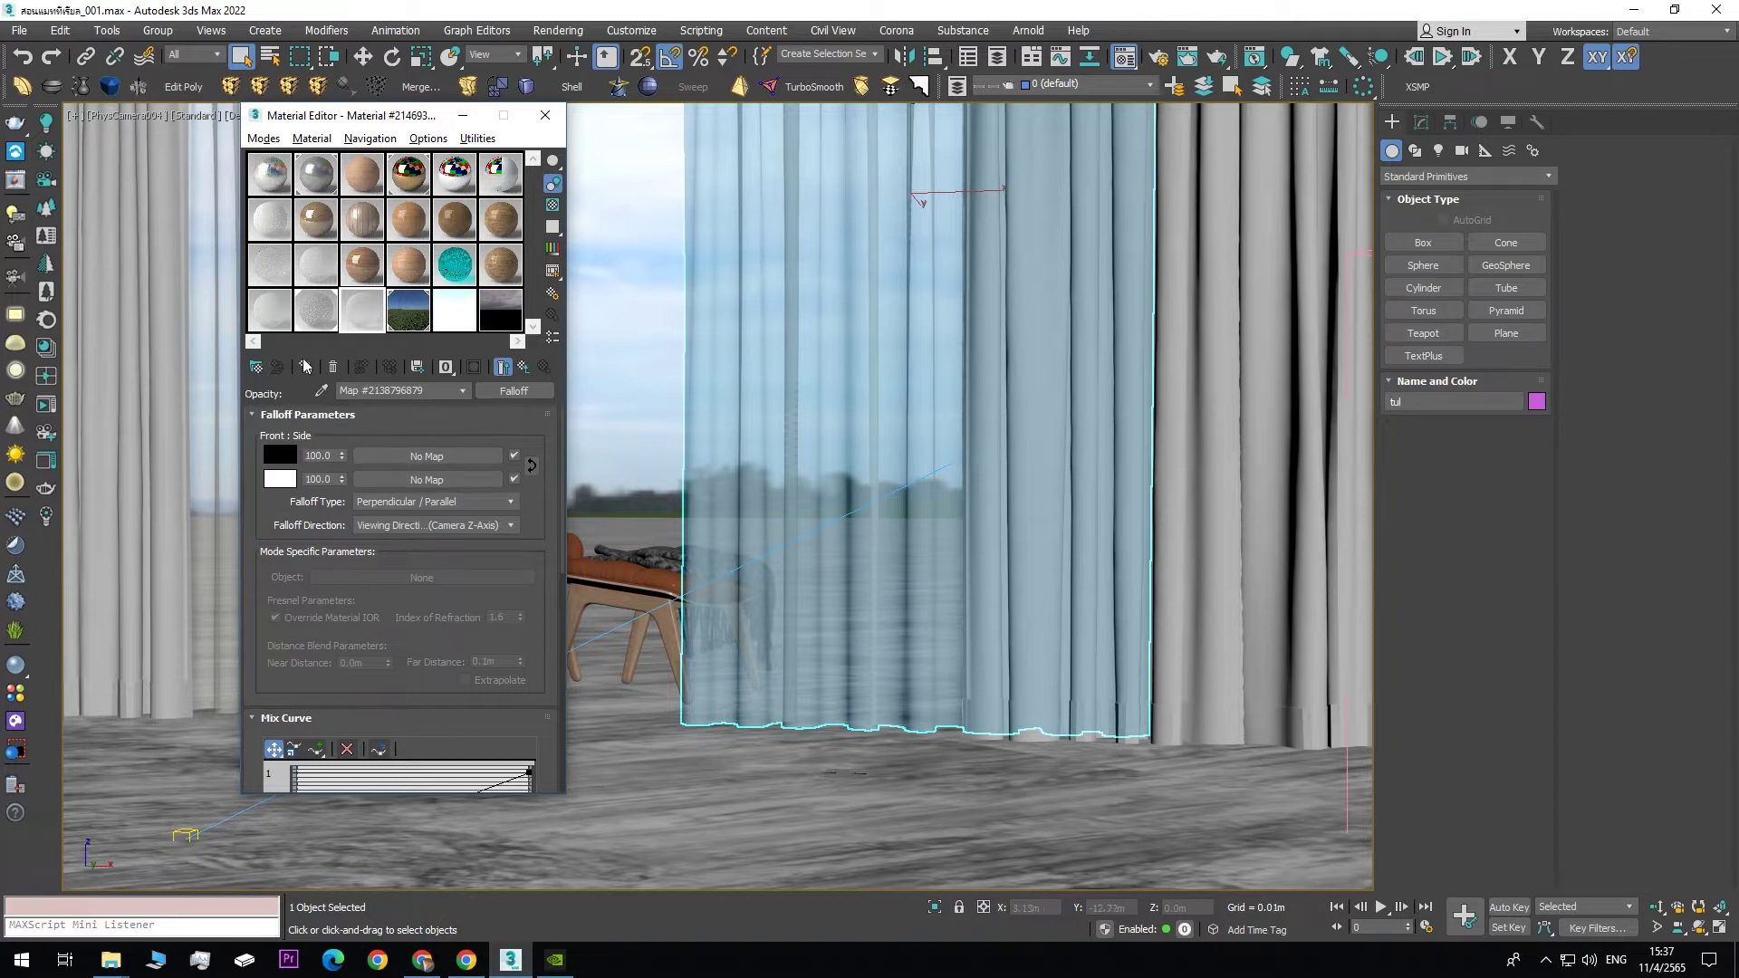
- Show the Falloff map on its own in the sample slot and enlarge its preview beside the material editor
scroll(559, 507, "down", 1)
scroll(568, 526, "up", 1)
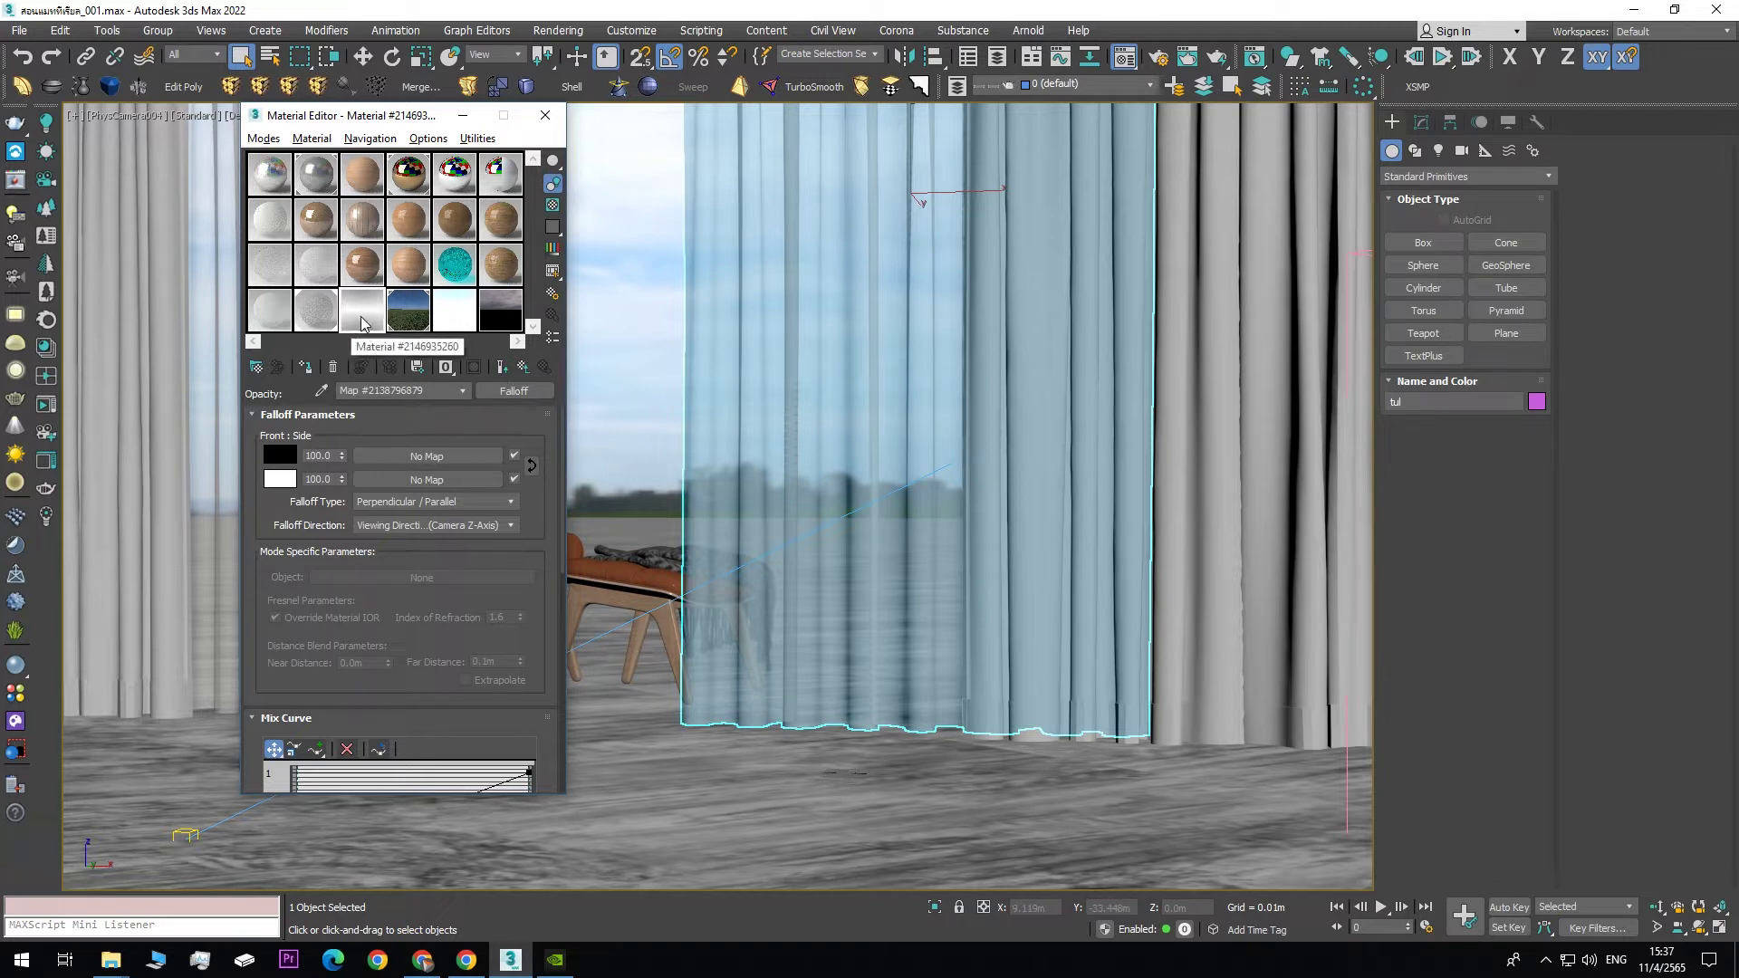
left_click_drag(716, 172, 942, 177)
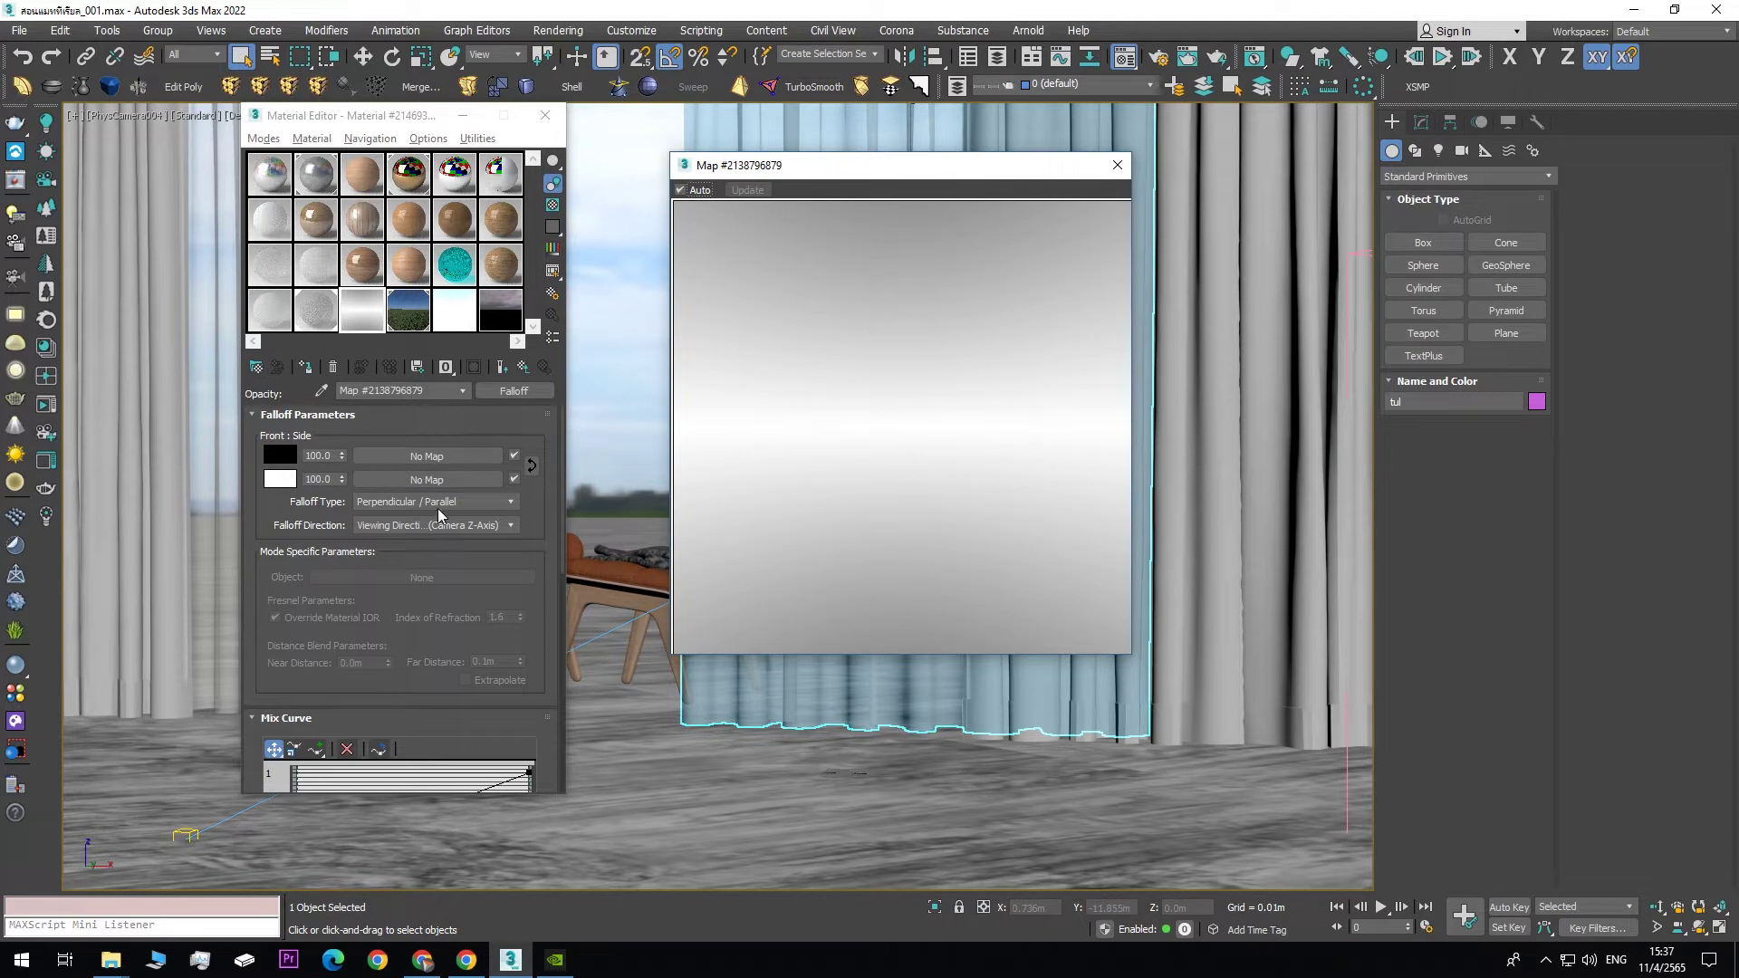
- Convert the Mix Curve's upper end point to Bezier-Corner and pull its handle down to the curve's zero line
scroll(561, 449, "down", 3)
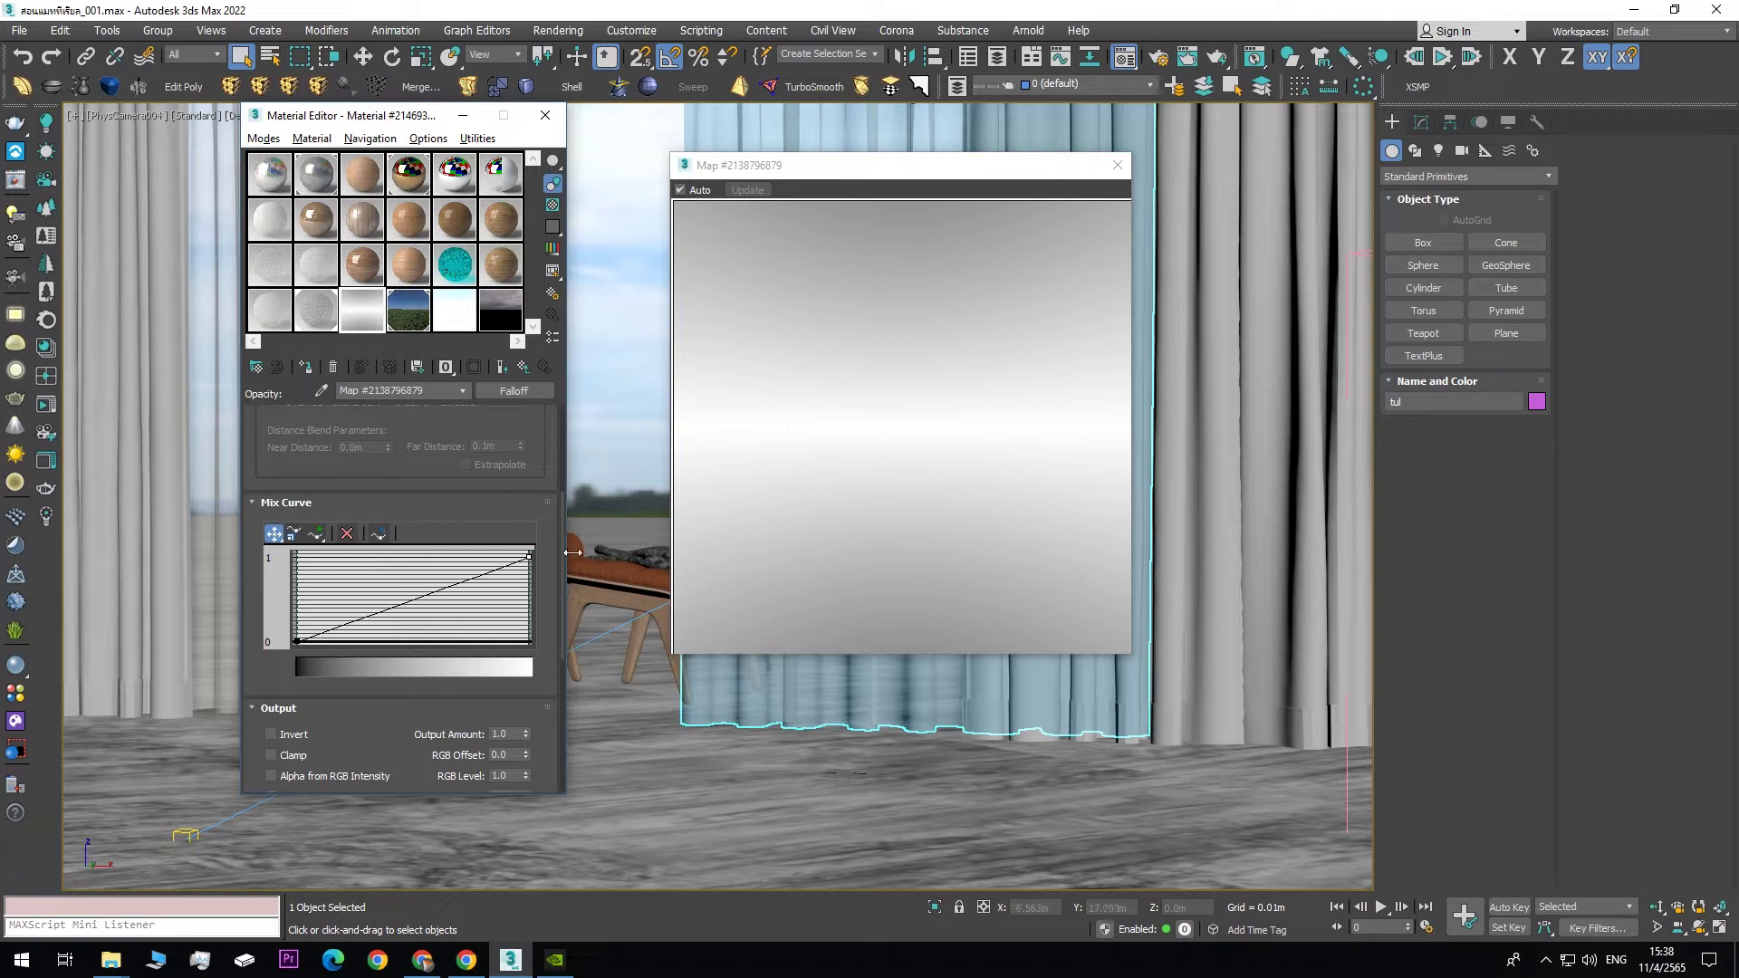
scroll(558, 469, "up", 2)
scroll(561, 572, "down", 3)
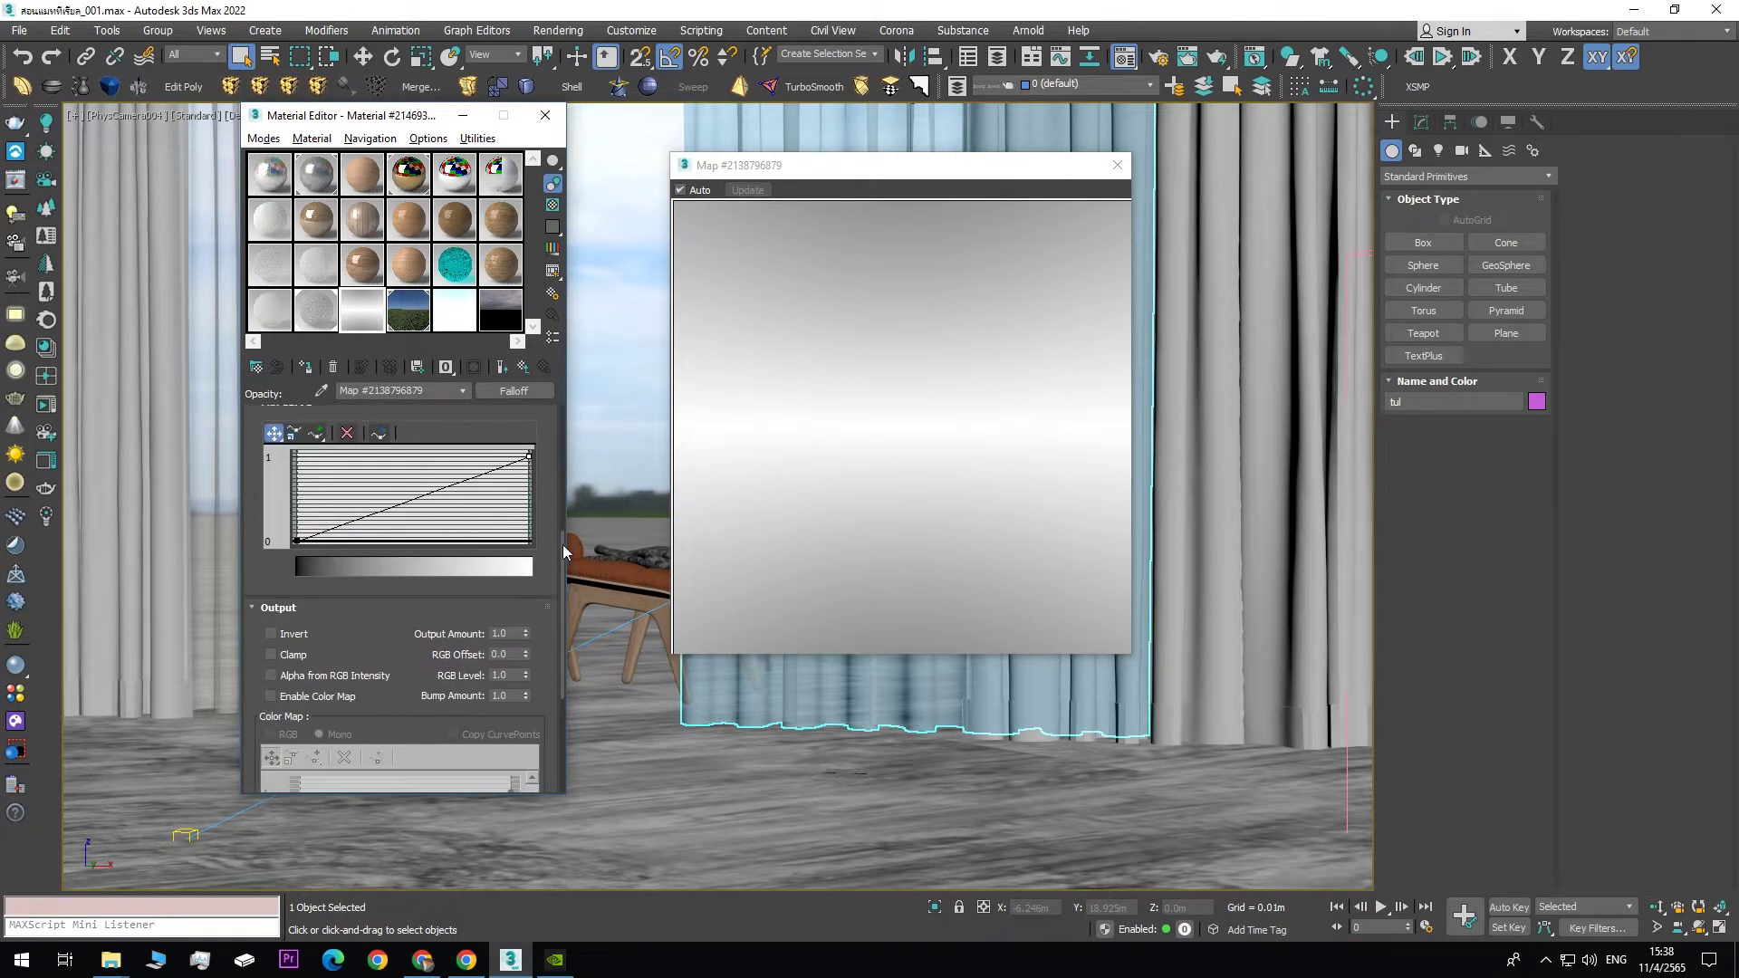
right_click(525, 456)
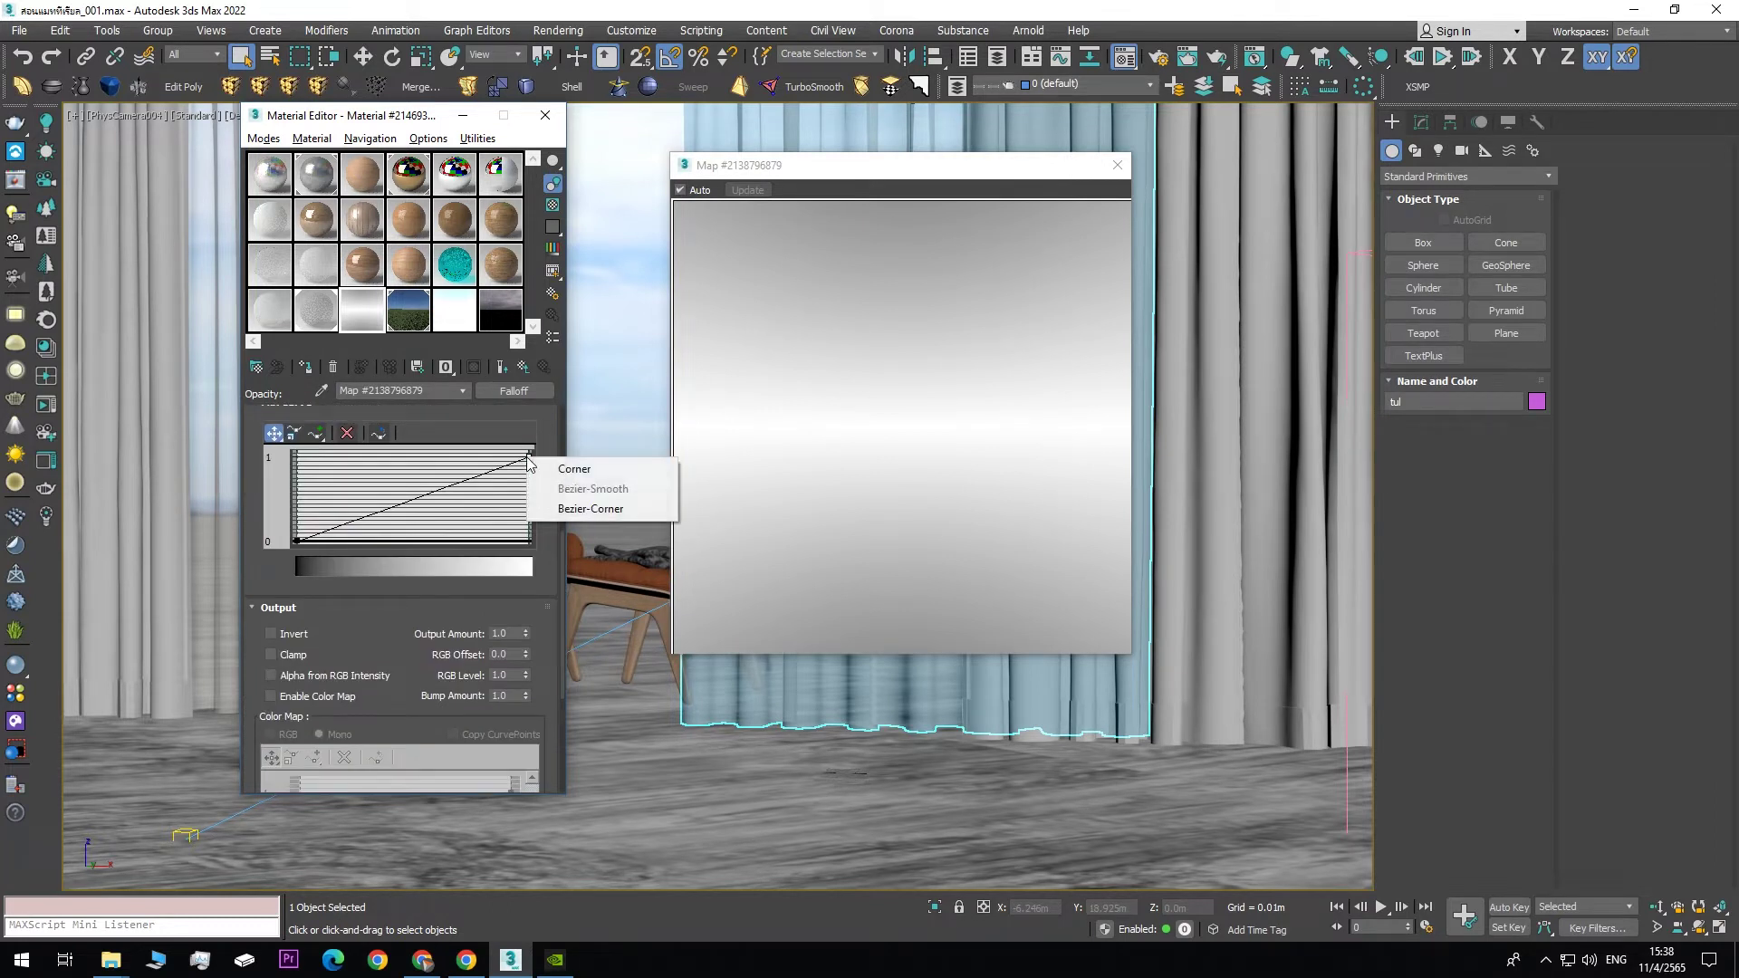
left_click(589, 509)
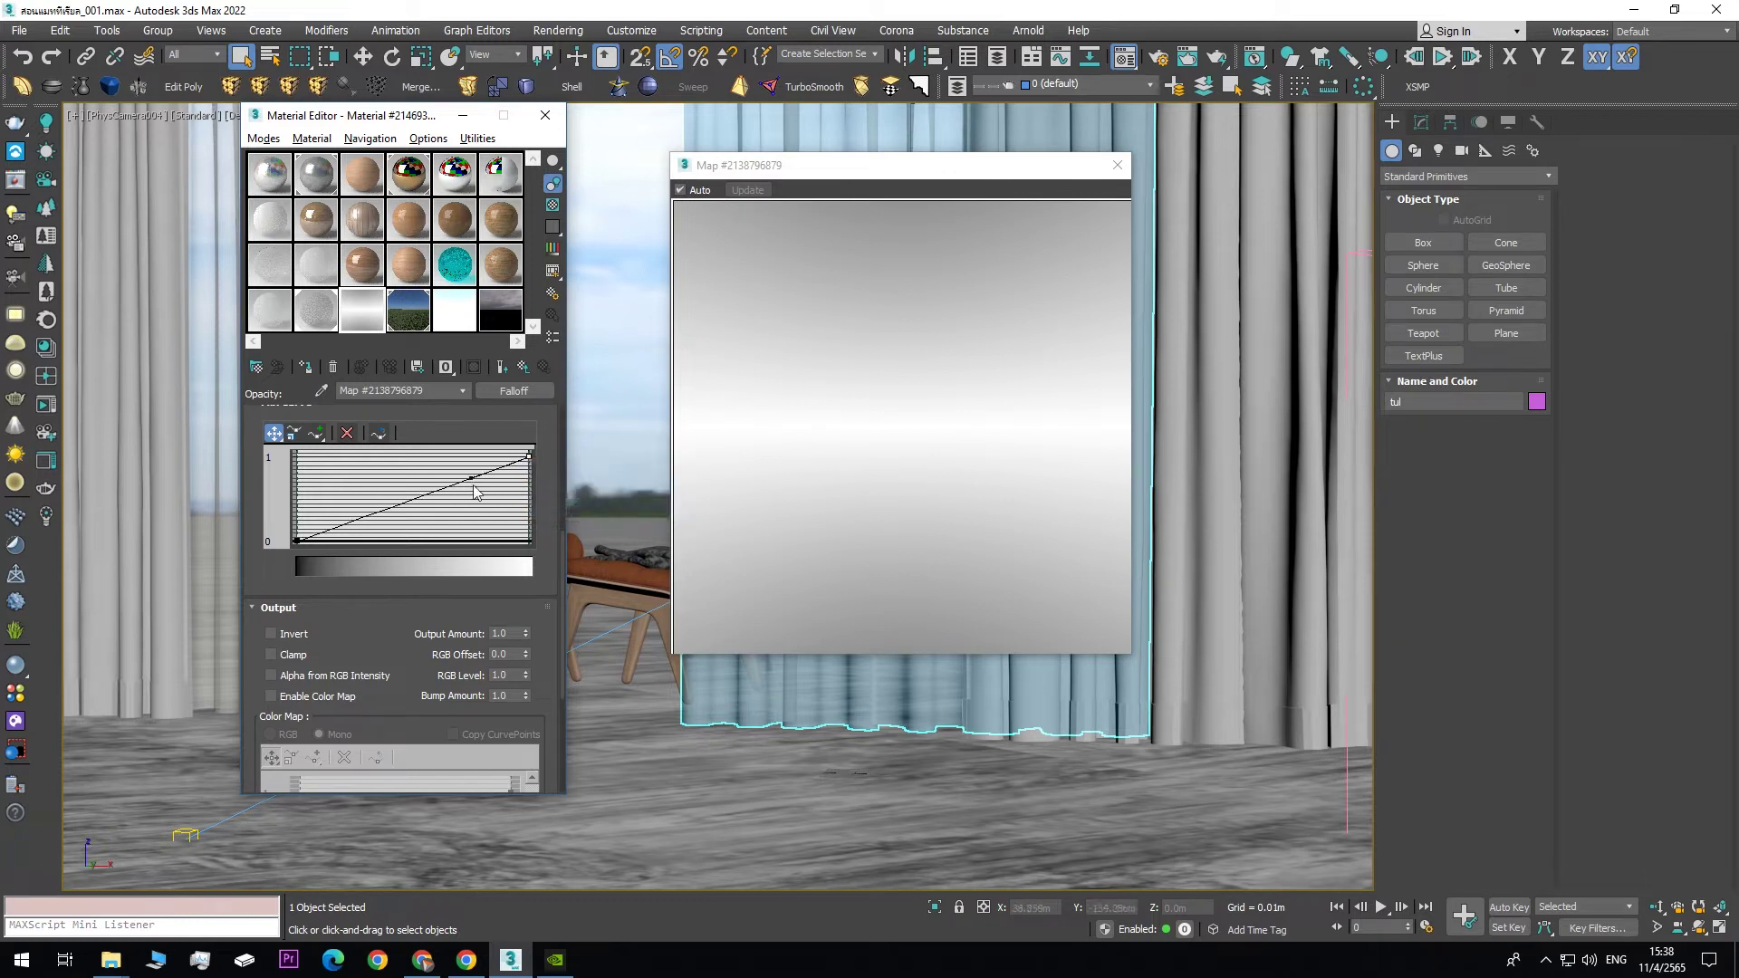
left_click_drag(474, 475, 480, 588)
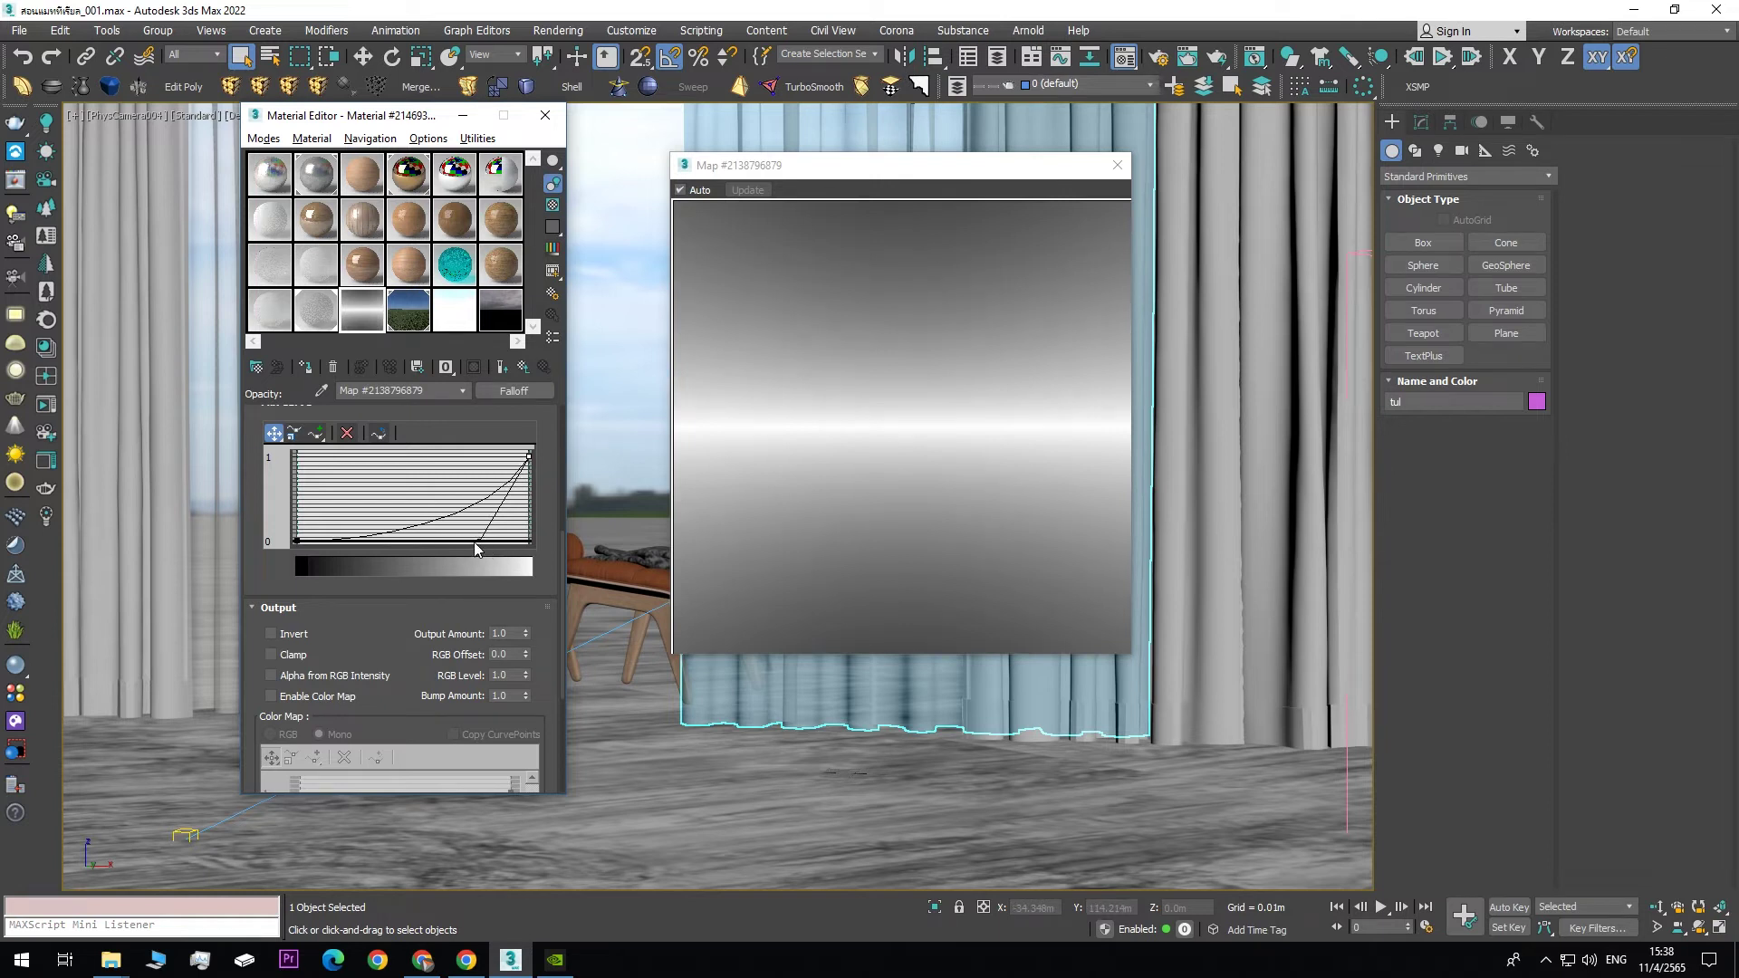
- Move the end point's Bezier handle along the zero line, close to the end of the Mix Curve, to steepen its rise
left_click_drag(480, 541, 569, 547)
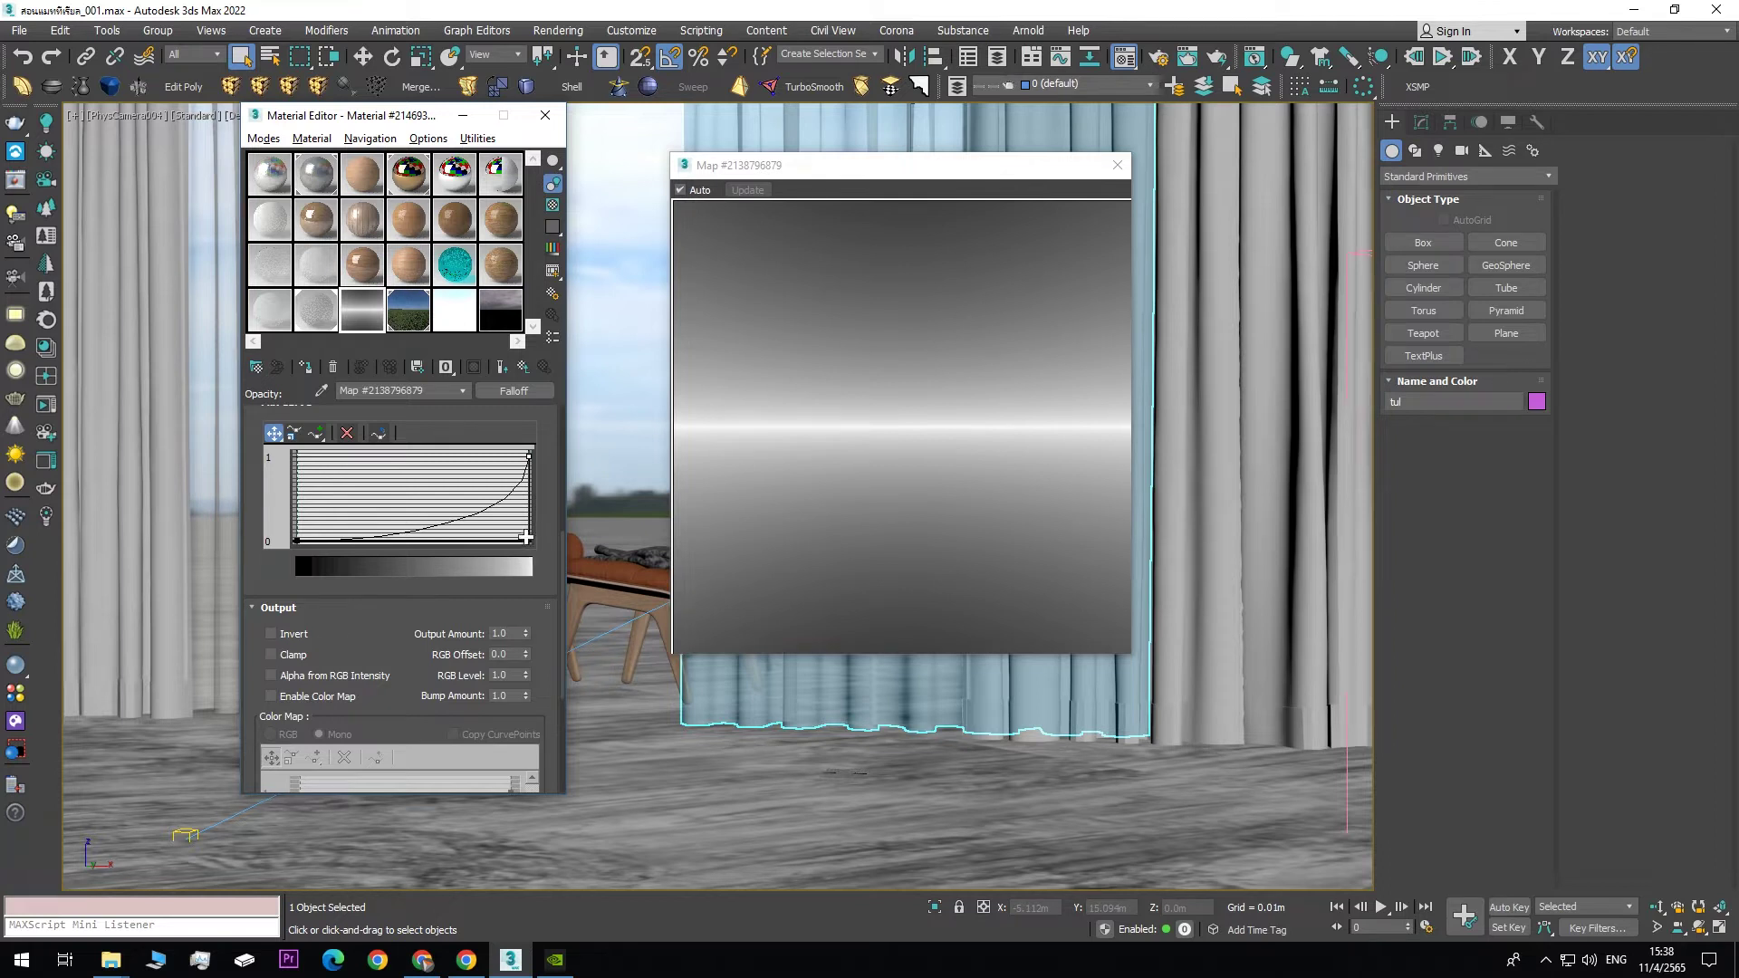
left_click_drag(528, 544, 515, 540)
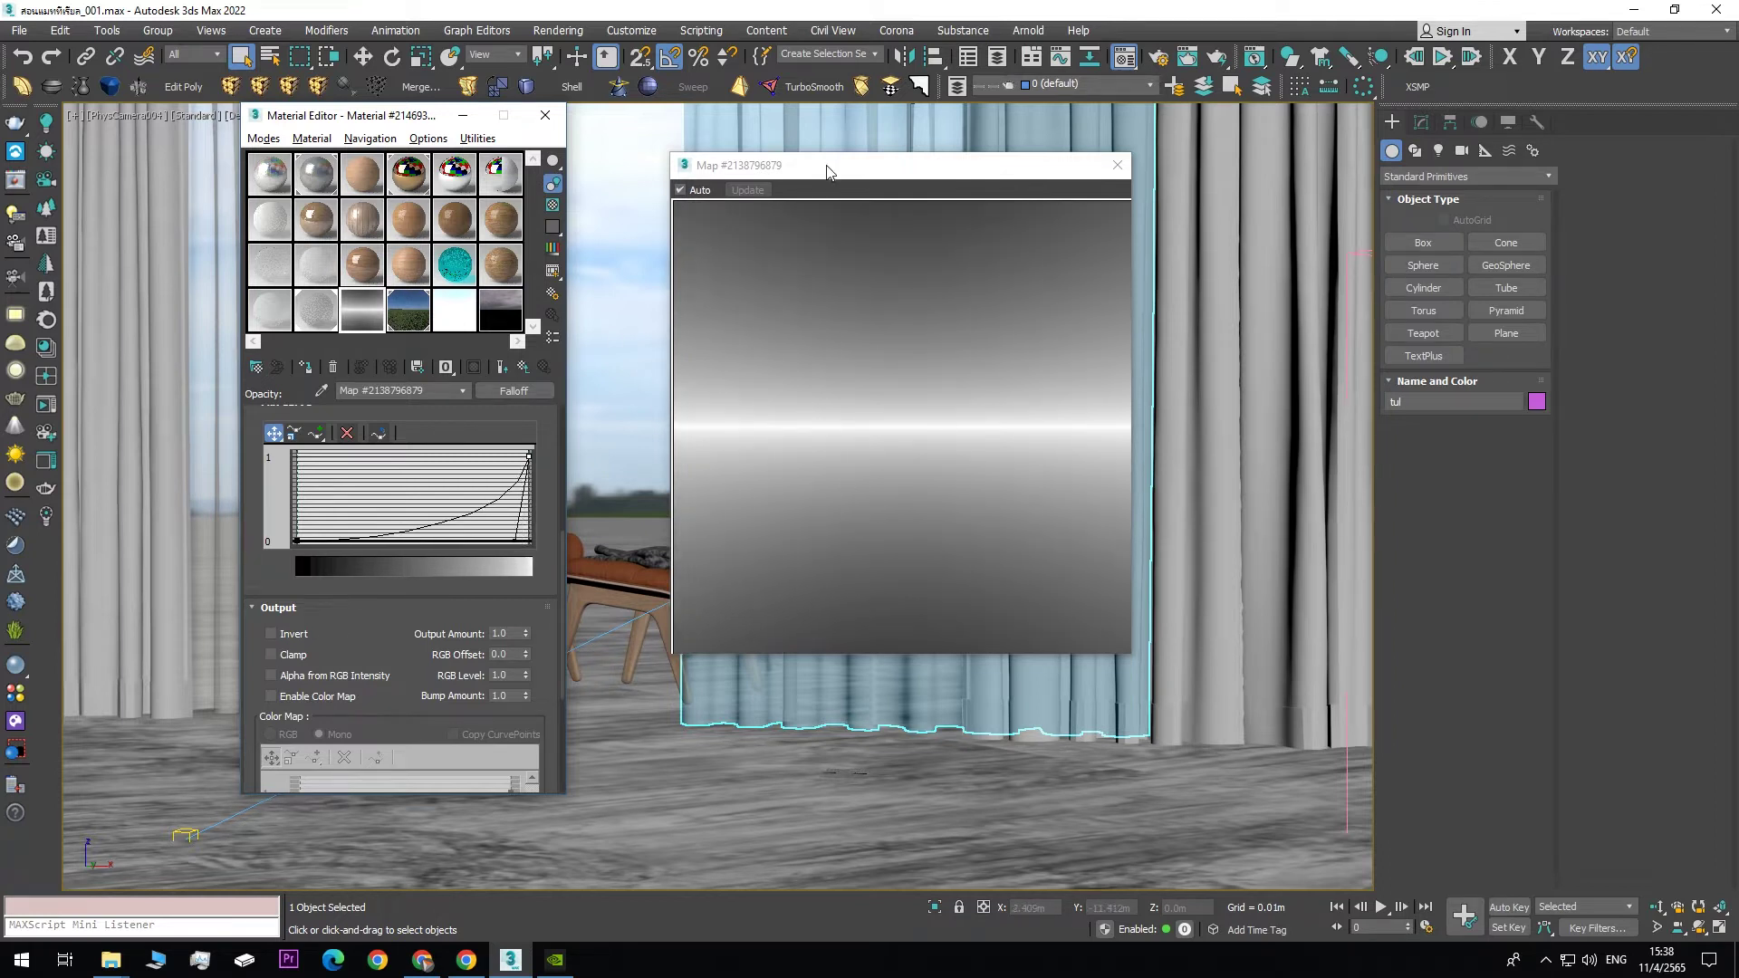
left_click_drag(827, 170, 801, 190)
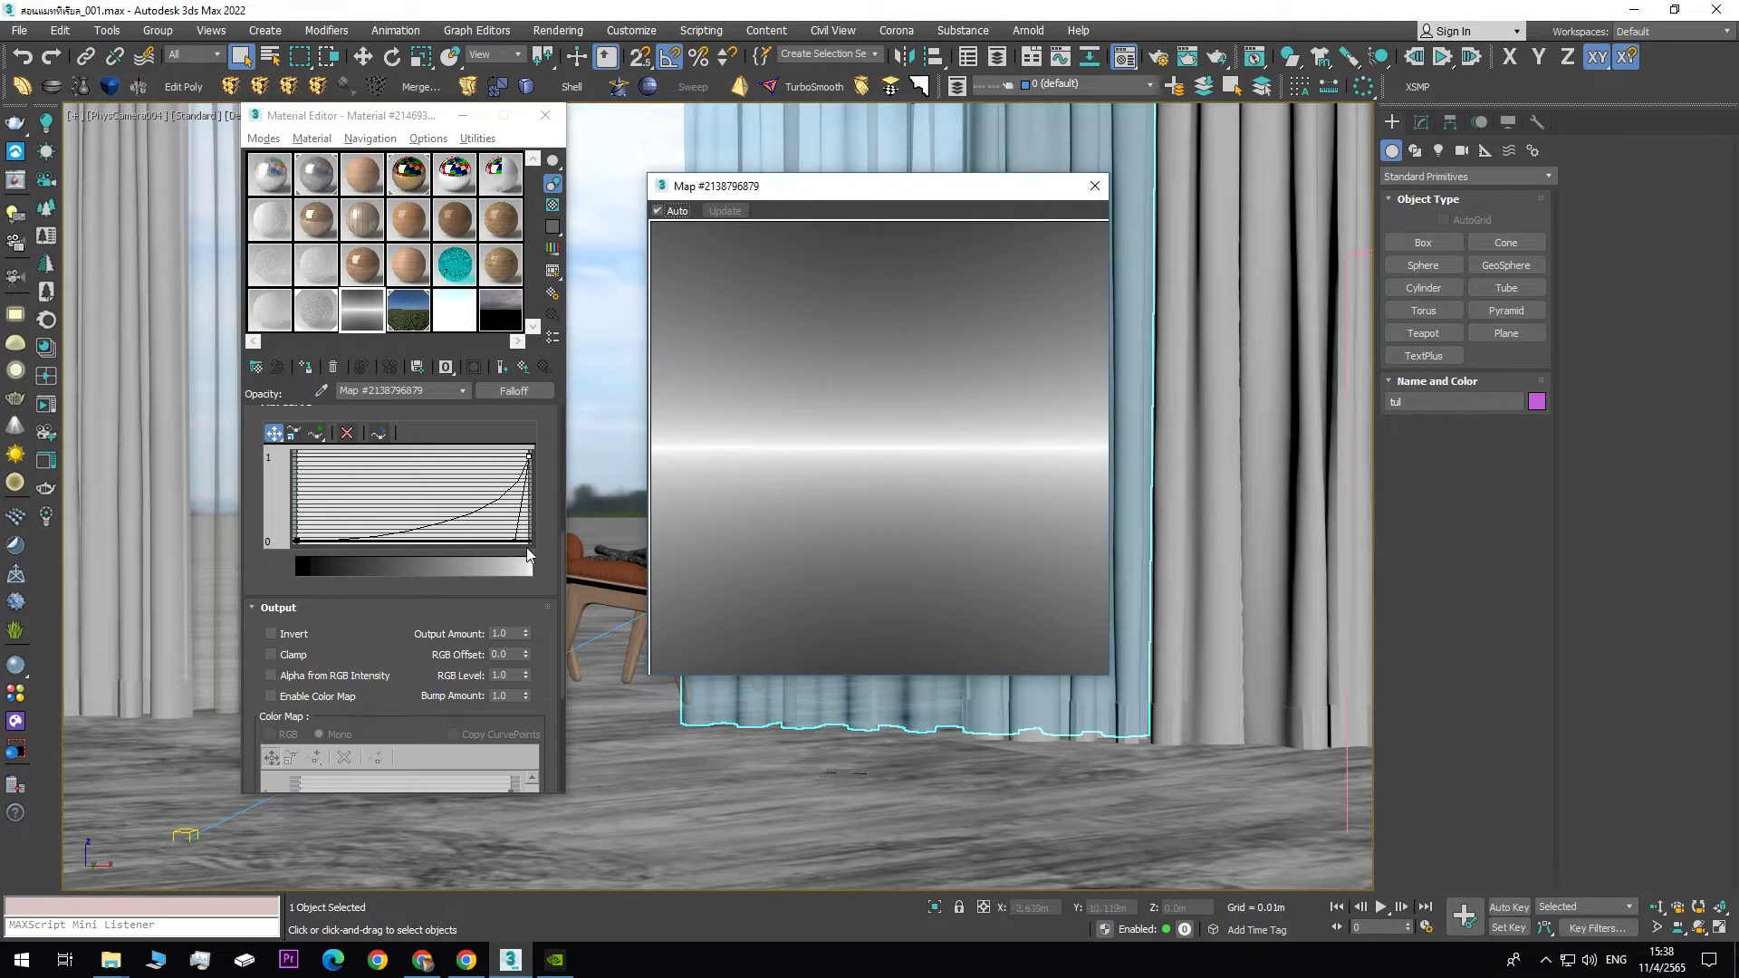
left_click_drag(513, 542, 522, 544)
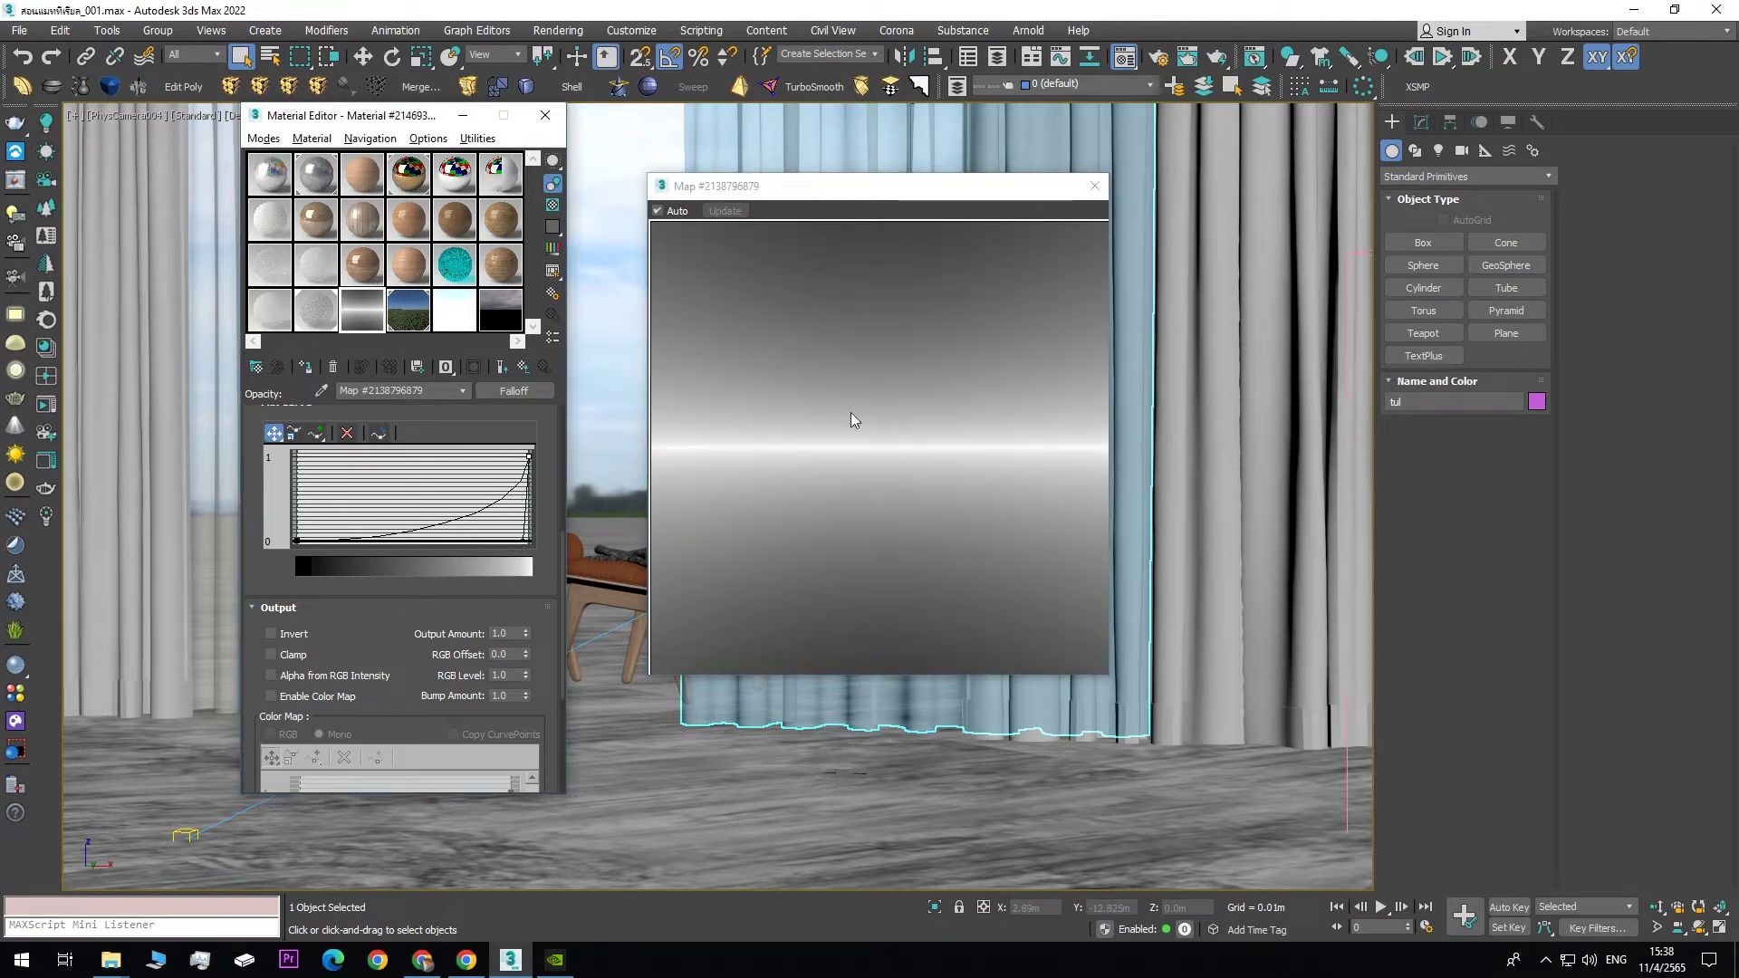
- Return to the Falloff parameters and close the enlarged map preview
left_click_drag(386, 124, 271, 187)
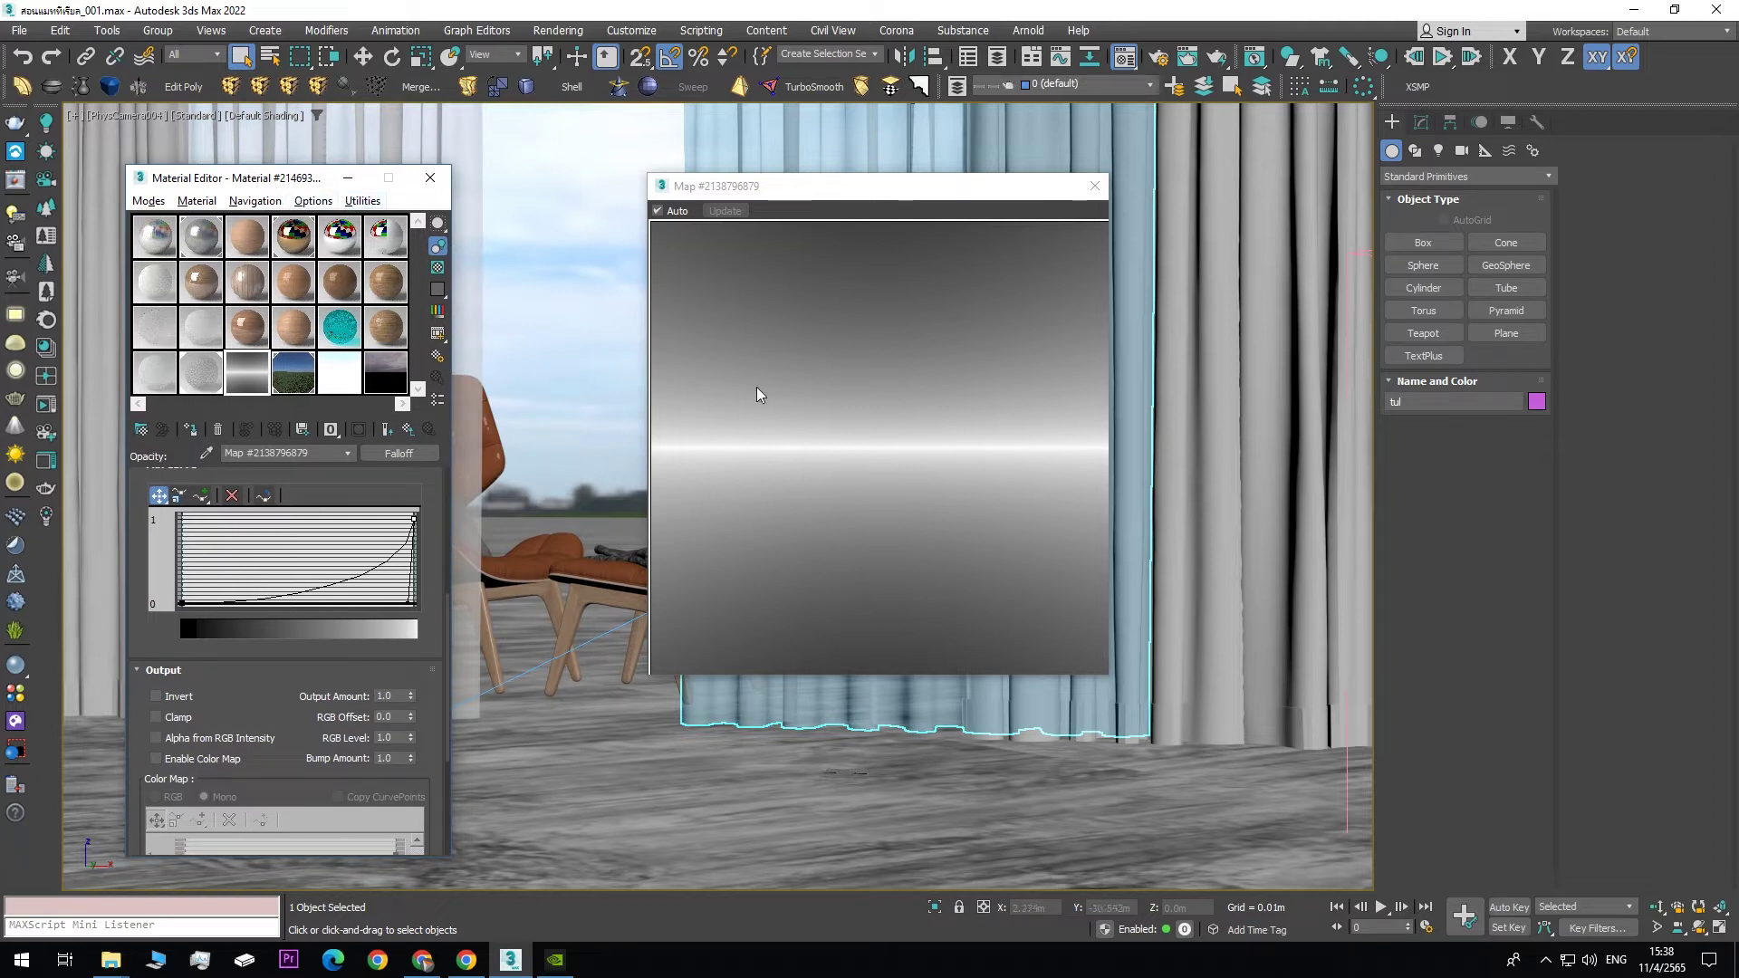
left_click_drag(247, 186, 329, 152)
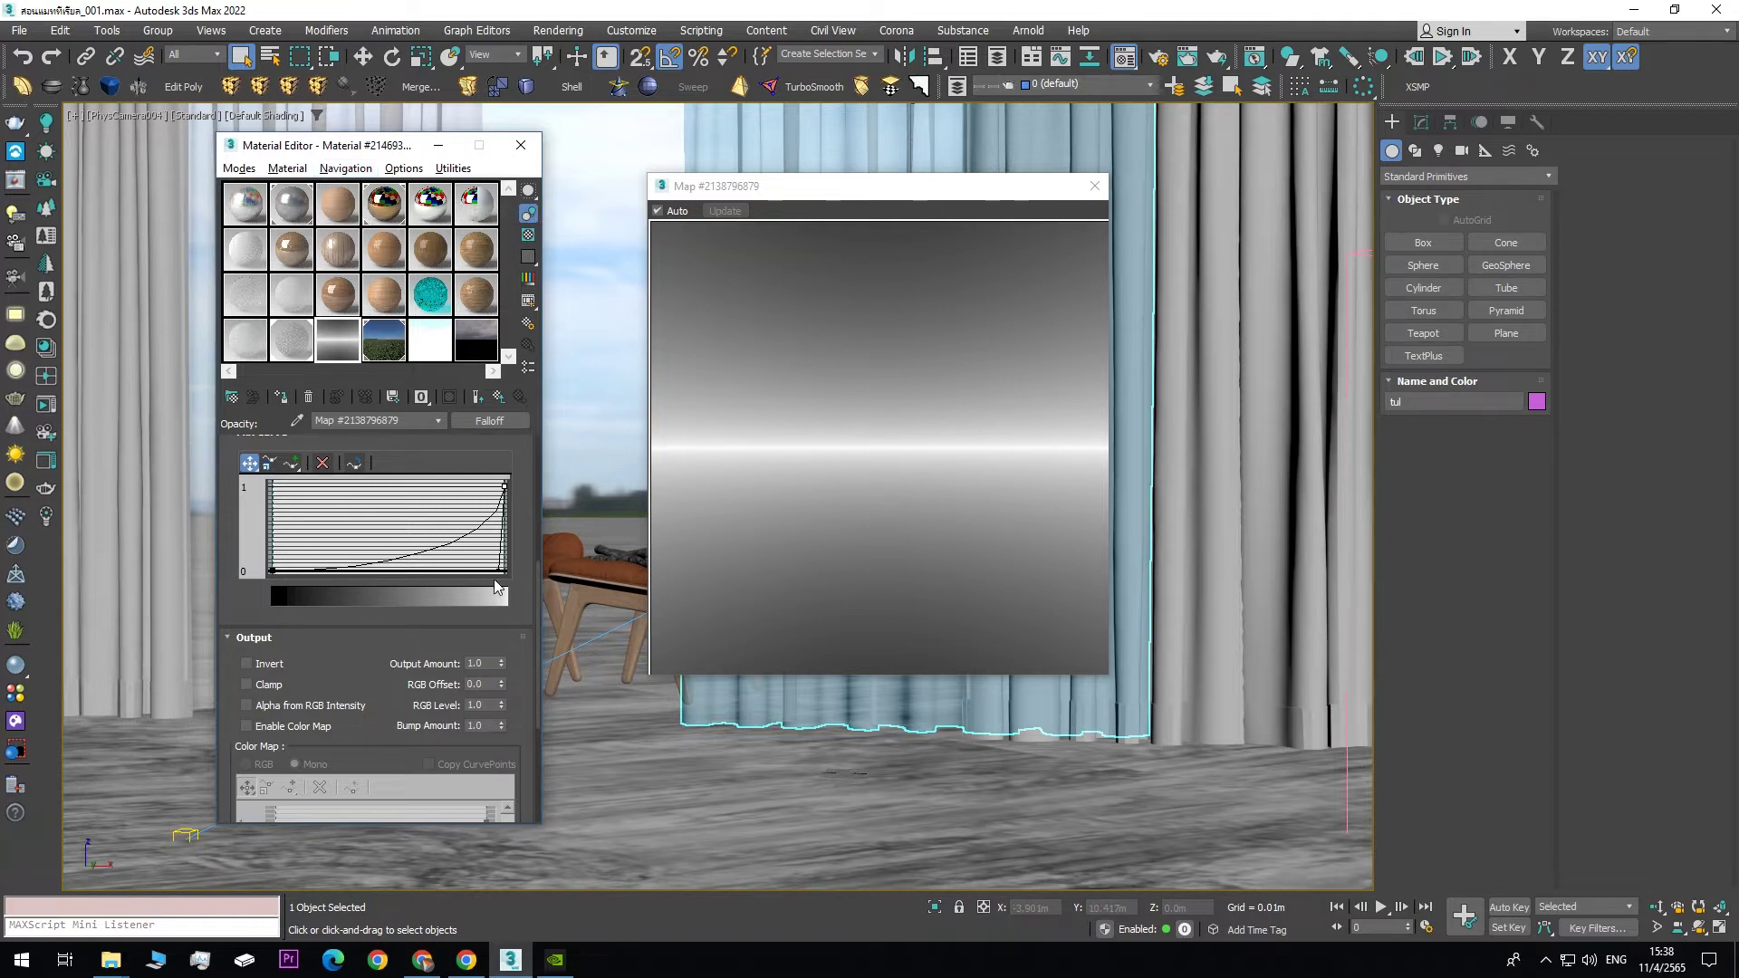
left_click_drag(759, 186, 811, 177)
left_click_drag(374, 148, 420, 142)
left_click_drag(585, 585, 583, 405)
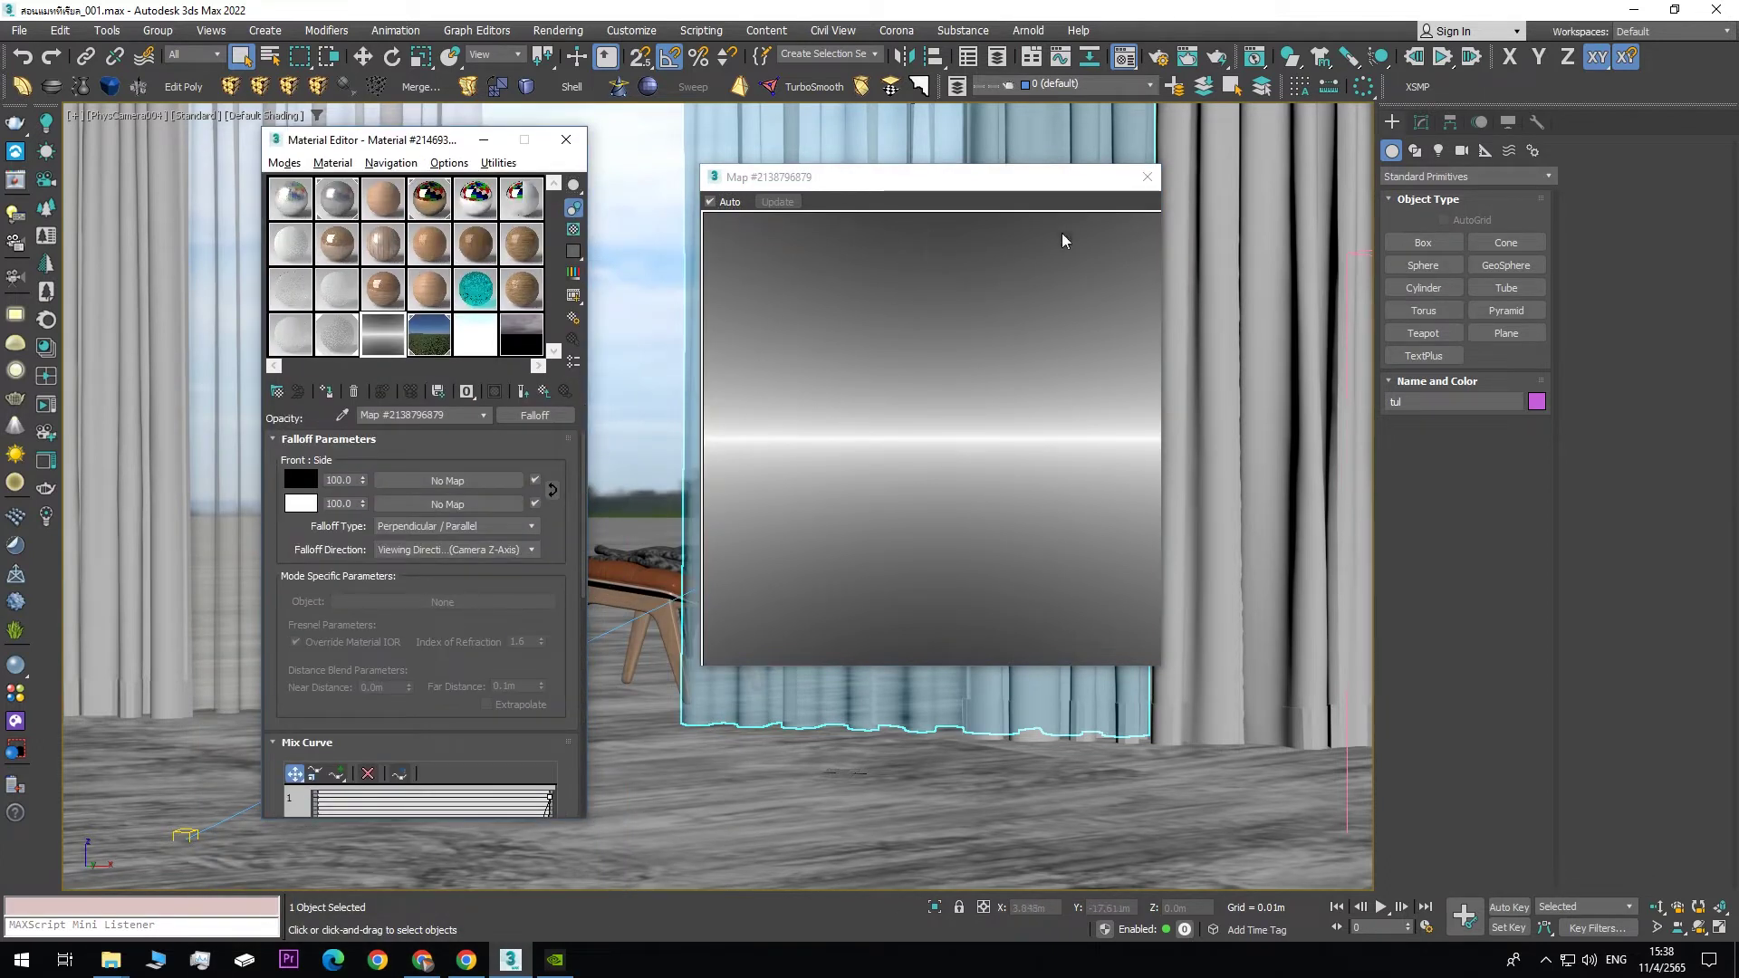
left_click(1147, 176)
- Add a Bitmap map to the Falloff's front slot and browse to the Fabric colour texture folder
left_click(560, 412)
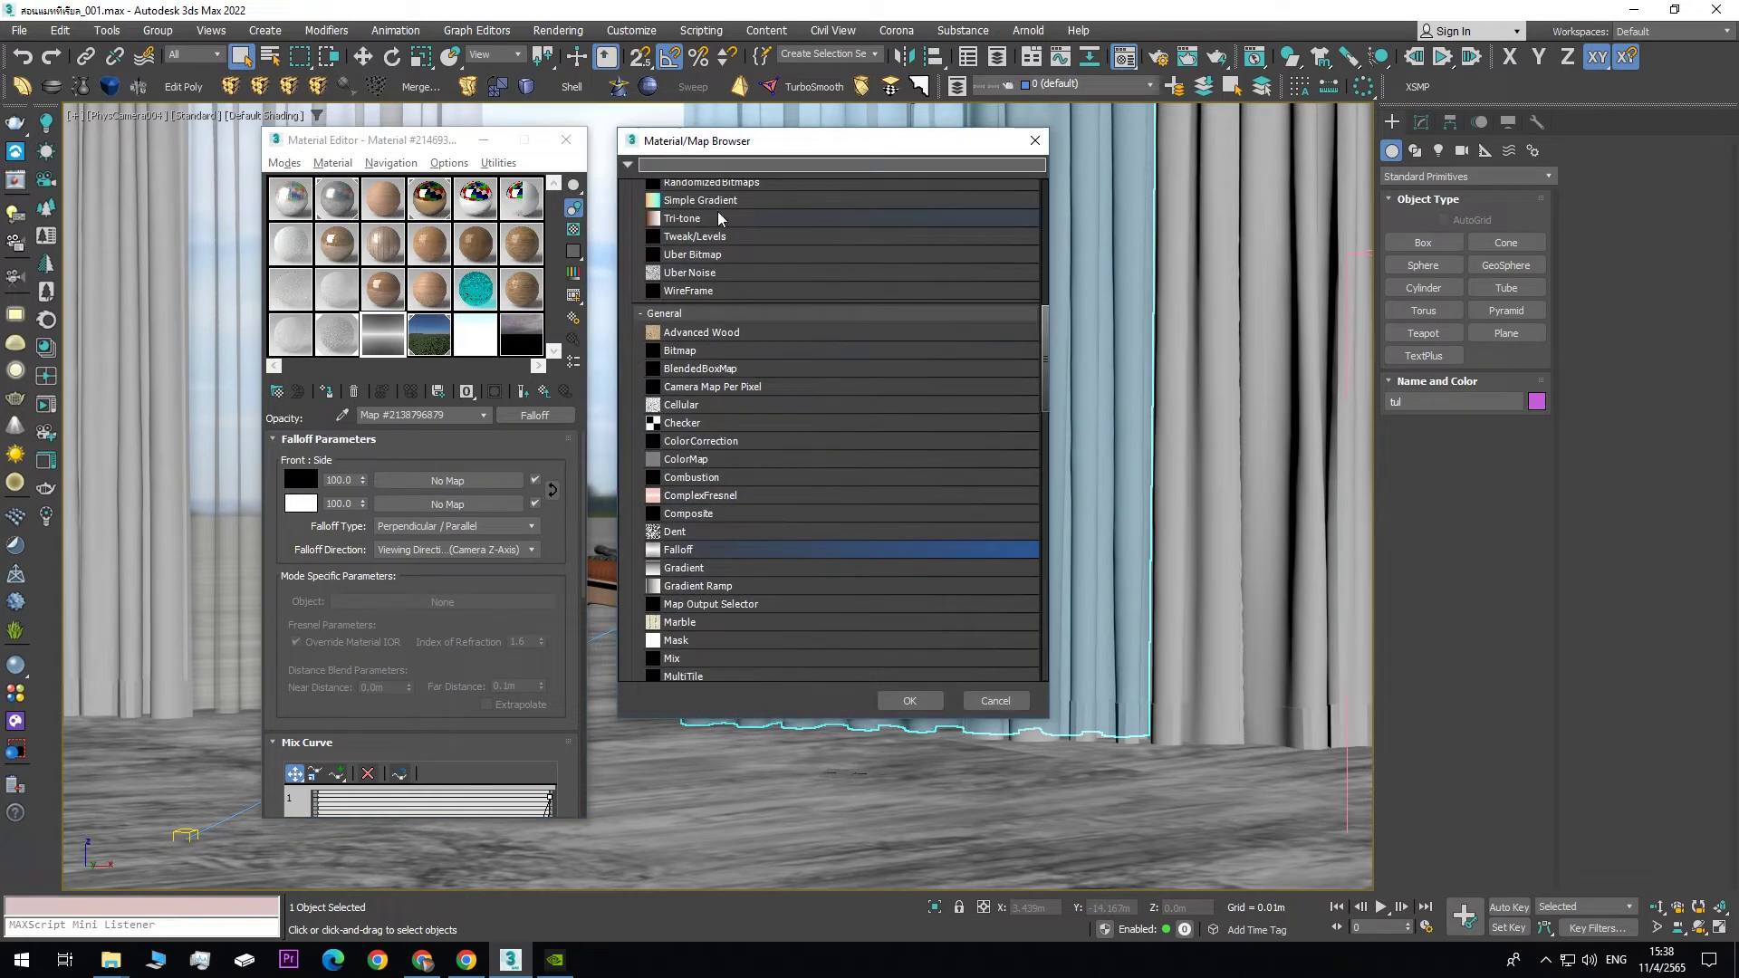
double_click(703, 351)
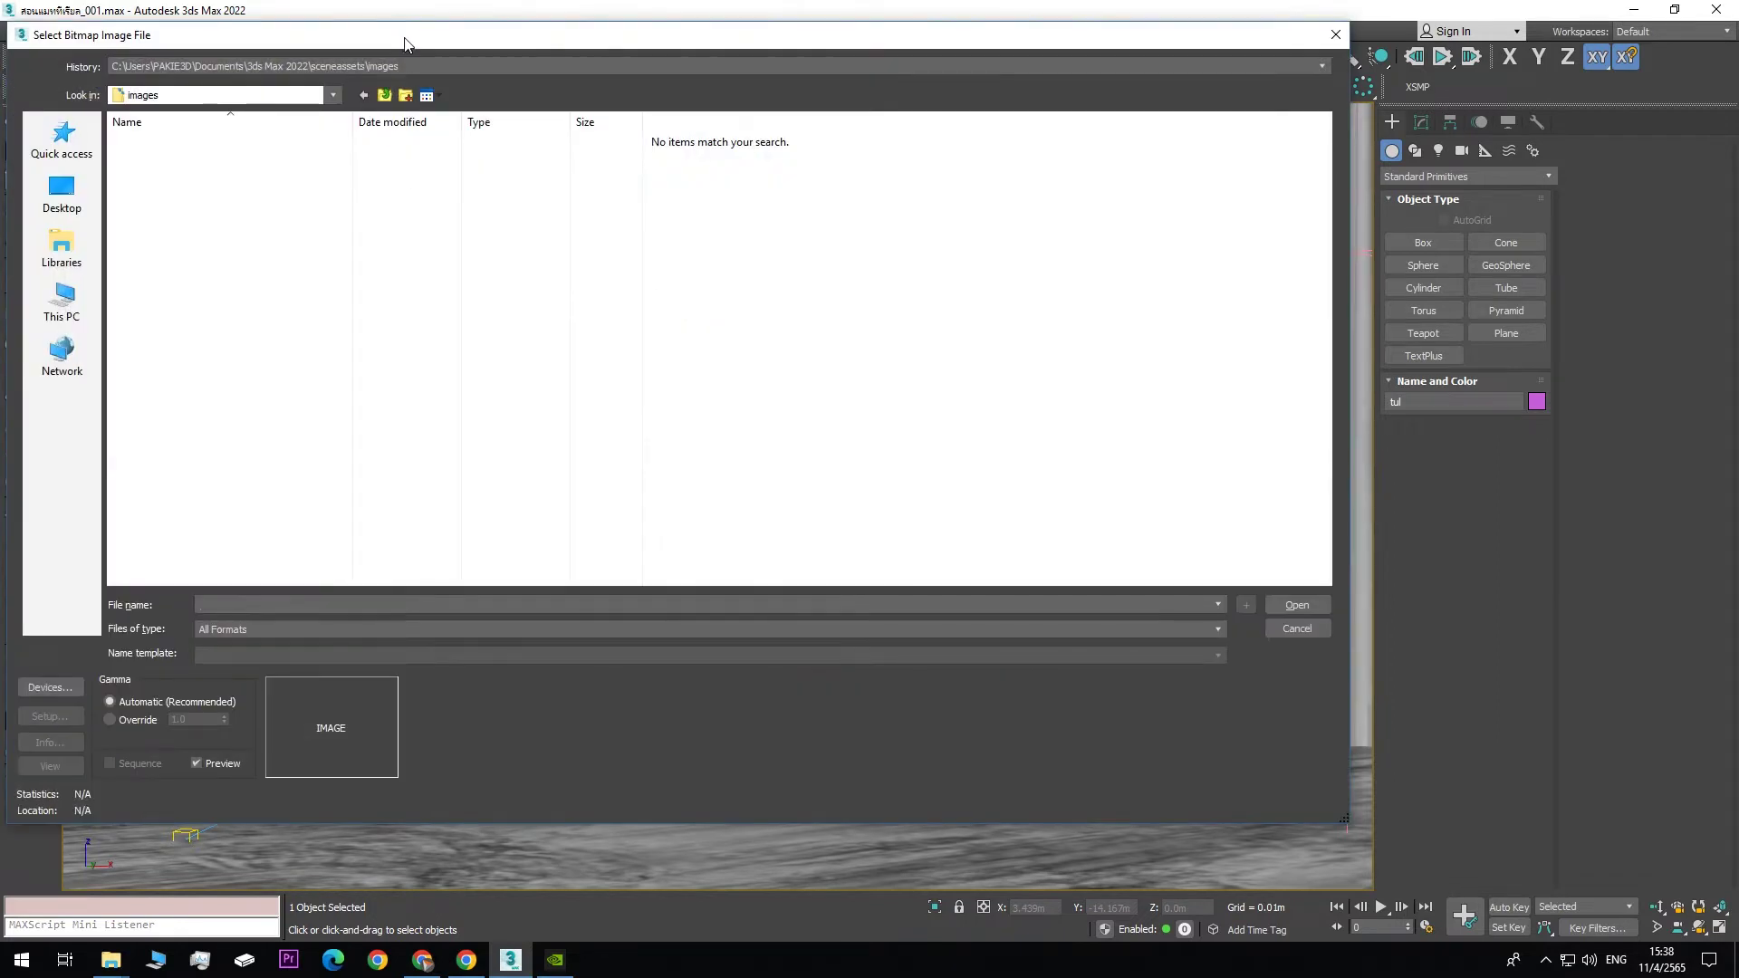
left_click_drag(405, 43, 597, 76)
left_click(567, 98)
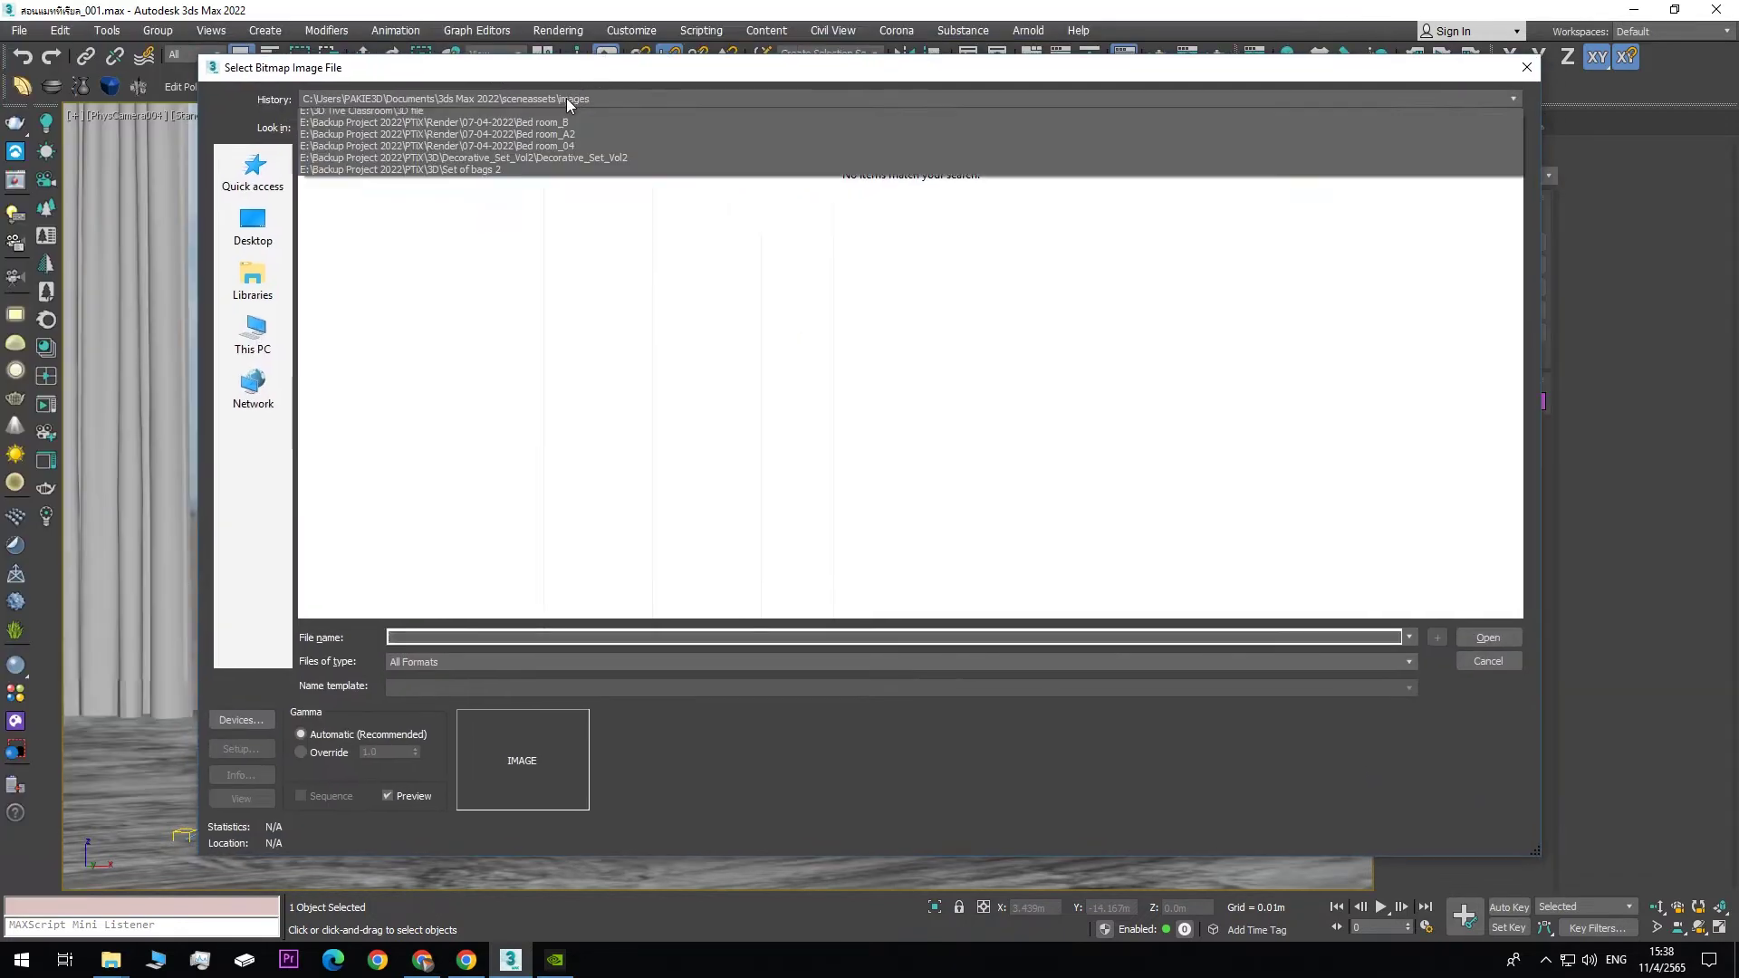
left_click(559, 128)
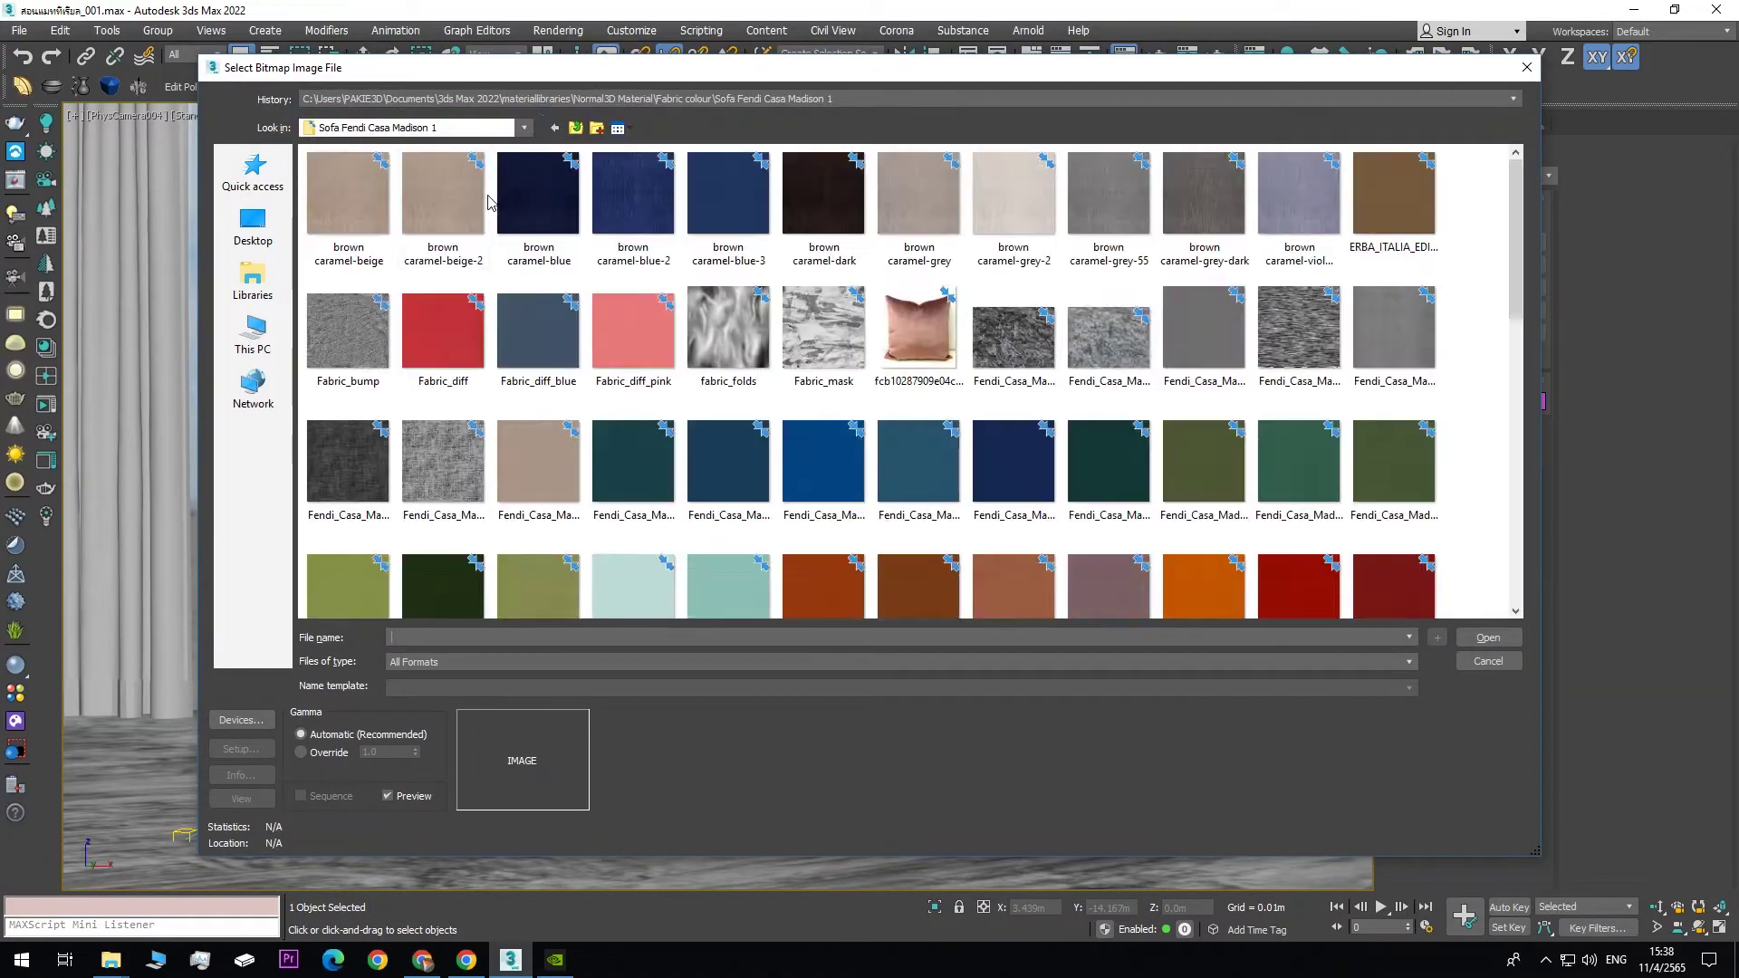
left_click(576, 128)
- View the FabricPlain0083_1_S_opa texture at full size to examine its black-and-white weave
left_click(1297, 481)
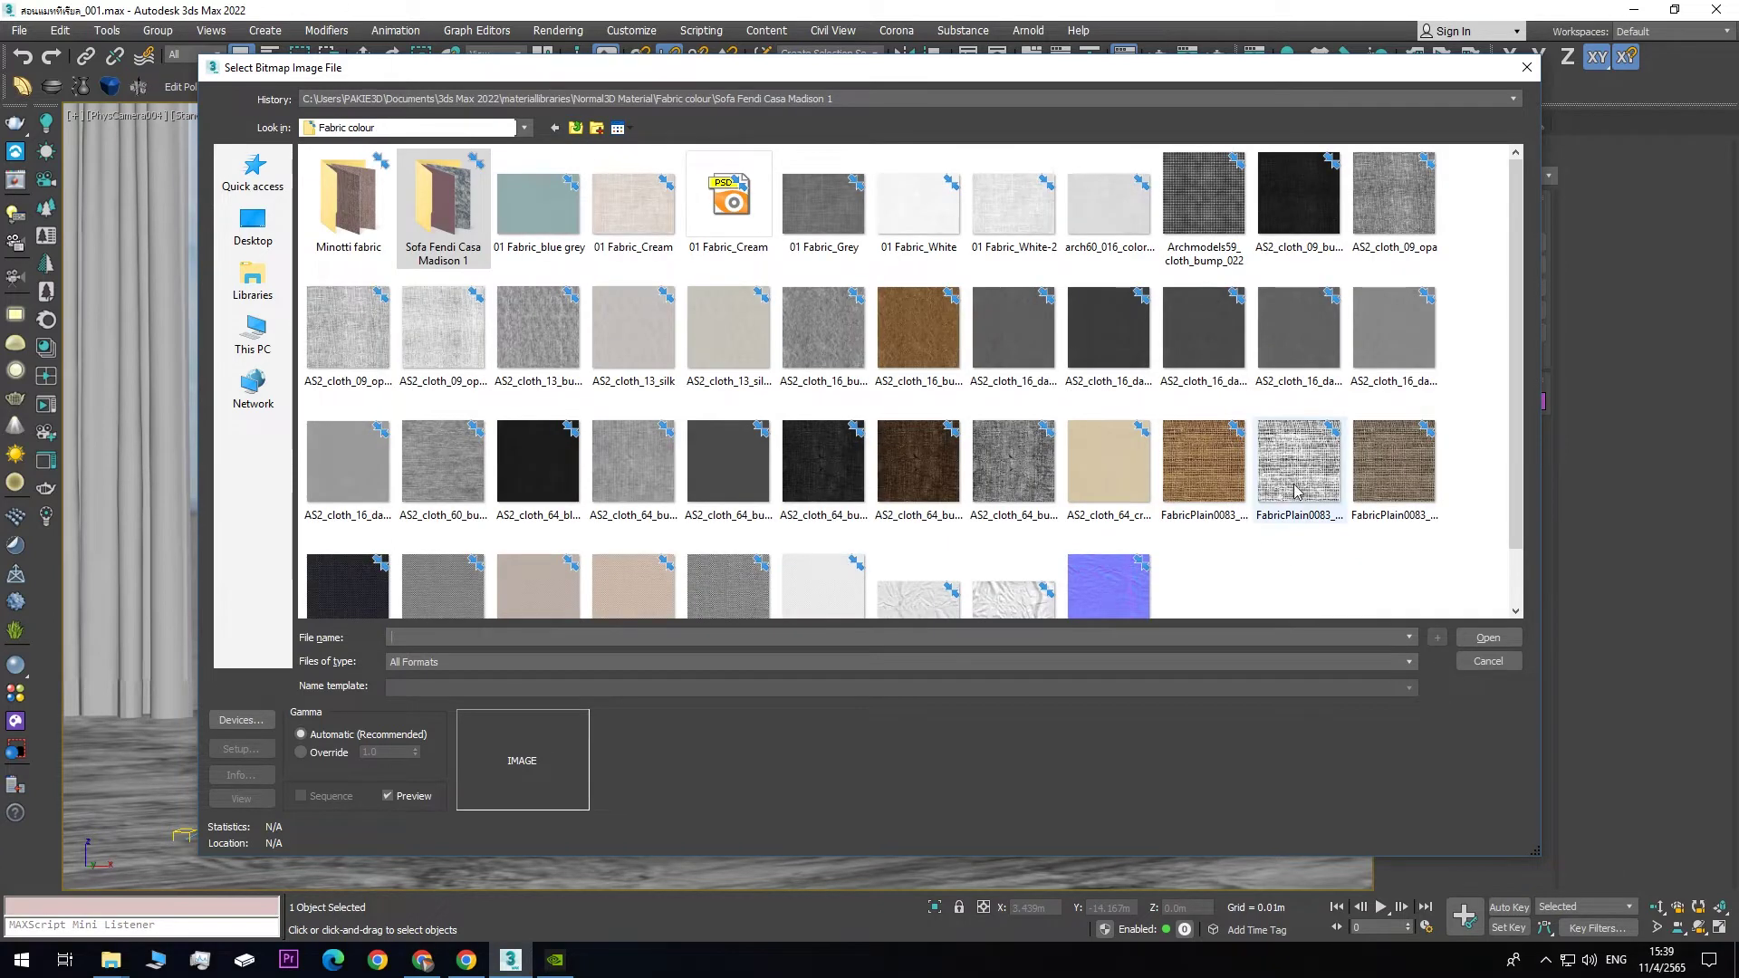
left_click(257, 802)
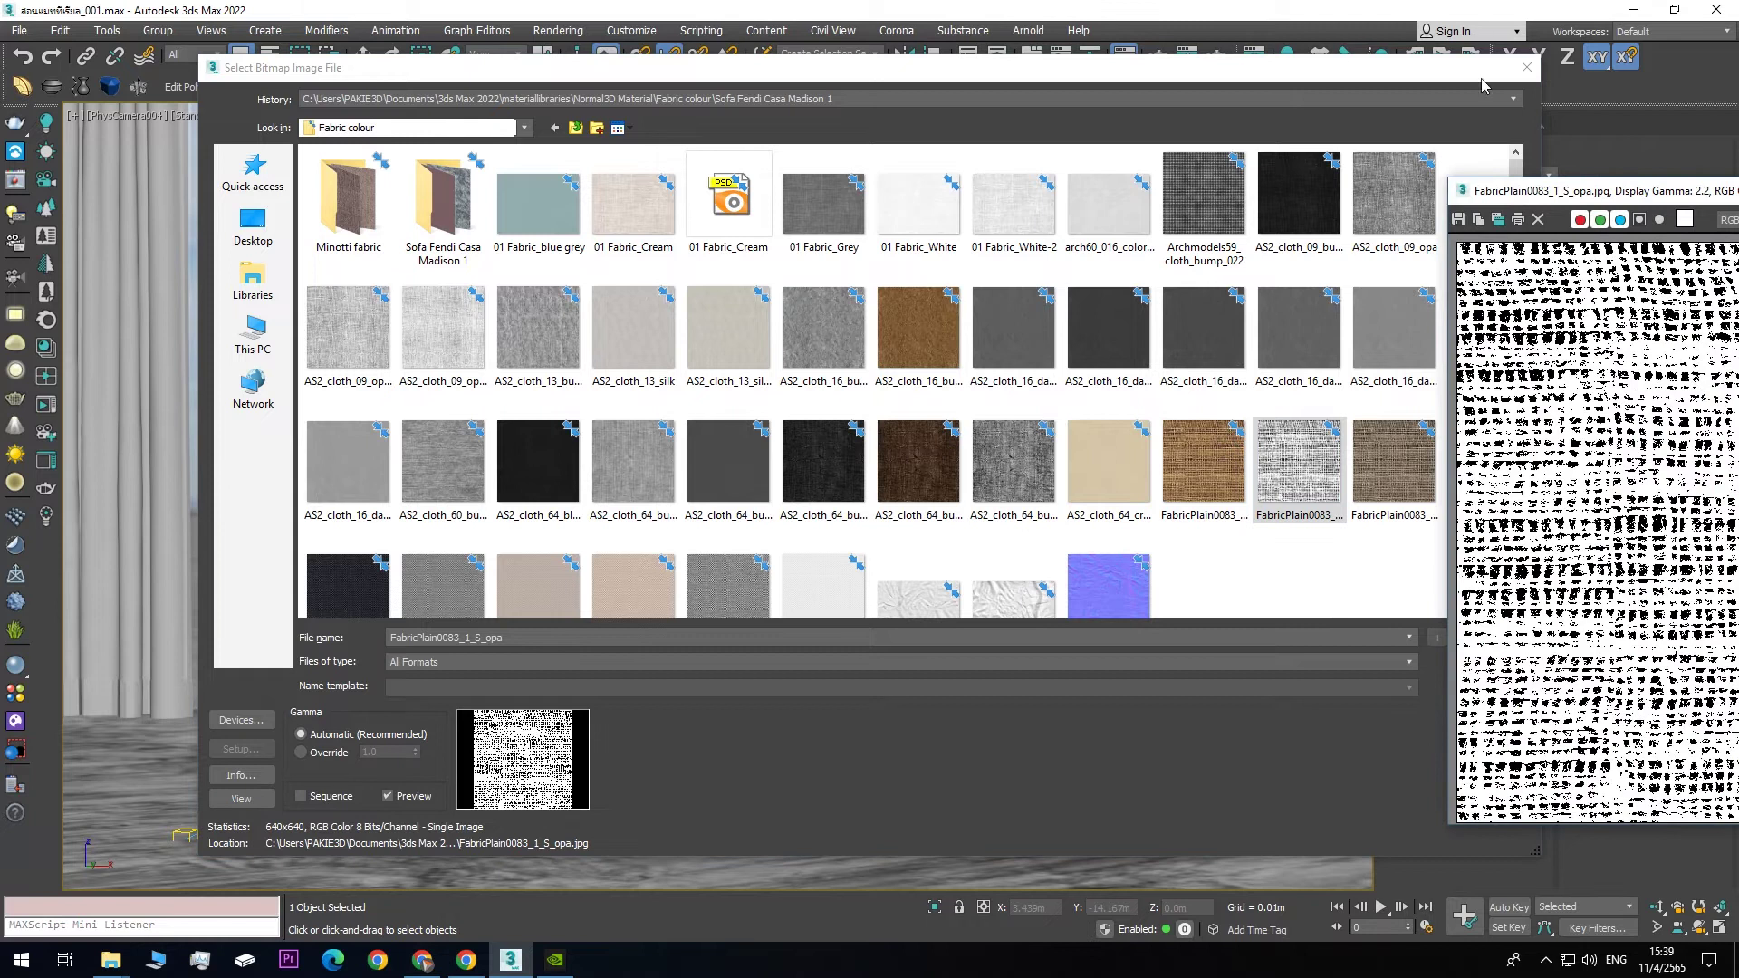
left_click_drag(1537, 201, 444, 121)
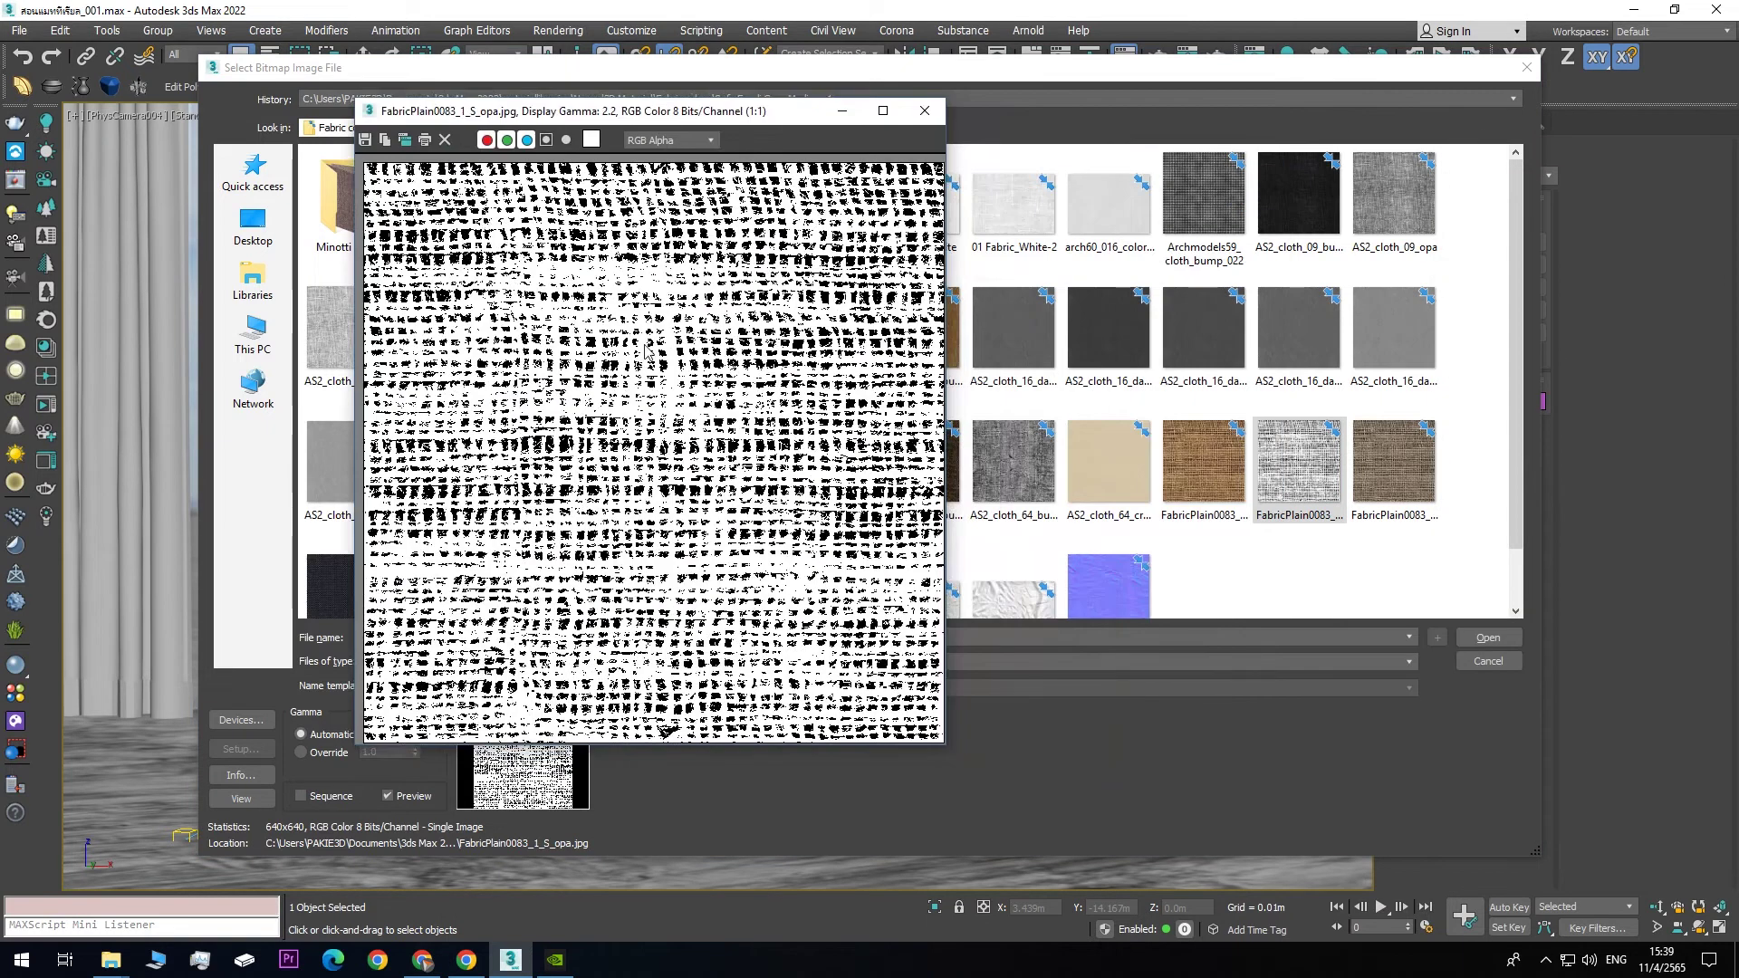
left_click_drag(758, 113, 674, 142)
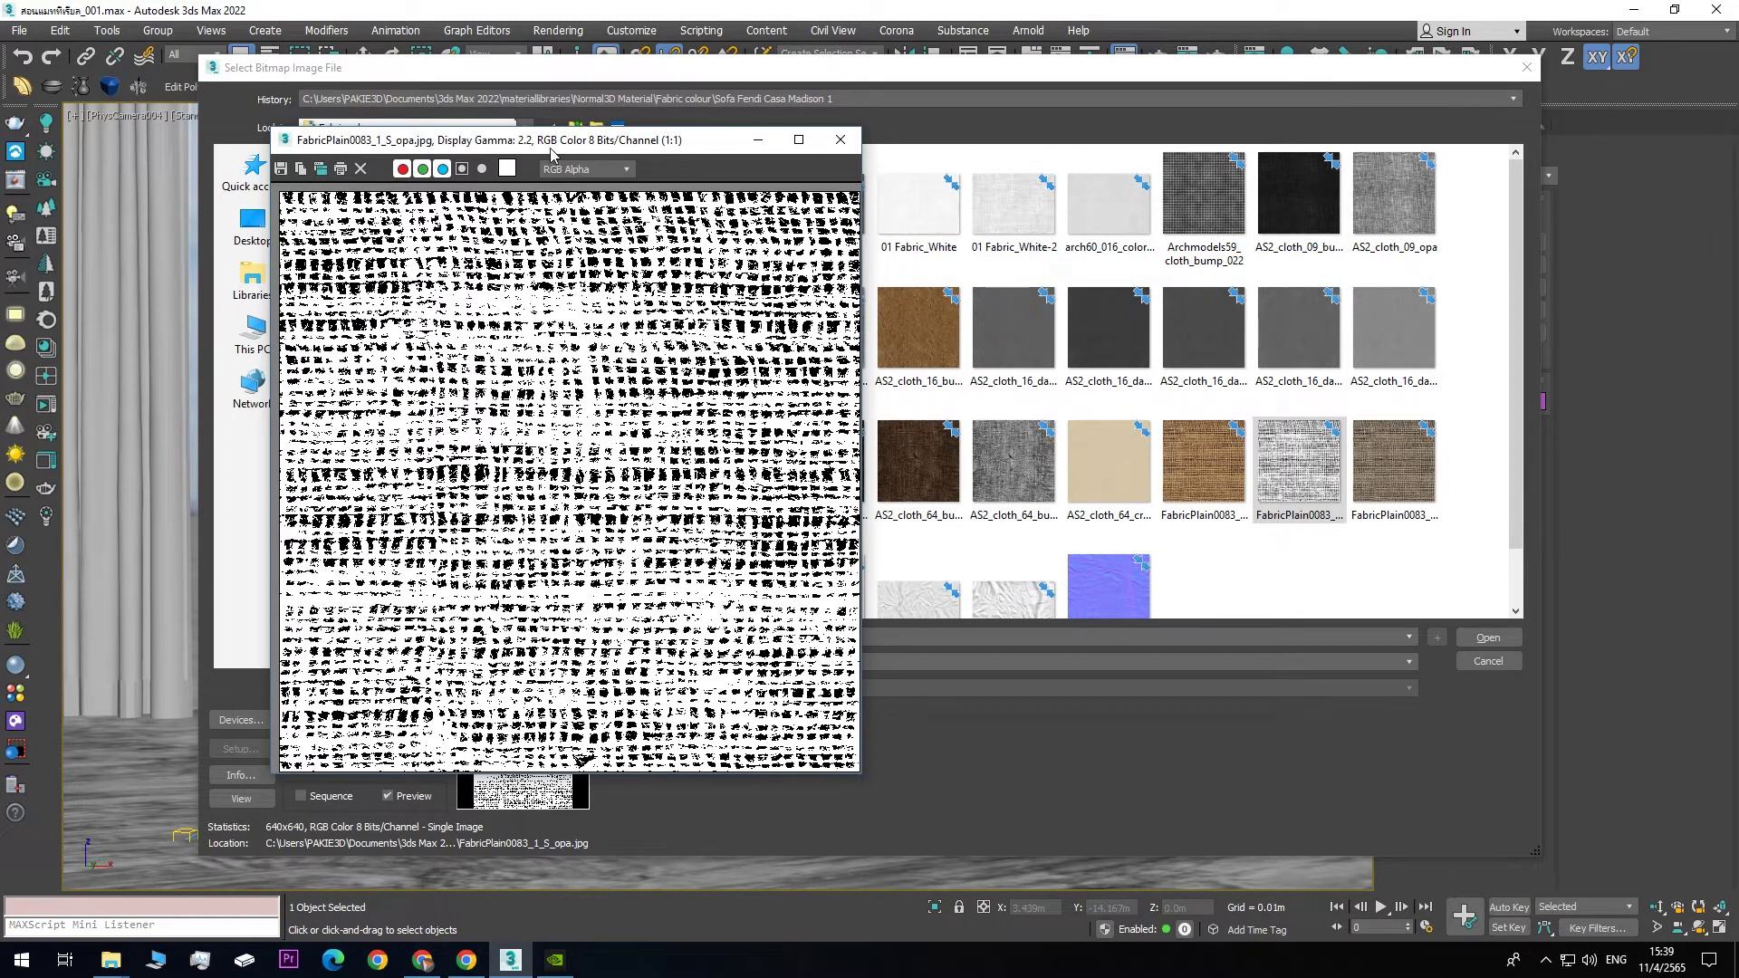
left_click_drag(549, 151, 573, 162)
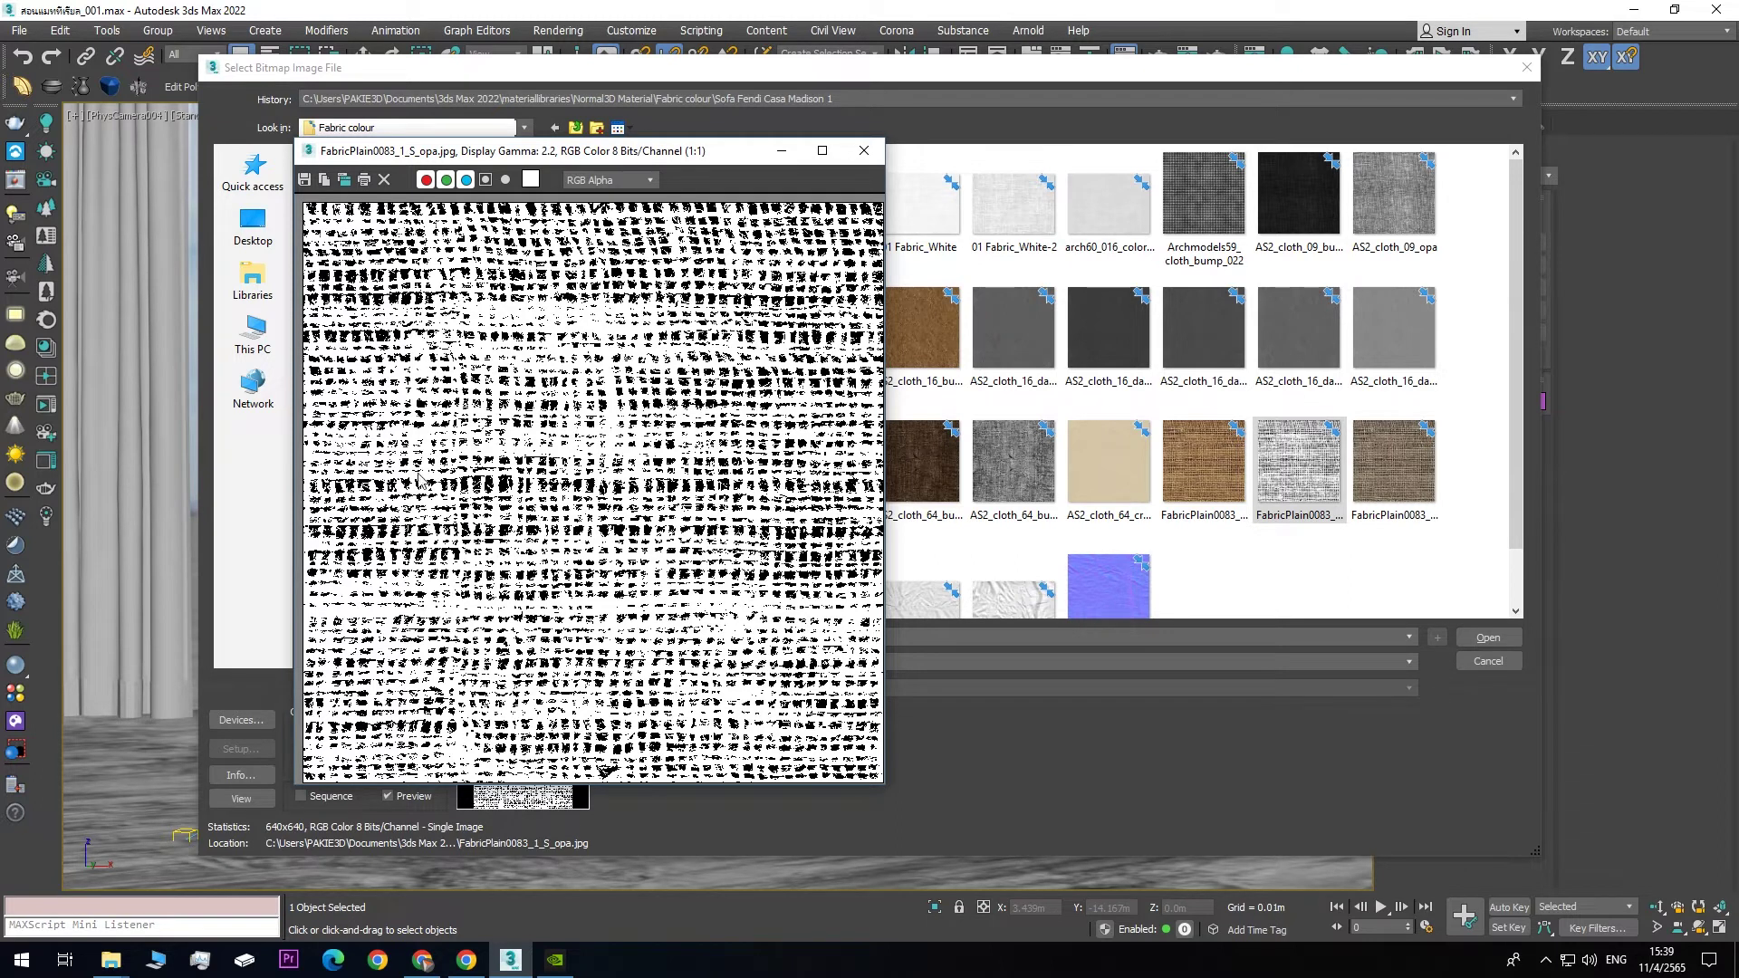
left_click_drag(735, 156, 567, 177)
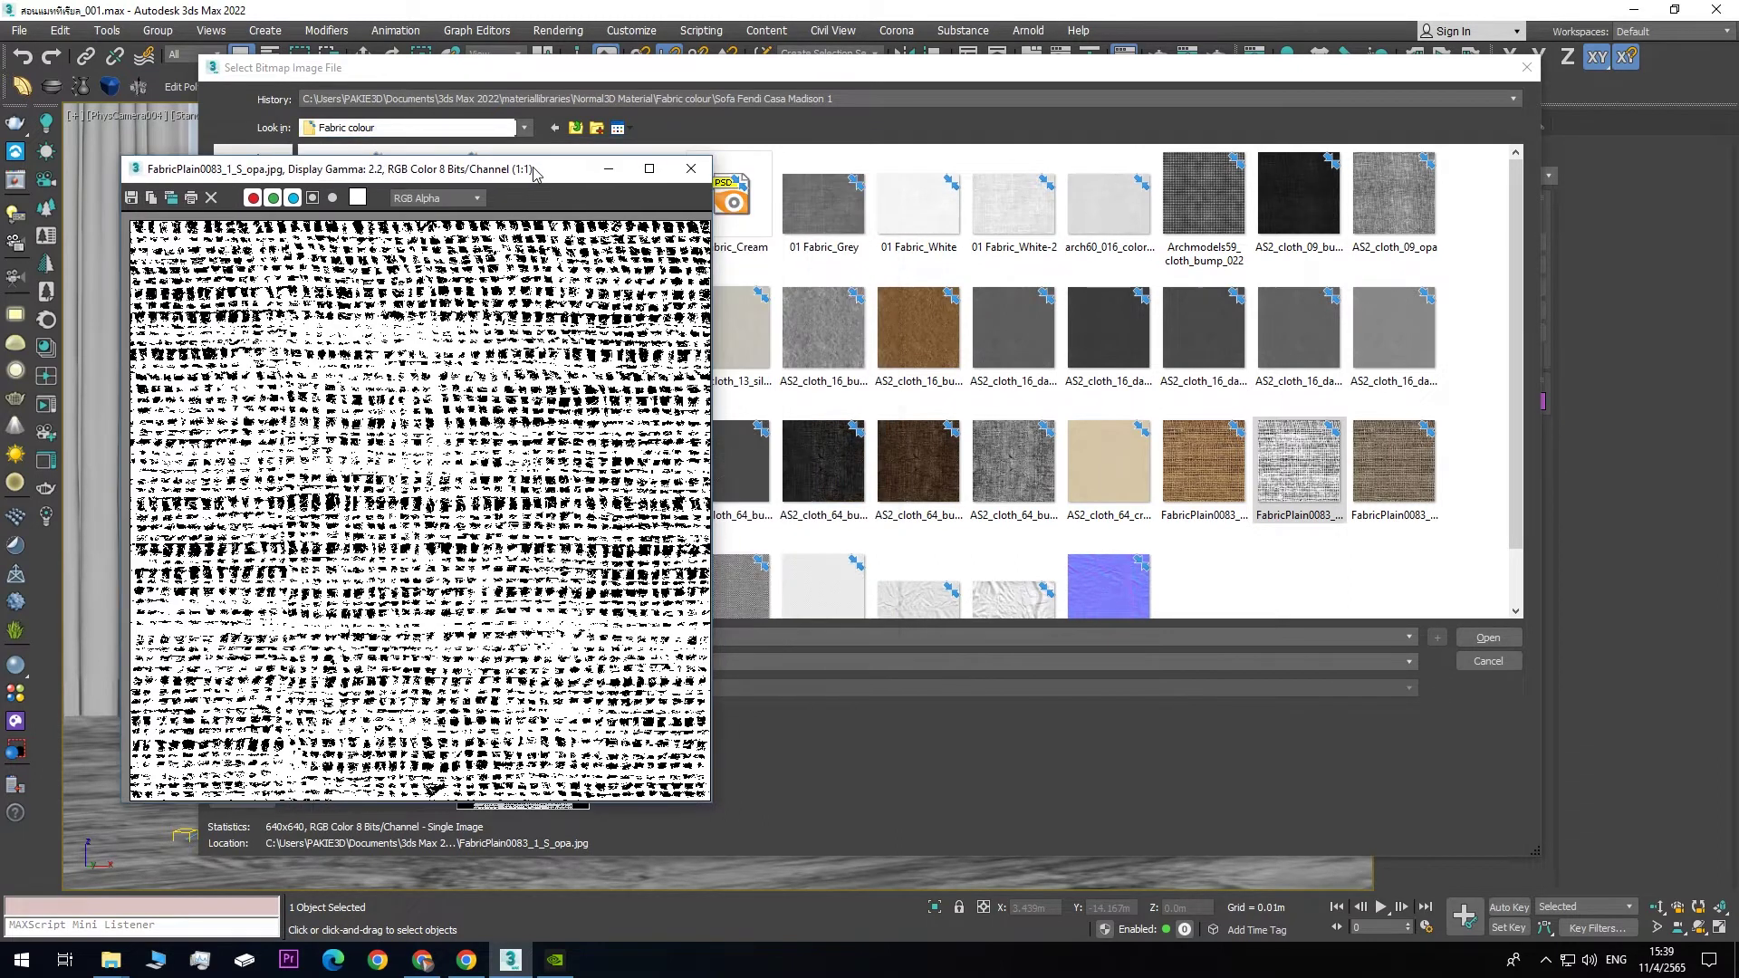
left_click(695, 172)
- View the Archmodels59_cloth_bump_022, AS2_cloth_60_bump and AS2_cloth_16_darkgrey-4 textures at full size to compare their weaves
left_click(1241, 220)
left_click(241, 798)
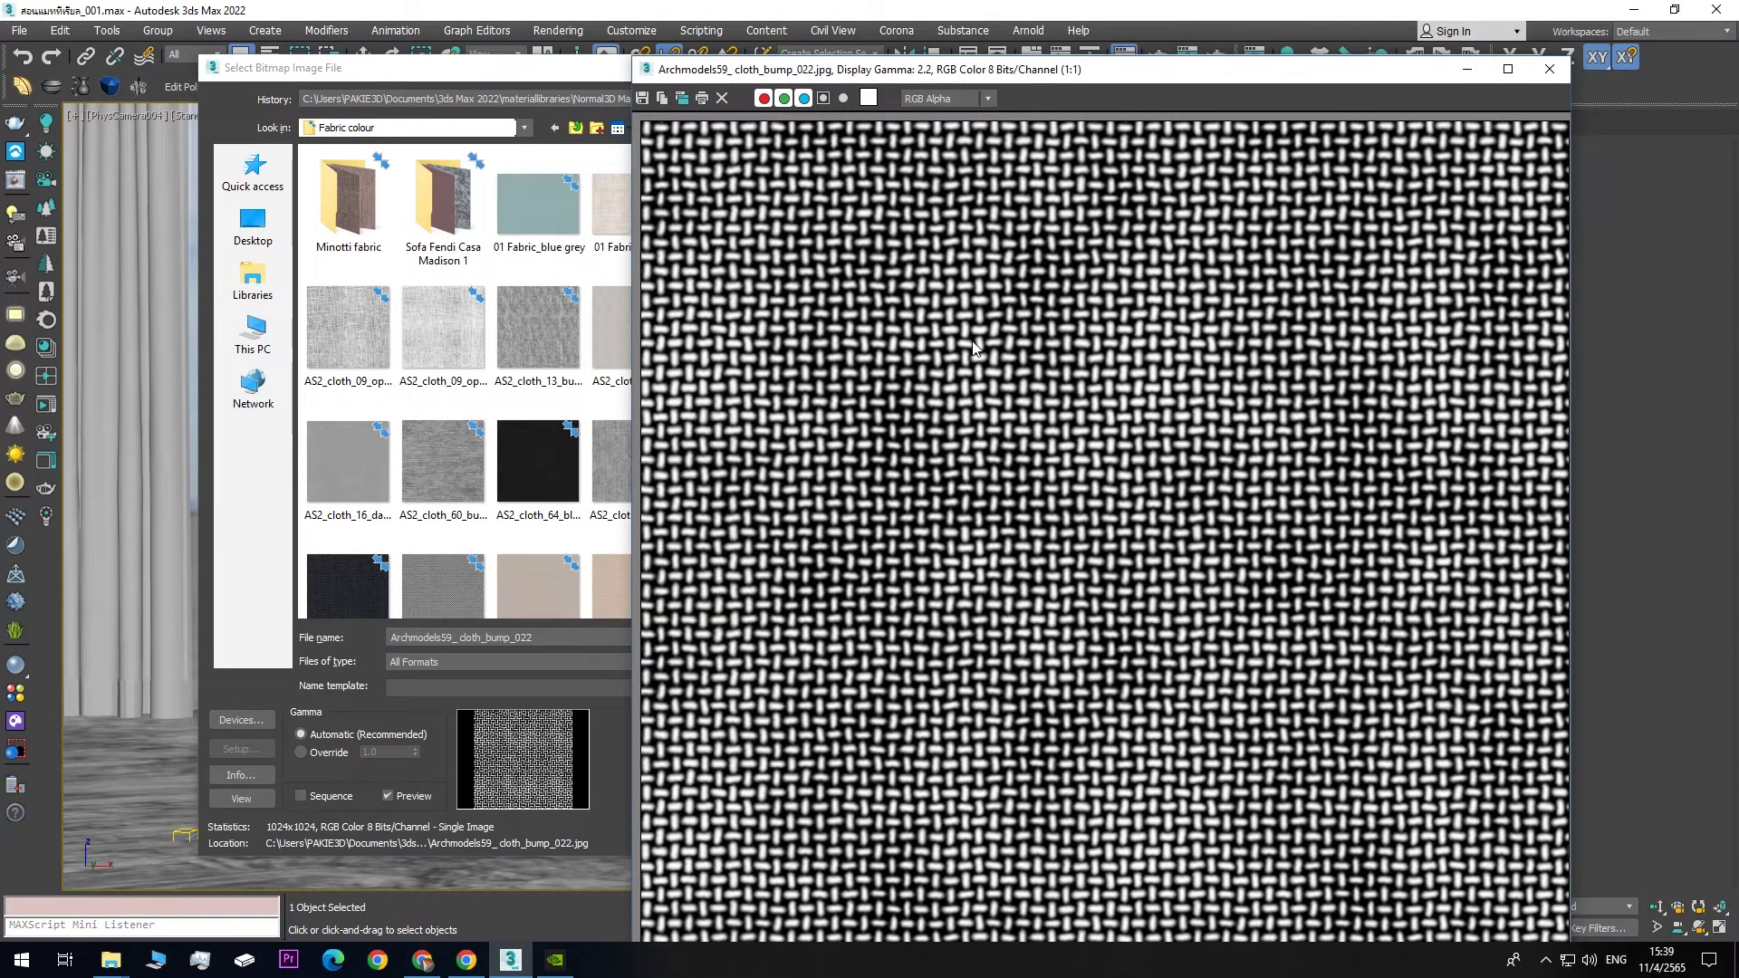
left_click(1550, 69)
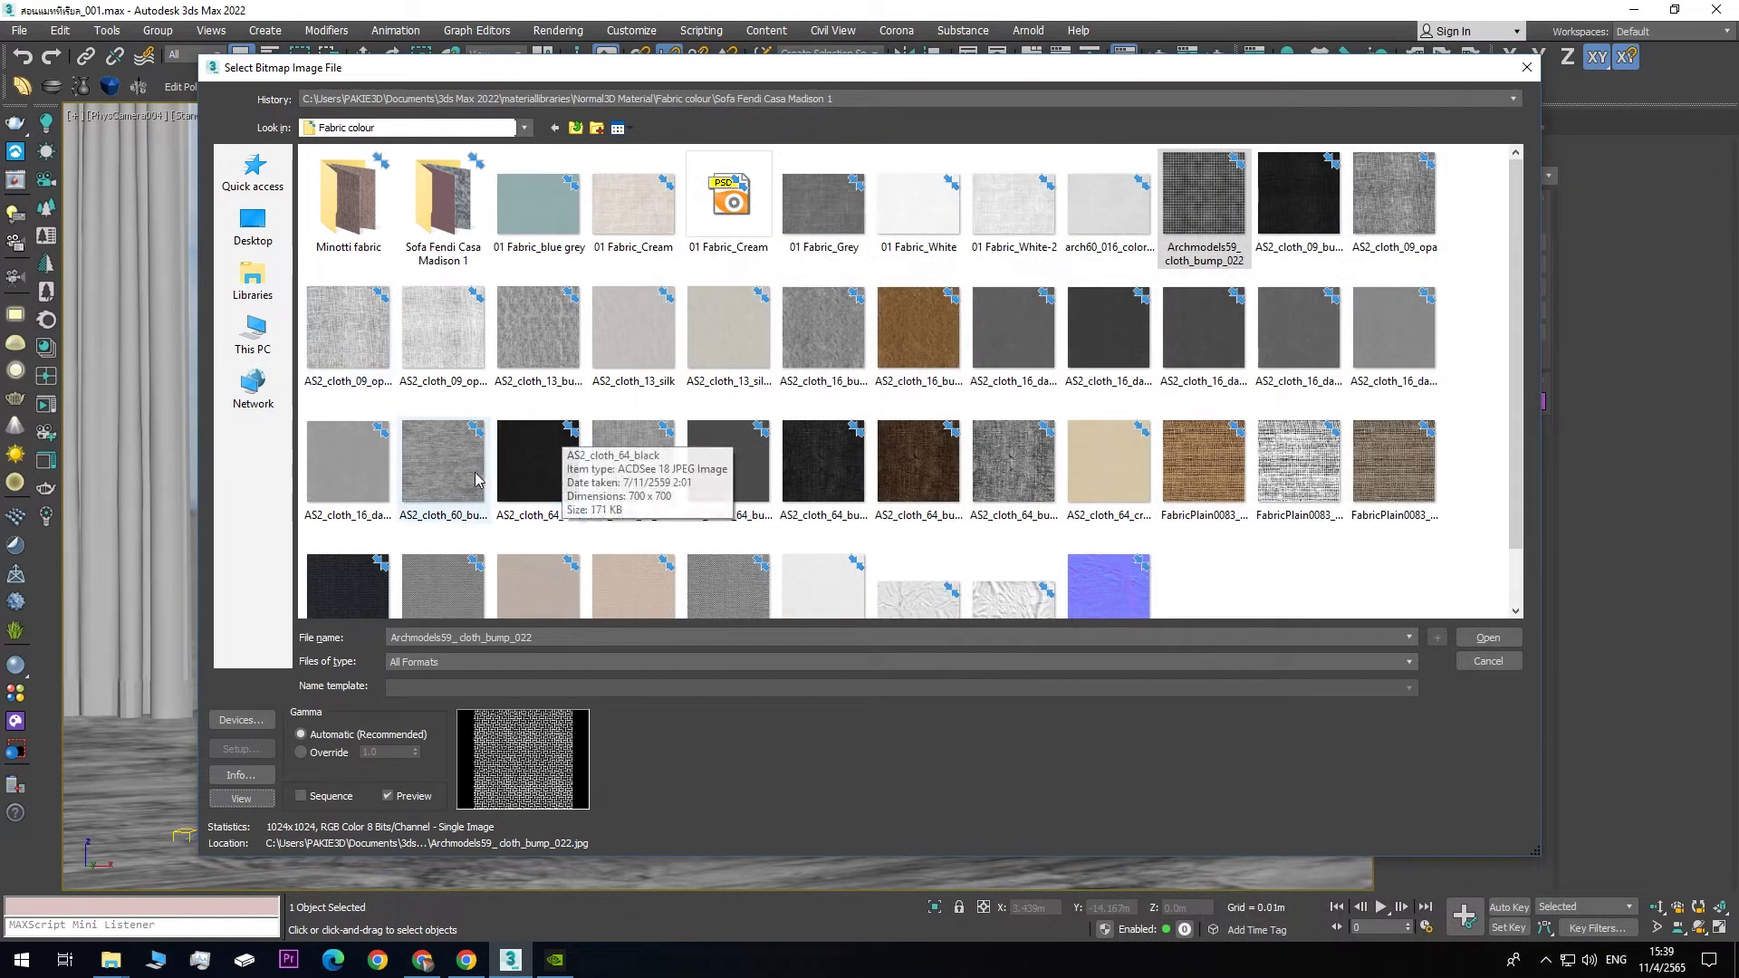
left_click(452, 483)
left_click(241, 798)
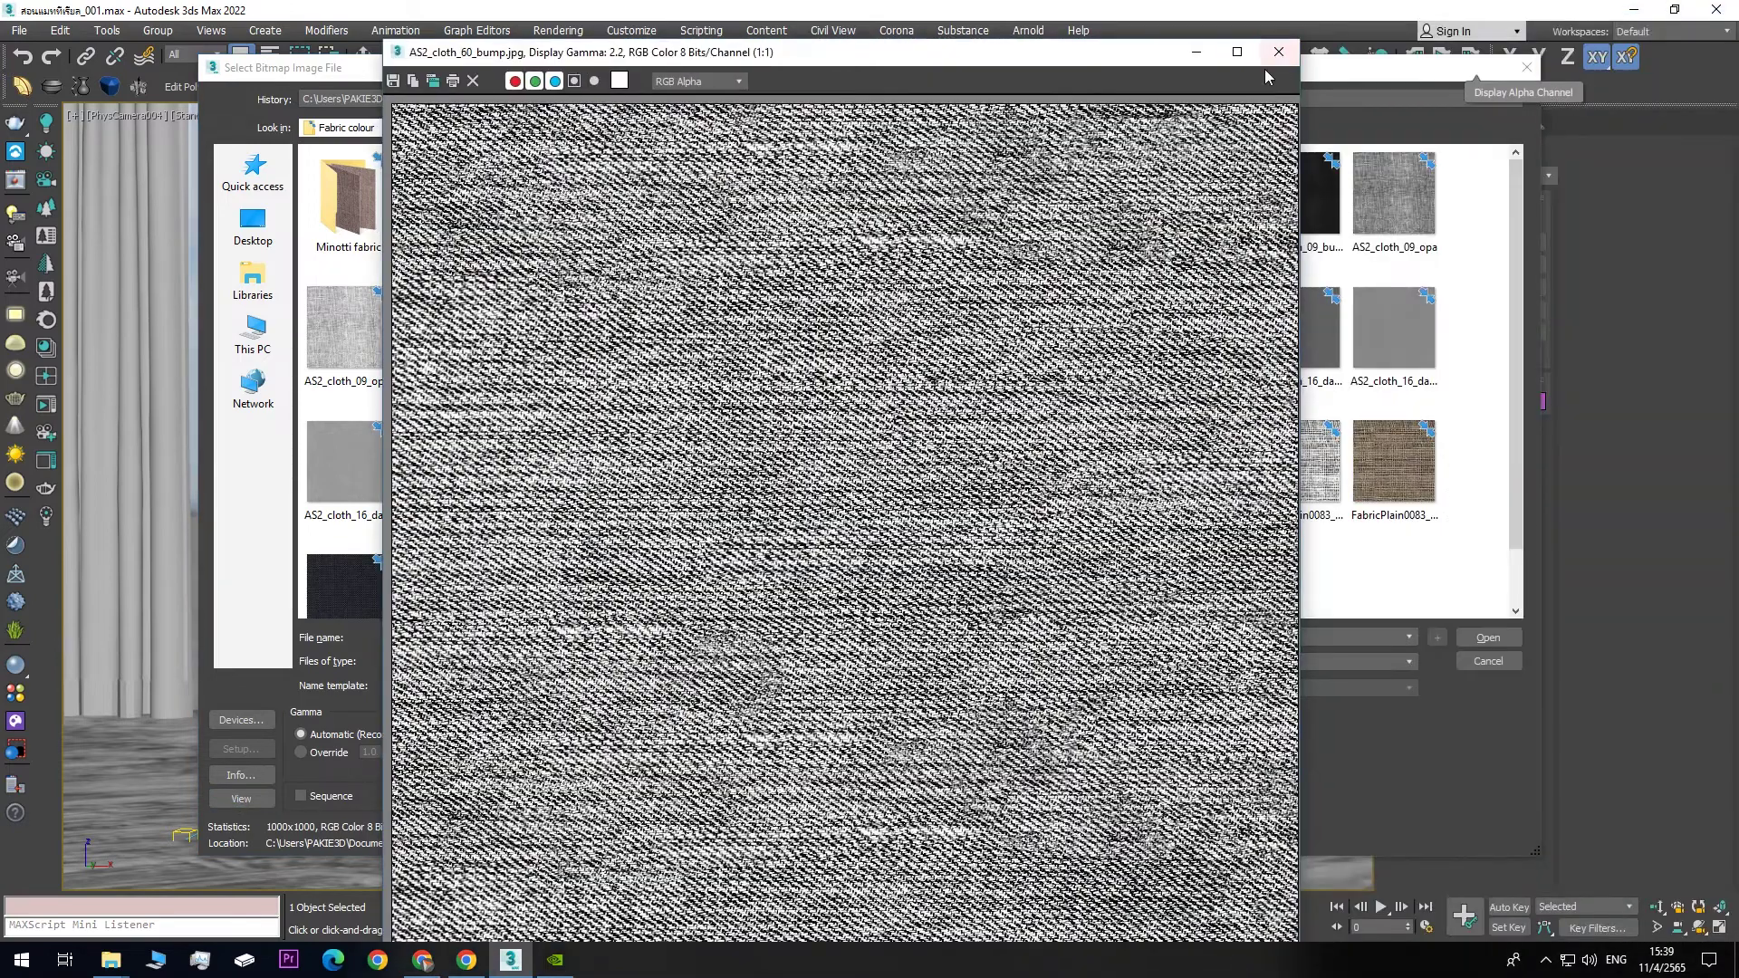
left_click(1282, 52)
left_click(1393, 333)
left_click(241, 796)
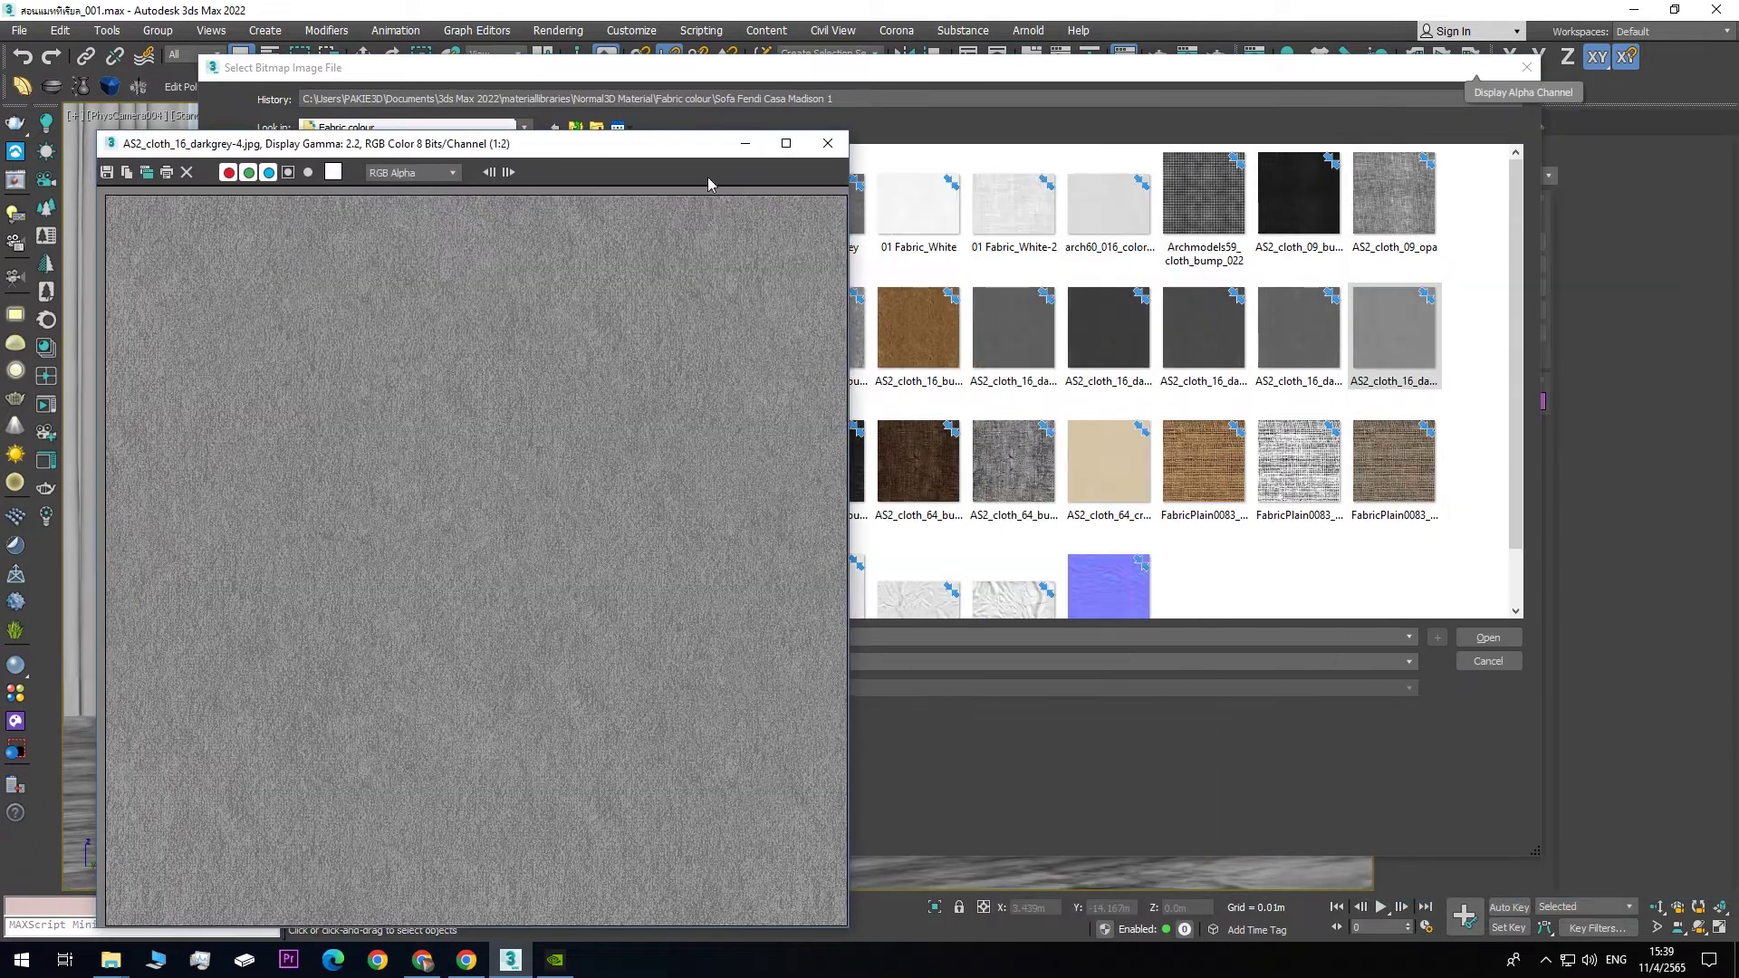
left_click(816, 152)
- Check the FabricPlain0083_1_S_opa image once more and load it as the bitmap
left_click(1301, 508)
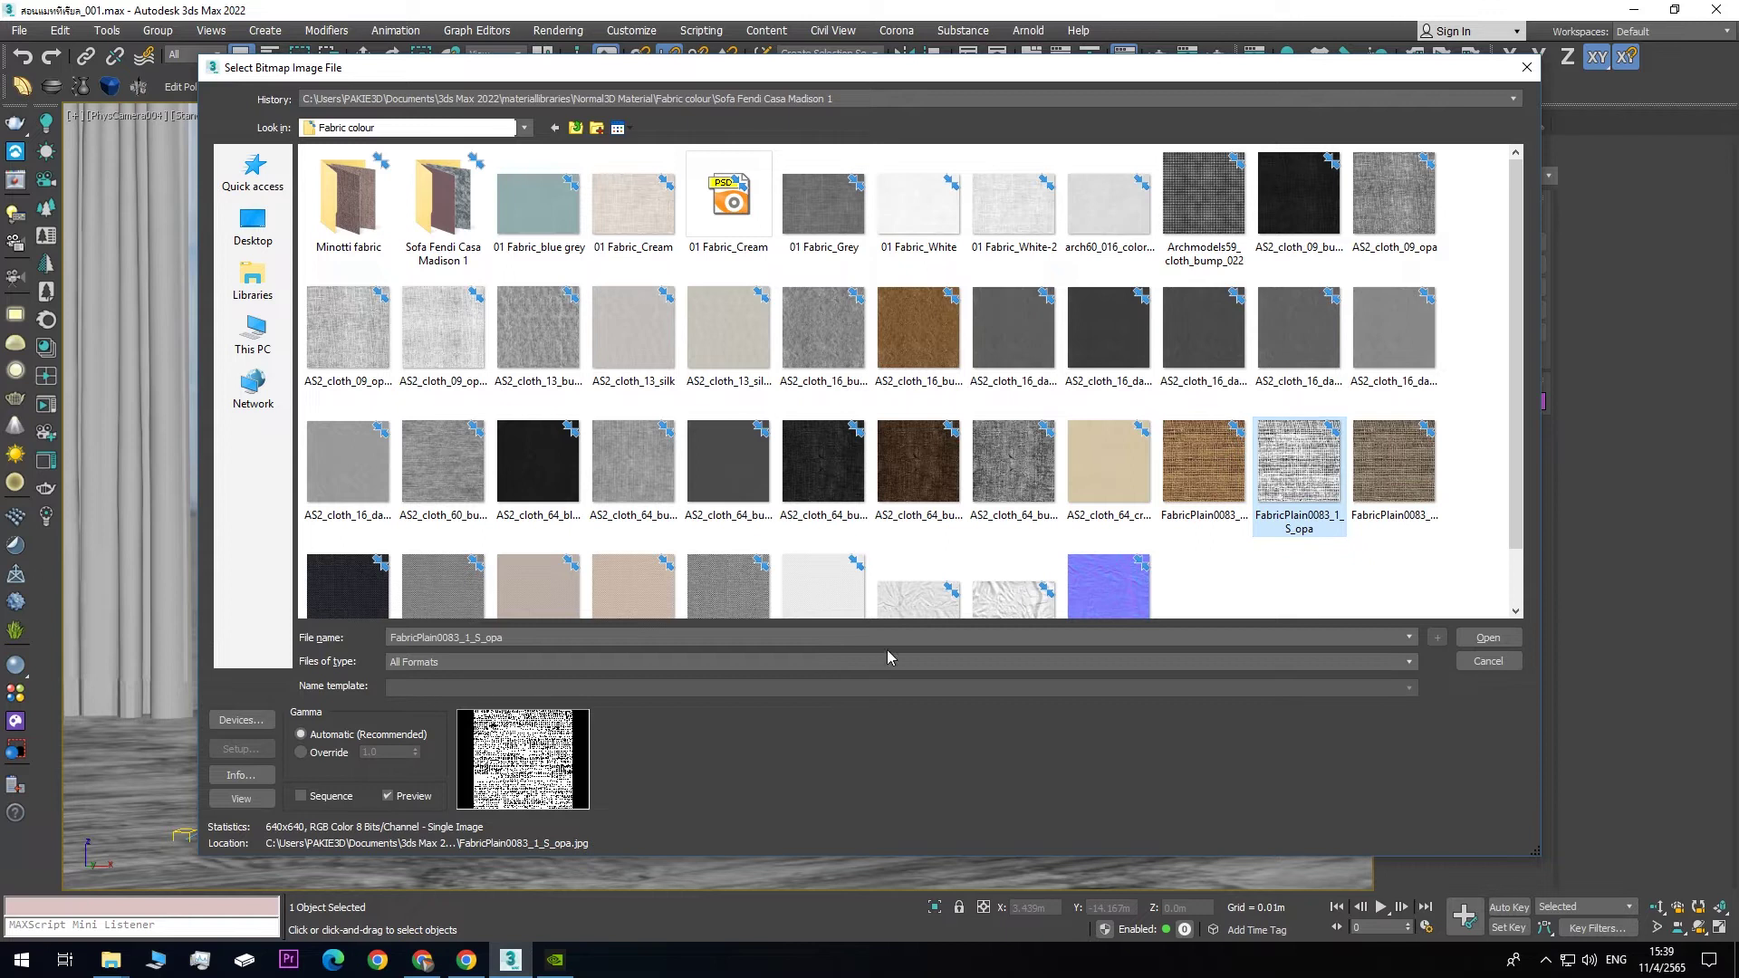
left_click(243, 801)
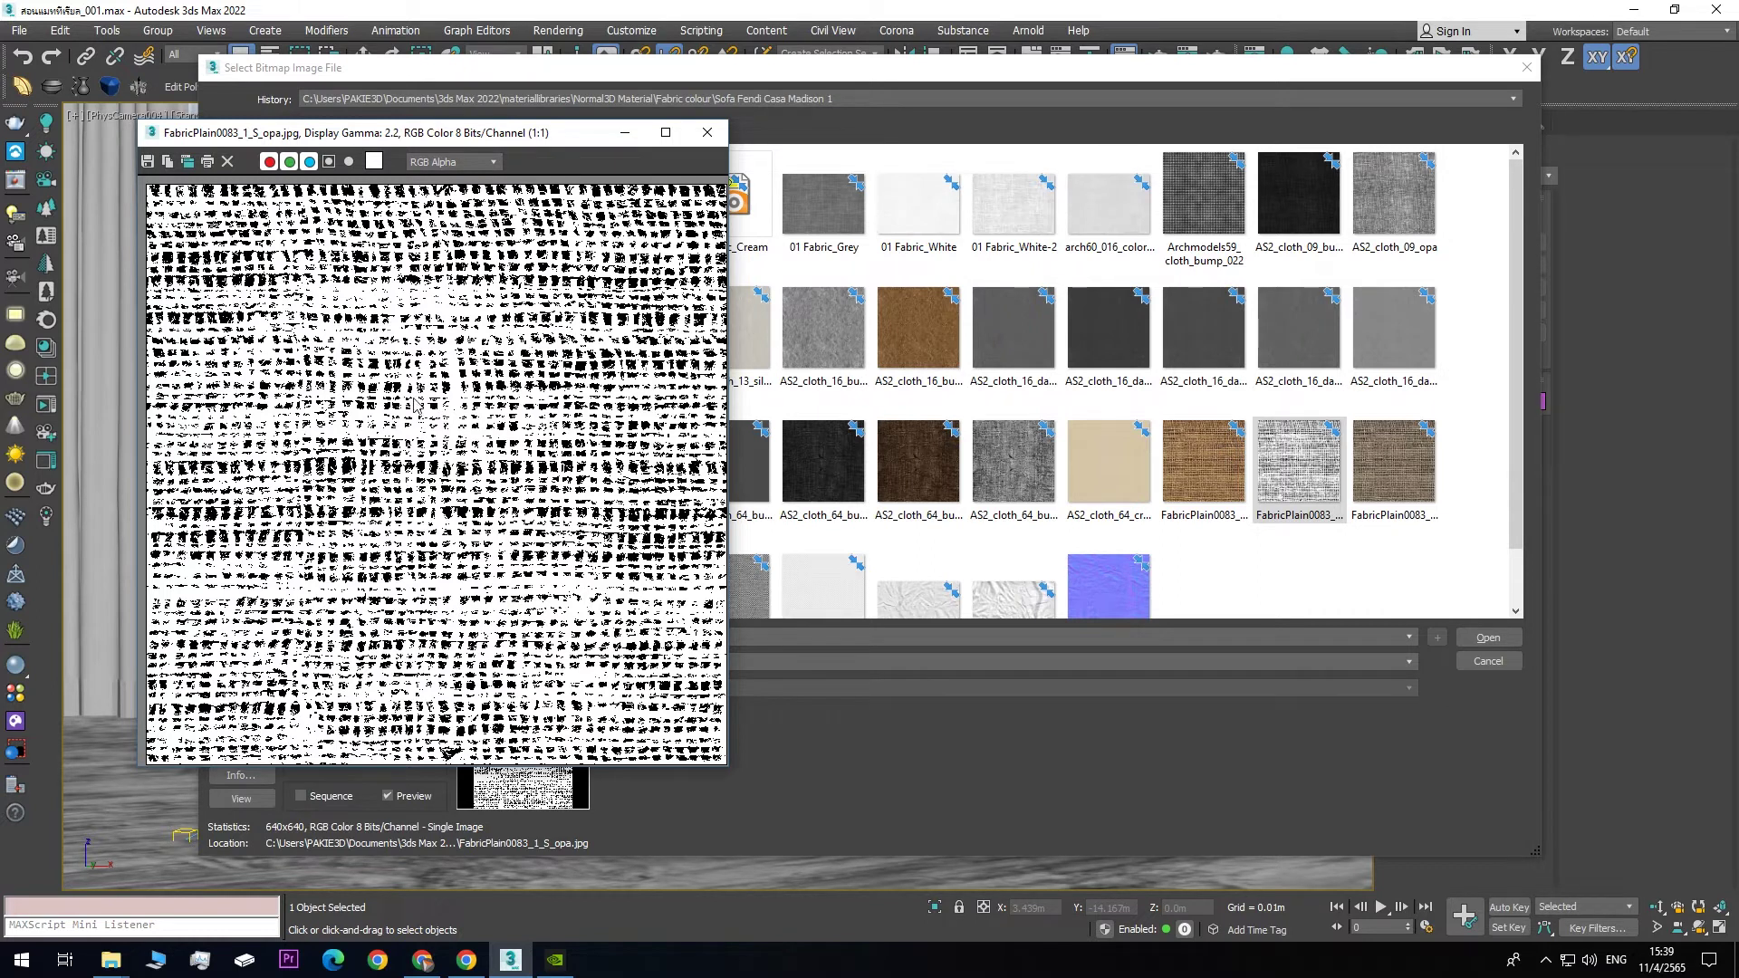
left_click(707, 132)
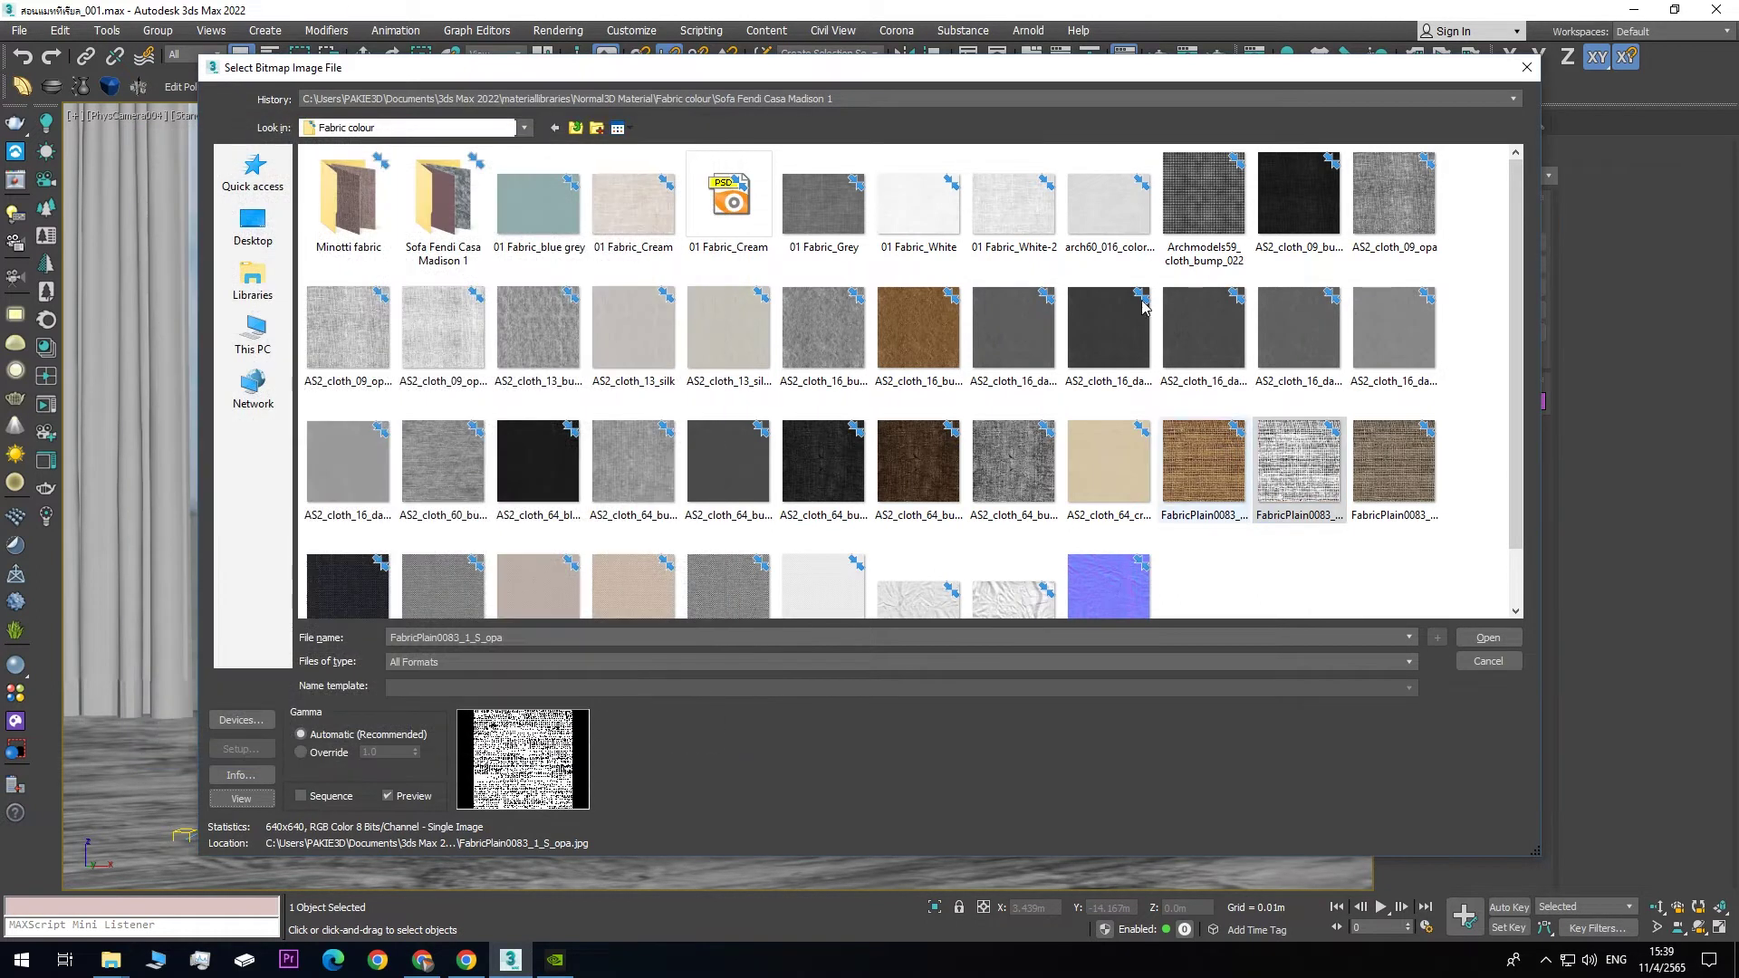
left_click_drag(998, 80, 942, 52)
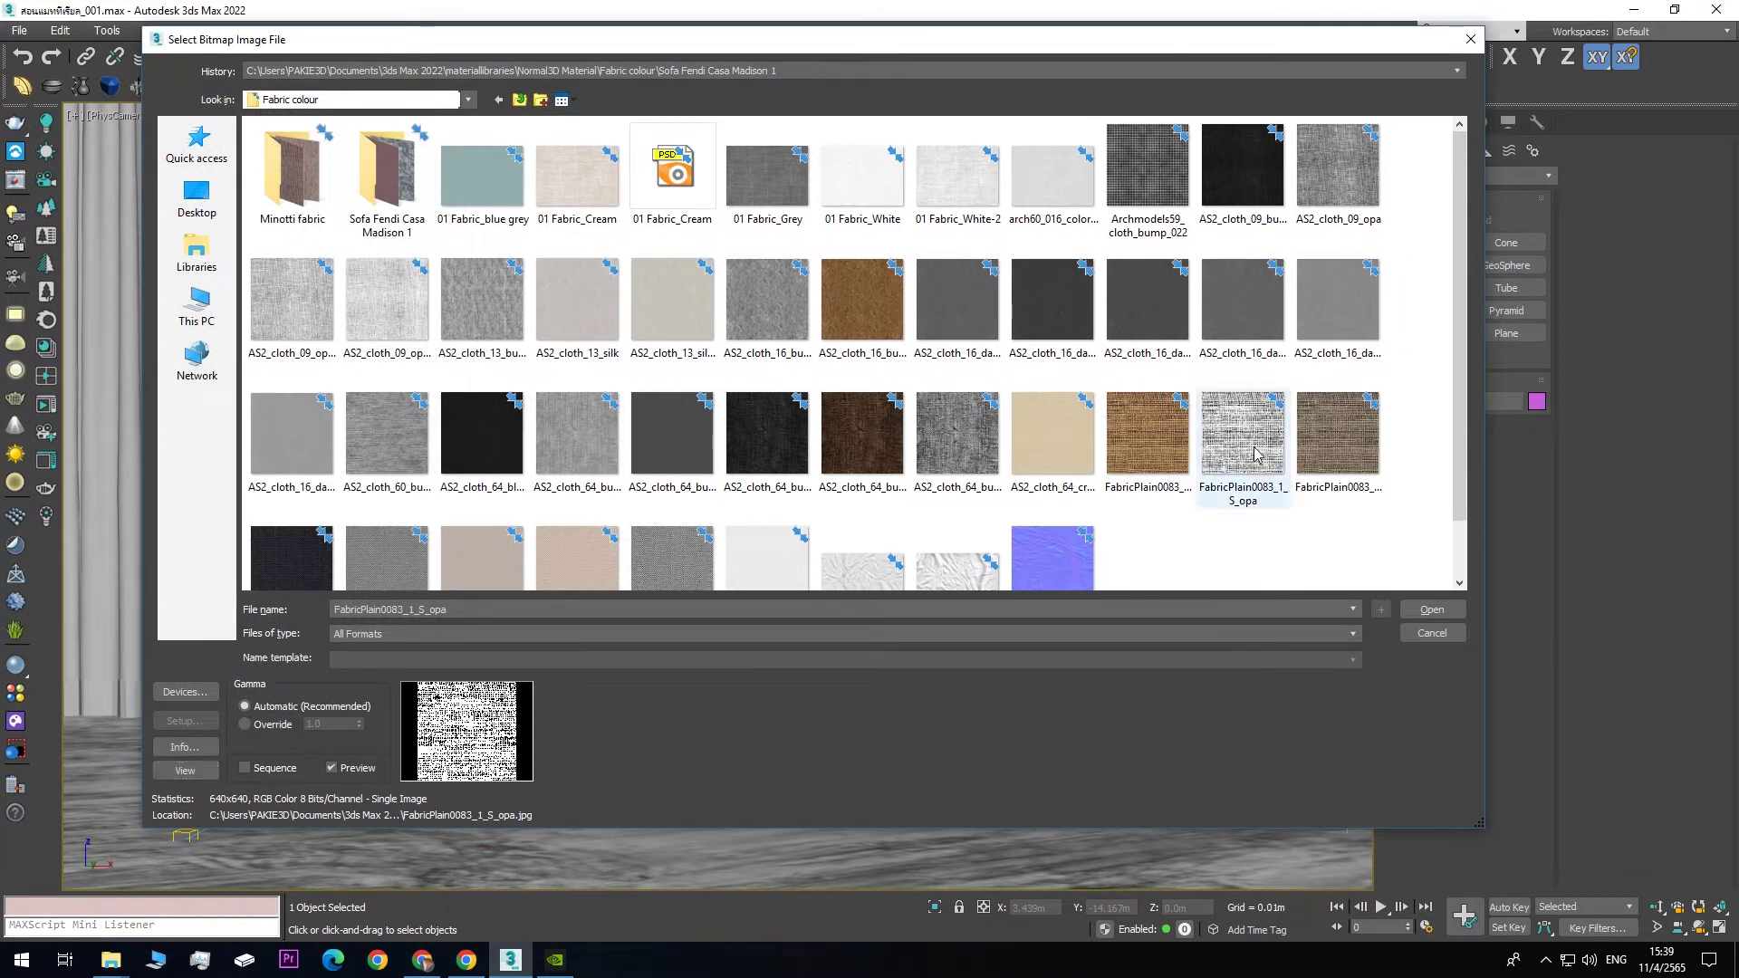
double_click(1252, 450)
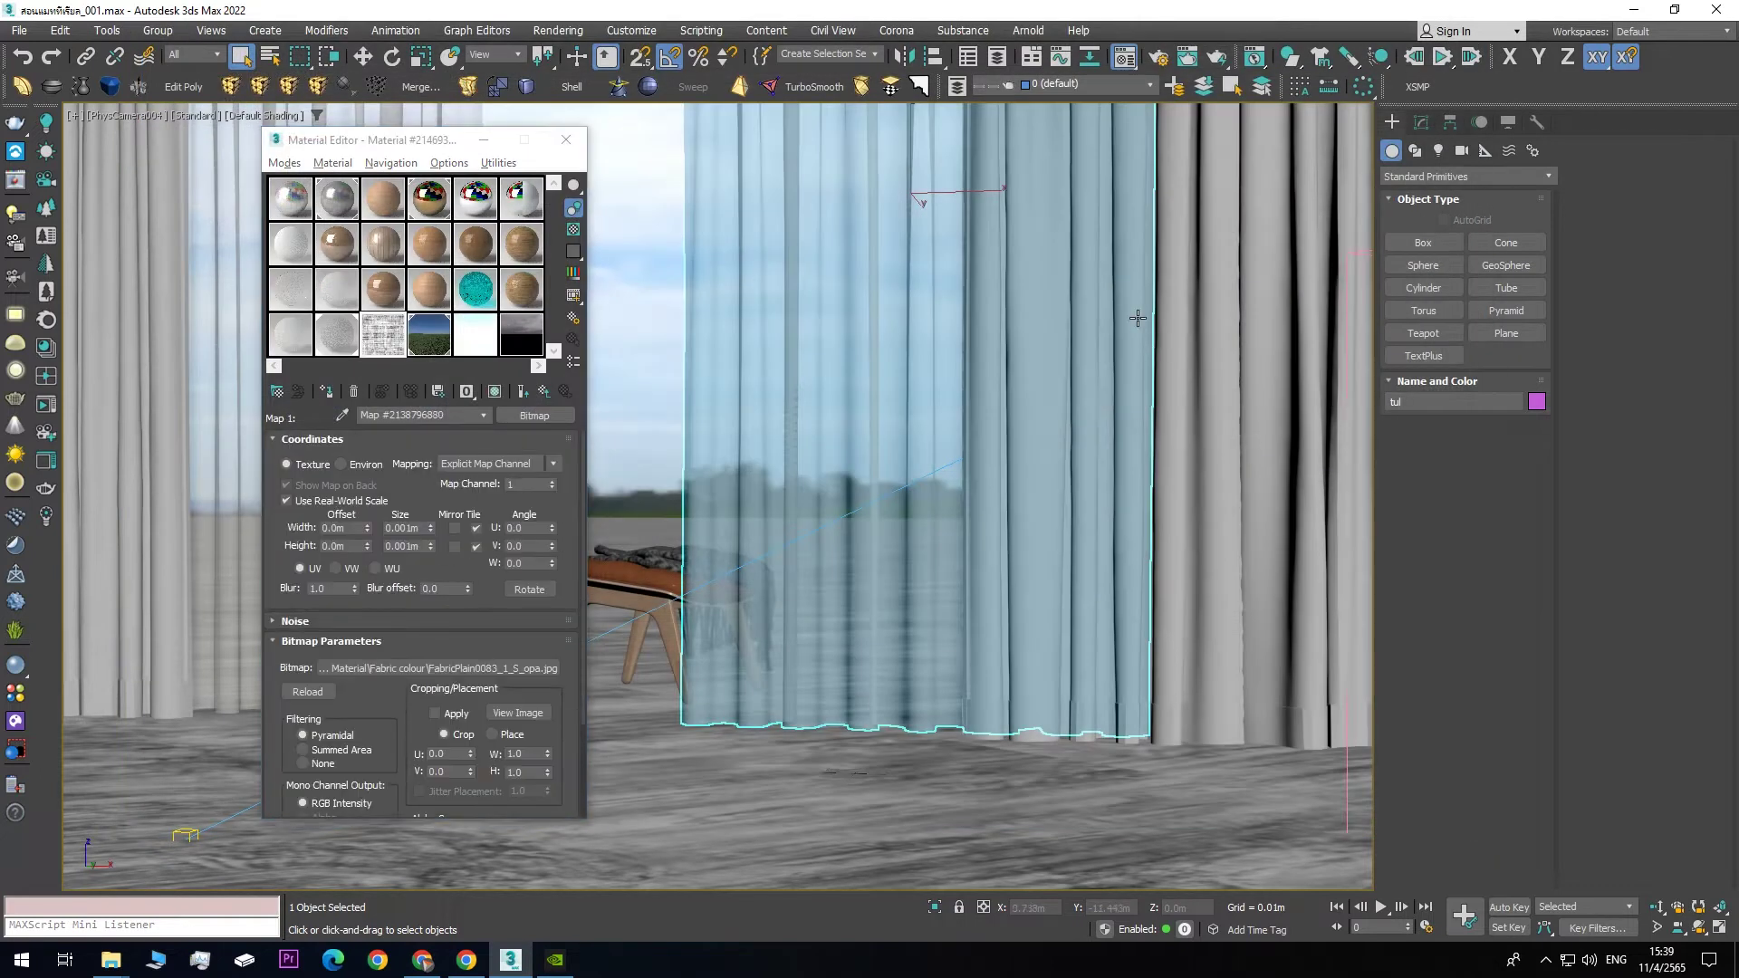
- Turn off real-world scale for the fabric bitmap and set its U and V tiling to 2
left_click_drag(404, 141, 461, 150)
left_click(322, 496)
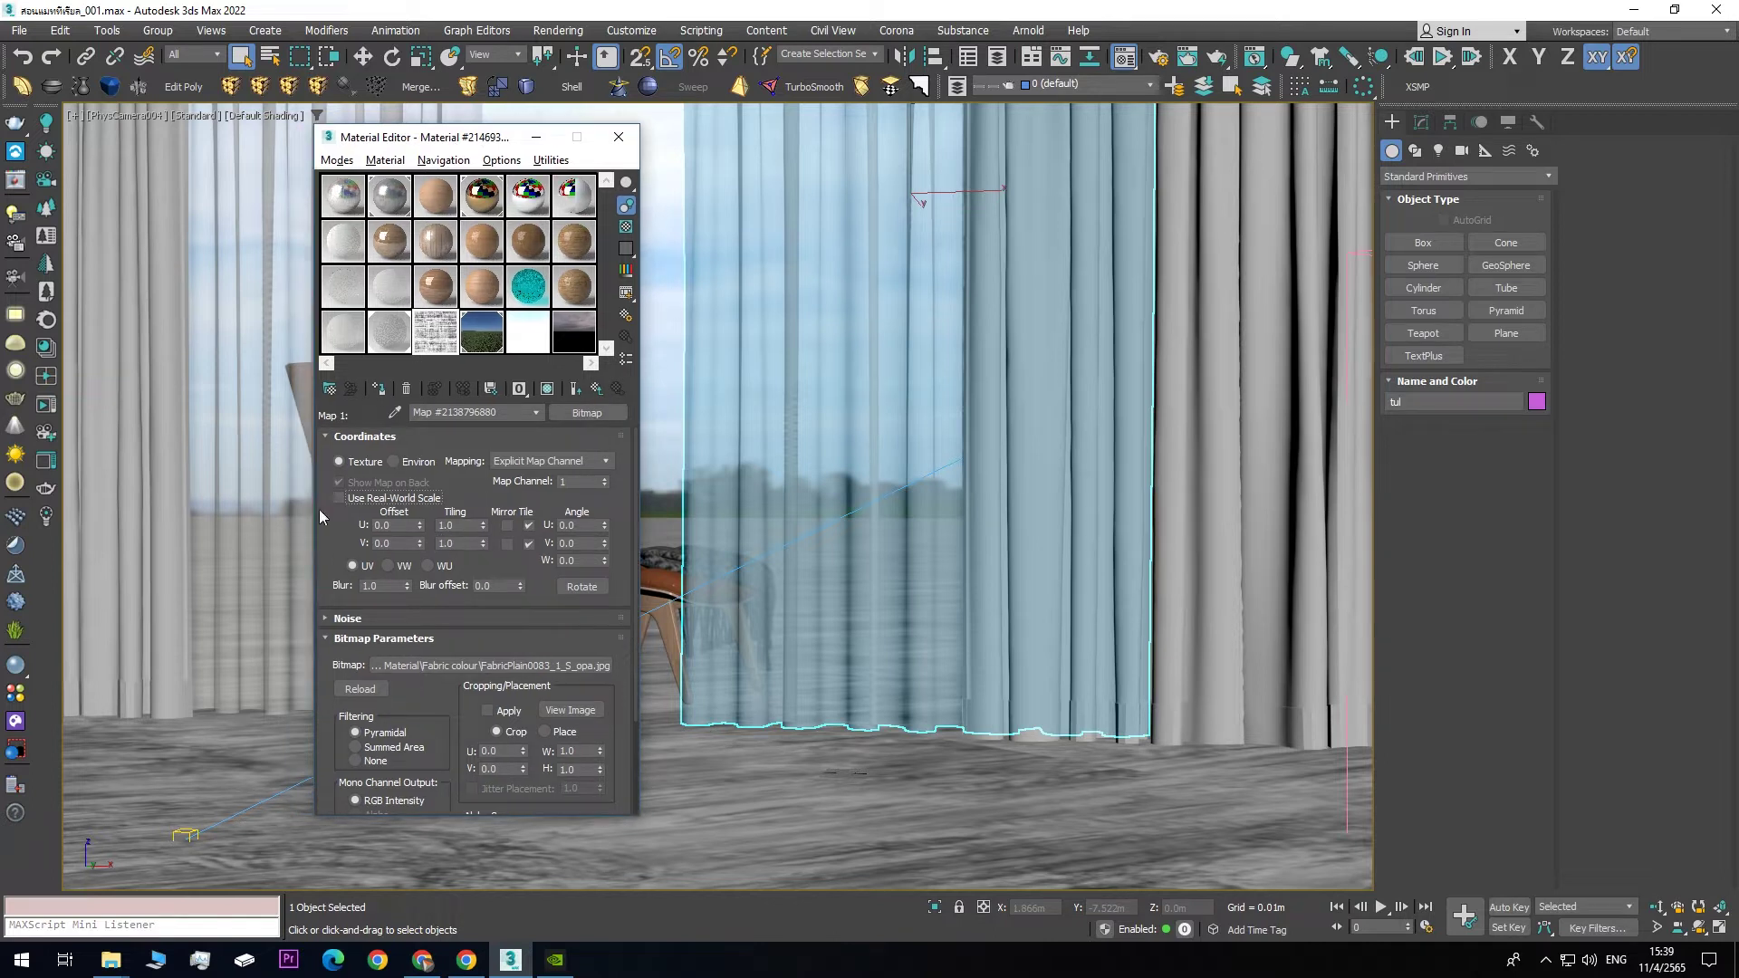
double_click(462, 526)
type("2")
key("Tab")
type("2")
key("Return")
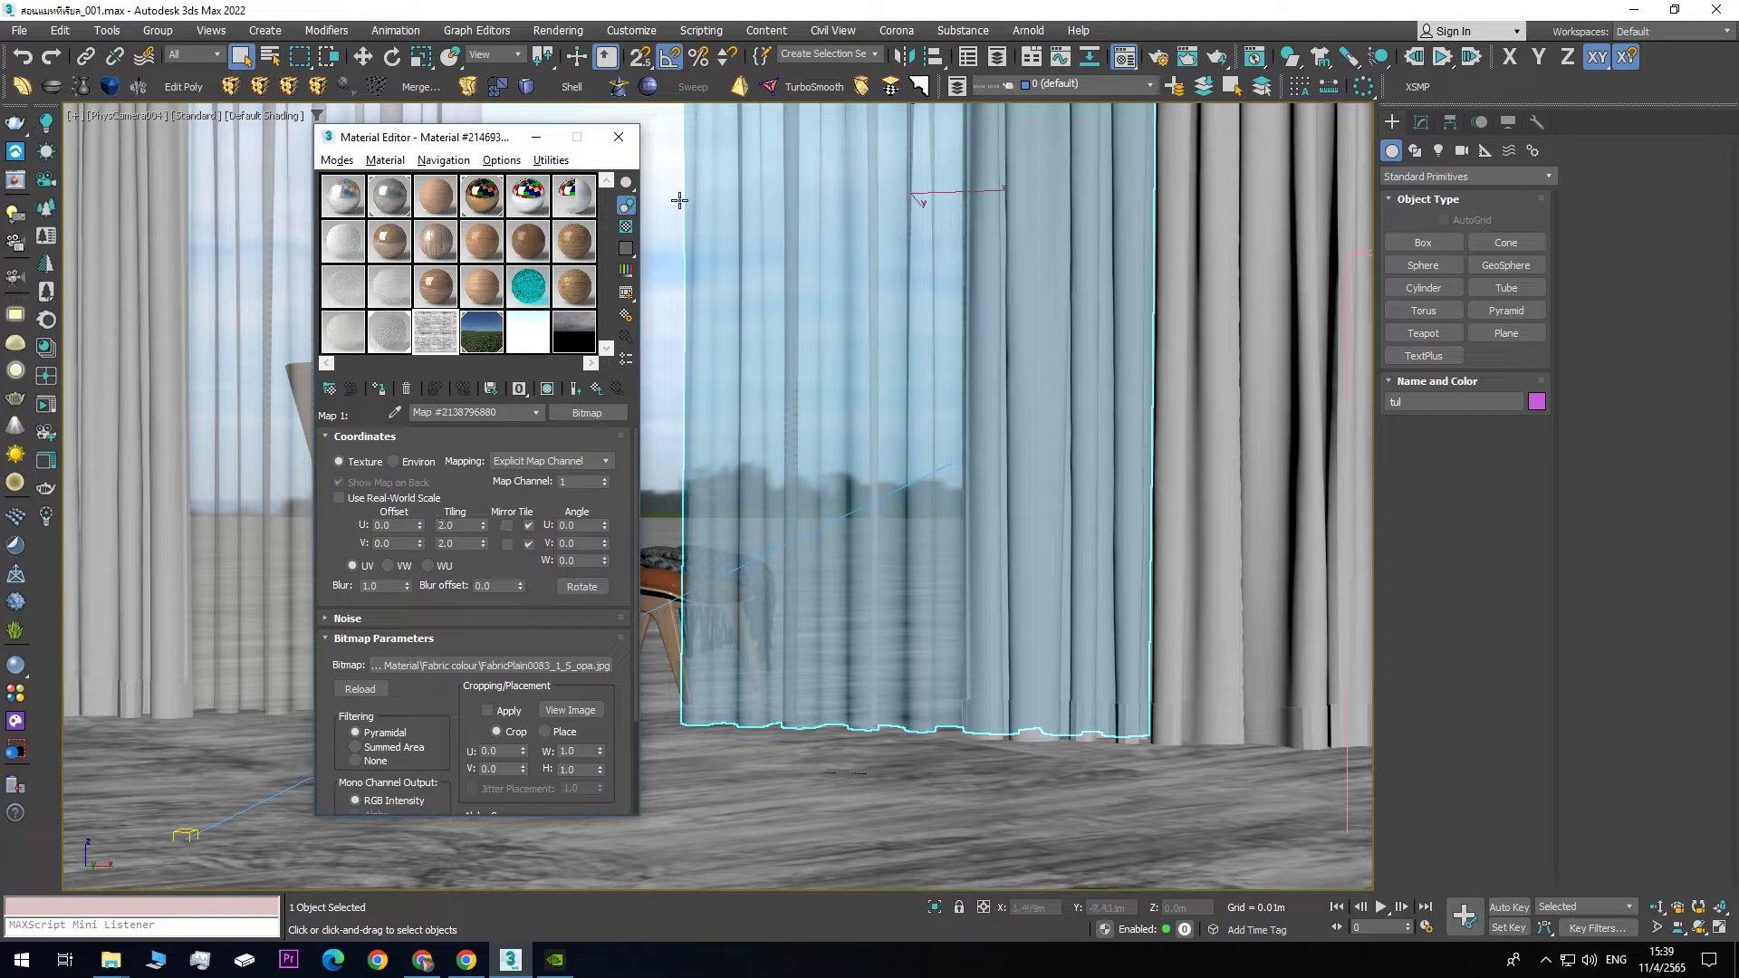
- Enlarge the fabric bitmap's sample preview and place it clear of the curtains beside the material editor
left_click_drag(474, 147, 358, 158)
double_click(319, 342)
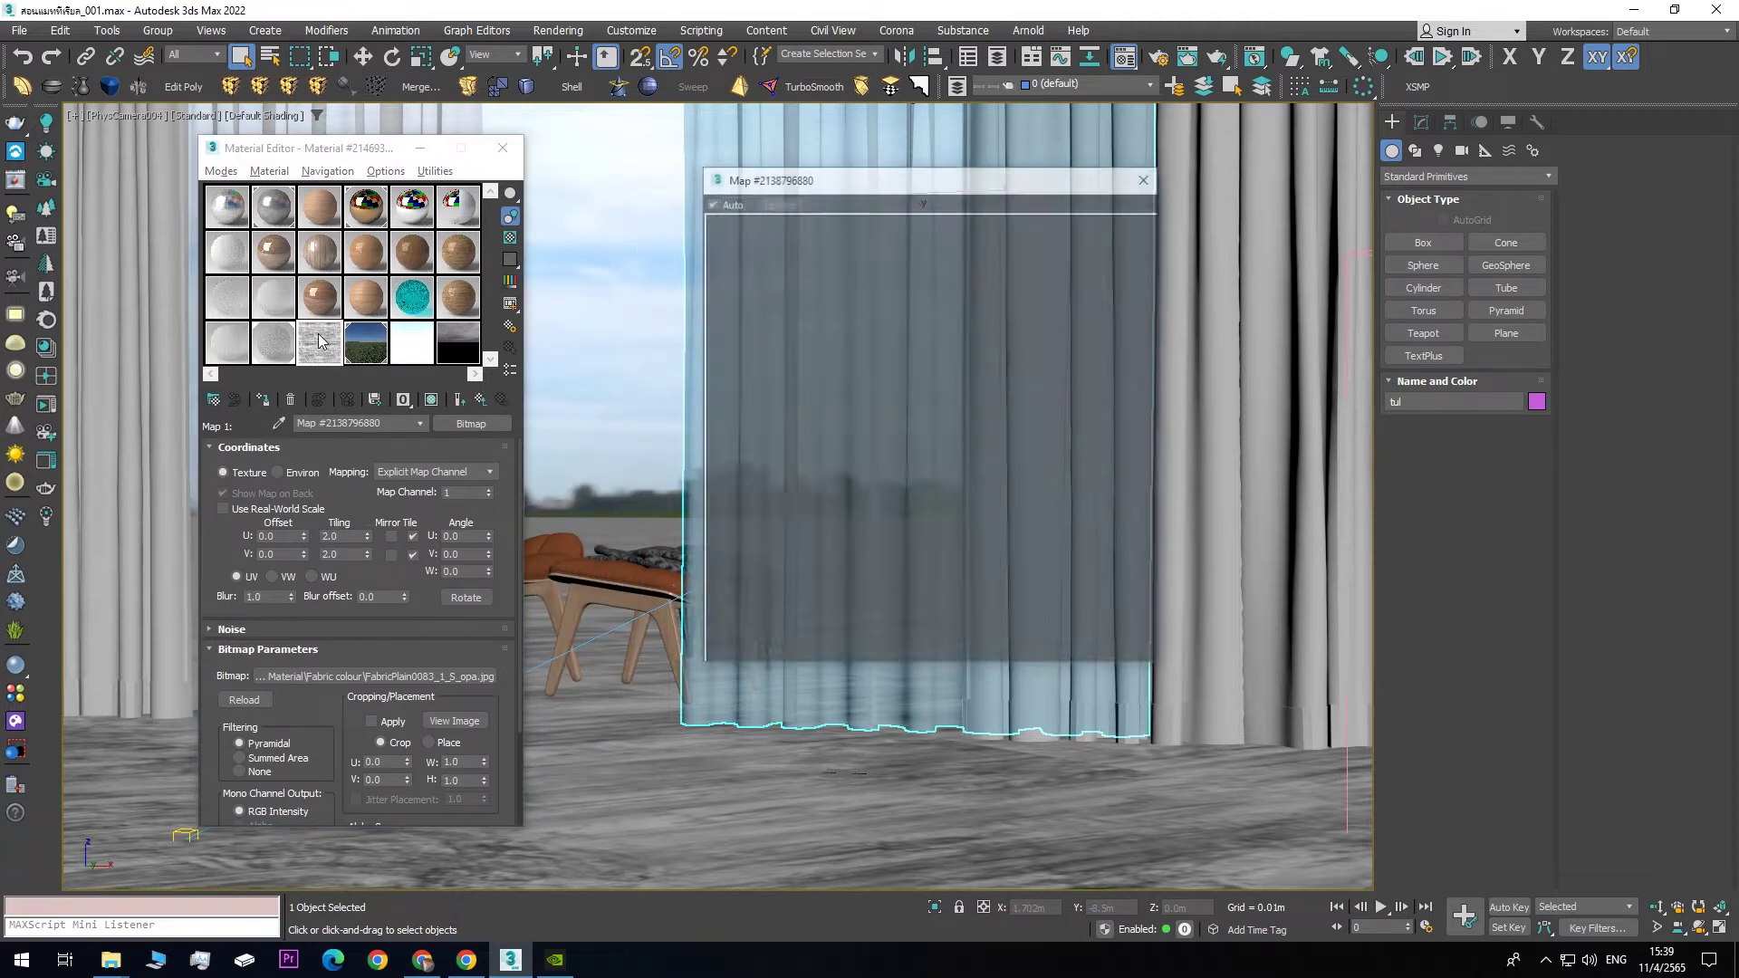
left_click_drag(1028, 180, 1423, 221)
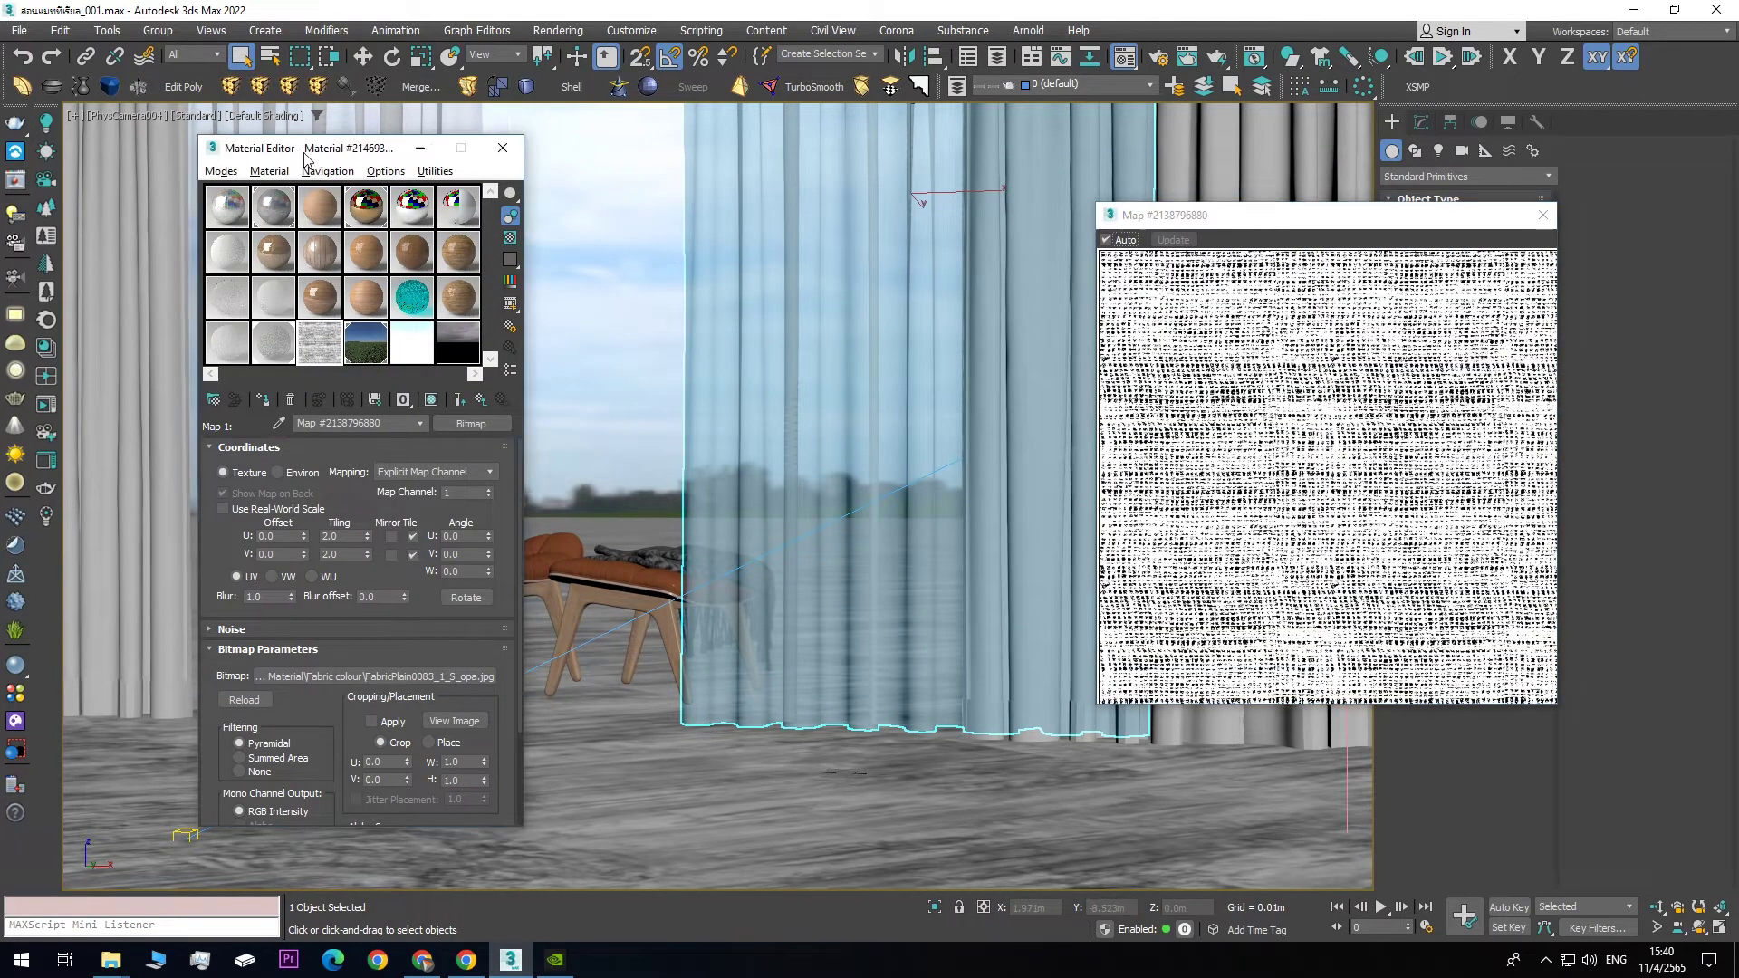
left_click_drag(304, 155, 242, 160)
- Select both sheer curtains, assign the material to them and show the fabric bitmap in the viewport
left_click(428, 119)
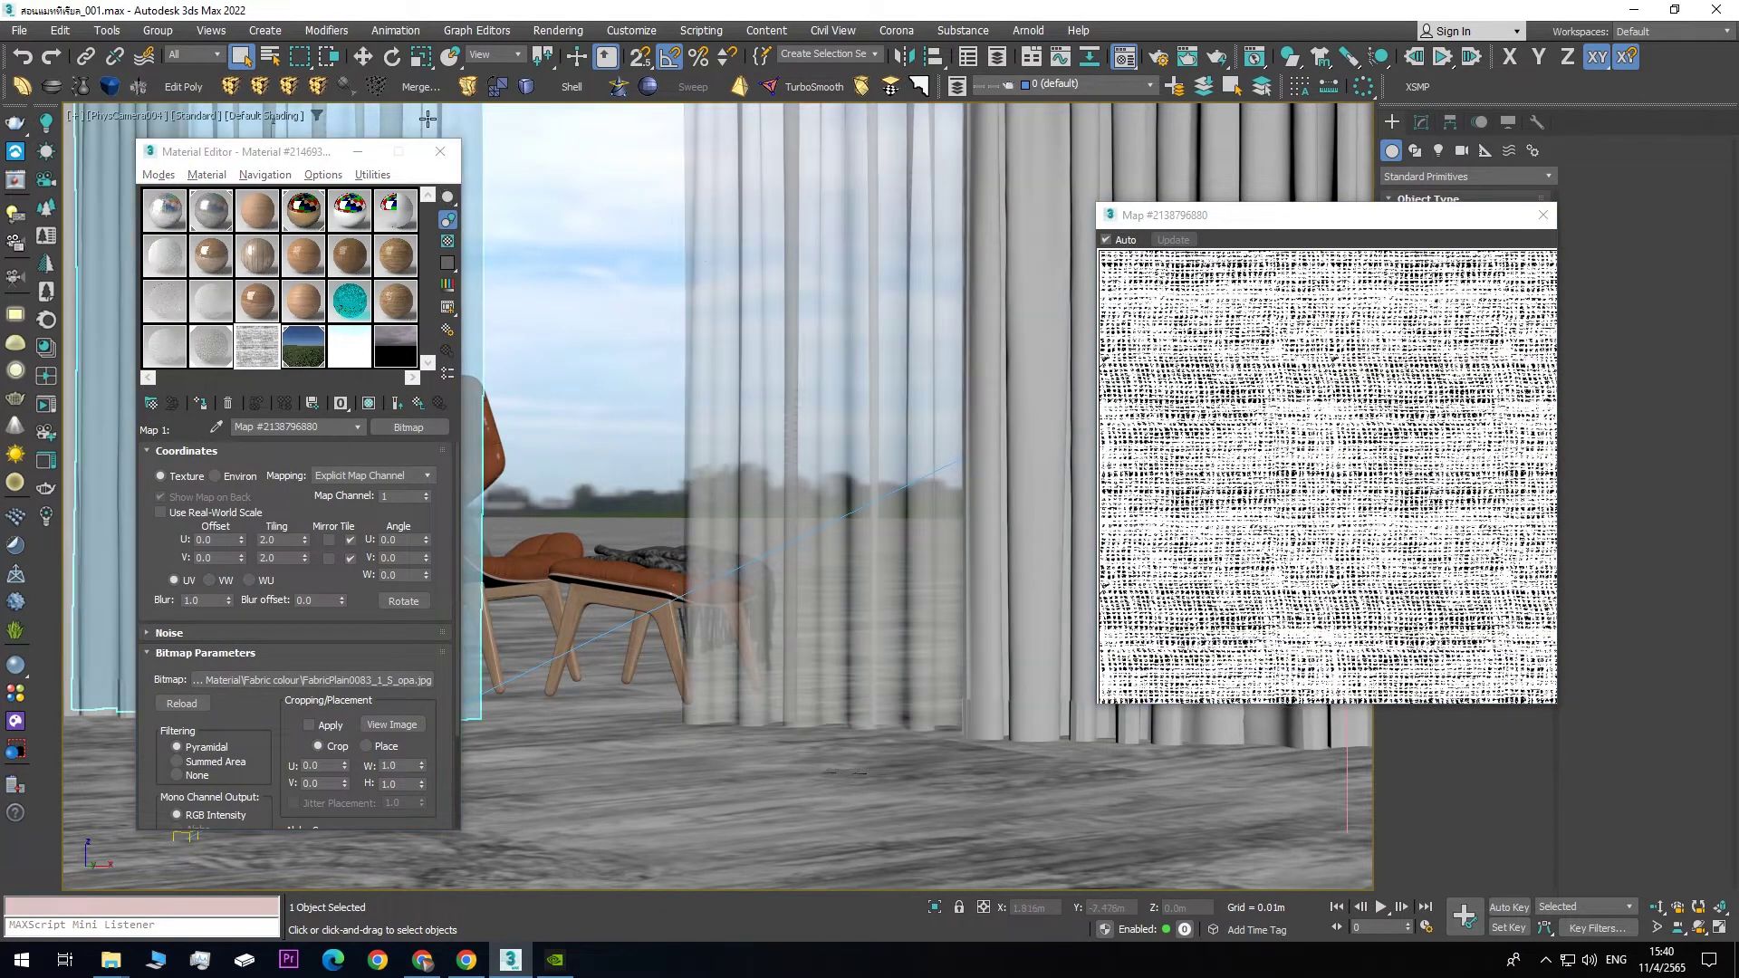
left_click(706, 253, "ctrl")
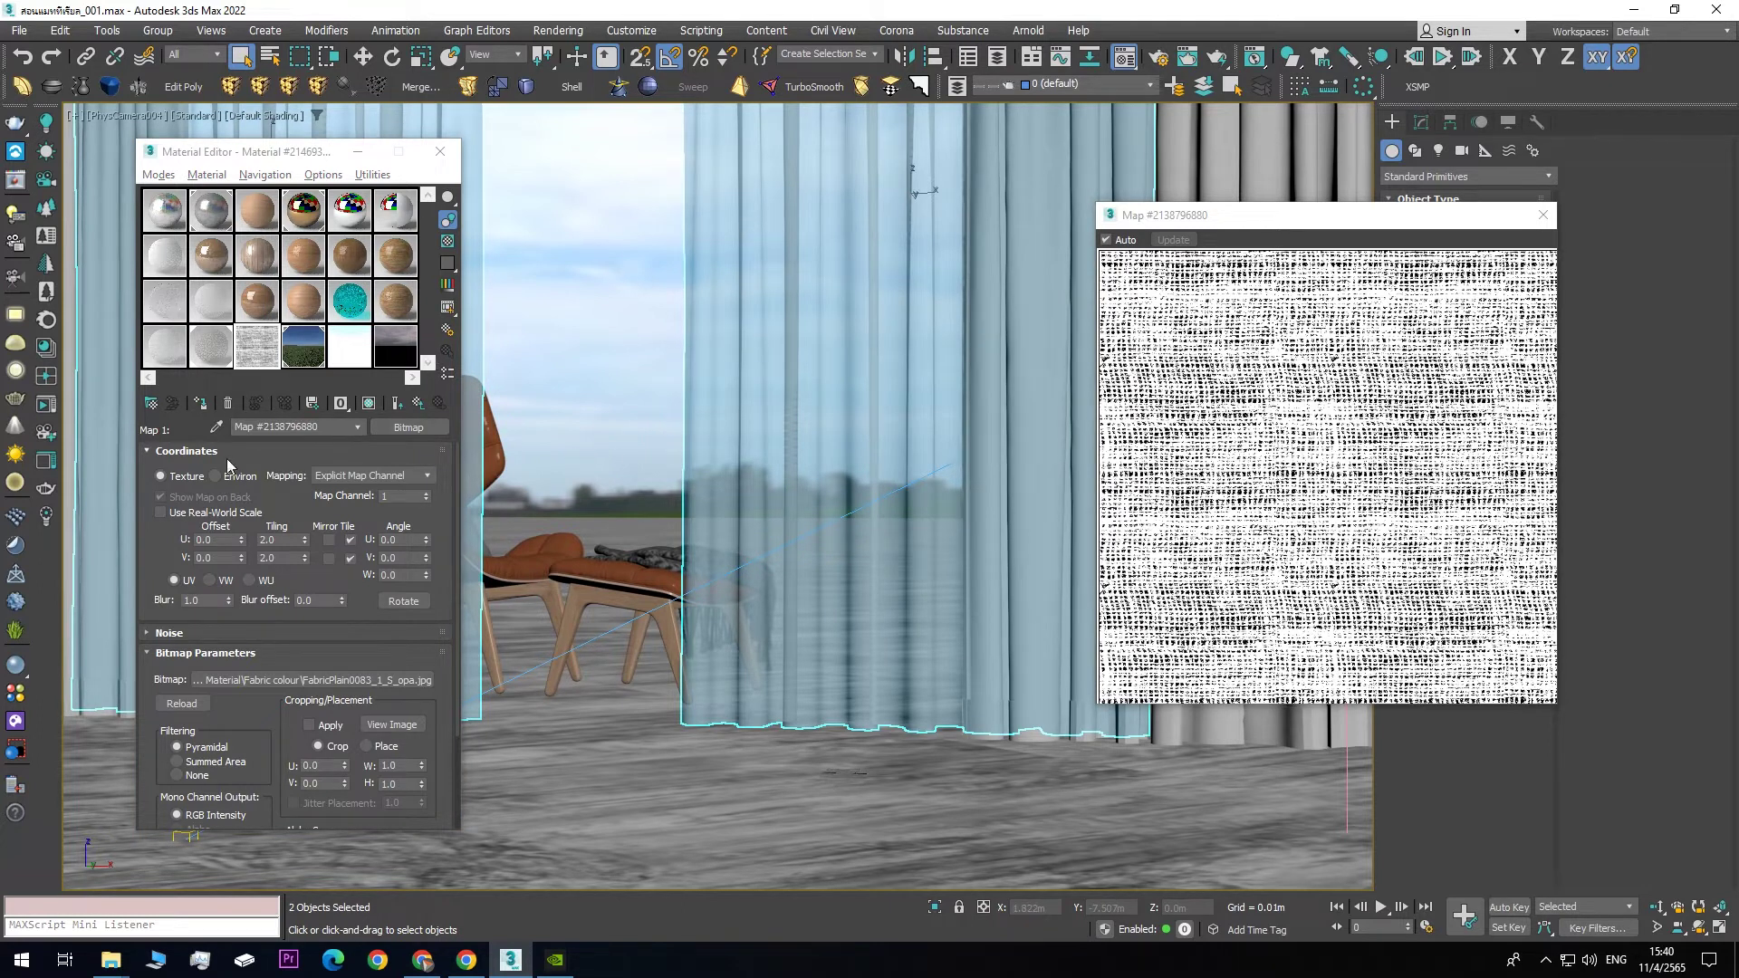
left_click(201, 404)
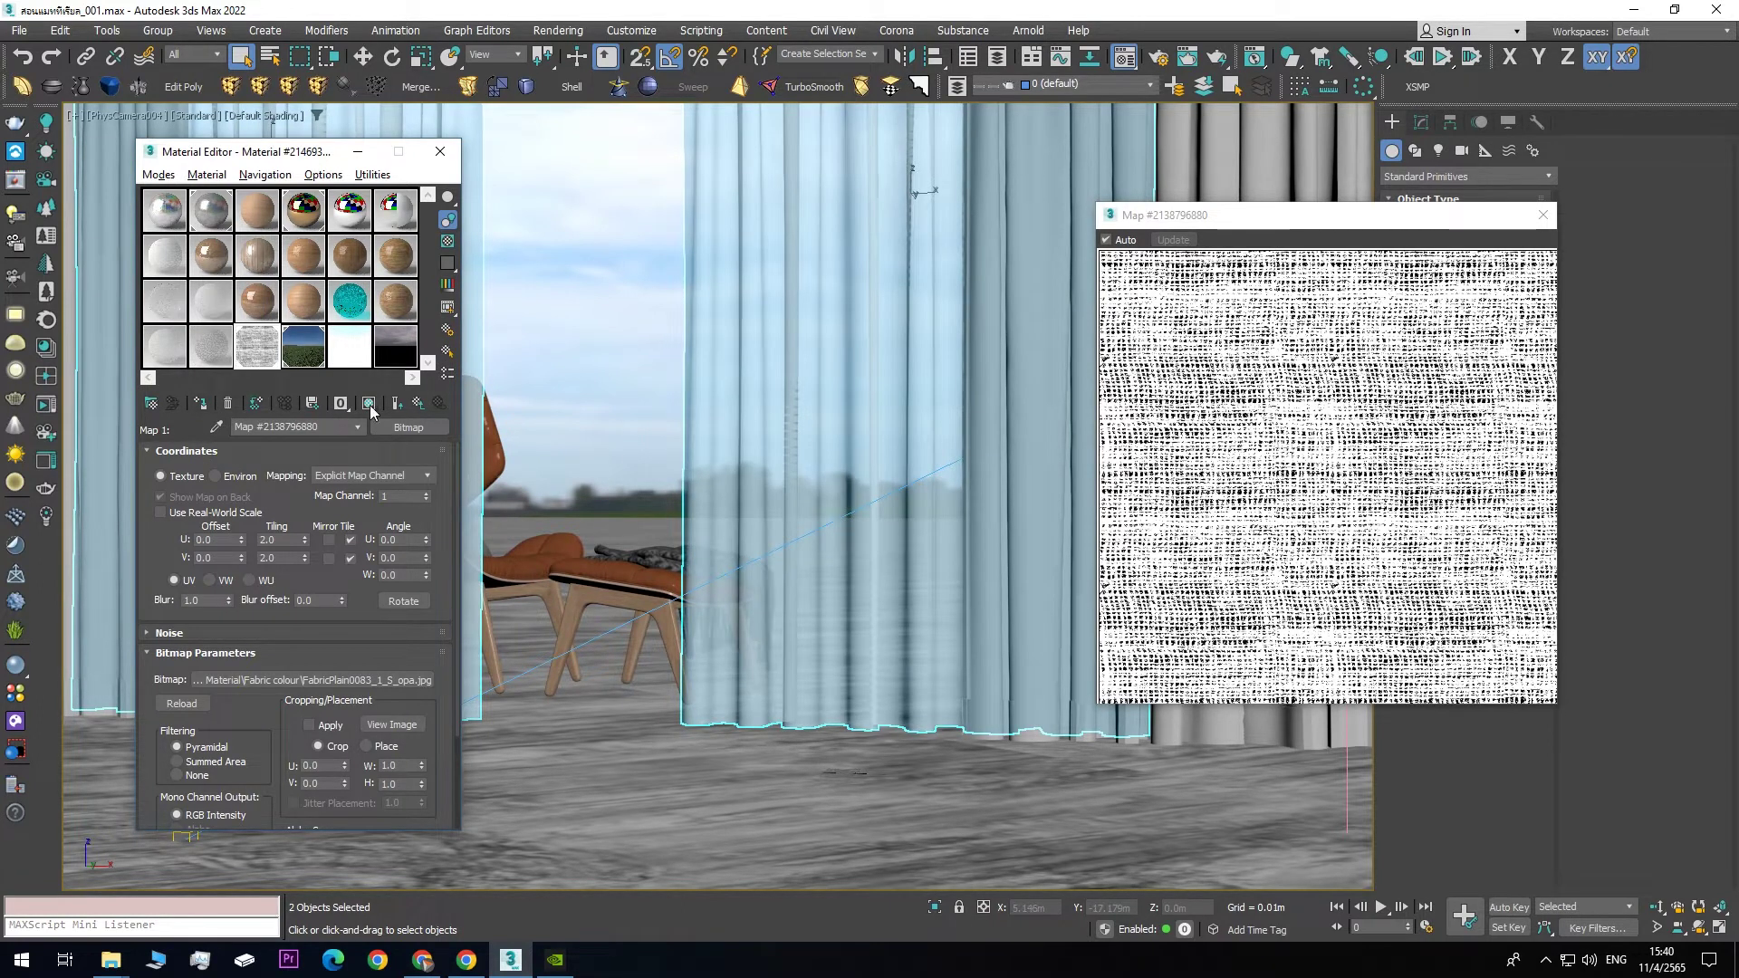
left_click(371, 406)
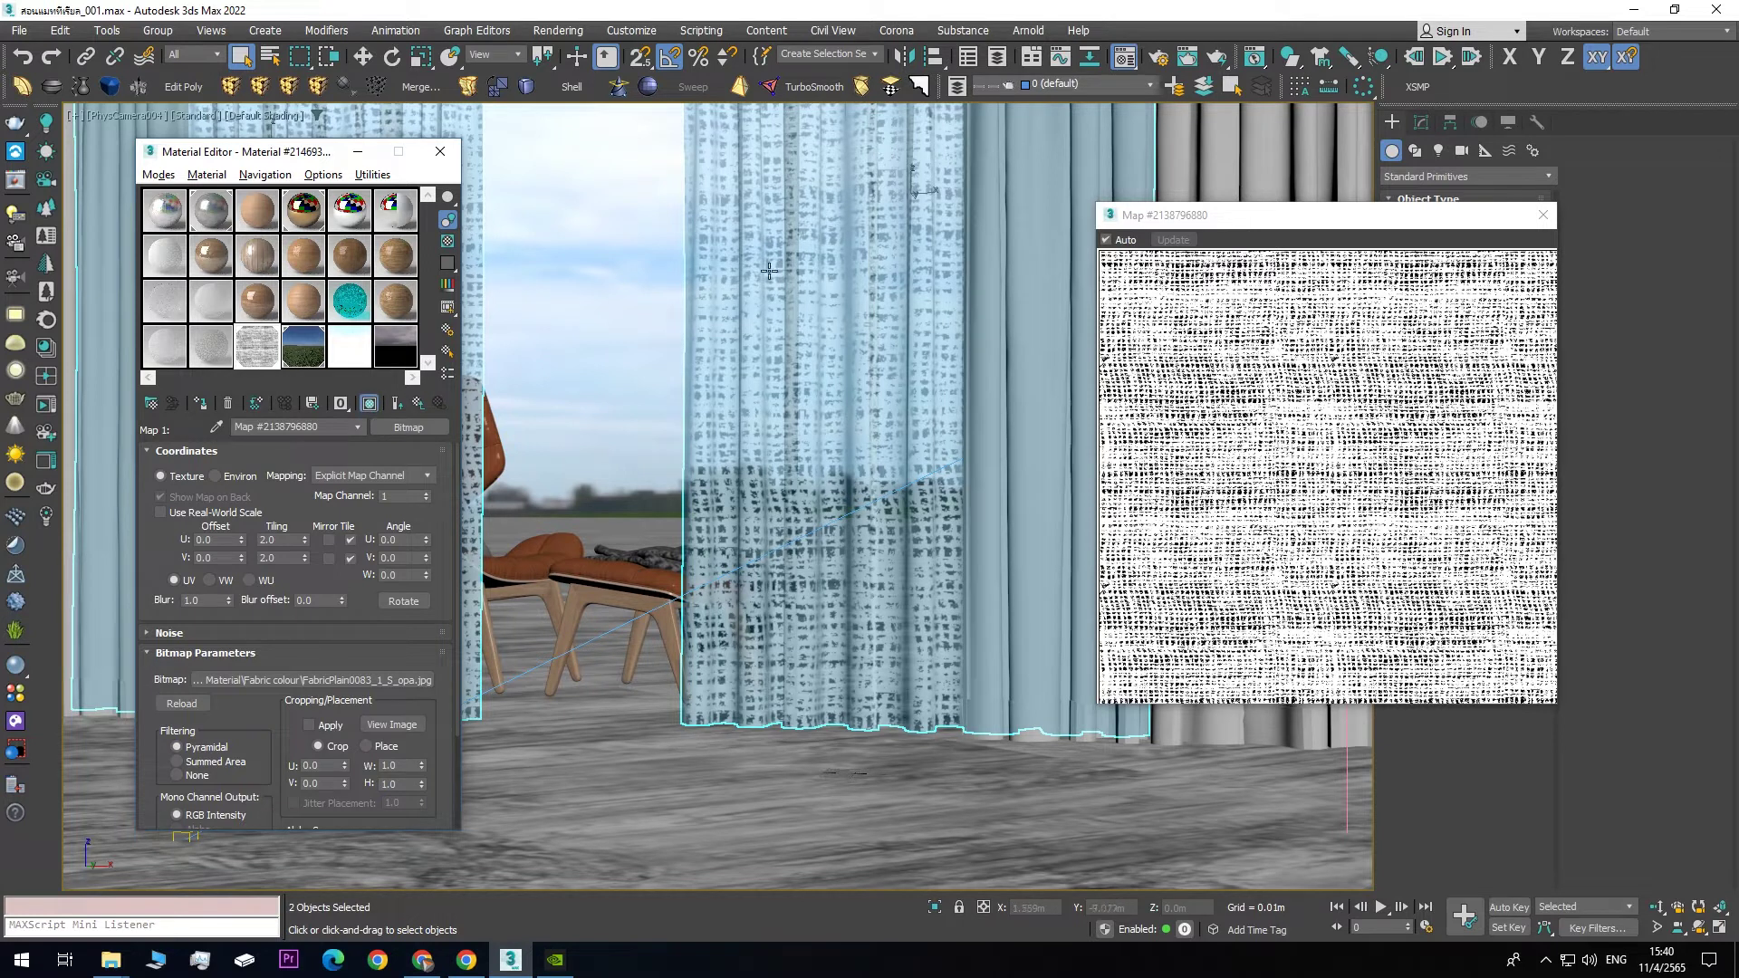
- Set the fabric bitmap's U and V tiling to 3 and return to the Falloff parameters
left_click_drag(1313, 217, 1265, 337)
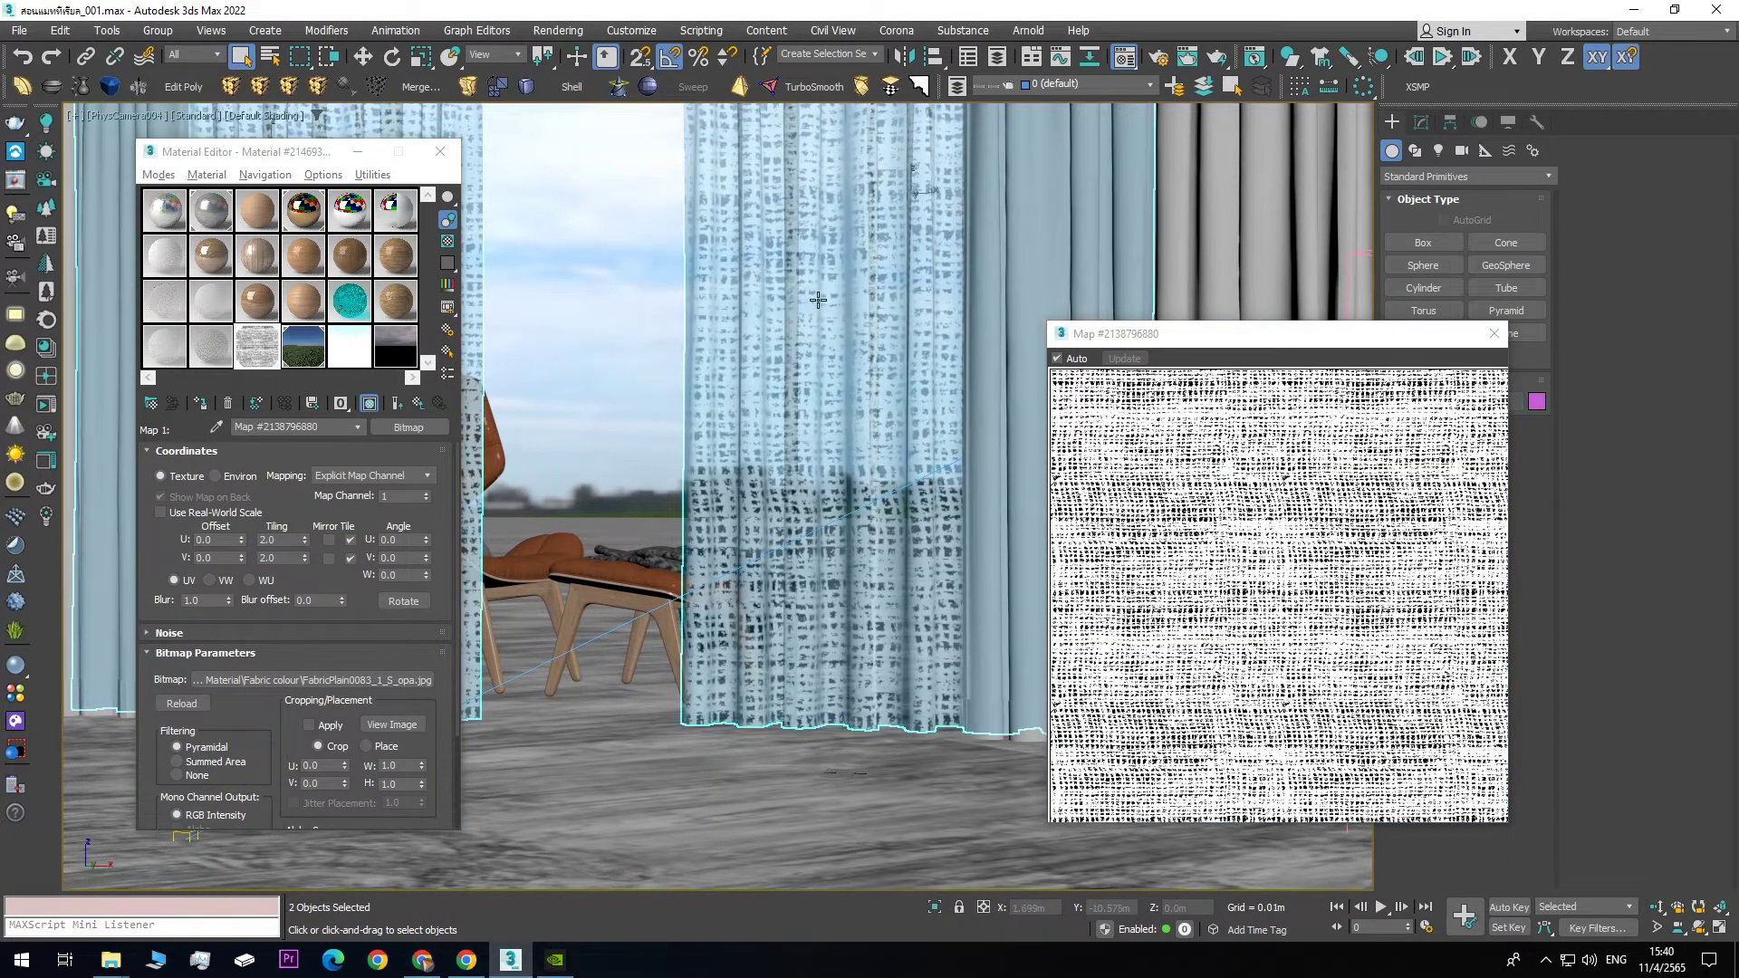
left_click(294, 541)
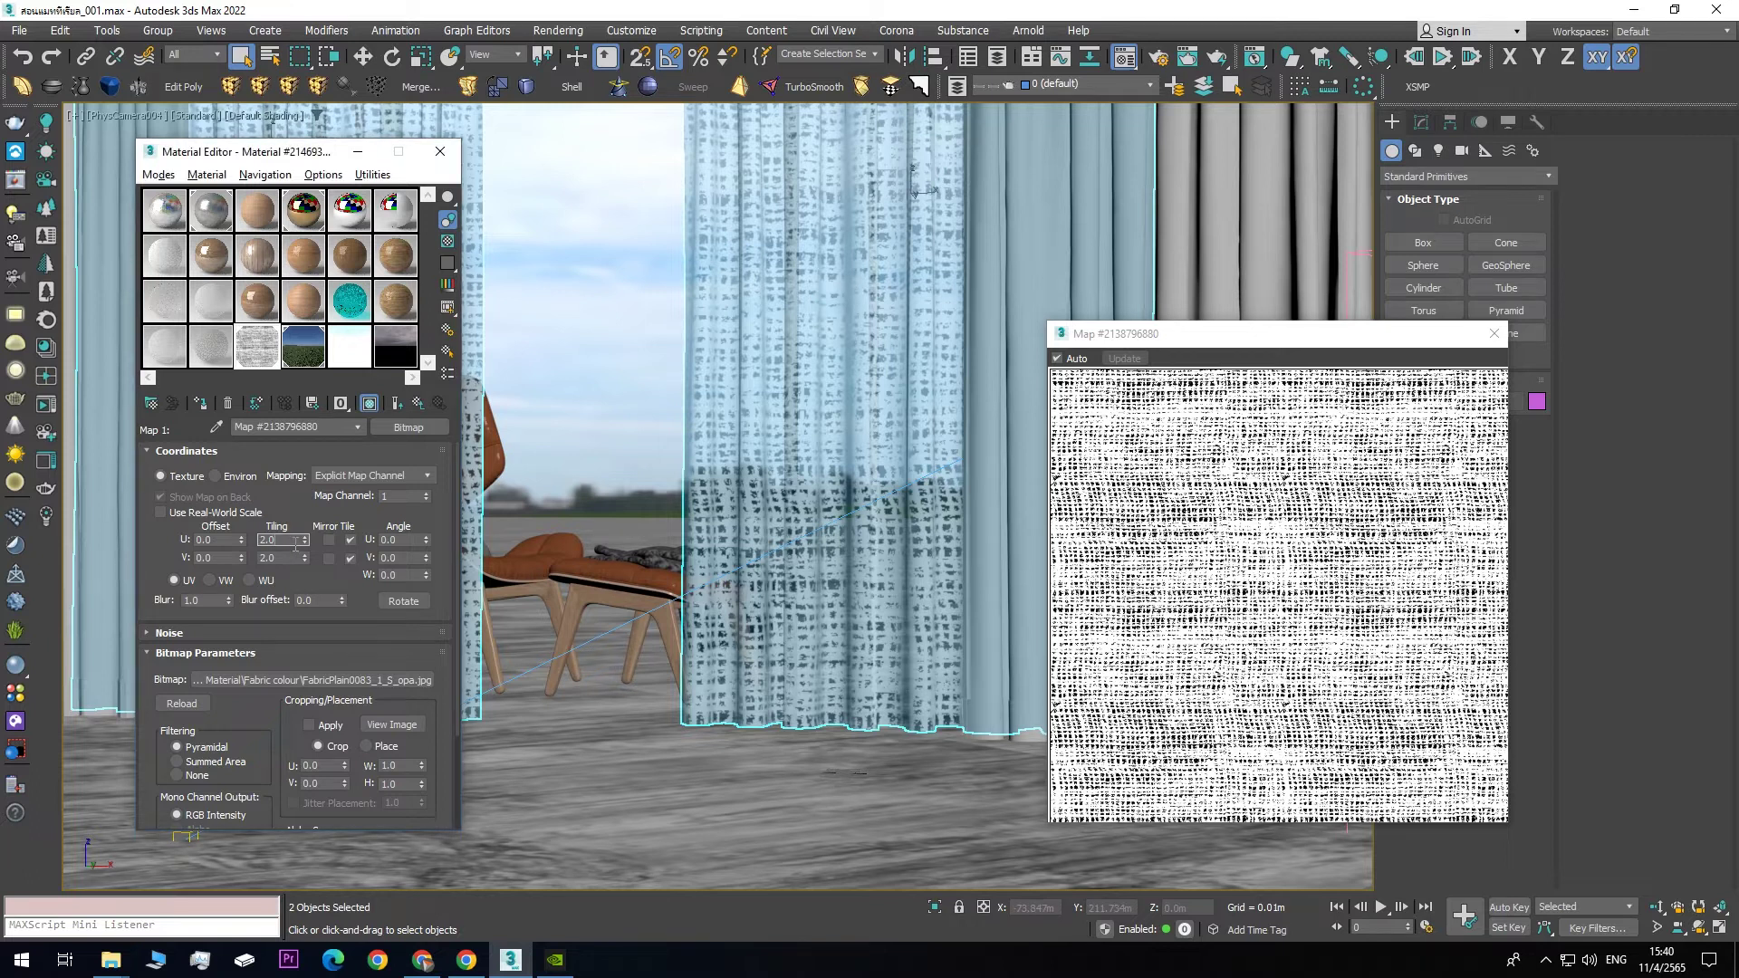
key("Tab")
key("Tab")
type("3")
key("Return")
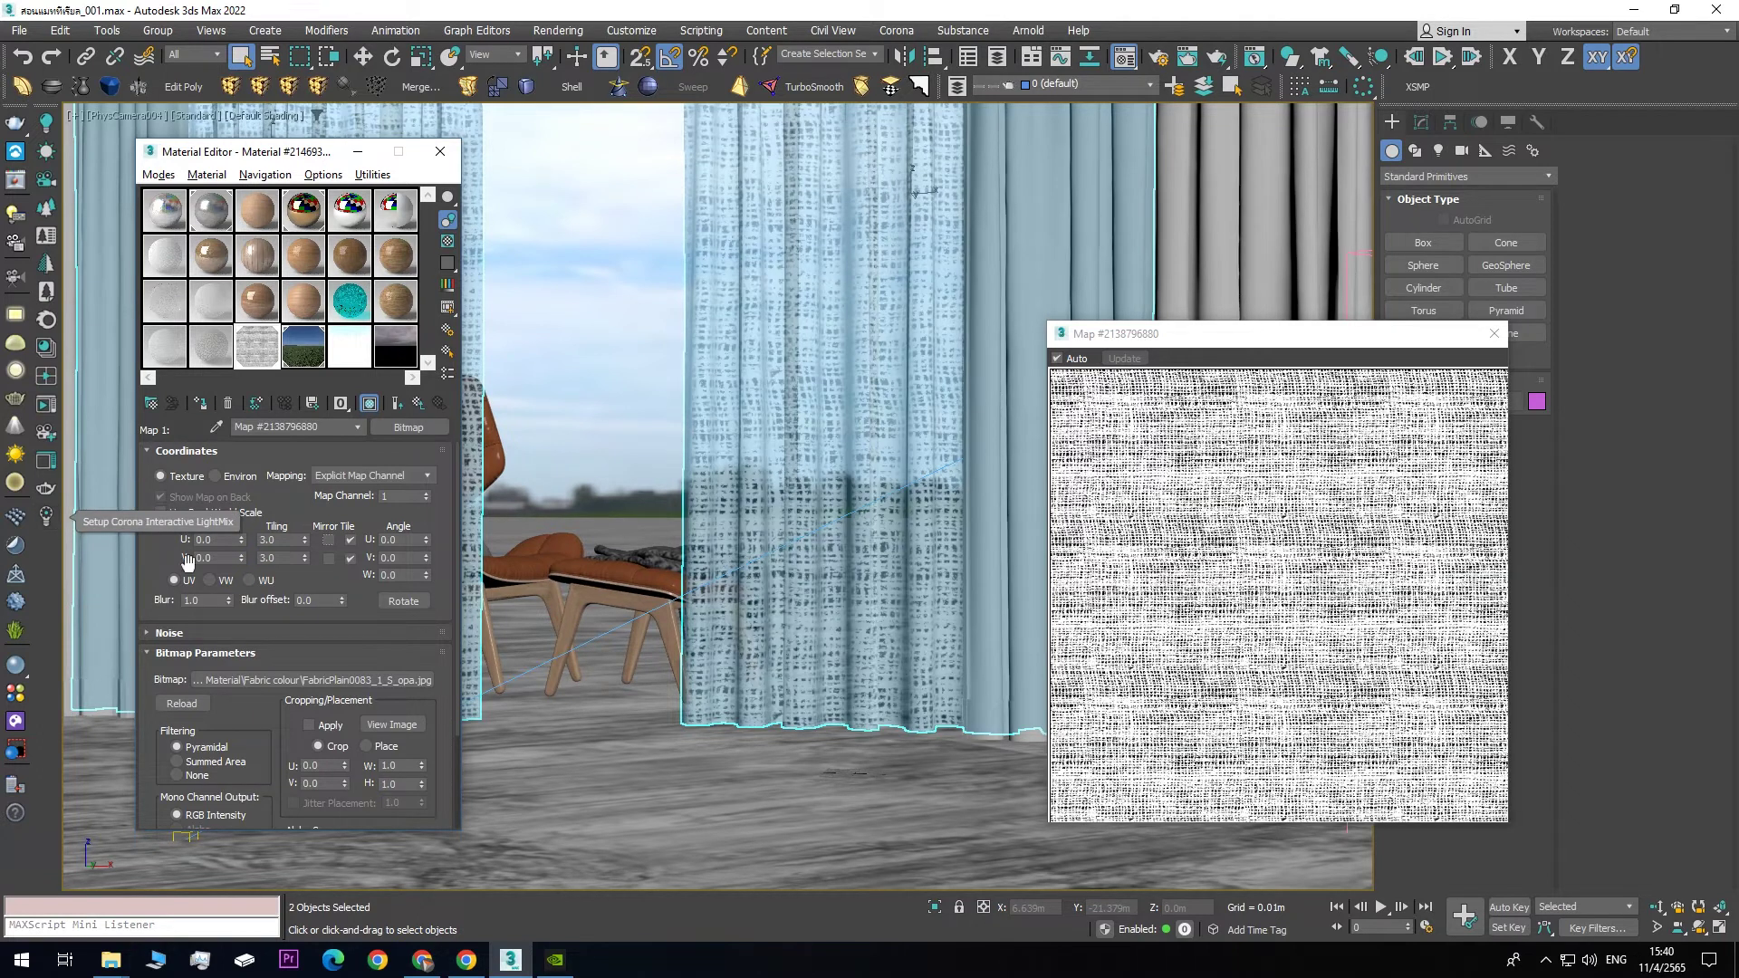
left_click_drag(271, 151, 607, 121)
left_click(695, 372)
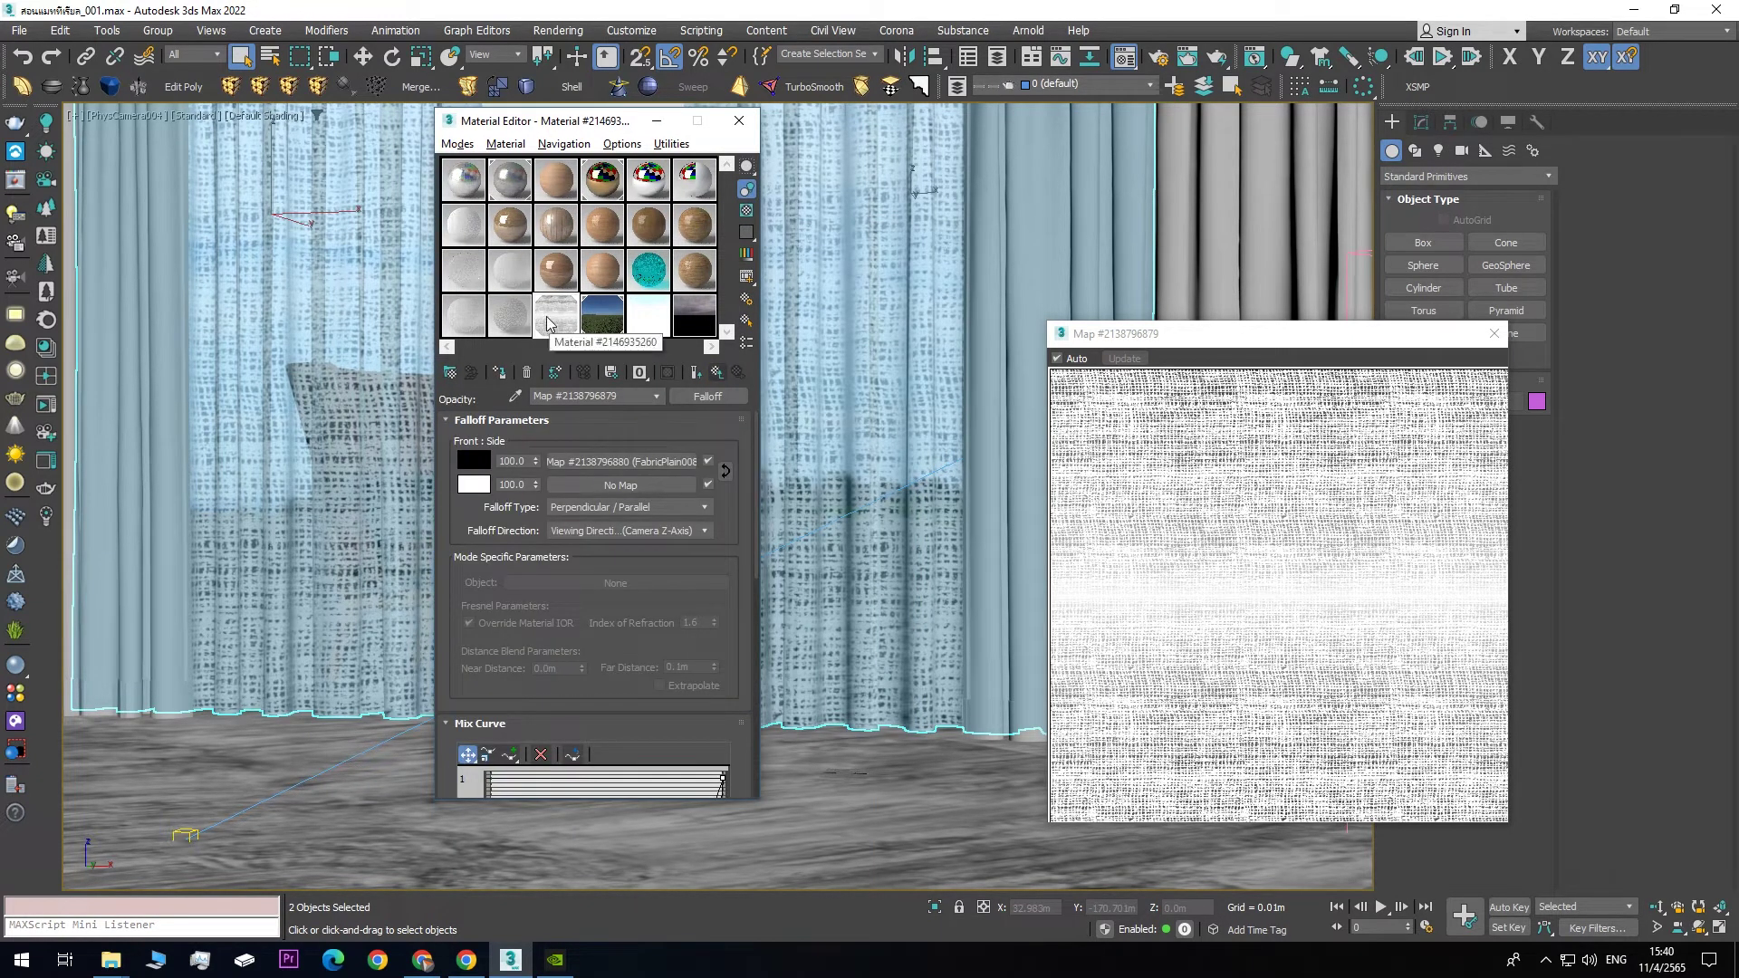
- Reopen the enlarged Falloff map preview and duplicate the front fabric bitmap into the Falloff's side map slot
left_click(1495, 334)
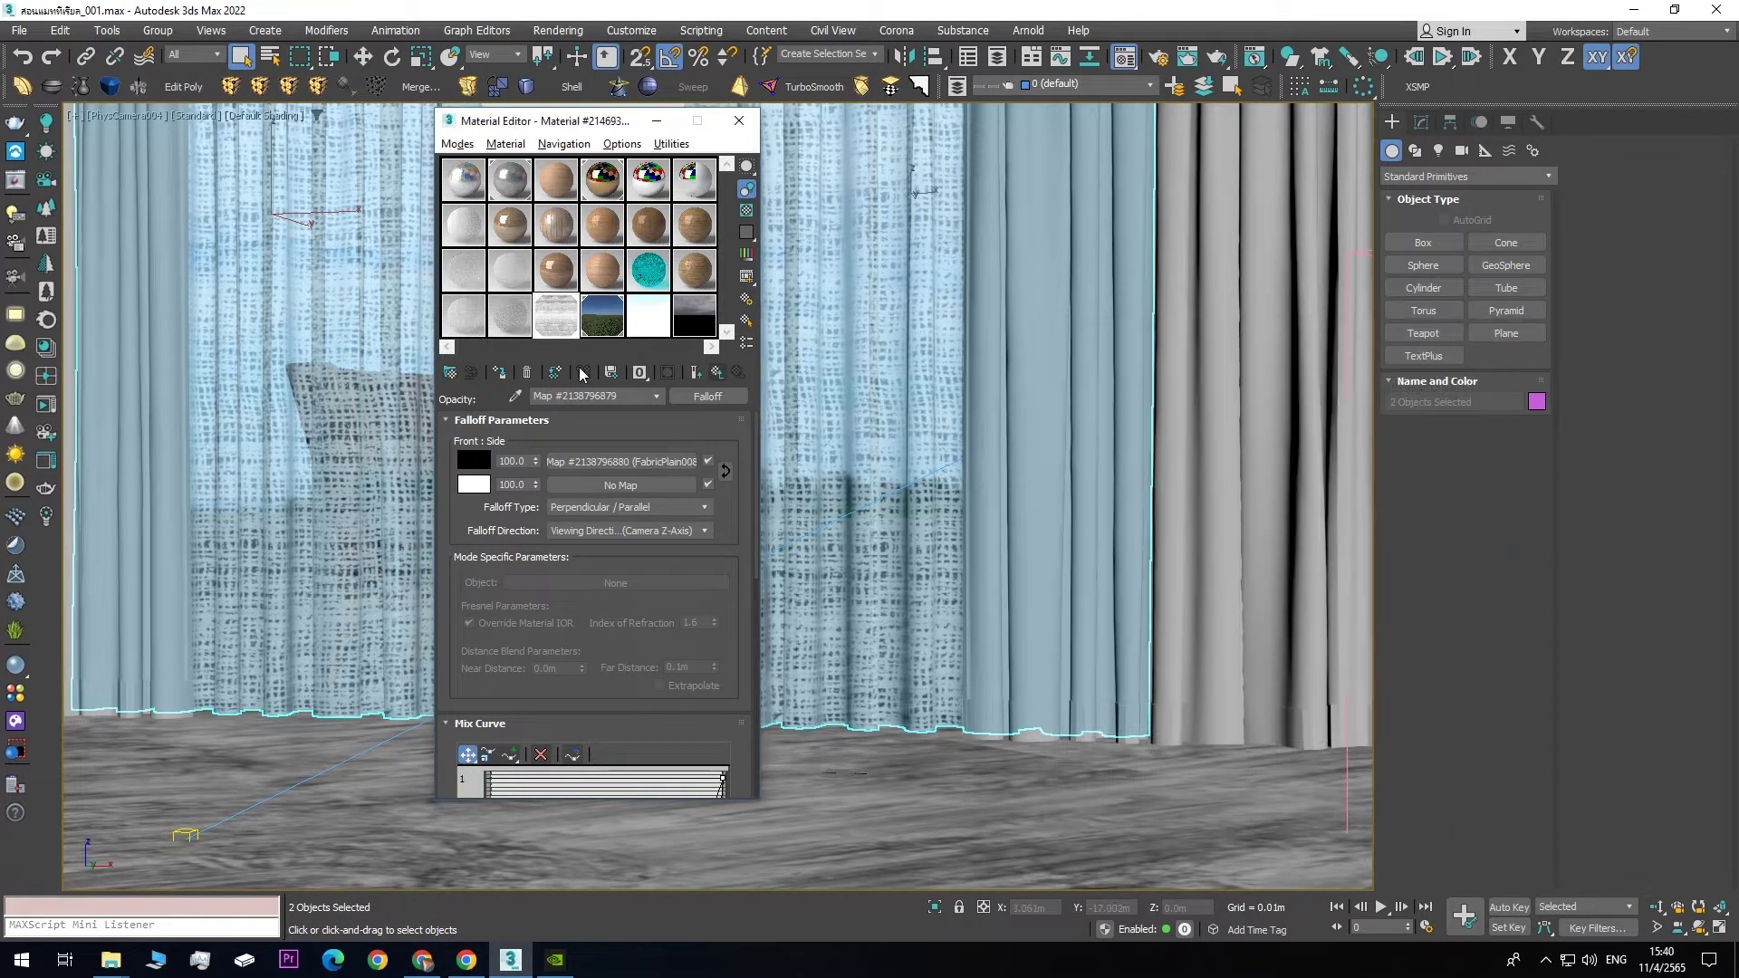
double_click(666, 302)
left_click_drag(1272, 335, 1154, 249)
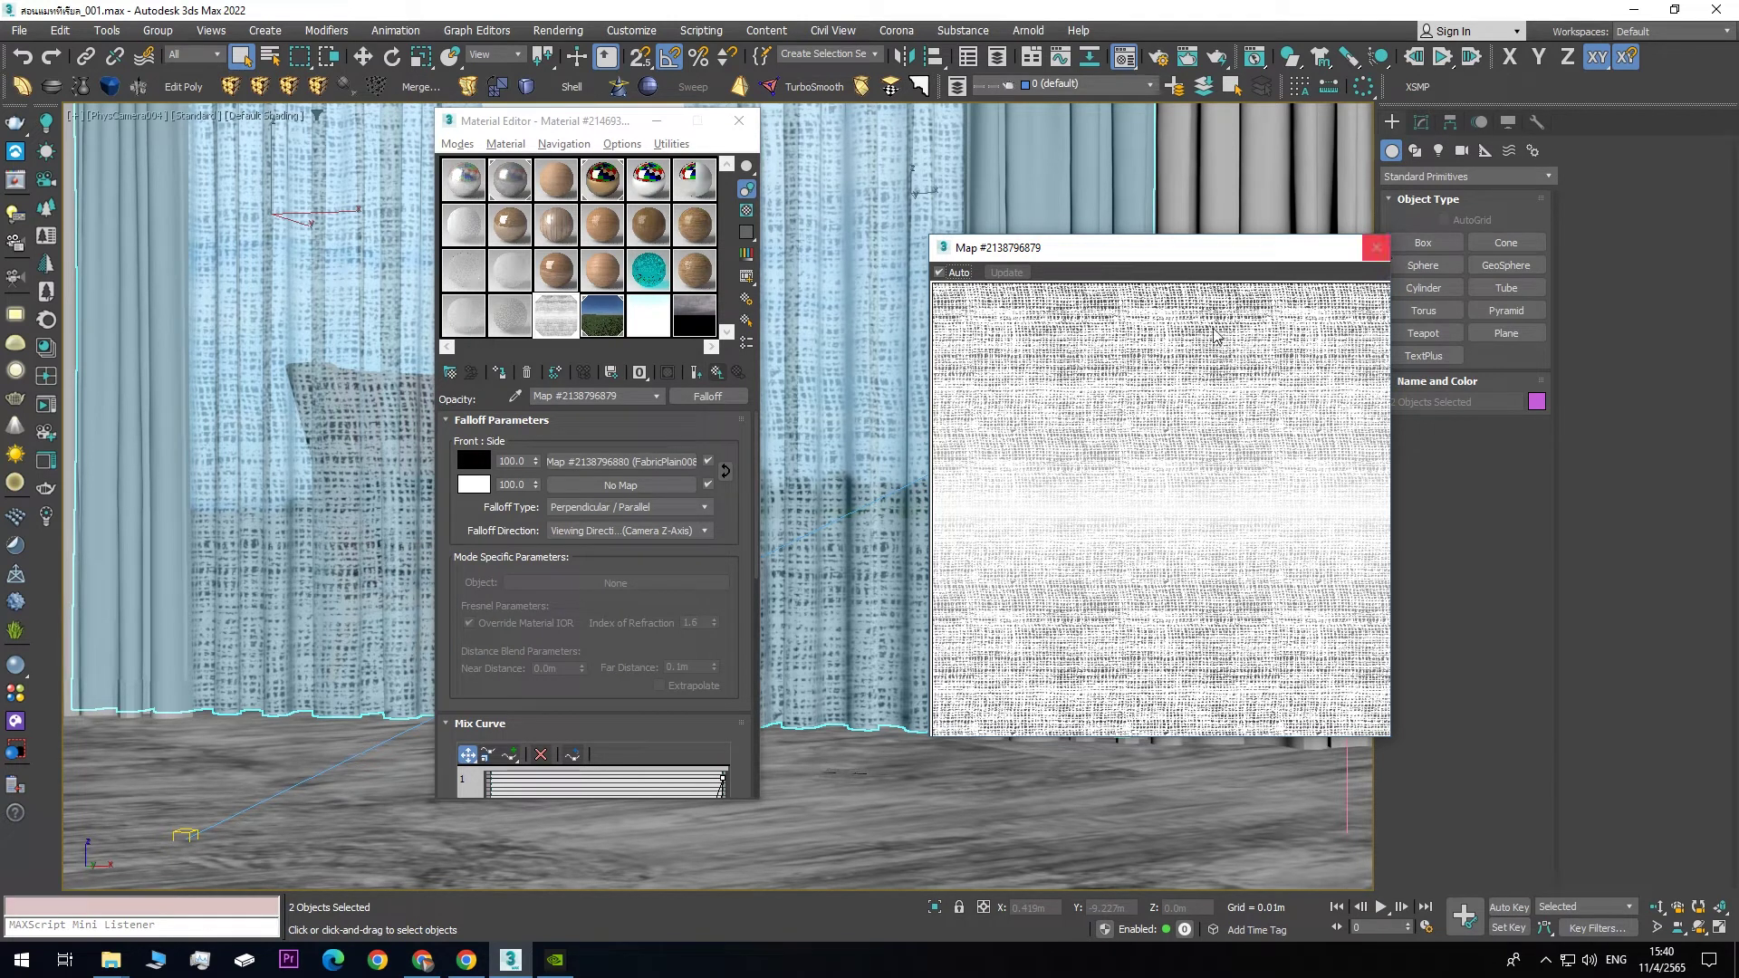
left_click_drag(656, 453, 643, 489)
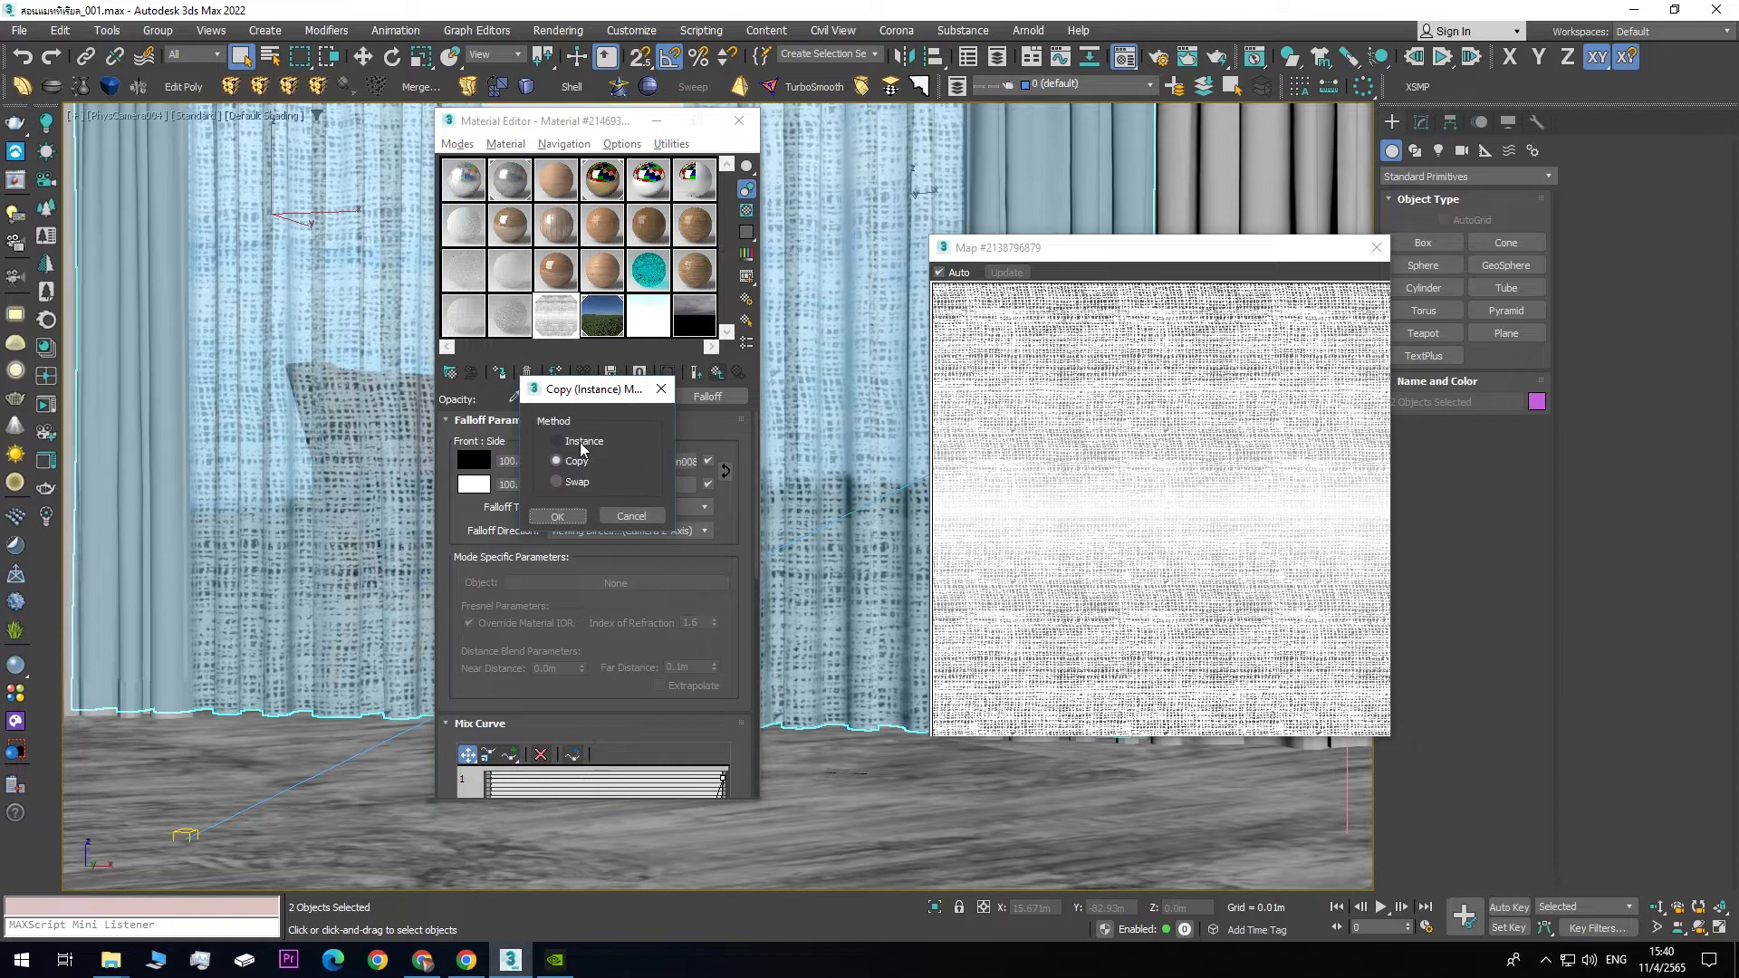
left_click(554, 516)
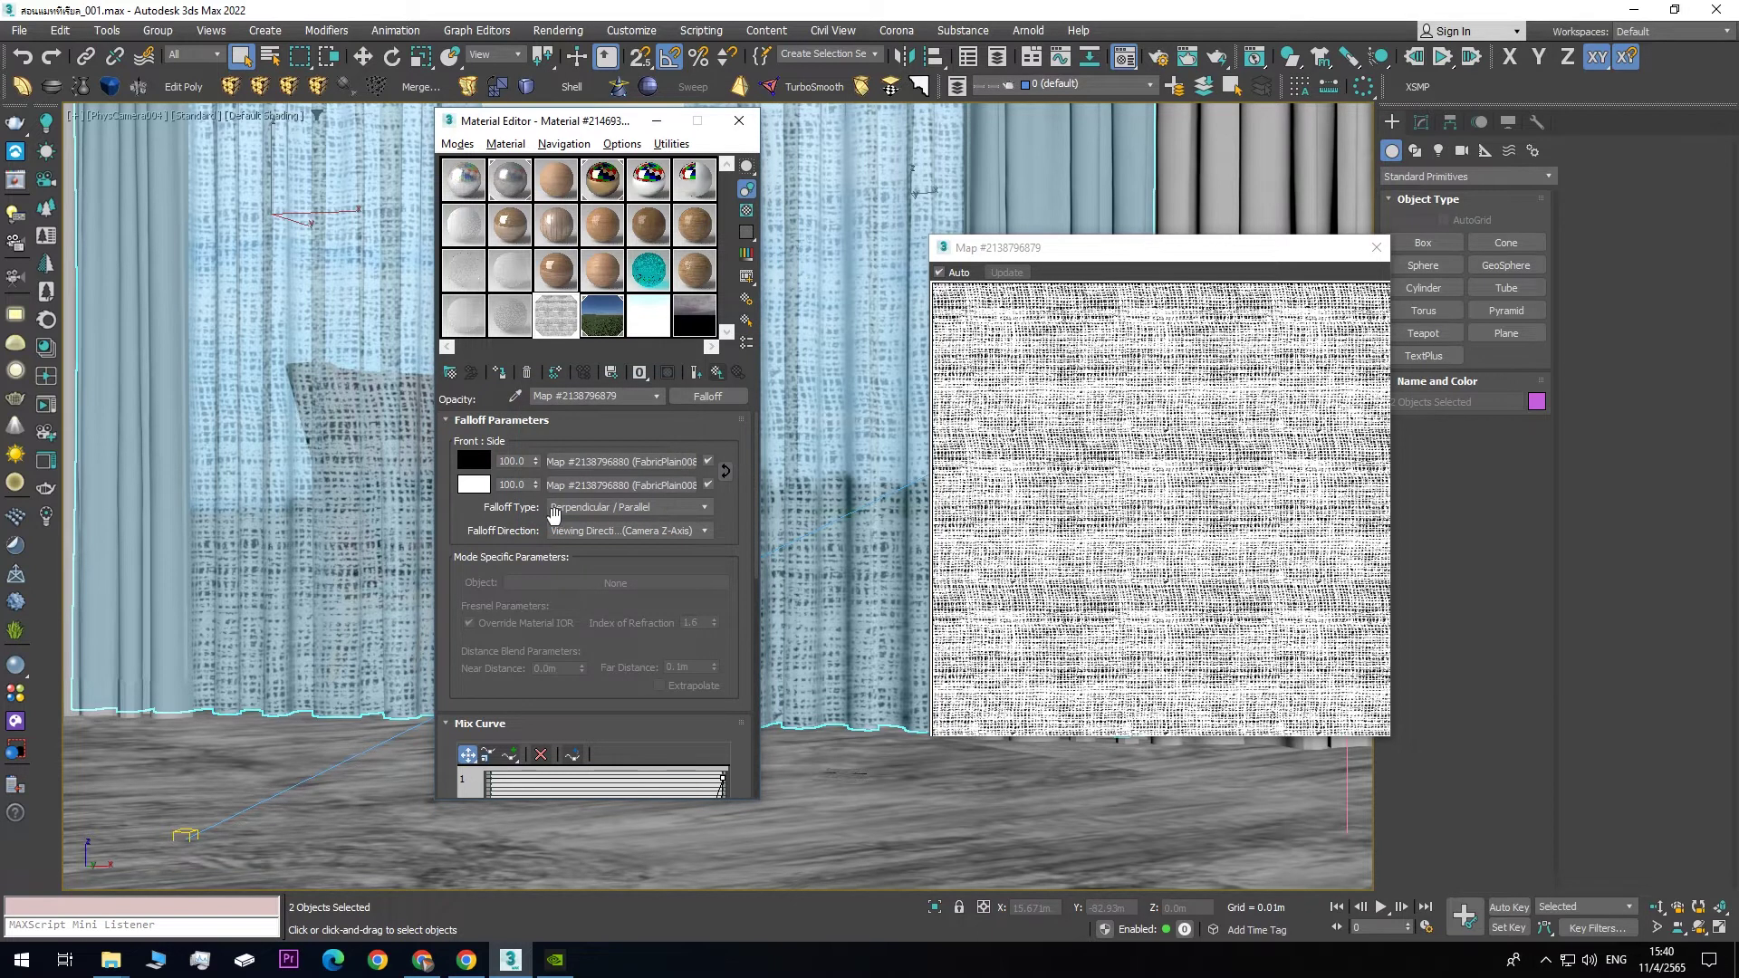
- Try a strength of 50 for the Falloff's side map and toggle that map off and on to compare the preview
left_click(511, 485)
key("Return")
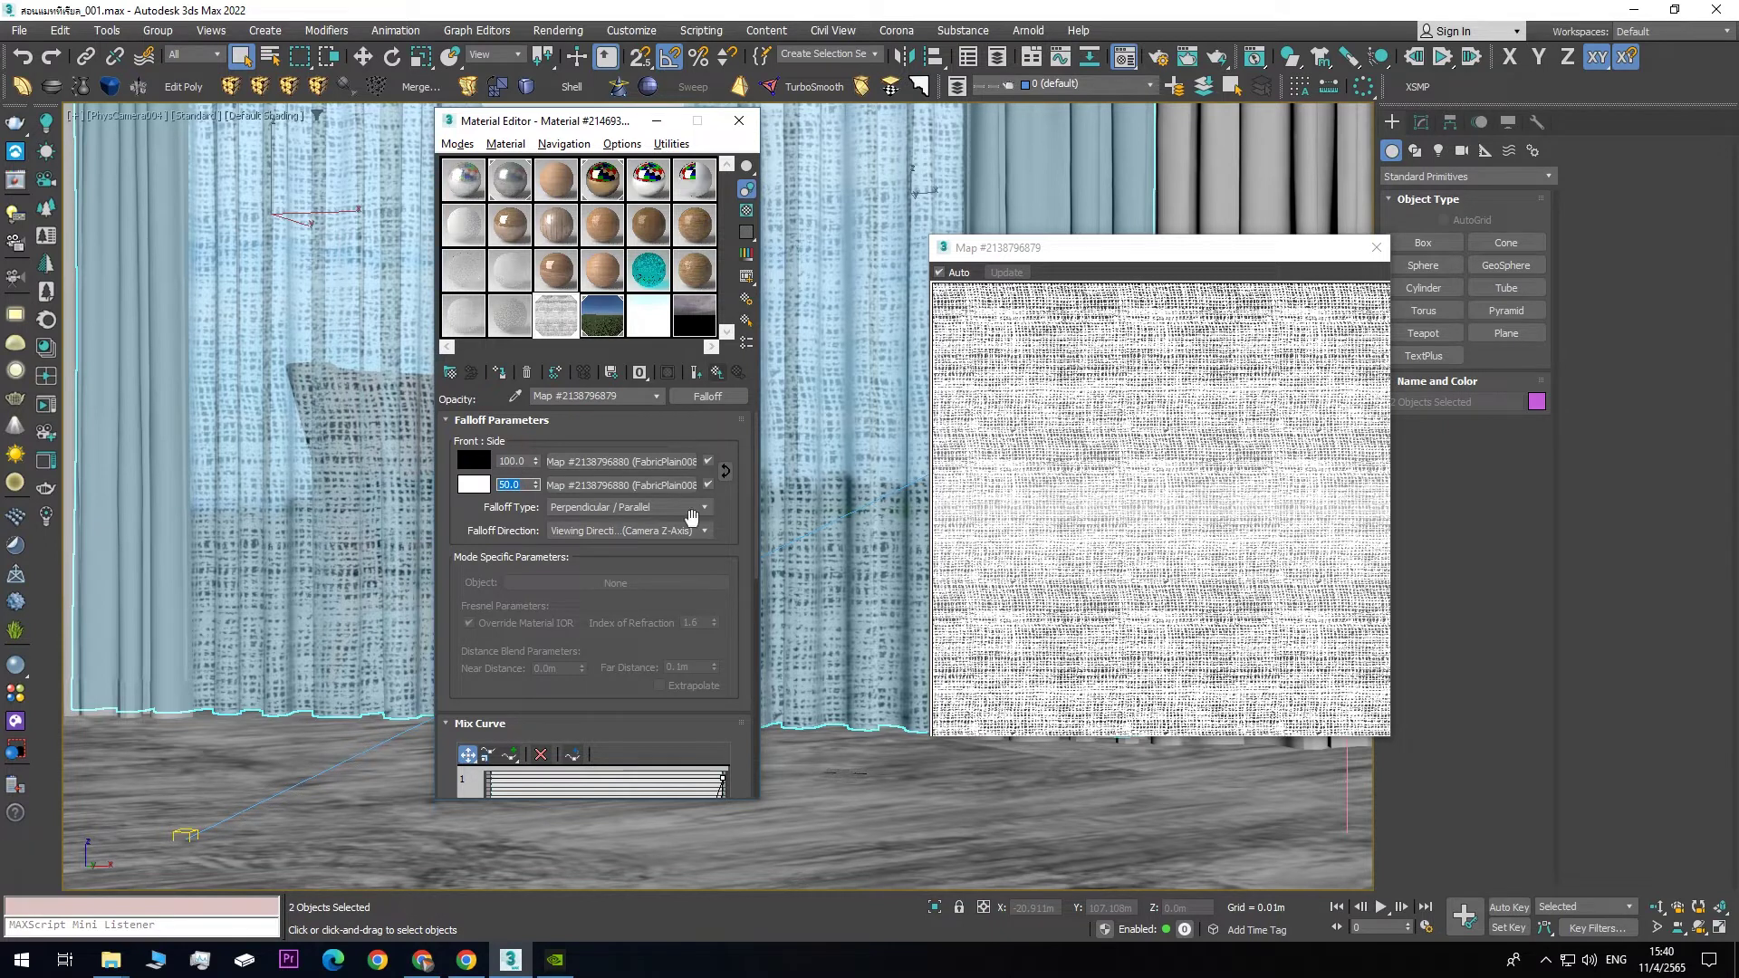
left_click_drag(1134, 250, 1085, 243)
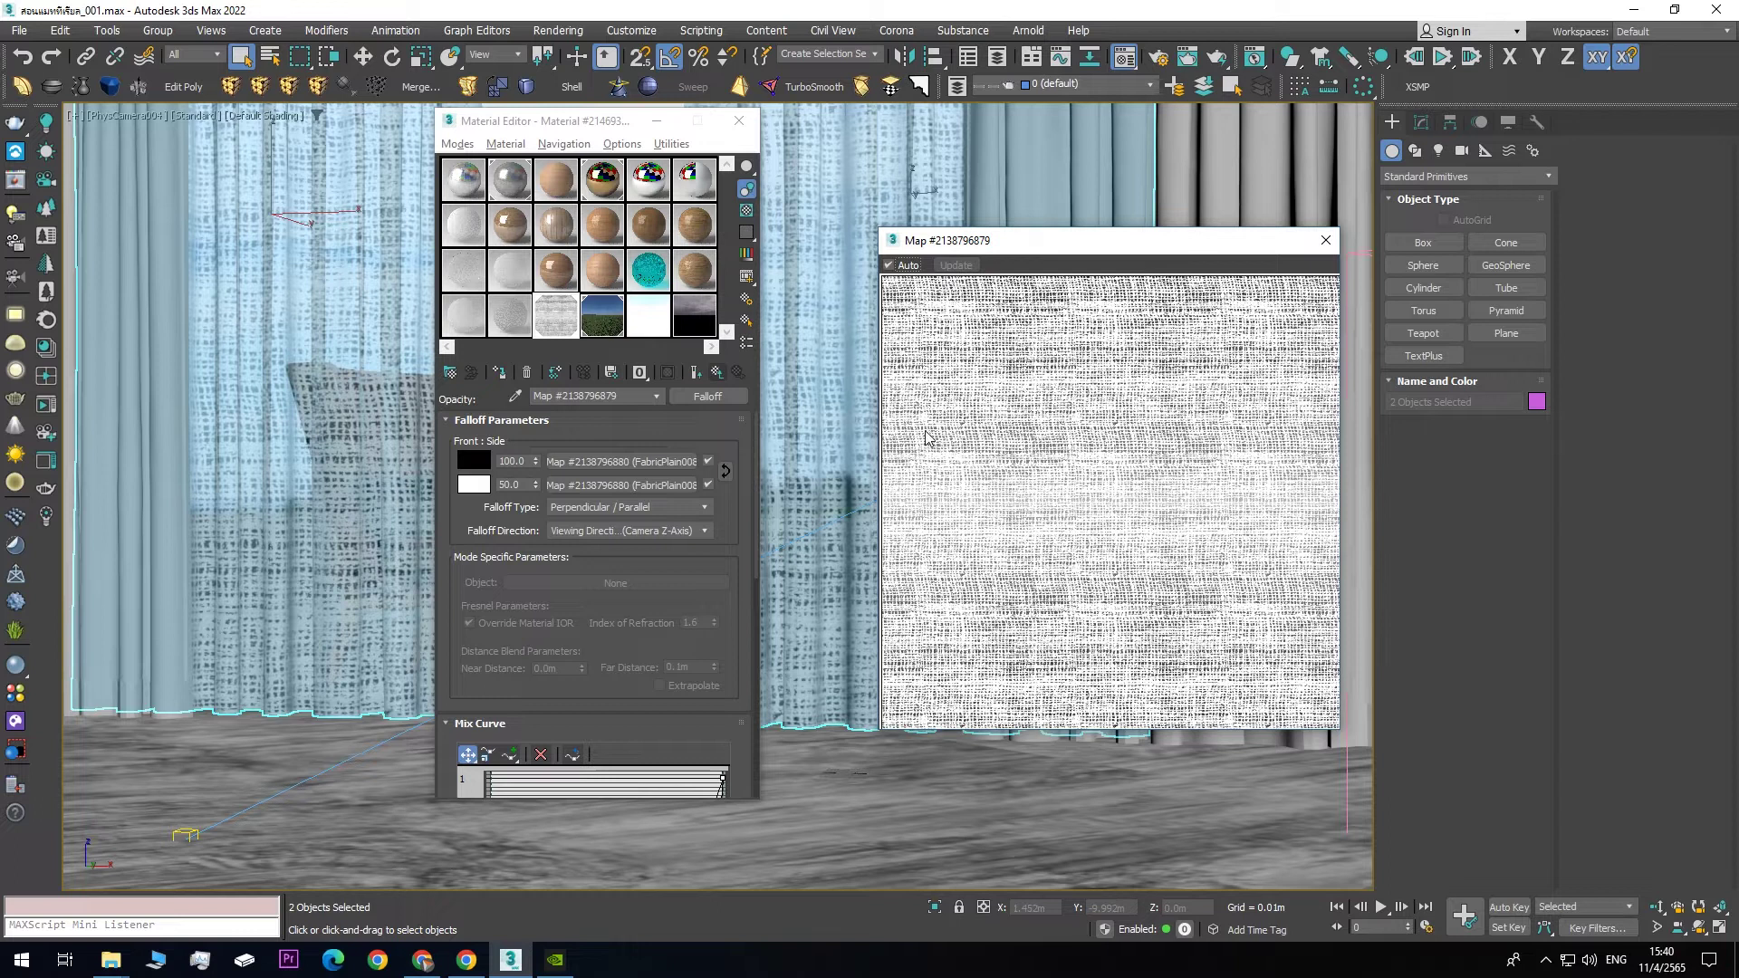
left_click(708, 485)
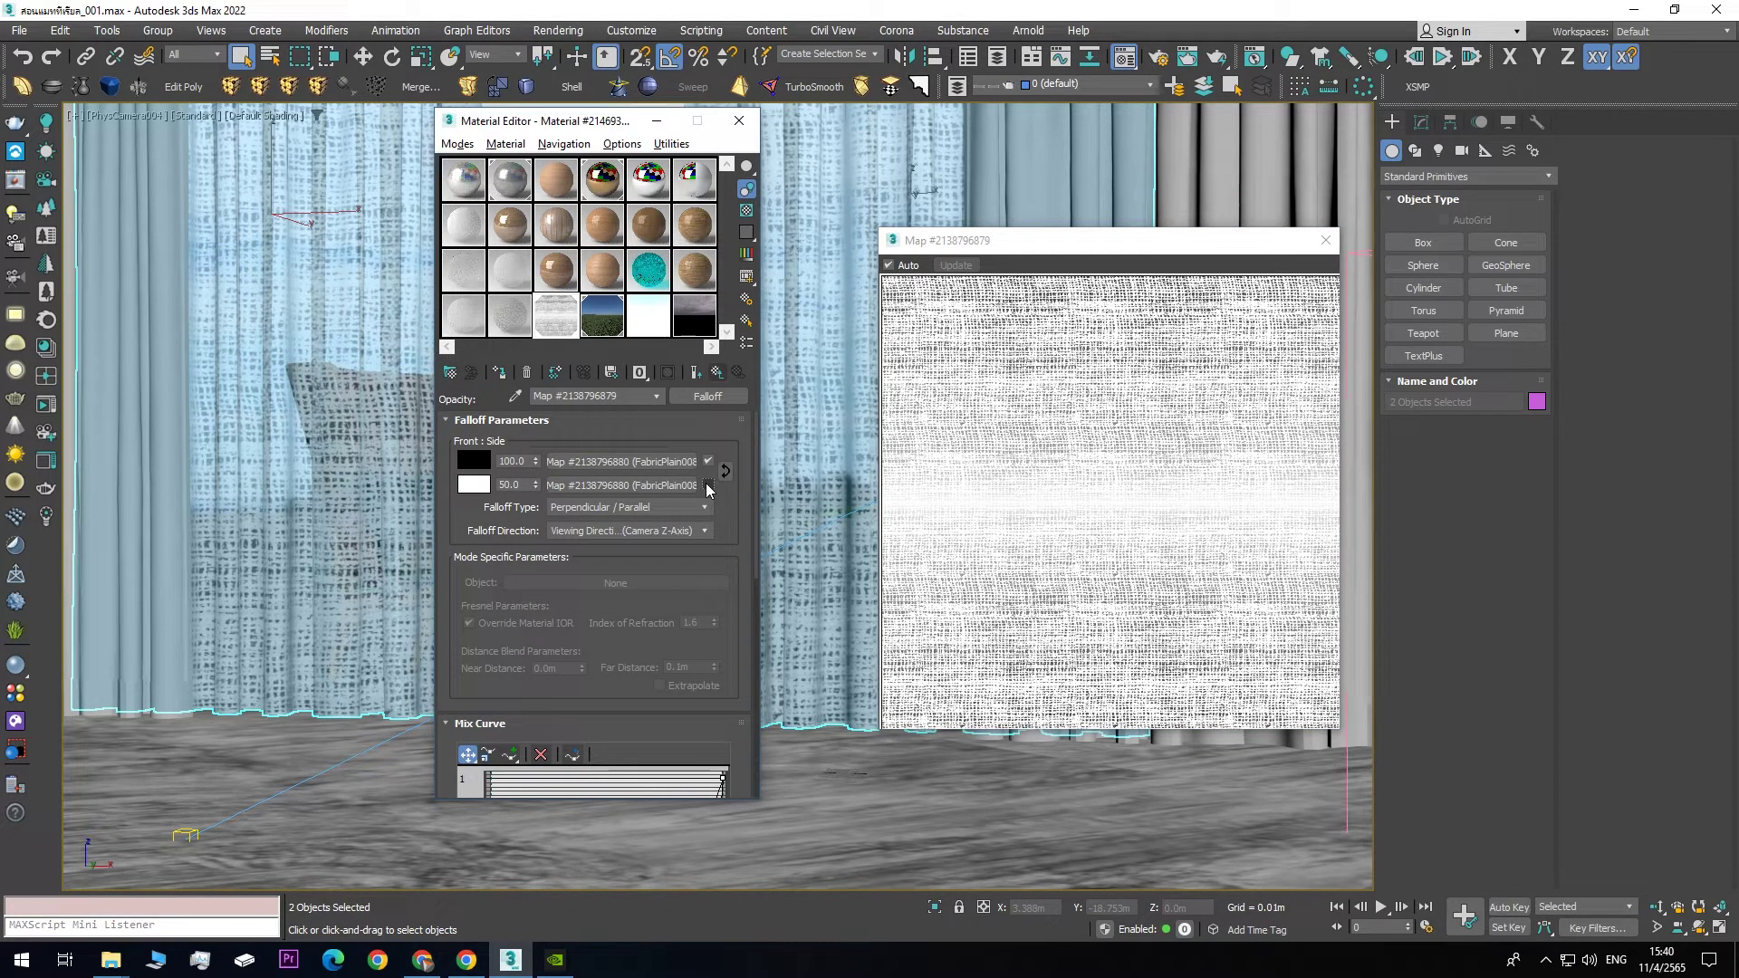
left_click(708, 487)
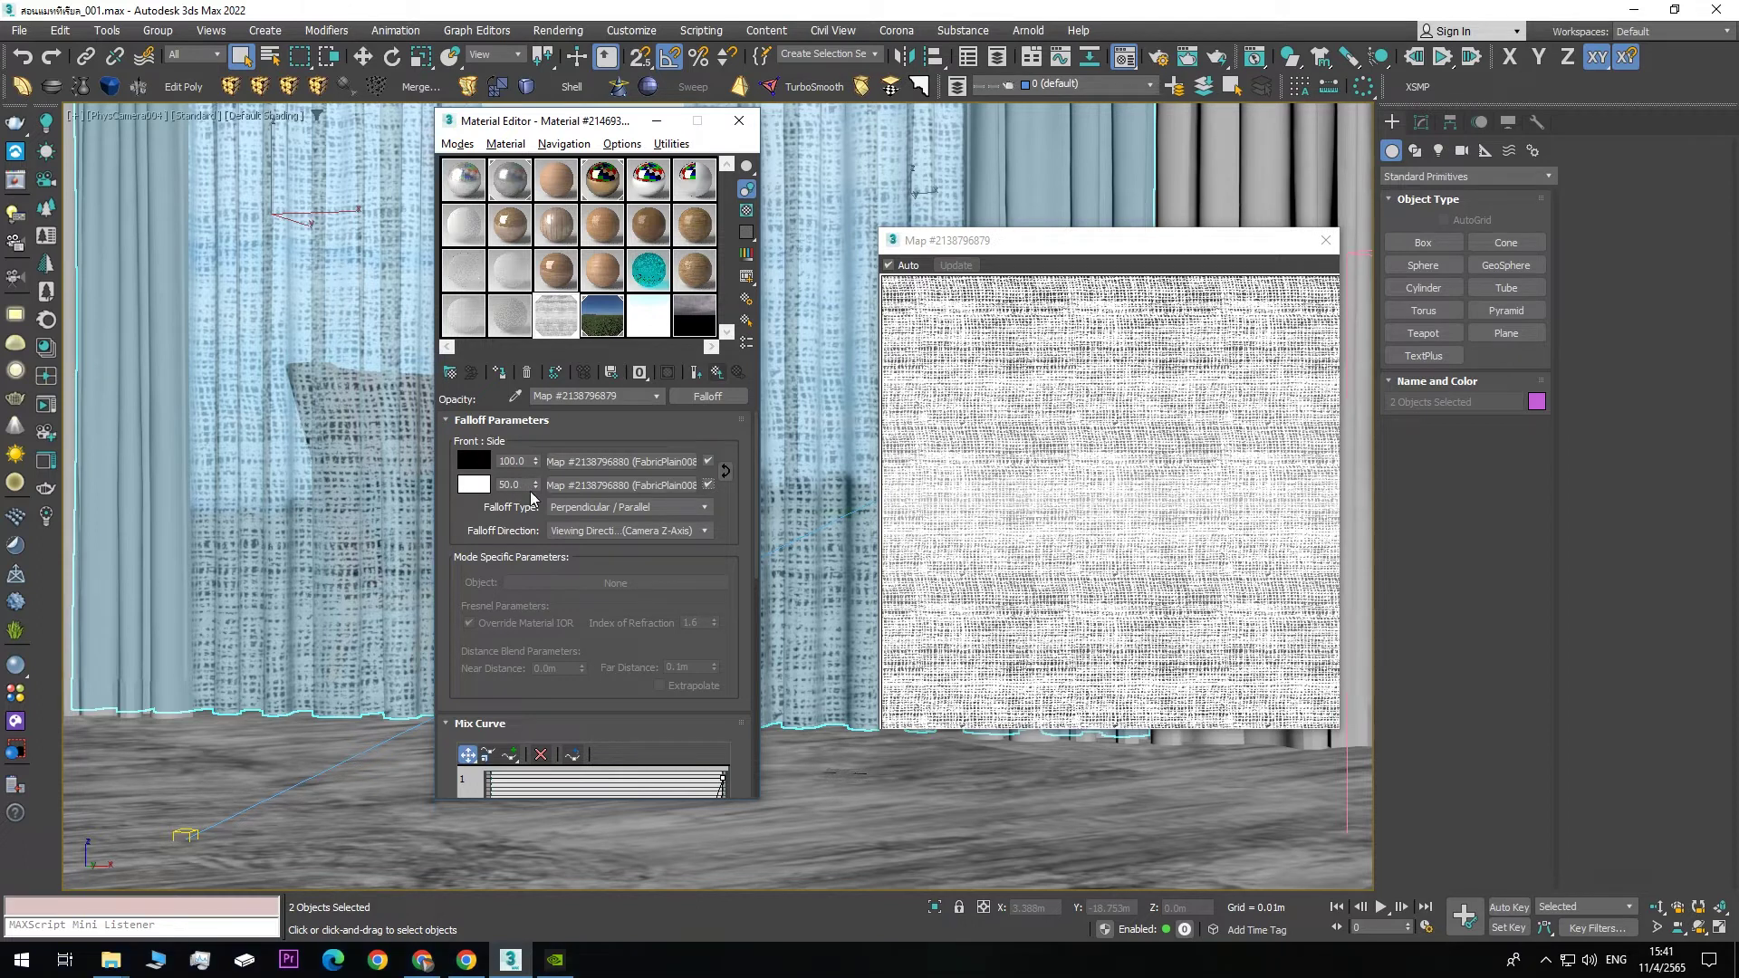
- Set the Falloff's side map strength to 20, return to the front material and place its enlarged preview beside the material editor
double_click(522, 489)
key("Return")
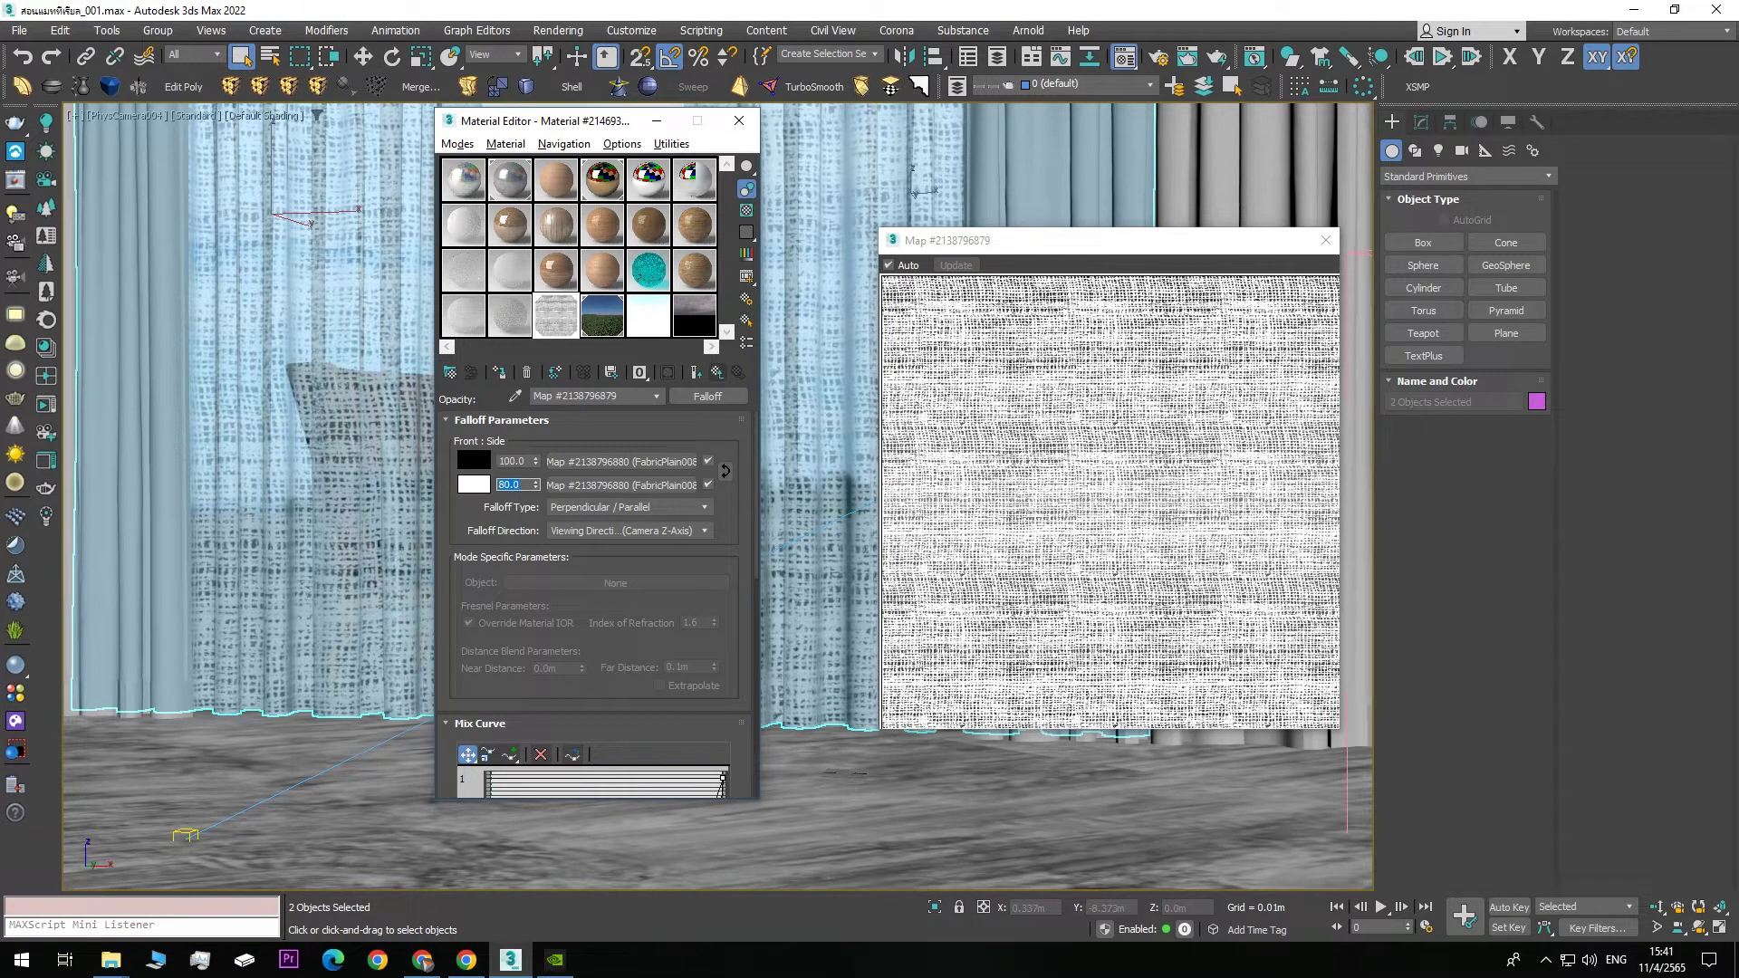
type("20")
key("Return")
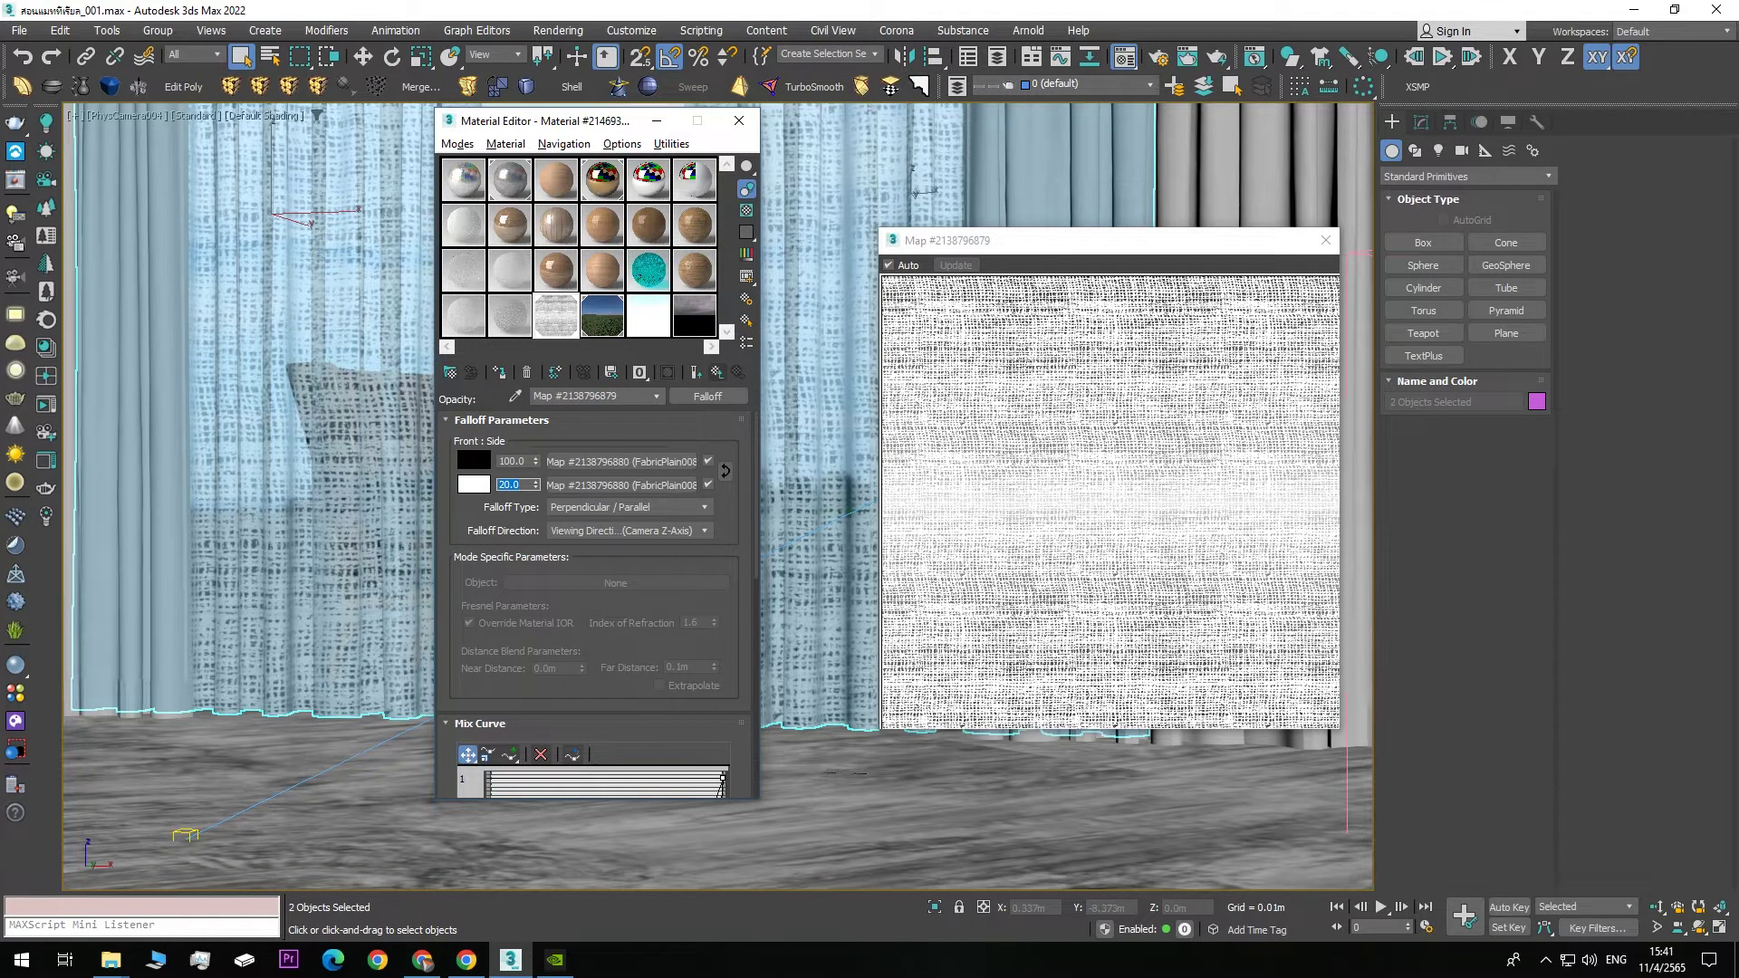
left_click(716, 372)
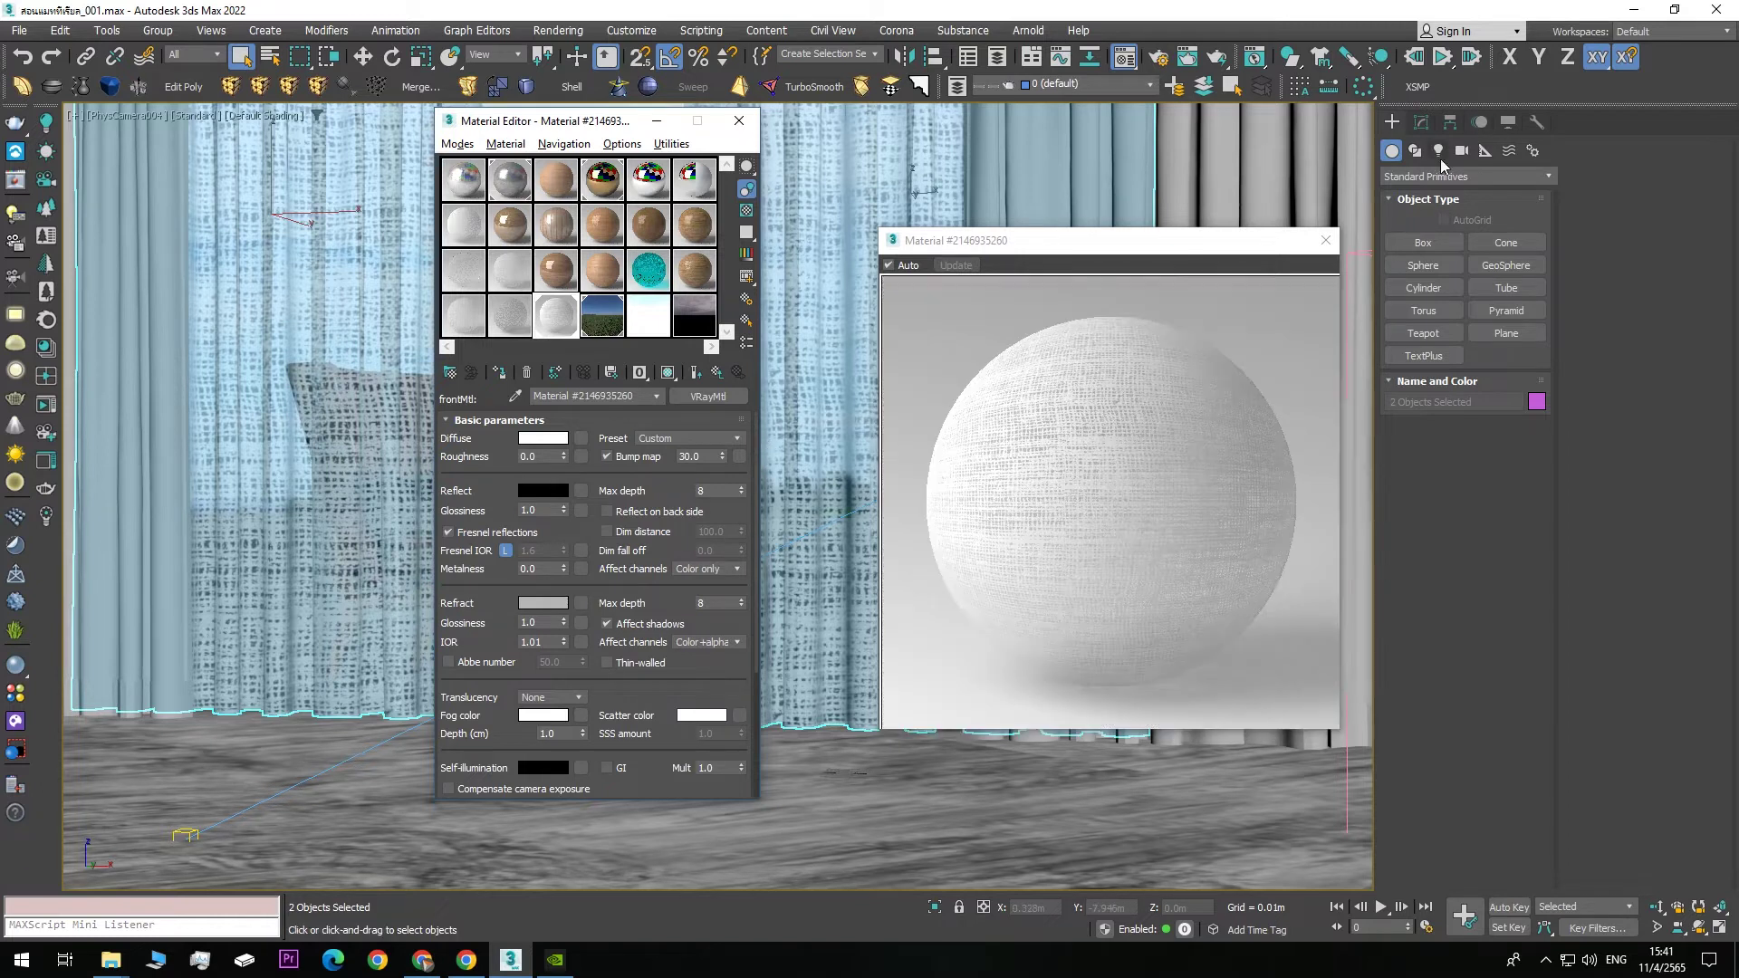
left_click_drag(1104, 239, 591, 200)
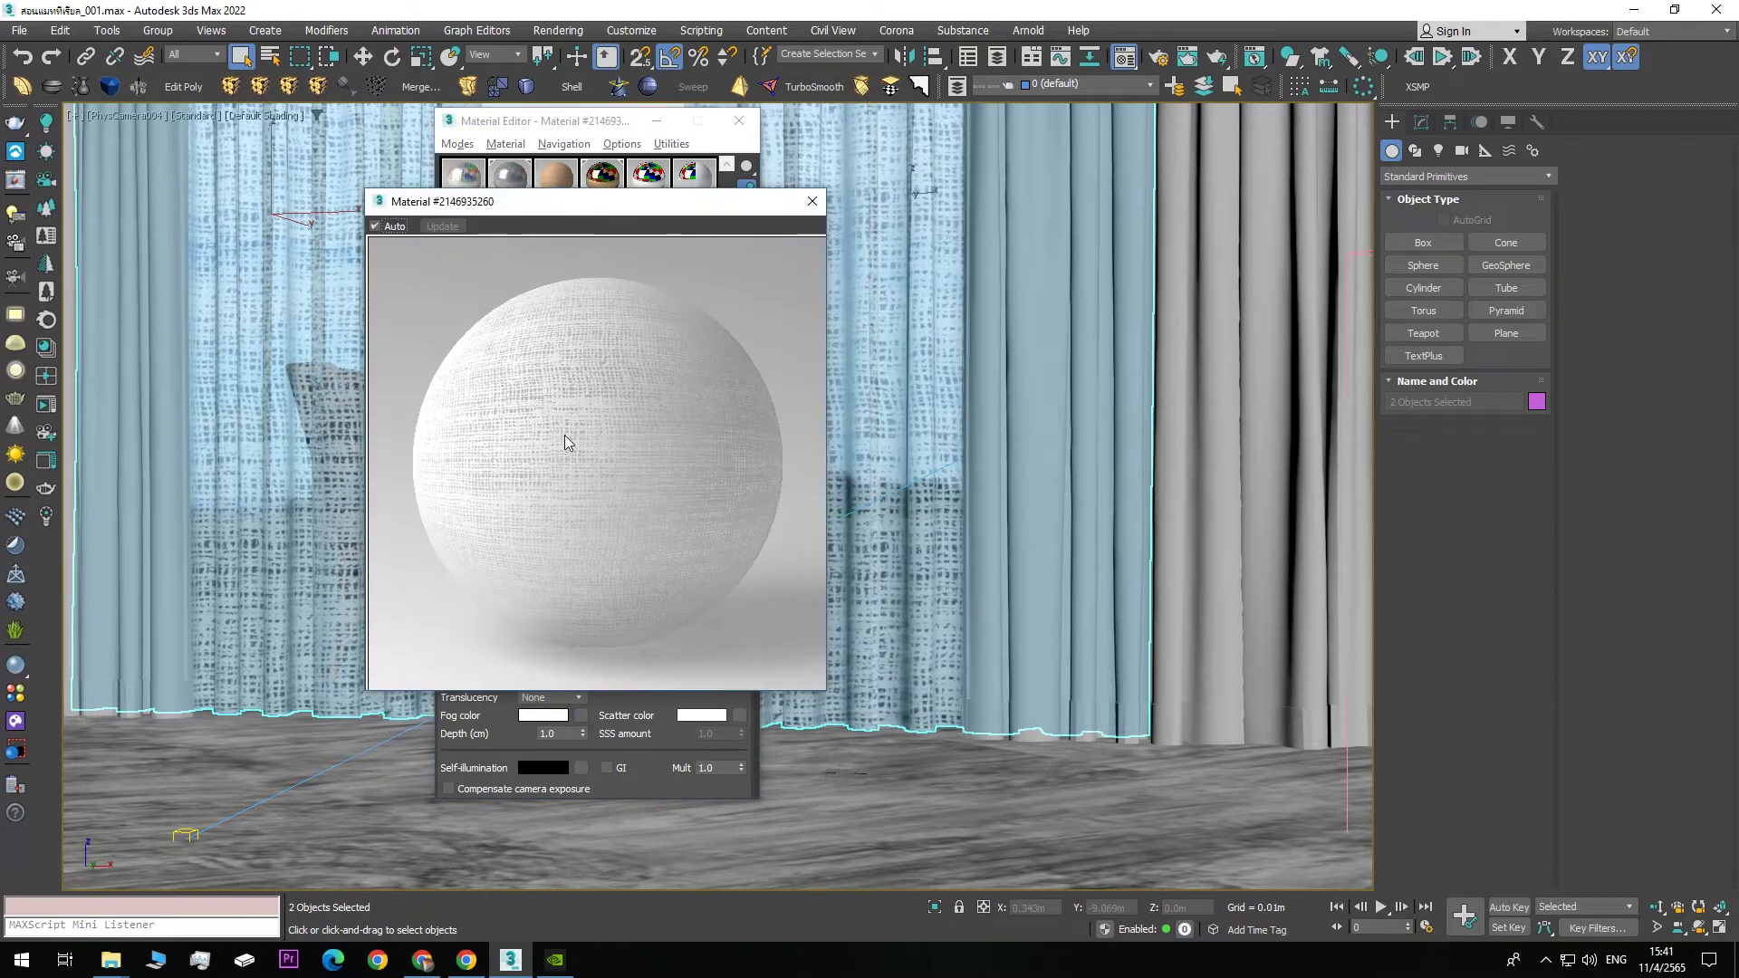
left_click_drag(634, 201, 1043, 153)
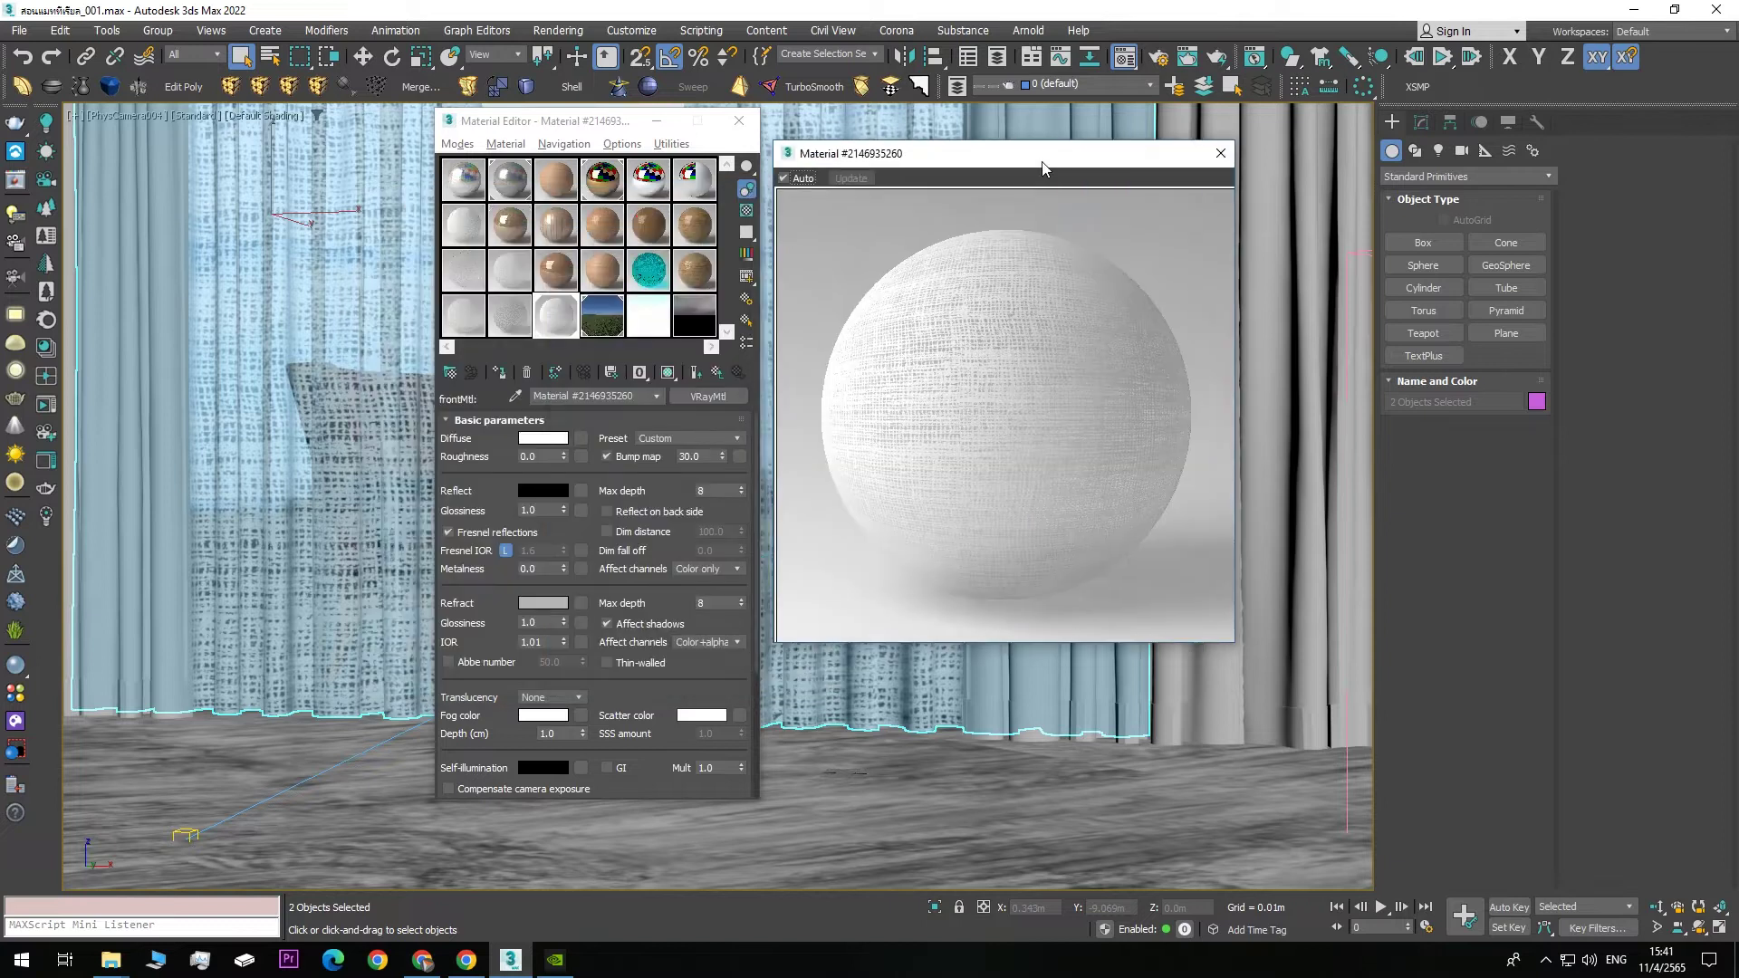
- Copy the fabric bitmap from the Falloff's side map slot and return to the front material
scroll(753, 442, "down", 5)
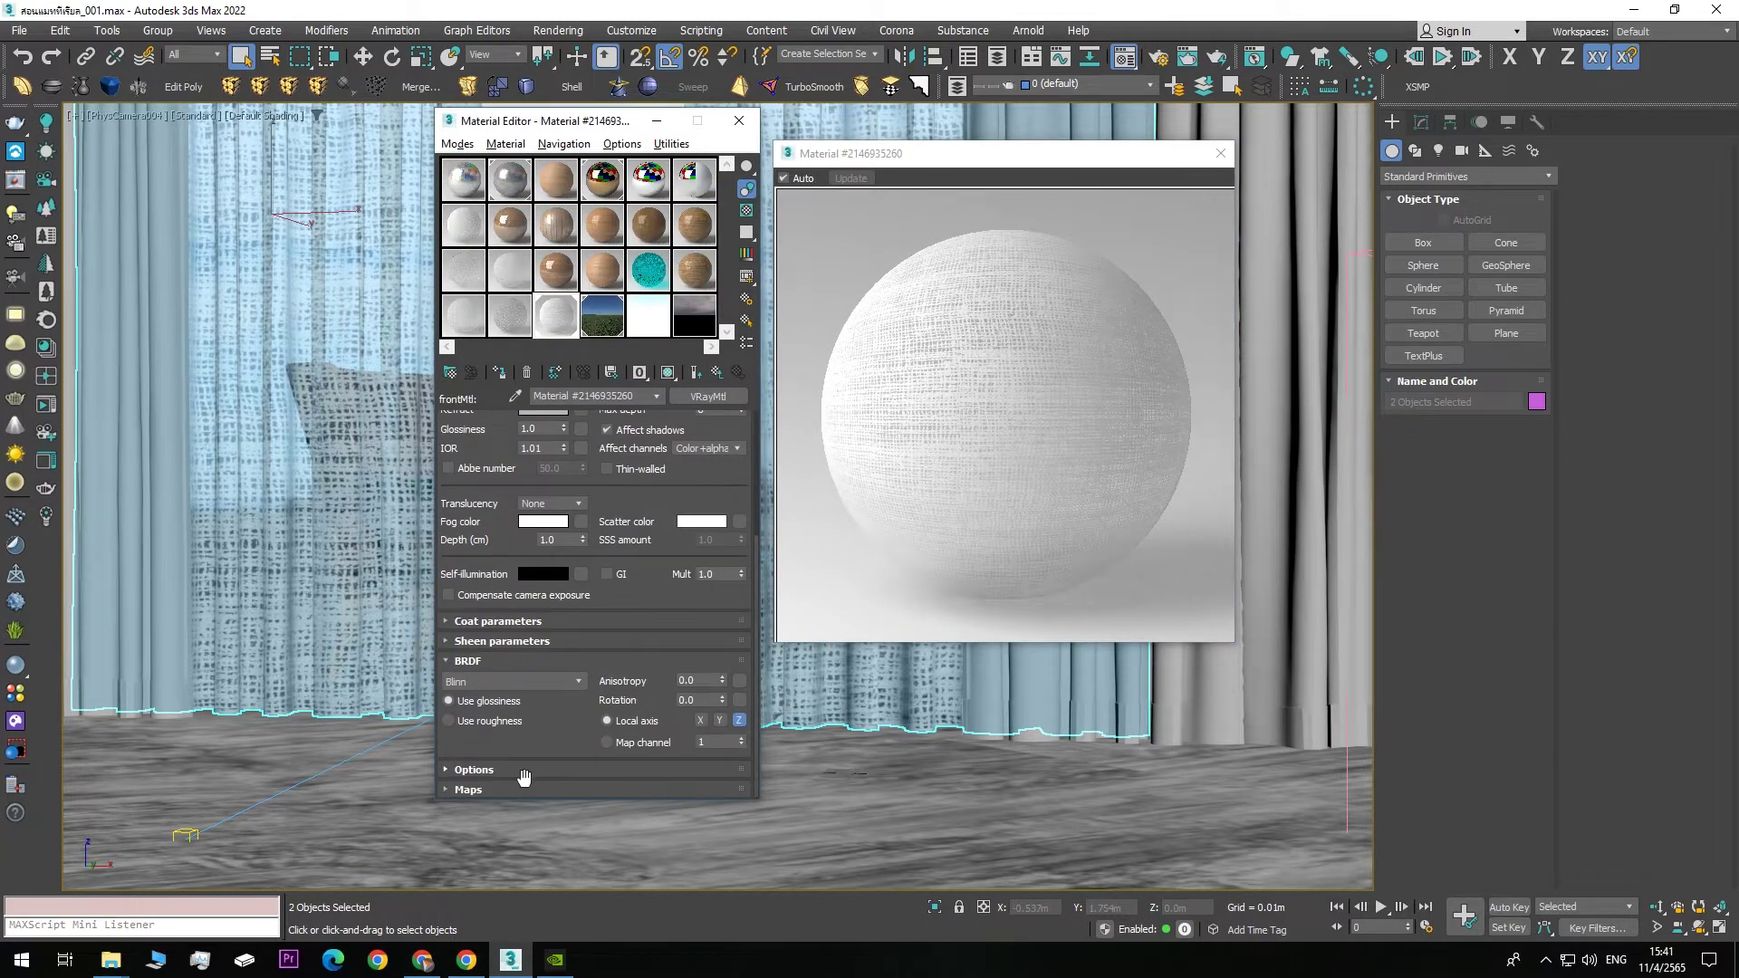
left_click(496, 795)
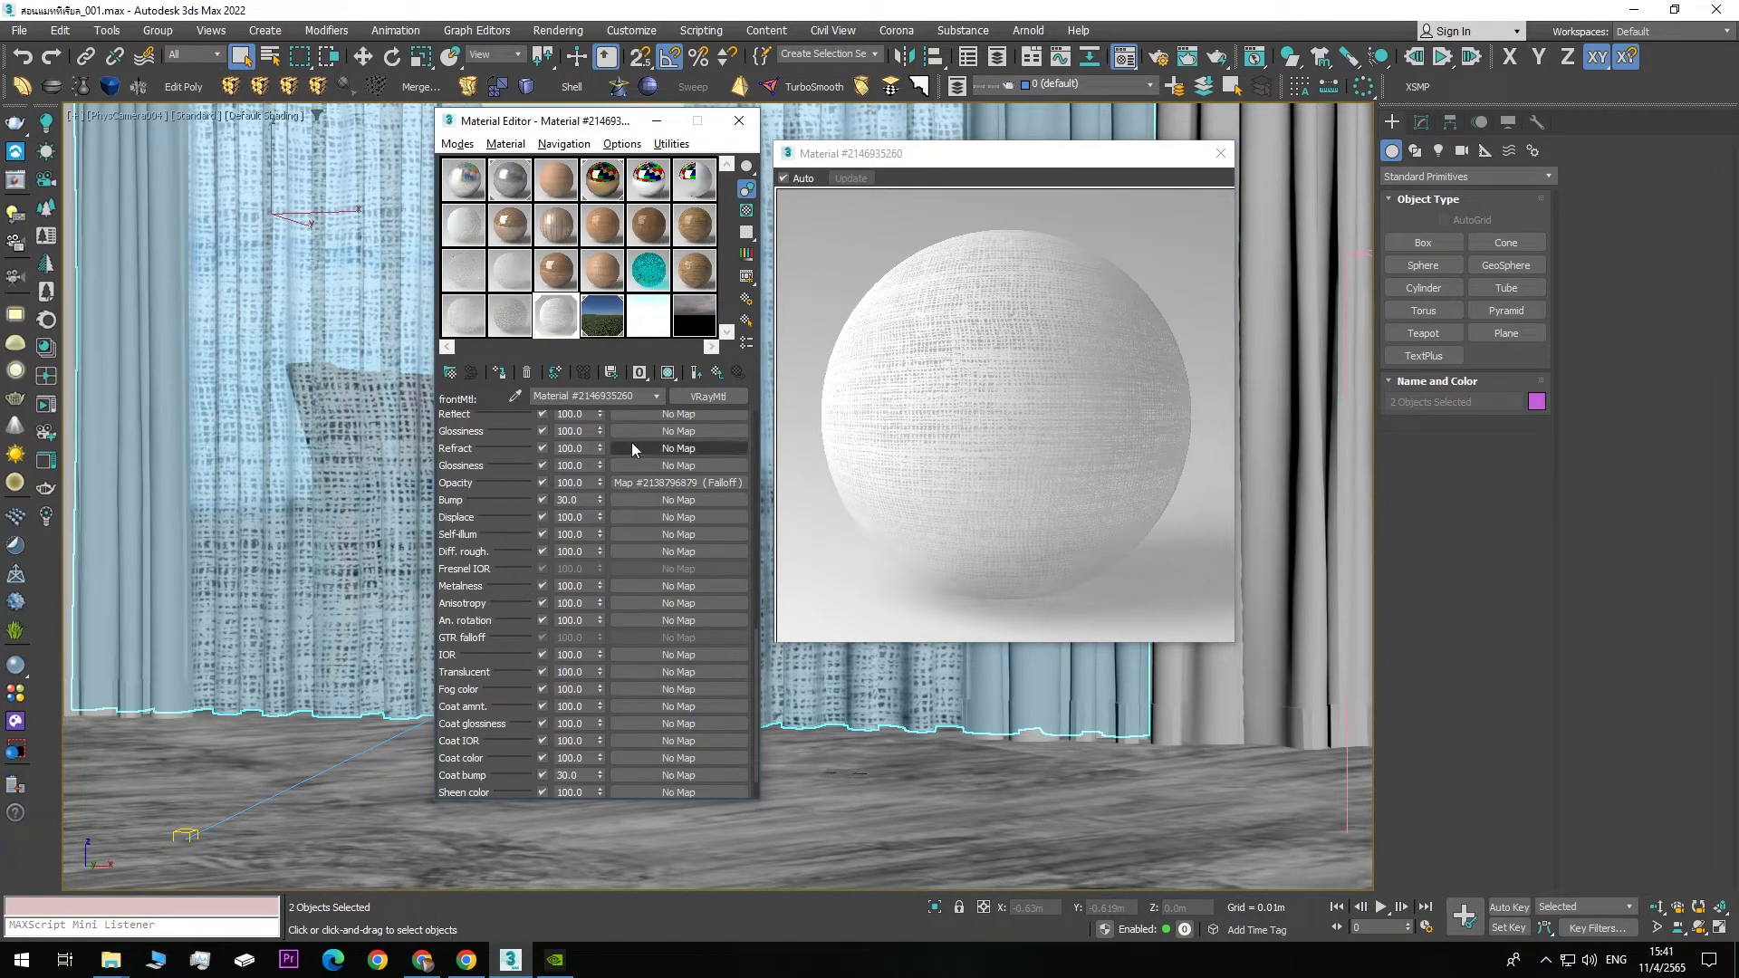
left_click(668, 481)
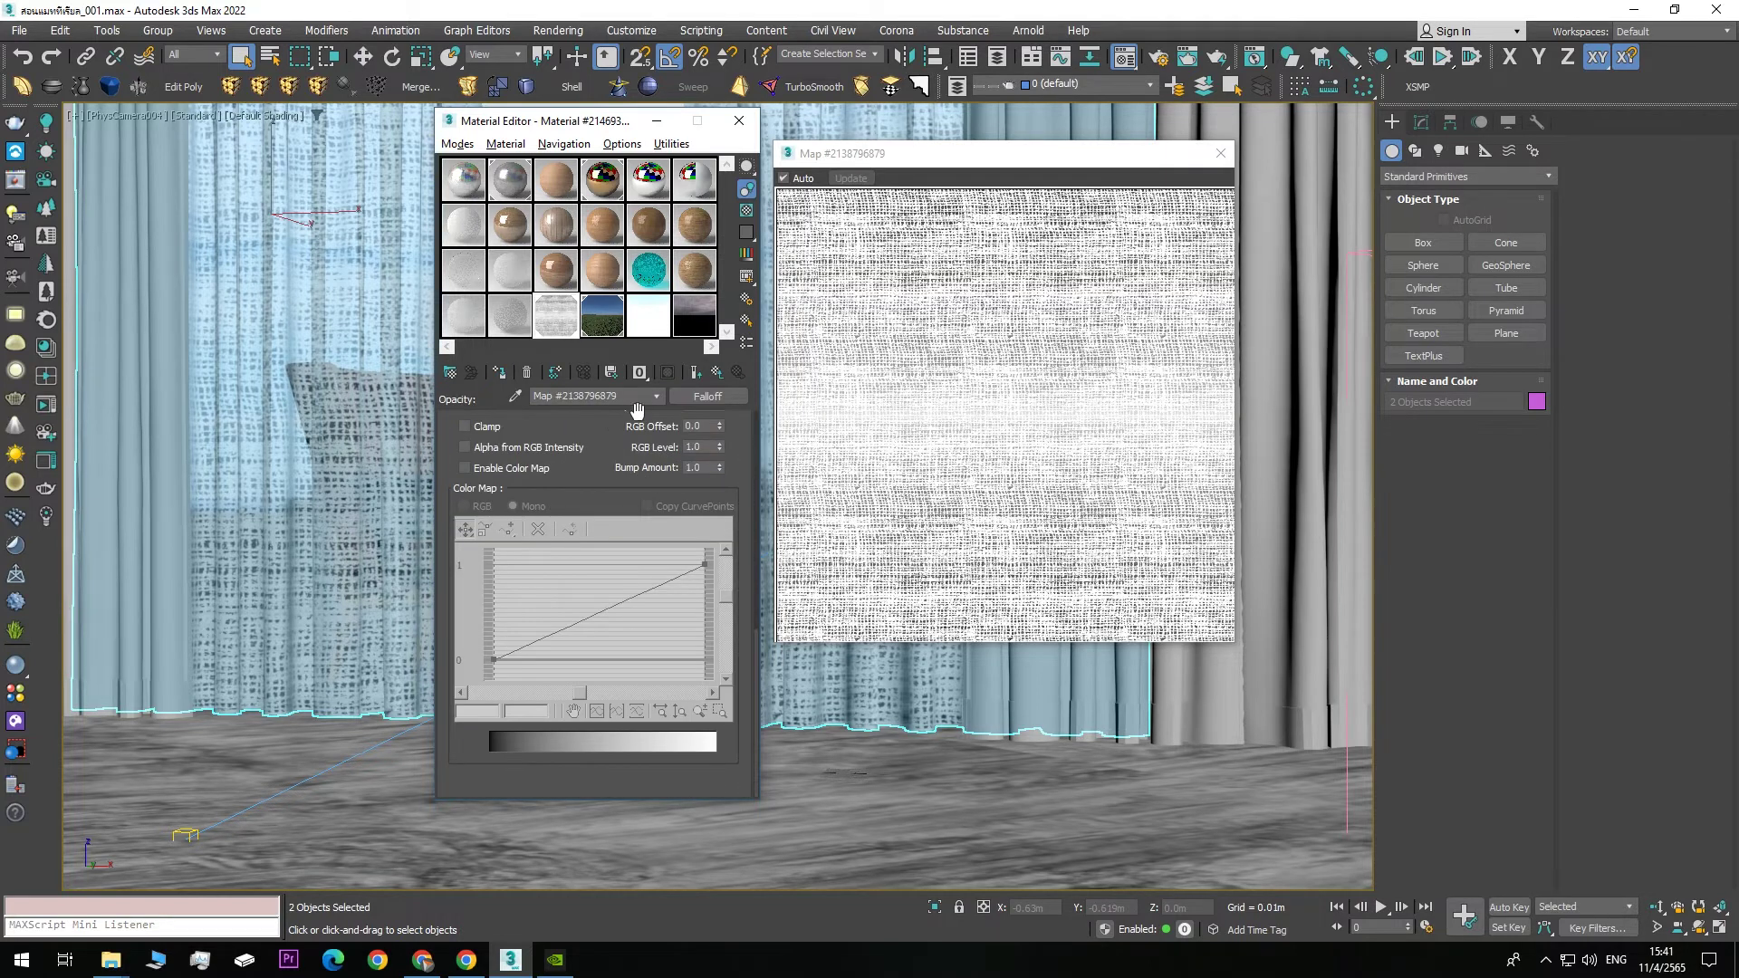
scroll(747, 594, "up", 5)
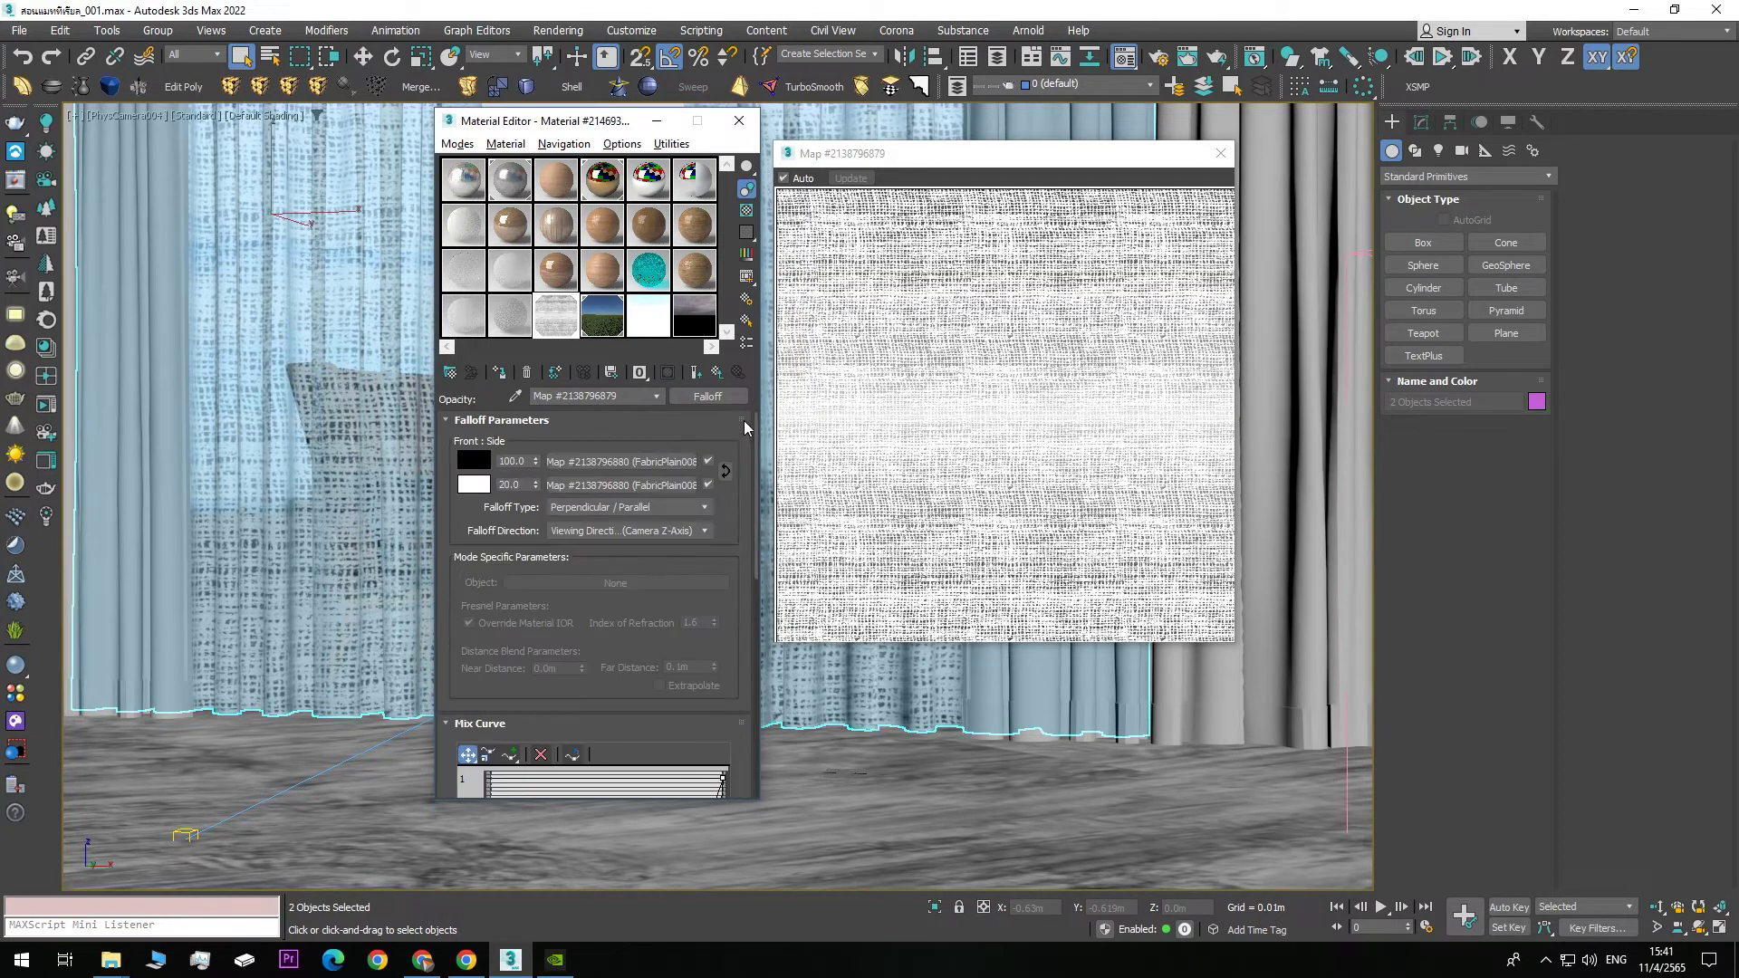
right_click(603, 482)
left_click(638, 505)
left_click(716, 373)
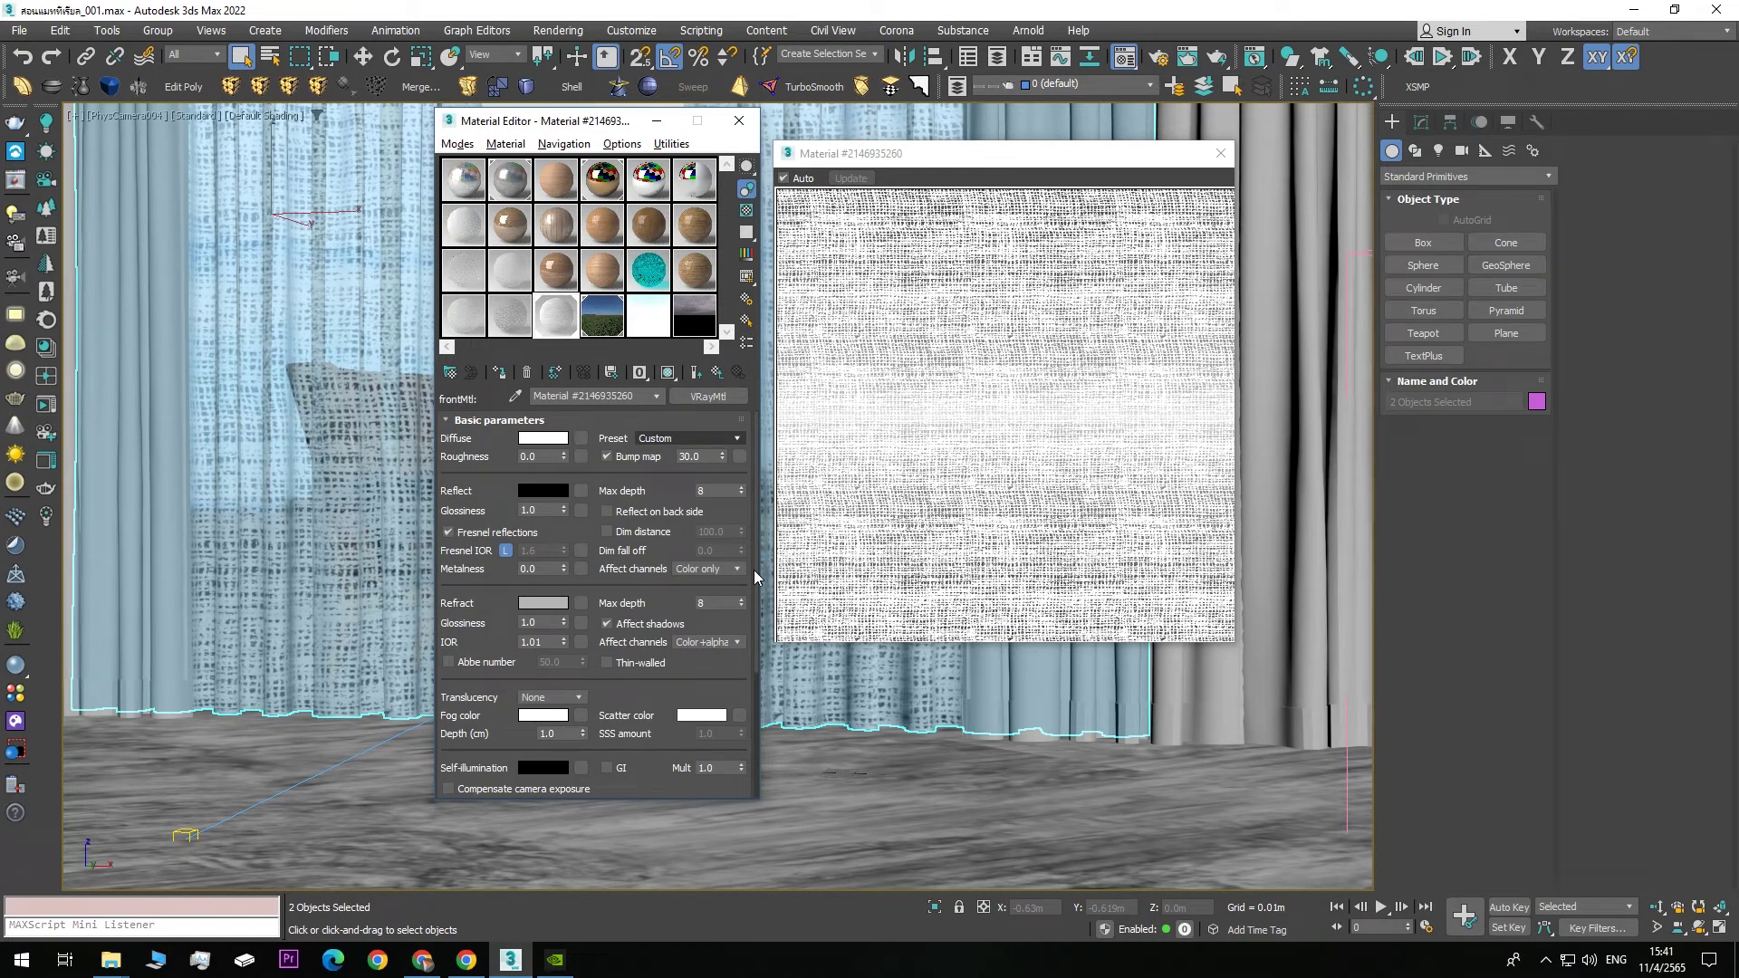
- Paste the copied fabric bitmap into the front material's Bump map slot and place the enlarged preview clear of the editor
scroll(753, 625, "down", 3)
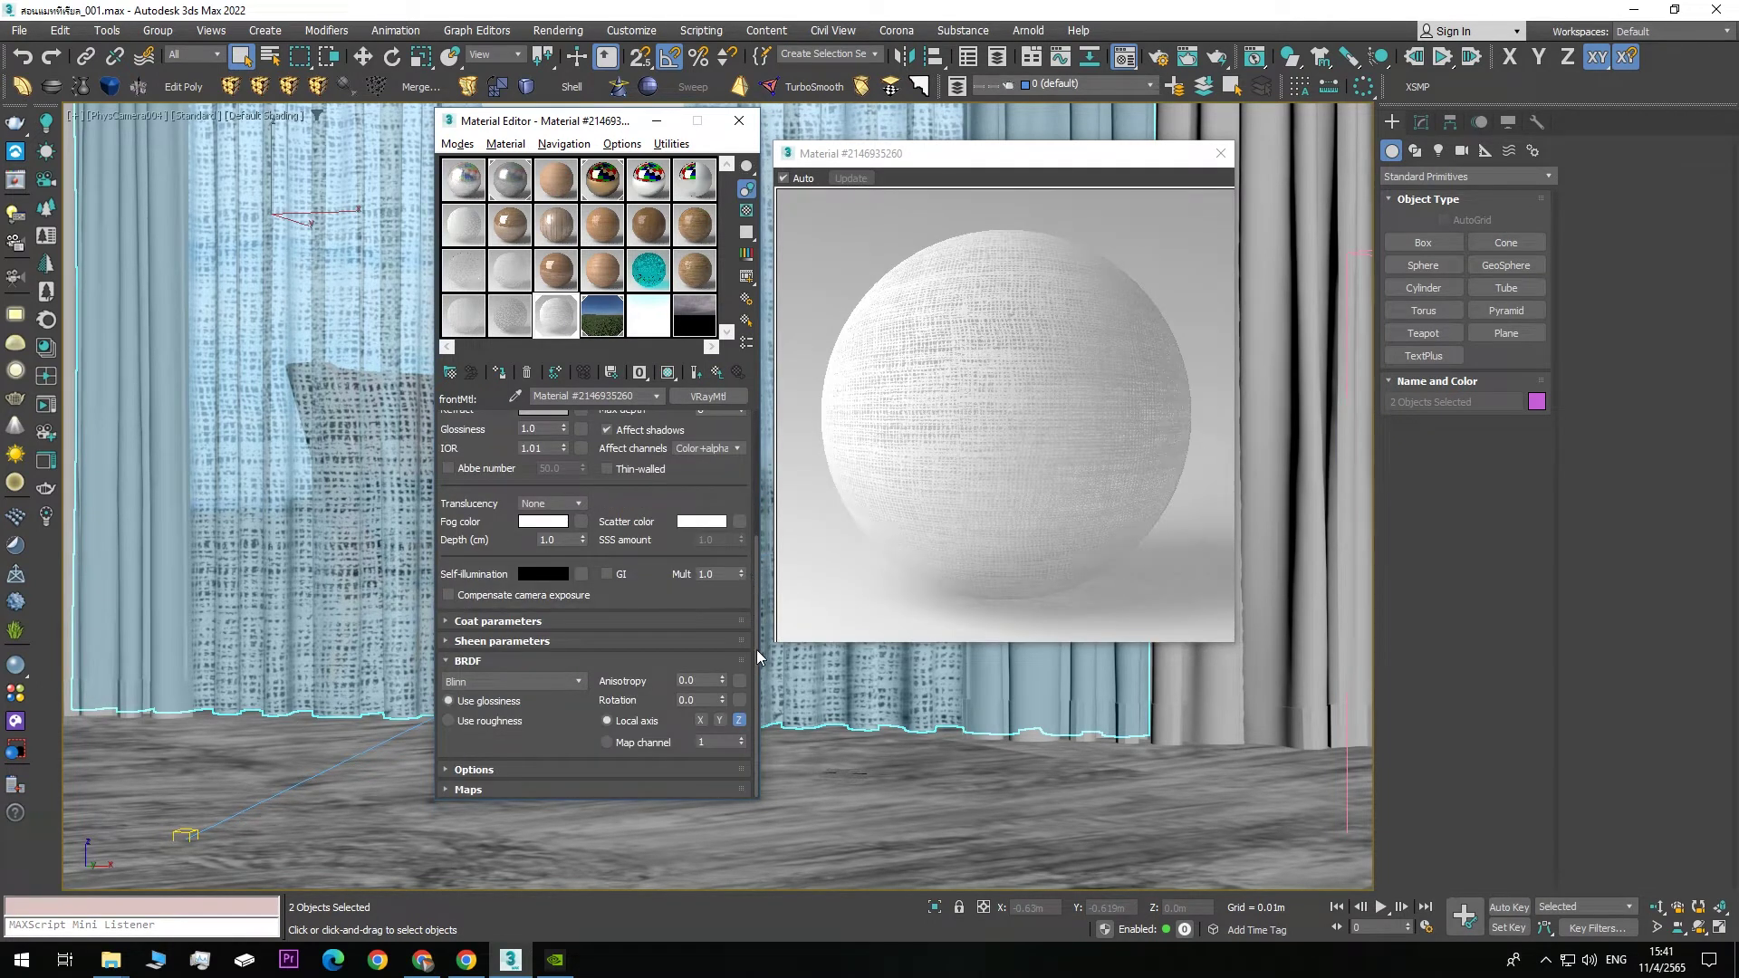
left_click(598, 790)
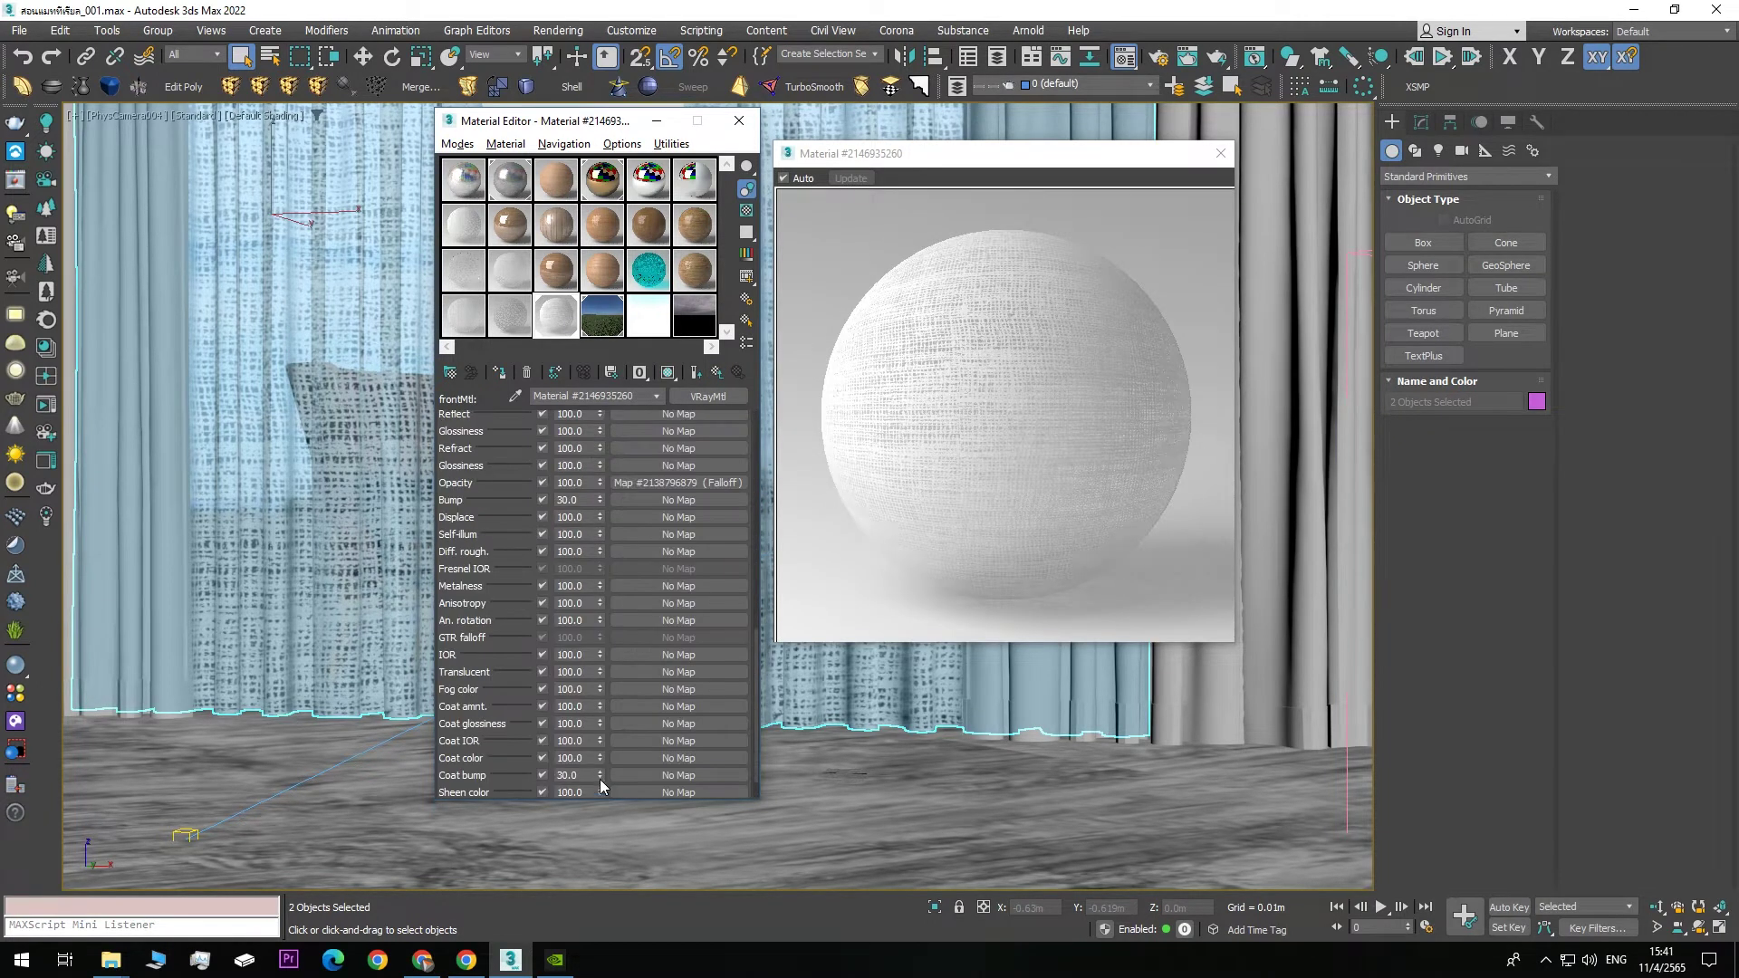
right_click(638, 500)
left_click(688, 533)
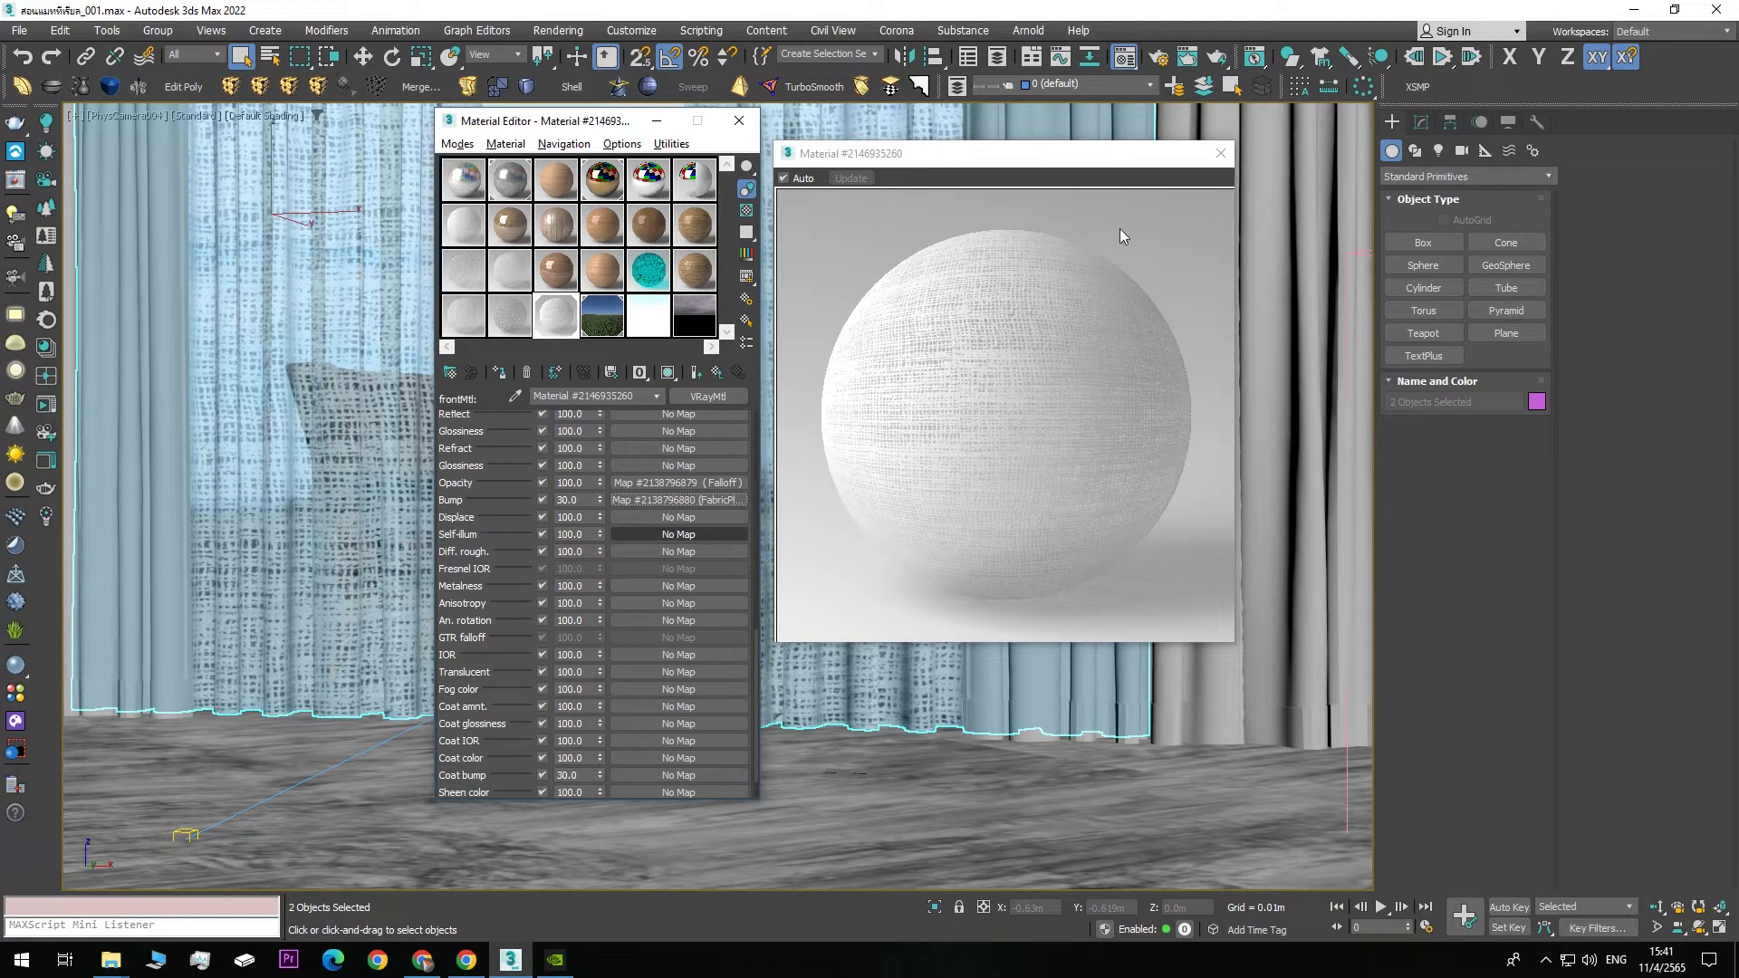
left_click_drag(987, 167, 989, 196)
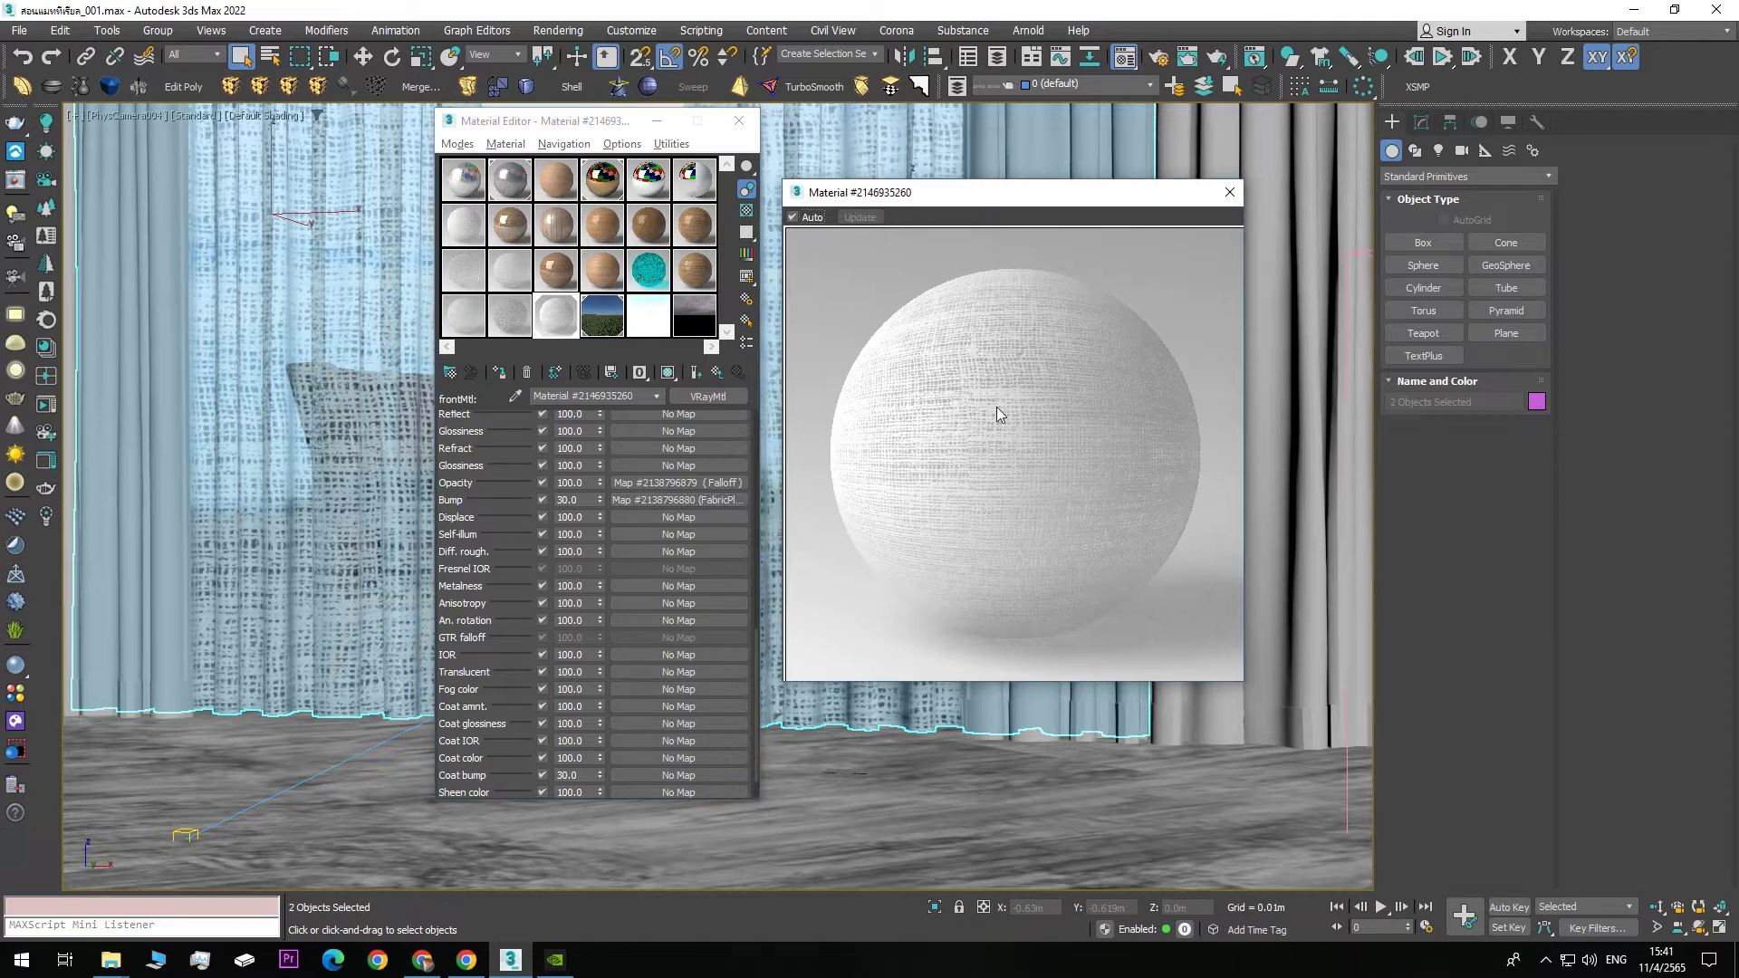
left_click_drag(970, 203, 1148, 155)
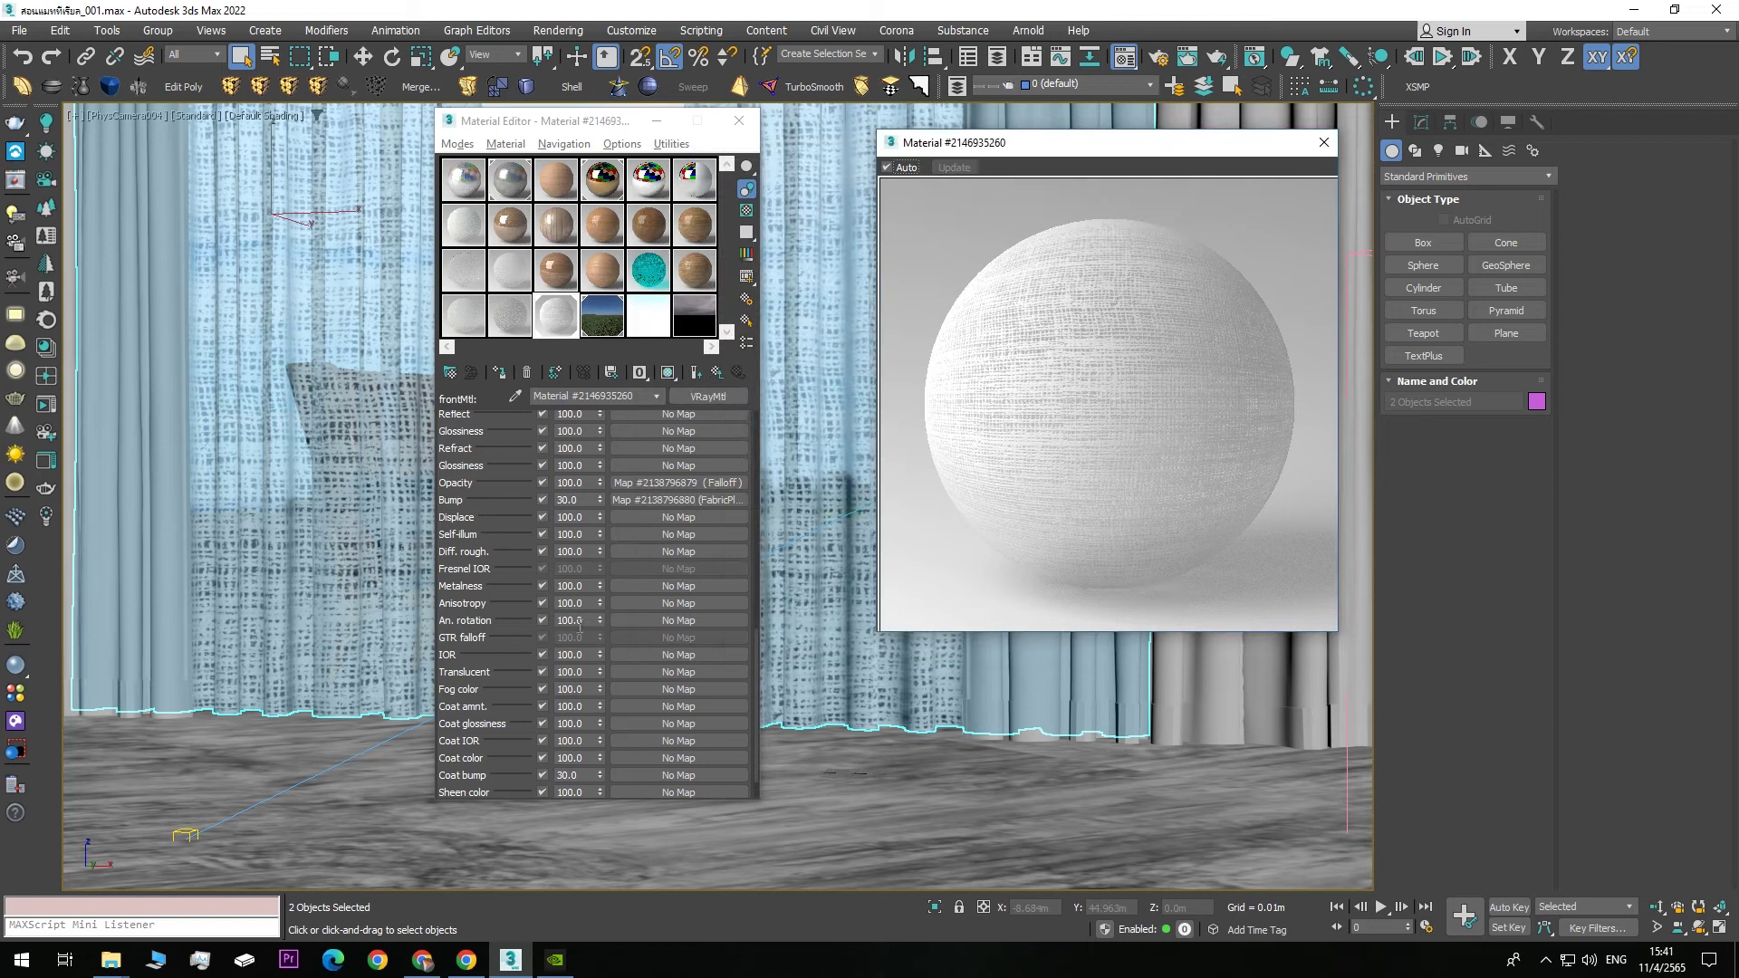
- Set the front material's bump amount to 10, close the enlarged preview and return to the parent two-sided material
left_click(581, 500)
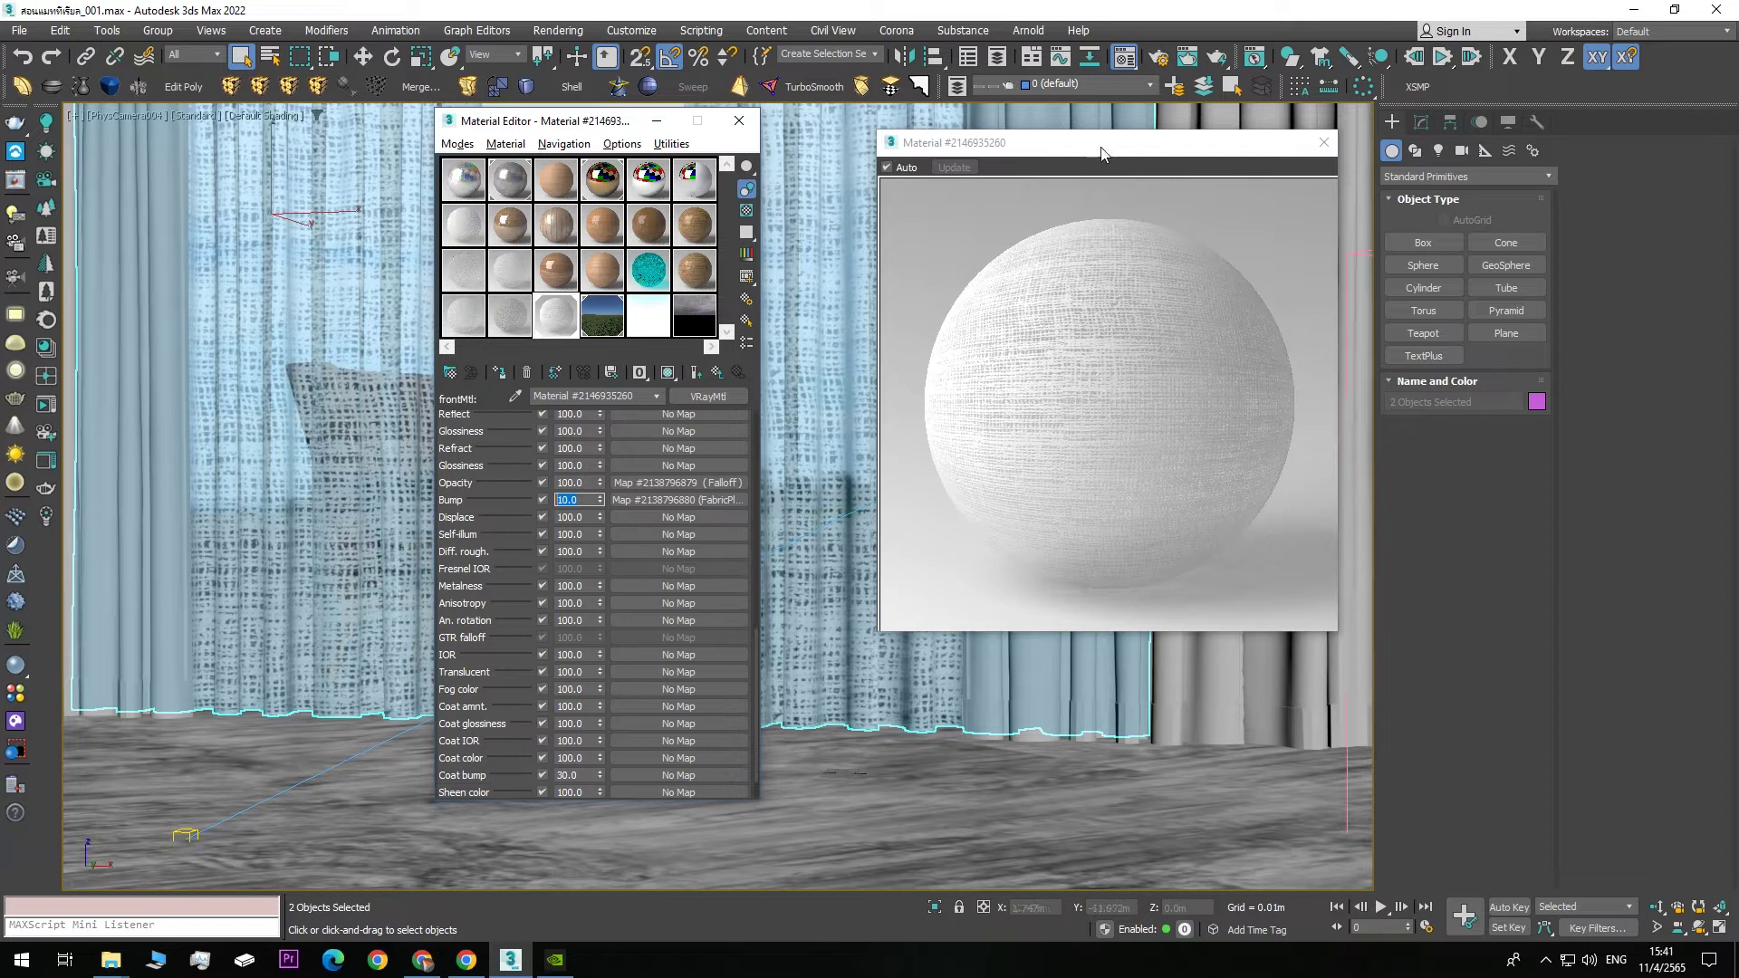
left_click_drag(1056, 151, 1116, 221)
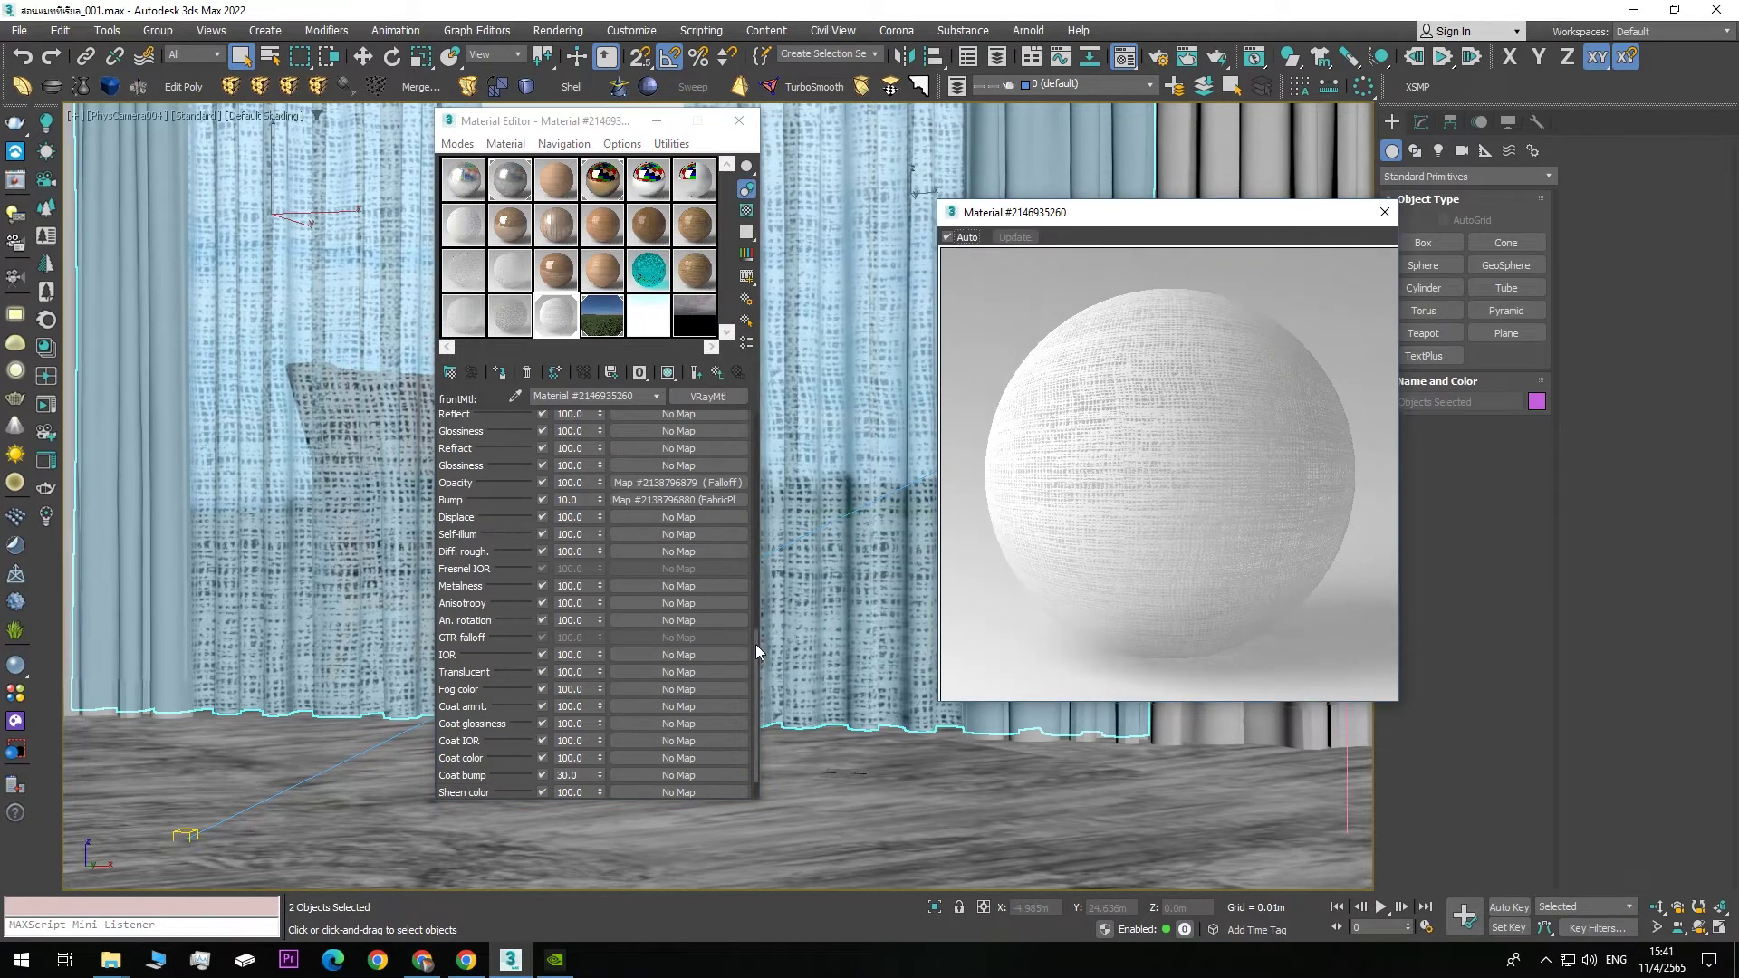
left_click_drag(756, 644, 747, 390)
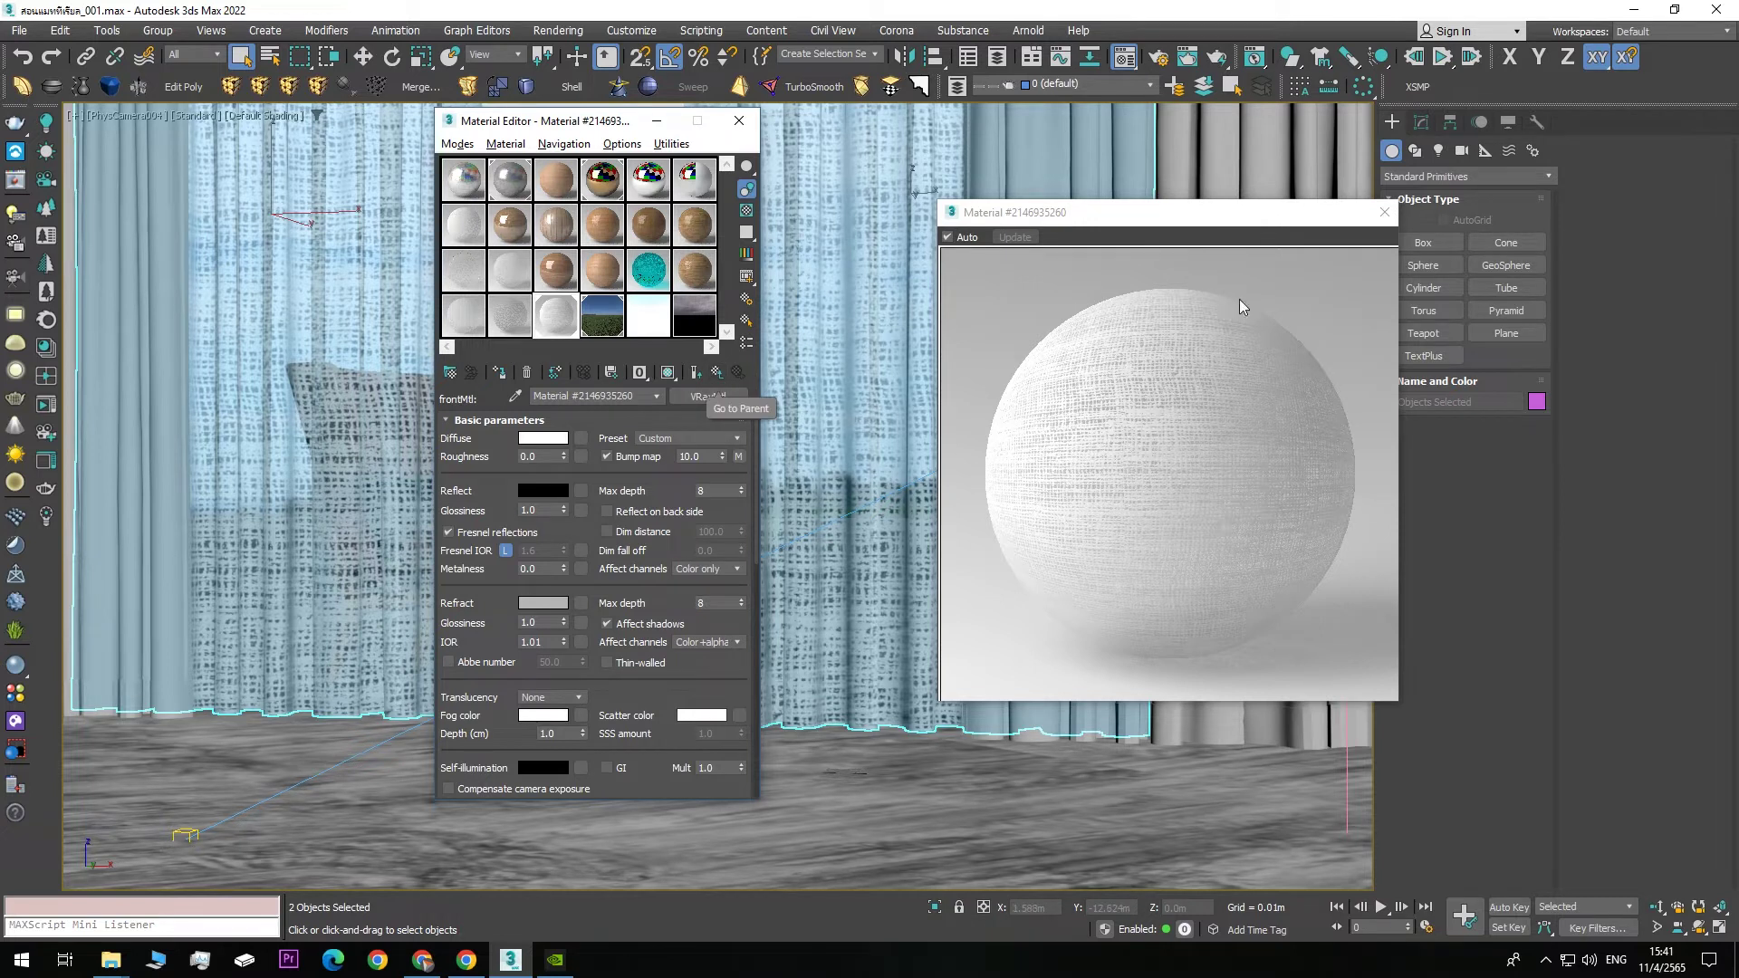
left_click(1384, 212)
left_click(718, 374)
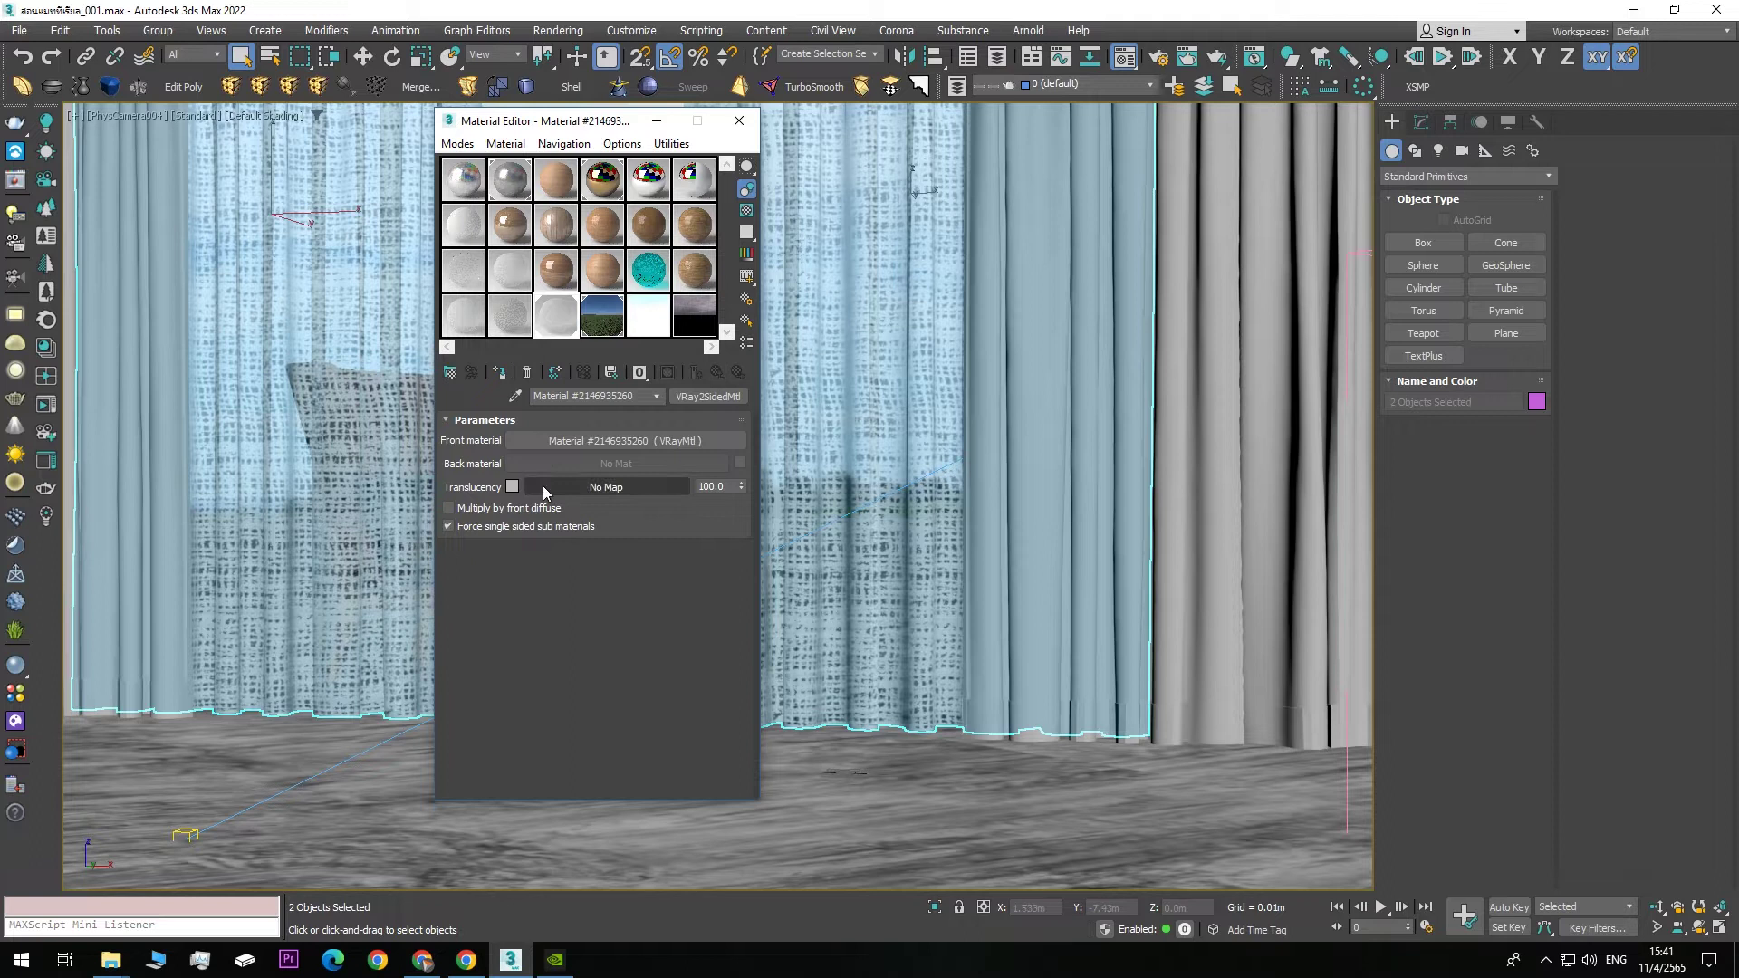
- Reselect both sheer curtains and start a V-Ray render of the camera view in a maximized frame buffer
left_click_drag(507, 130, 865, 150)
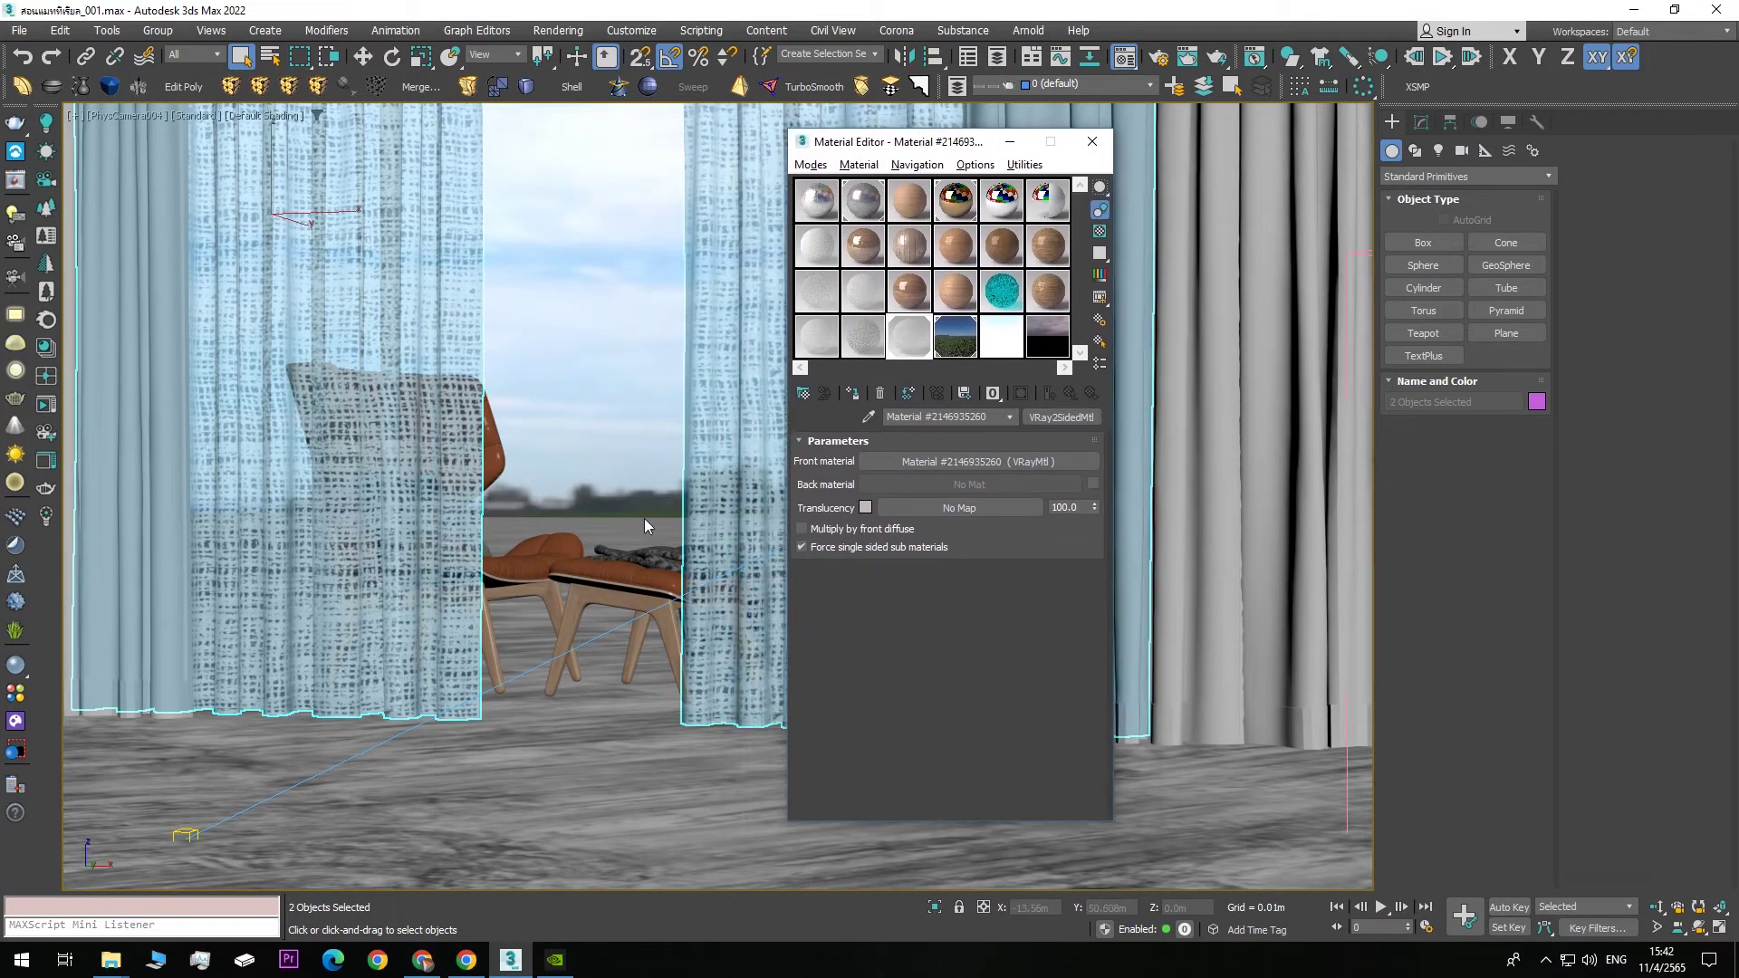
left_click(565, 250)
left_click(437, 290)
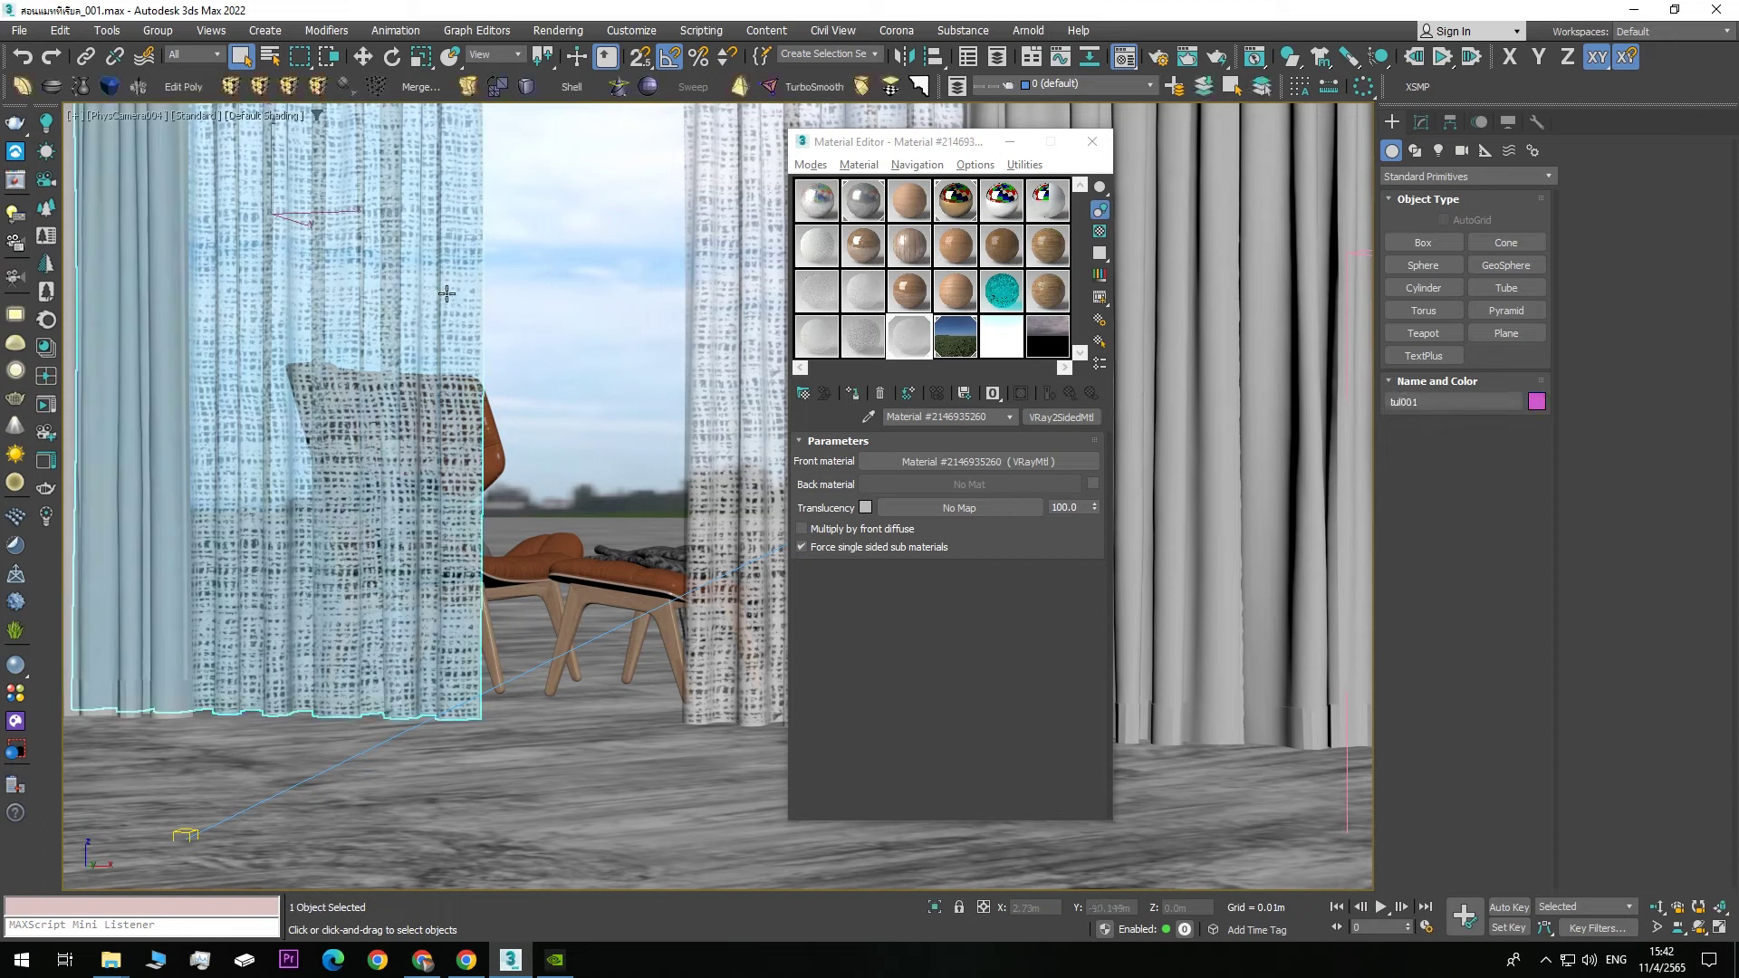
left_click(727, 330, "ctrl")
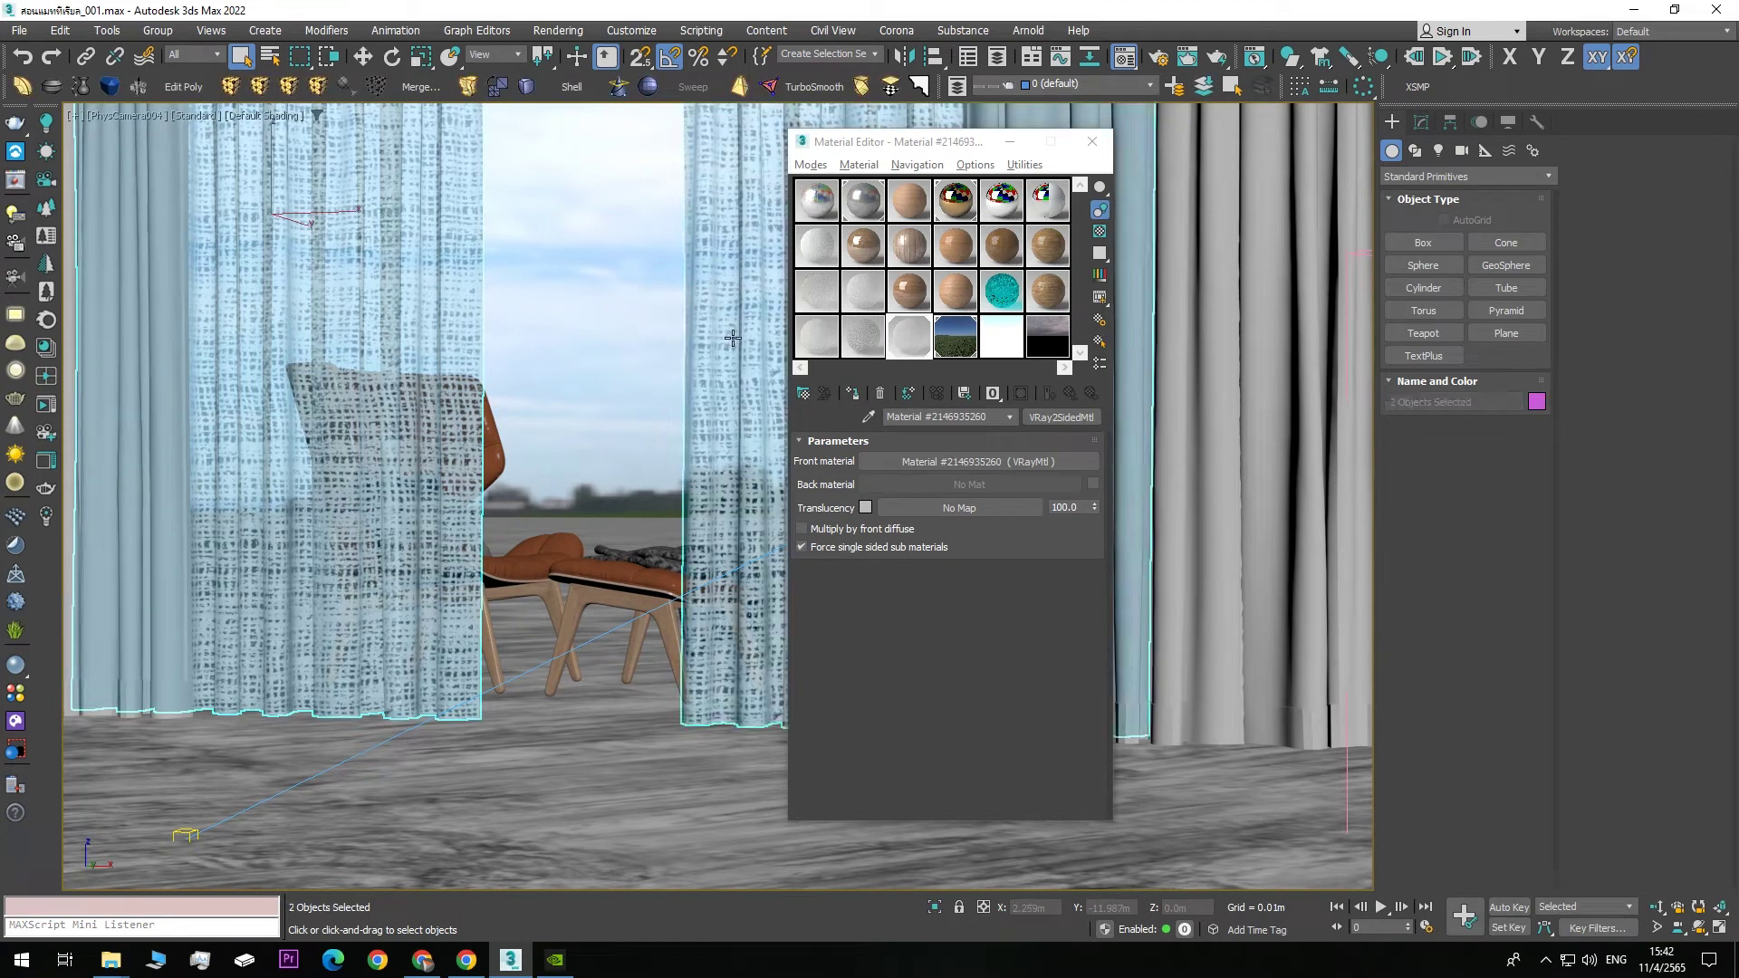
left_click(16, 183)
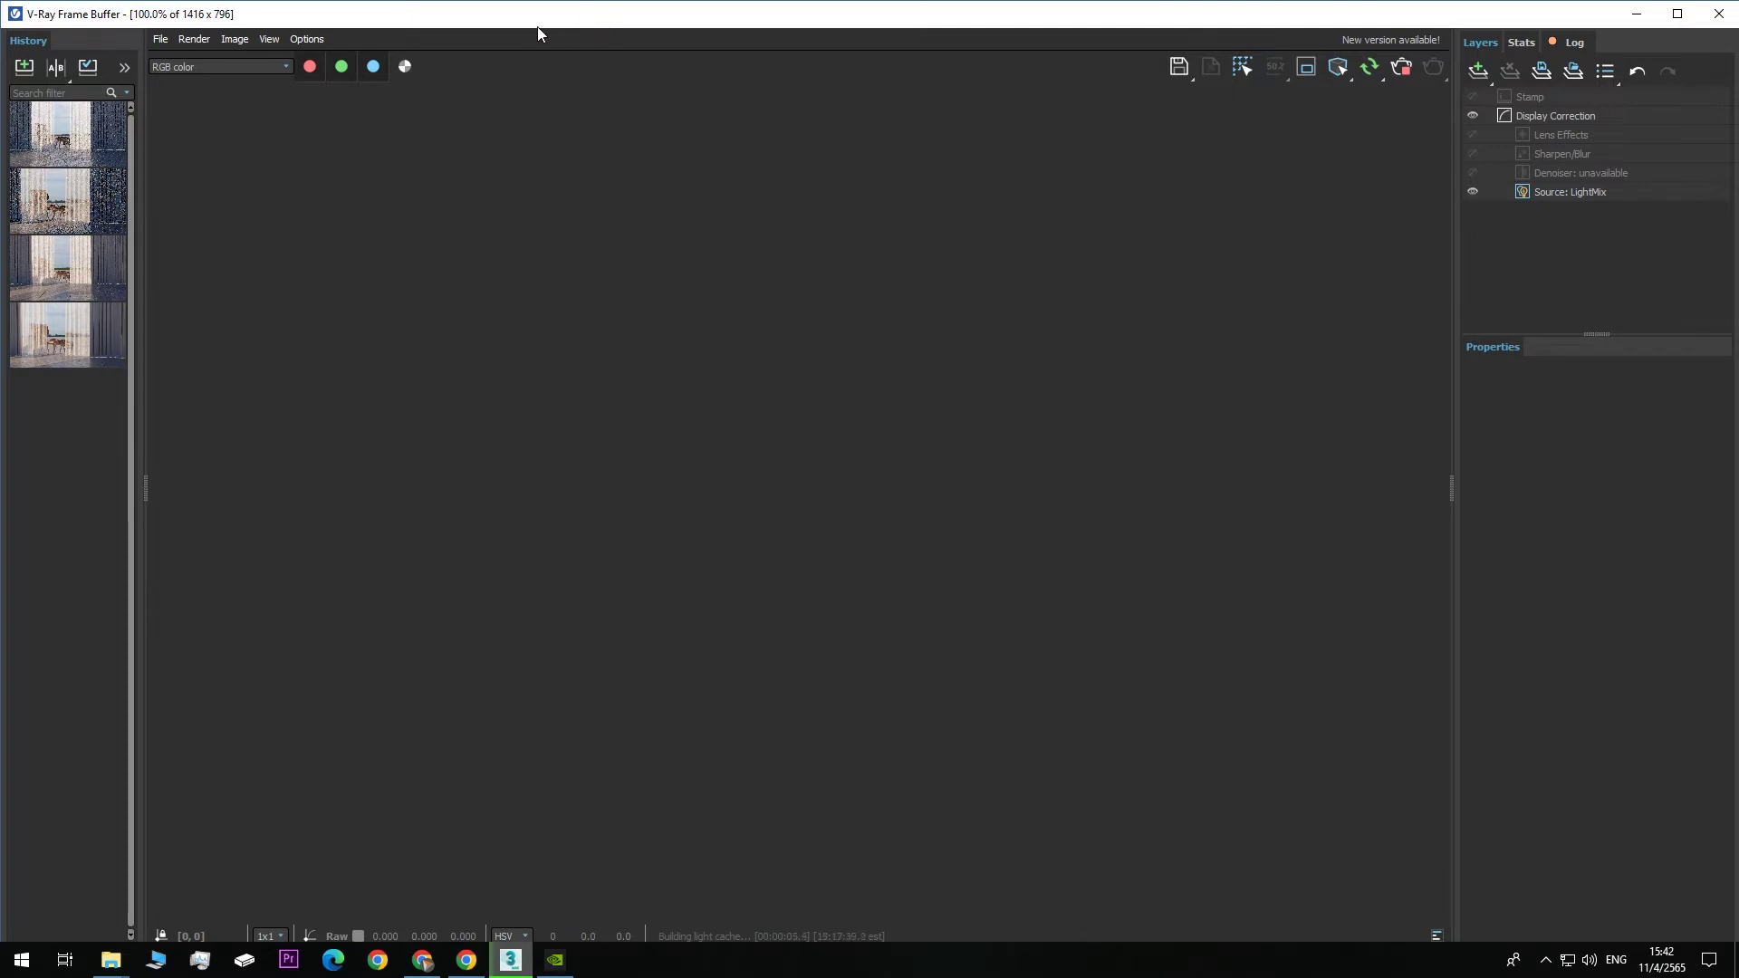
mouse_move(538, 28)
left_mouse_down()
mouse_move(645, 100)
mouse_move(552, 1)
left_mouse_up()
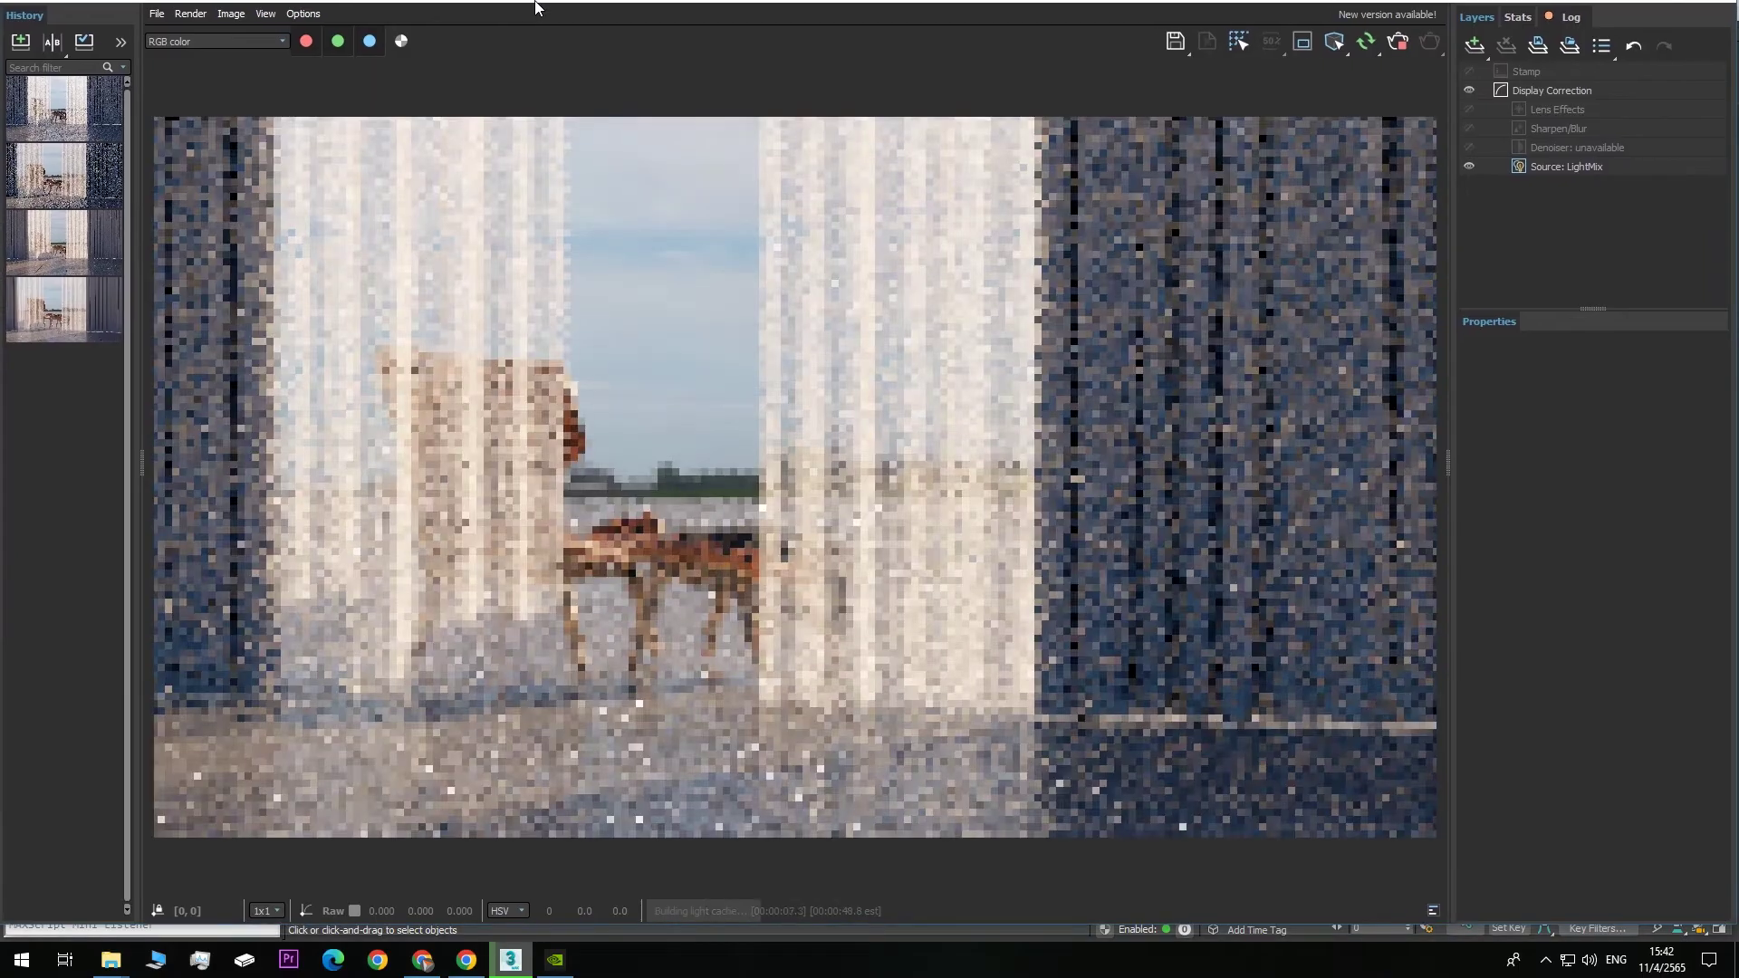
- Examine the sheer curtains' weave and translucency in the progressing render, both up close and in the full image
scroll(596, 466, "down", 2)
scroll(607, 384, "up", 1)
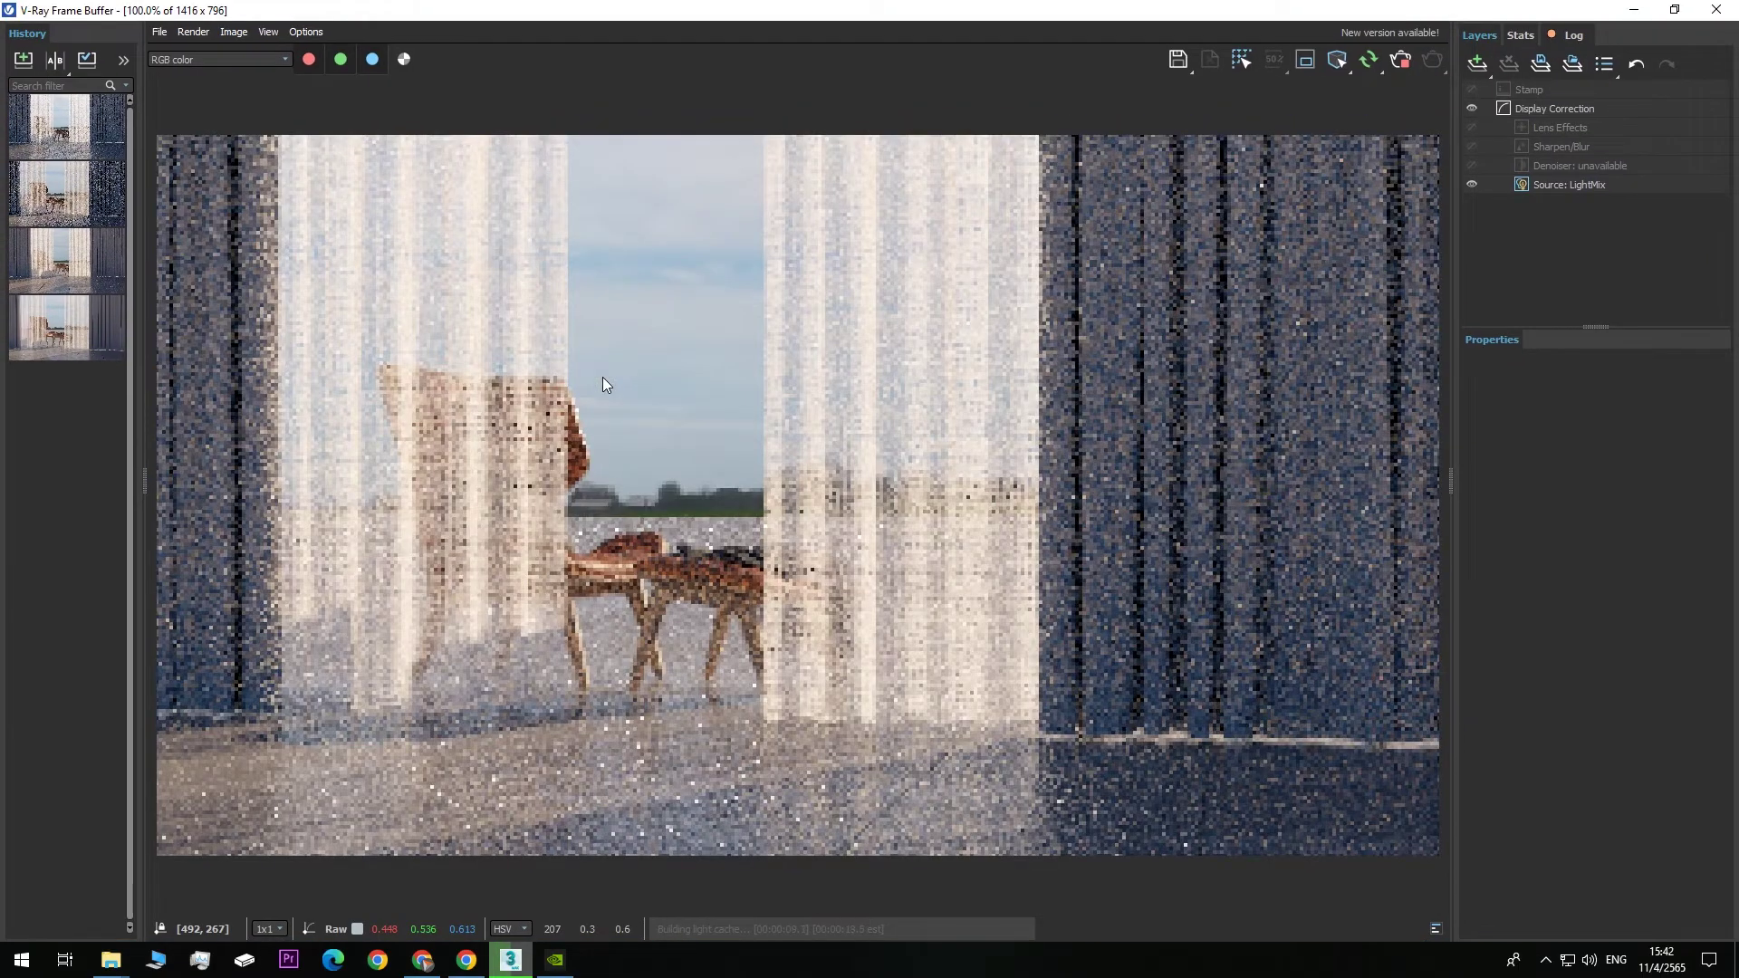
scroll(496, 543, "up", 1)
scroll(497, 531, "down", 1)
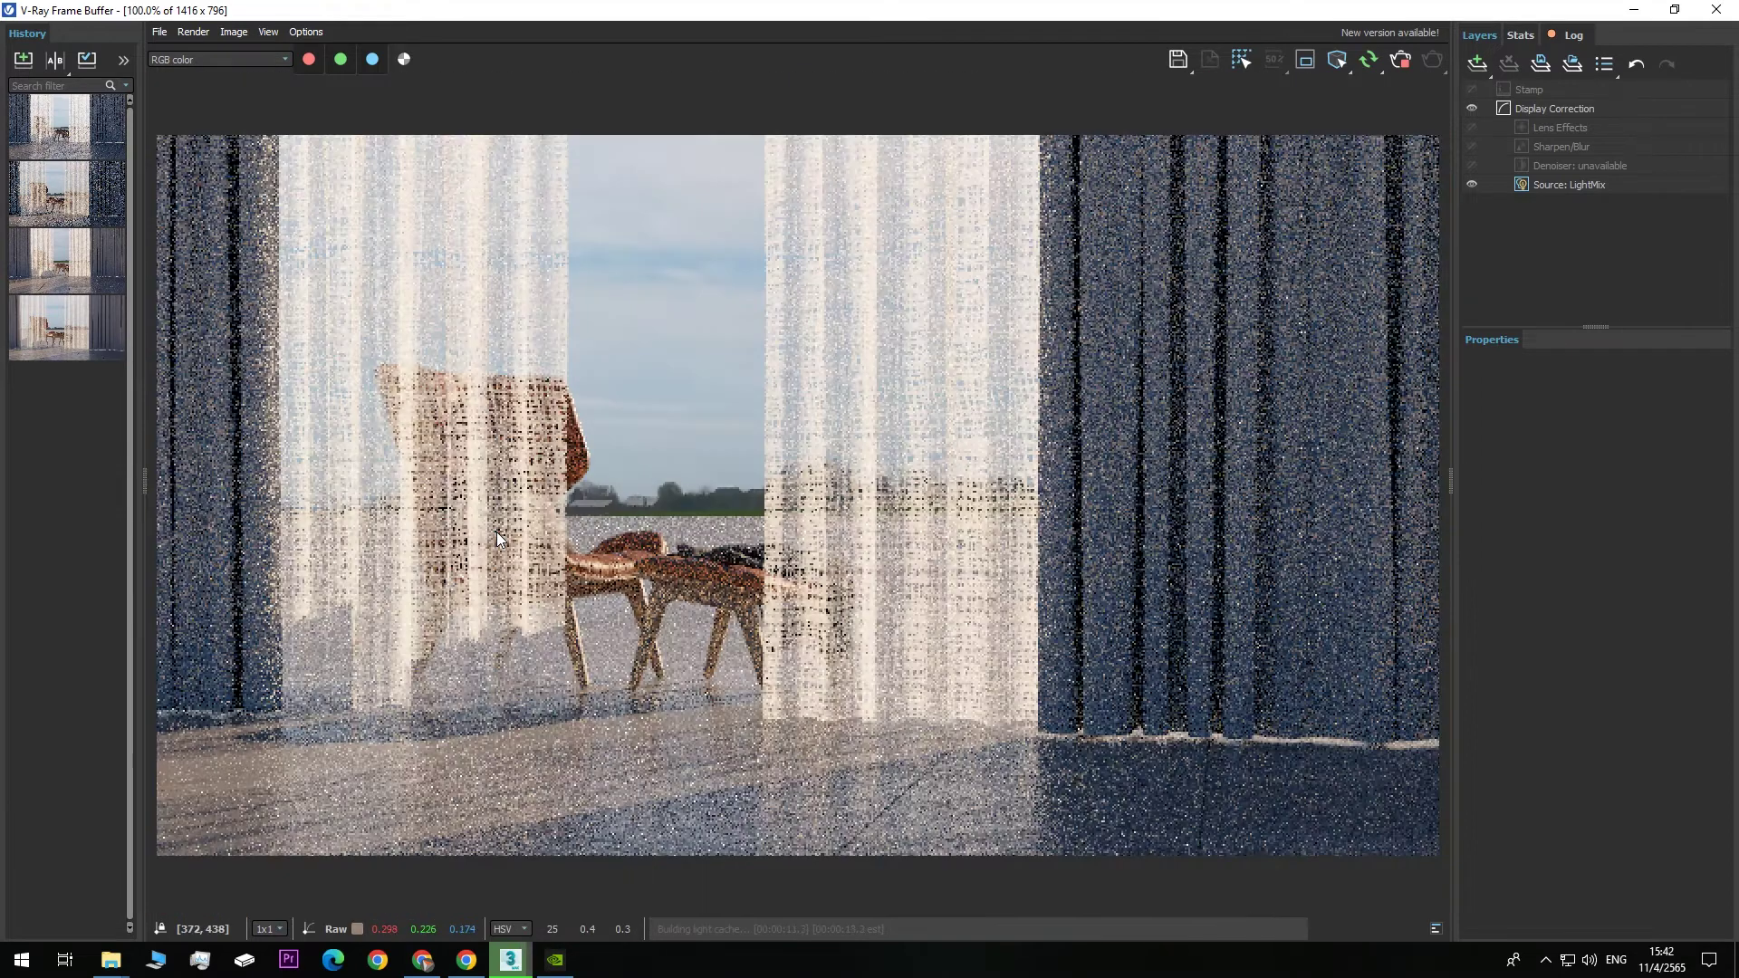
scroll(494, 530, "down", 1)
scroll(532, 415, "up", 1)
scroll(533, 416, "down", 1)
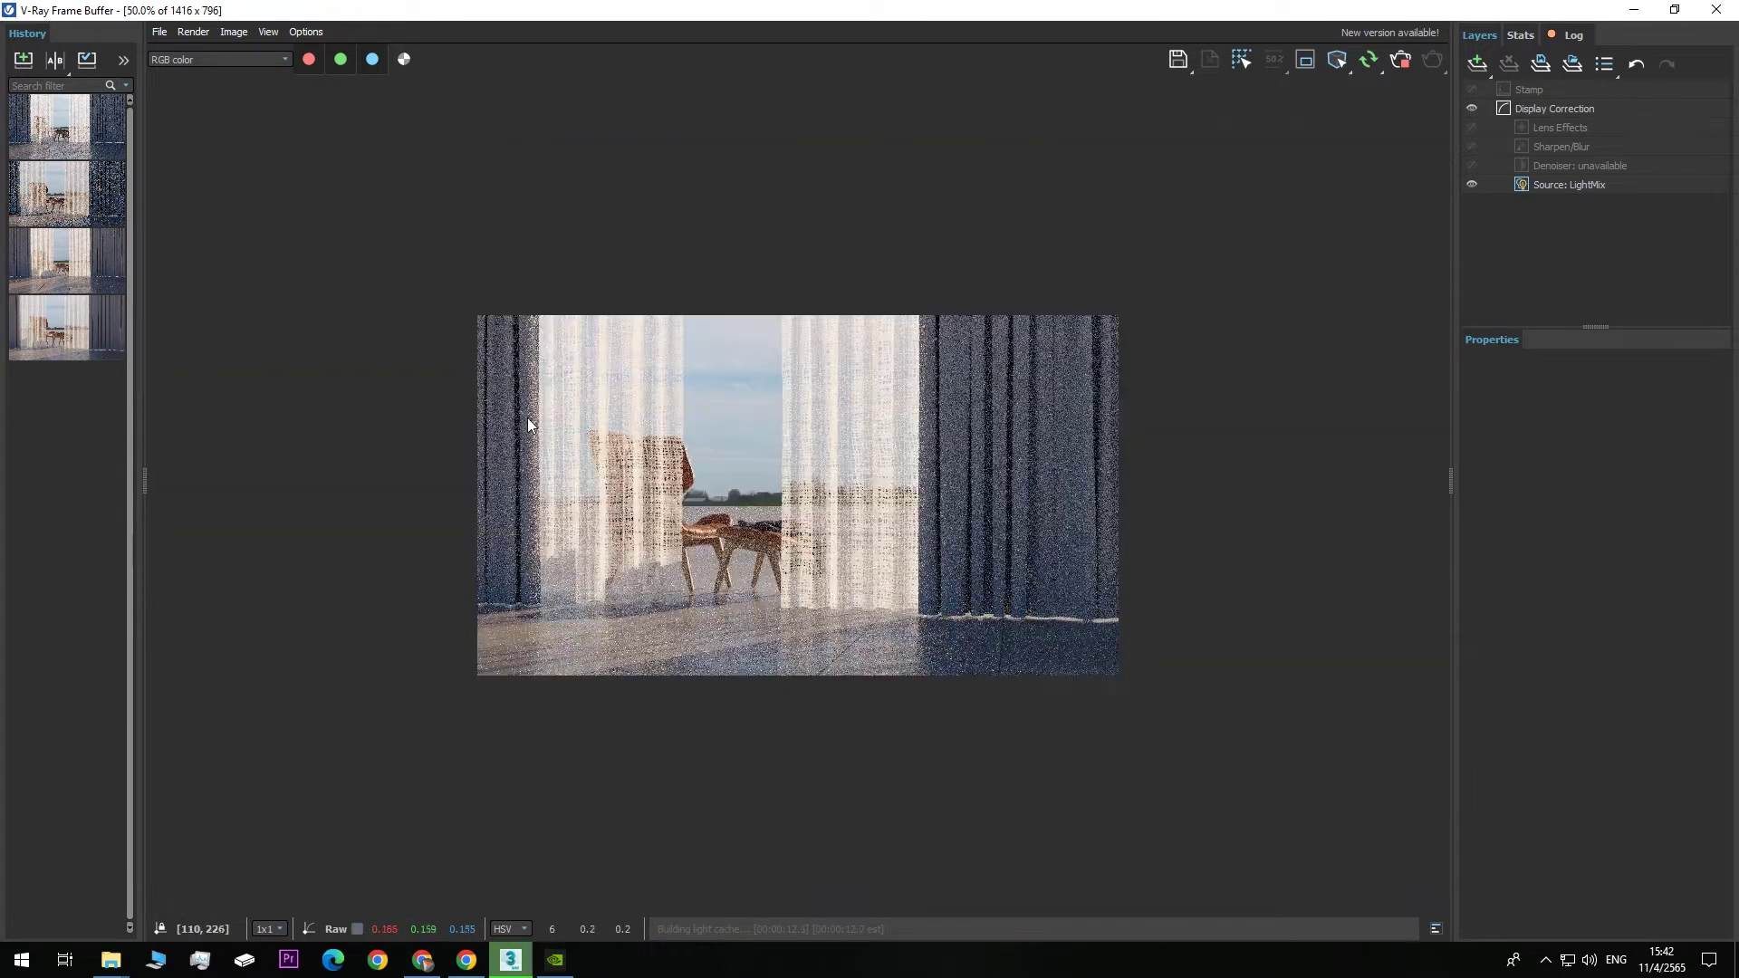
scroll(534, 425, "up", 1)
scroll(486, 525, "up", 1)
scroll(486, 526, "down", 1)
scroll(868, 317, "up", 1)
scroll(868, 324, "down", 1)
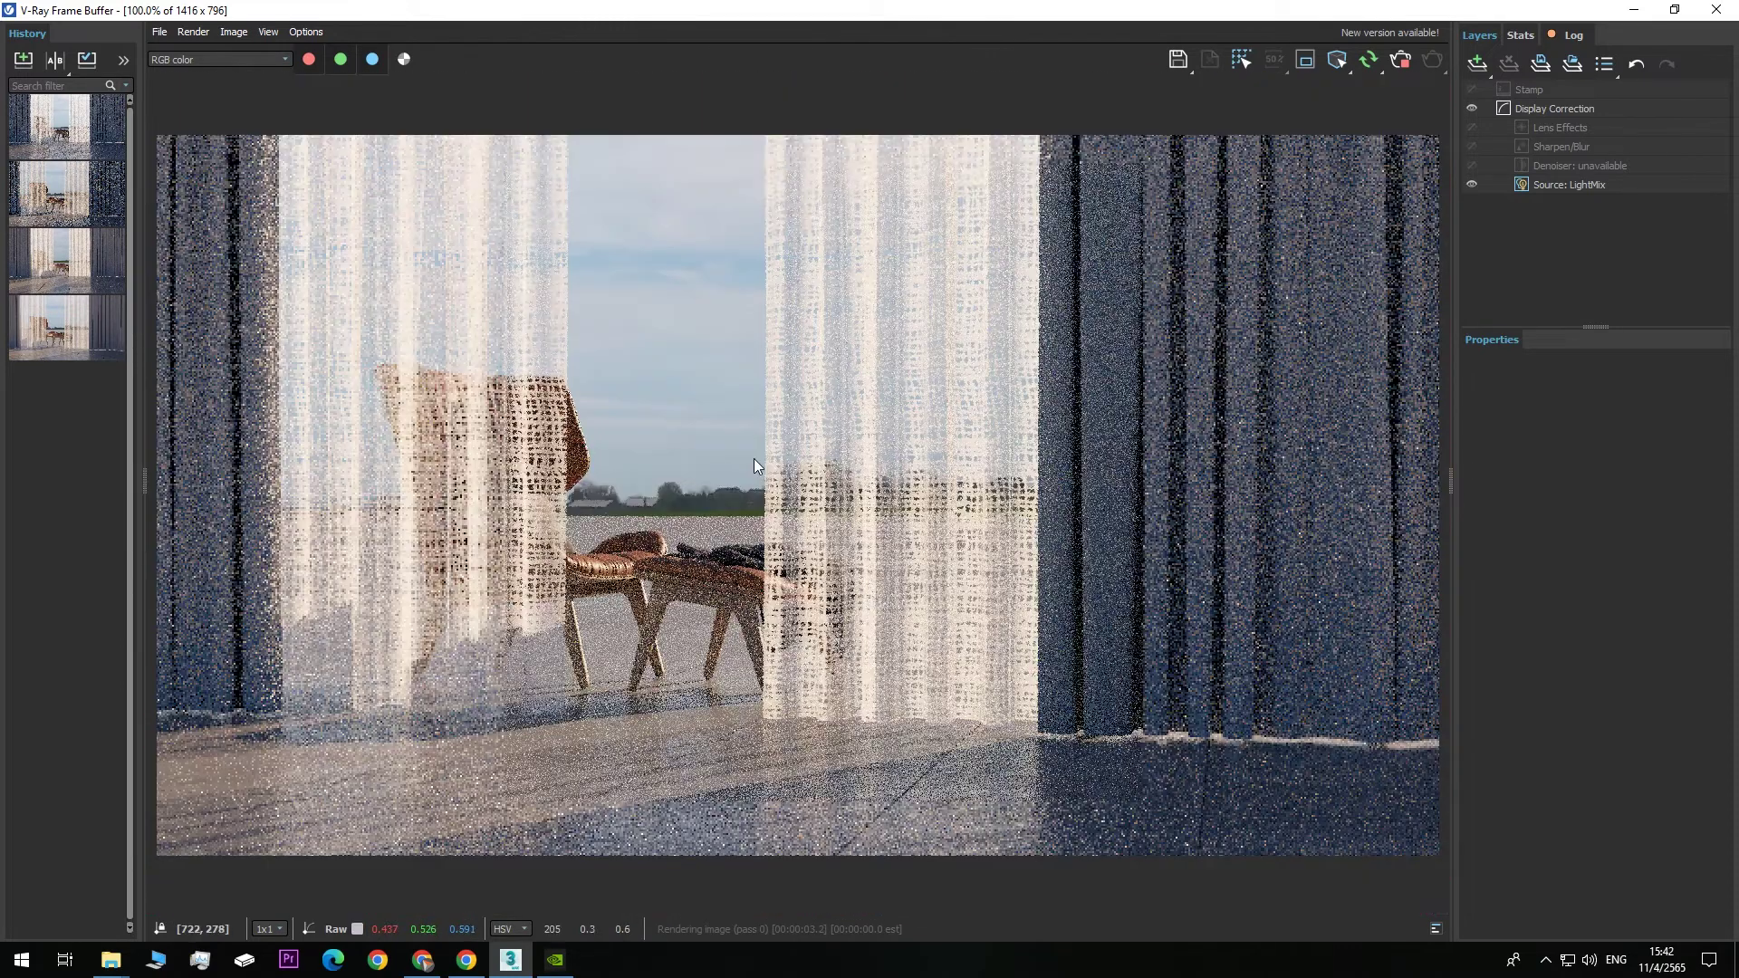
scroll(607, 796, "up", 1)
scroll(1007, 675, "down", 1)
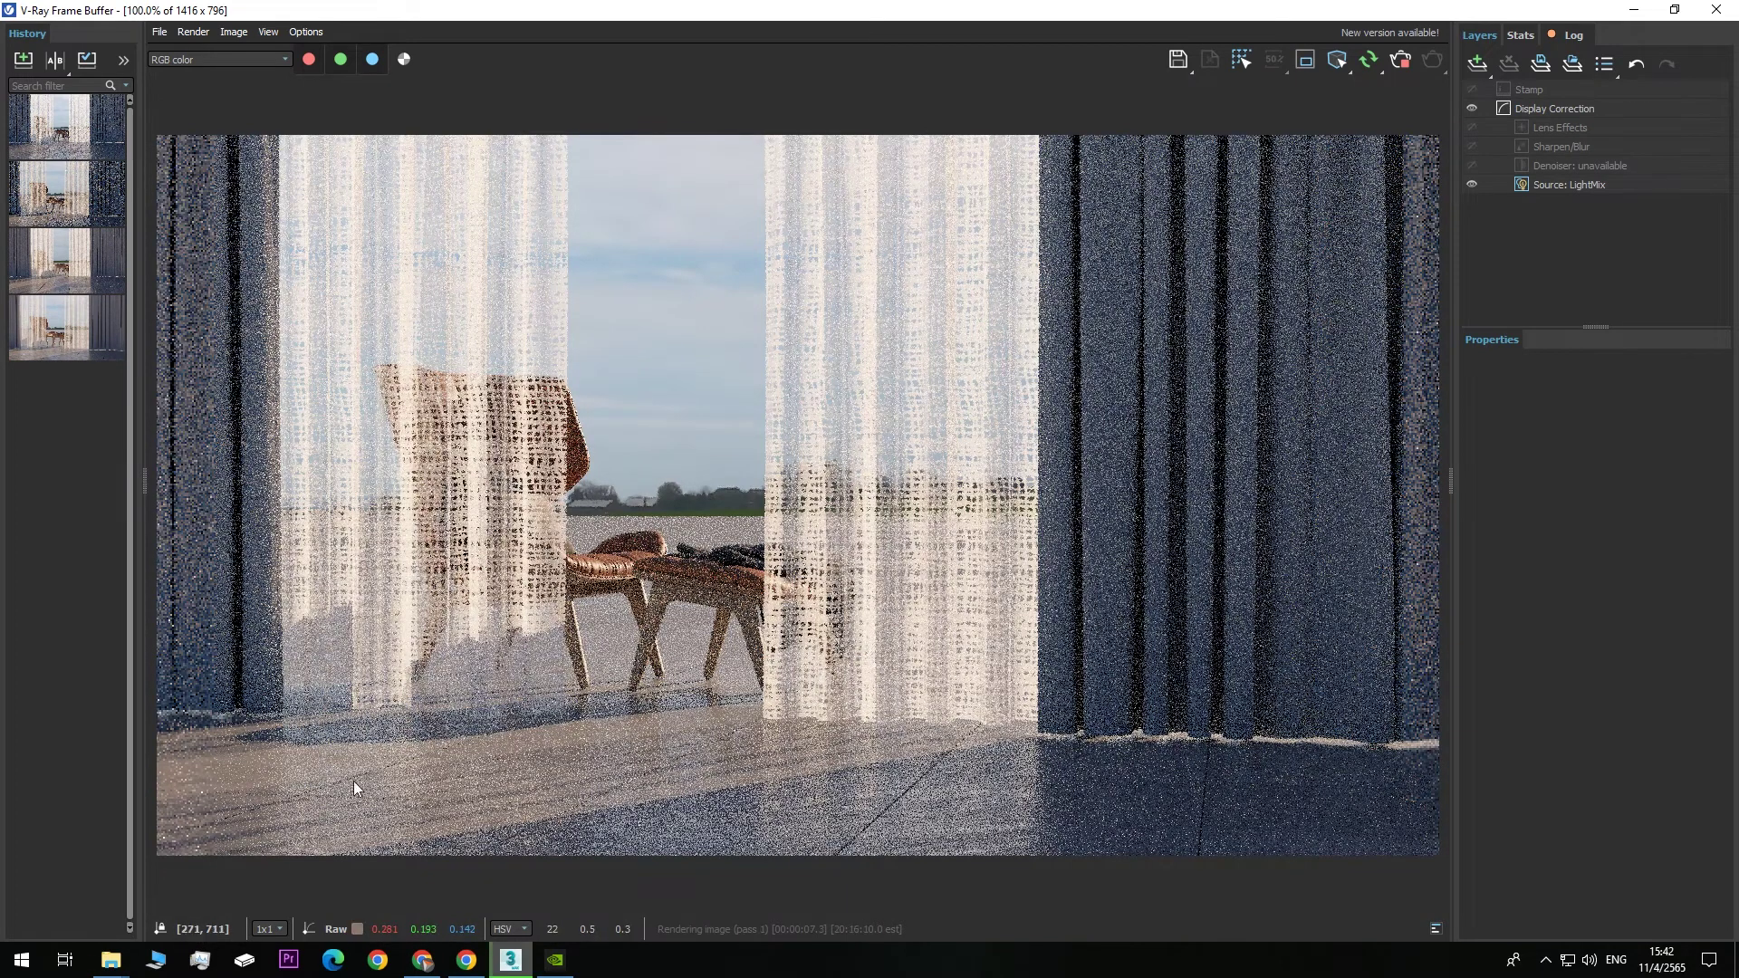
scroll(289, 806, "up", 1)
scroll(290, 803, "down", 1)
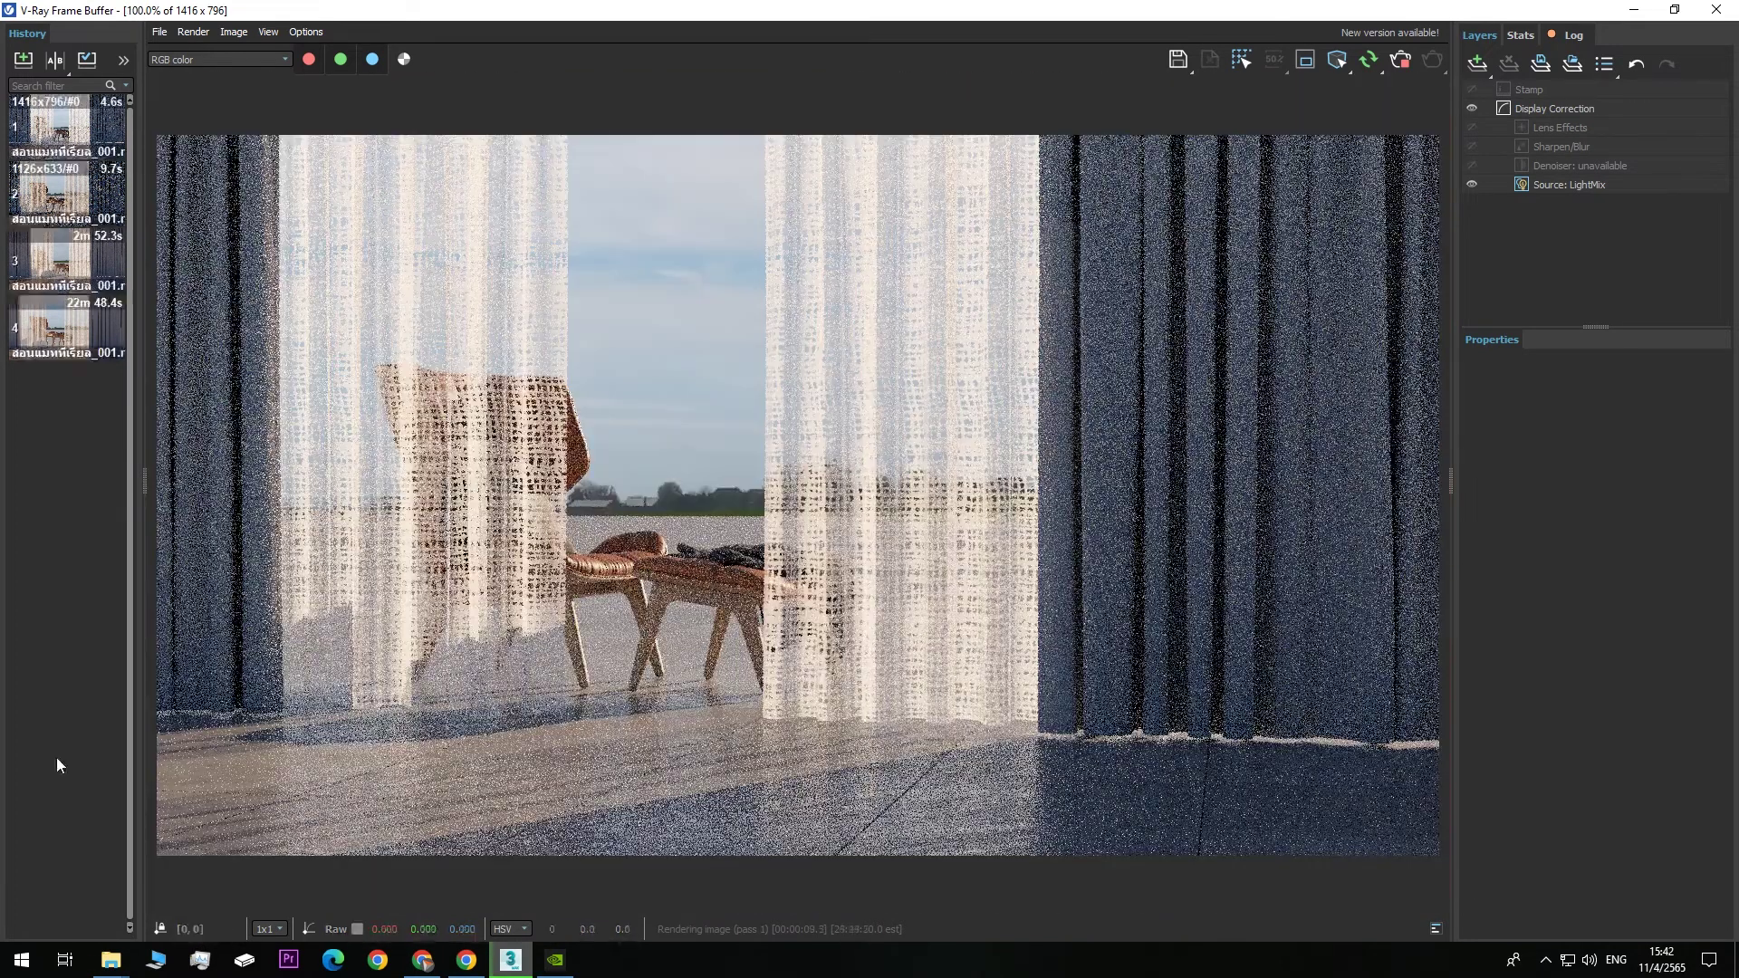
scroll(438, 541, "up", 1)
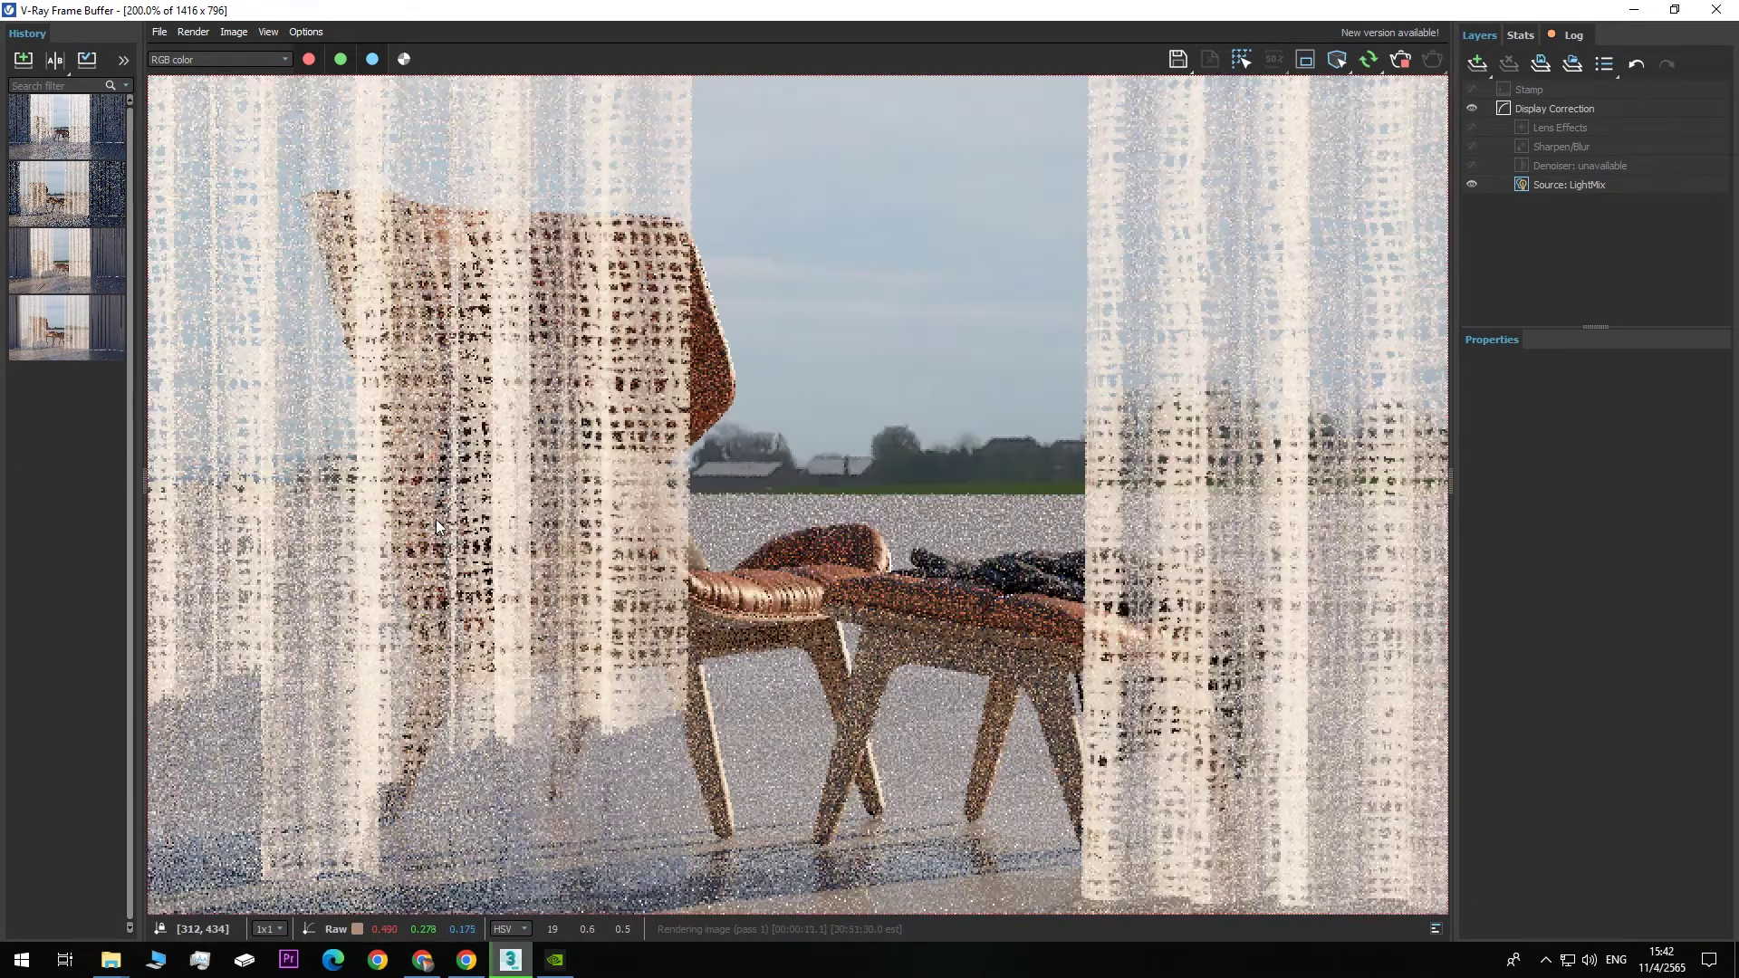
- Restore the frame buffer to a smaller window showing the render at 100%, with the Material Editor clear of the sheer curtains
scroll(436, 521, "down", 1)
left_click_drag(877, 9, 1273, 174)
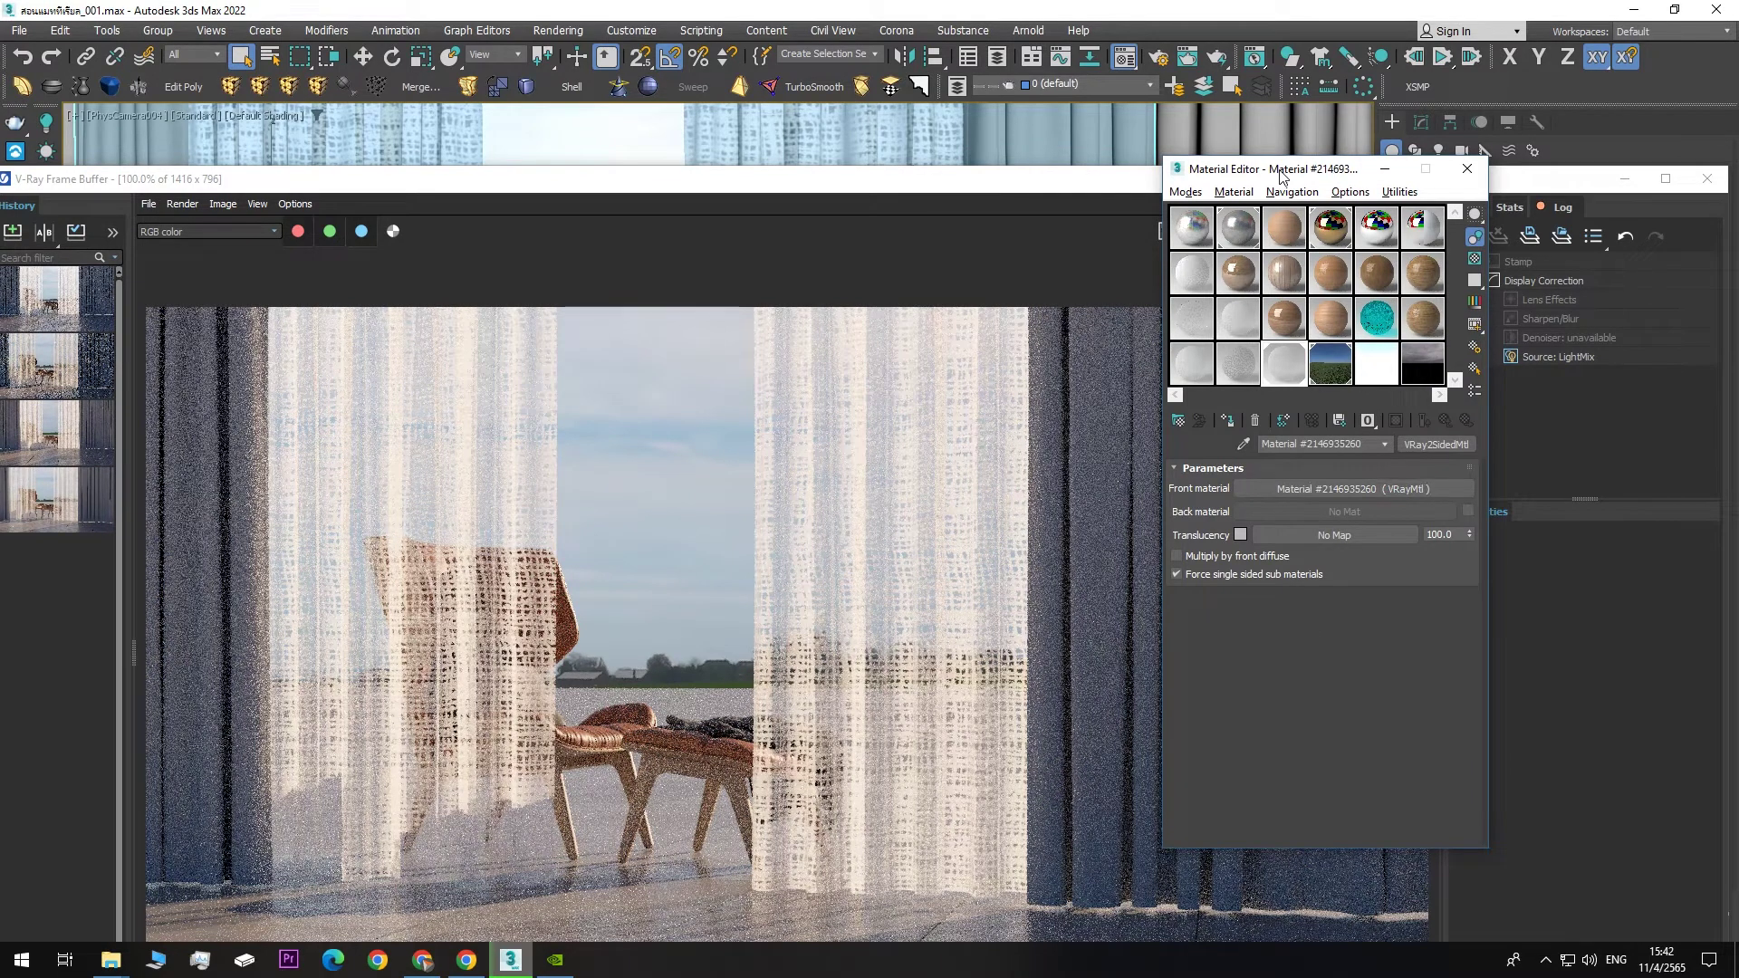
left_click_drag(1278, 170, 1291, 167)
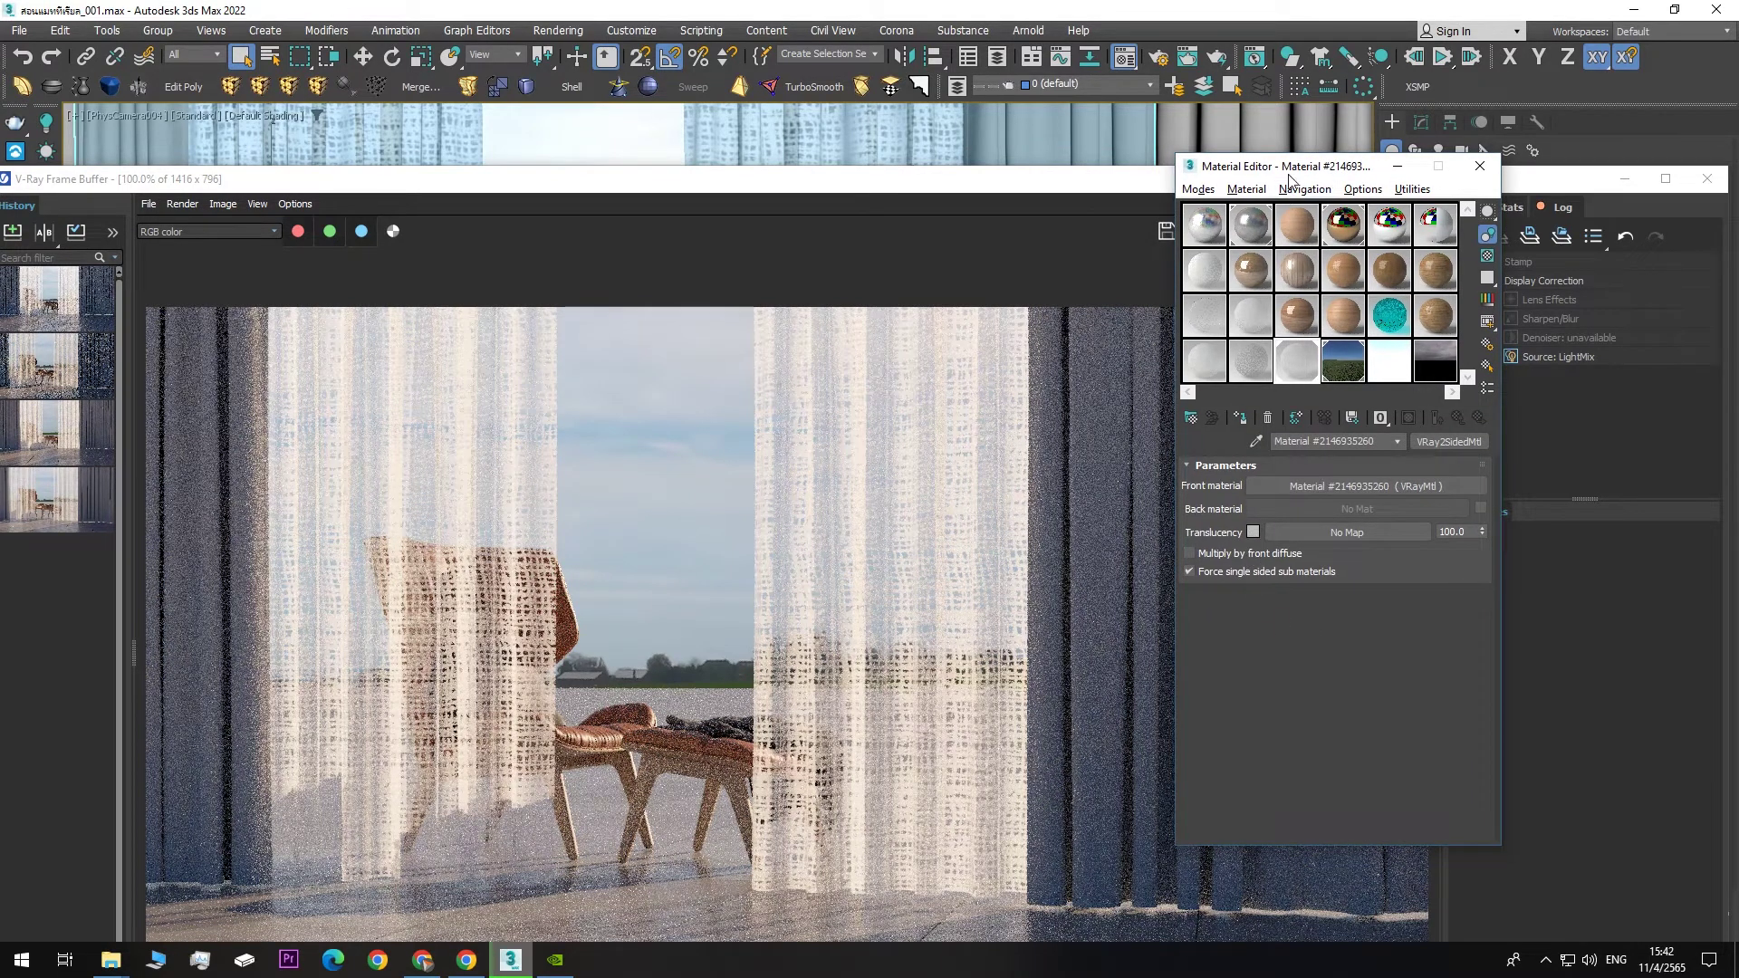
left_click_drag(1283, 172, 1319, 145)
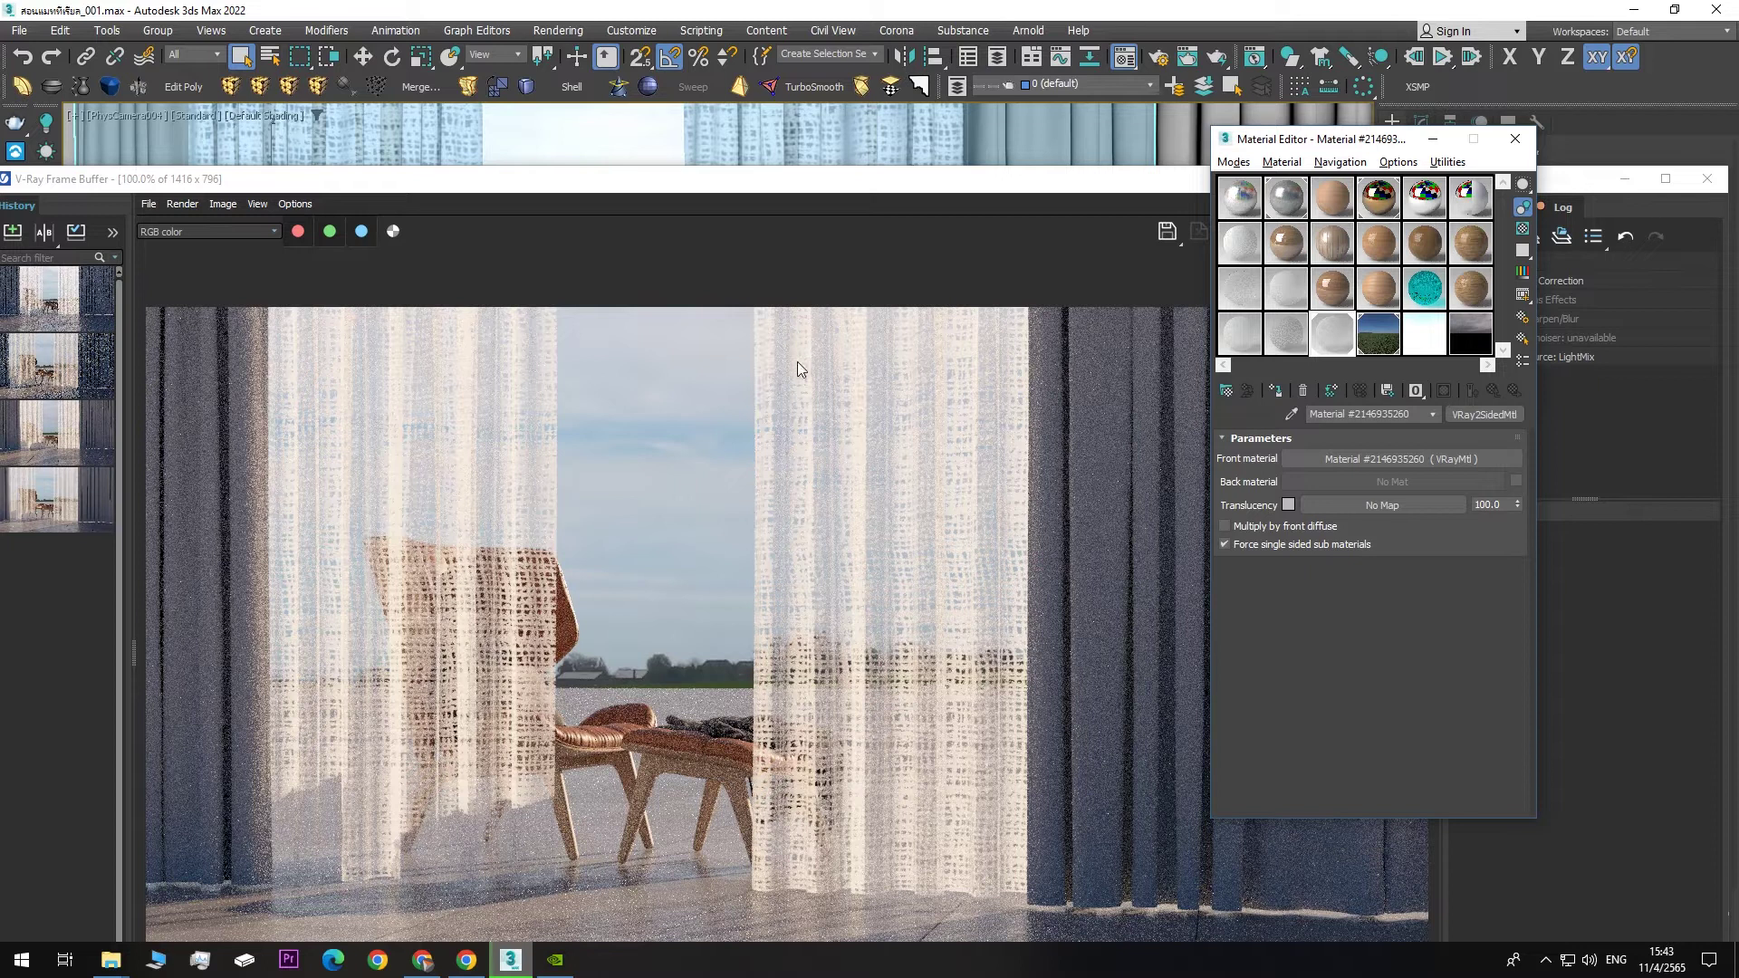
- Set the two-sided sheer material's translucency color to pure white, value 255
left_click(1289, 505)
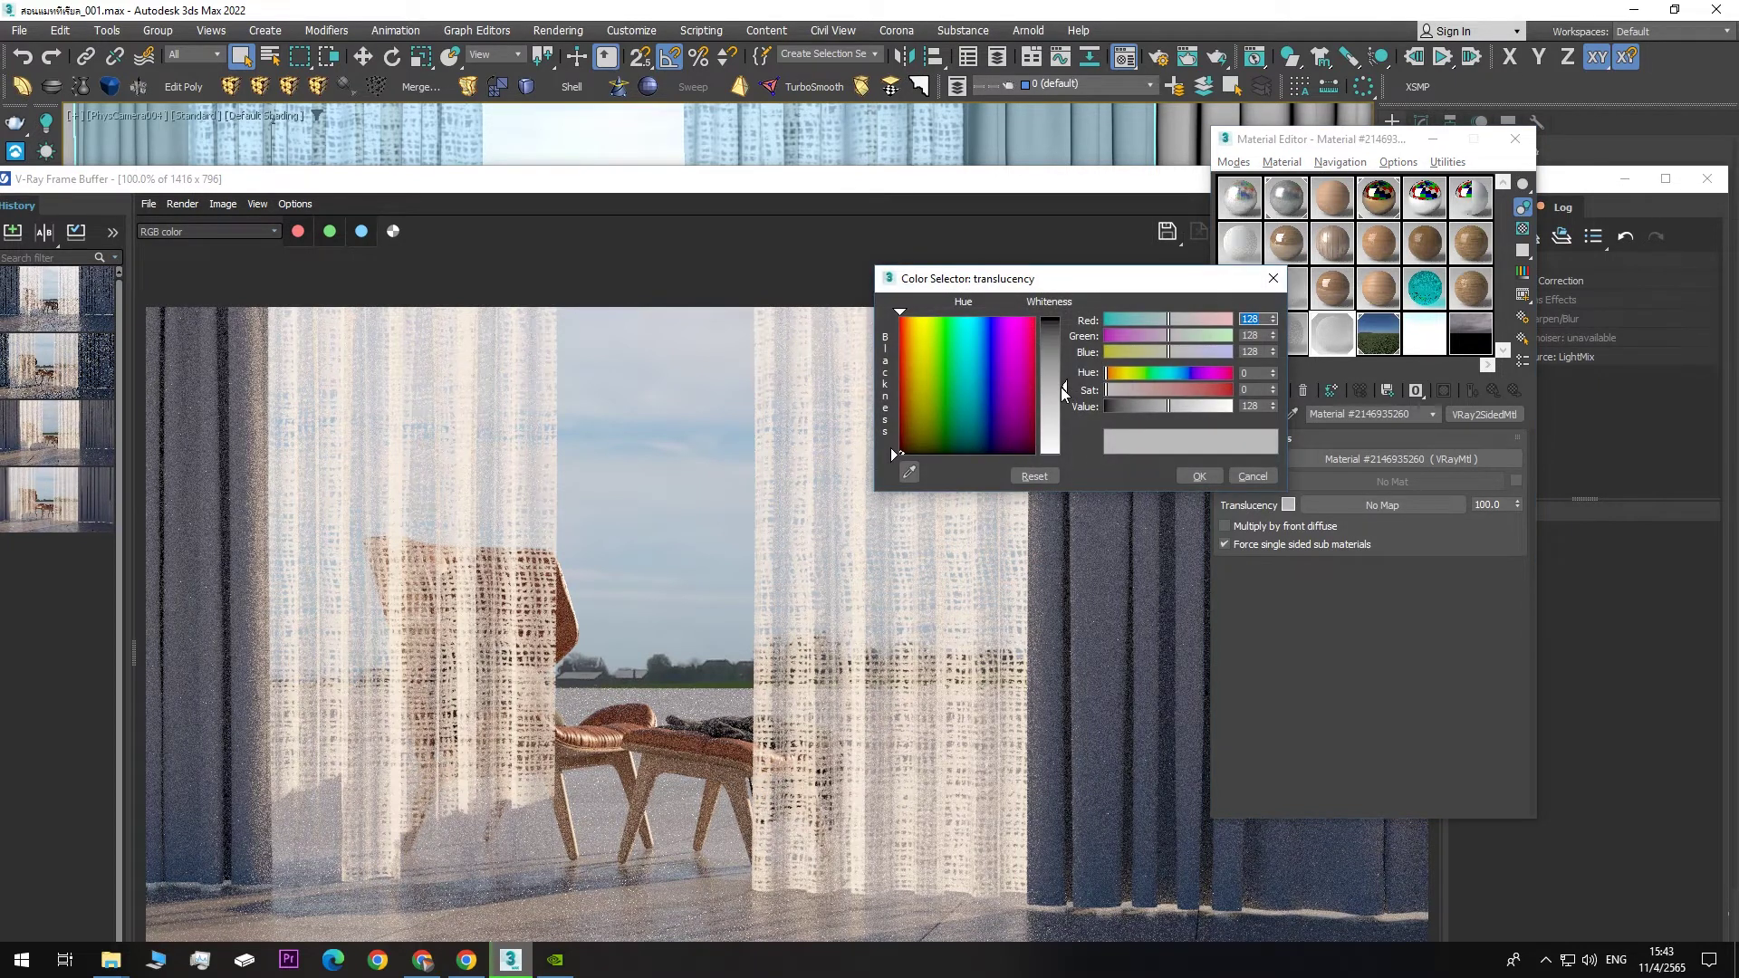
left_click_drag(1067, 389, 889, 448)
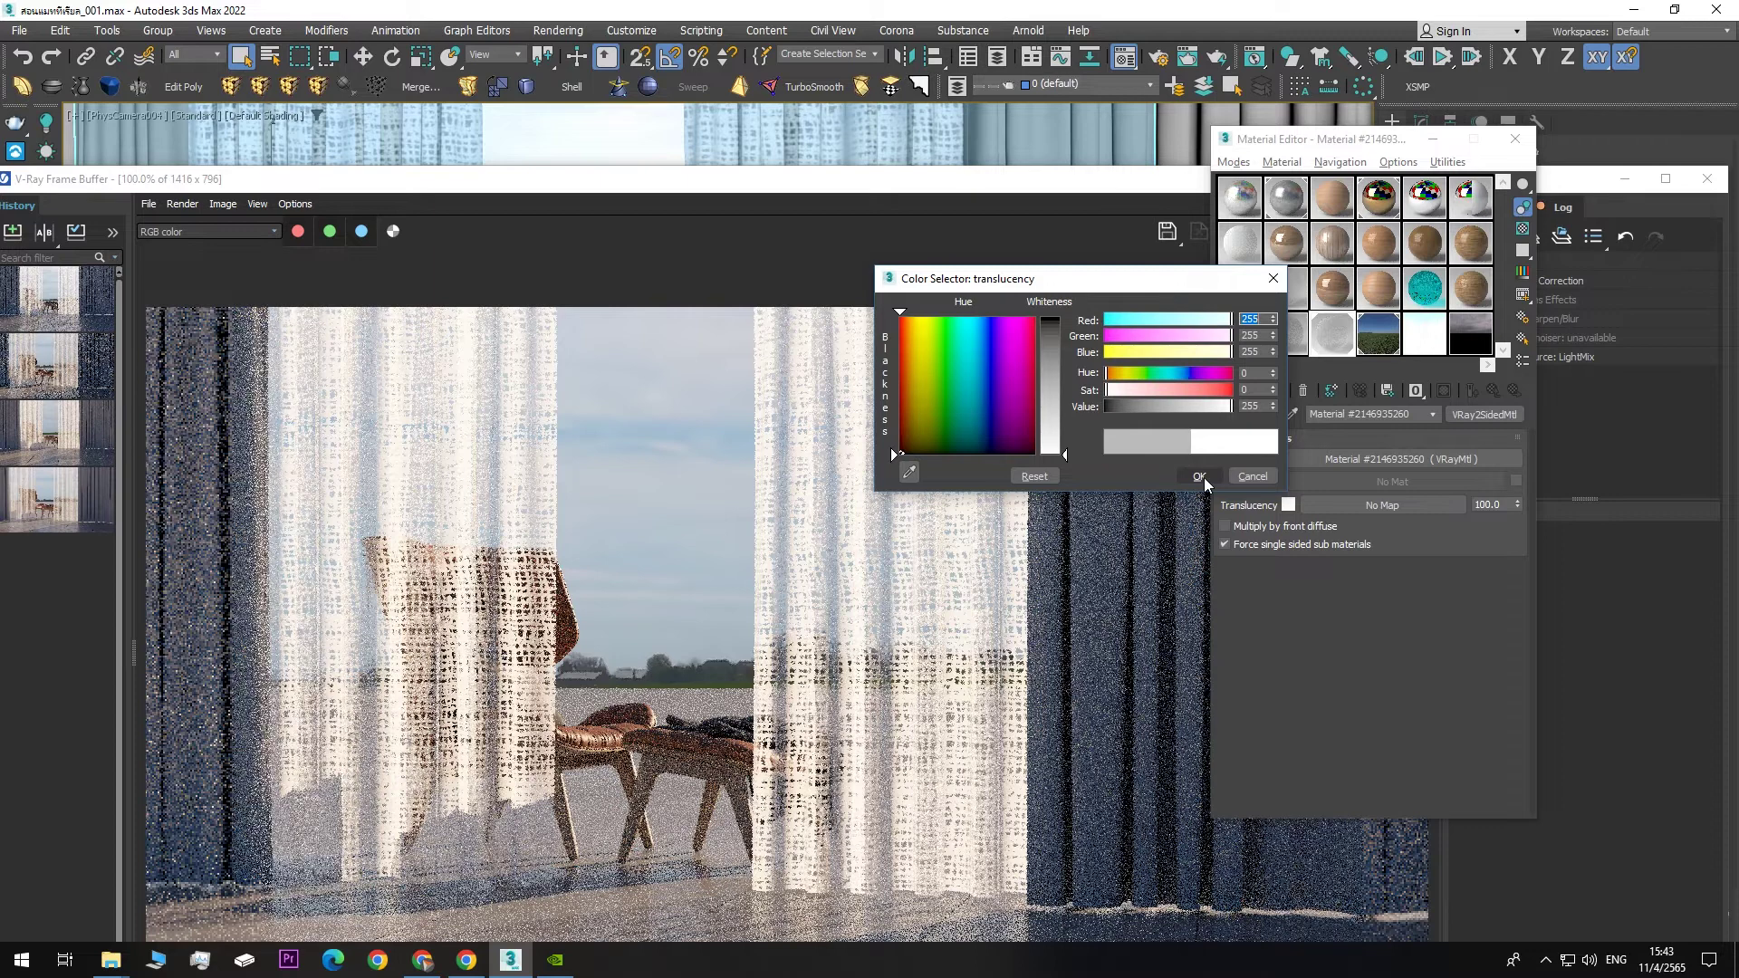
- Examine the white-translucency sheer curtains in the updating render, both up close and in the full image, and accept the color
scroll(455, 650, "up", 2)
scroll(456, 651, "down", 2)
scroll(440, 625, "up", 1)
scroll(426, 598, "down", 1)
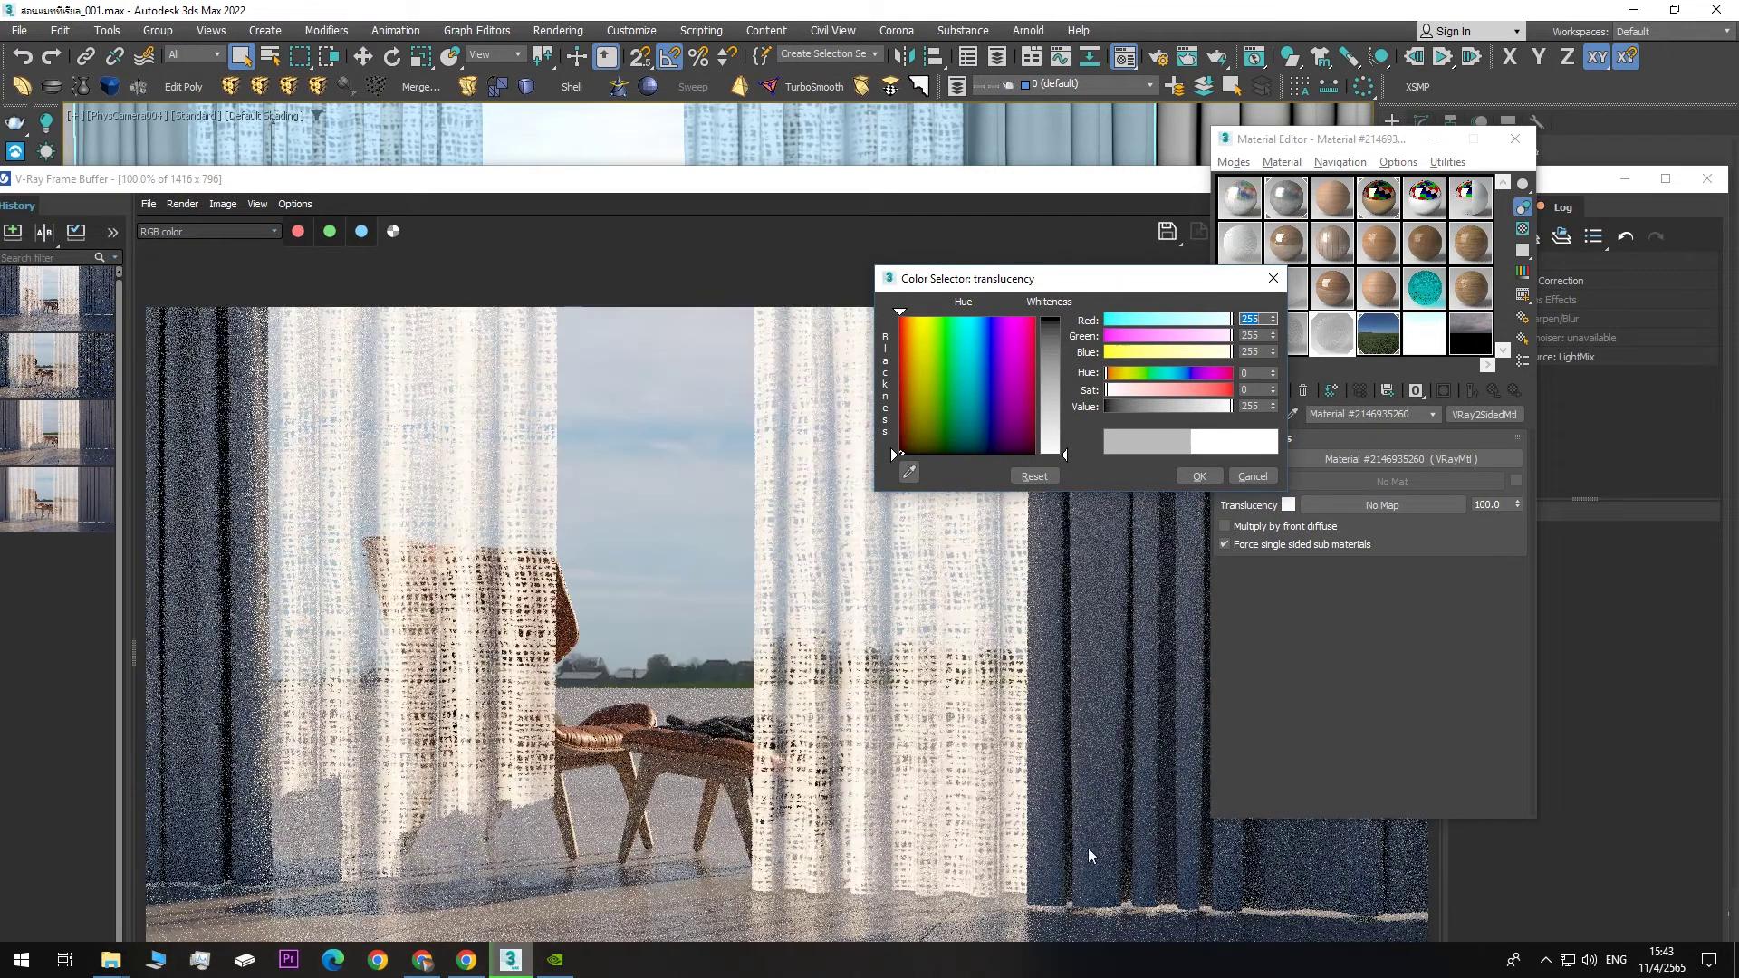
scroll(834, 682, "up", 1)
scroll(779, 673, "up", 1)
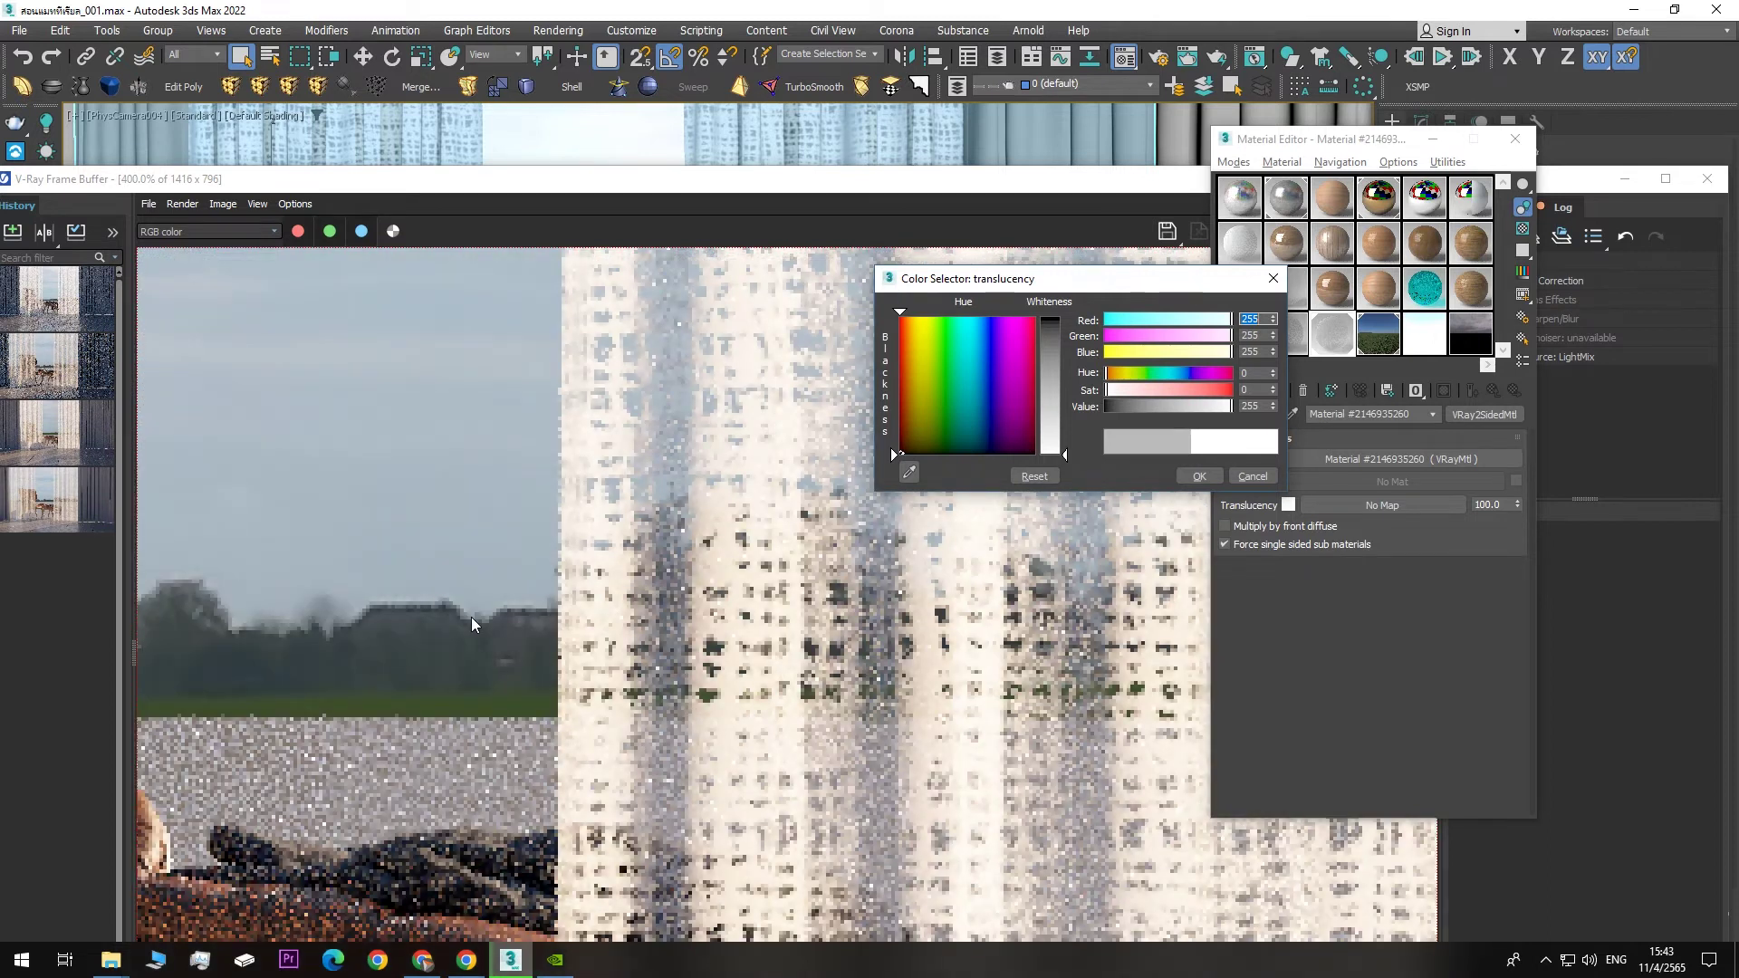
scroll(471, 617, "down", 2)
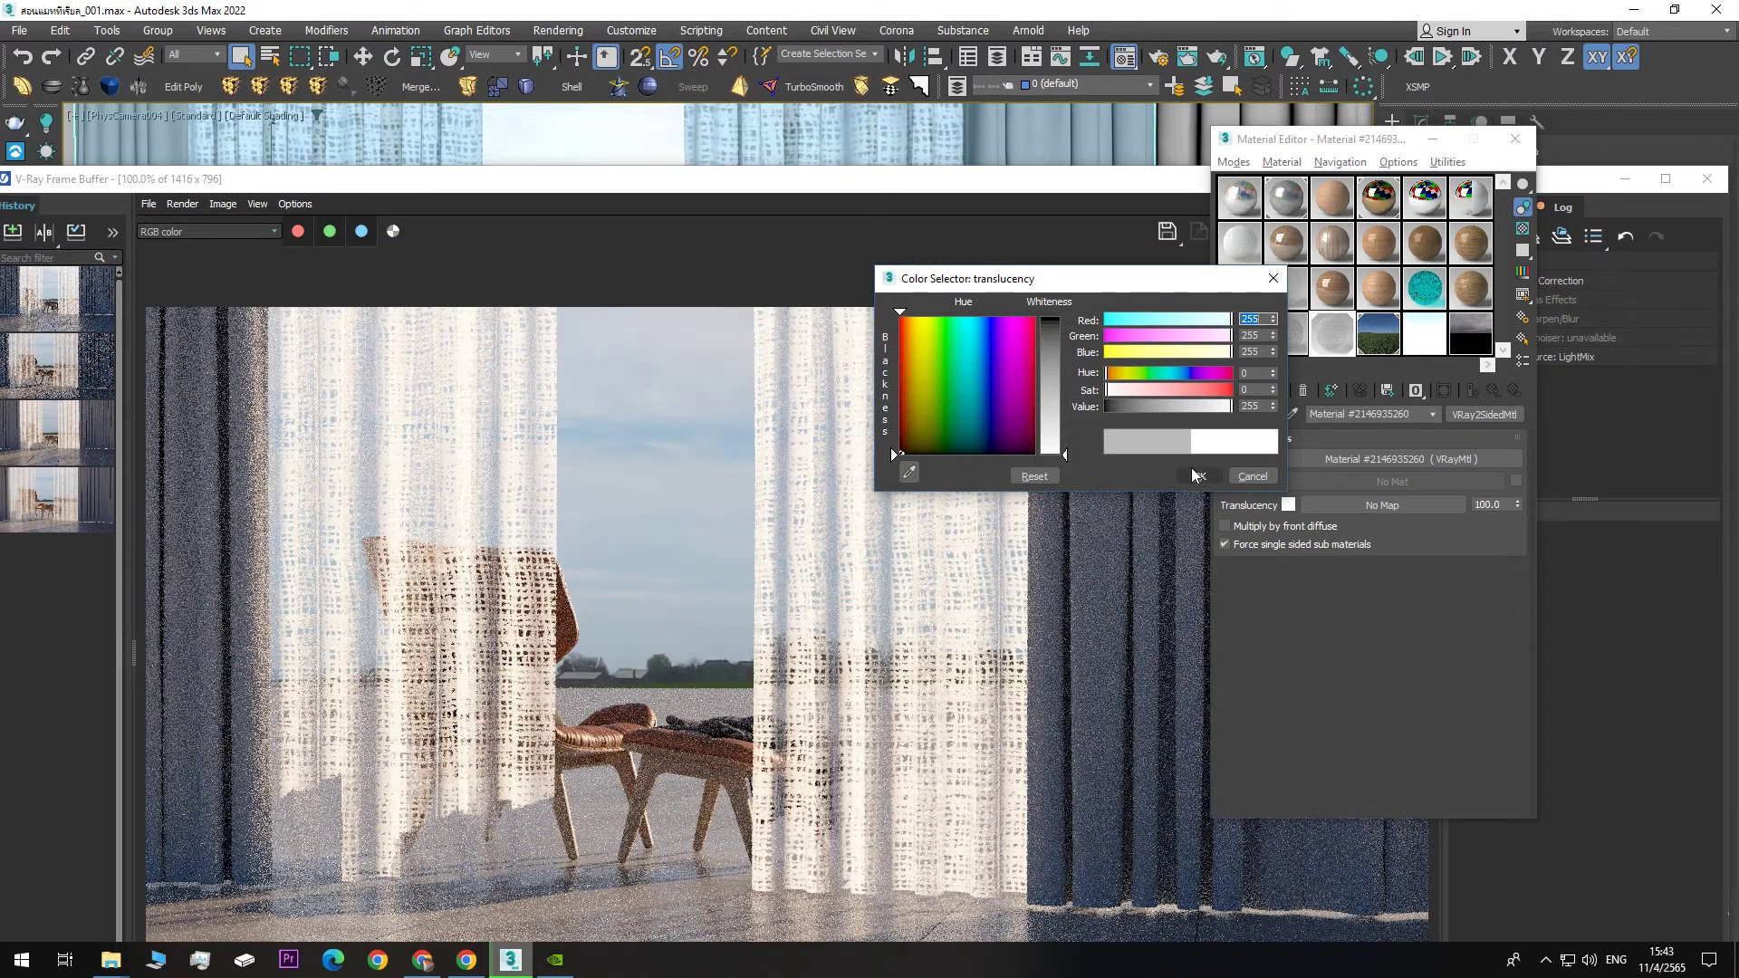
scroll(367, 614, "up", 1)
scroll(507, 707, "down", 1)
scroll(634, 797, "up", 2)
scroll(661, 811, "down", 1)
scroll(546, 770, "up", 1)
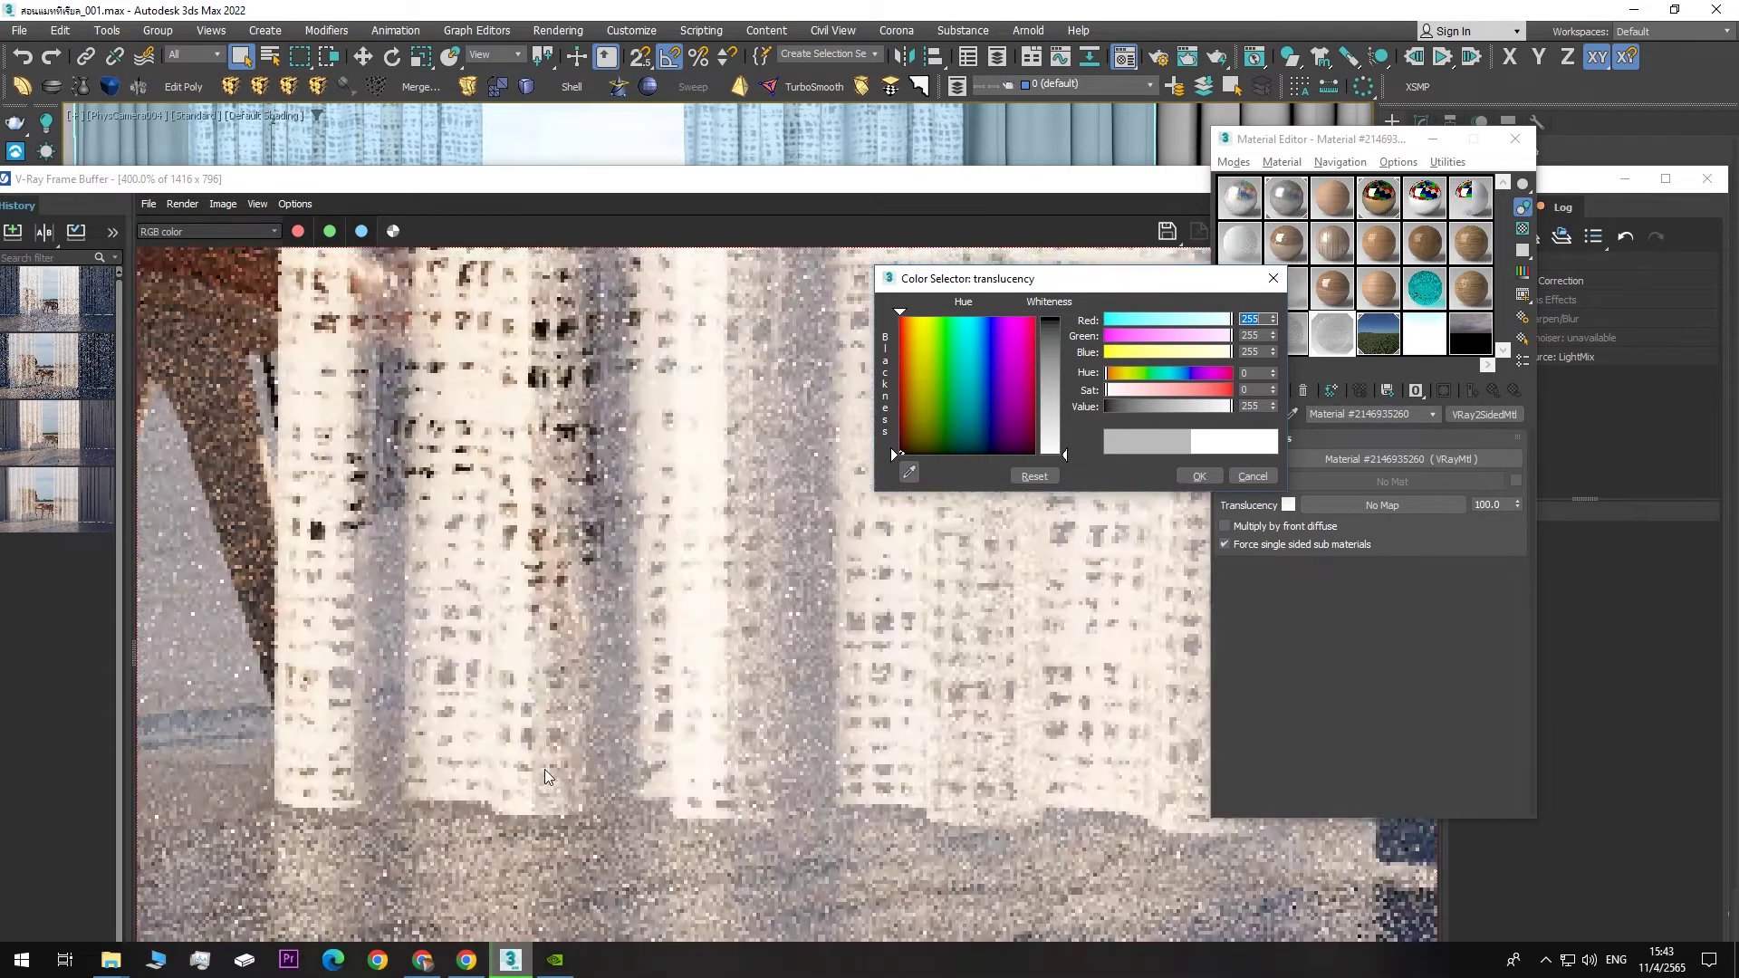
scroll(545, 770, "down", 2)
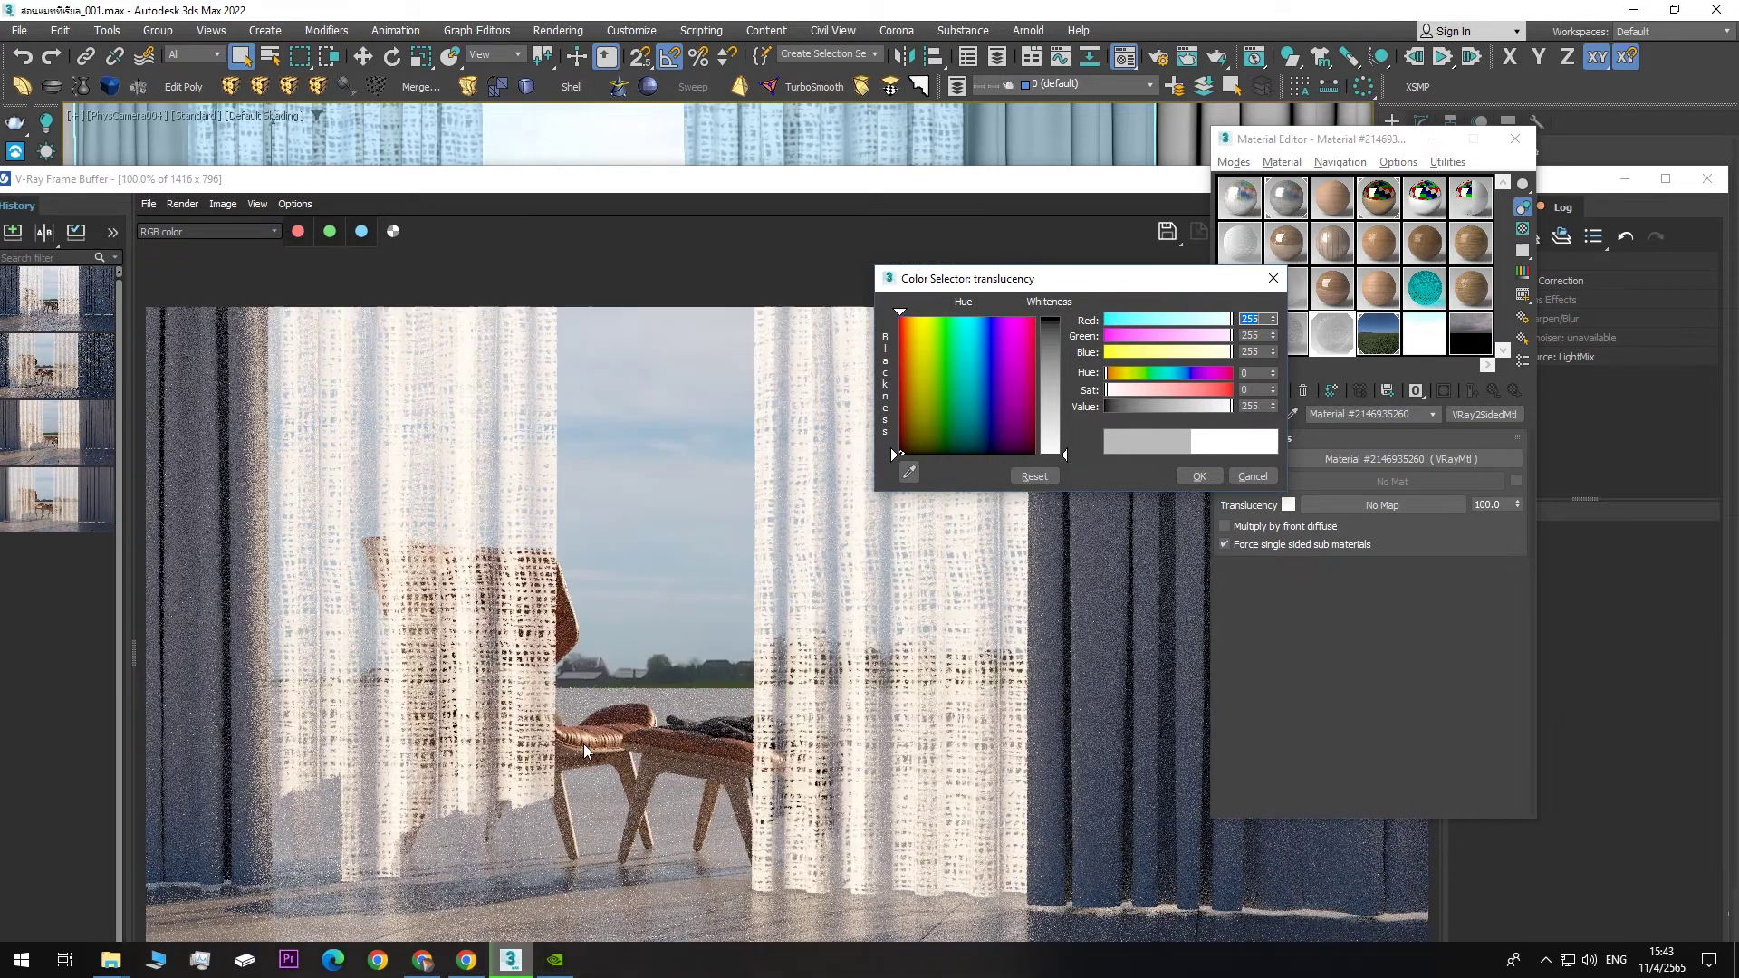
left_click(1203, 475)
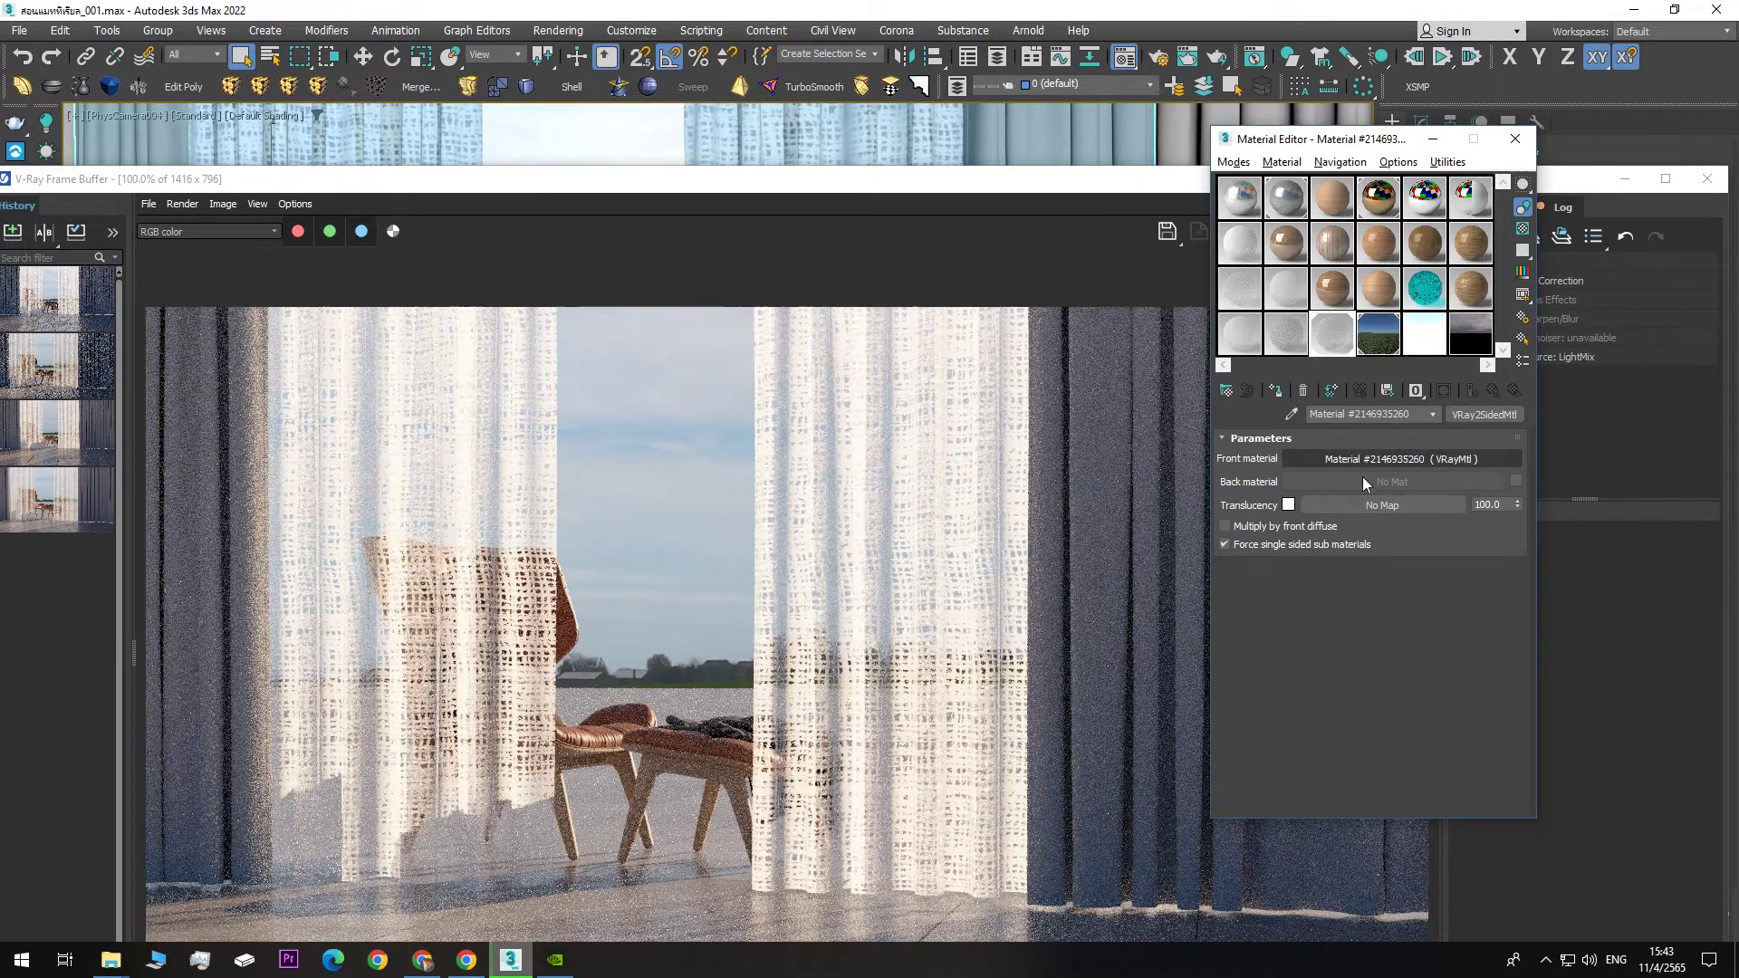
- Set the two-sided sheer material's translucency color to black, value 0, check the curtains in the render and accept the color
left_click(1288, 504)
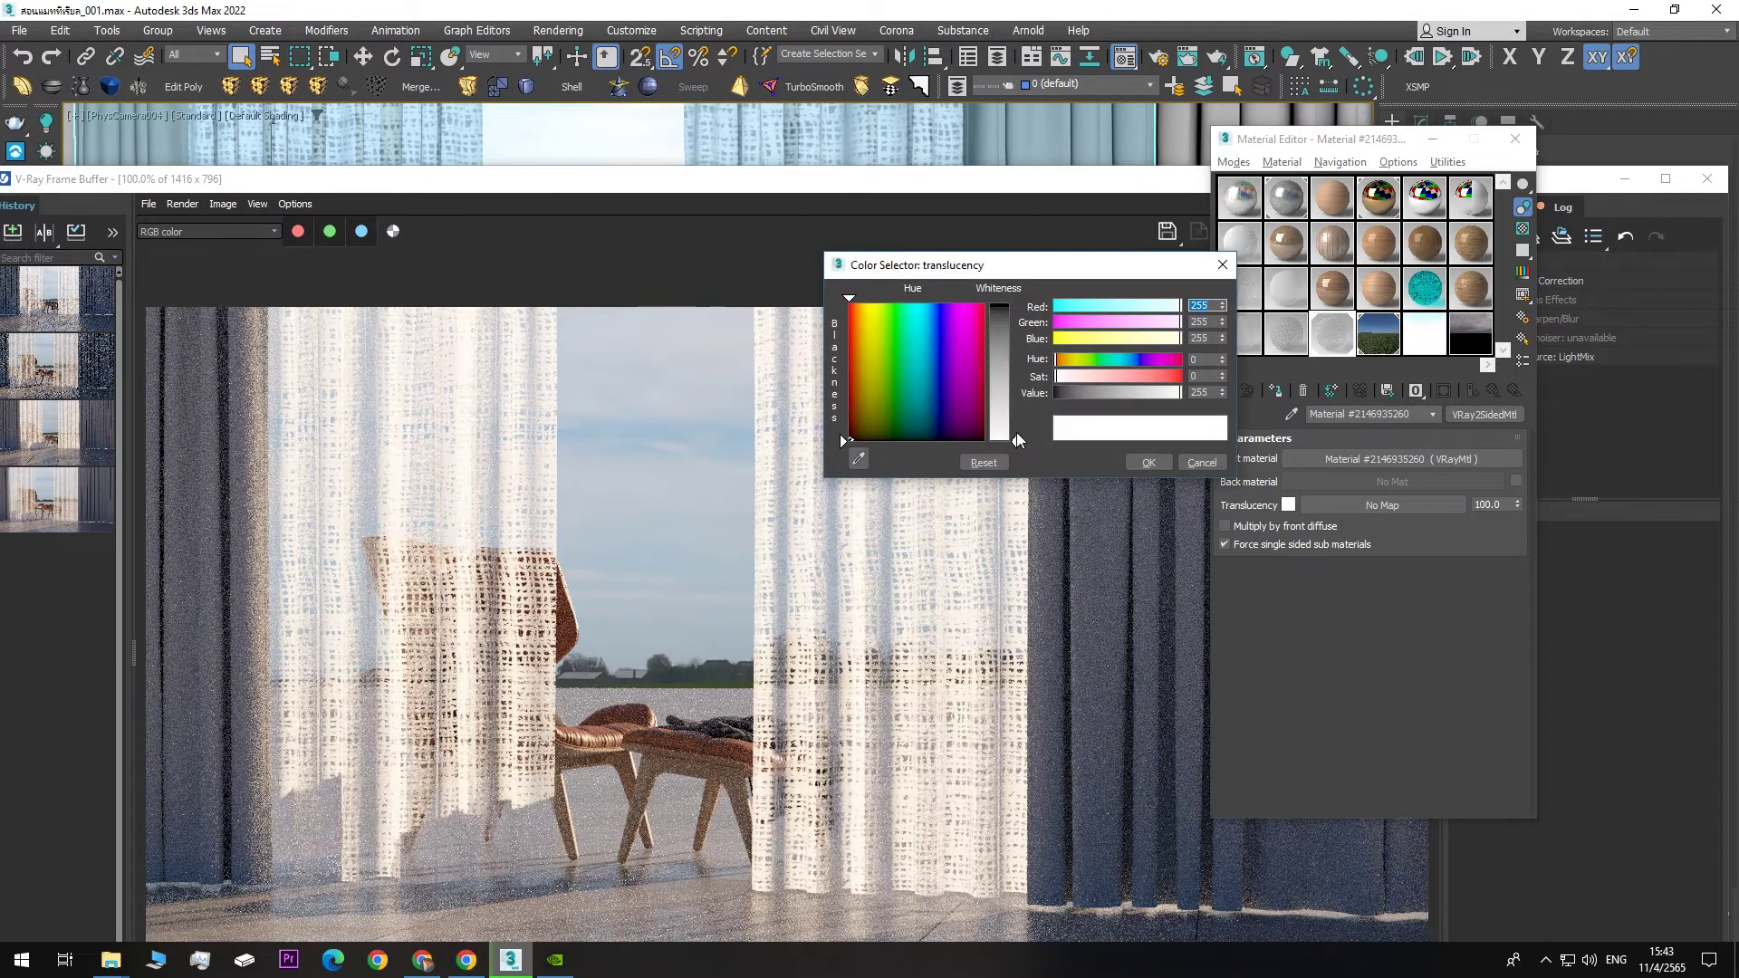
left_click_drag(1016, 439, 1016, 305)
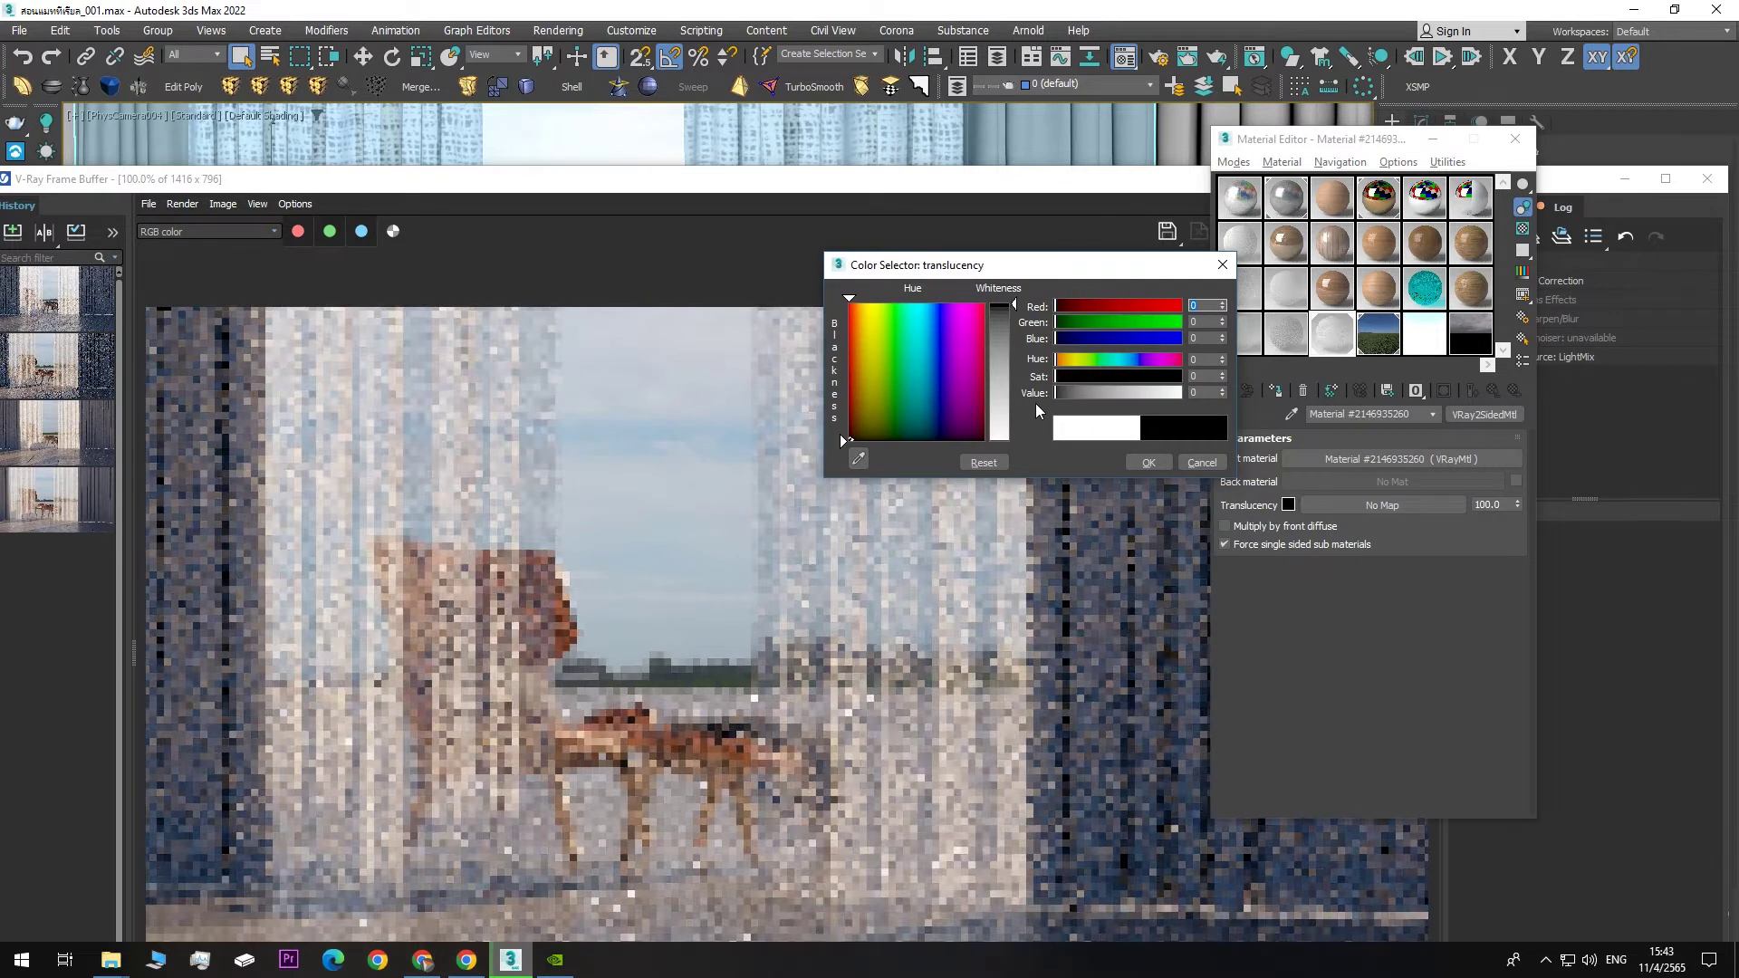
scroll(559, 668, "down", 2)
scroll(559, 667, "up", 2)
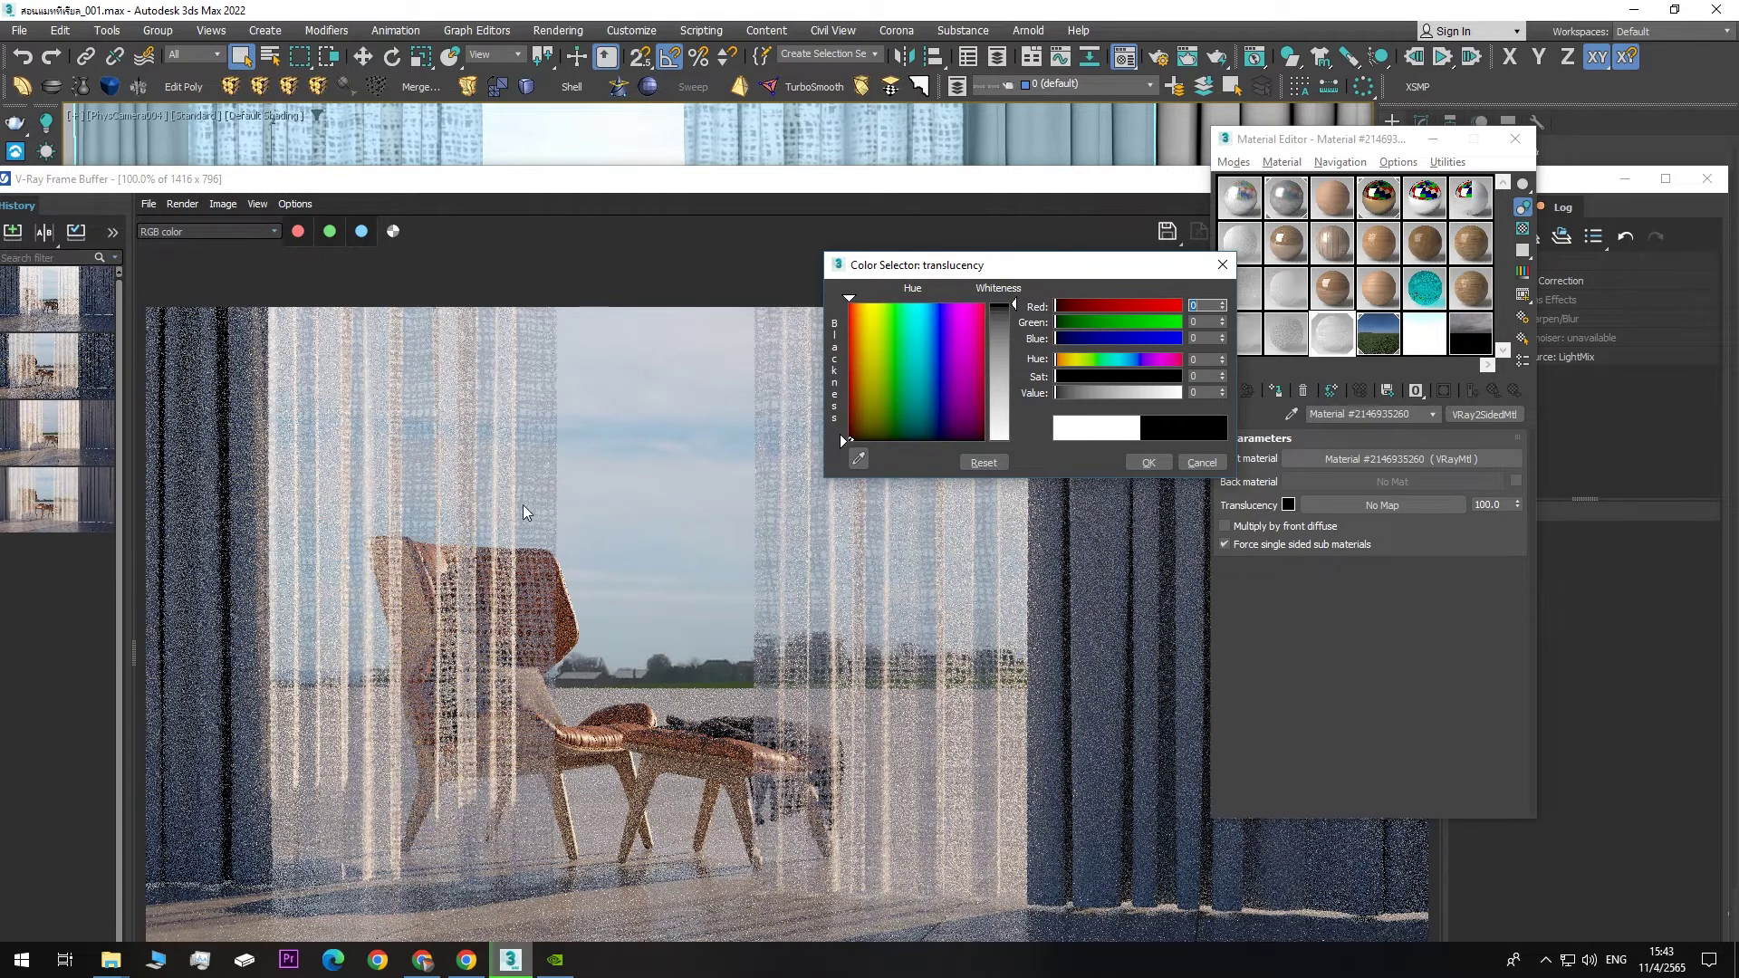
left_click(1148, 463)
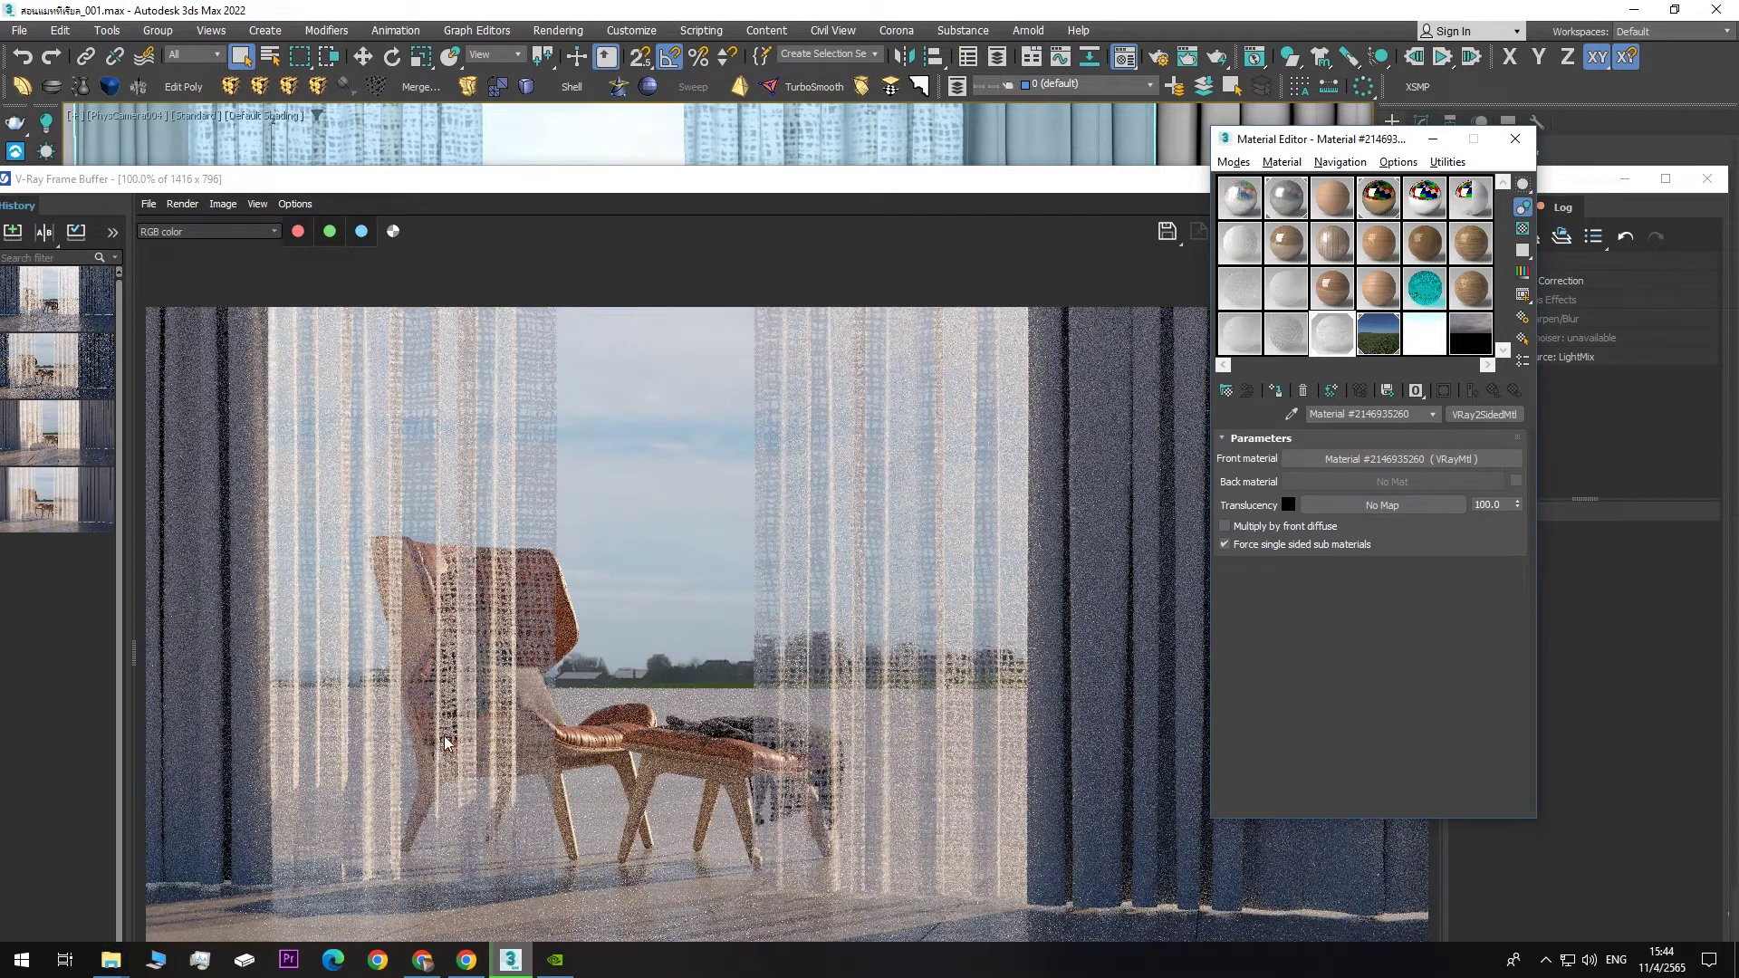
- Stop the render and place an instance of the front material in the third sample slot of the third row
scroll(616, 580, "down", 2)
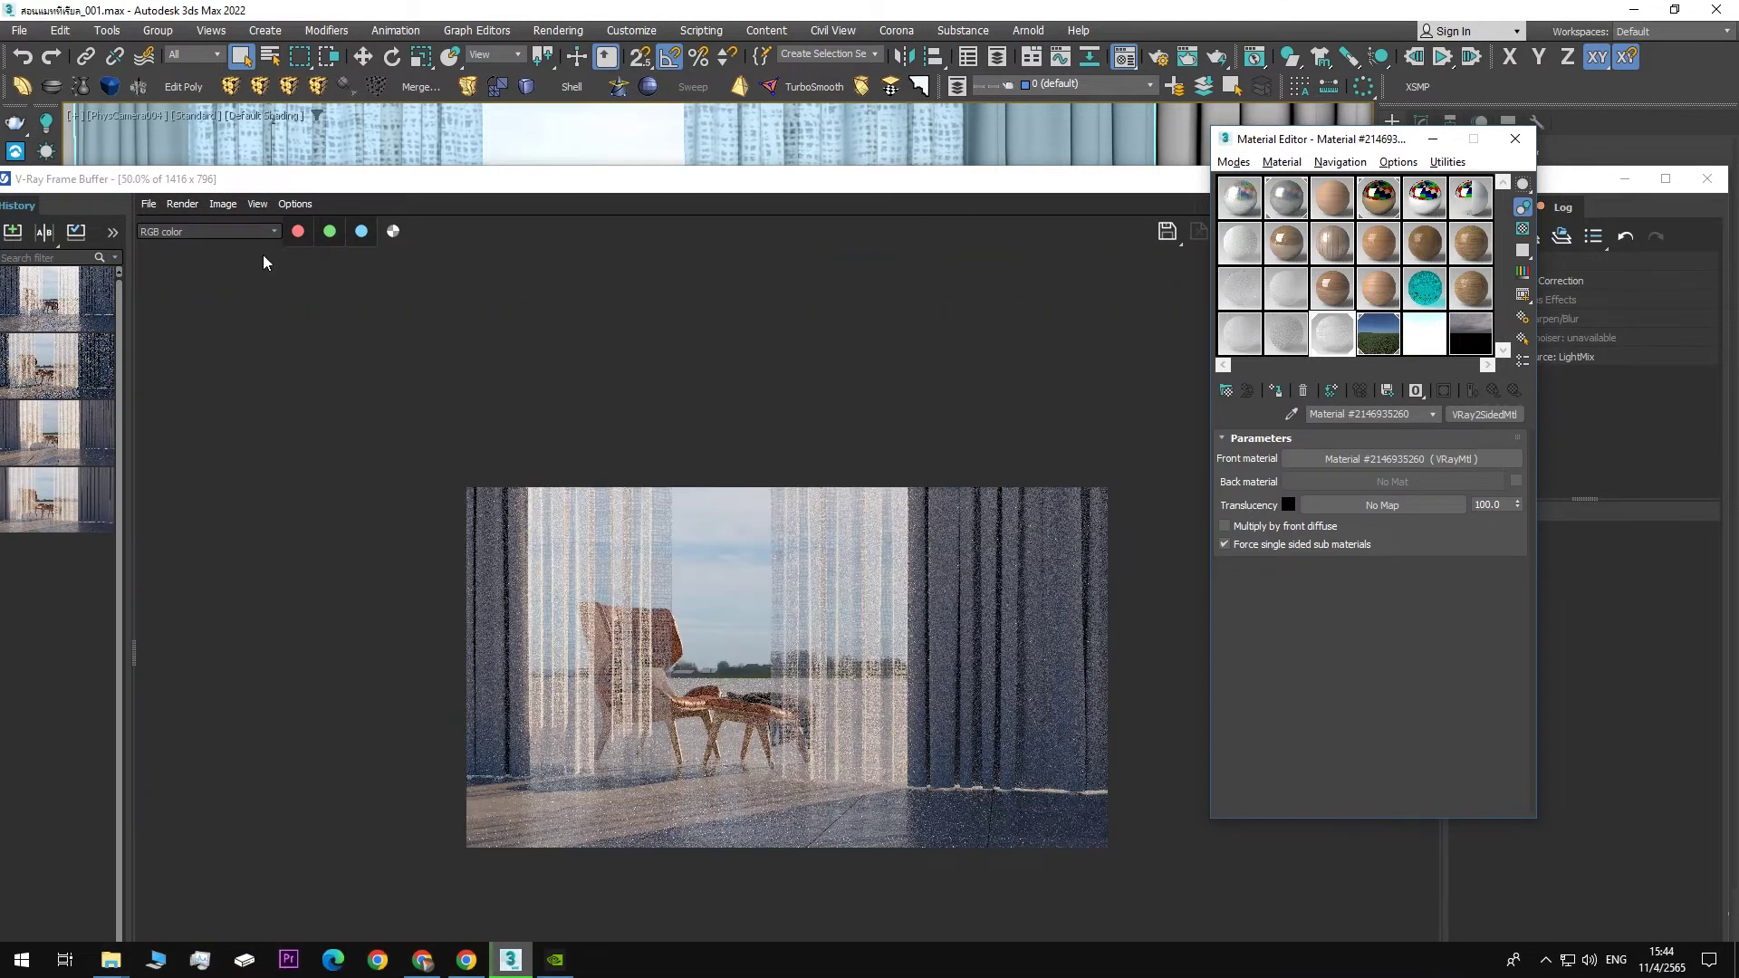
left_click_drag(625, 192, 567, 165)
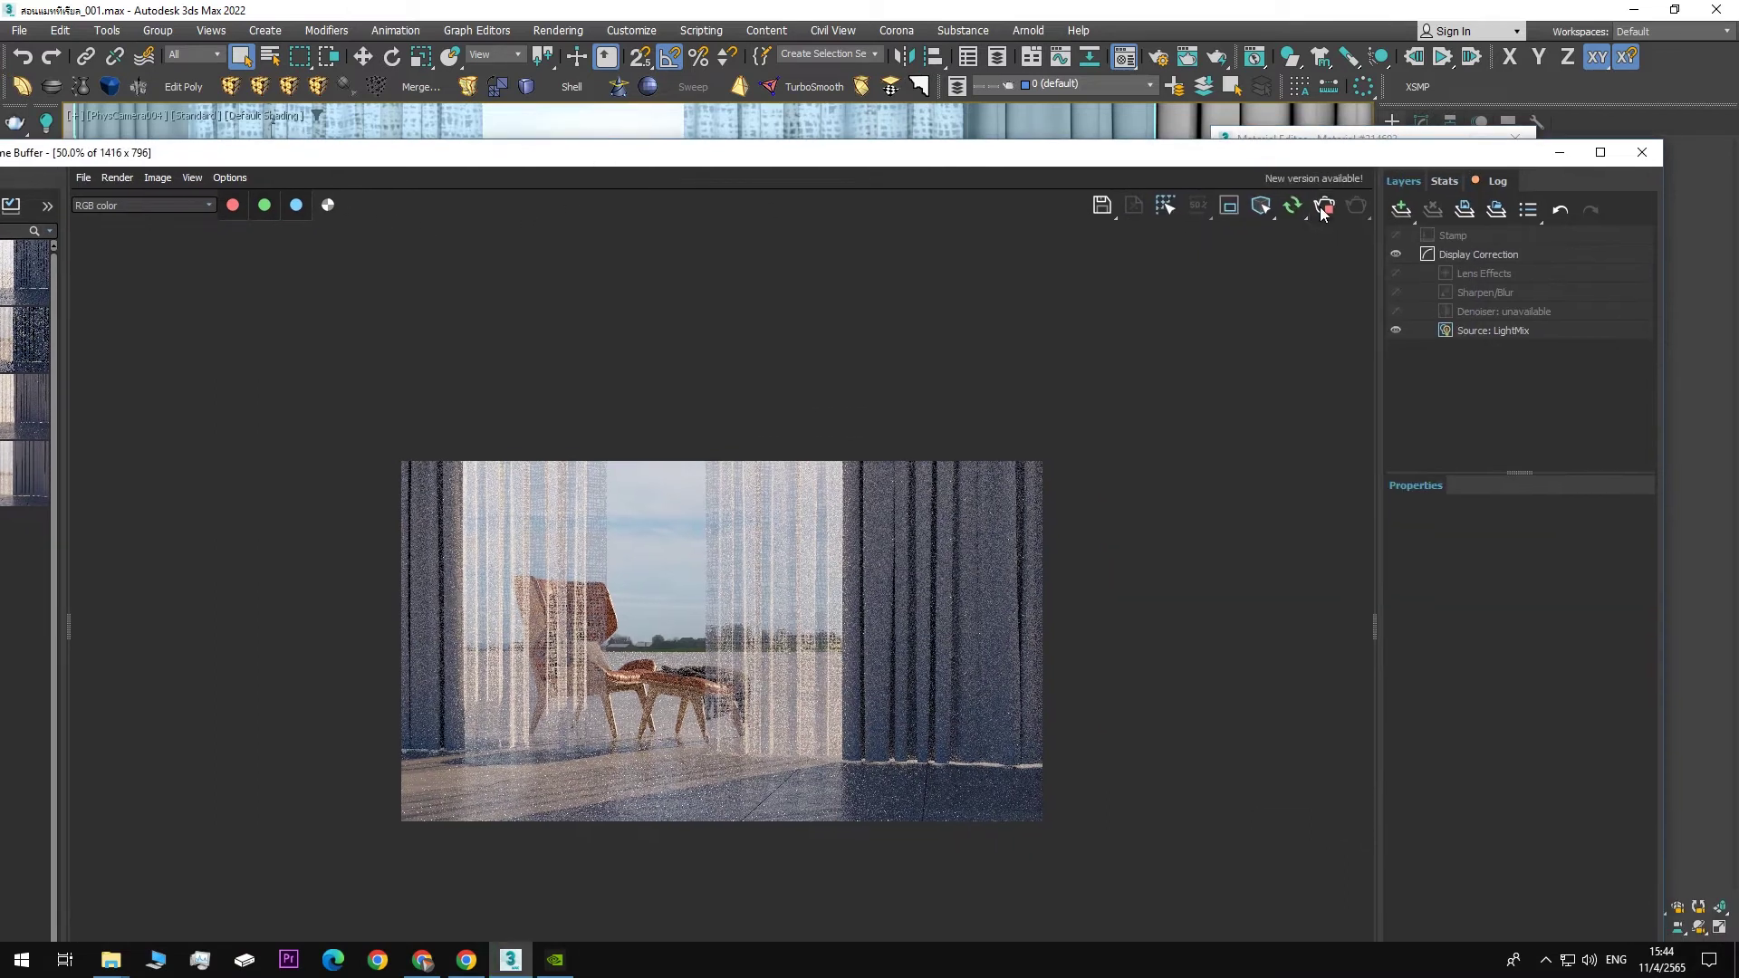
left_click(1333, 141)
left_click_drag(1372, 458, 1313, 316)
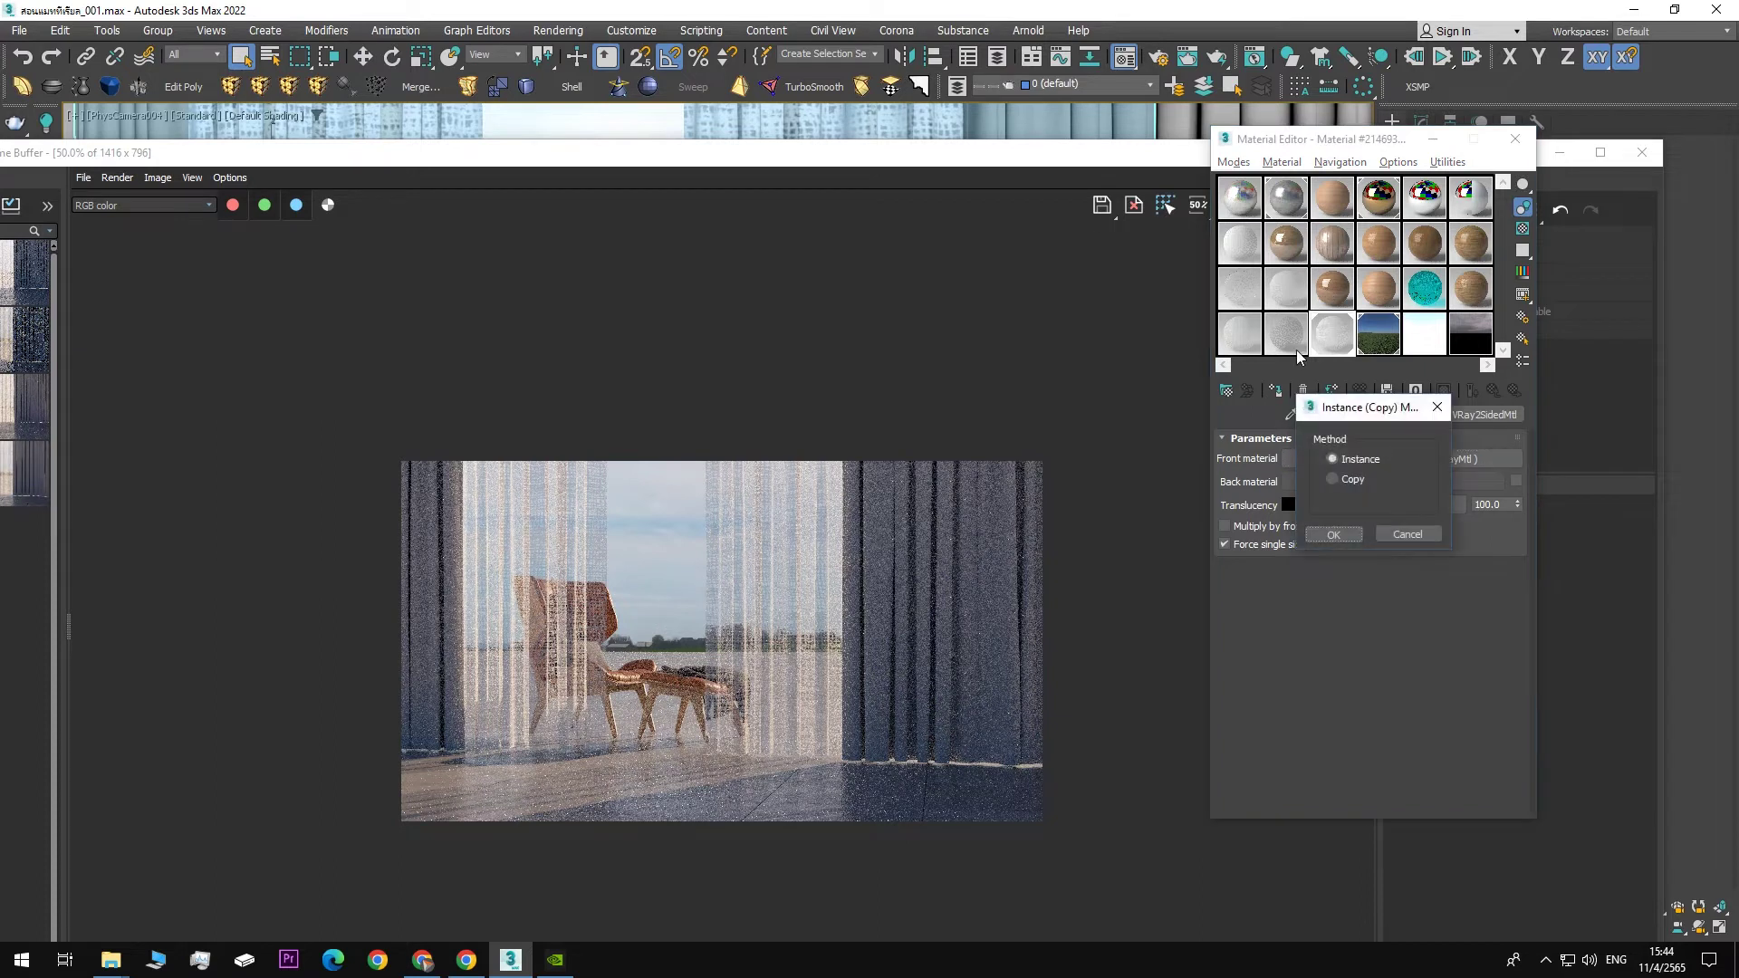
left_click(1314, 536)
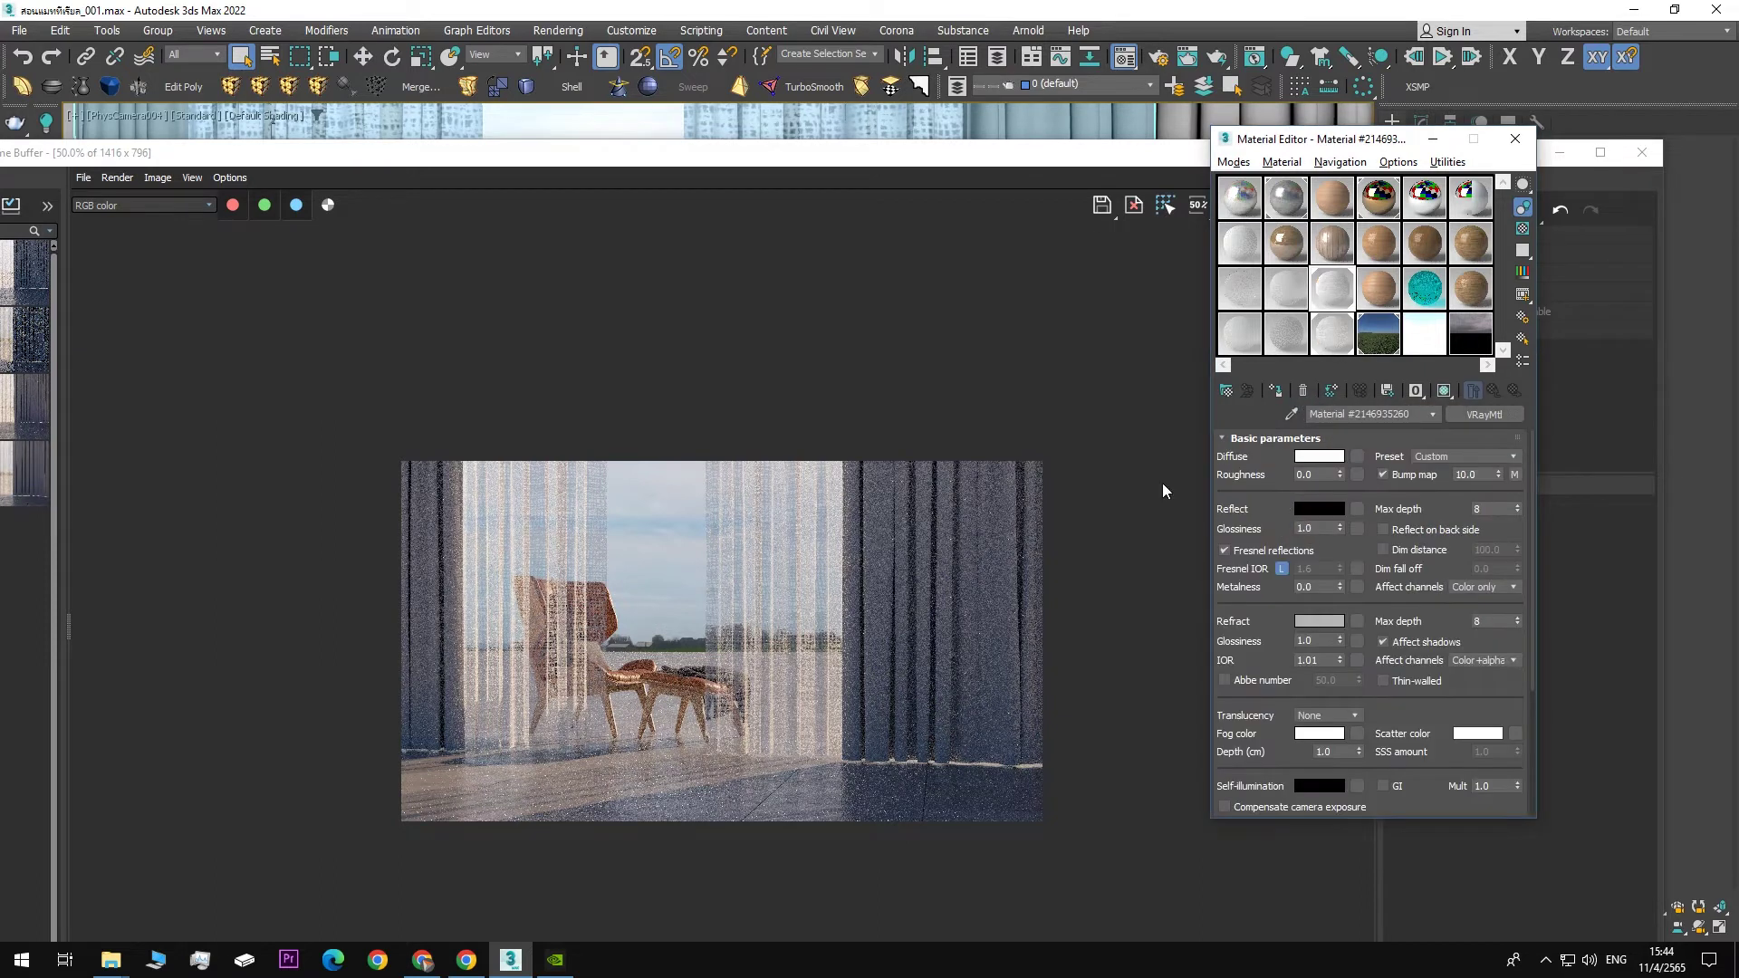
- Rerun the V-Ray render of the camera view and inspect the black-translucency sheer curtains up close and in full
left_click_drag(903, 163, 739, 525)
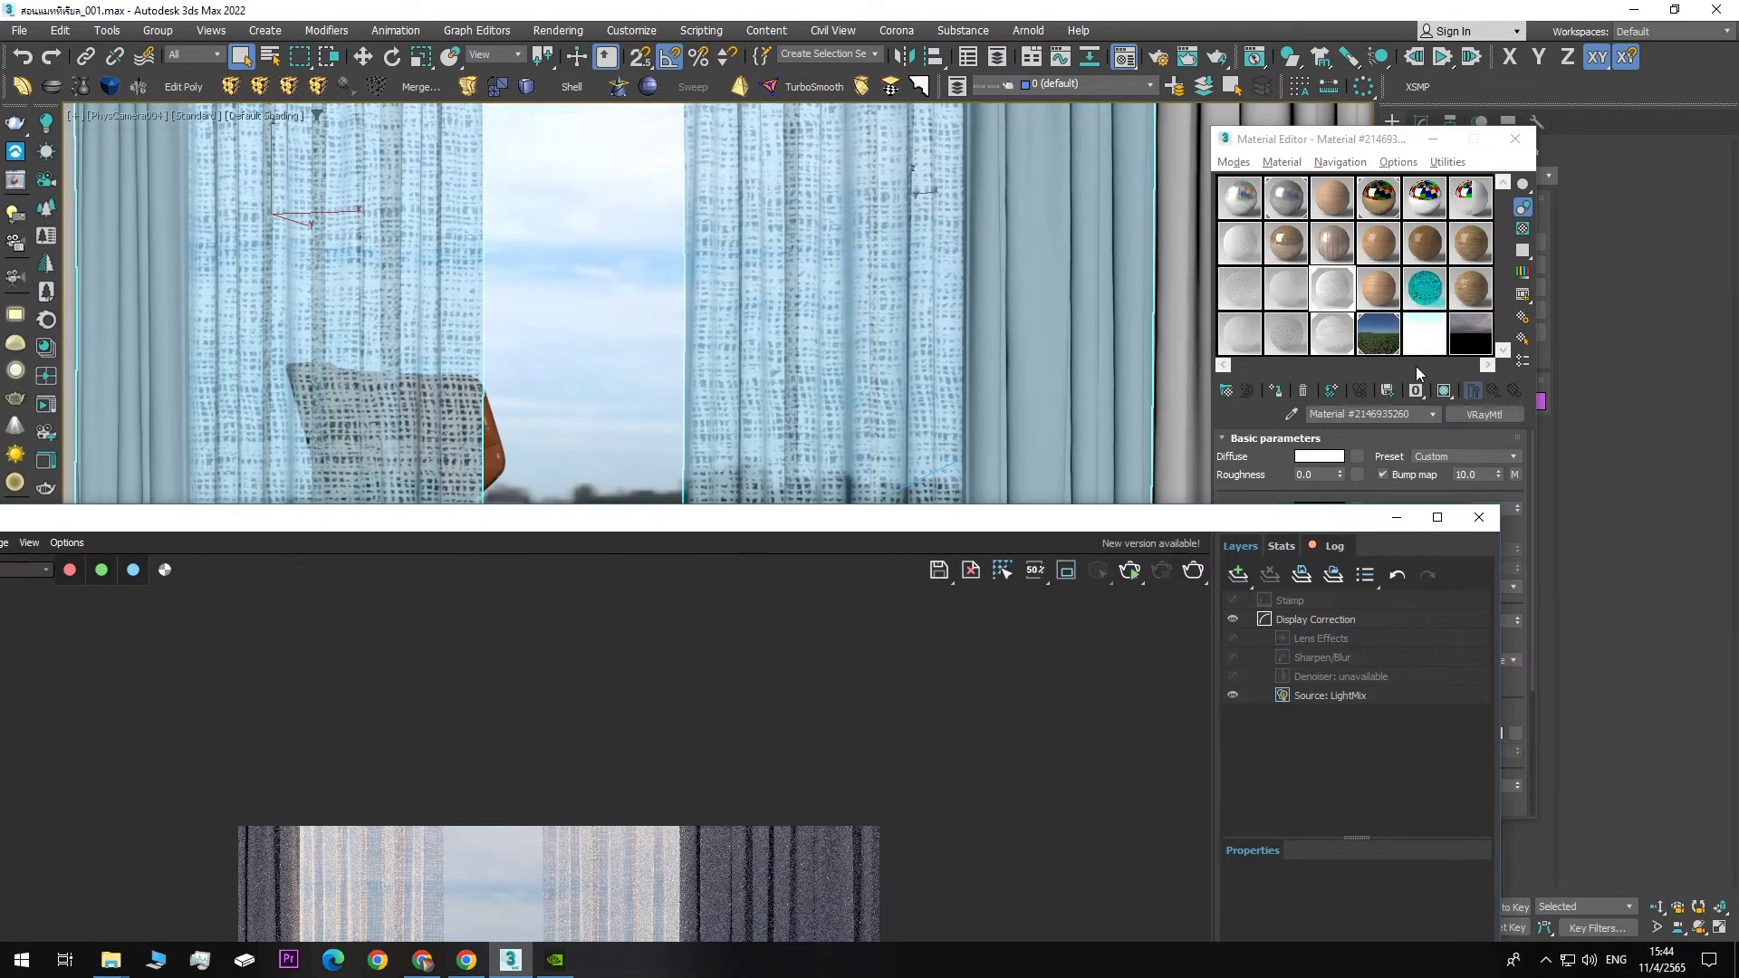
left_click(1337, 147)
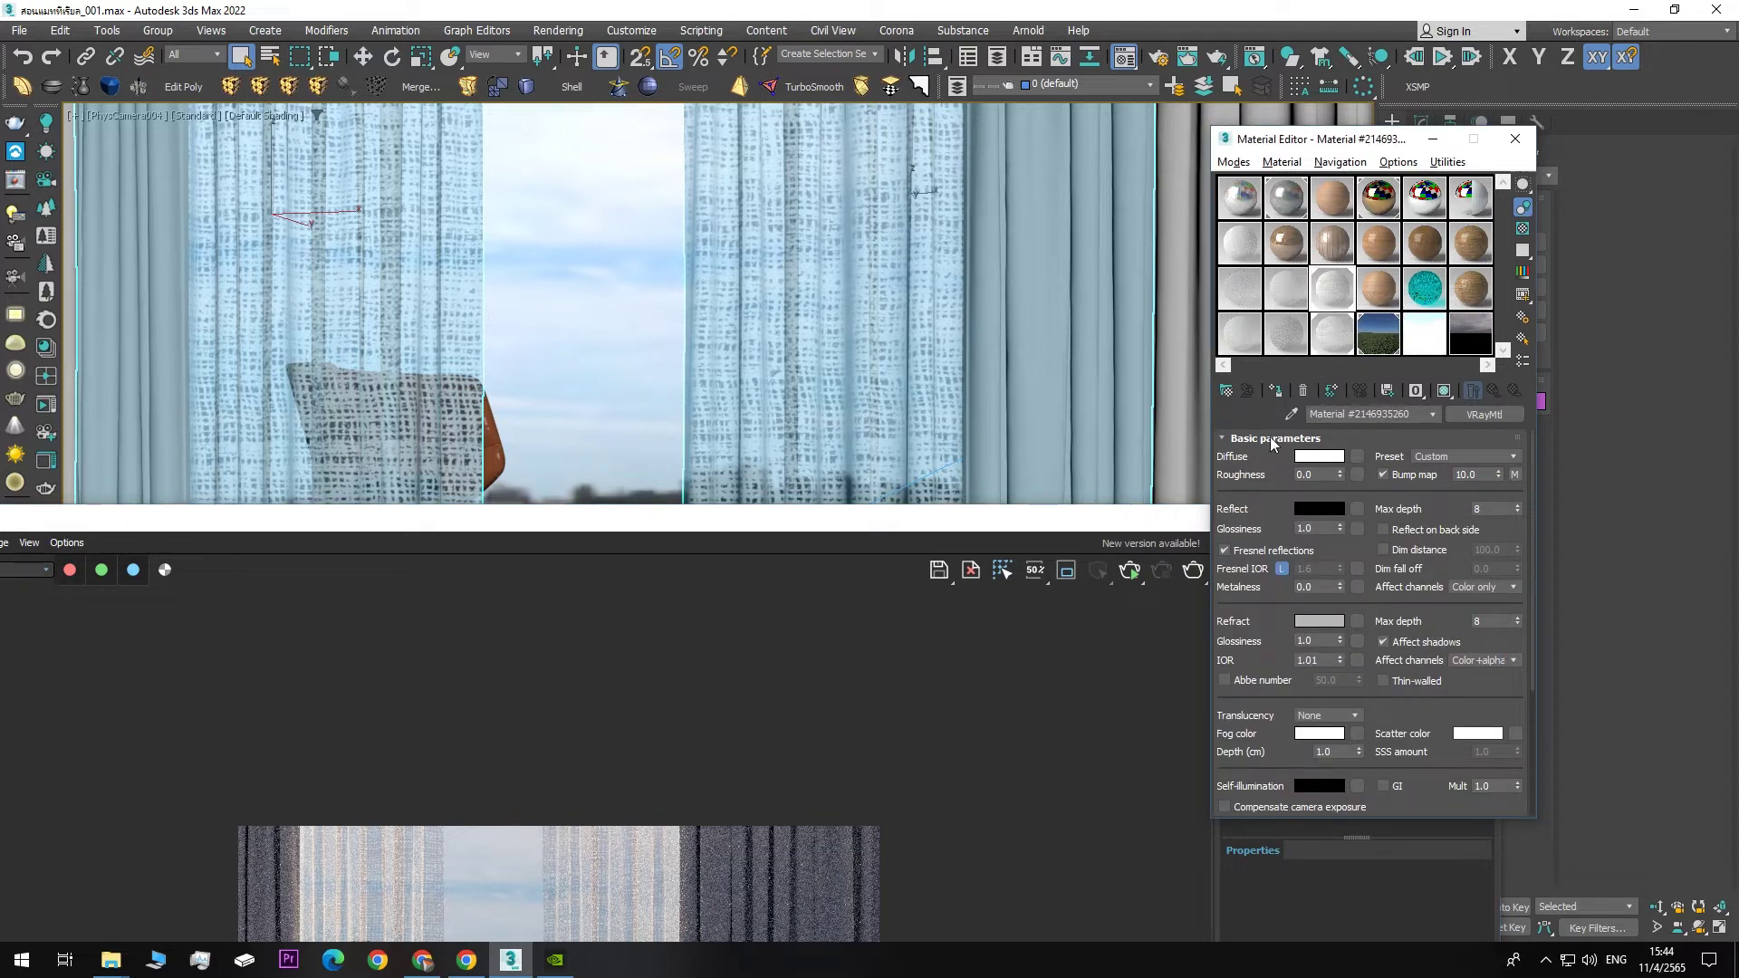
left_click_drag(843, 524, 1029, 133)
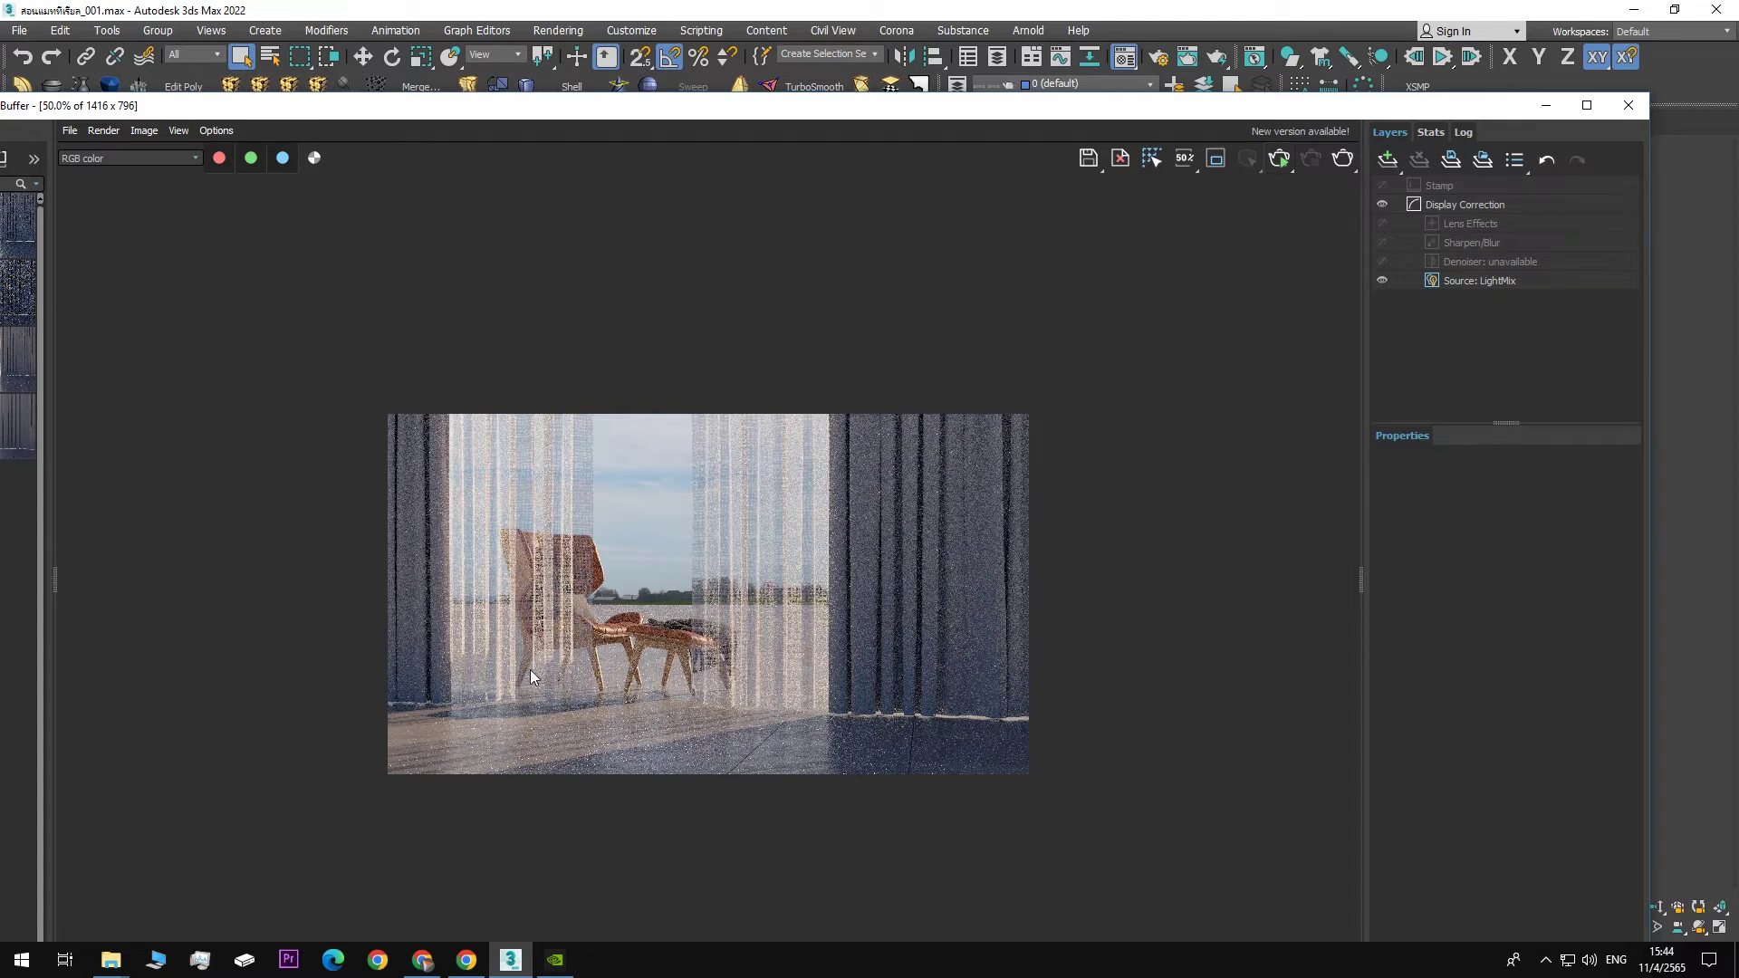
key("shift+q")
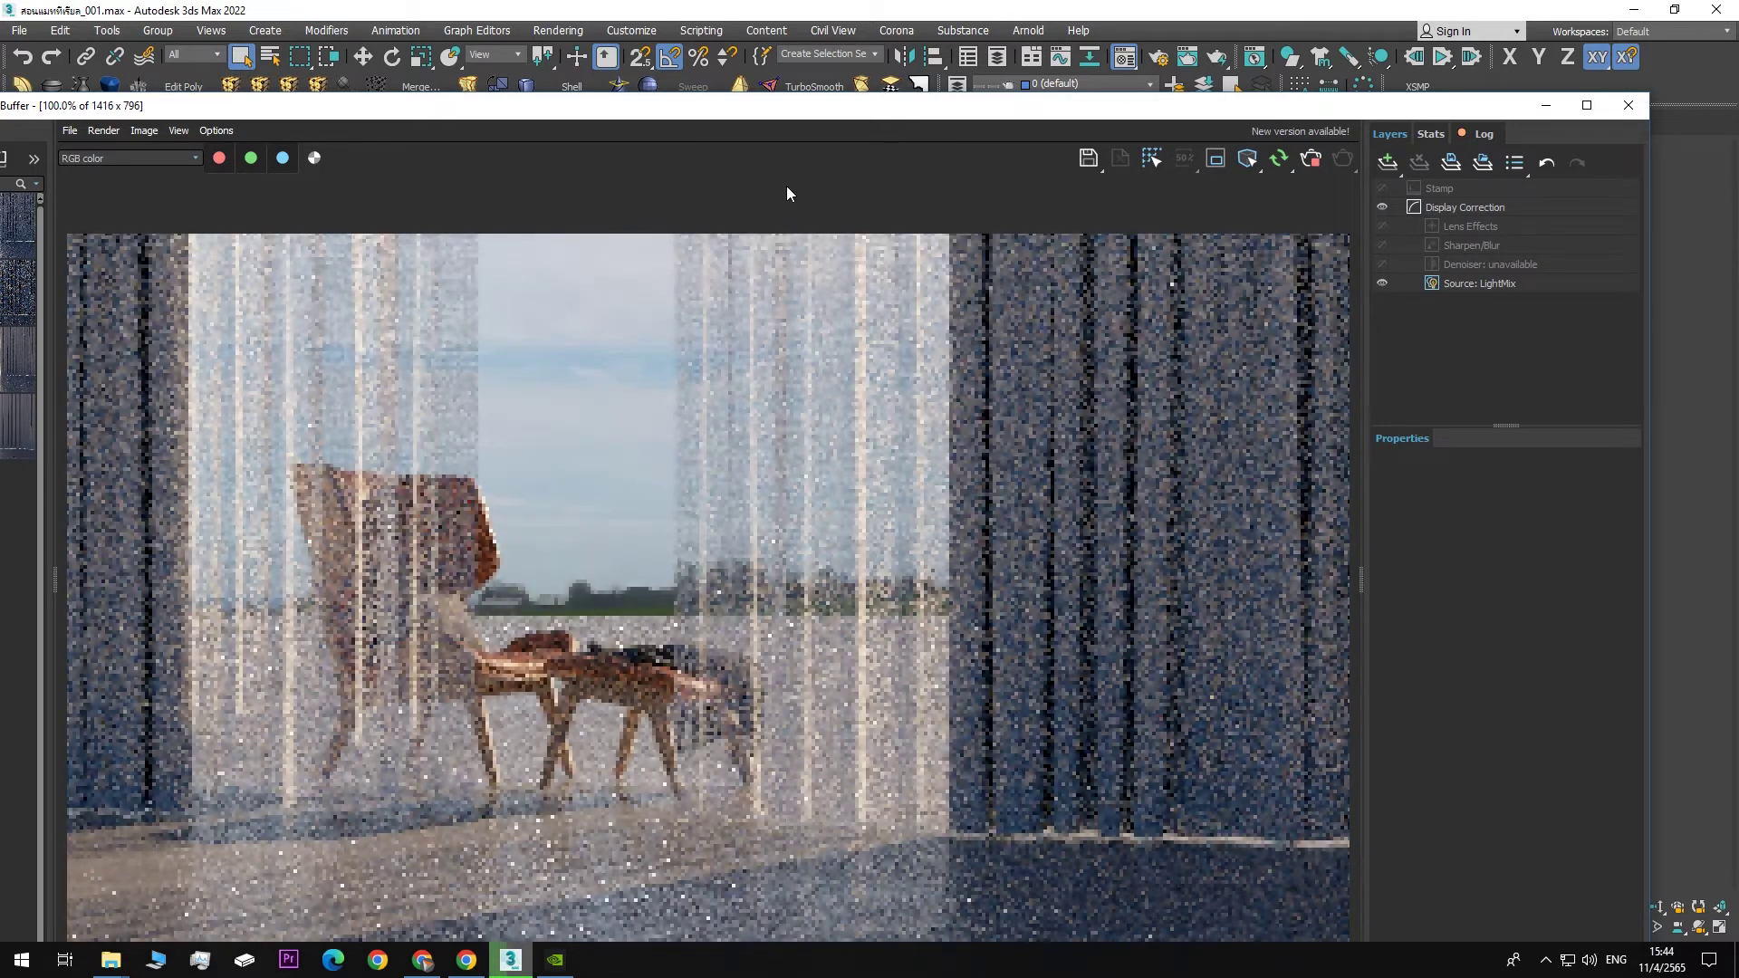
left_click_drag(655, 97, 793, 125)
scroll(580, 491, "up", 3)
scroll(579, 491, "down", 3)
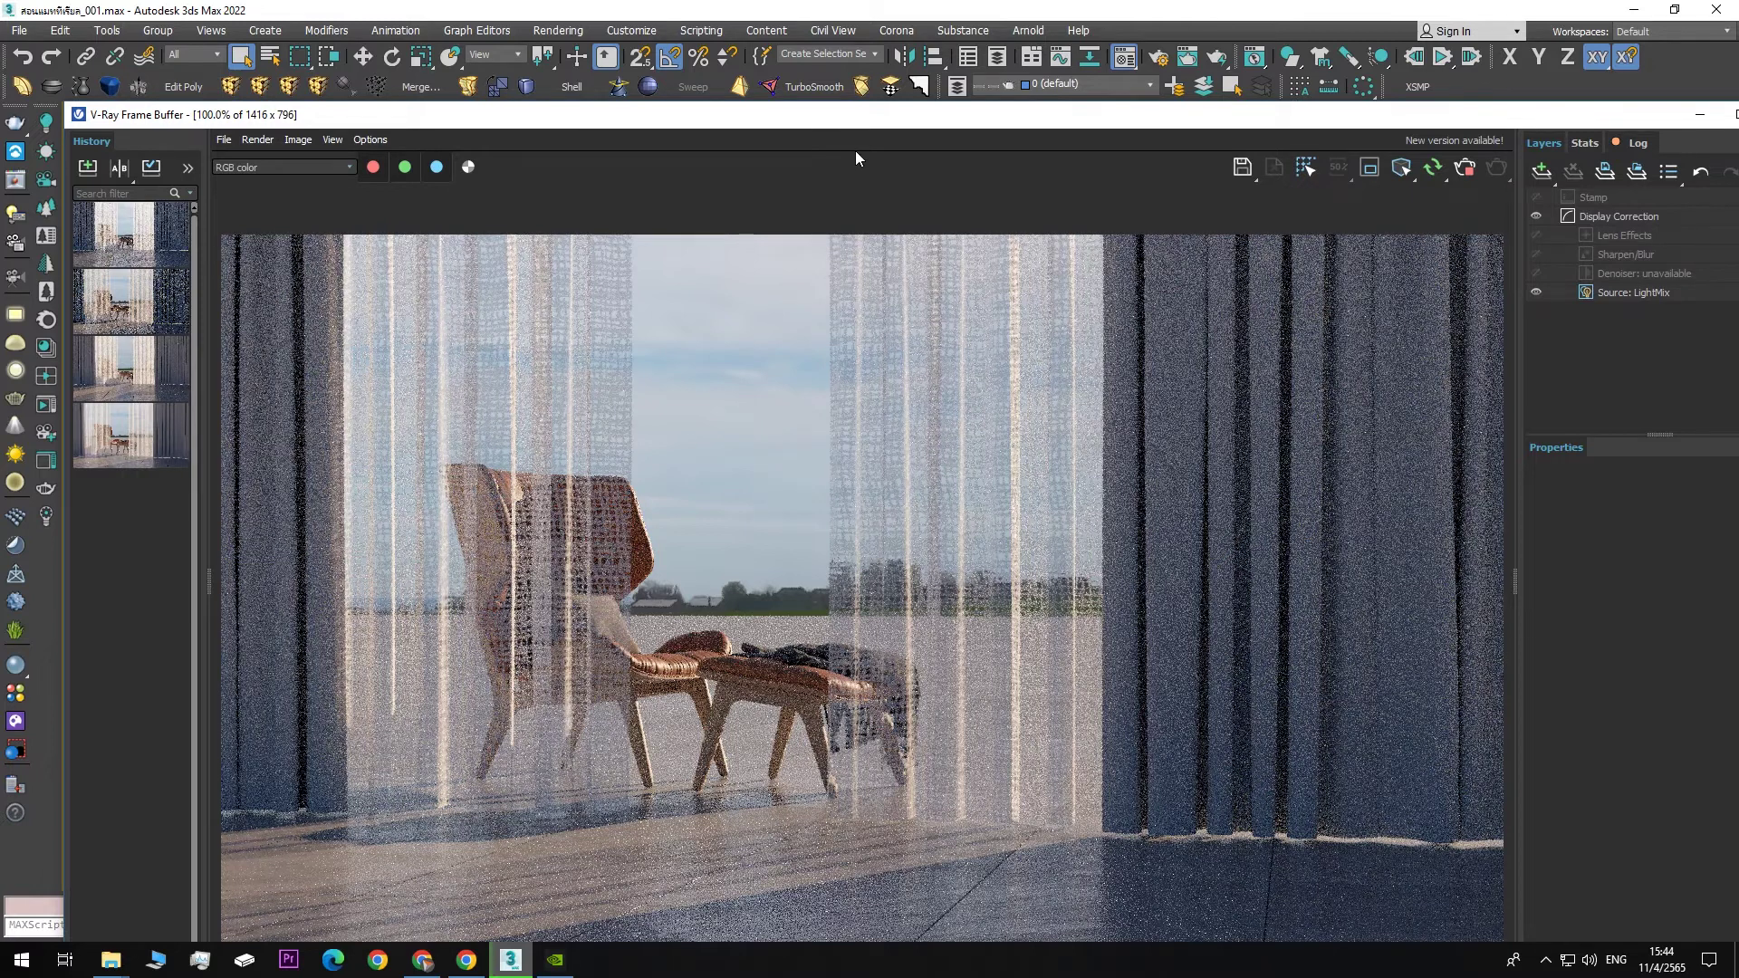
- Stop the render and move the frame buffer down so the curtains in the camera viewport are exposed
left_click_drag(885, 120, 640, 512)
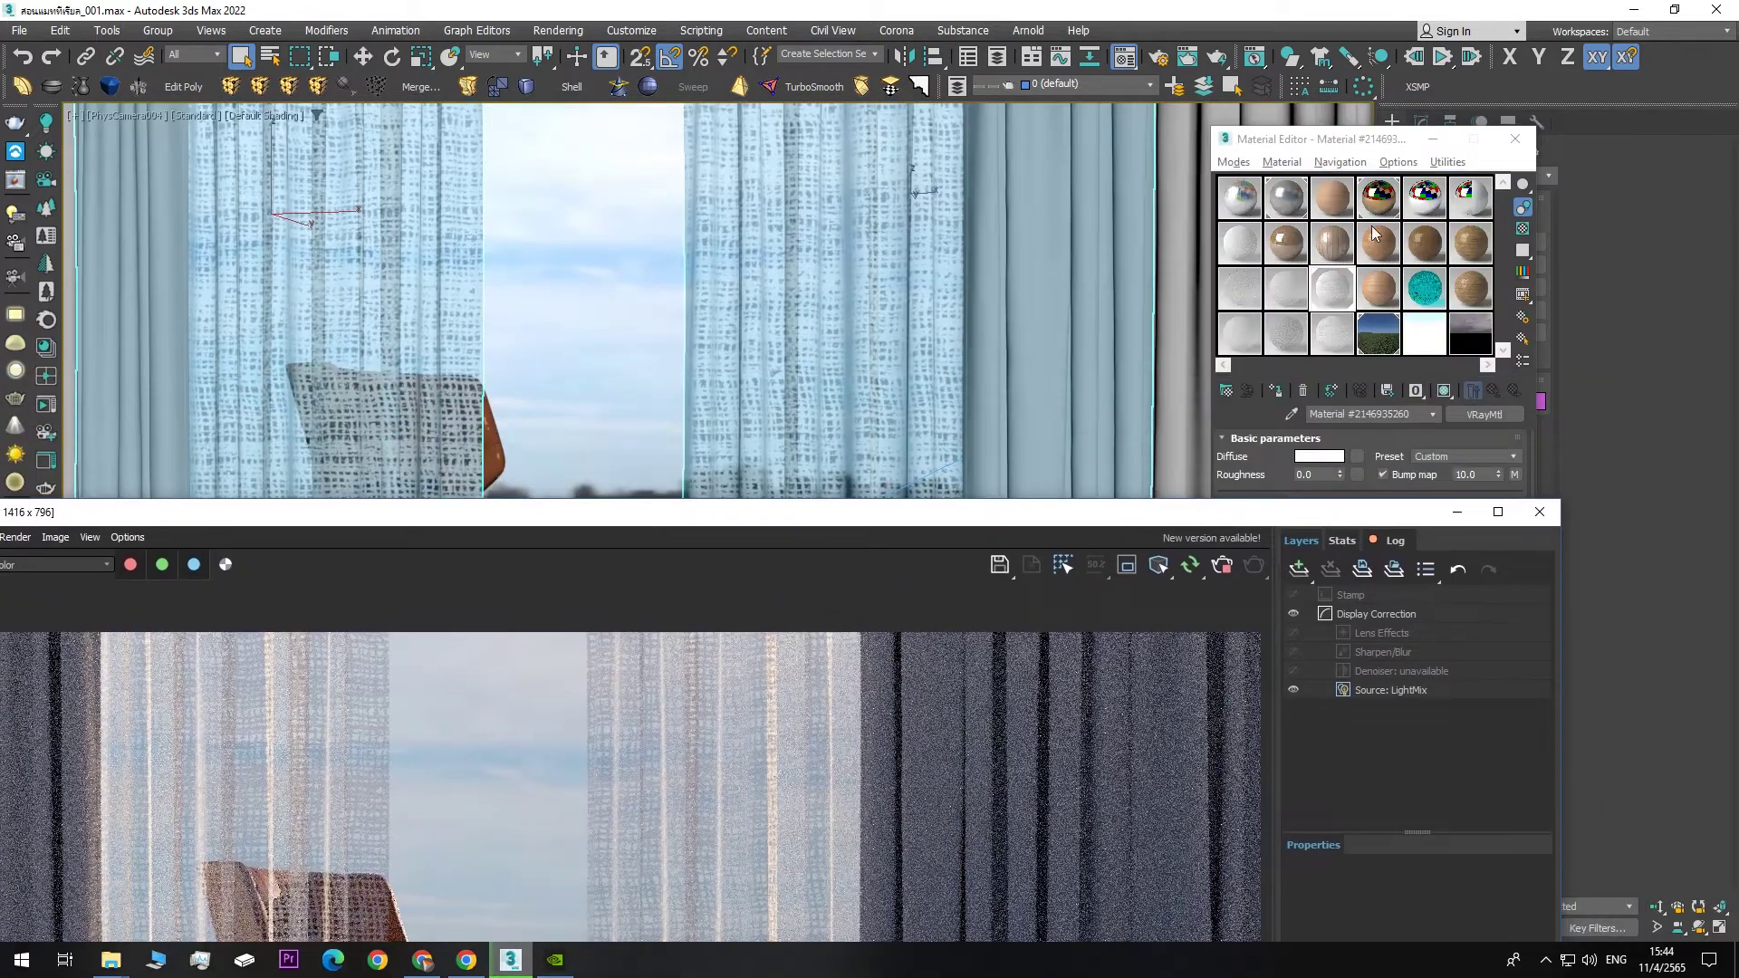
left_click(1324, 146)
left_click_drag(706, 511, 909, 62)
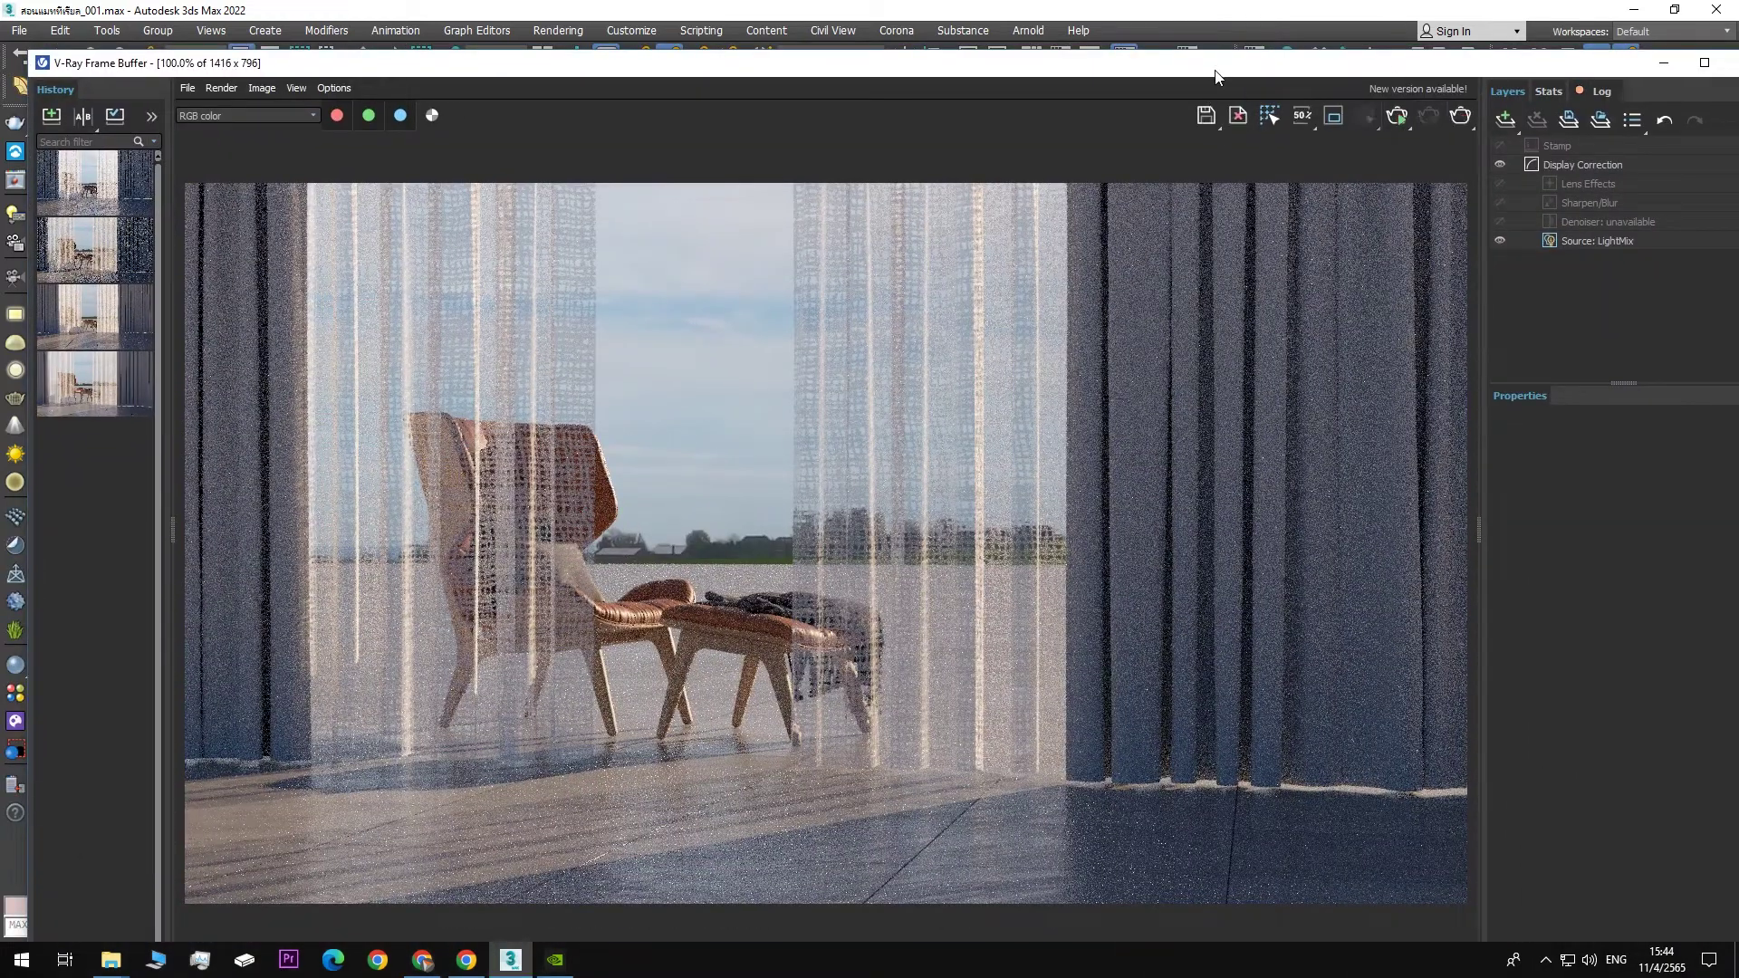
left_click_drag(1215, 71, 1046, 770)
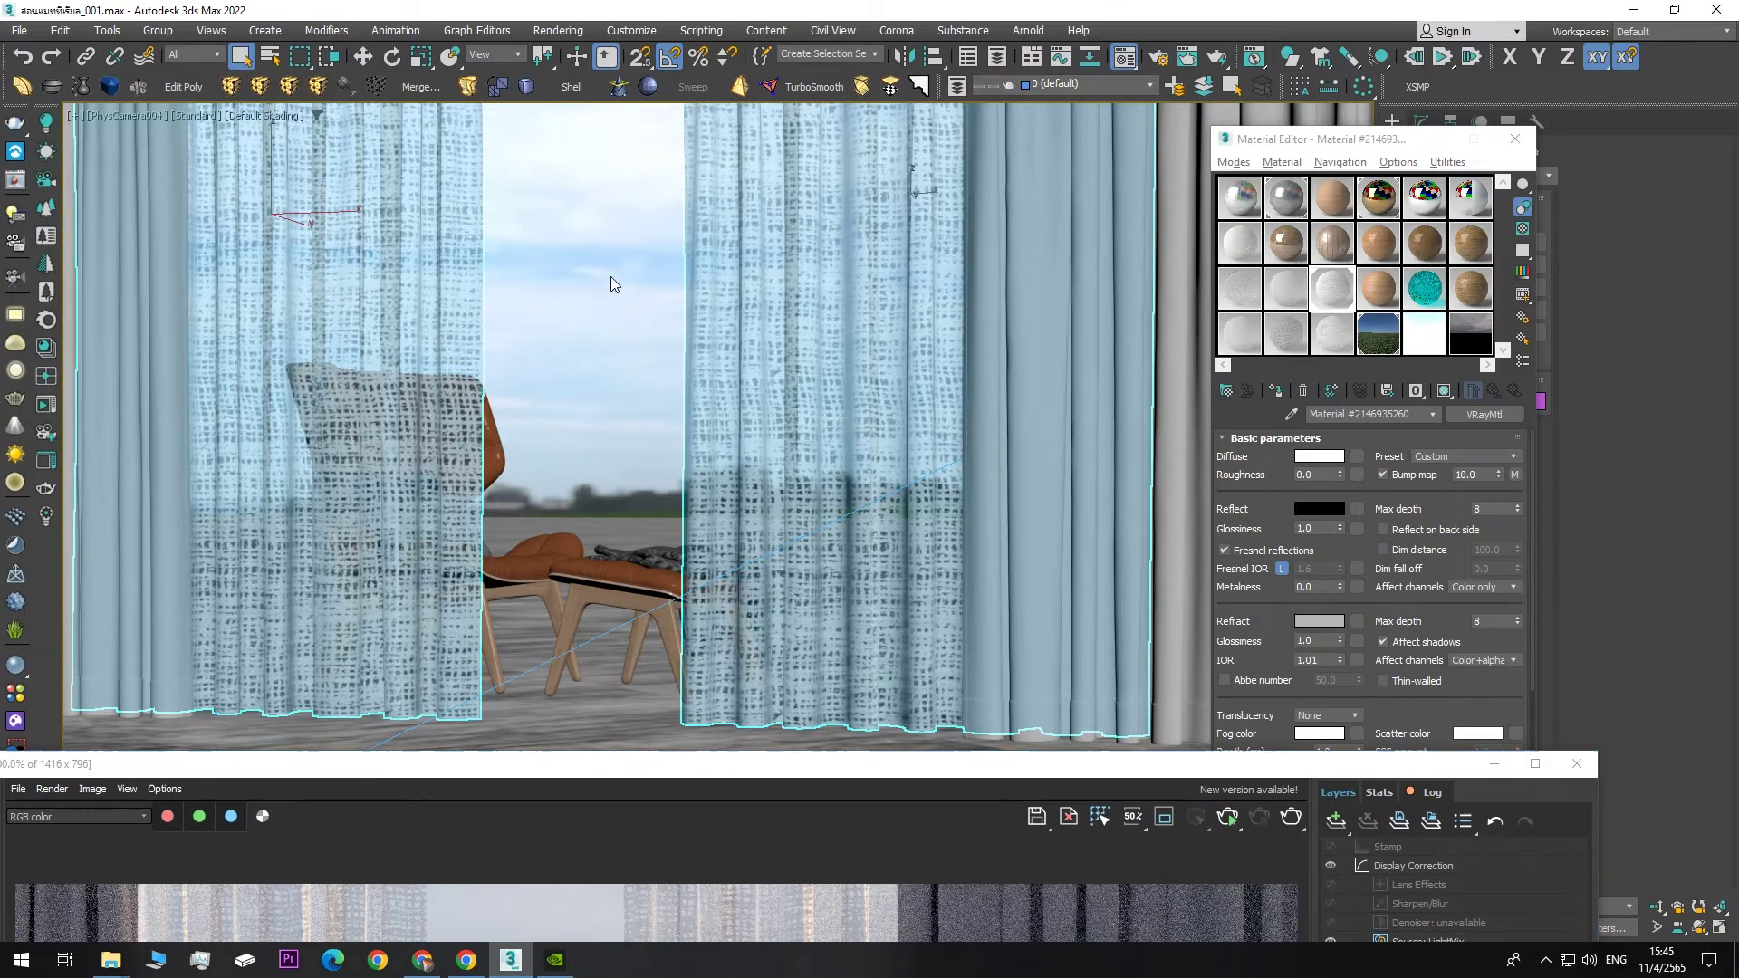
left_click(439, 282)
left_click(744, 256, "ctrl")
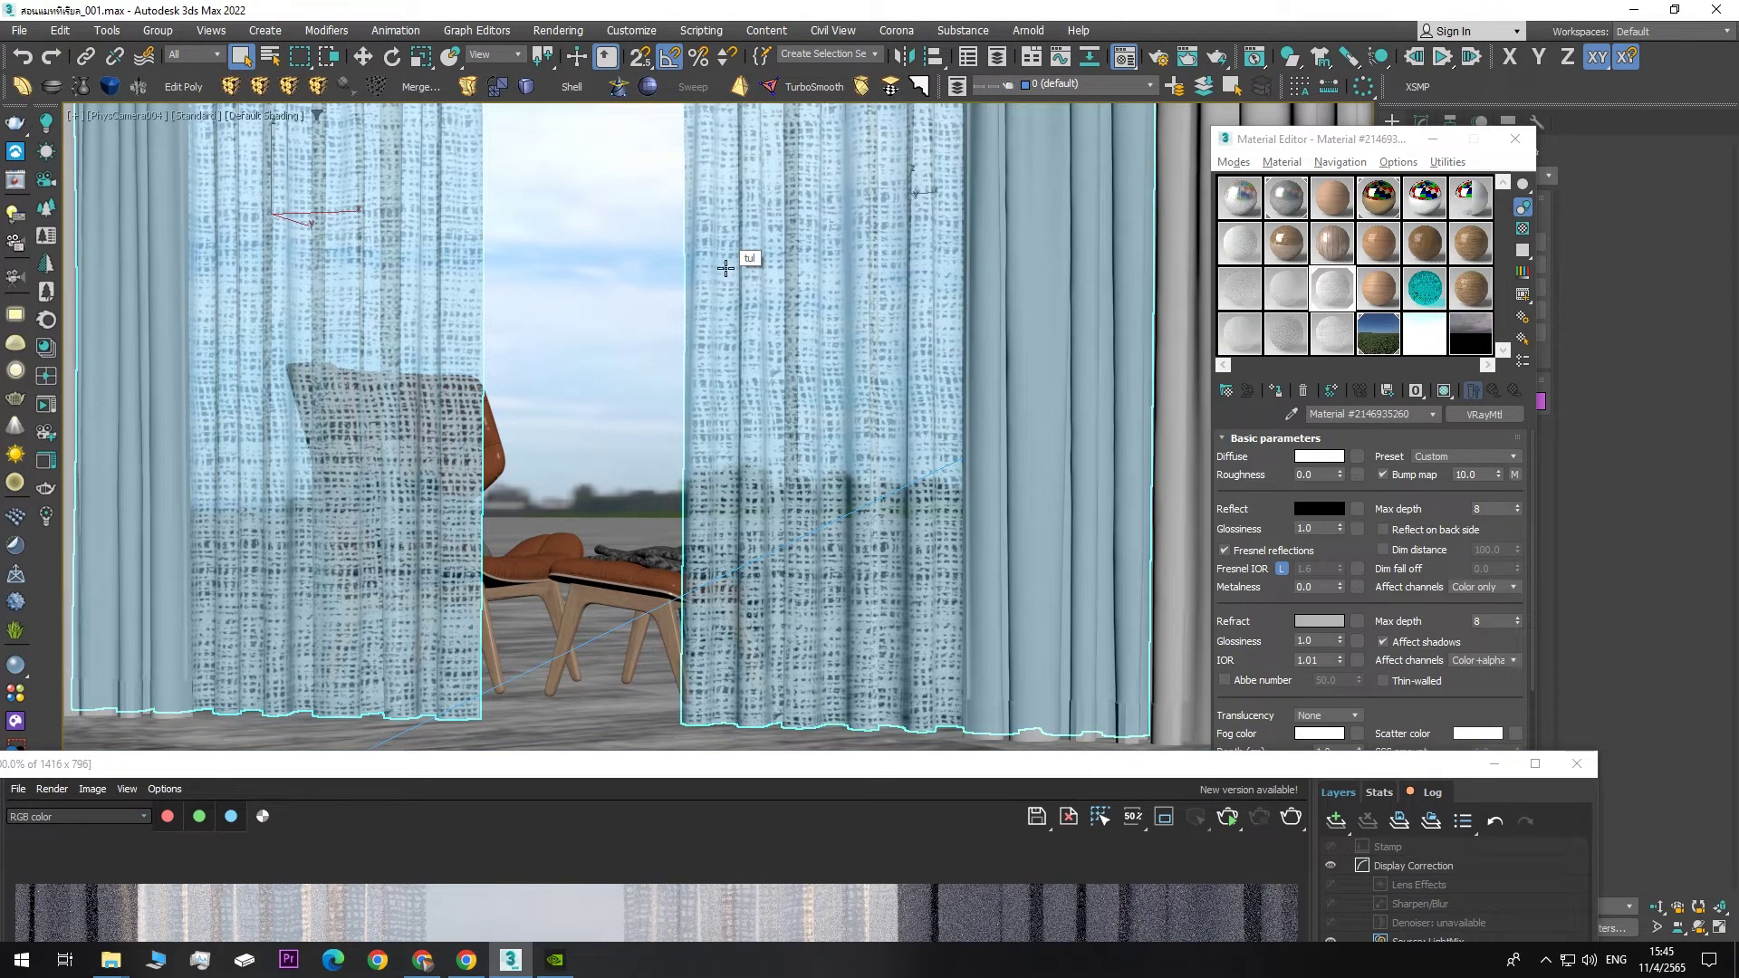
left_click(1339, 337)
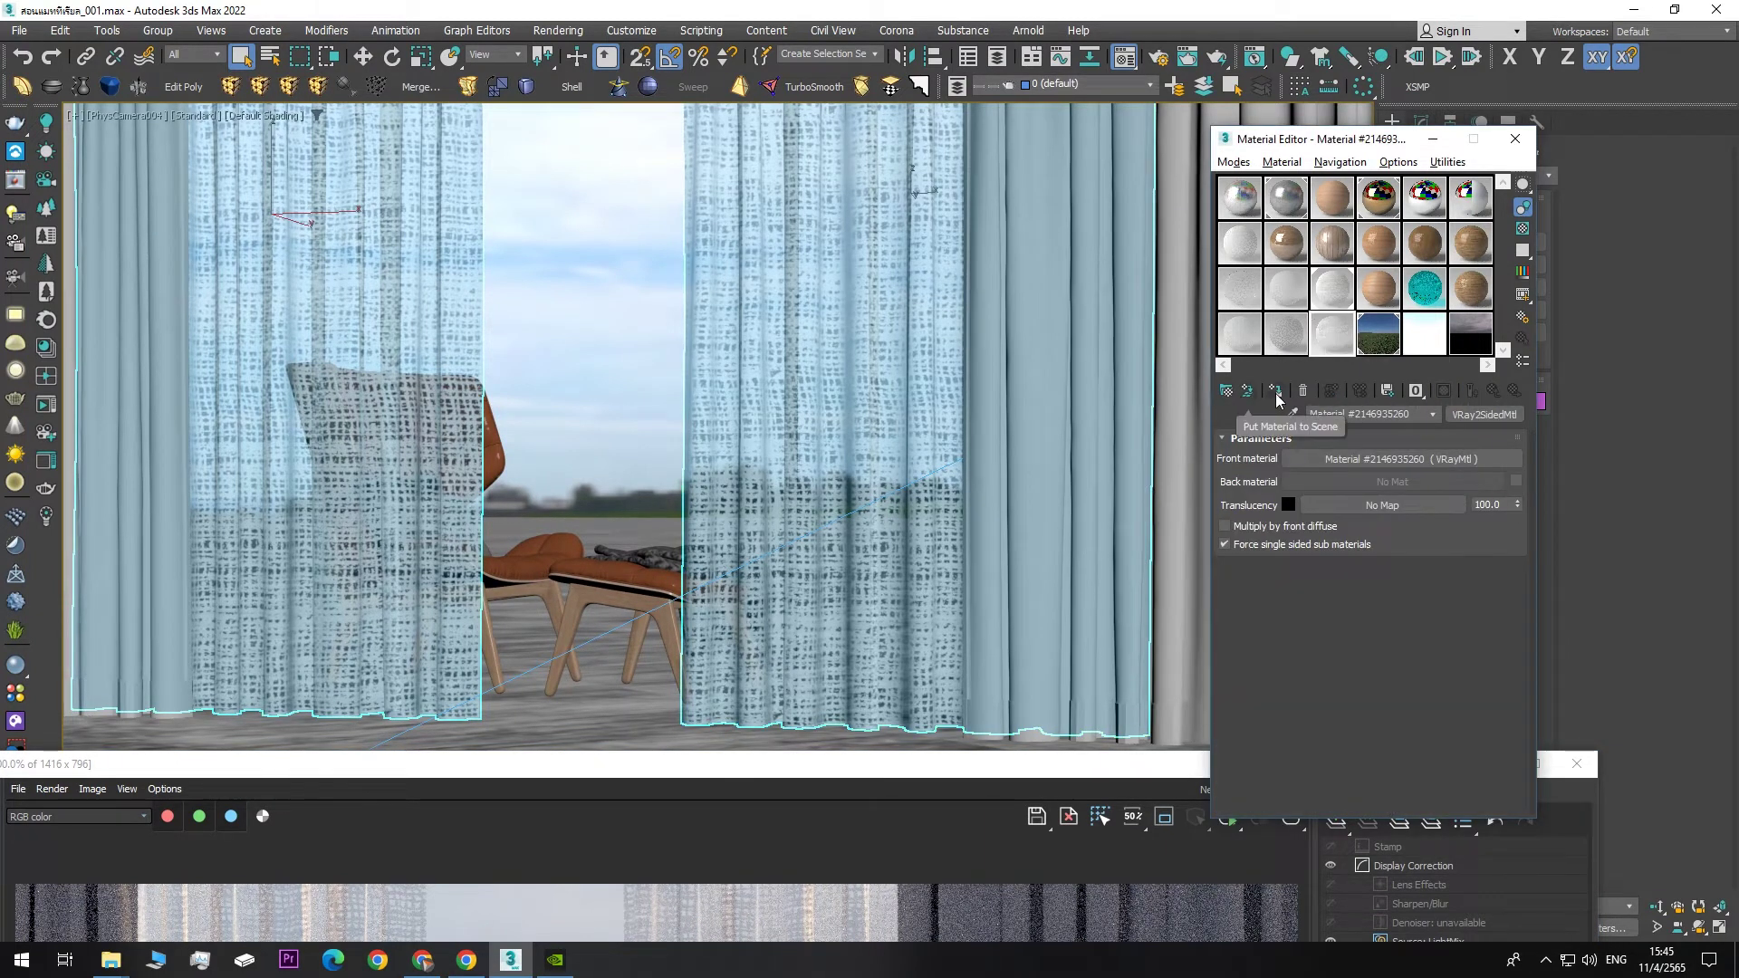
left_click(1277, 392)
left_click(761, 469)
type("ff")
left_click(885, 548)
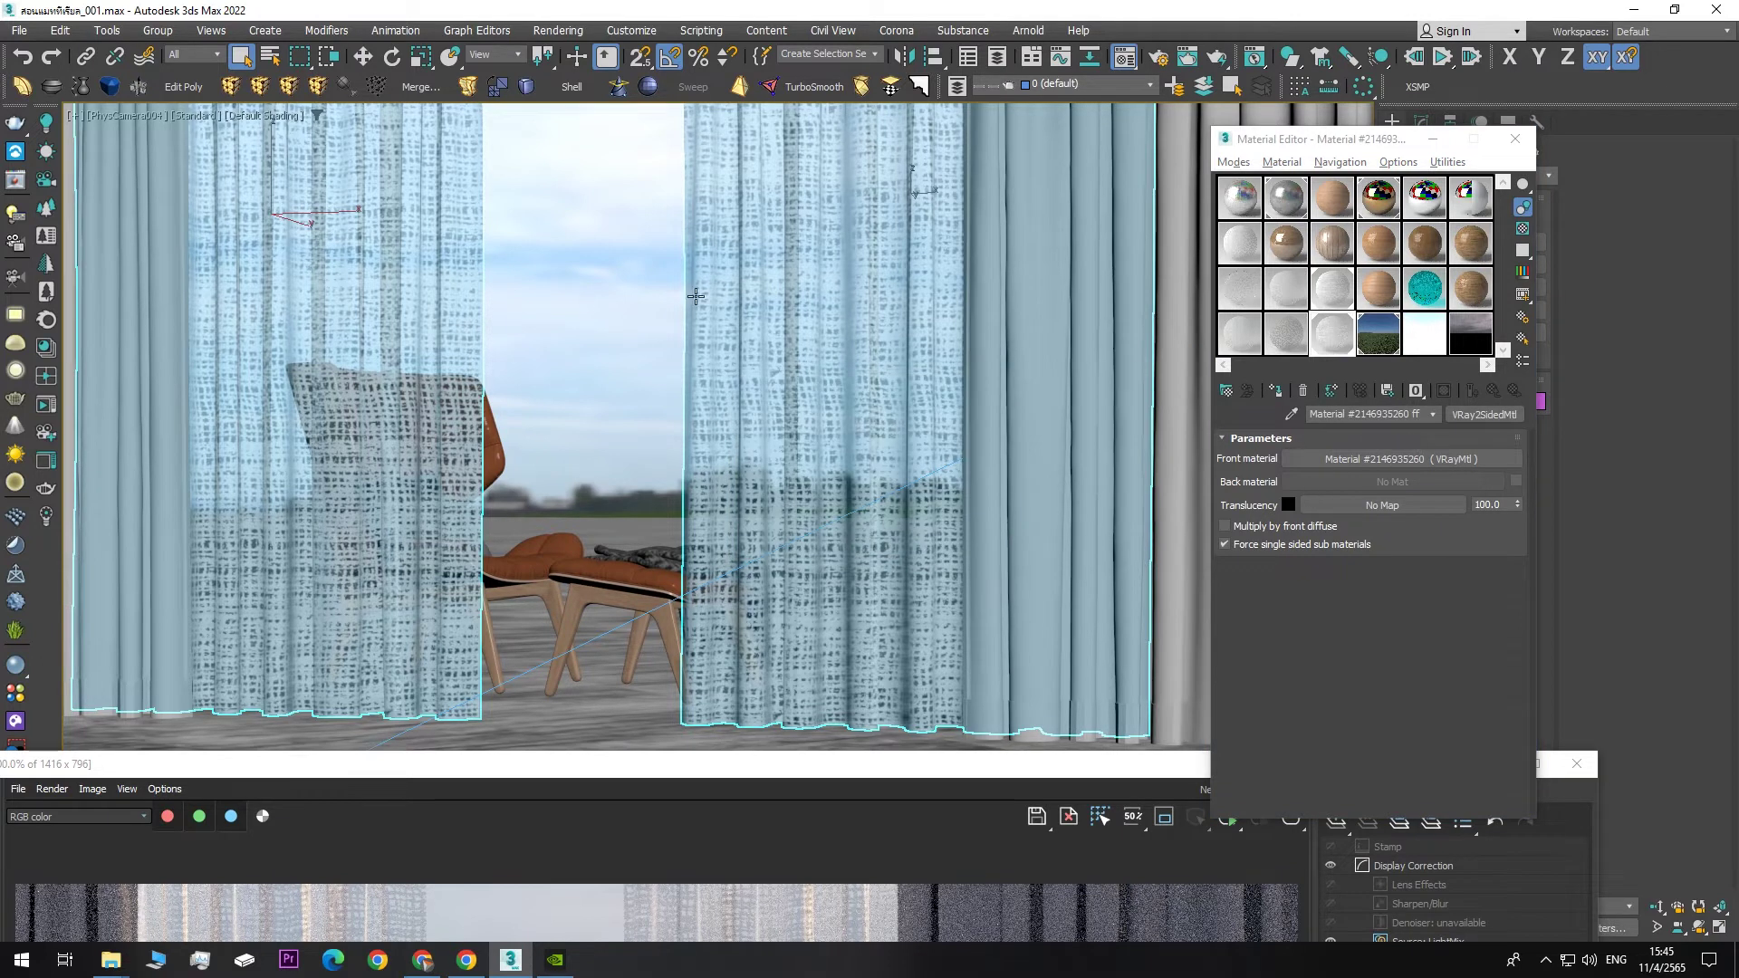
- Open the fabric bitmap in the front material's Bump map slot and set its U and V tiling to 6.0
left_click(1389, 458)
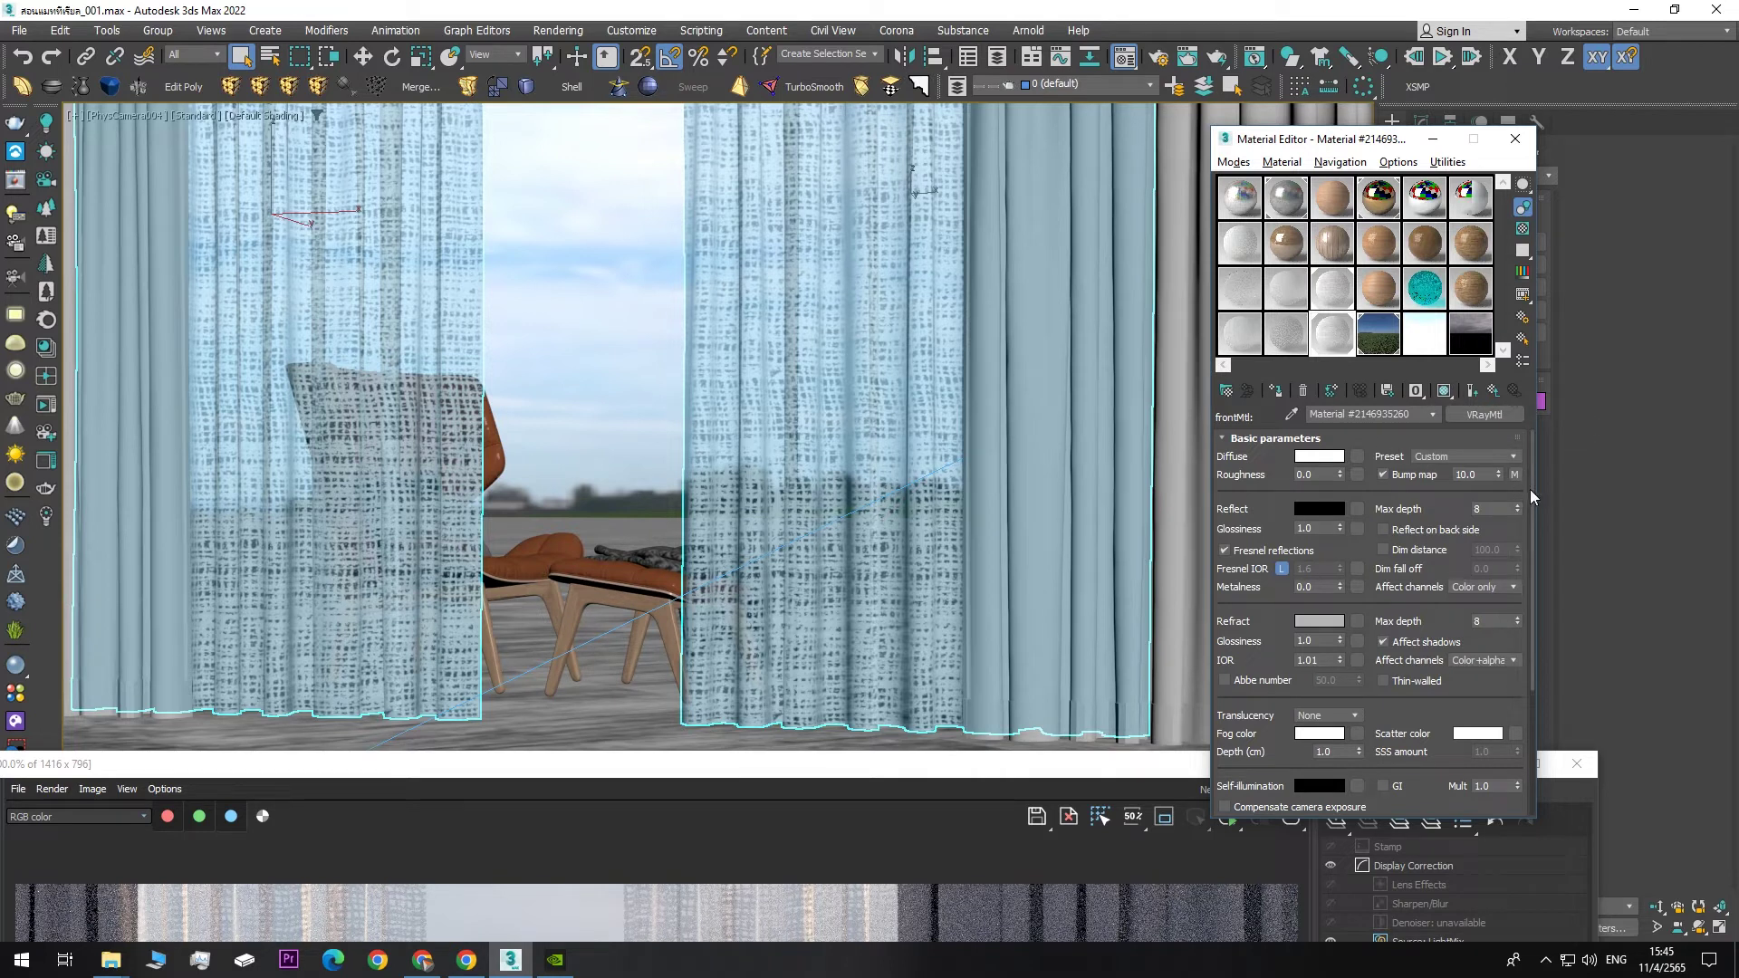
scroll(1530, 489, "down", 3)
left_click_drag(1368, 138, 1105, 105)
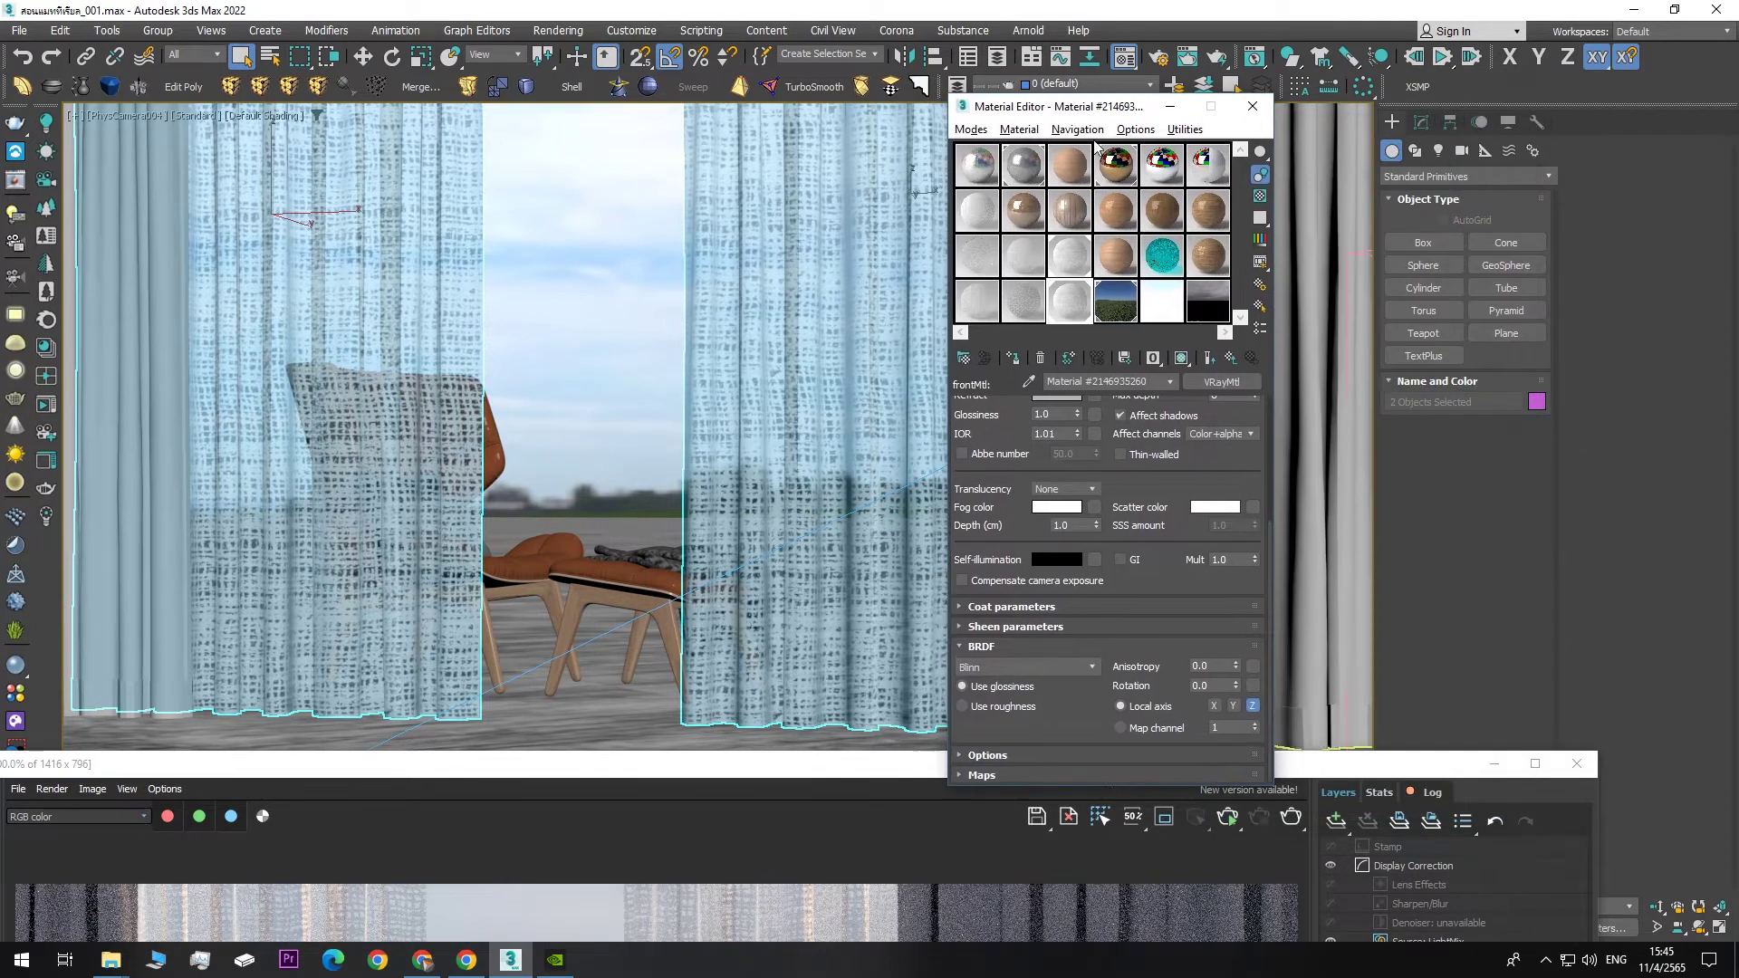
left_click(1105, 775)
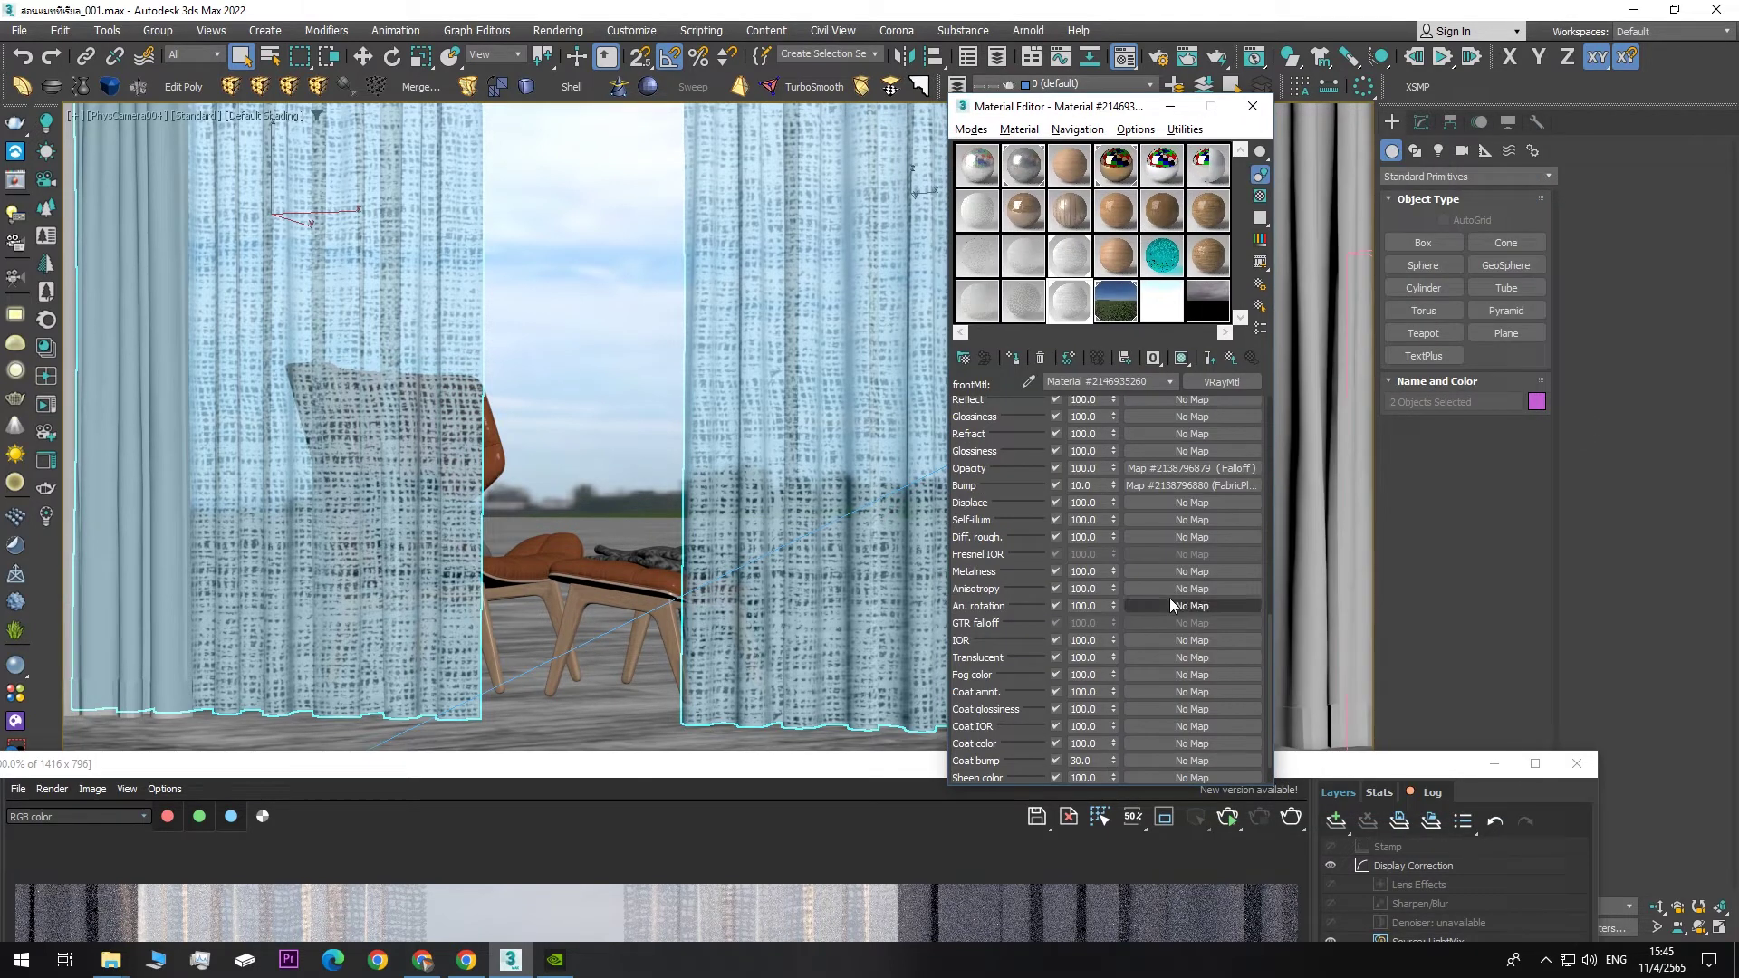
left_click(1161, 482)
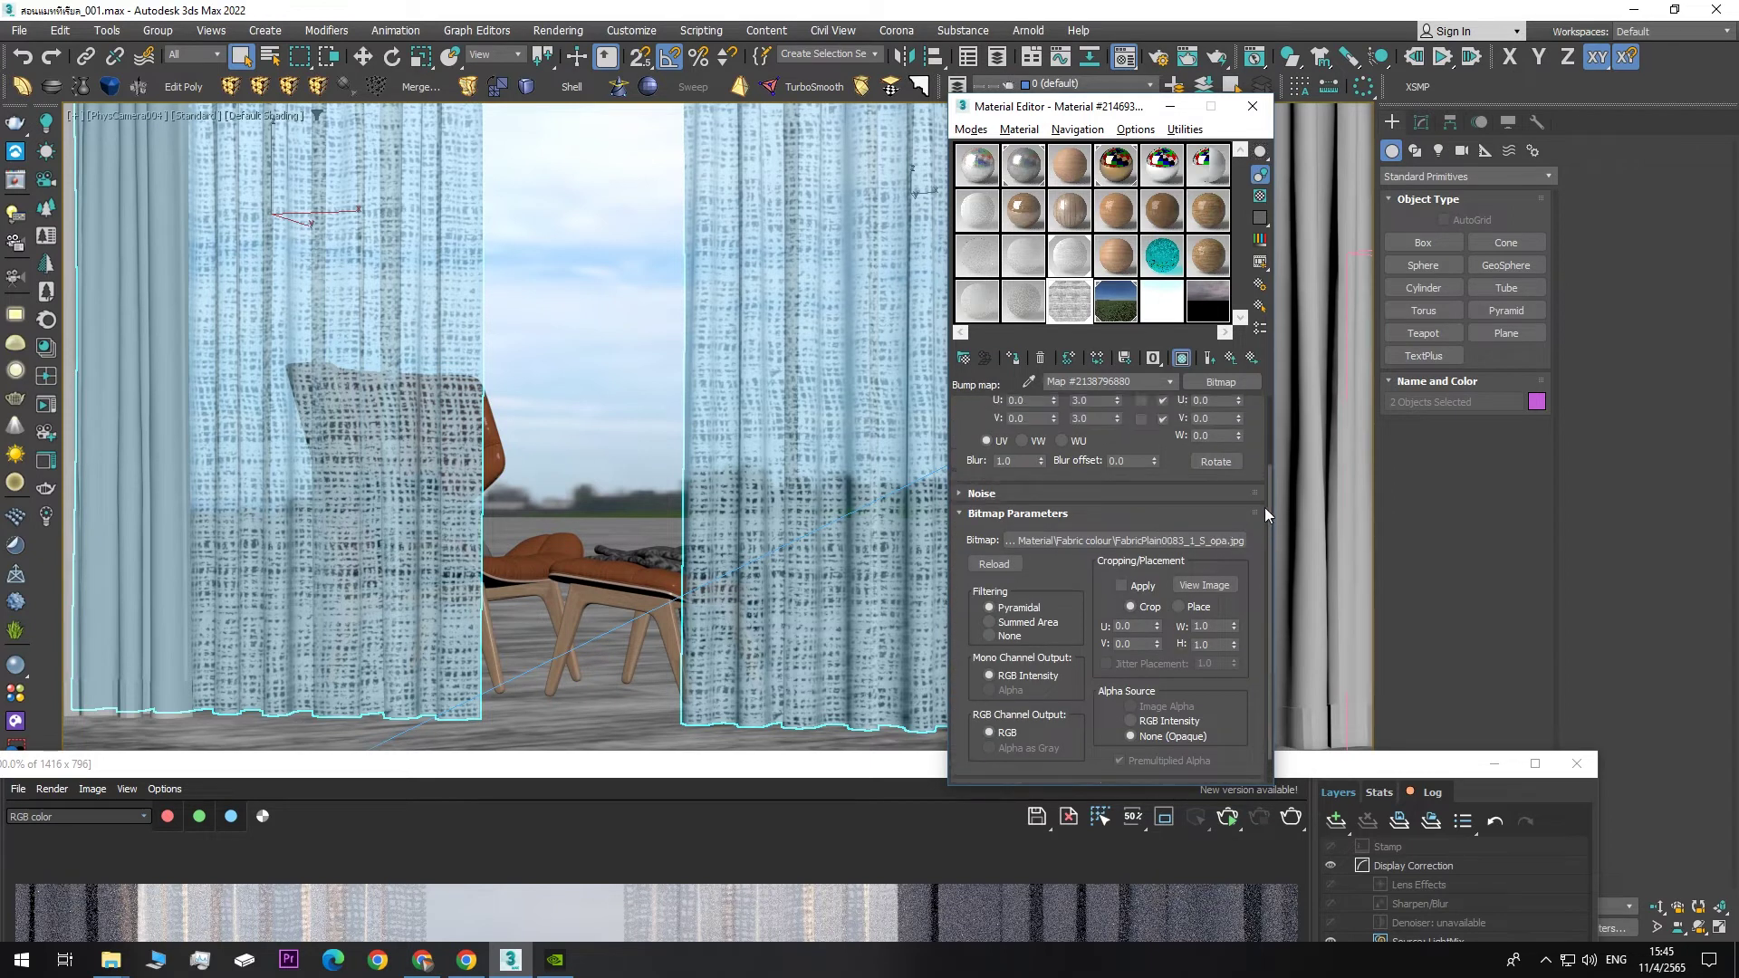
left_click(1094, 495)
type("6")
key("Tab")
type("6")
key("Return")
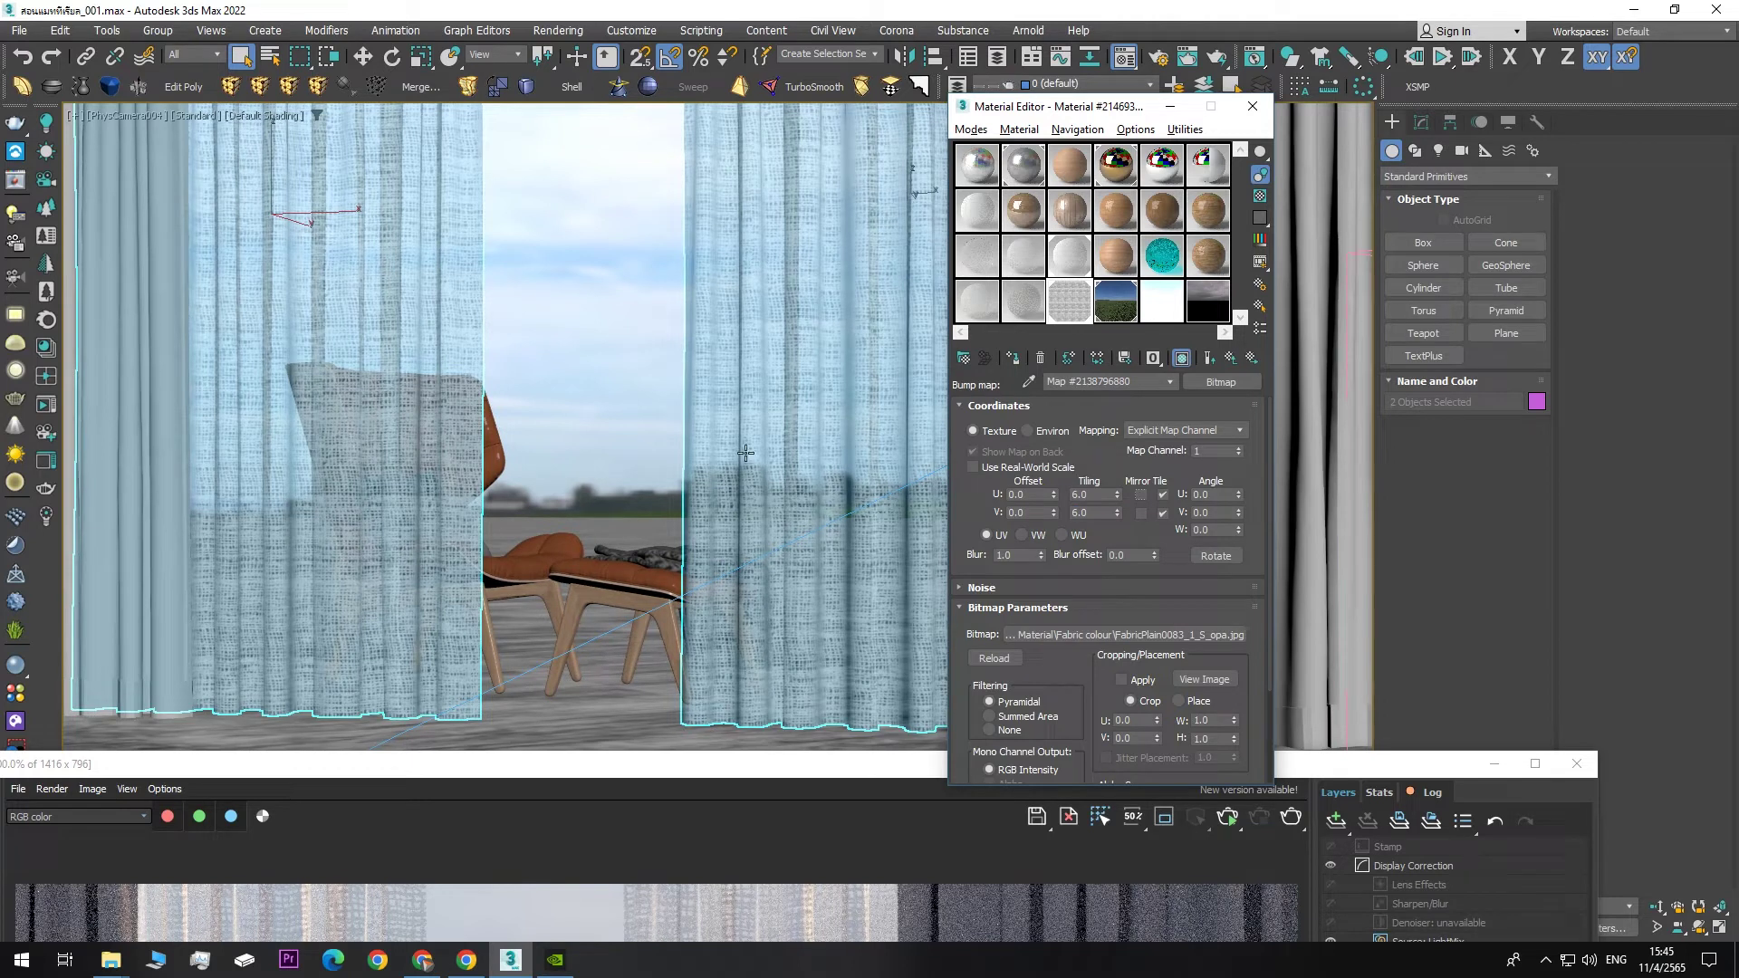
- Assign the two-sided curtain material to the left sheer curtain, moving the Material Editor and frame buffer clear of it
left_click(548, 282)
left_click(414, 279)
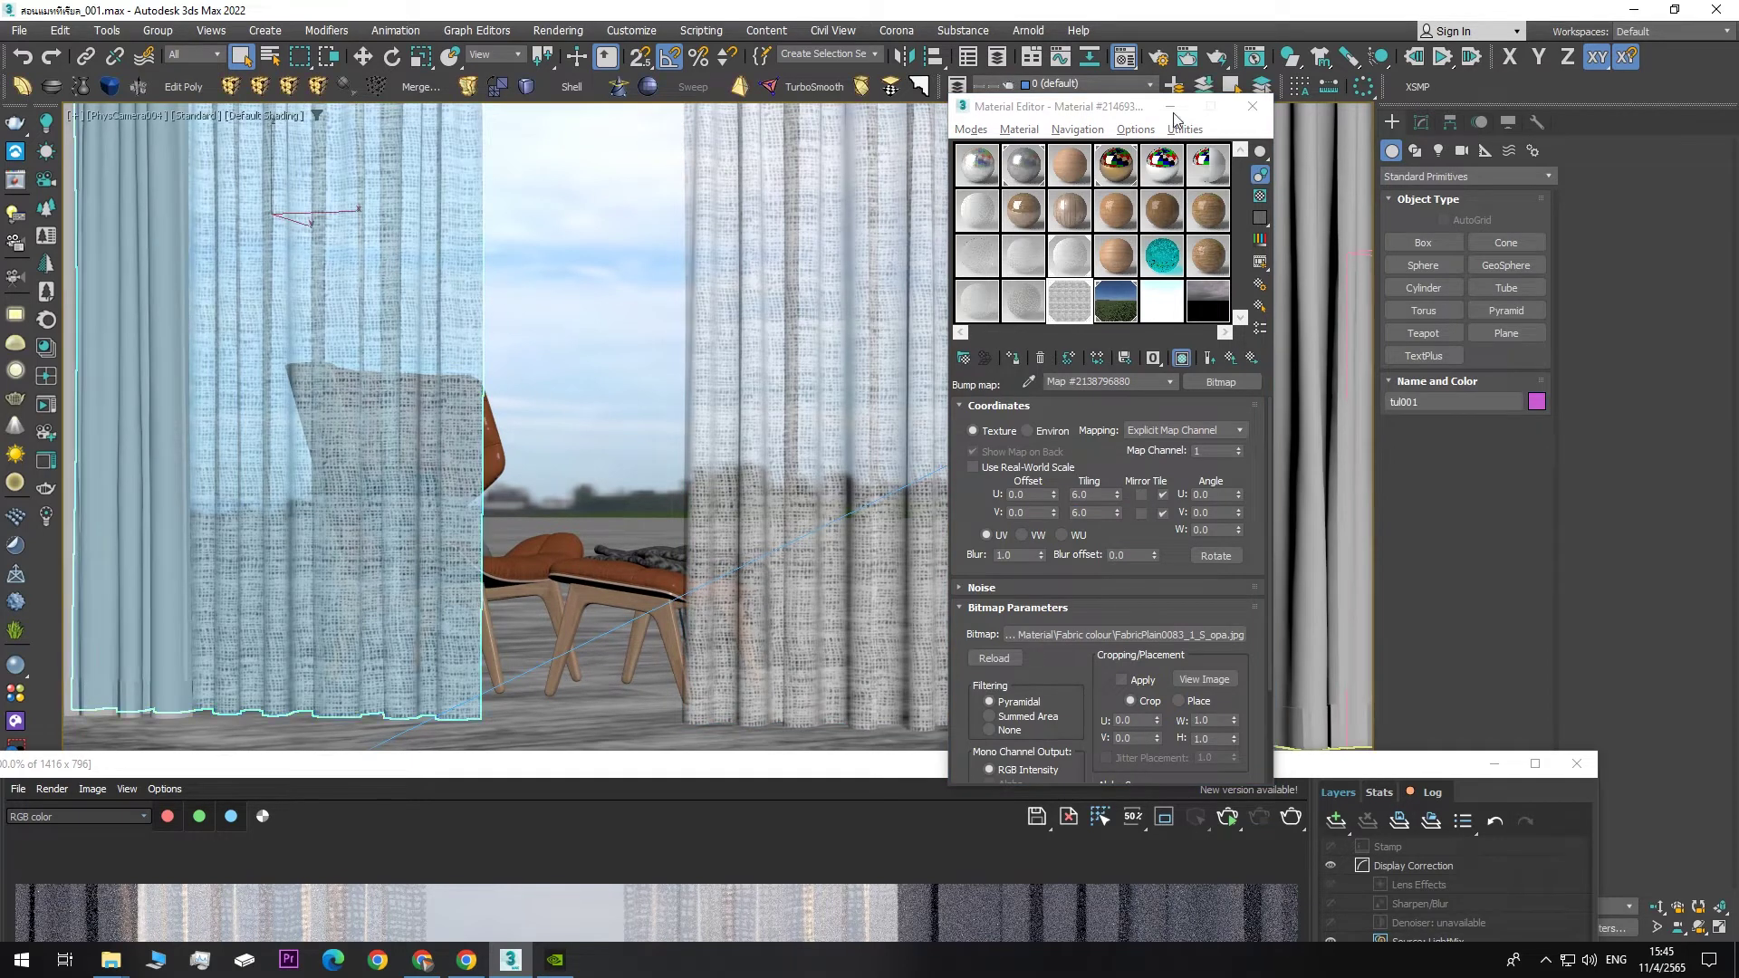
left_click_drag(1056, 112, 1360, 85)
left_click_drag(835, 770, 735, 752)
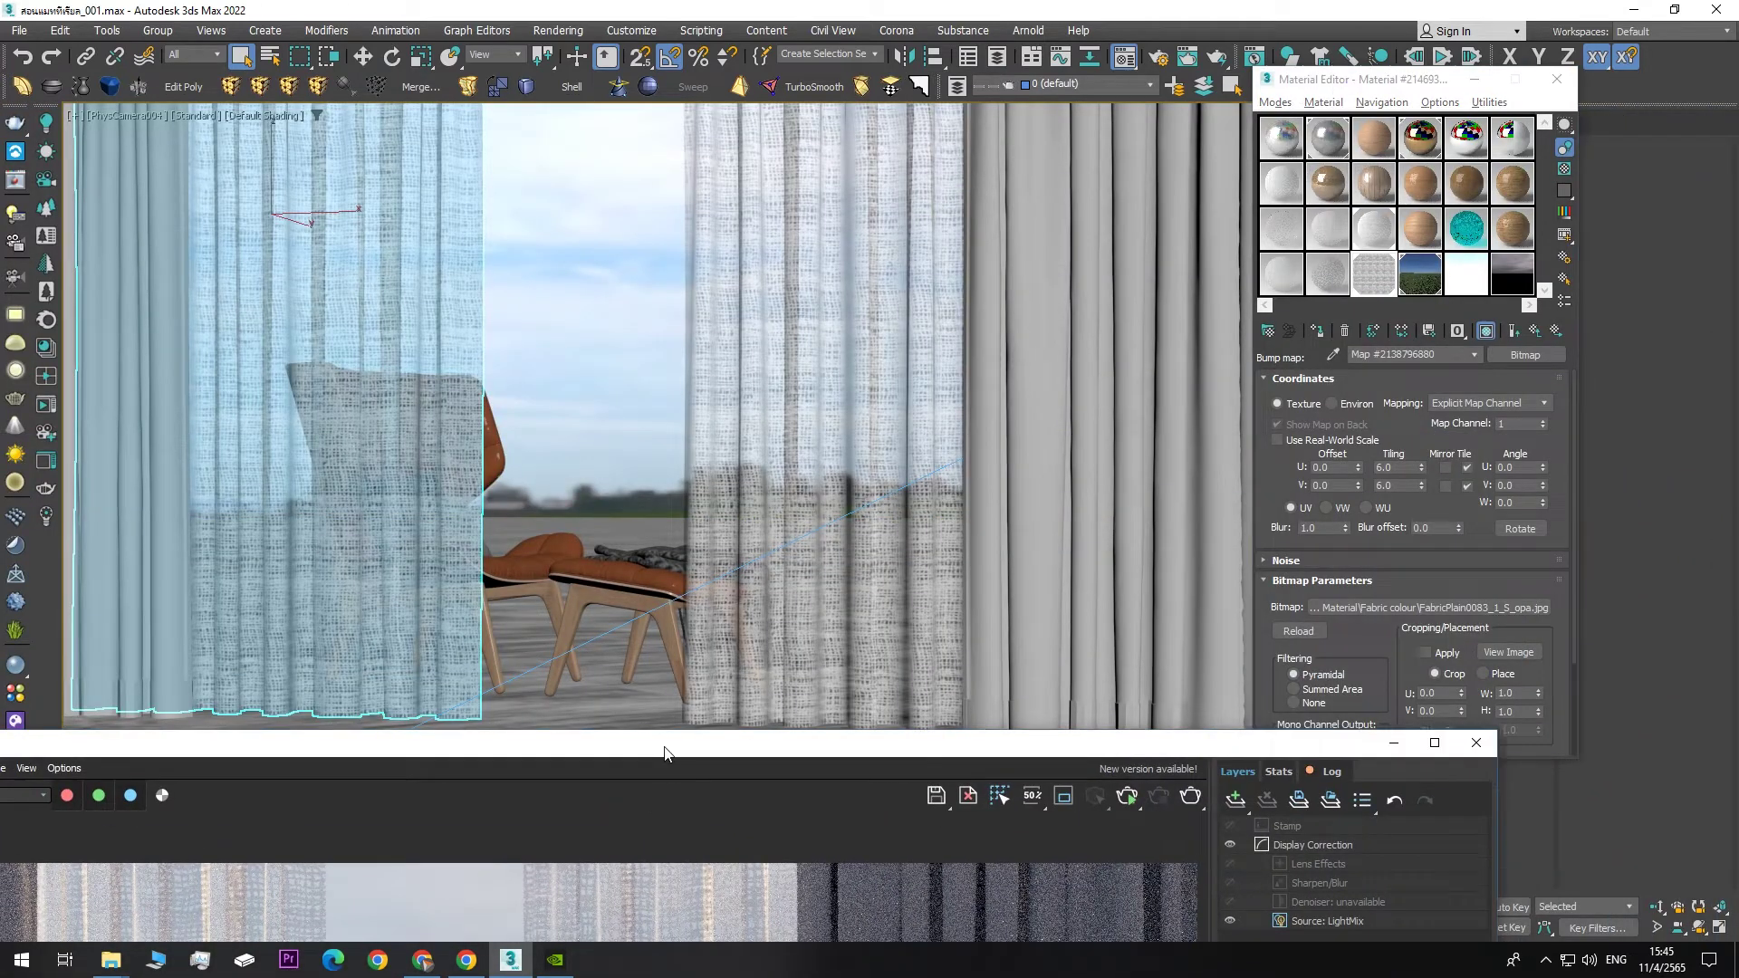
left_click_drag(666, 754, 684, 805)
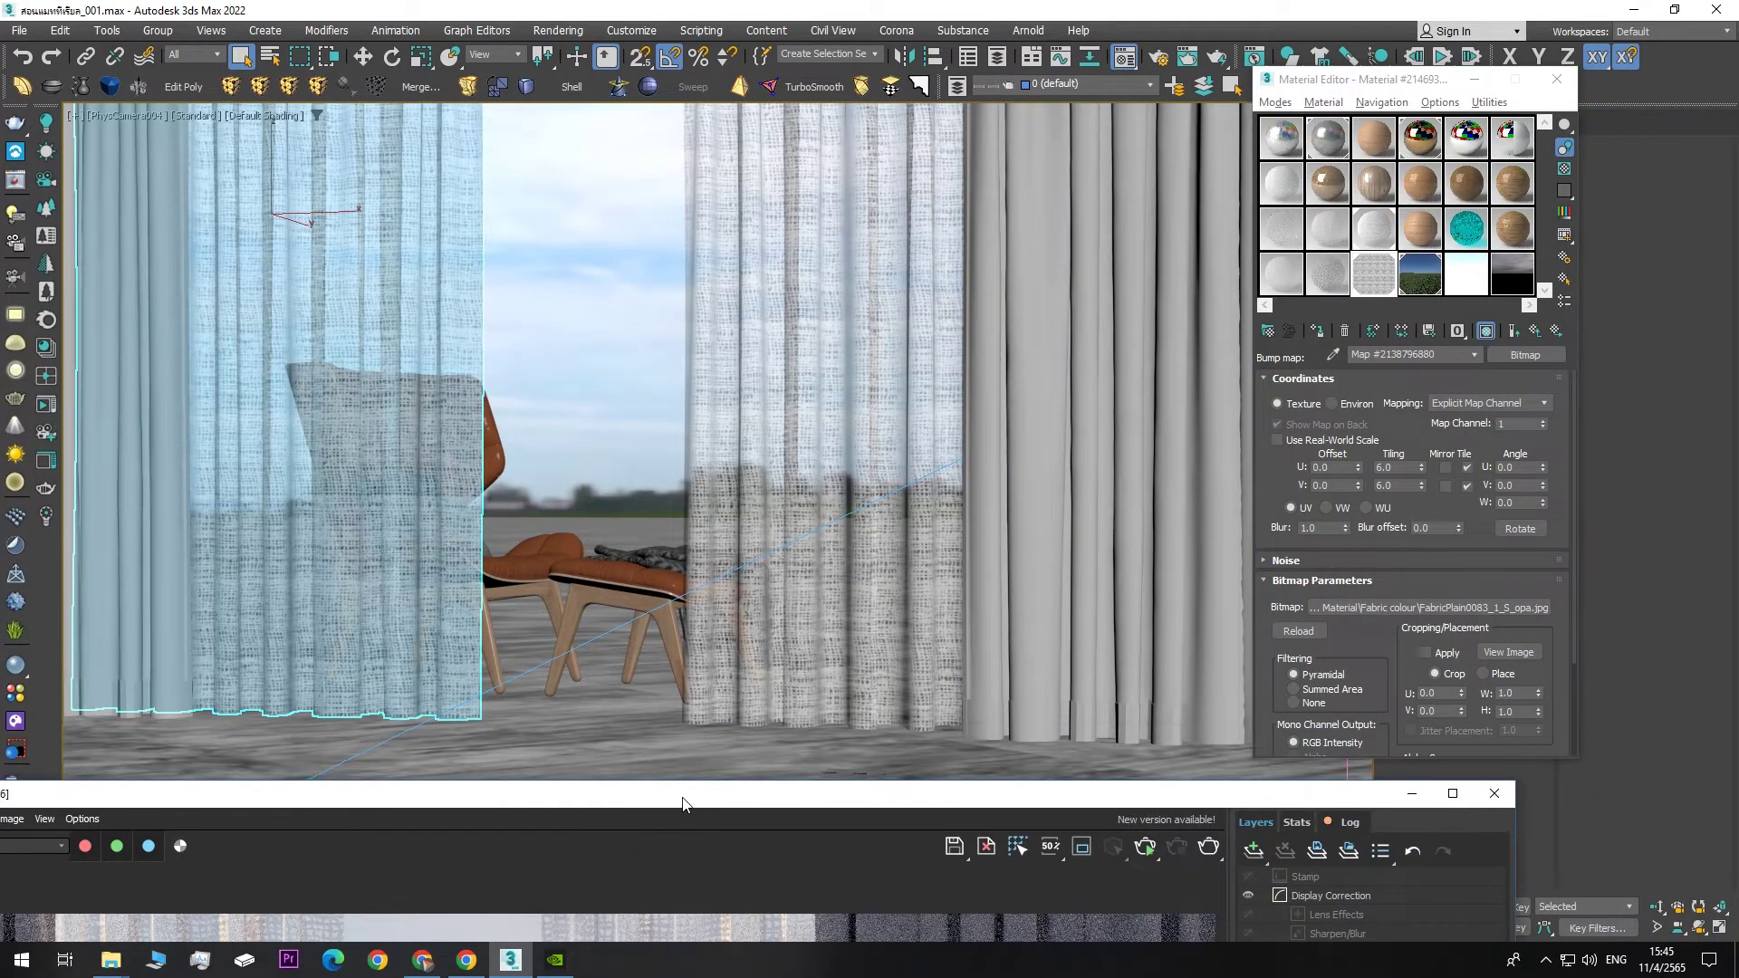
left_click(1319, 332)
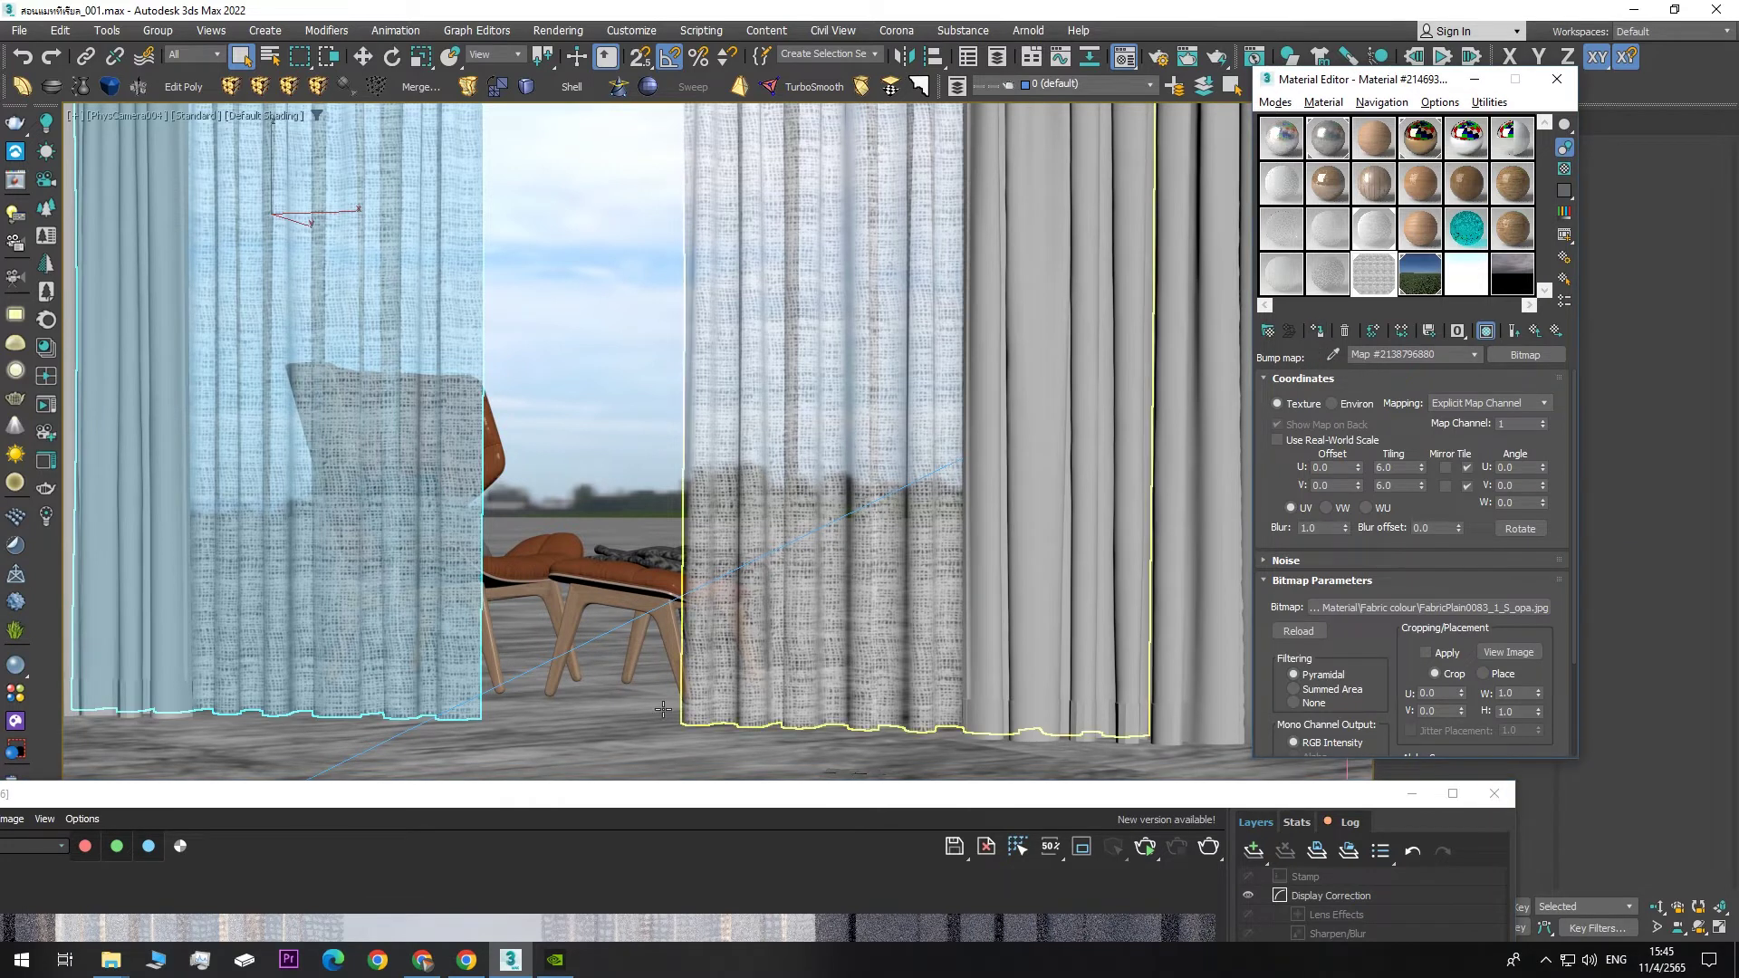
- Start an interactive V-Ray render of the camera view and return to the two-sided material's top-level parameters
left_click(1413, 56)
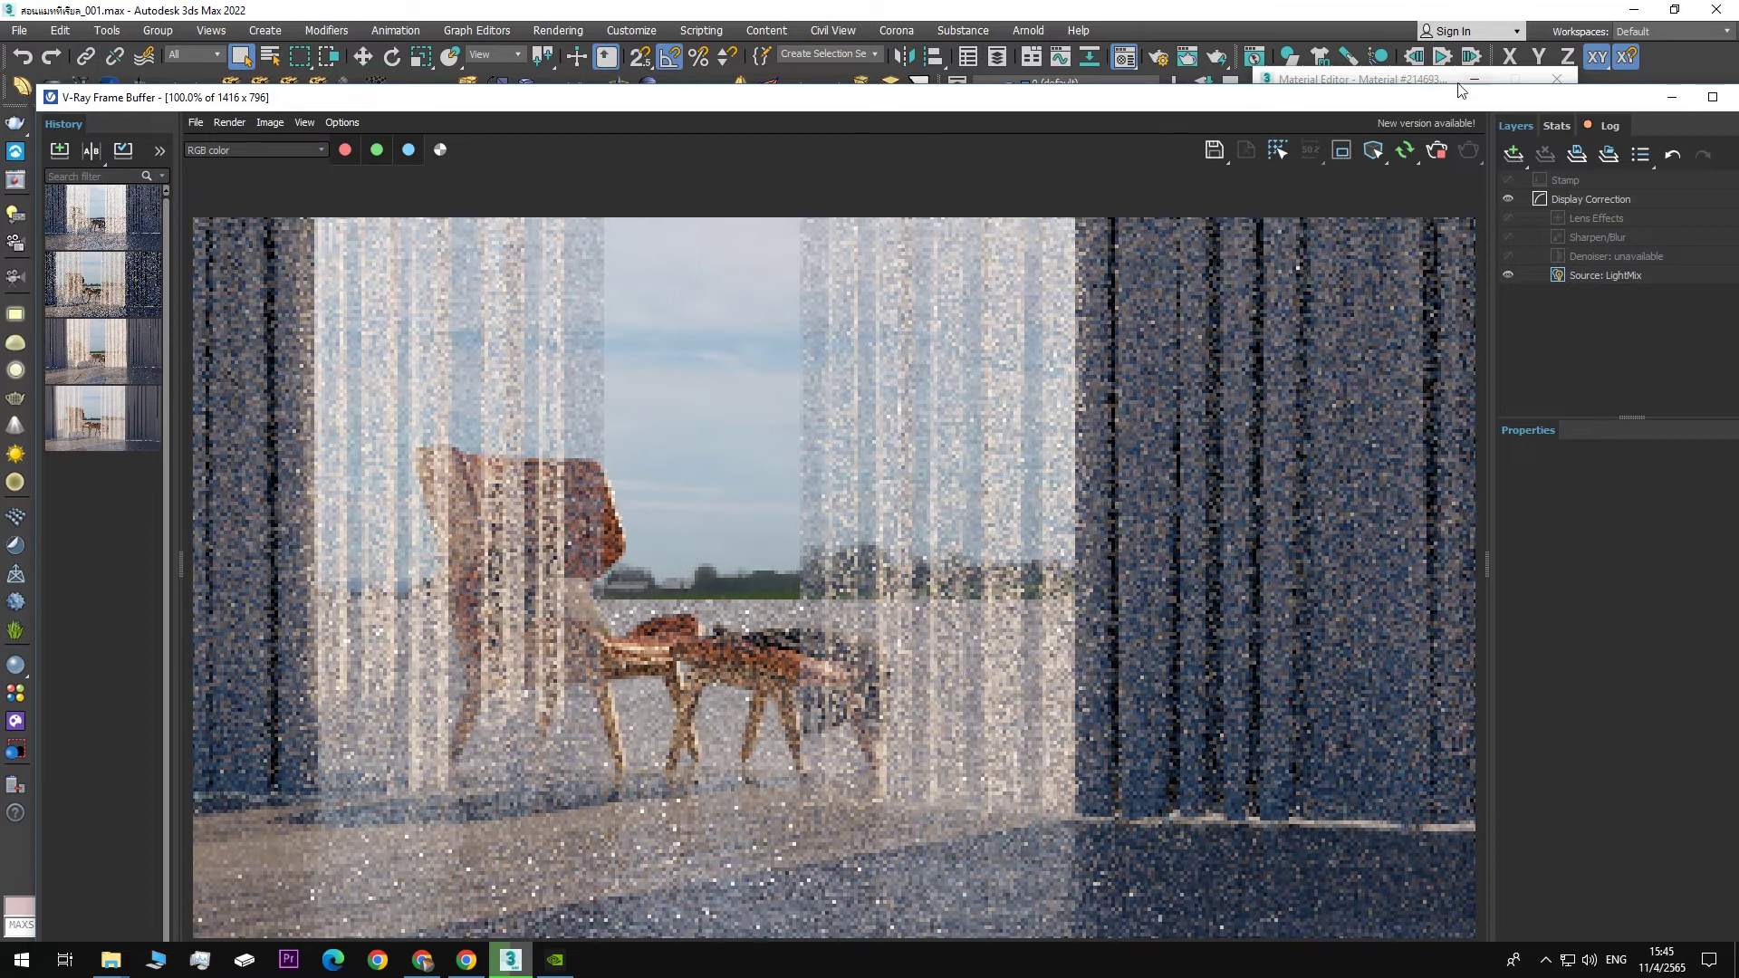
left_click(1374, 83)
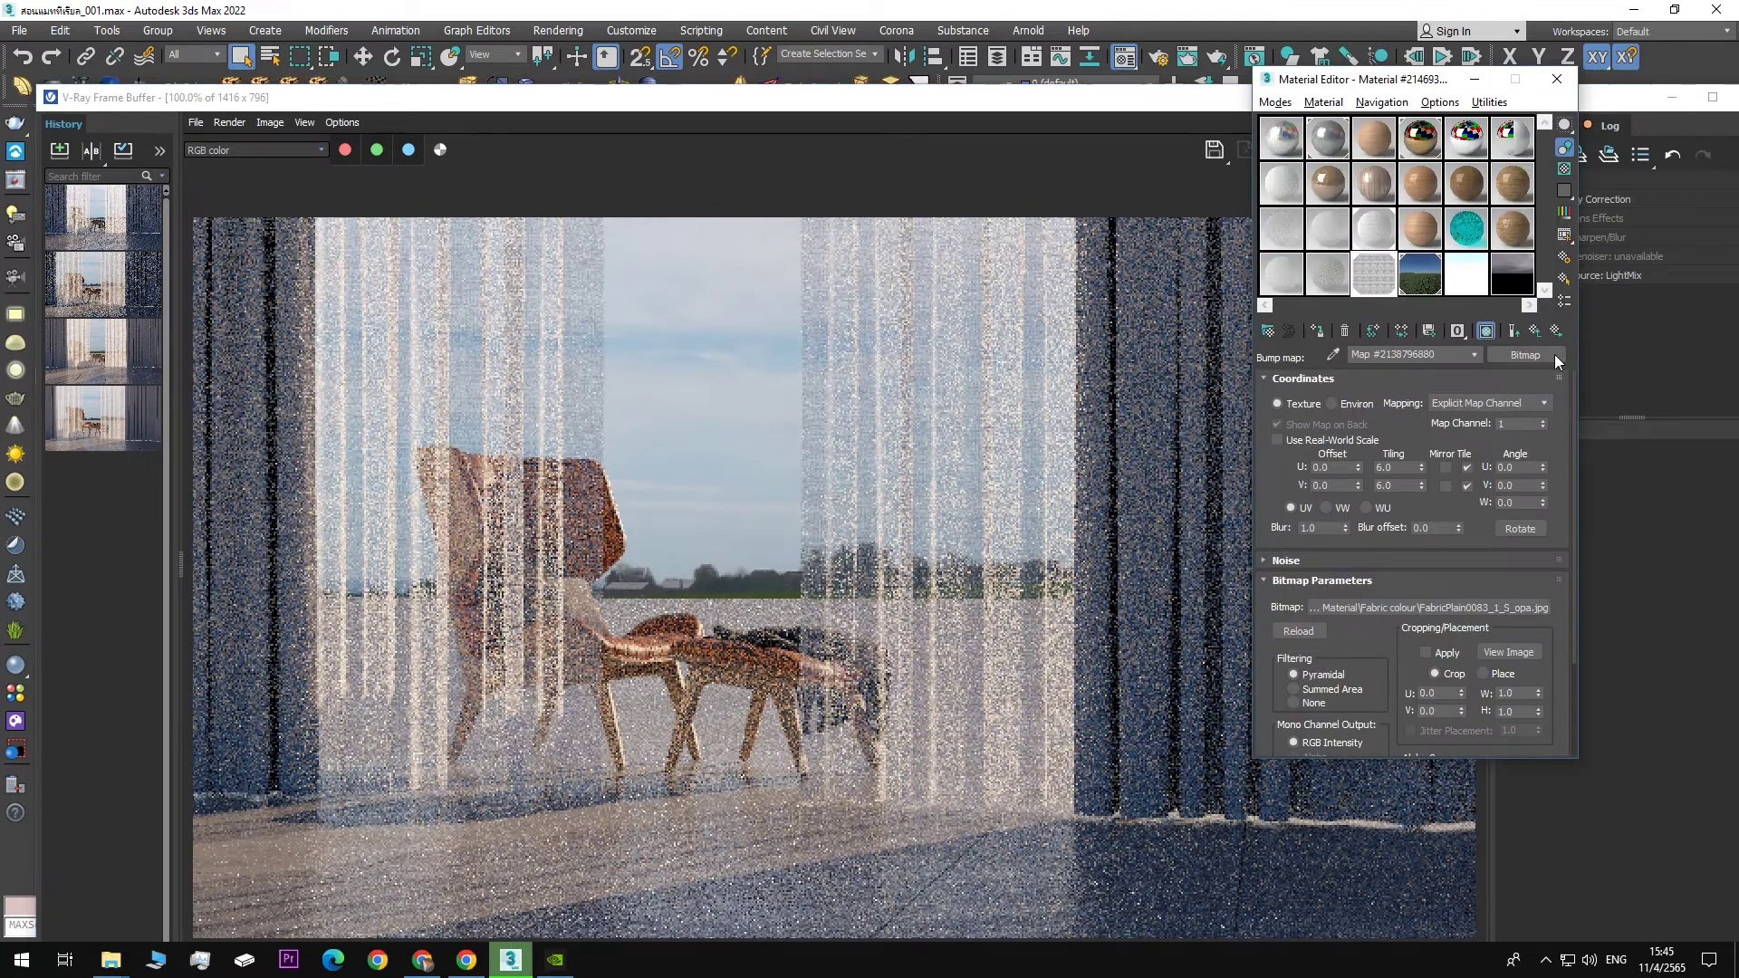
left_click(1538, 333)
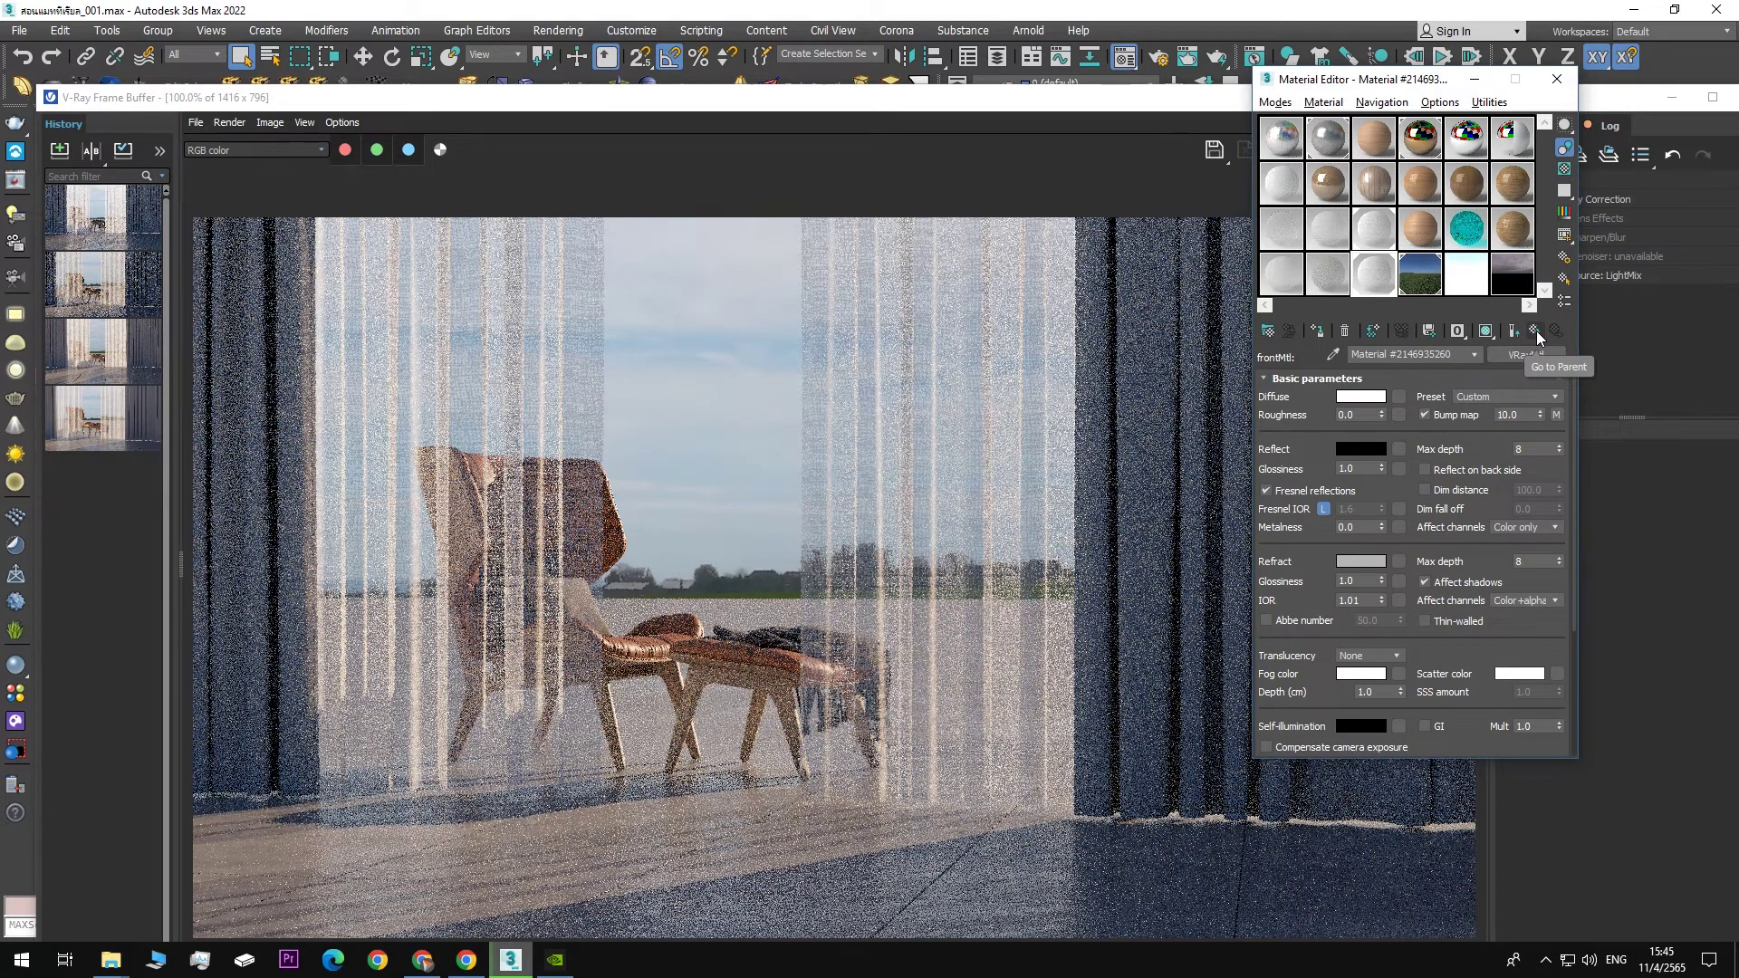
left_click(1537, 332)
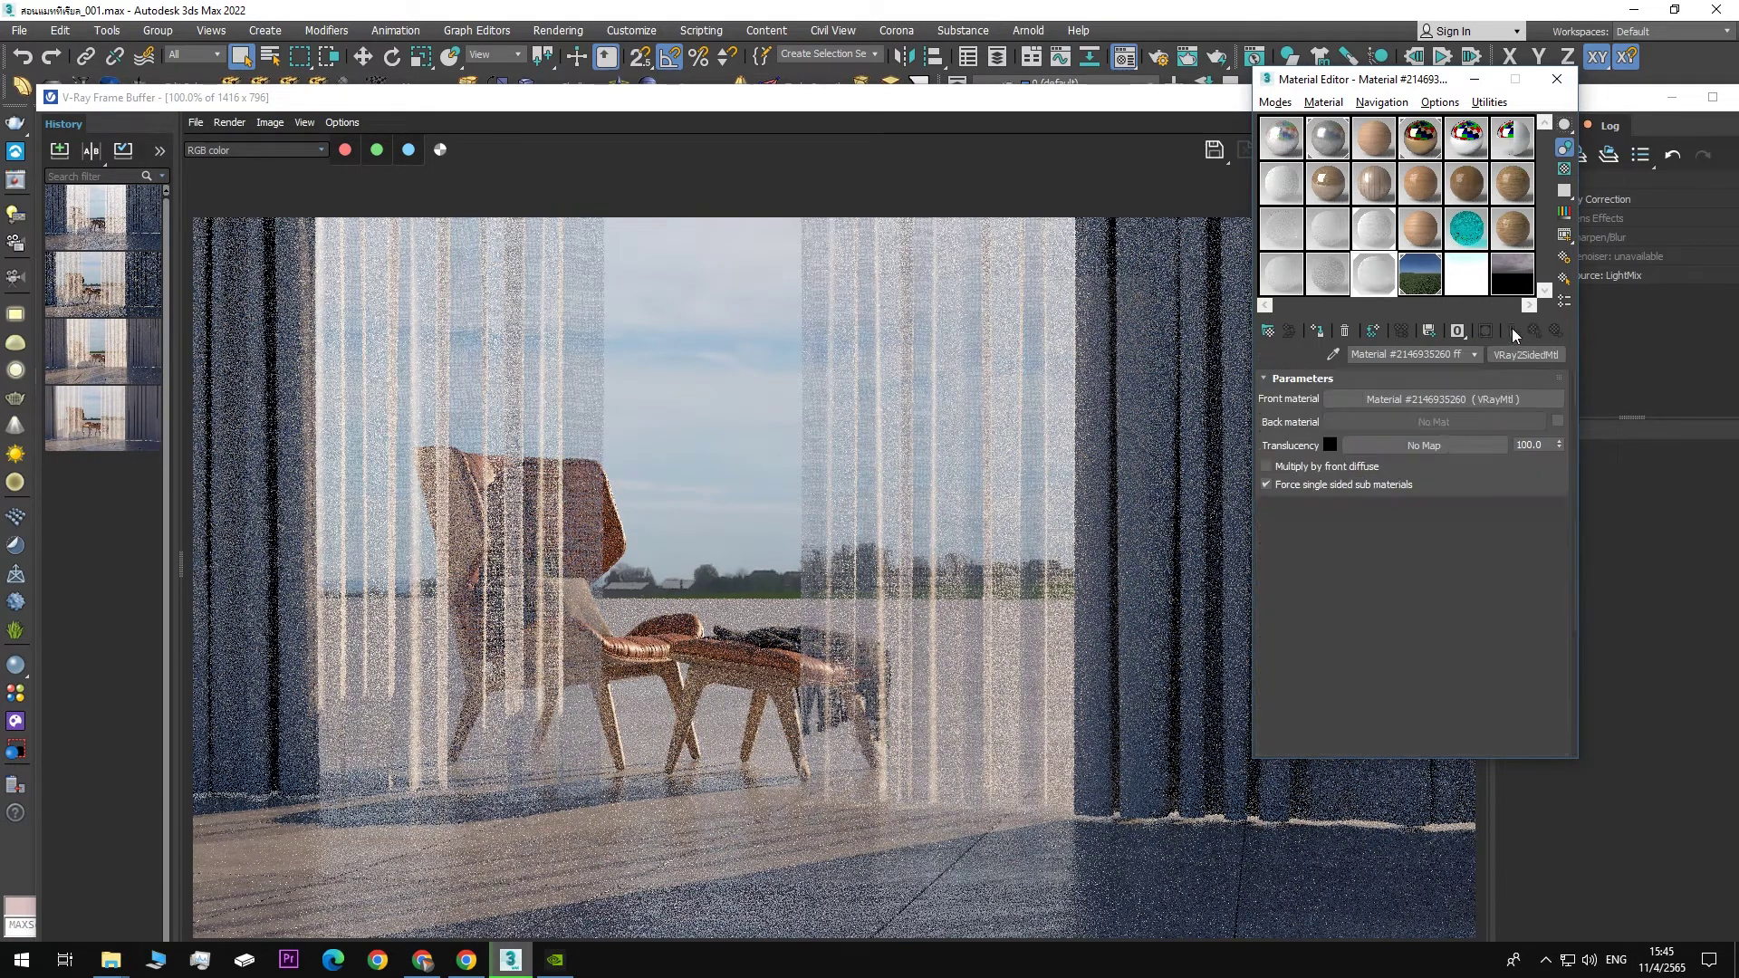
- Set the two-sided material's translucency color to a neutral grey with value 133
left_click(1330, 445)
left_click_drag(1133, 252, 1134, 304)
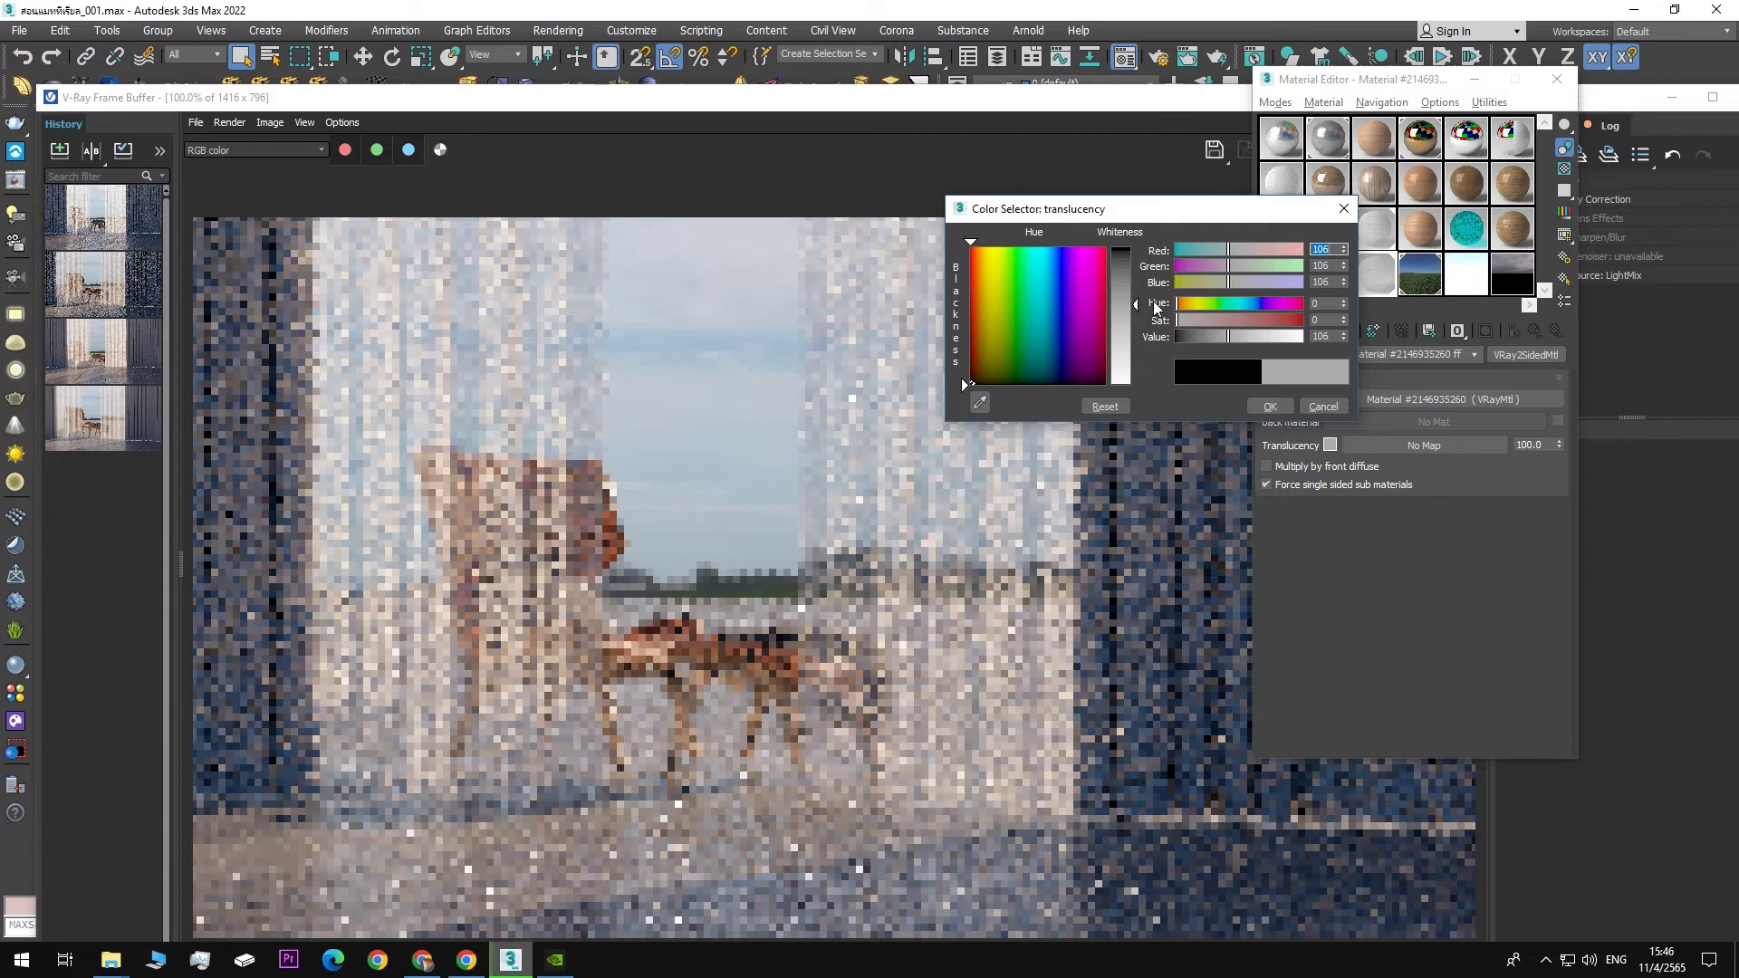
left_click_drag(1142, 318, 1138, 320)
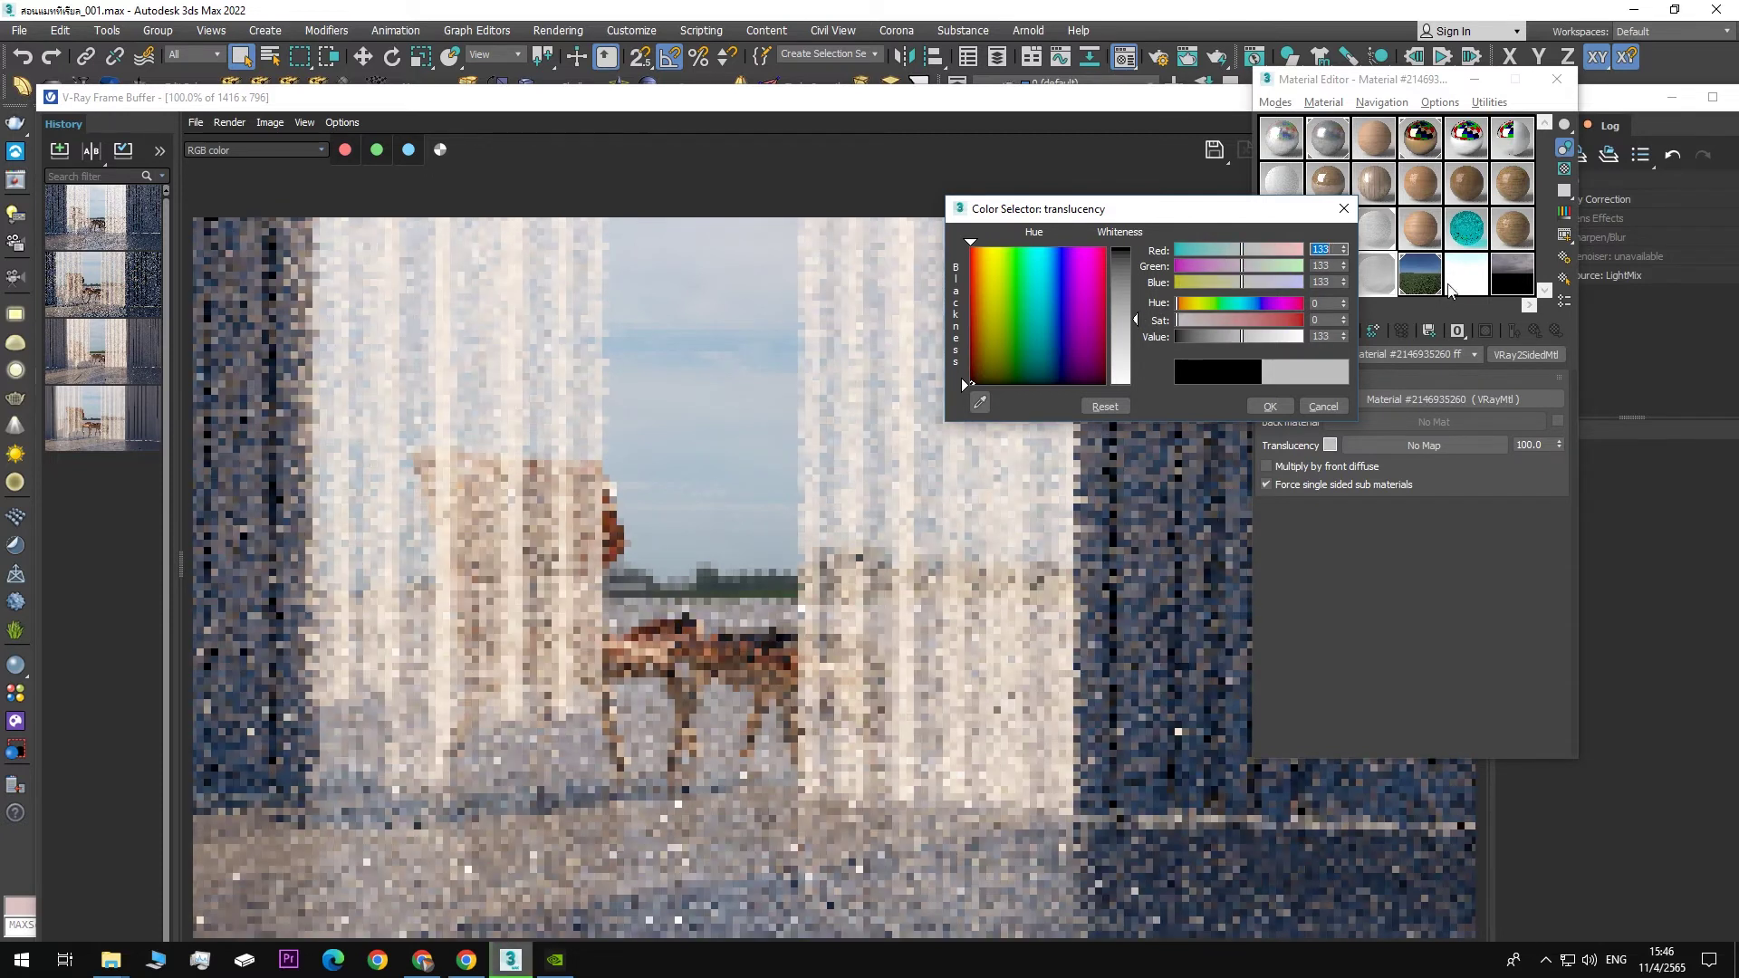
scroll(530, 492, "up", 2)
scroll(530, 493, "down", 3)
scroll(576, 507, "up", 1)
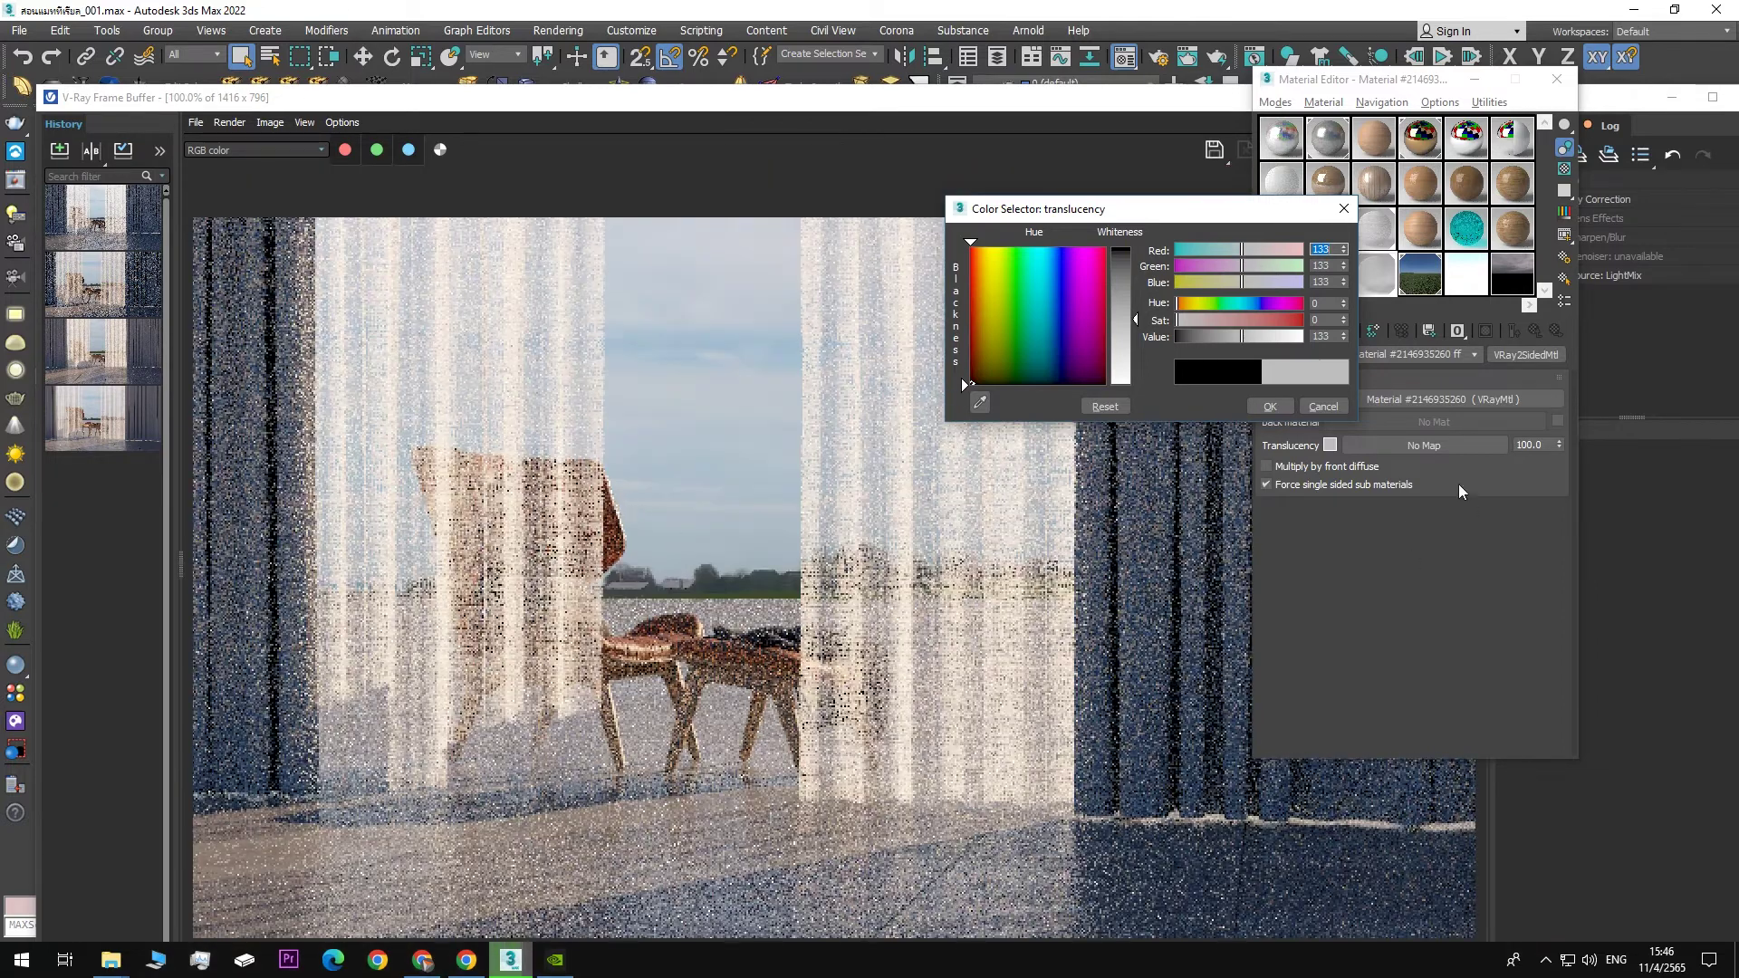
scroll(602, 750, "up", 1)
scroll(551, 497, "down", 1)
scroll(567, 416, "up", 1)
scroll(567, 415, "down", 1)
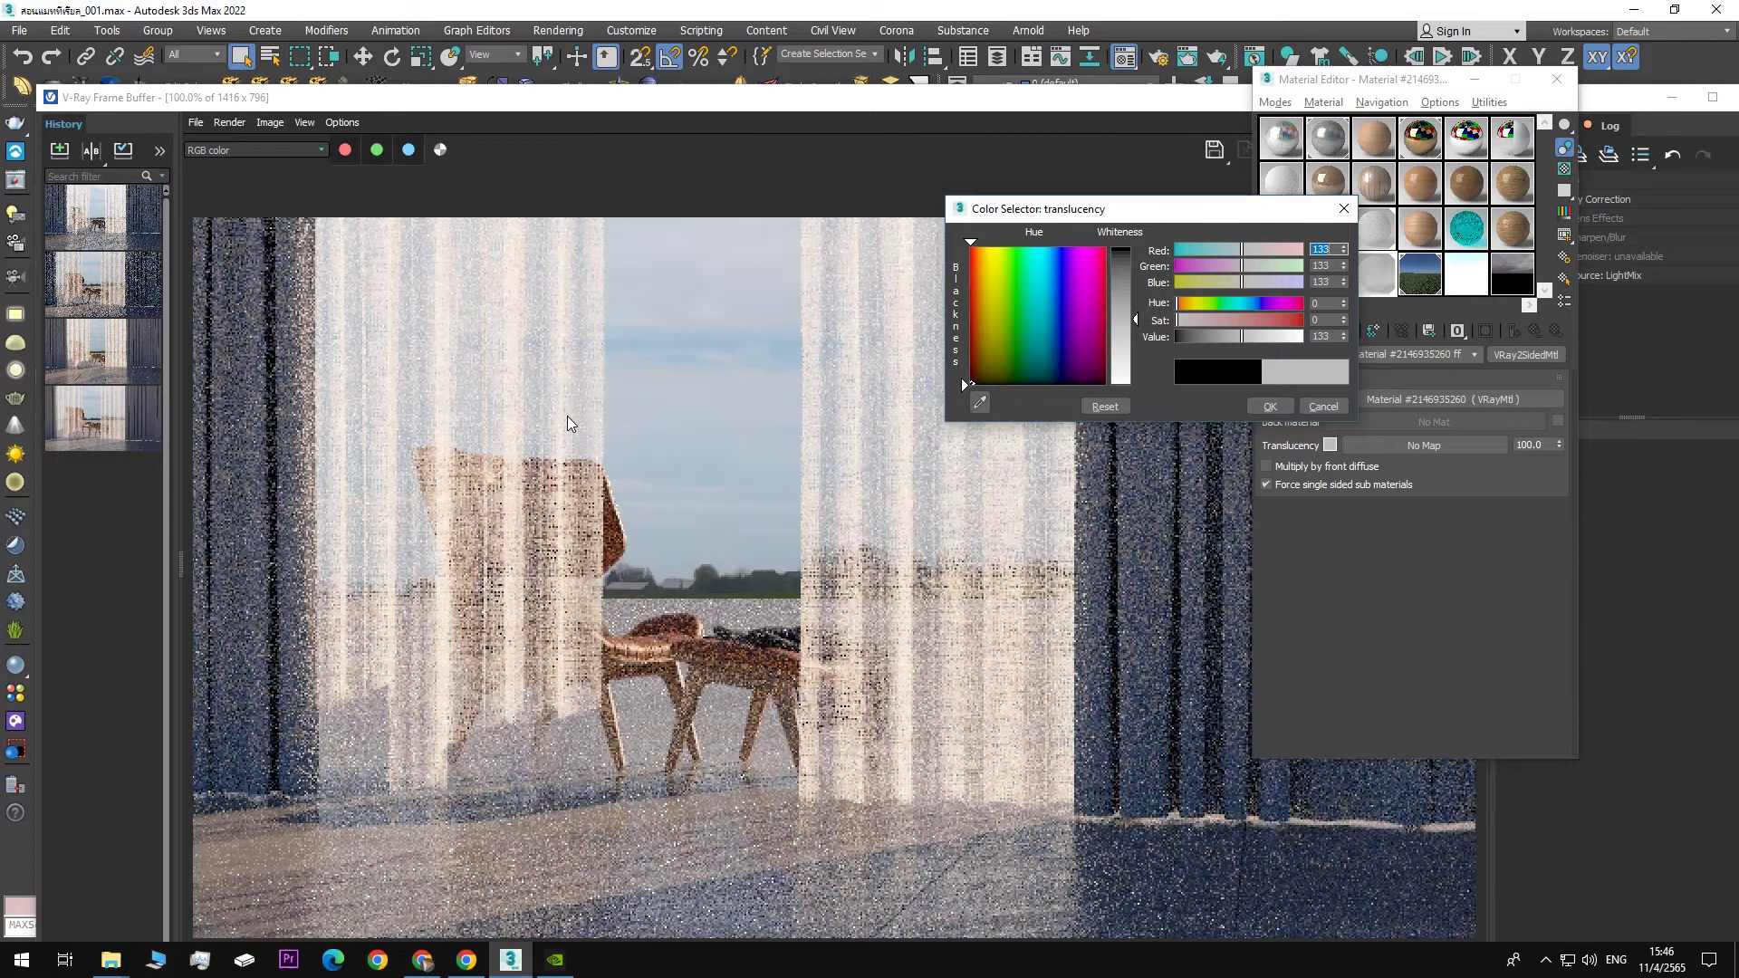
left_click(1270, 406)
- Compare the updated sheer curtains in the interactive render at close and full-frame magnification
scroll(627, 373, "up", 2)
scroll(629, 374, "down", 1)
scroll(629, 374, "down", 2)
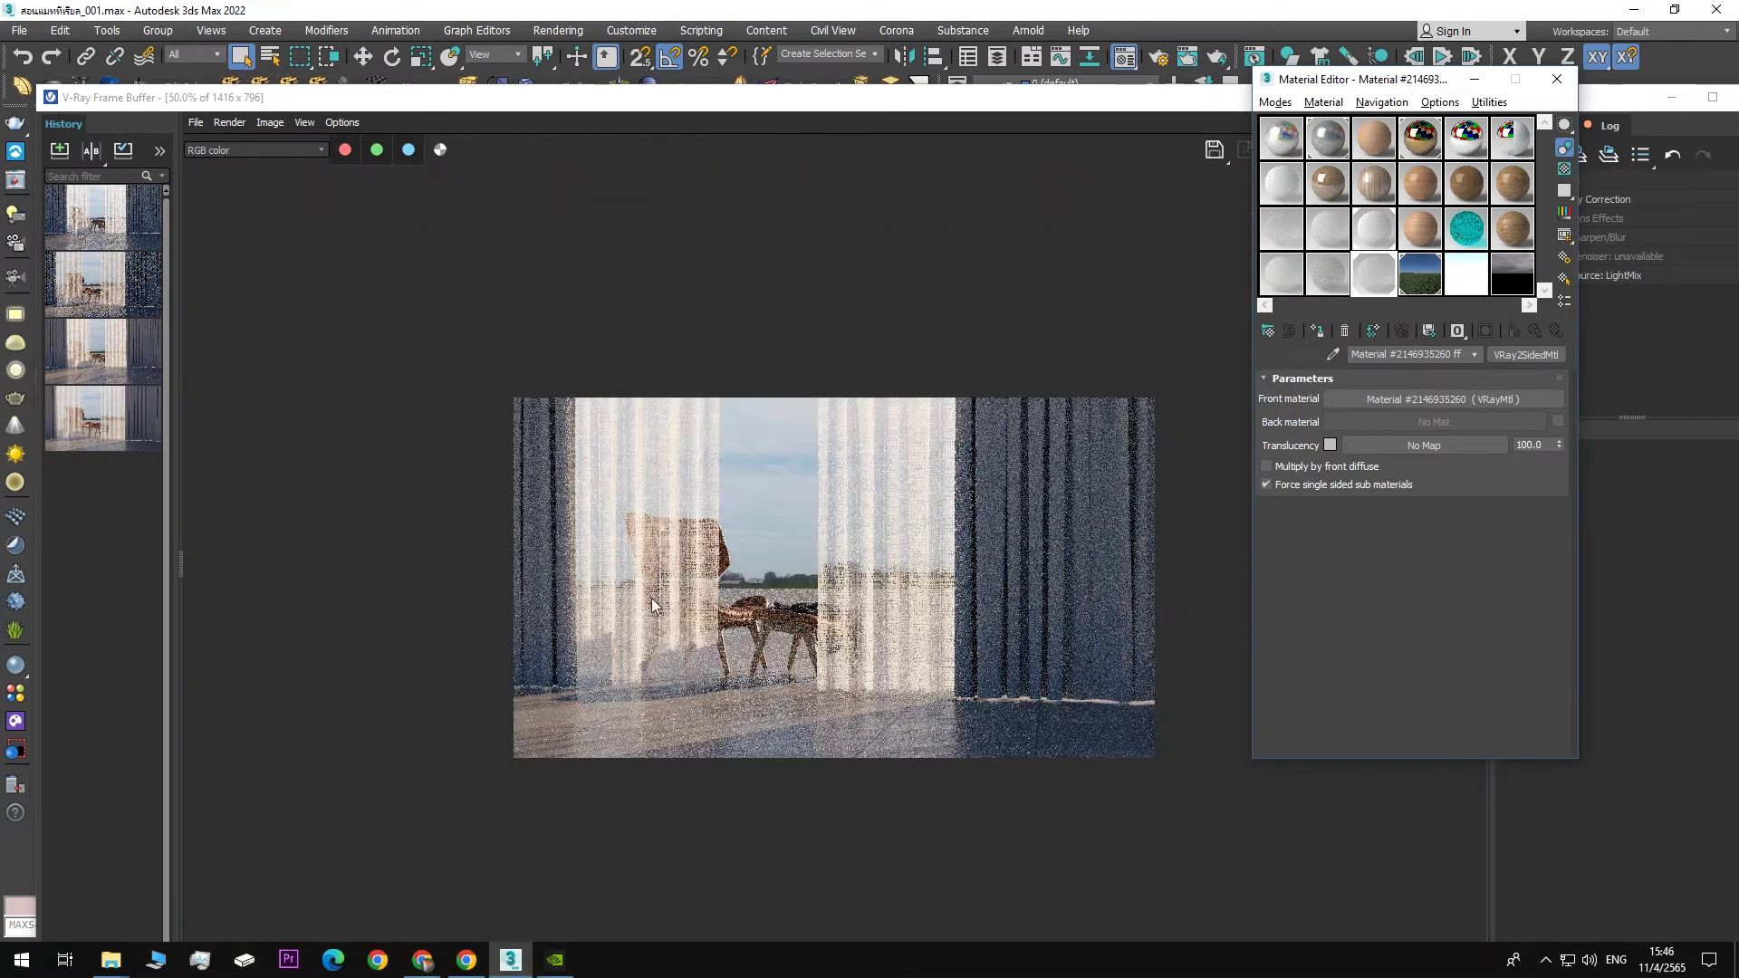
scroll(655, 595, "up", 1)
scroll(442, 764, "up", 1)
scroll(721, 415, "down", 2)
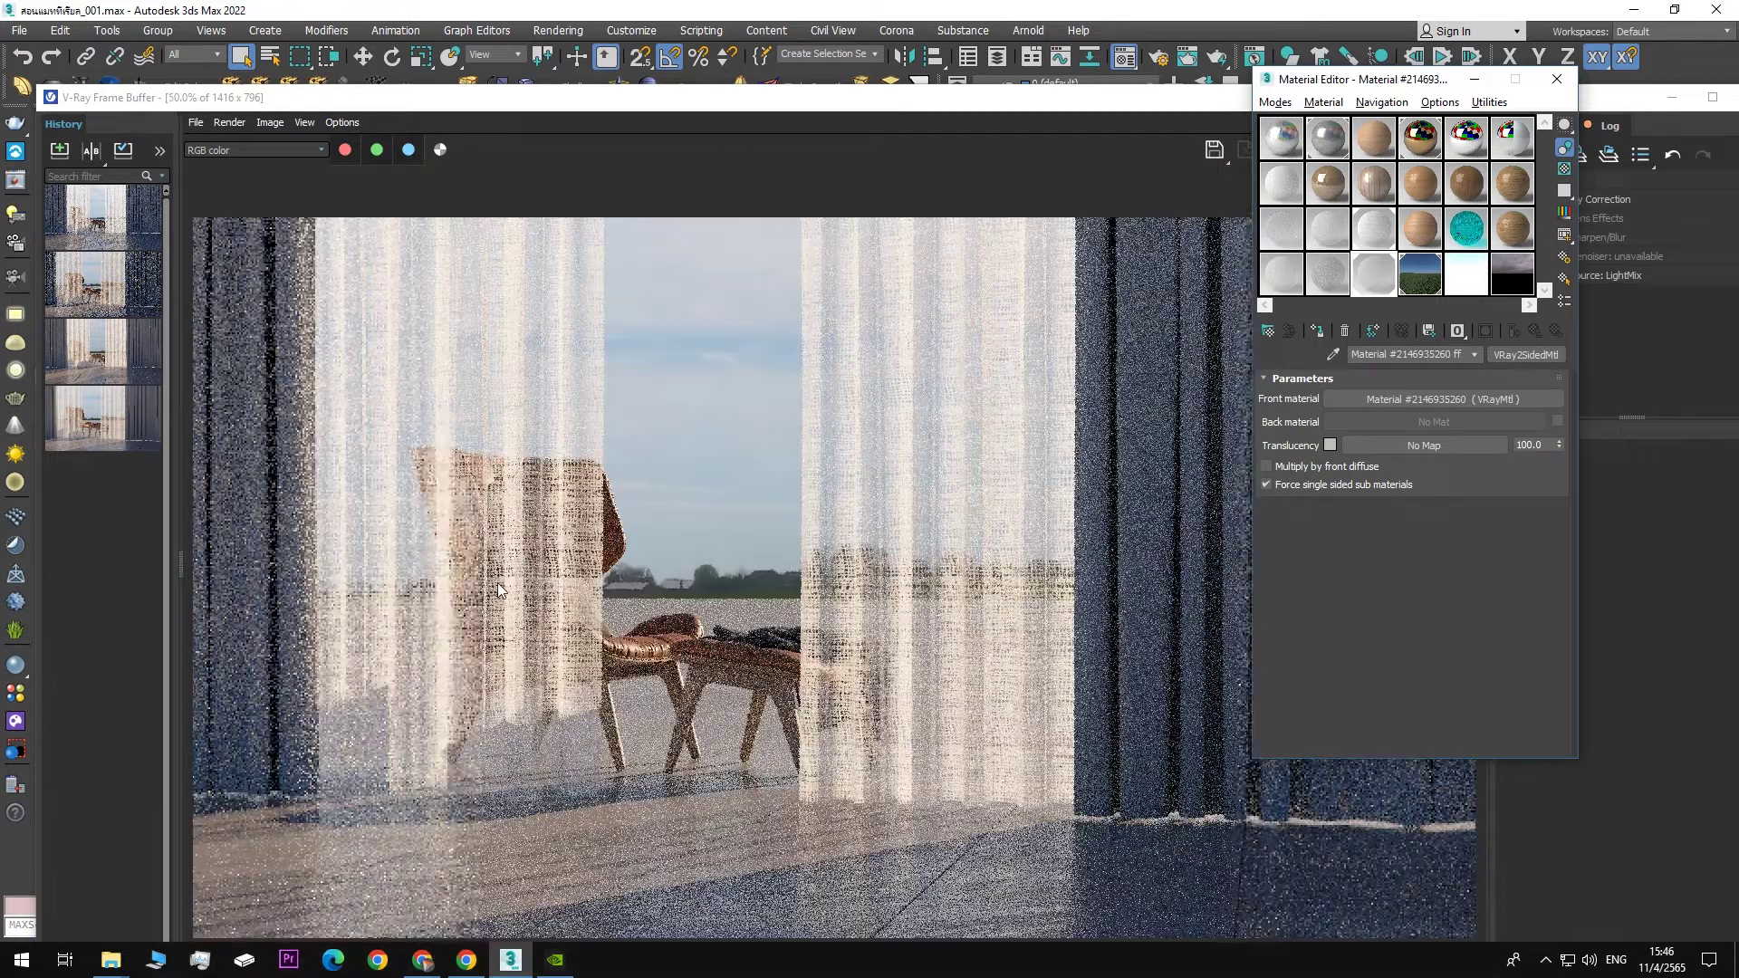
scroll(721, 414, "up", 1)
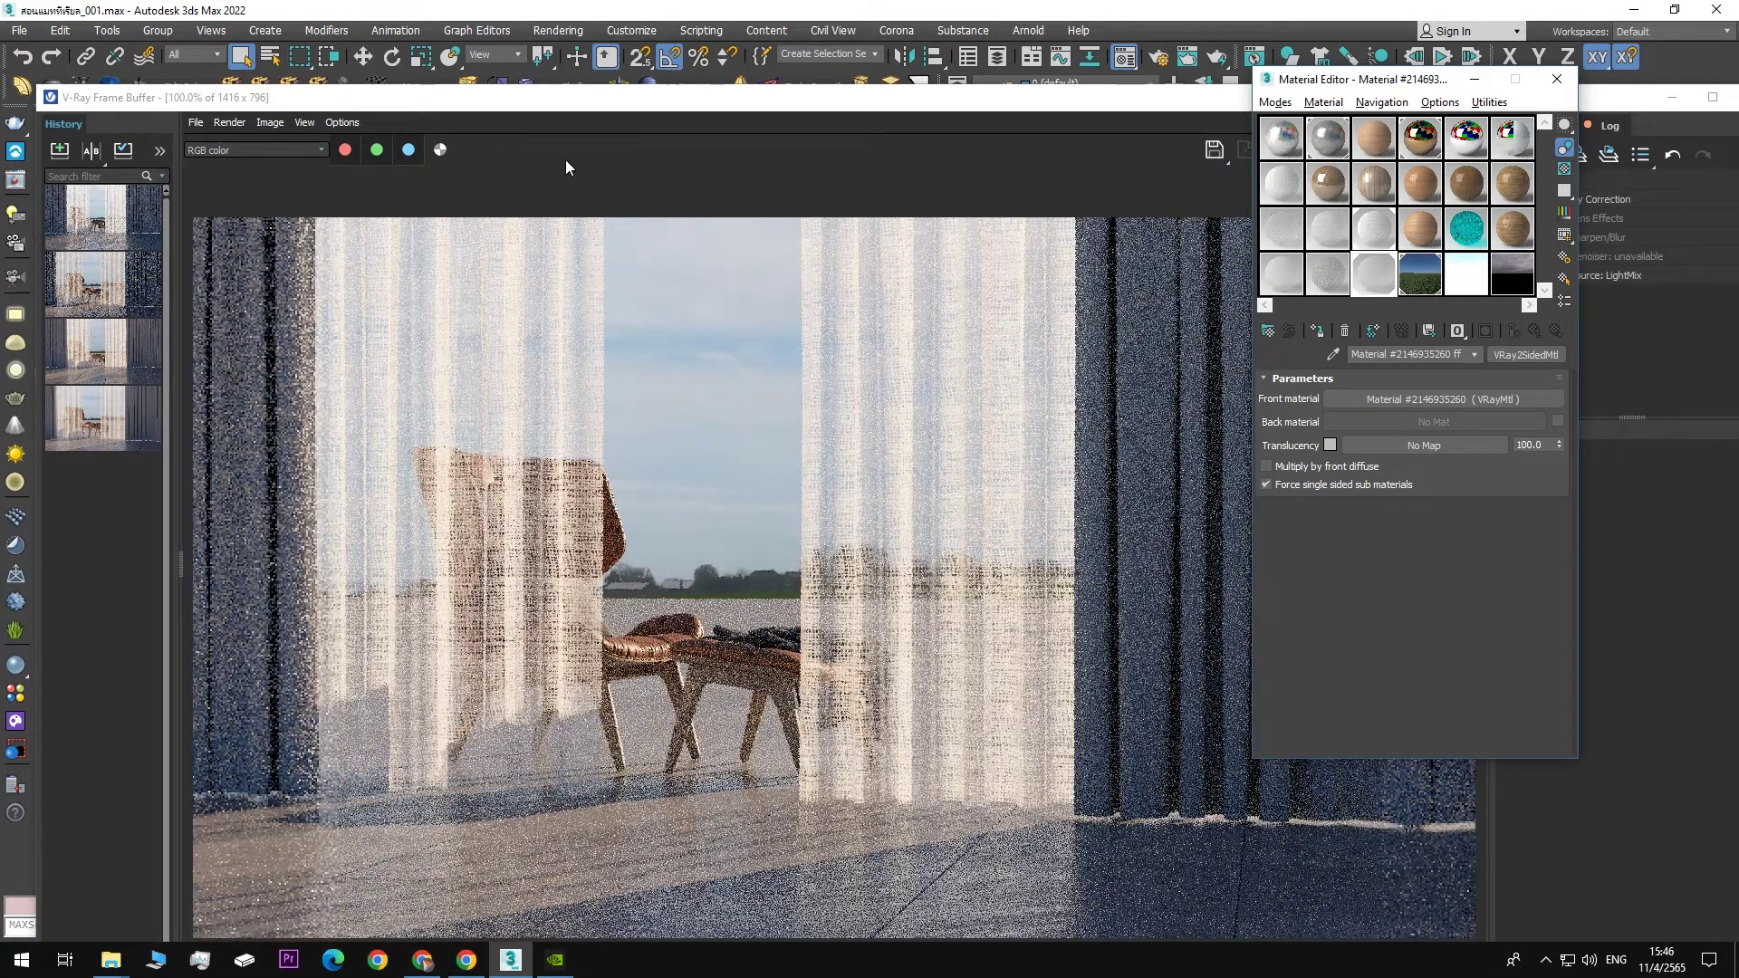
- Switch the frame buffer to the Alpha channel and examine the curtain weave's transparency up close and in full
left_click_drag(590, 107, 612, 125)
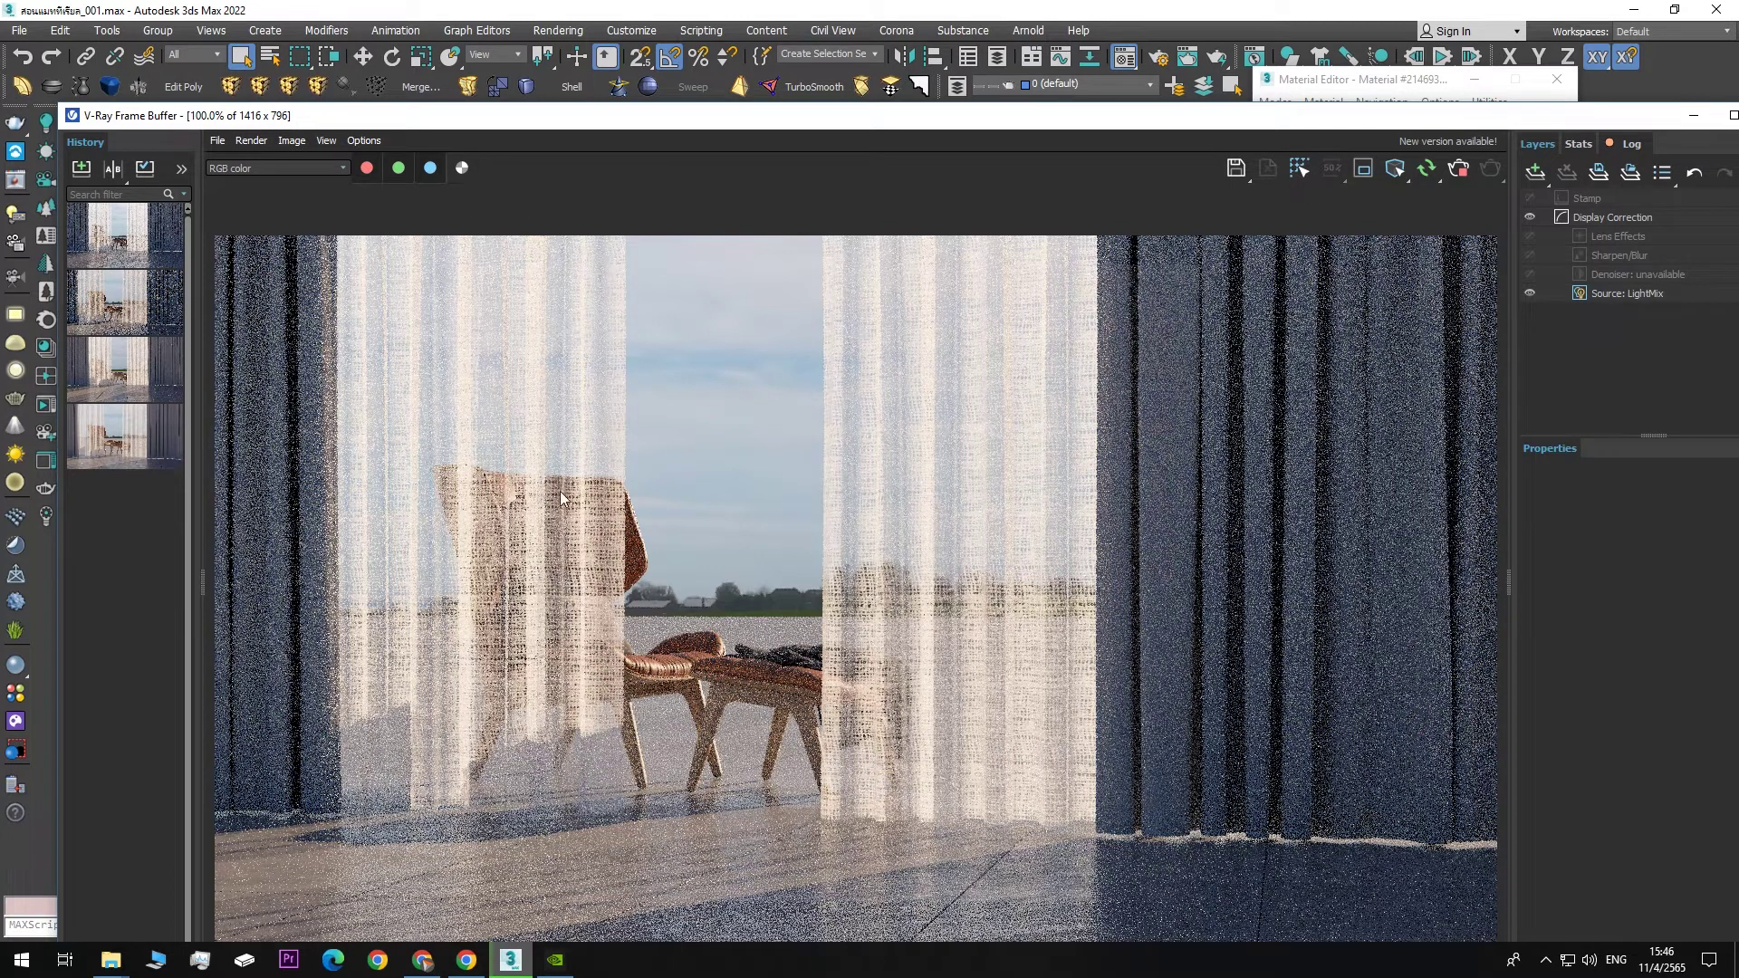
left_click(464, 177)
scroll(562, 527, "up", 1)
scroll(540, 406, "down", 2)
scroll(500, 462, "up", 2)
scroll(485, 441, "down", 1)
scroll(476, 400, "up", 2)
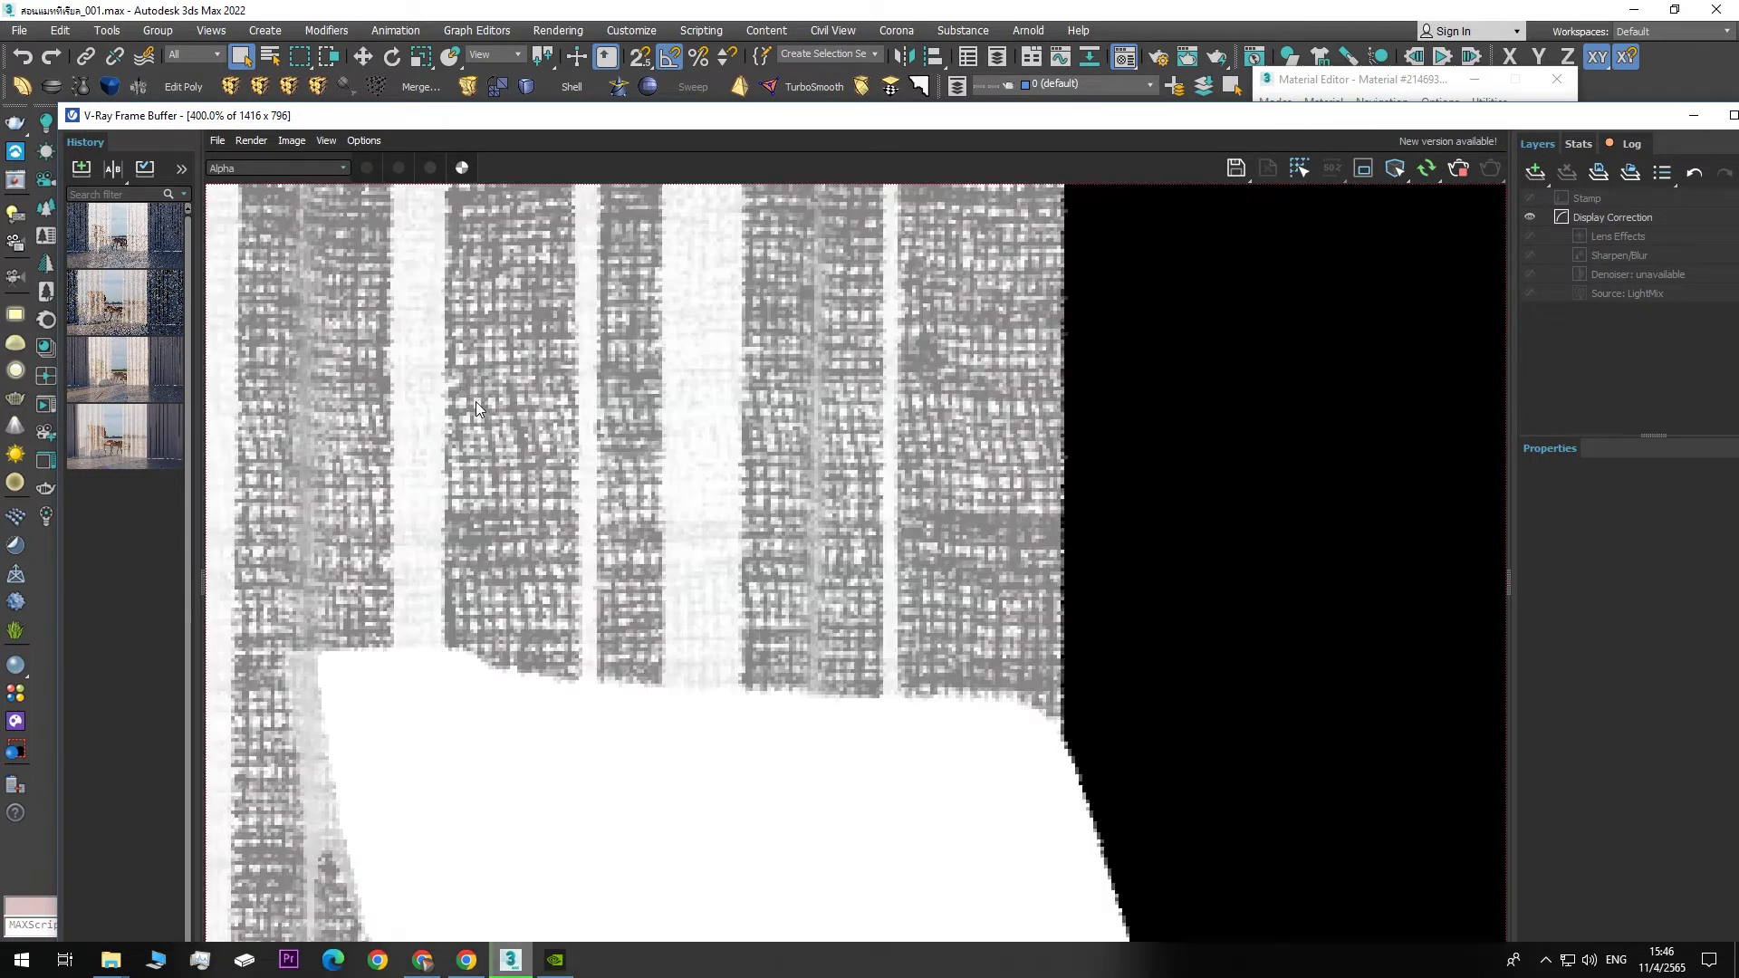
scroll(464, 389, "down", 1)
scroll(699, 483, "down", 1)
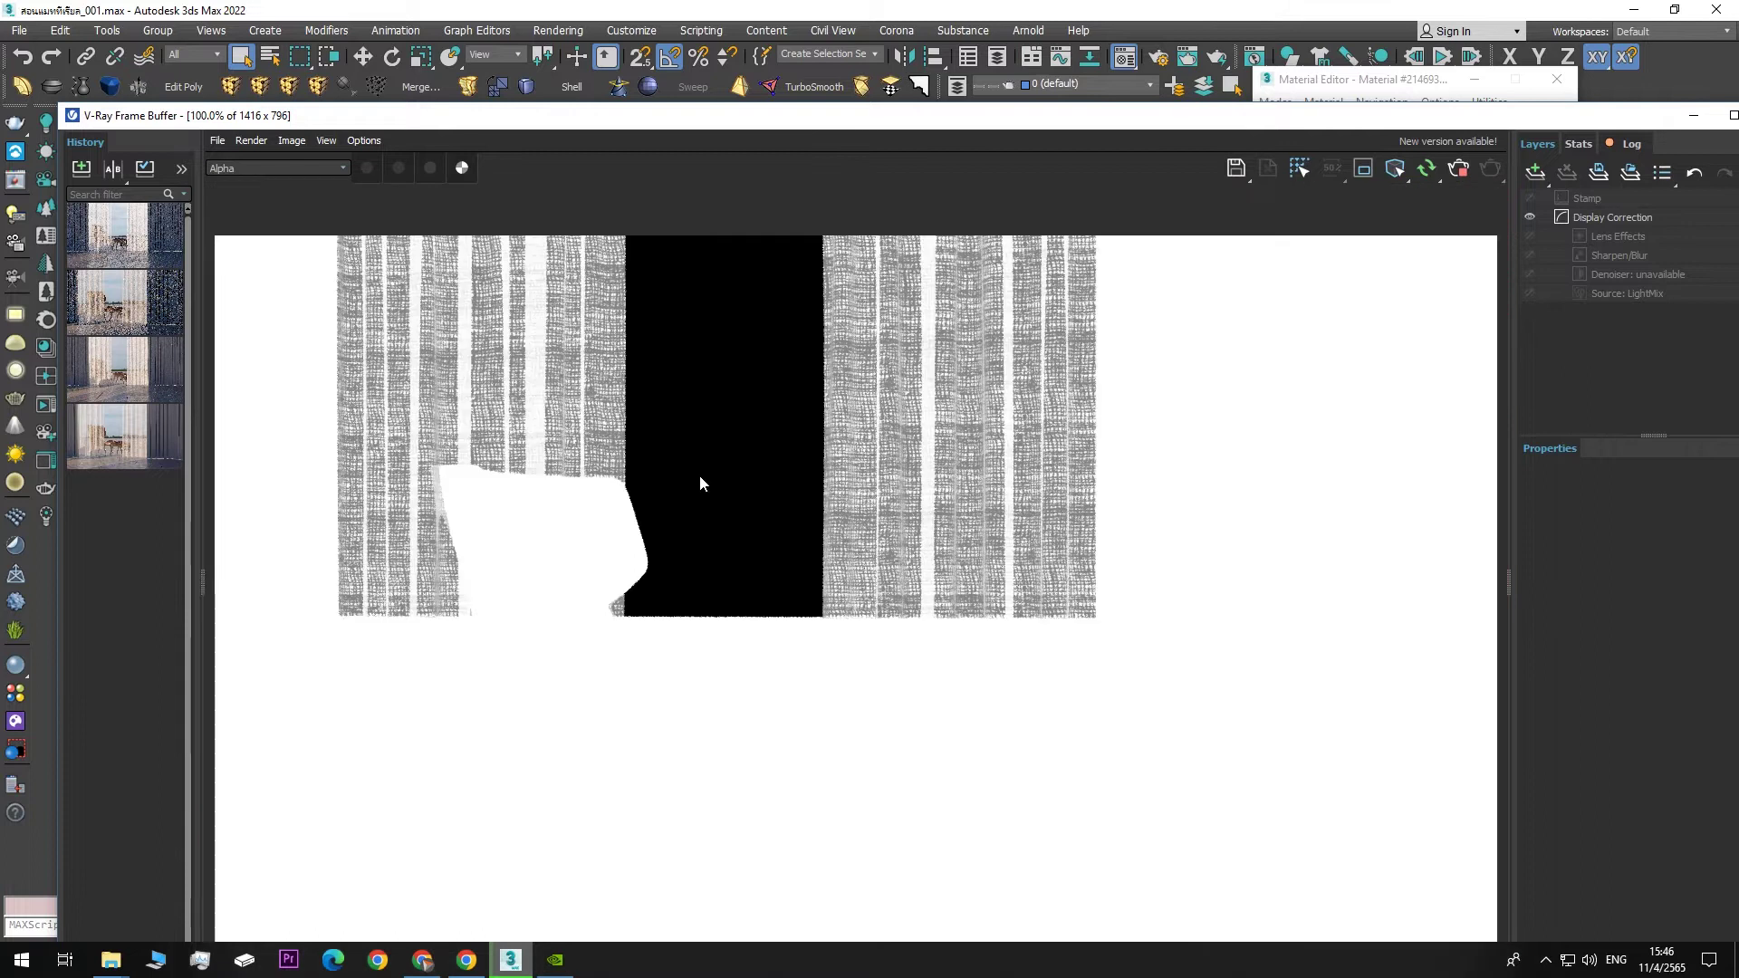
scroll(615, 442, "down", 1)
scroll(699, 530, "up", 1)
left_click_drag(502, 124, 504, 86)
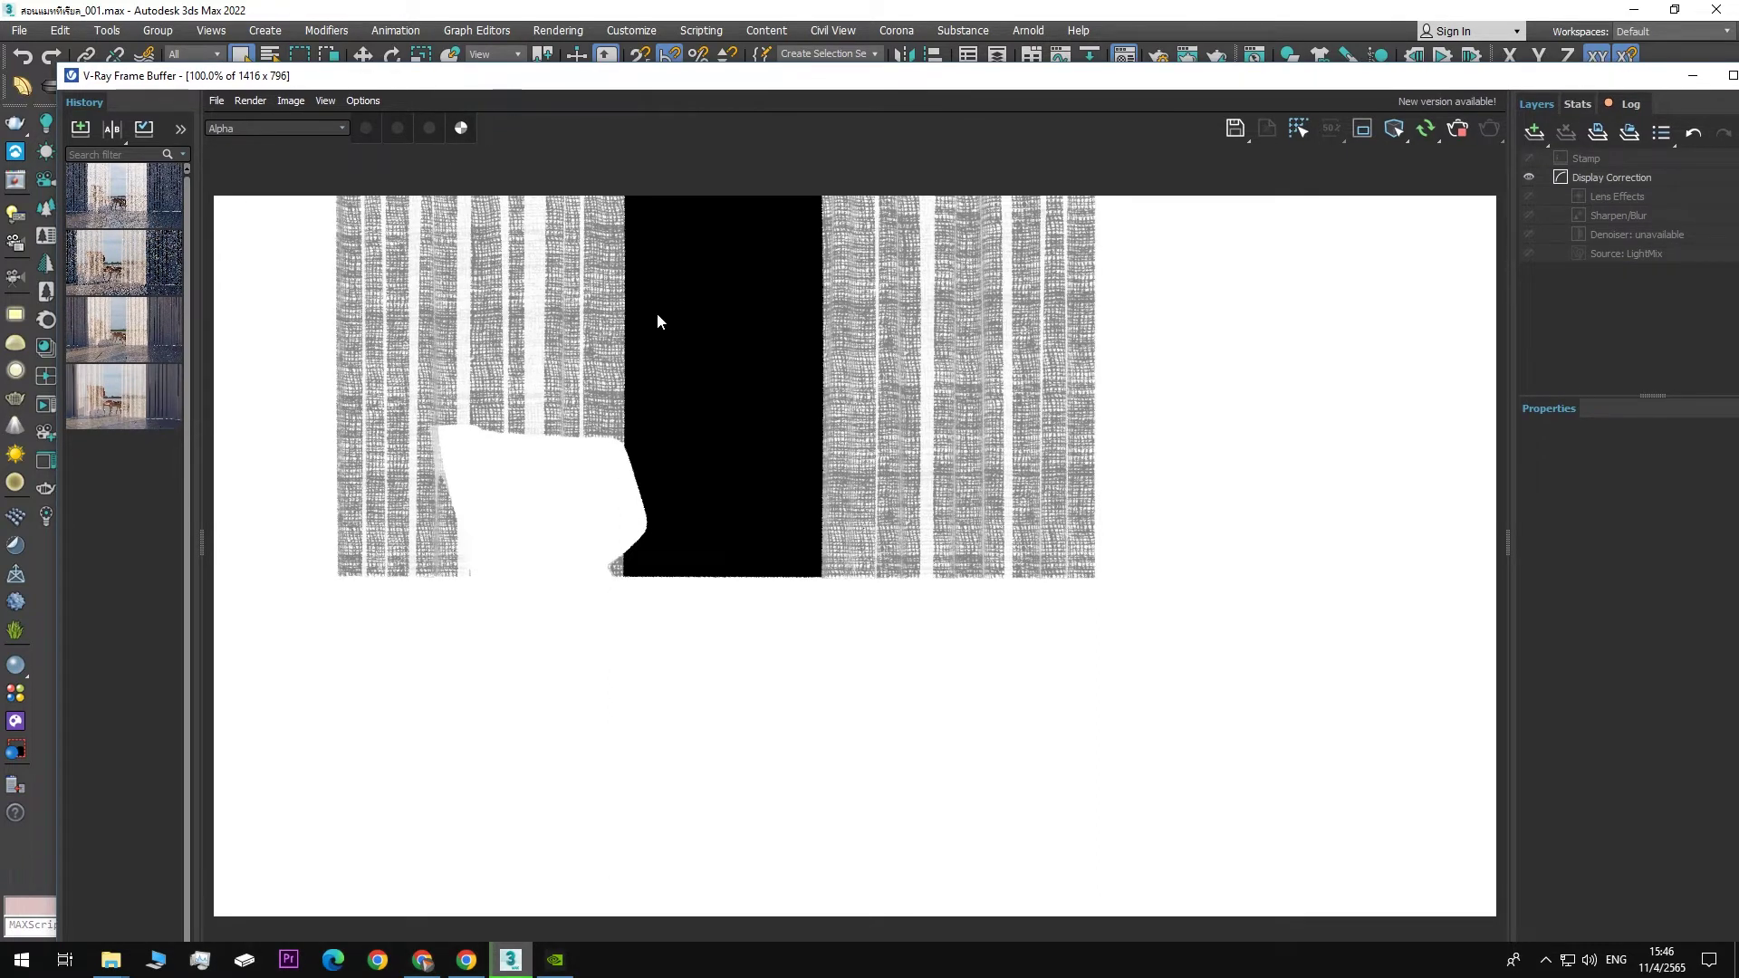
- Return the frame buffer to RGB color and inspect the fabric weave around the chair and along the curtain hems
left_click(461, 128)
scroll(578, 464, "up", 3)
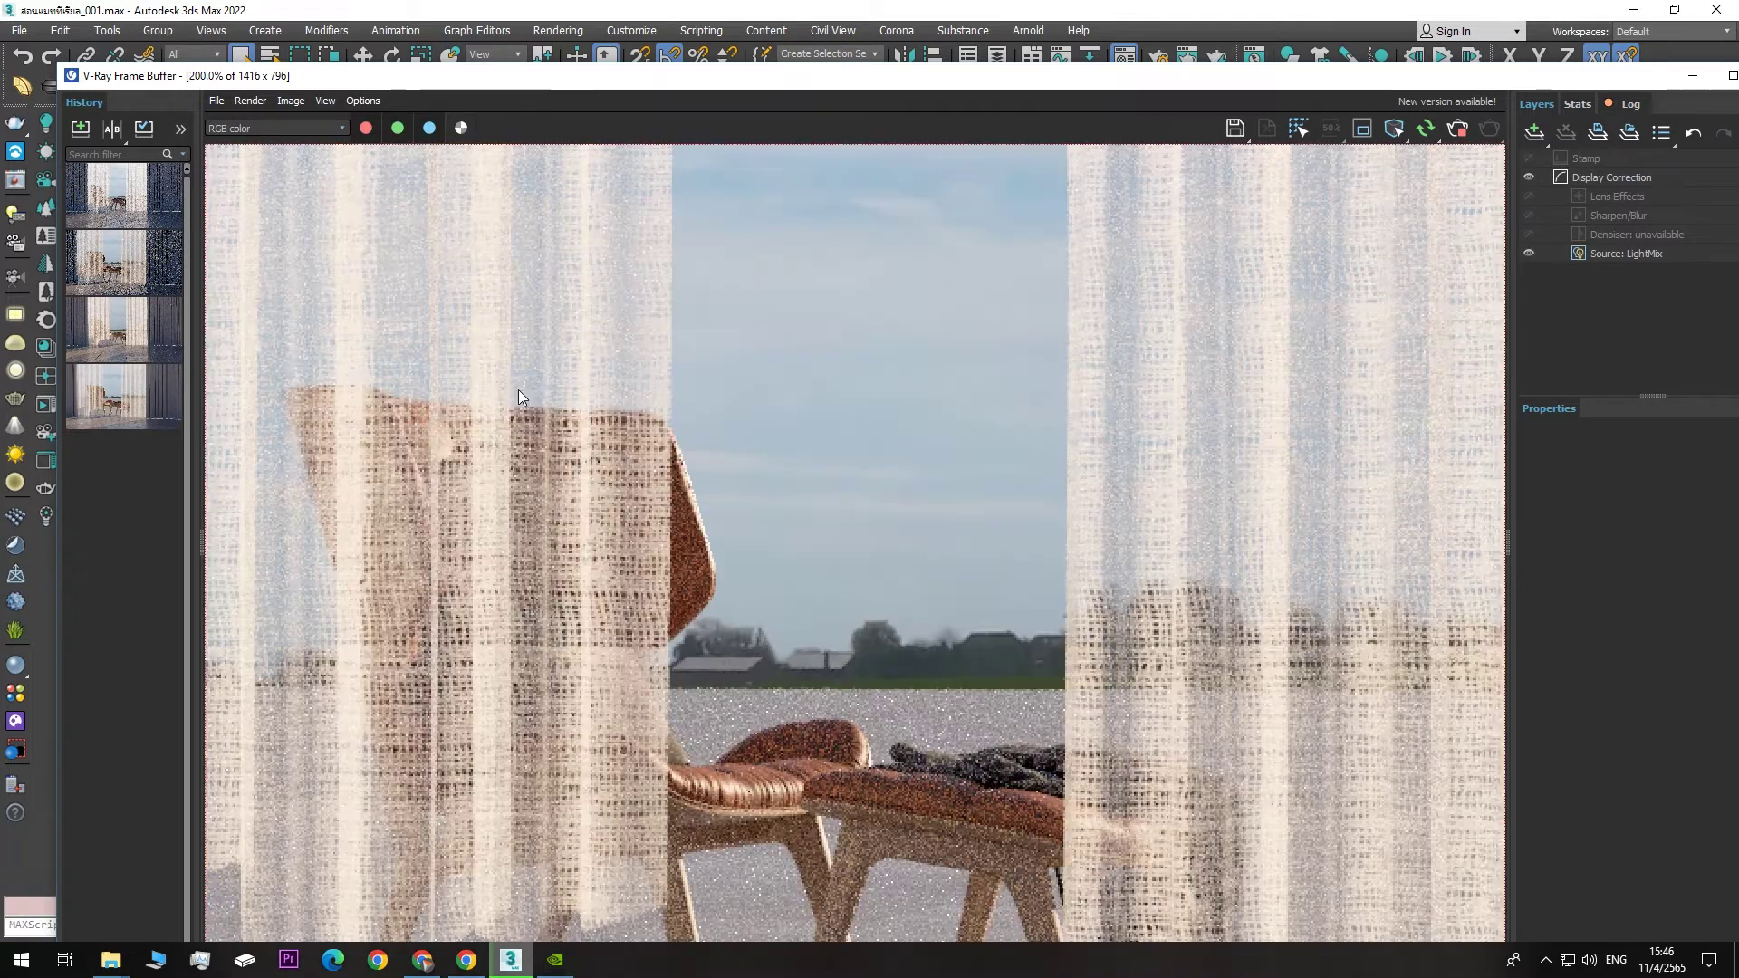
scroll(518, 389, "down", 3)
scroll(996, 847, "up", 2)
scroll(804, 680, "down", 1)
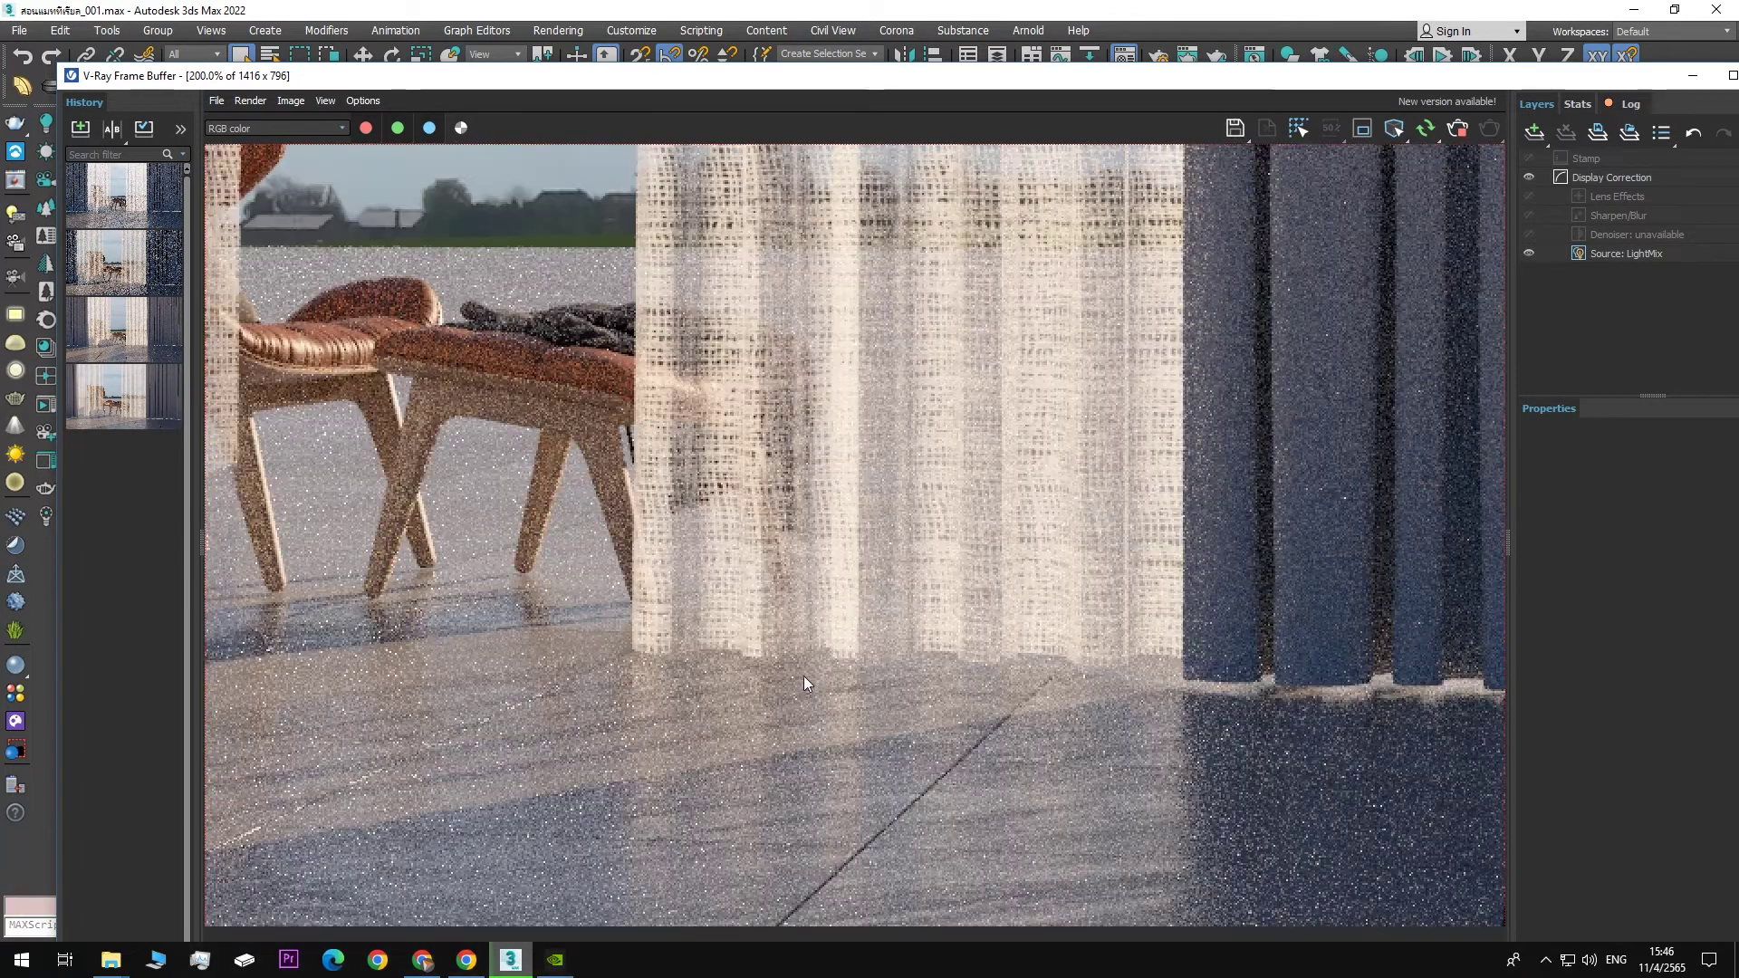
scroll(822, 621, "up", 1)
scroll(781, 534, "down", 2)
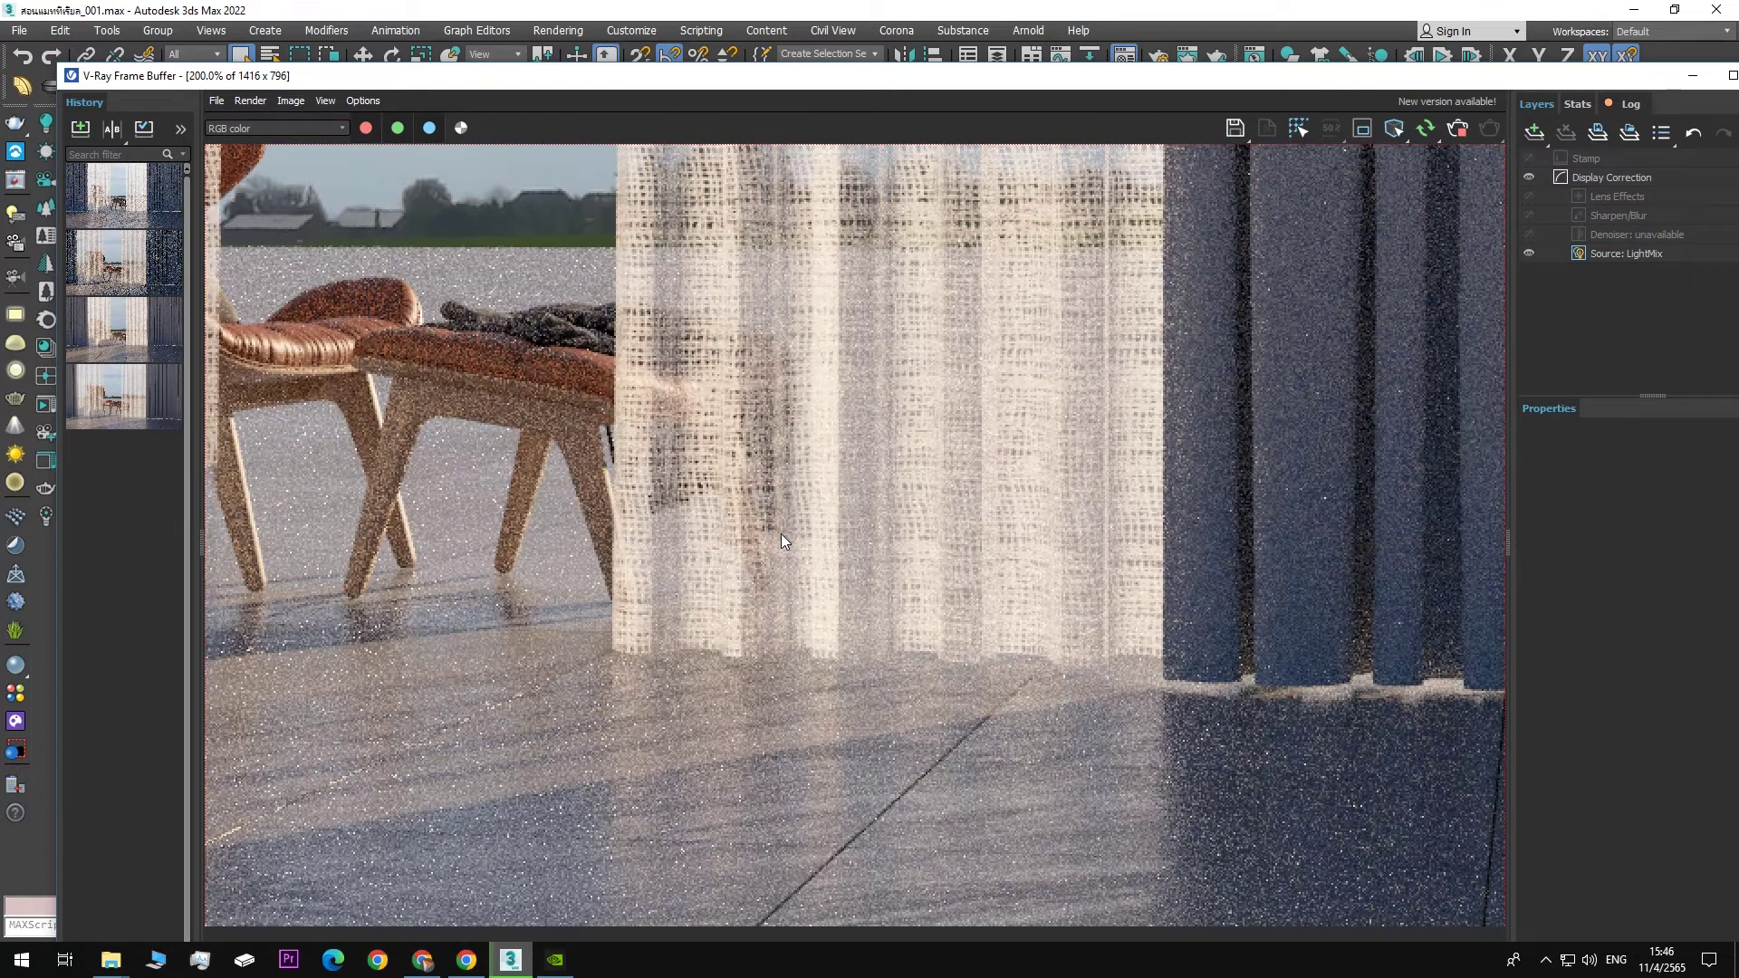
scroll(579, 541, "up", 1)
scroll(580, 540, "down", 1)
scroll(513, 721, "down", 1)
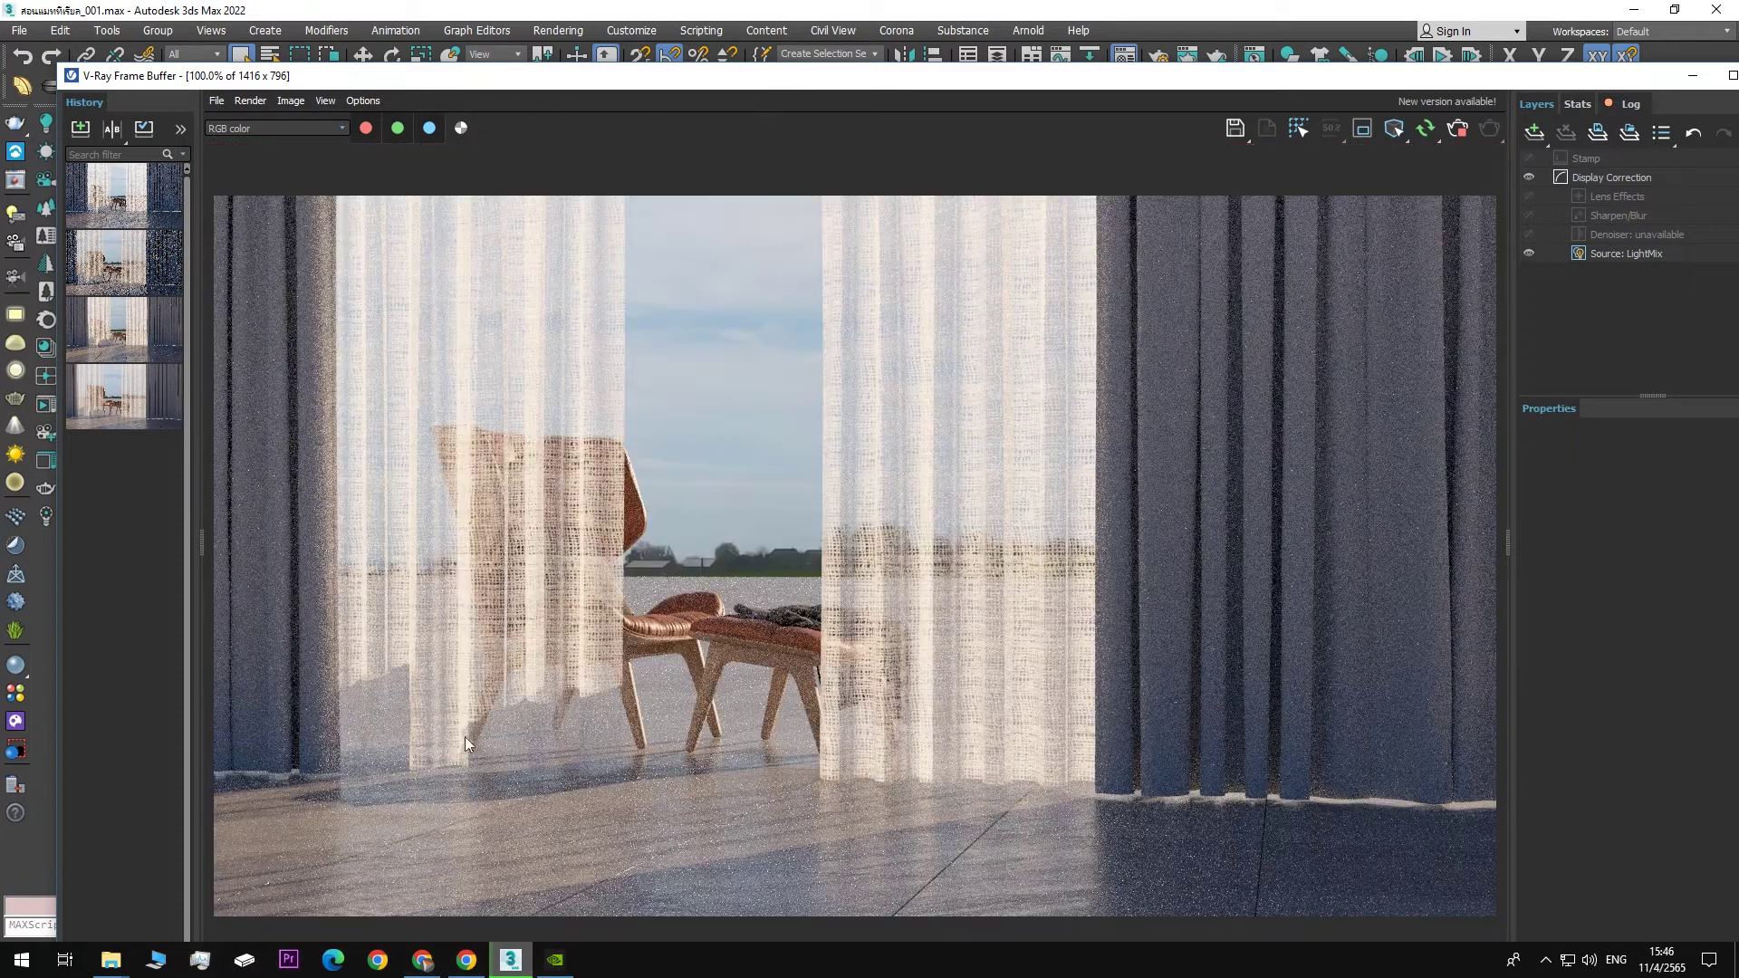
scroll(458, 736, "up", 1)
scroll(482, 638, "down", 1)
- Minimize the frame buffer, then render a close-up free view of the right sheer curtain's lower folds
left_click_drag(1024, 86, 896, 89)
left_click(1560, 81)
left_click(896, 405)
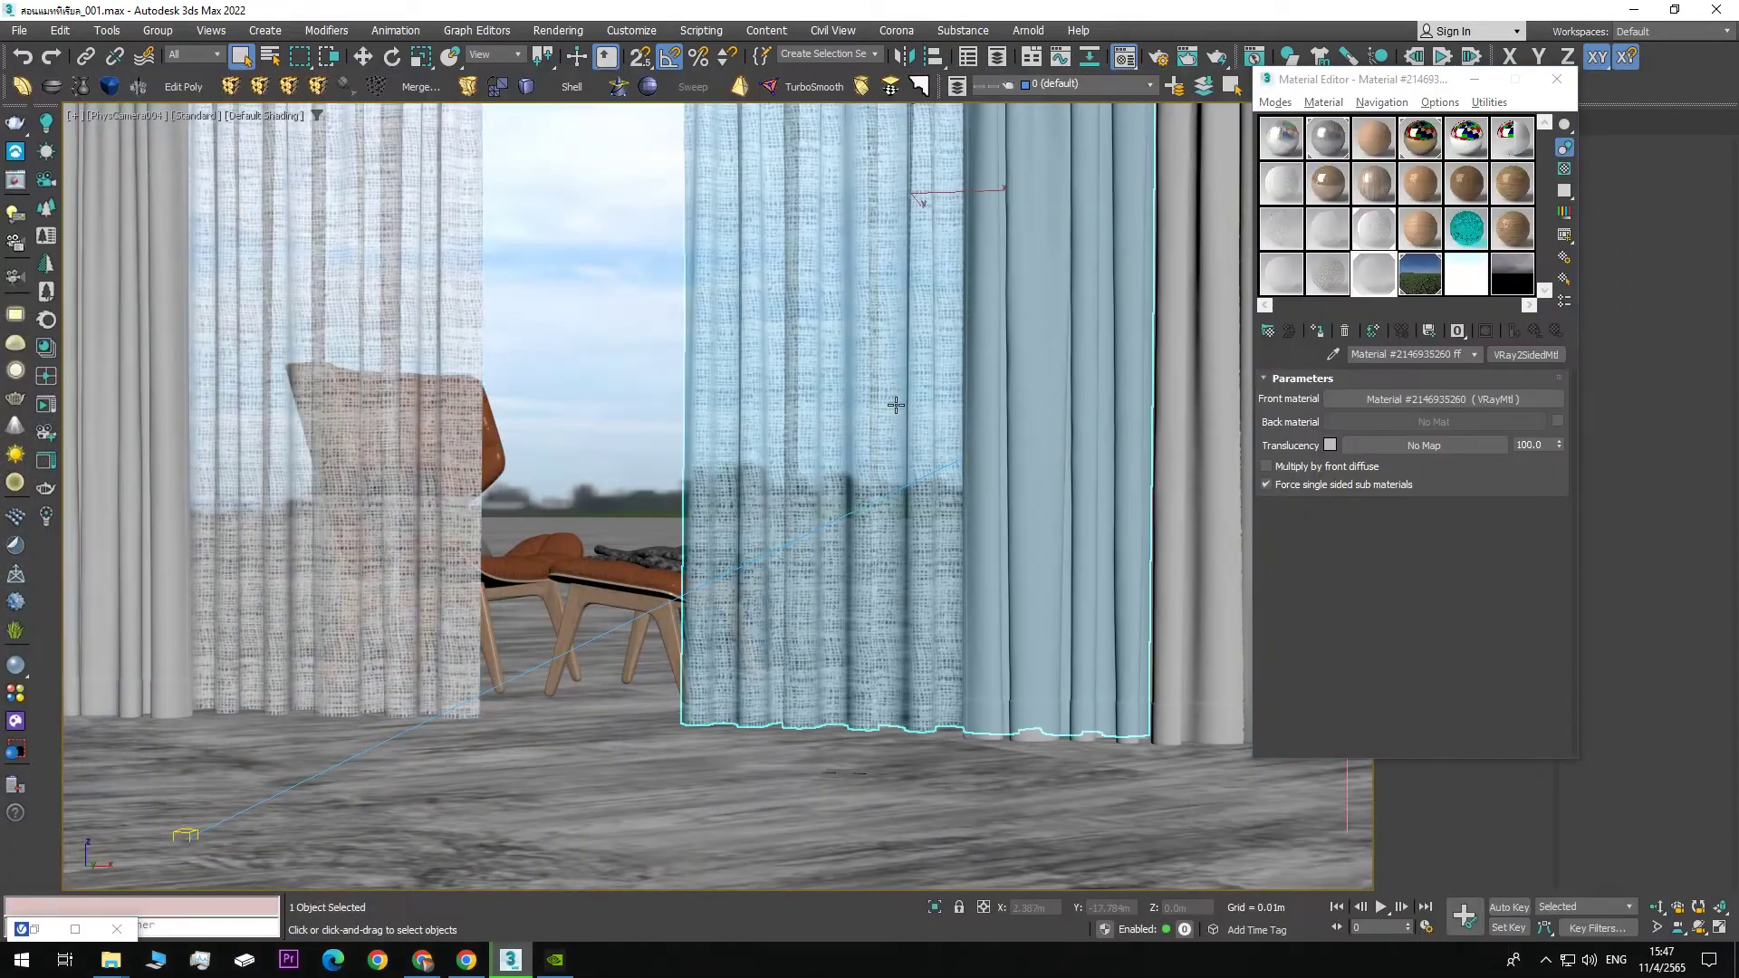
key("u")
middle_click_drag(901, 407, 859, 626, "alt")
scroll(858, 626, "up", 3)
scroll(858, 626, "down", 5)
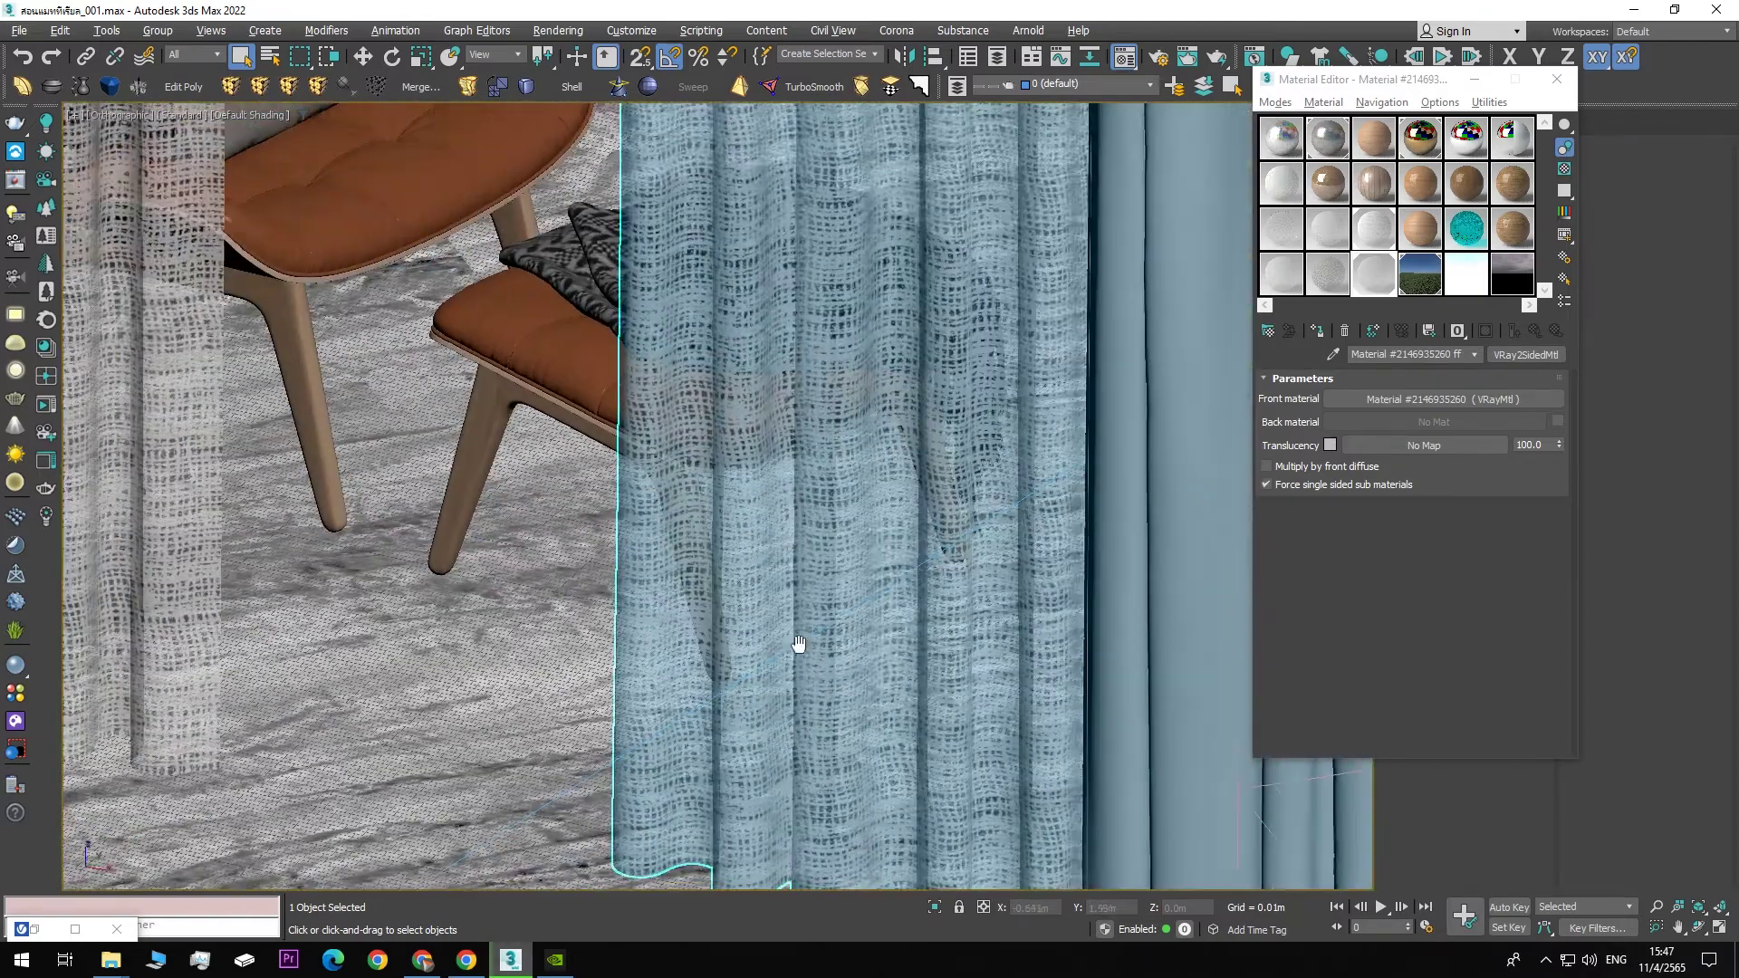
key("shift+q")
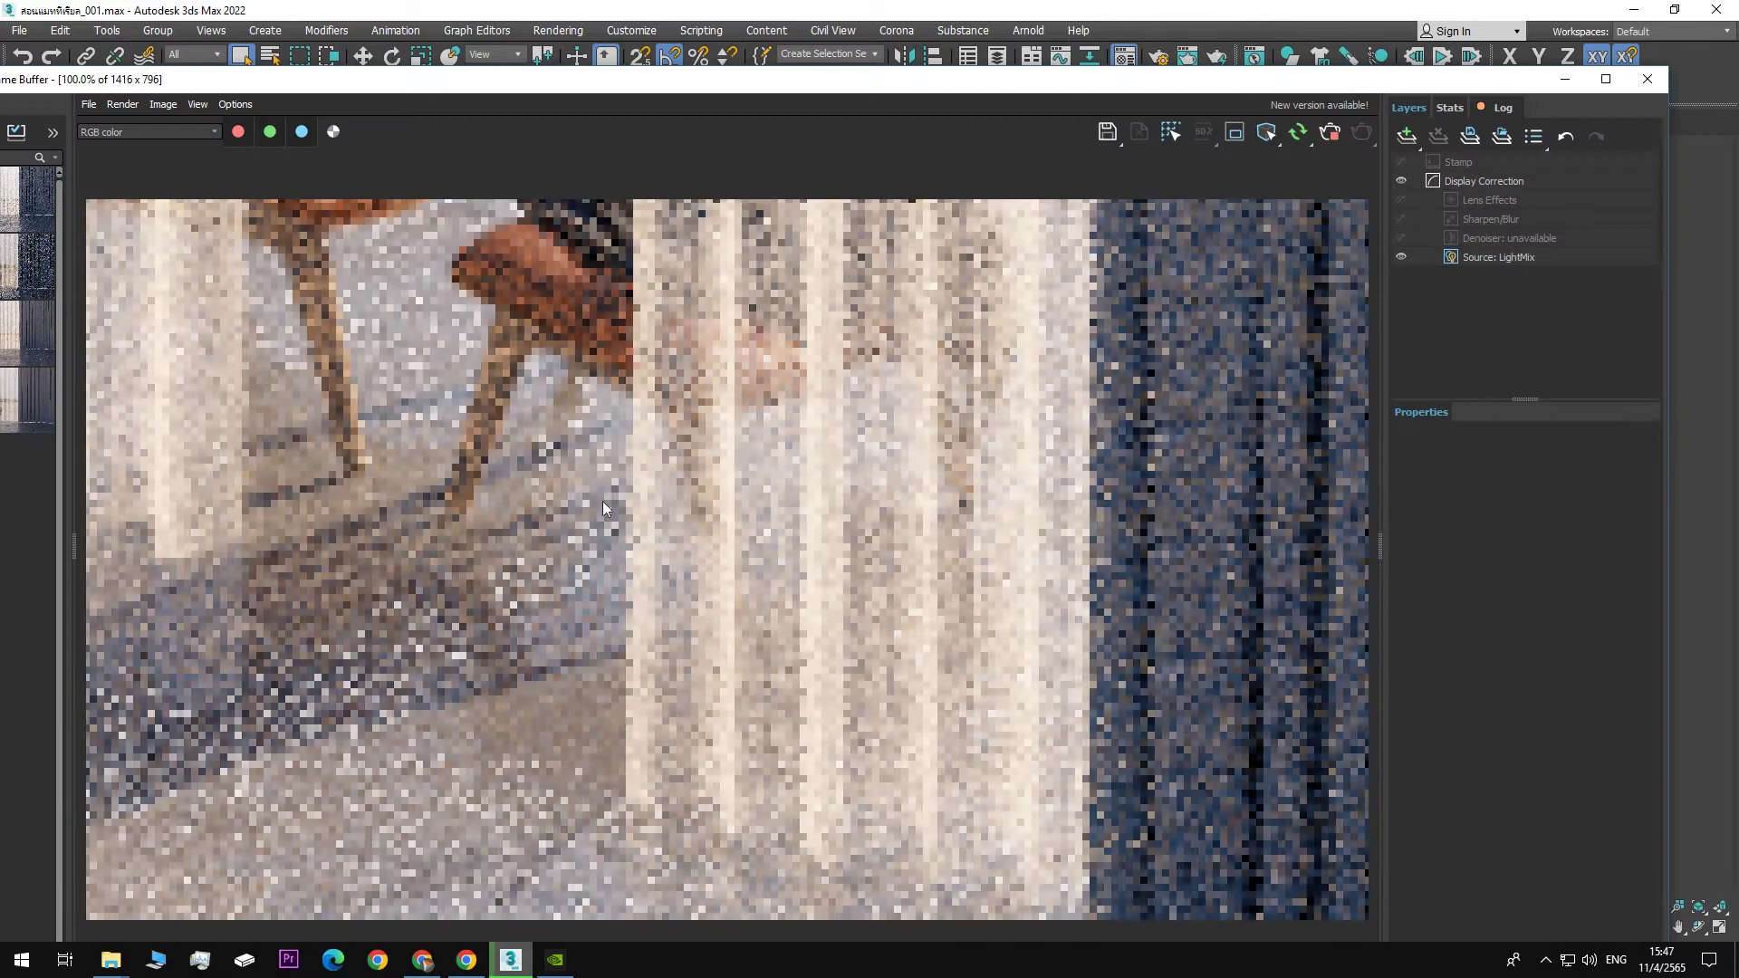
- Inspect the close-up render of the right sheer curtain's weave and hem, enlarging the frame buffer to fill the screen
scroll(676, 430, "up", 1)
scroll(675, 430, "down", 1)
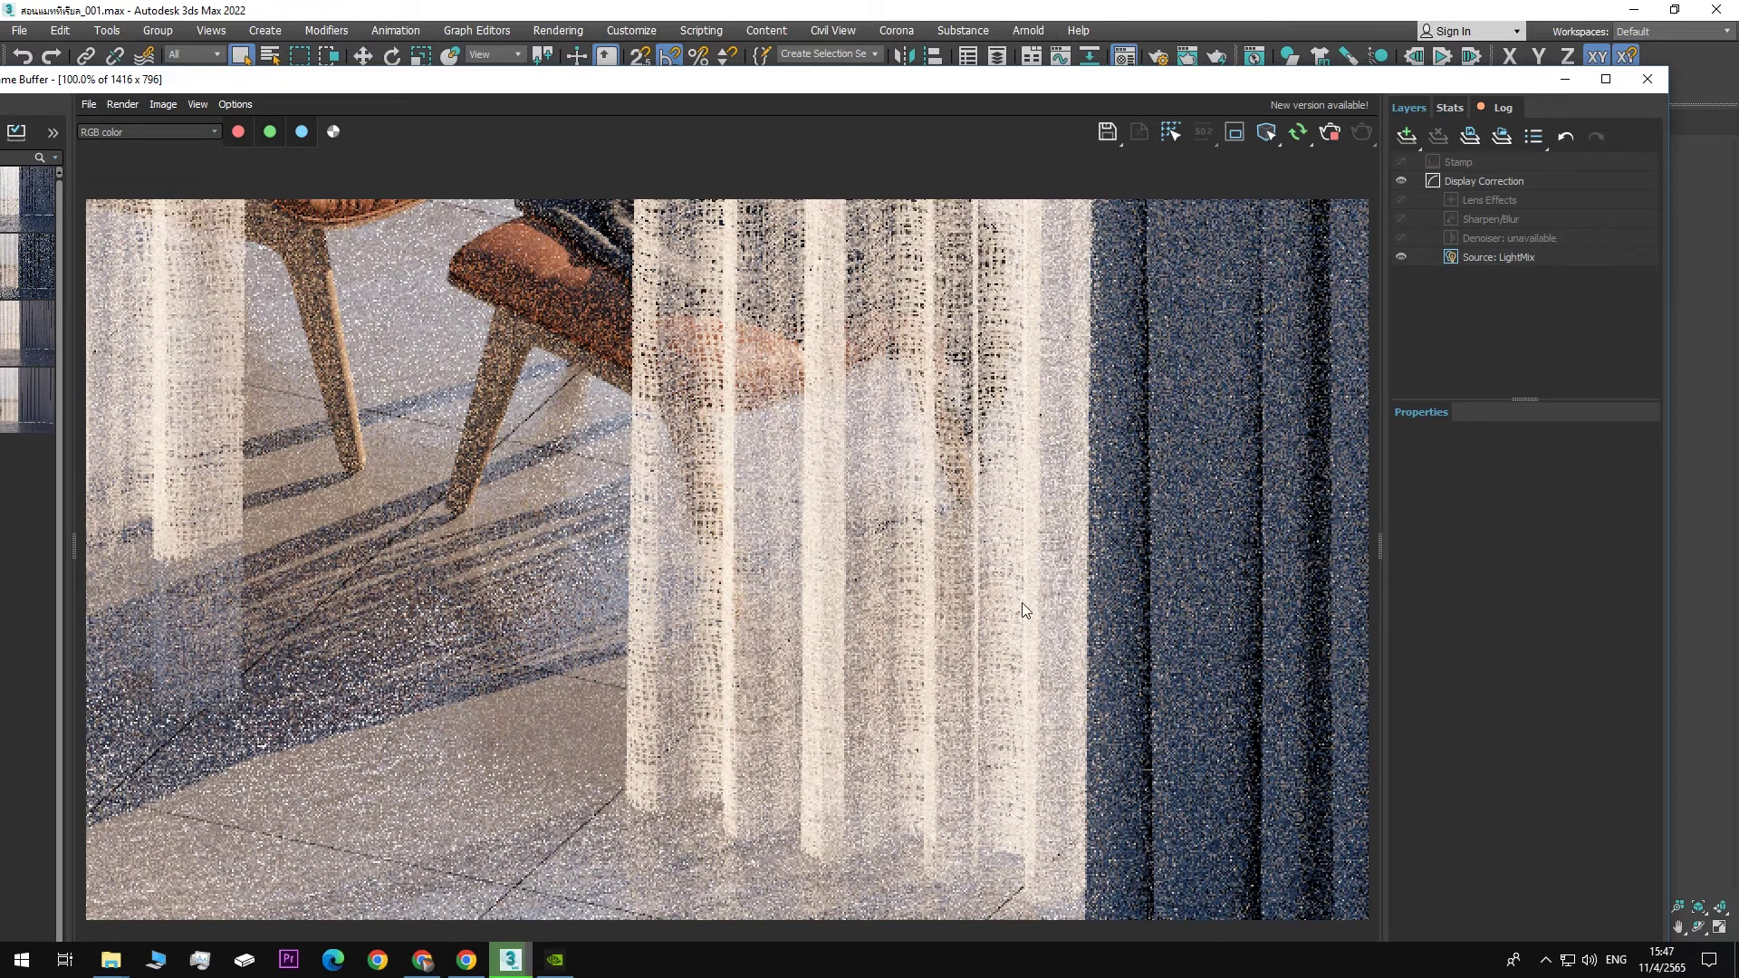
scroll(1005, 600, "up", 1)
scroll(712, 519, "down", 1)
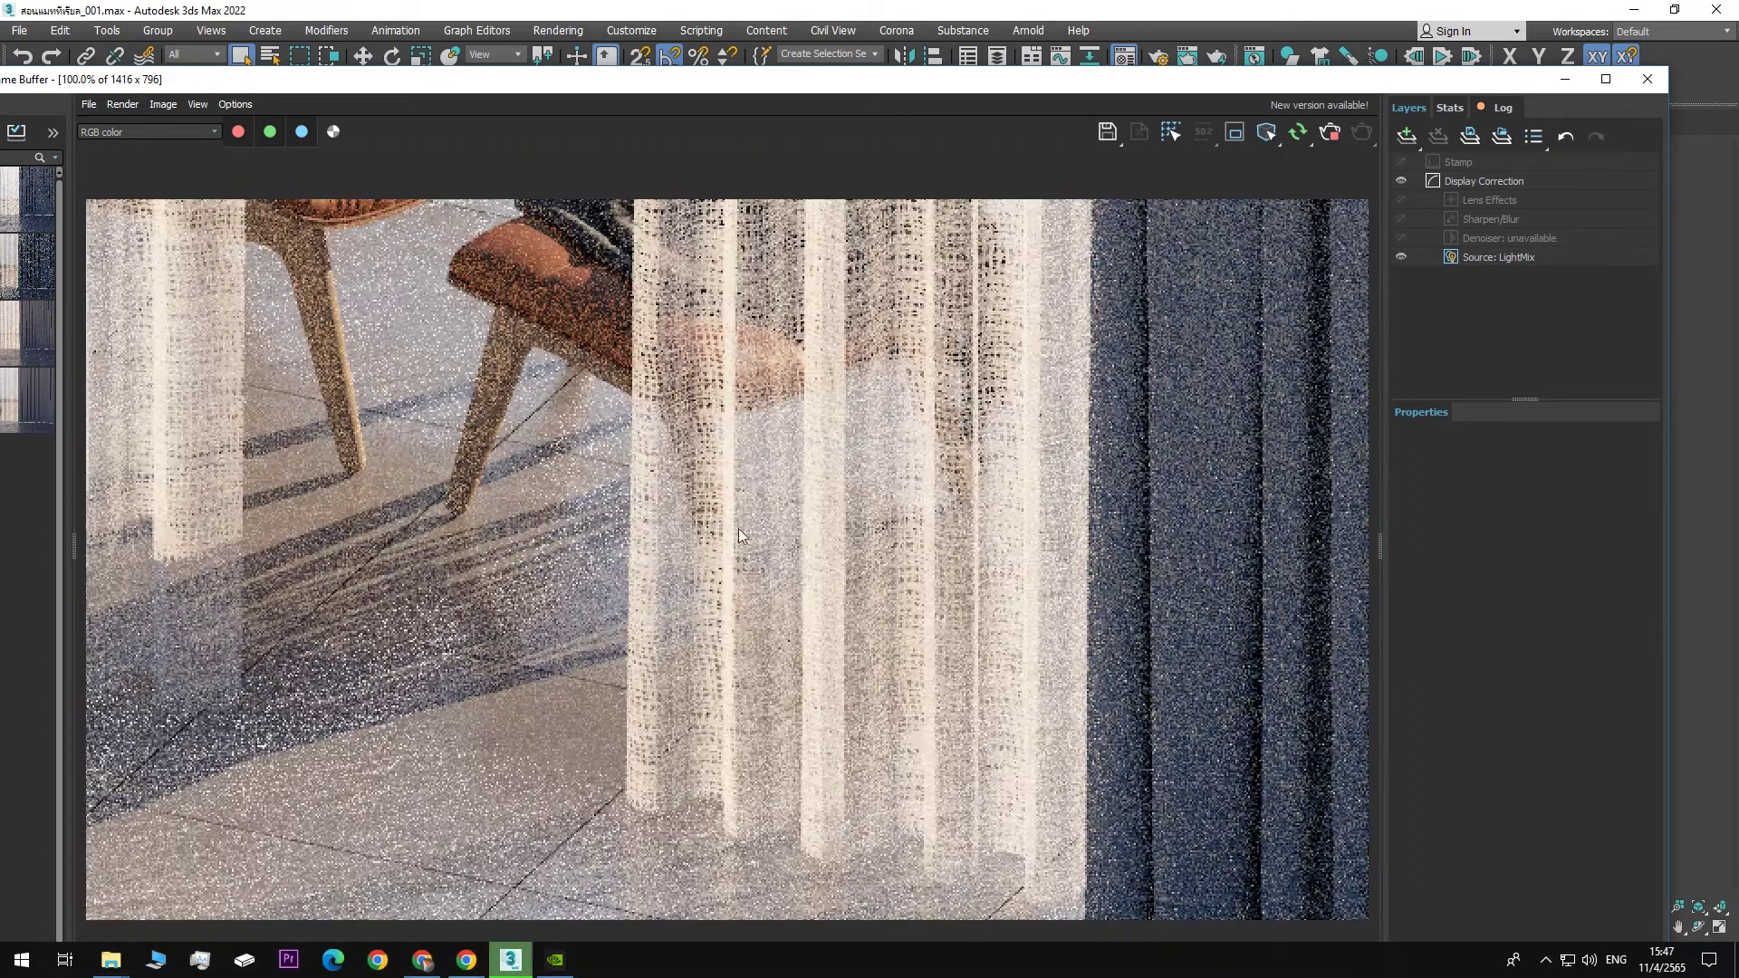
scroll(822, 833, "up", 1)
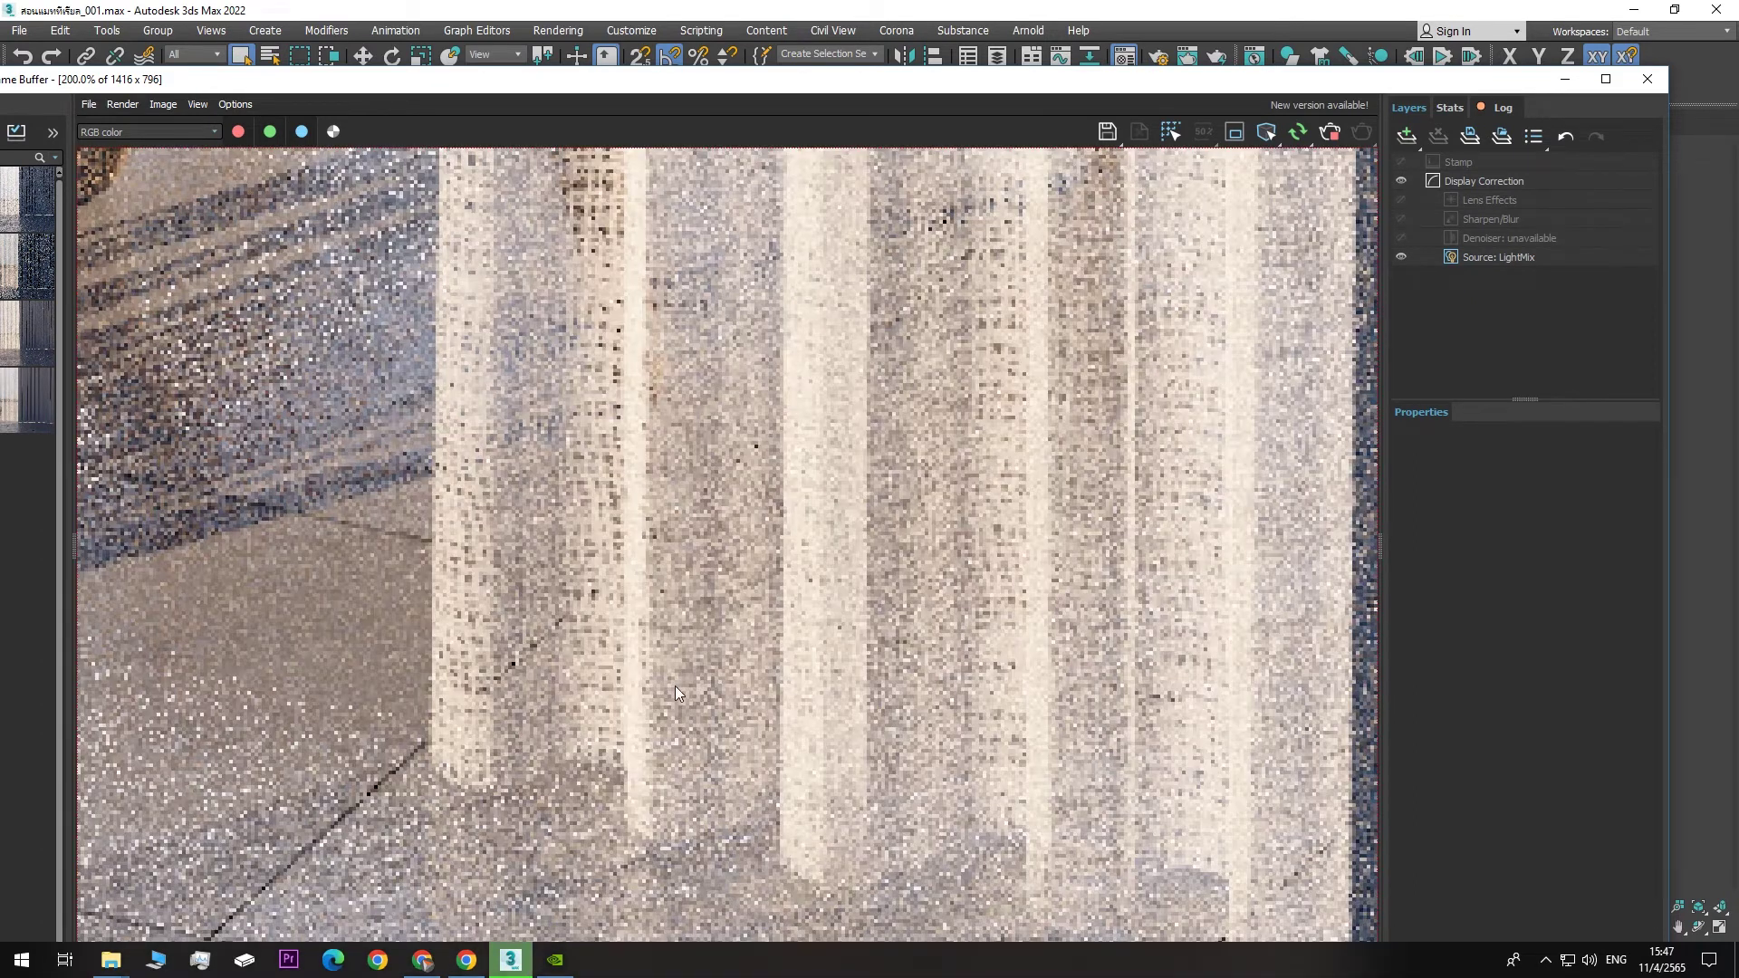
scroll(677, 685, "down", 1)
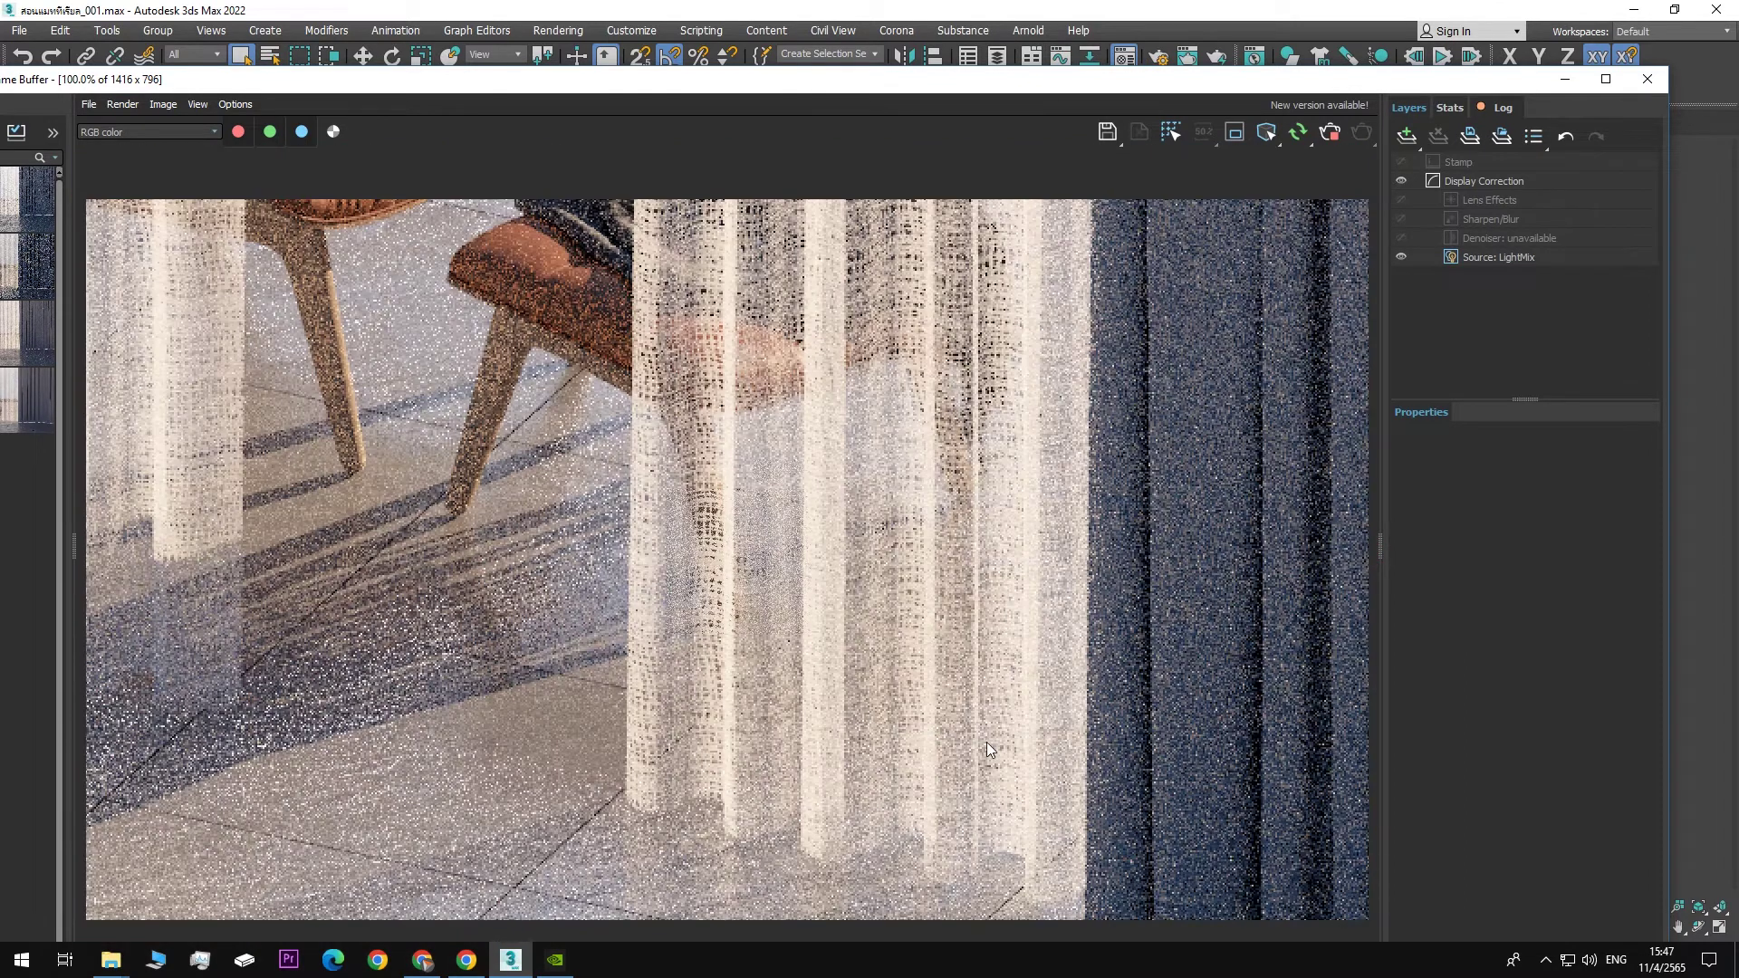
scroll(757, 839, "up", 1)
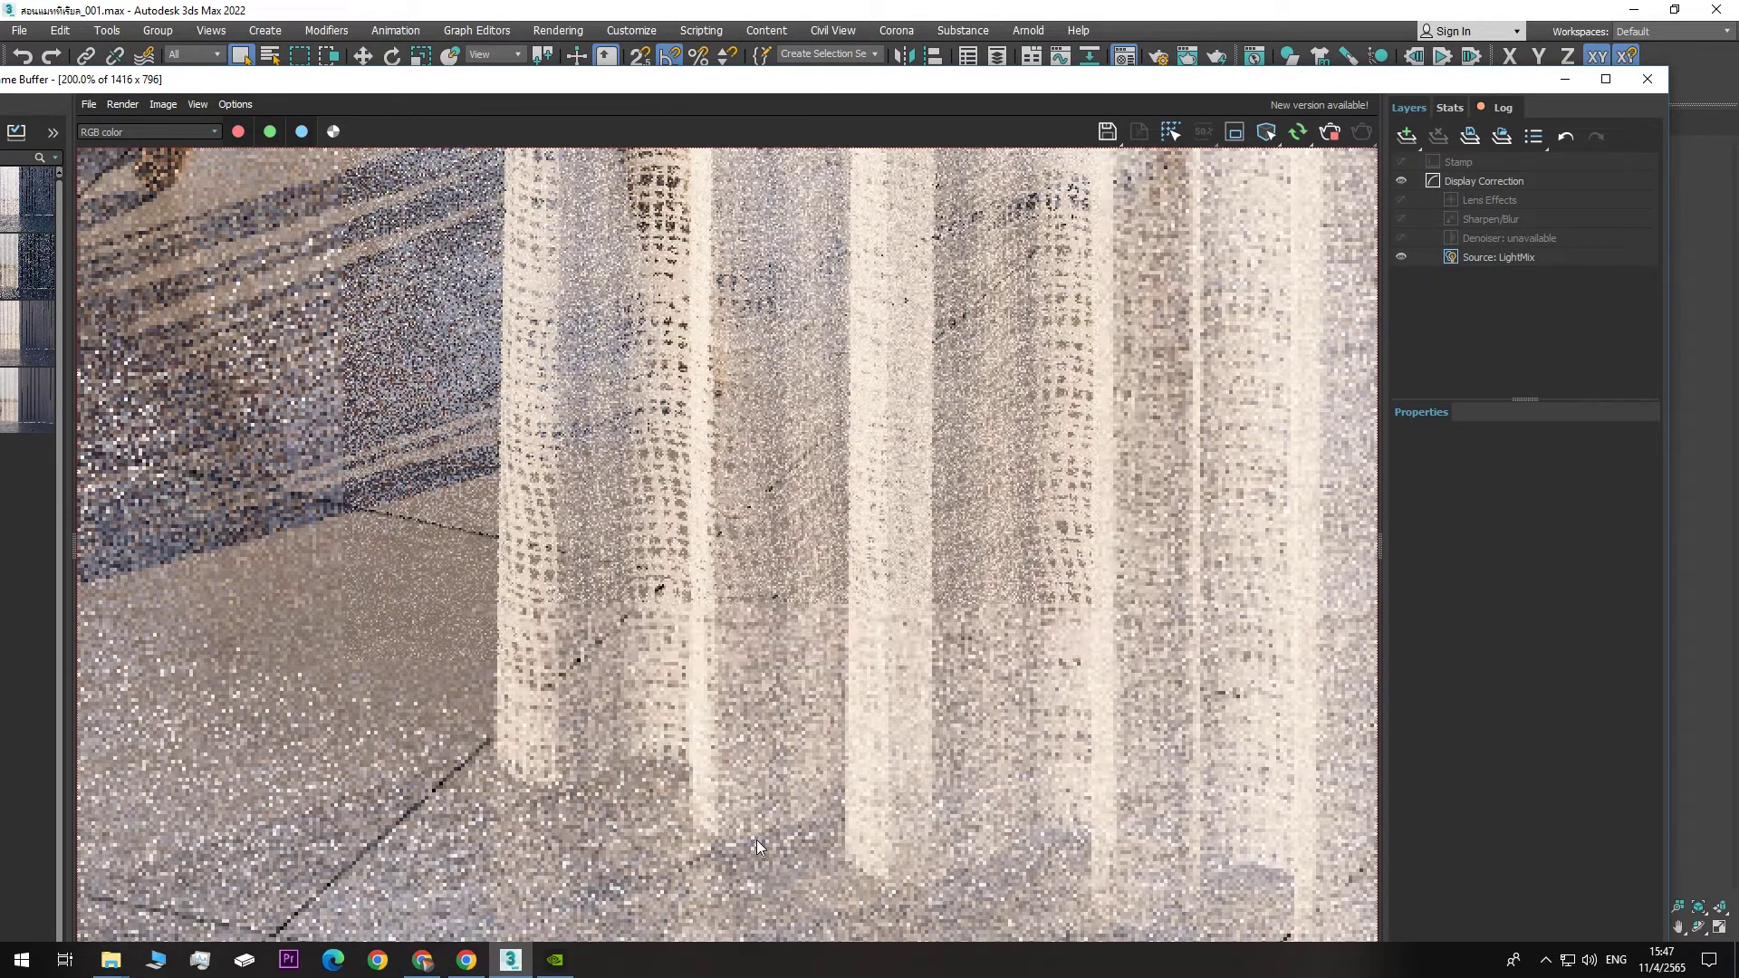
scroll(634, 700, "down", 1)
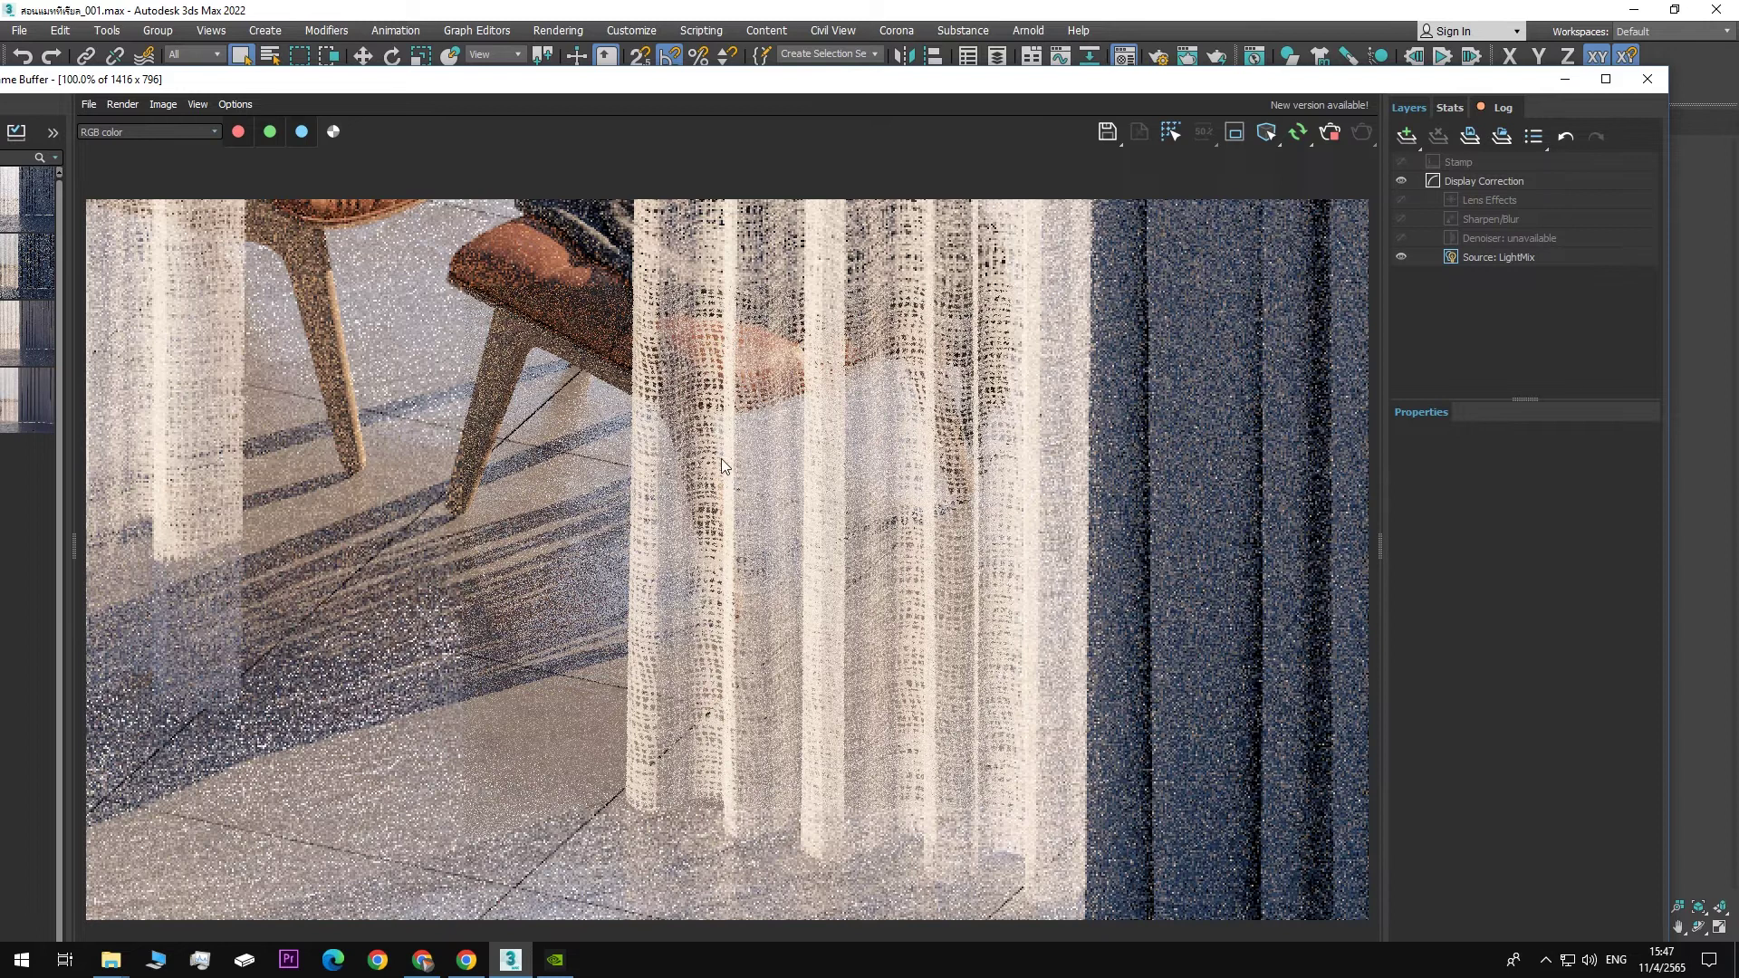
scroll(948, 828, "up", 1)
scroll(710, 664, "down", 1)
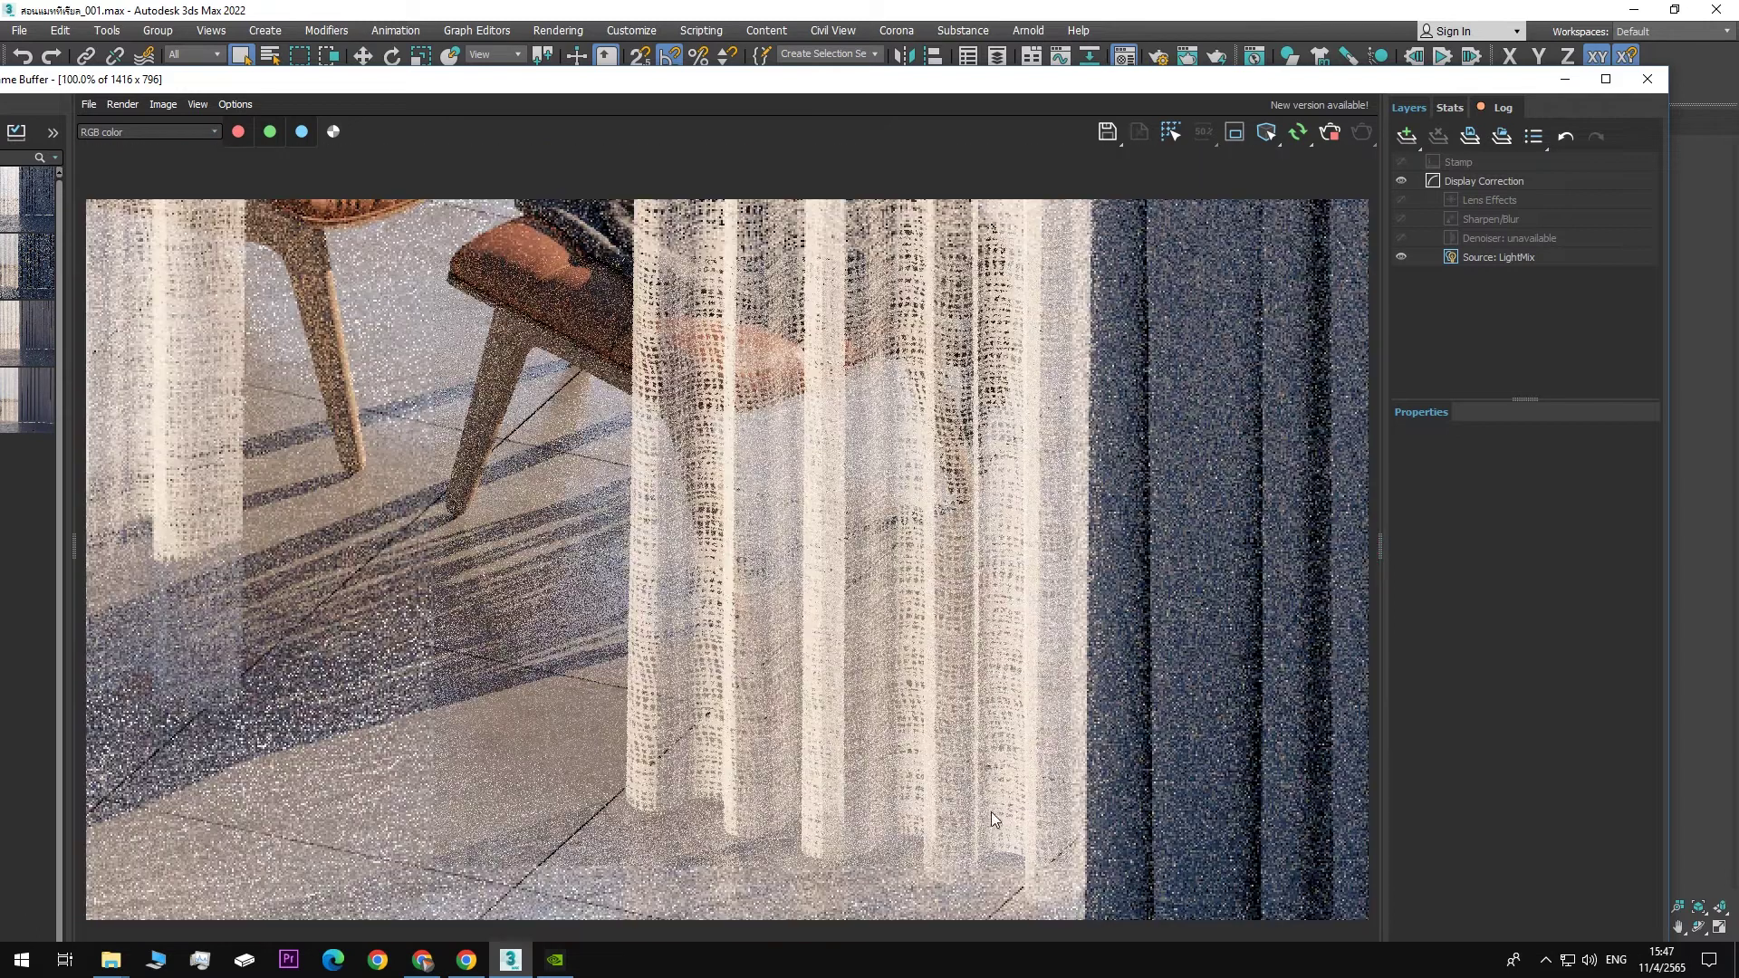
double_click(1042, 79)
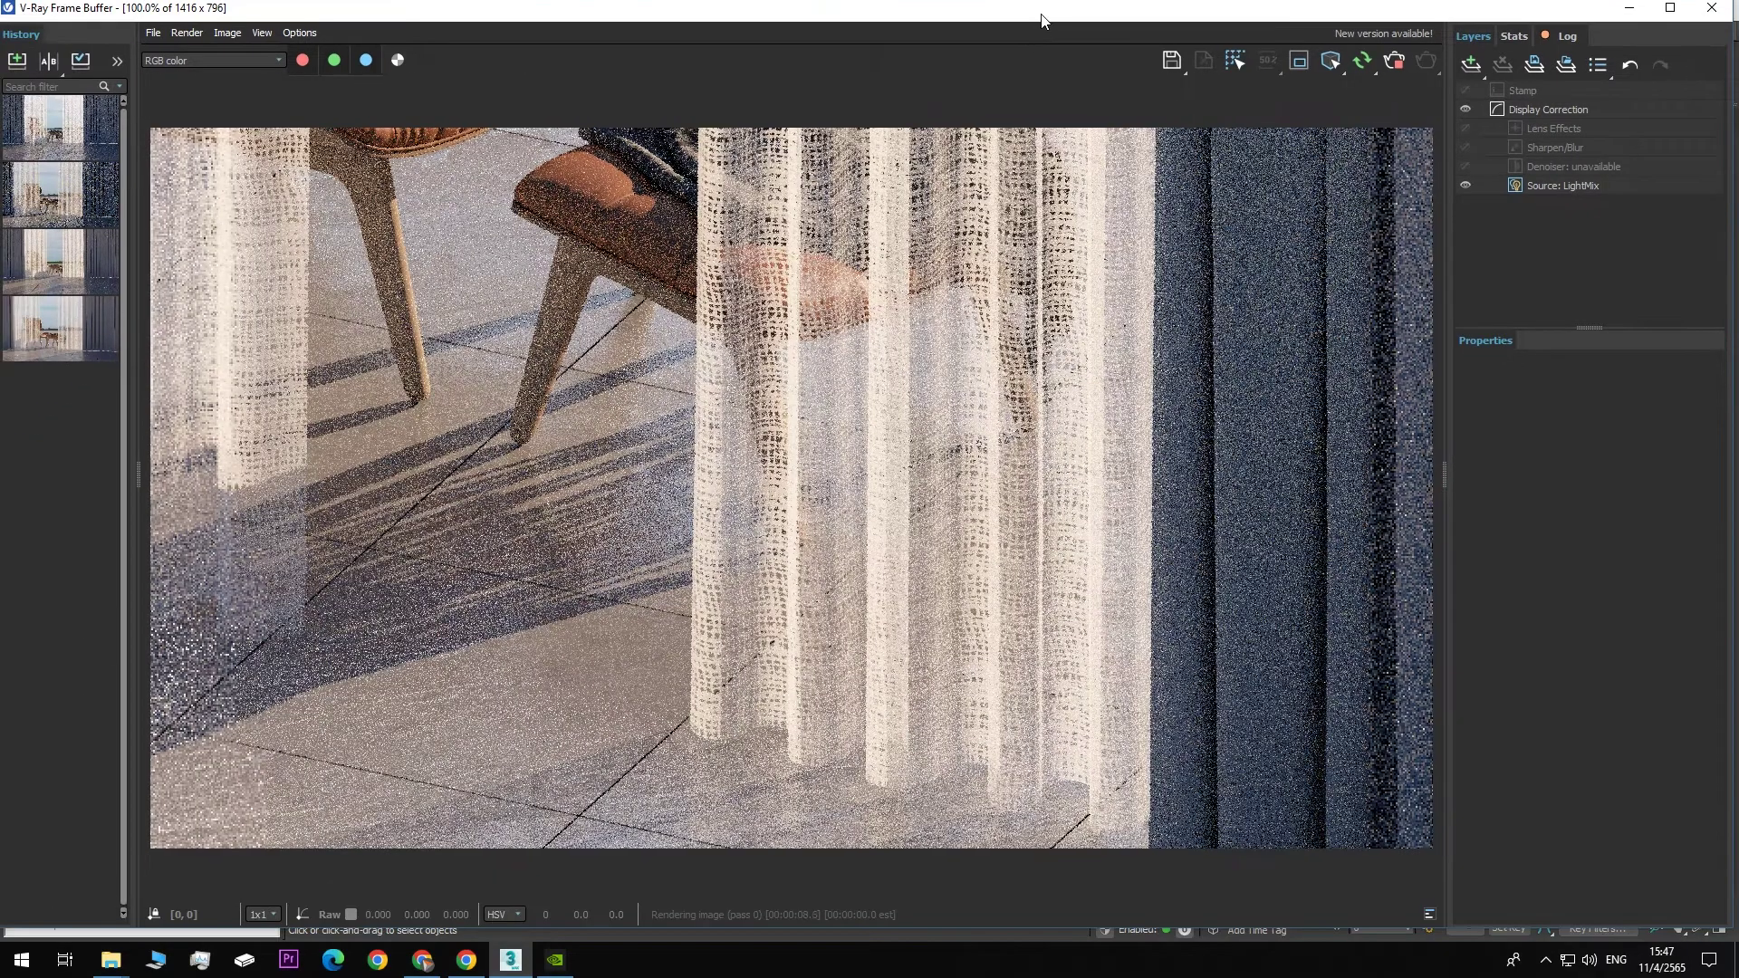
scroll(839, 747, "up", 1)
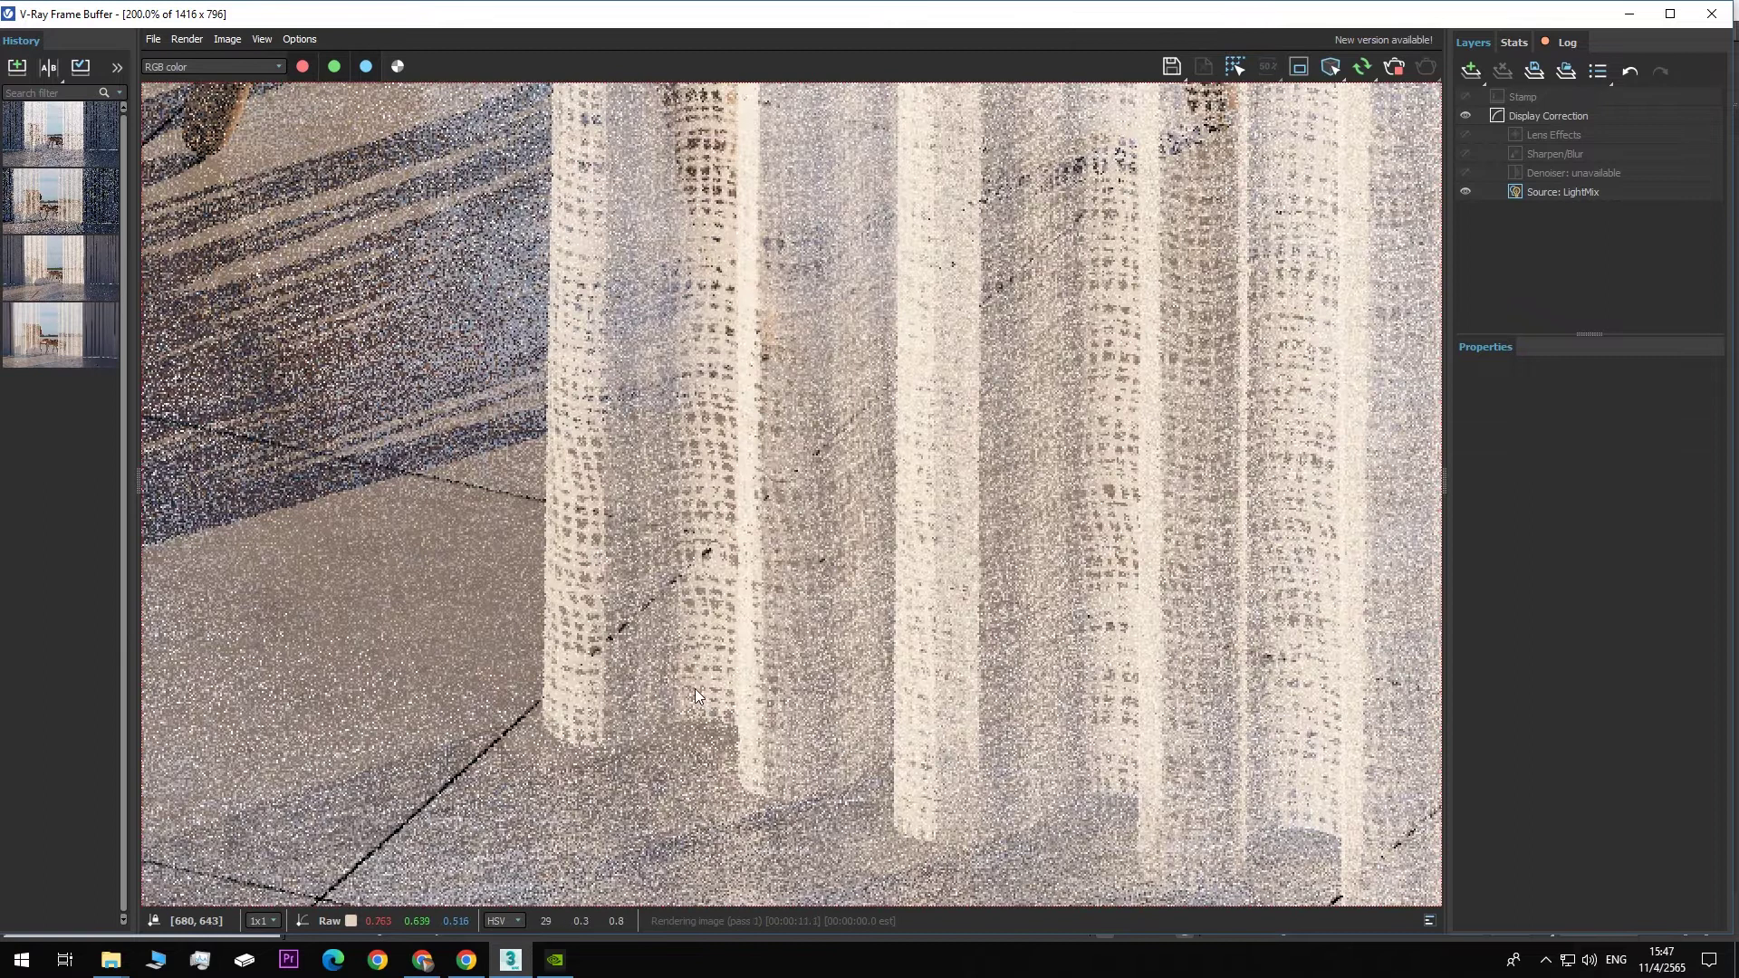
- Examine the sheer curtain's weave along its lower folds, comparing the 100% and 200% views of the render
scroll(696, 695, "down", 1)
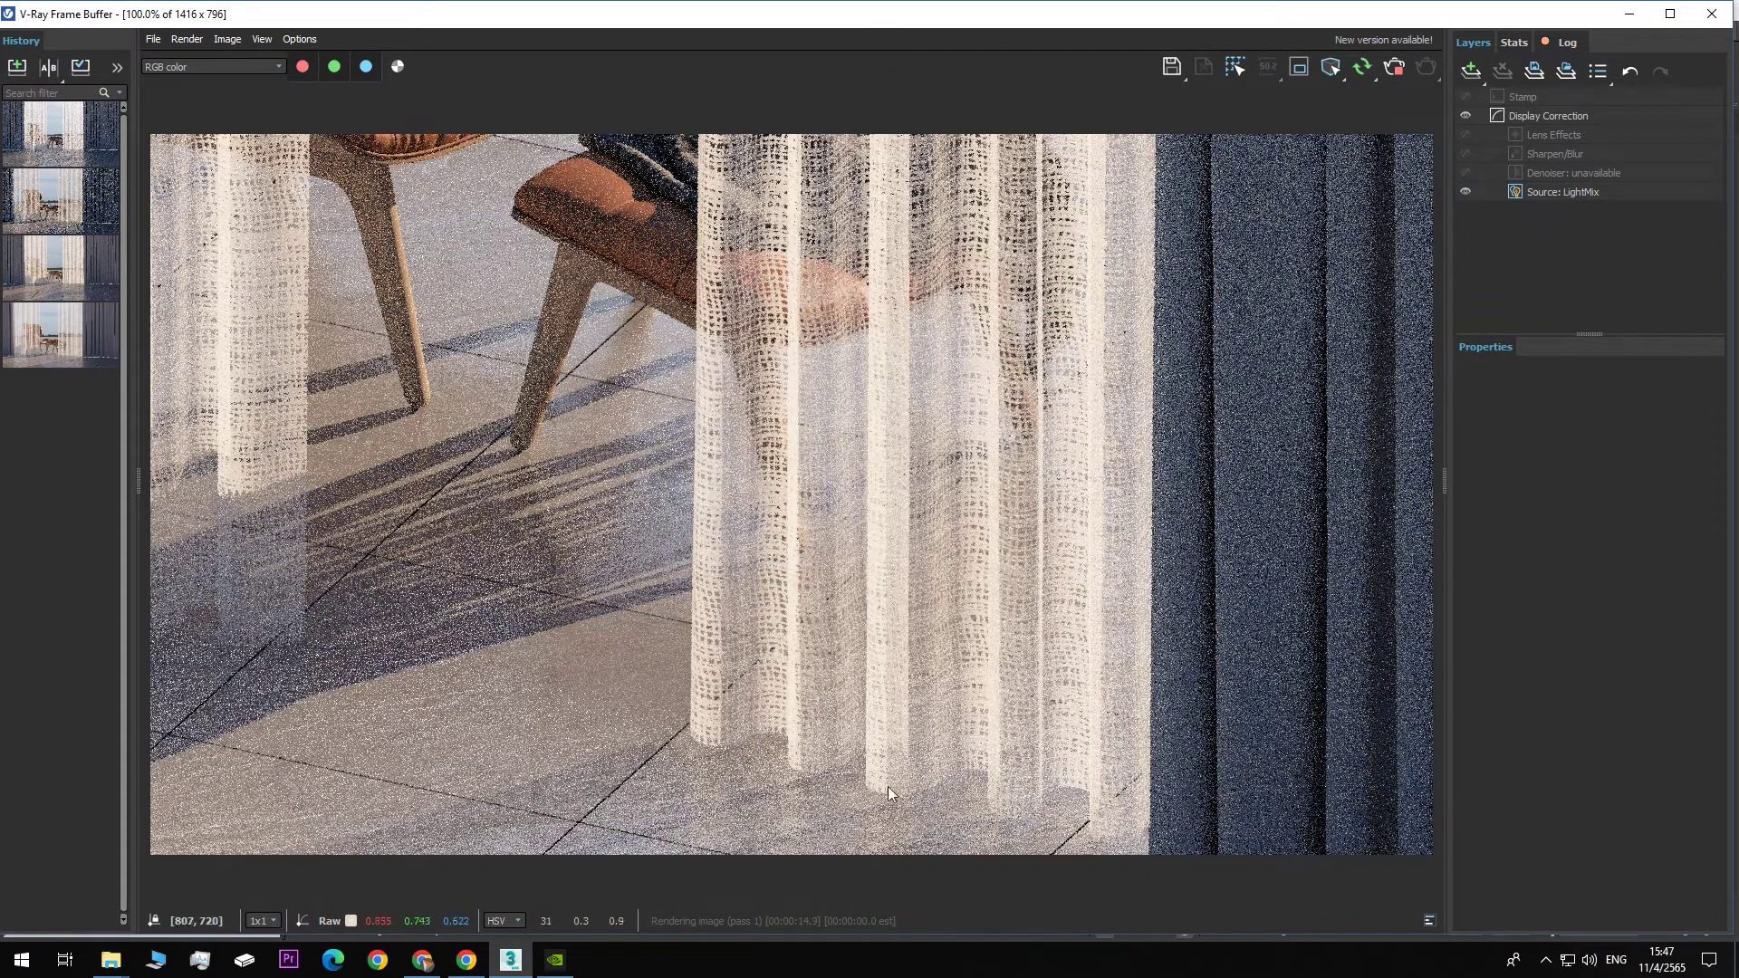
scroll(916, 793, "up", 1)
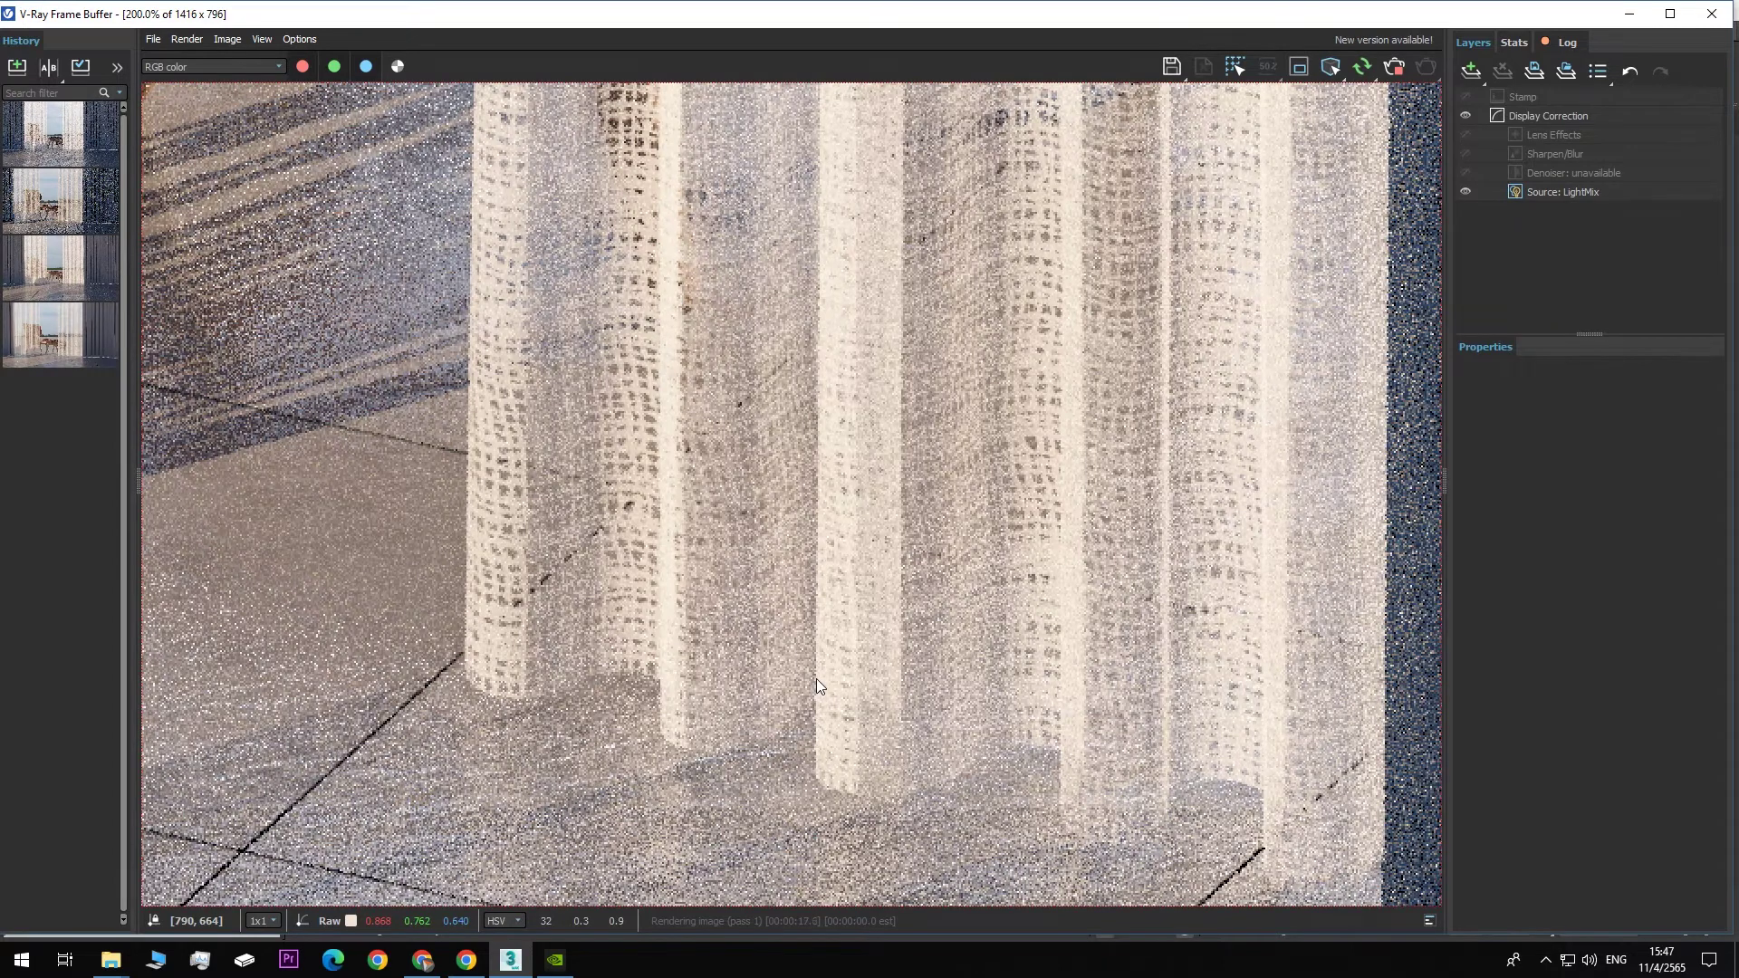
scroll(1019, 705, "down", 1)
scroll(1102, 744, "up", 1)
scroll(885, 695, "down", 1)
scroll(906, 761, "up", 1)
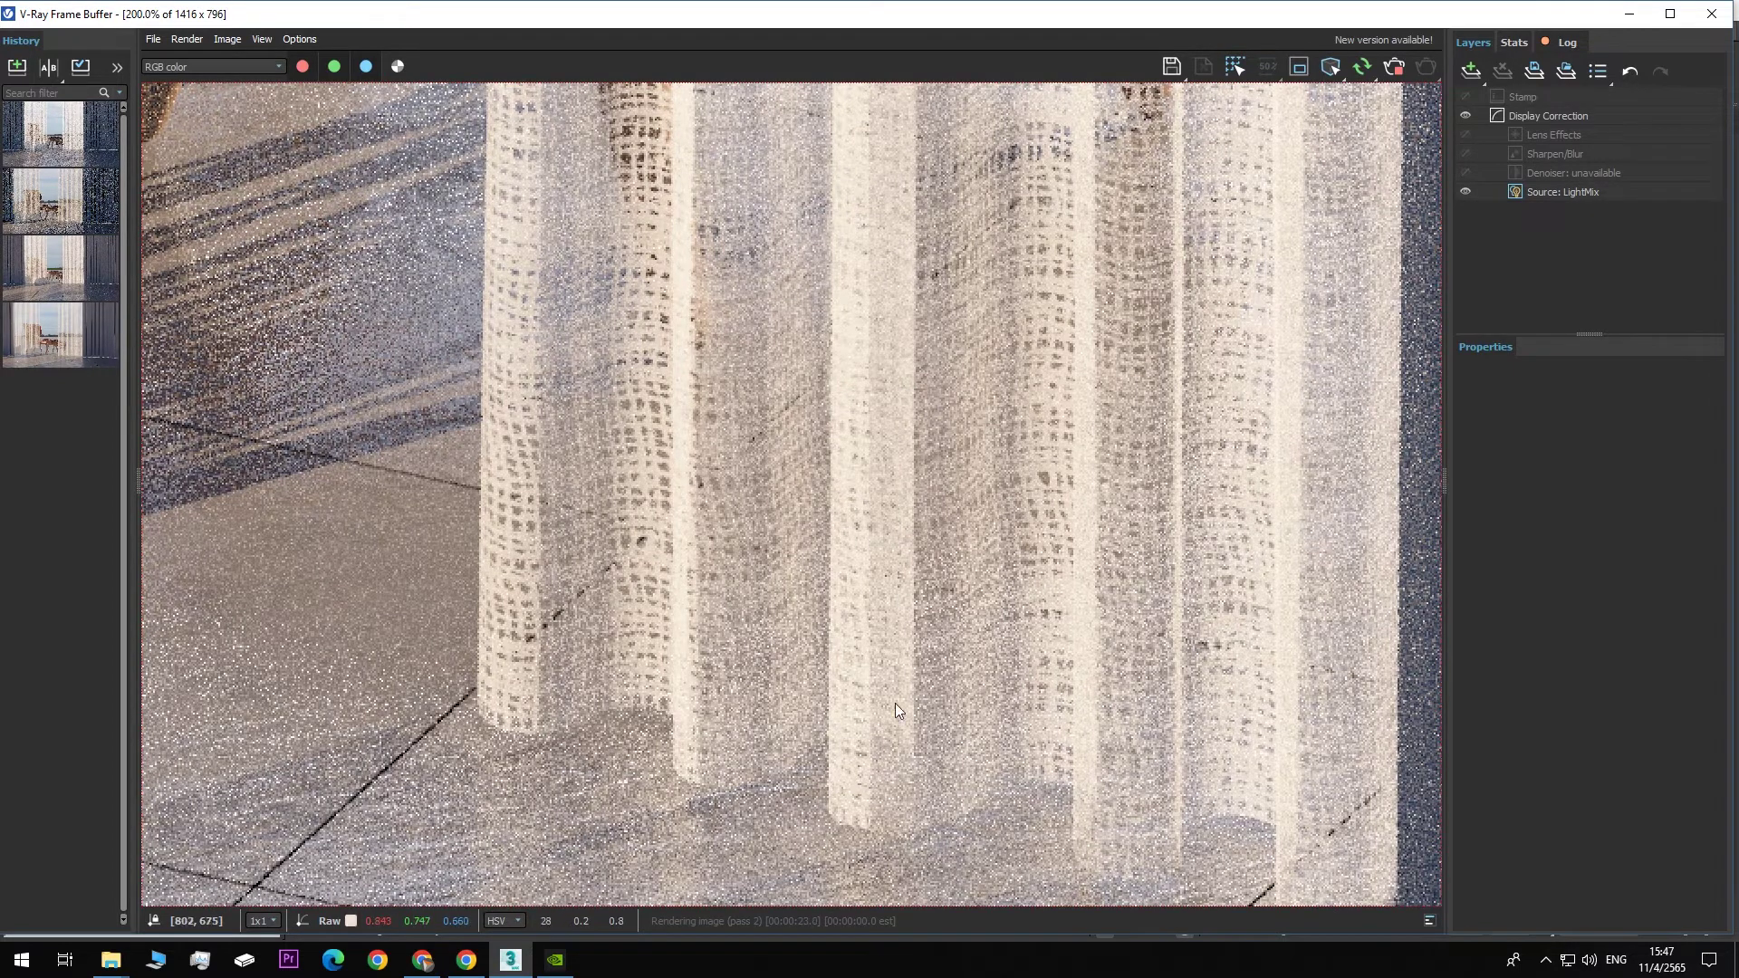
scroll(906, 453, "down", 2)
scroll(928, 294, "up", 2)
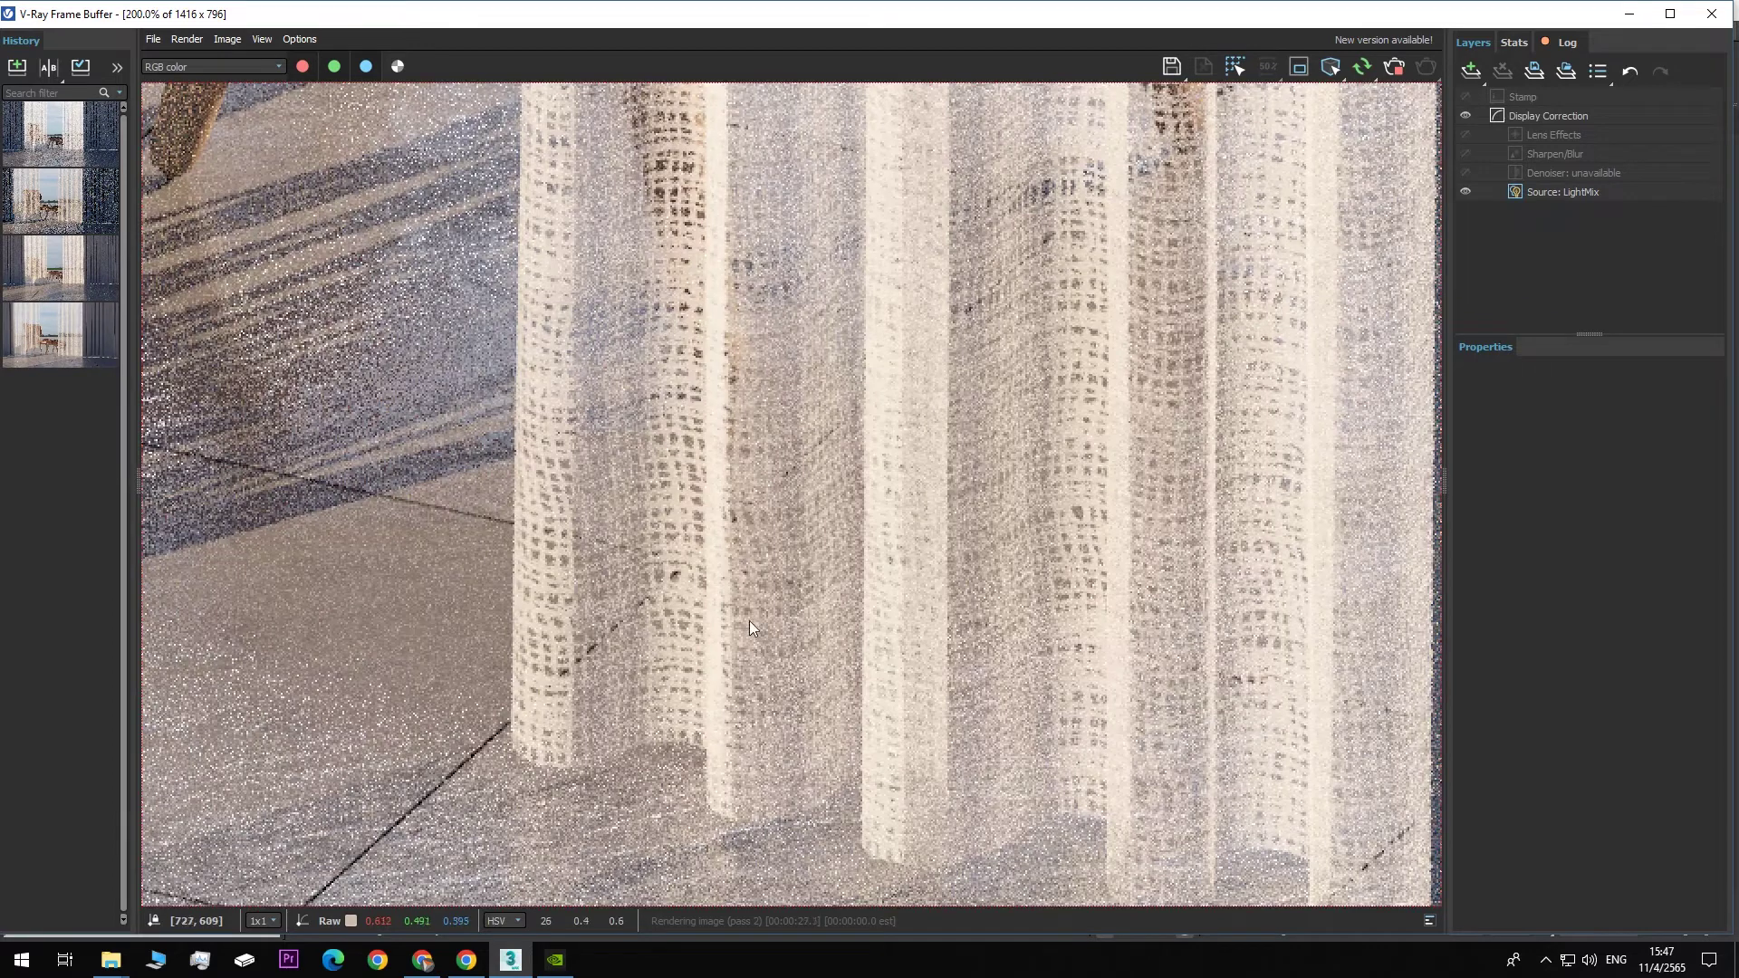
- Open the Falloff map in the opacity slot of the two-sided material's front material and preview its pattern enlarged
left_click_drag(926, 29, 922, 140)
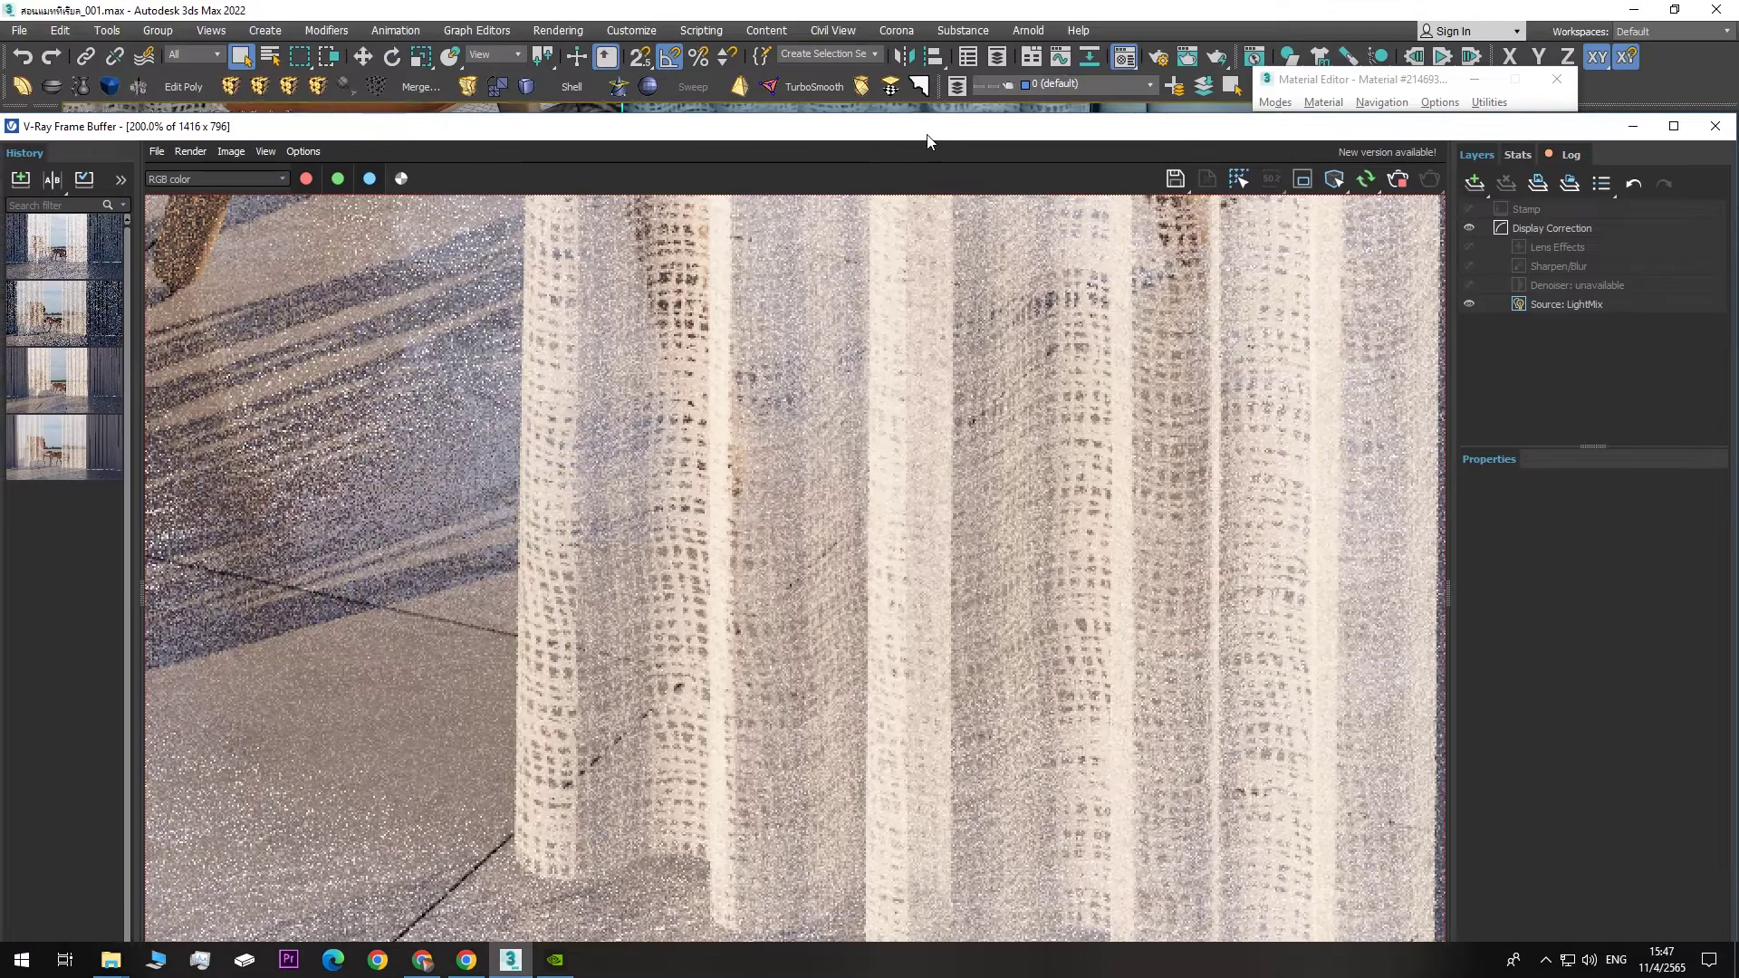
scroll(710, 539, "down", 2)
scroll(569, 667, "up", 1)
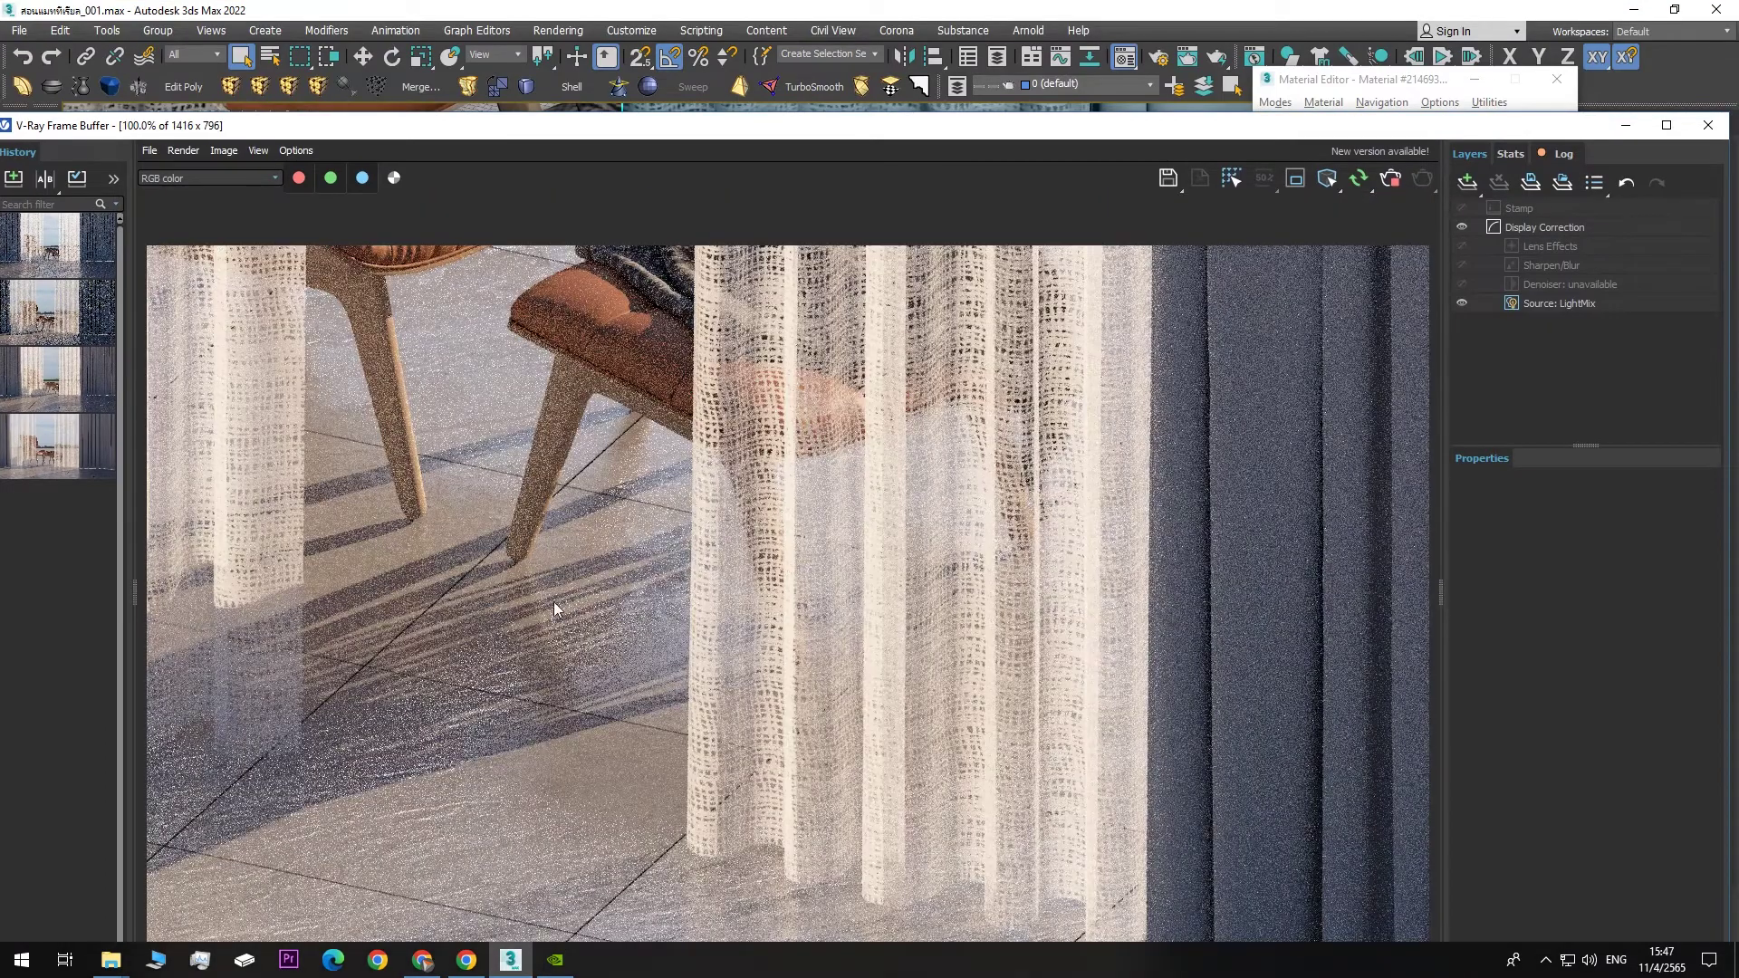
left_click(1338, 86)
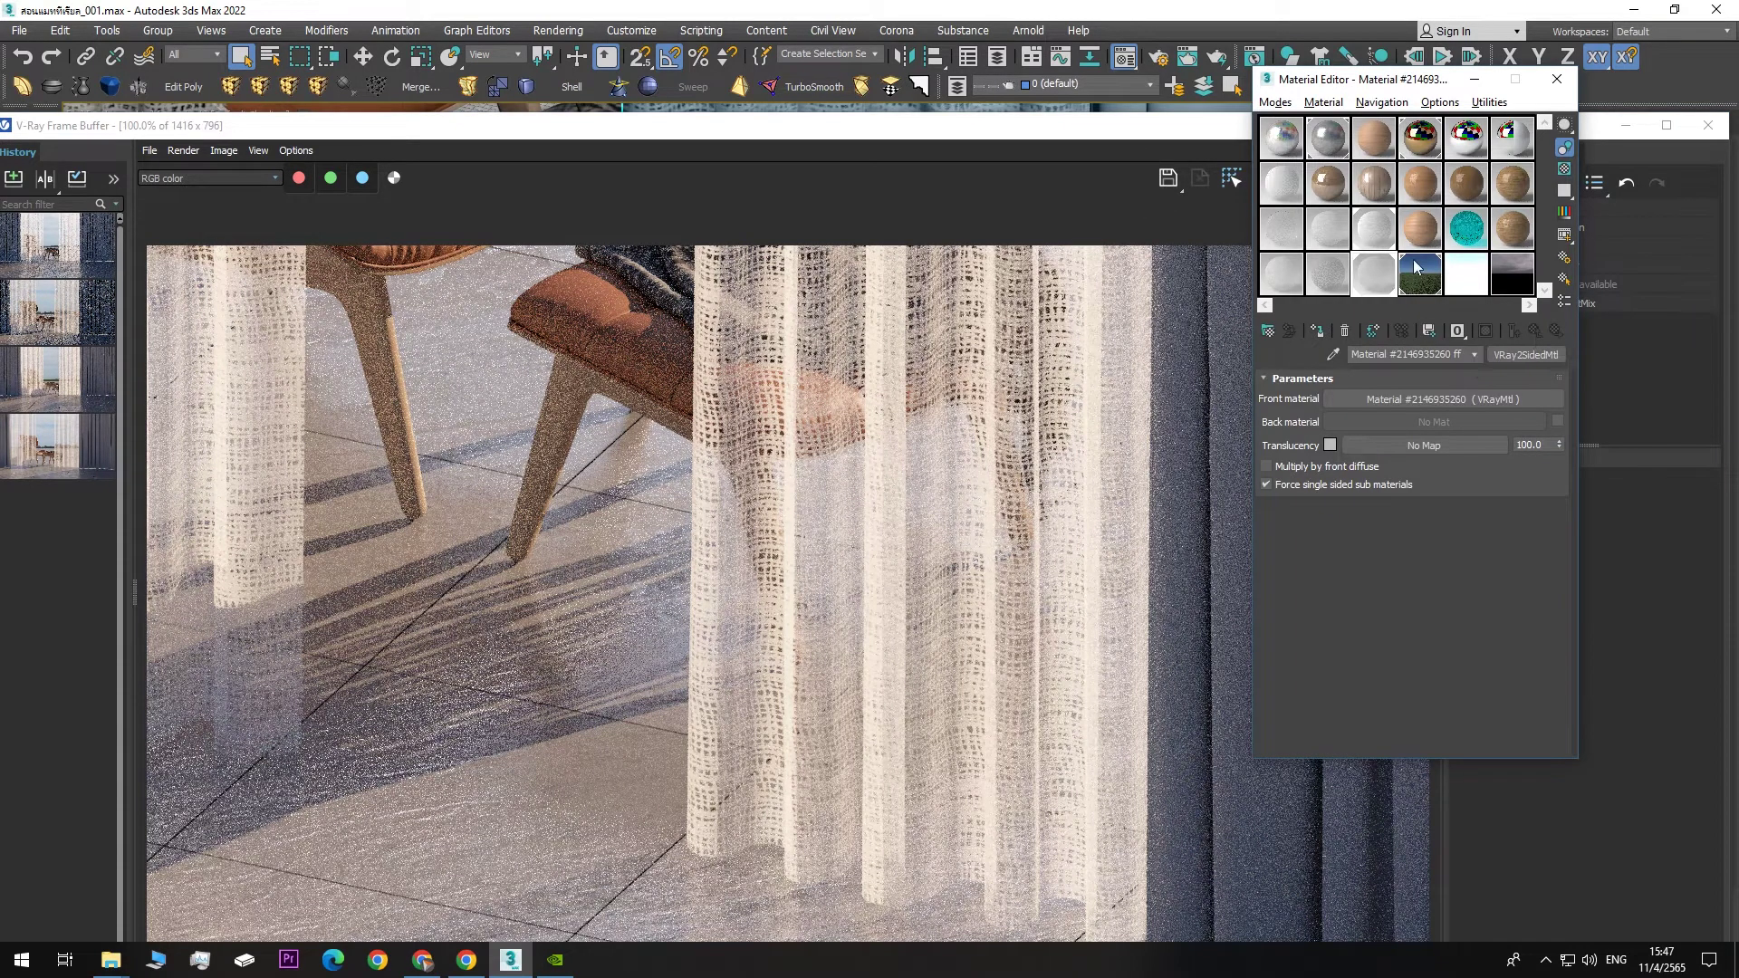
left_click(1404, 400)
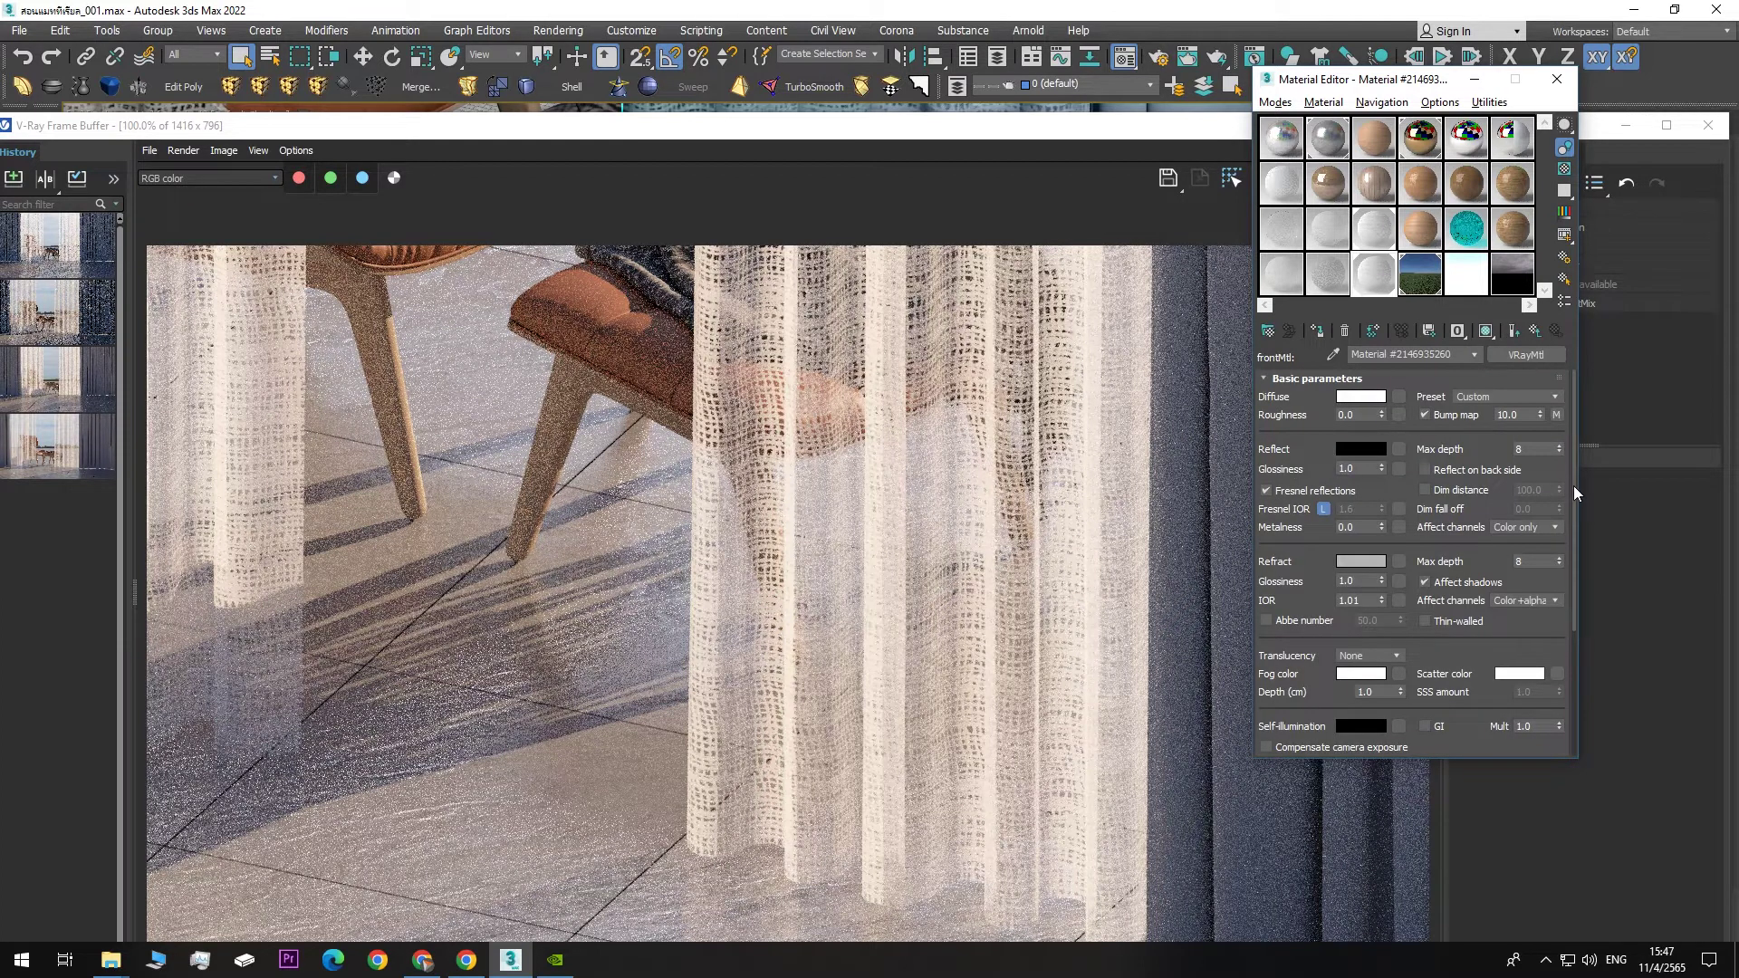
scroll(1316, 744, "down", 15)
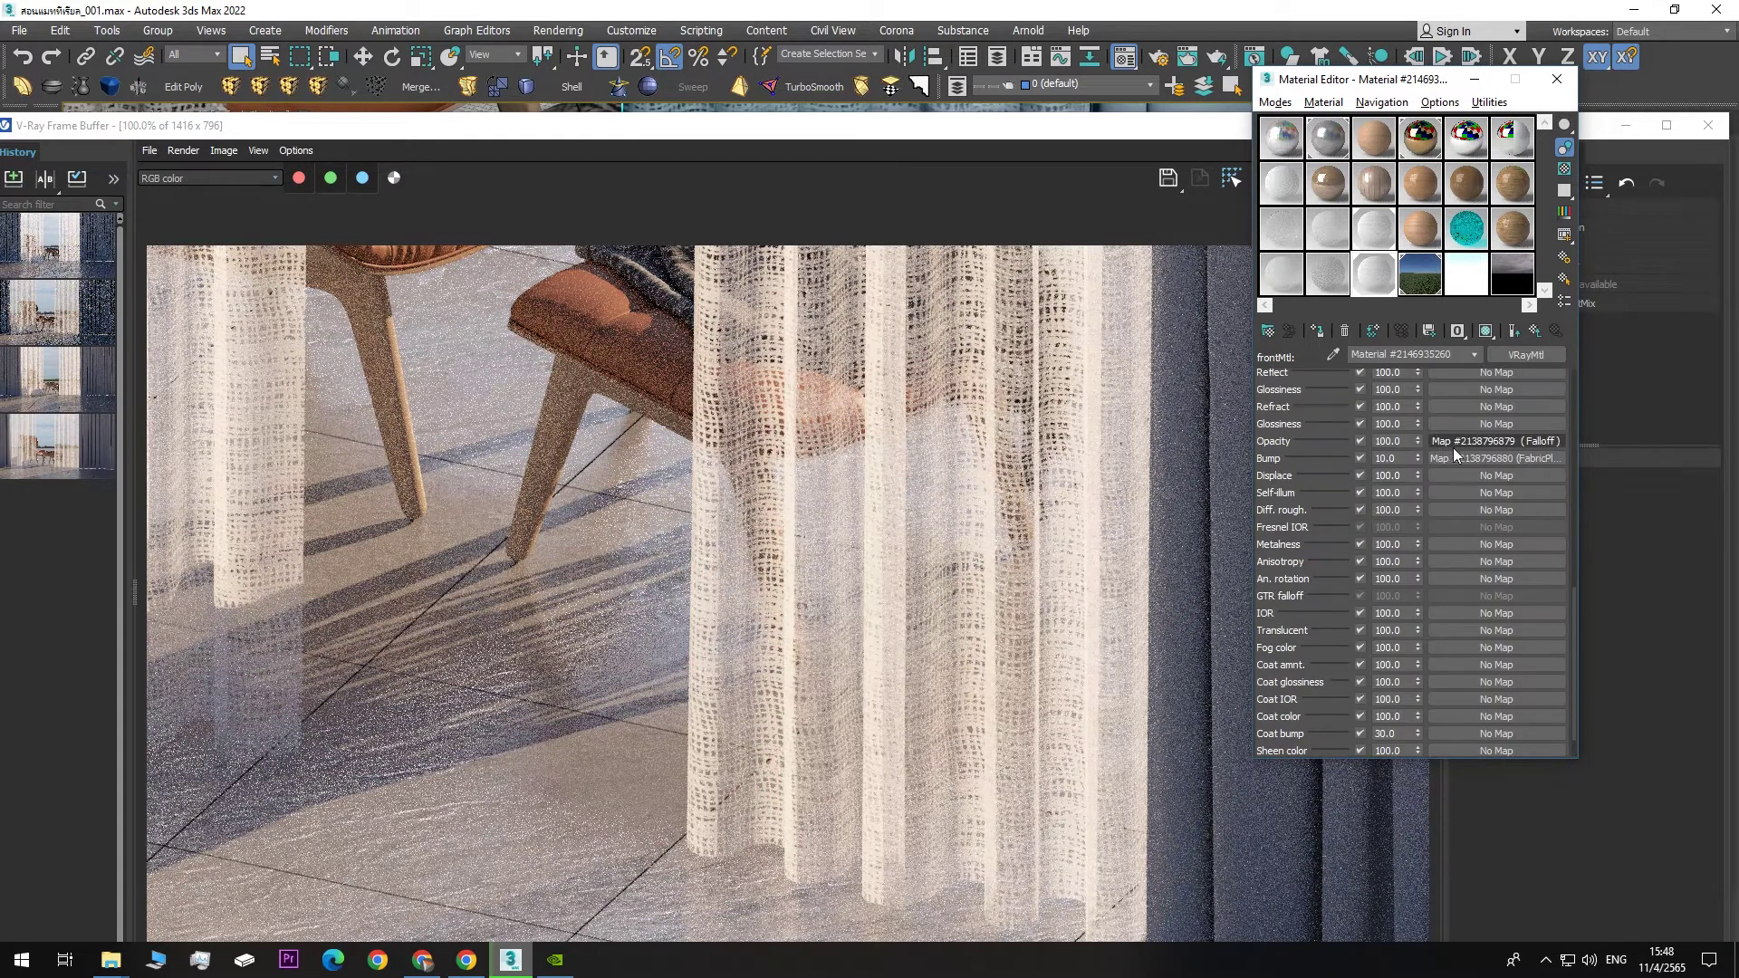
left_click(1464, 443)
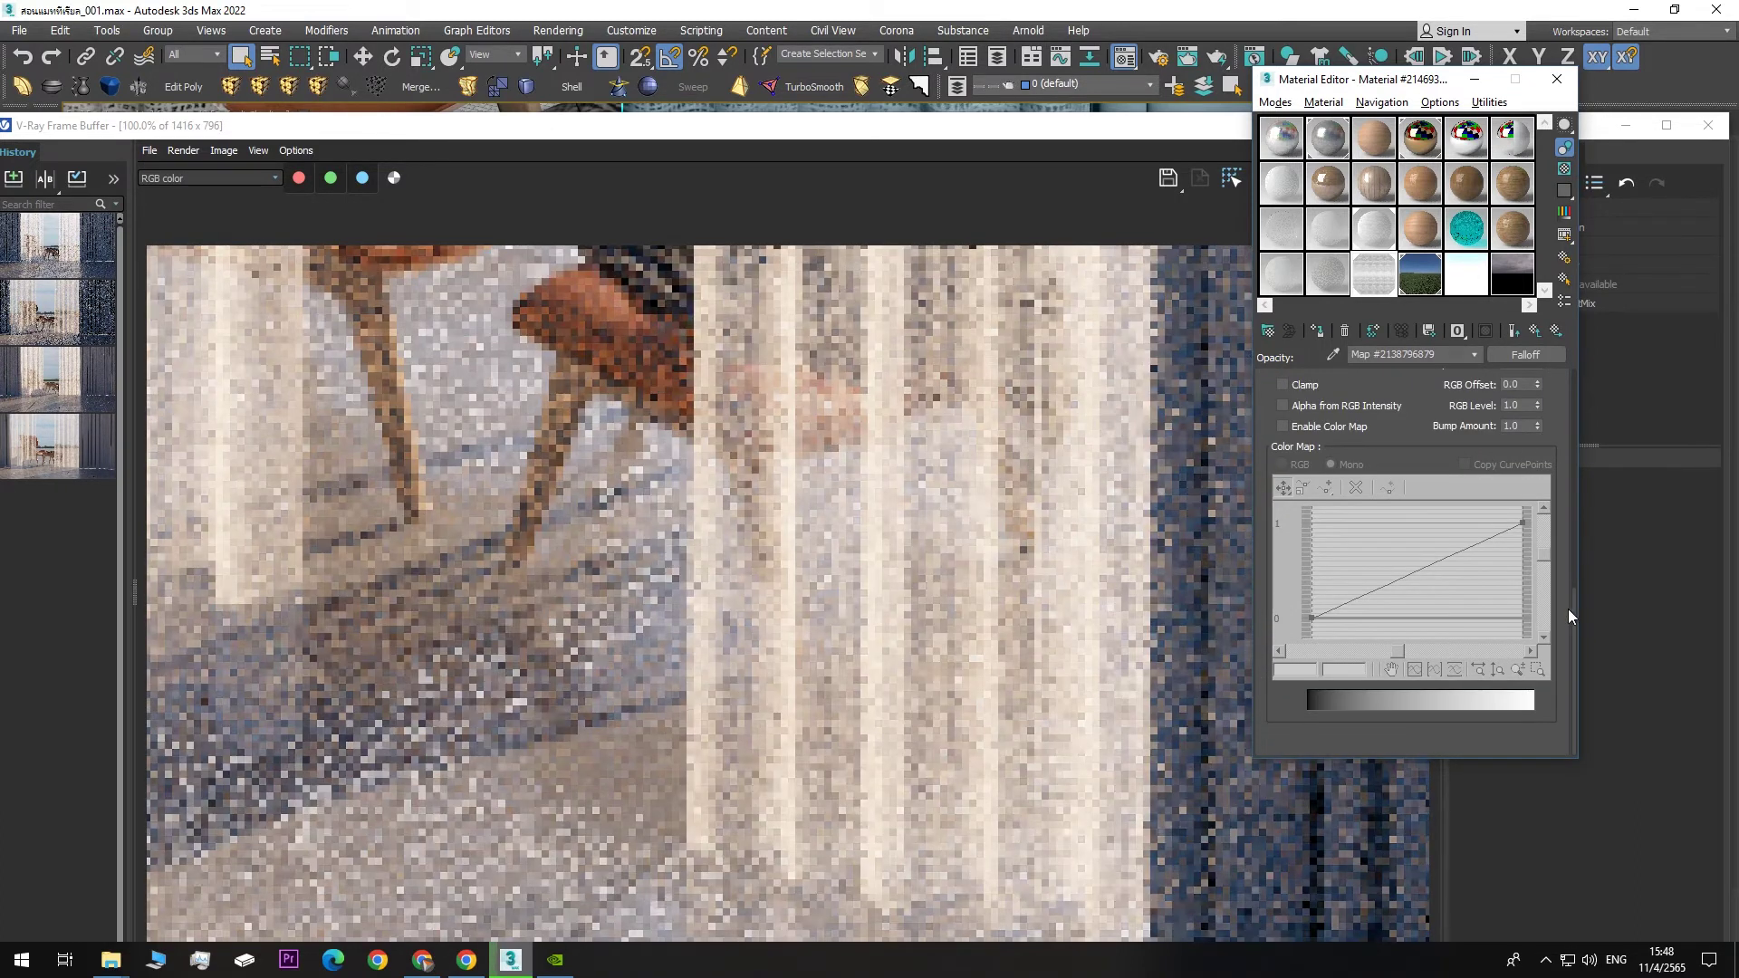
left_click_drag(1574, 614, 1568, 372)
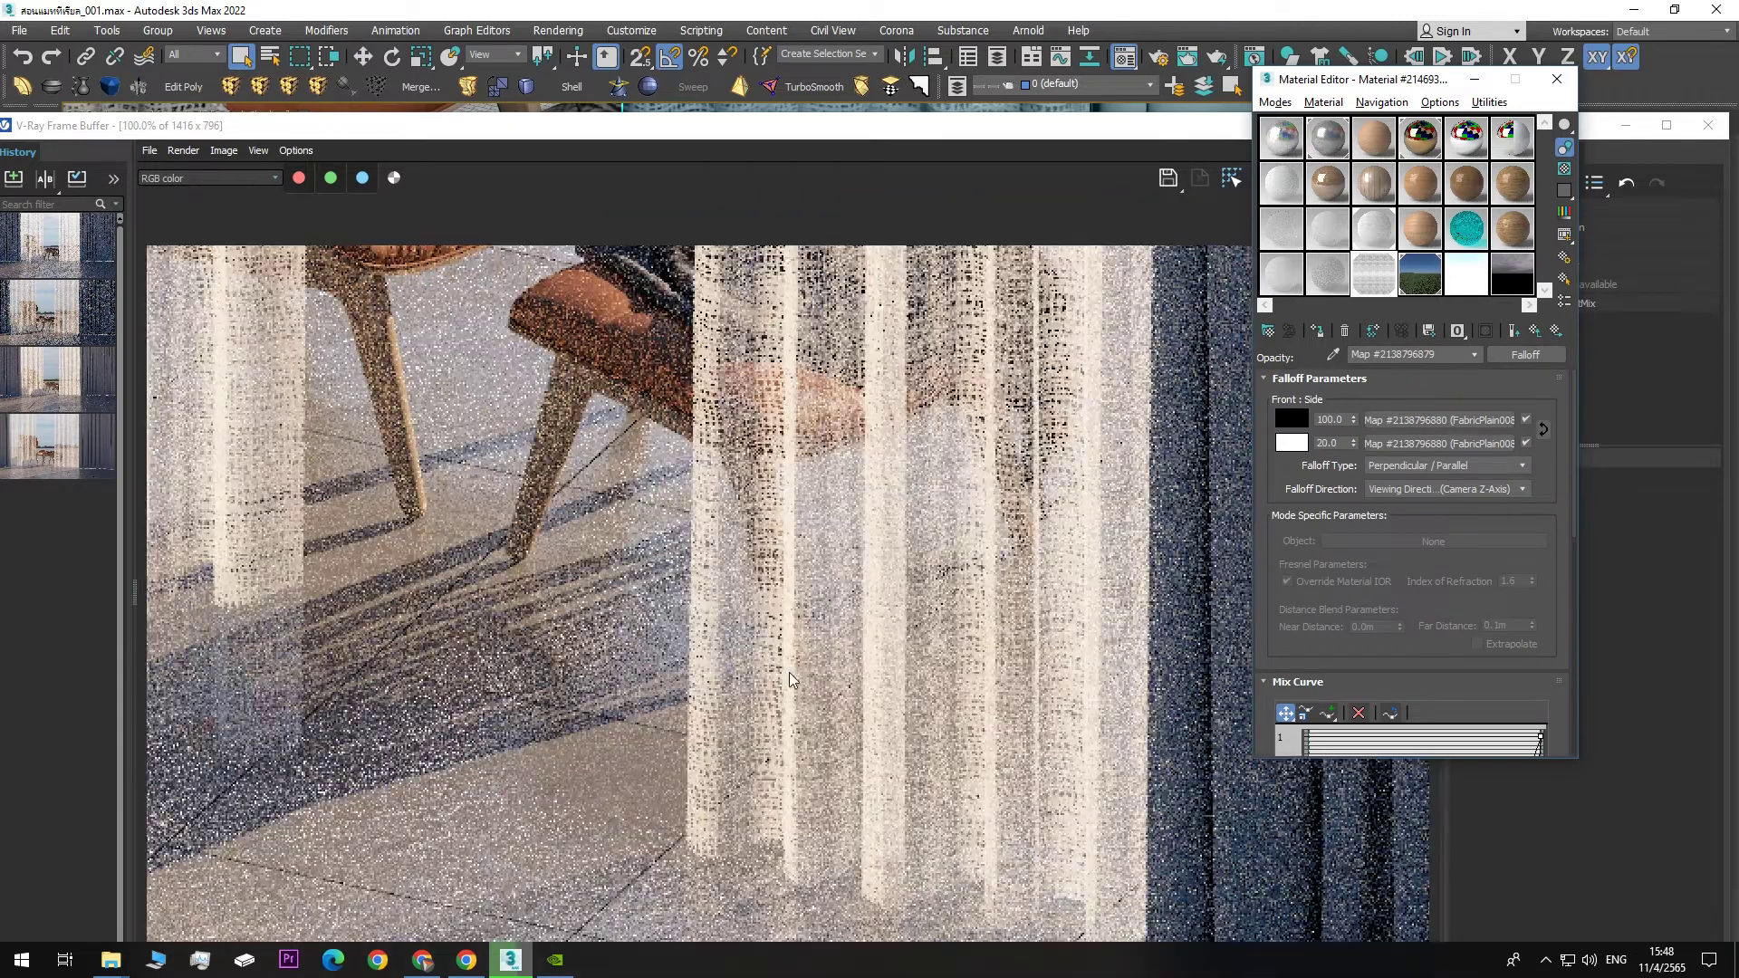
double_click(1377, 278)
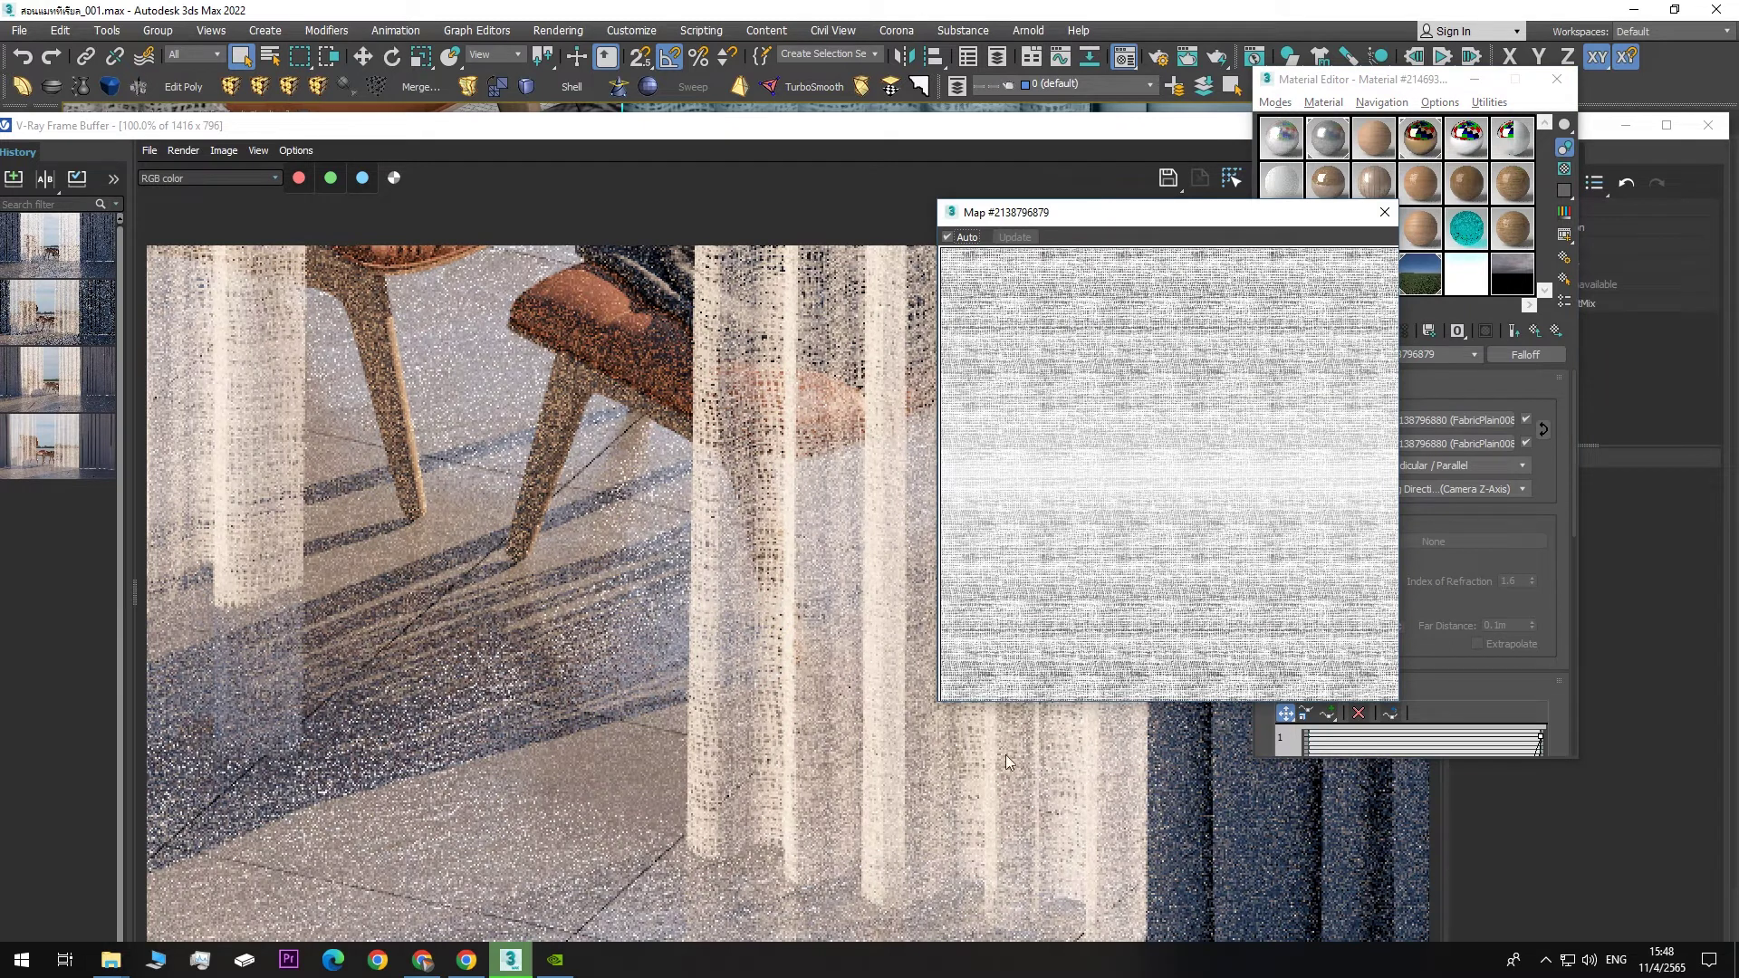
left_click(1384, 212)
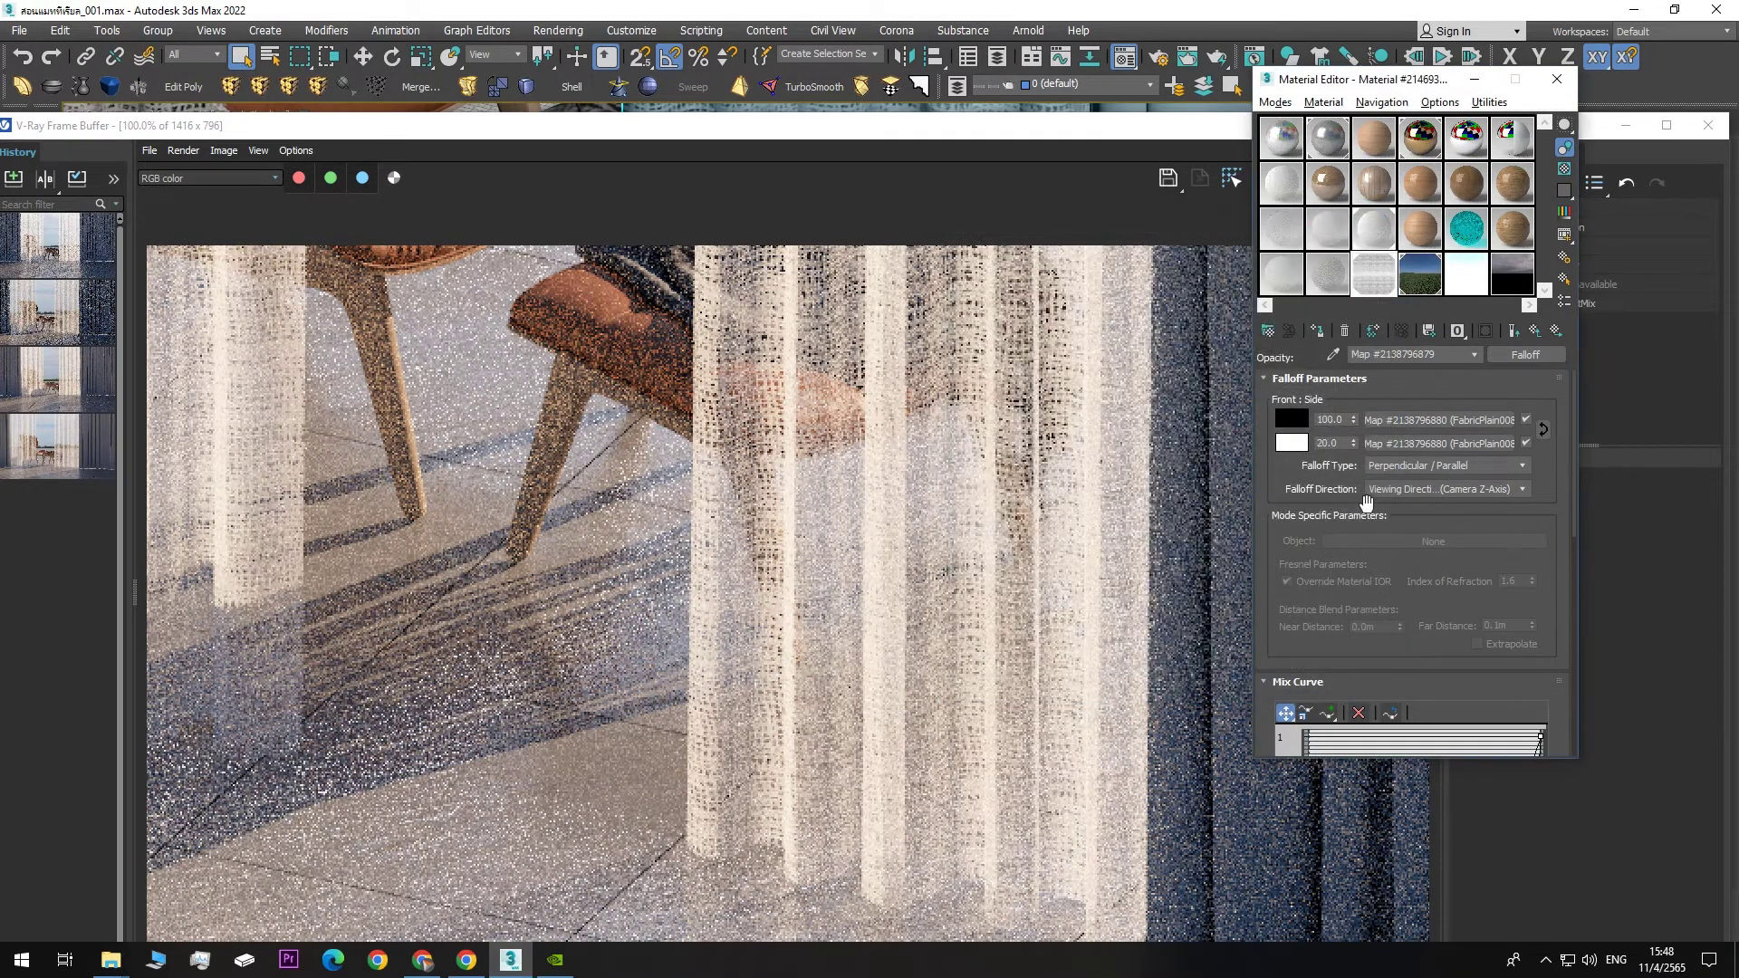
- Set the Falloff map's side (white) amount to 80 and check the updated curtain render up close
double_click(1331, 444)
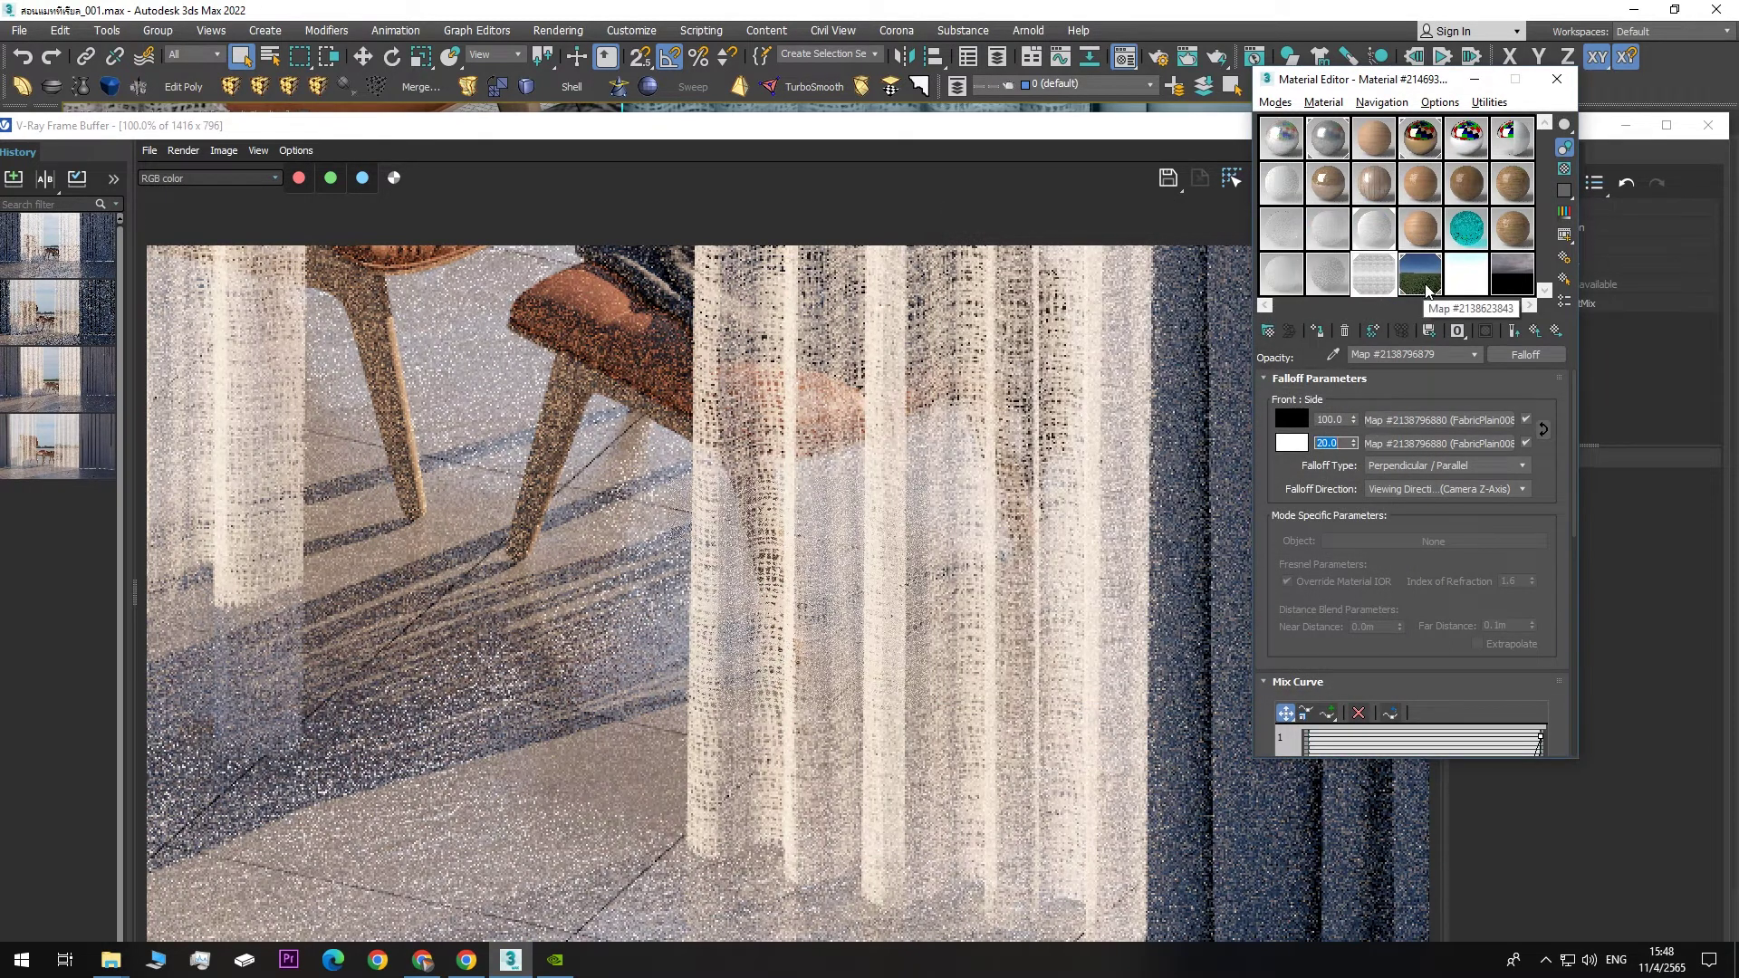
type("80")
key("Return")
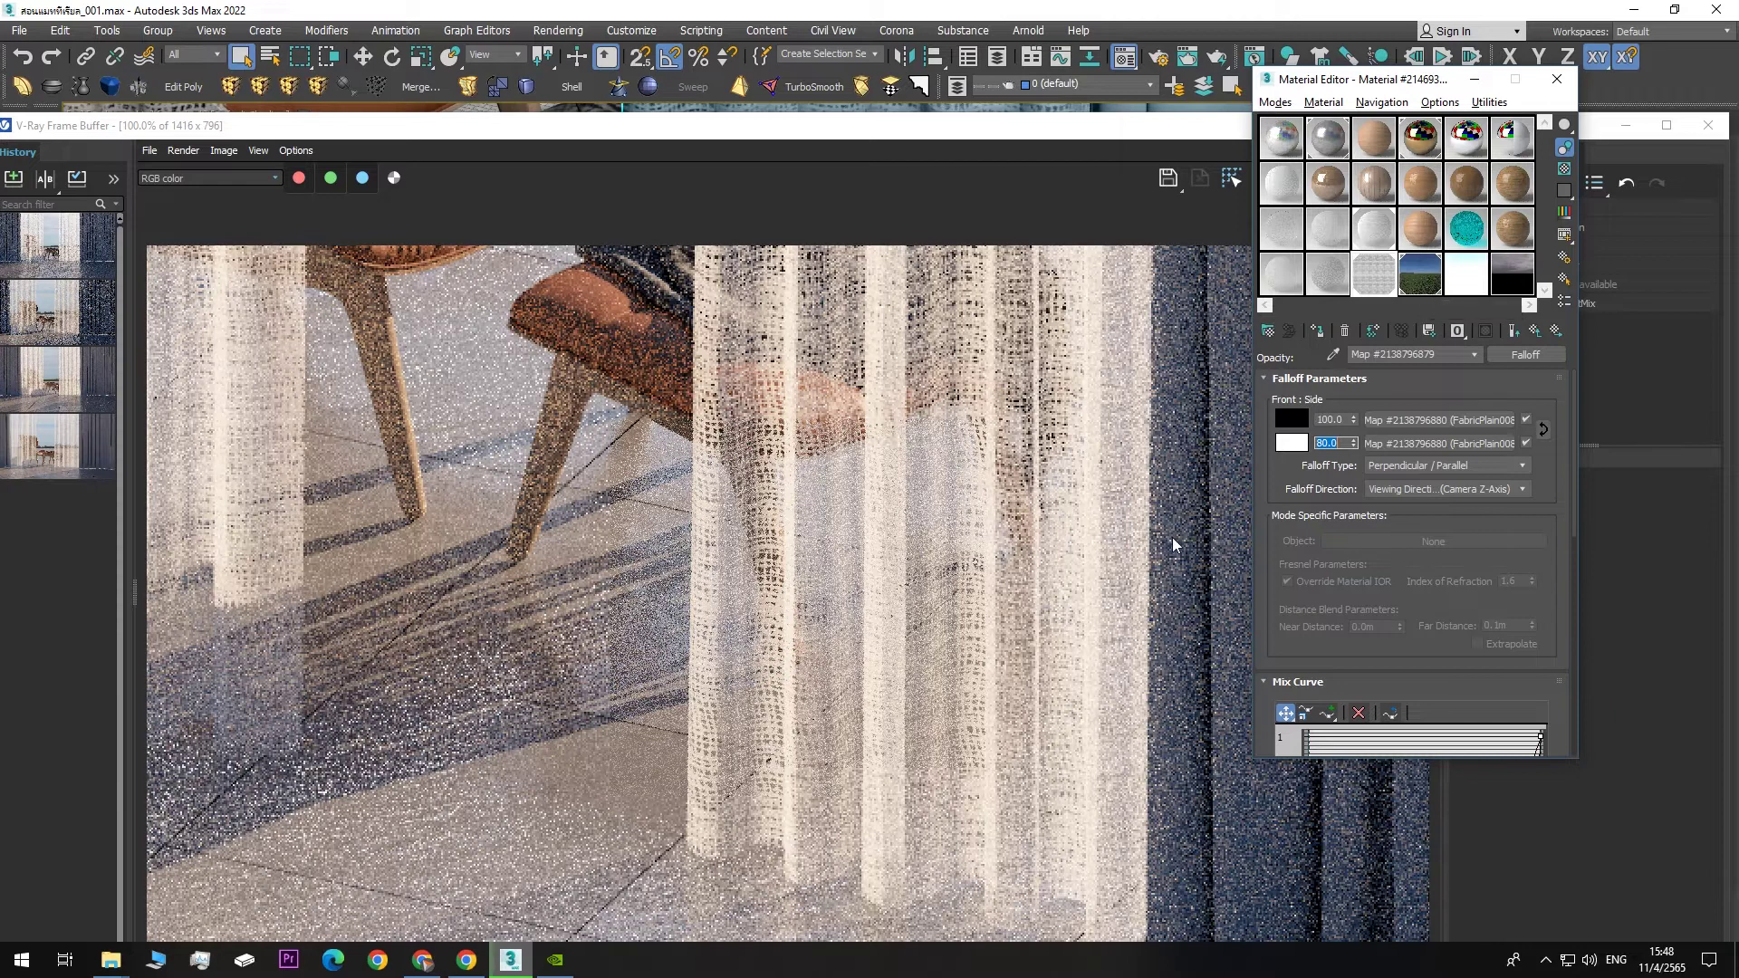
scroll(1172, 536, "up", 1)
scroll(681, 435, "down", 2)
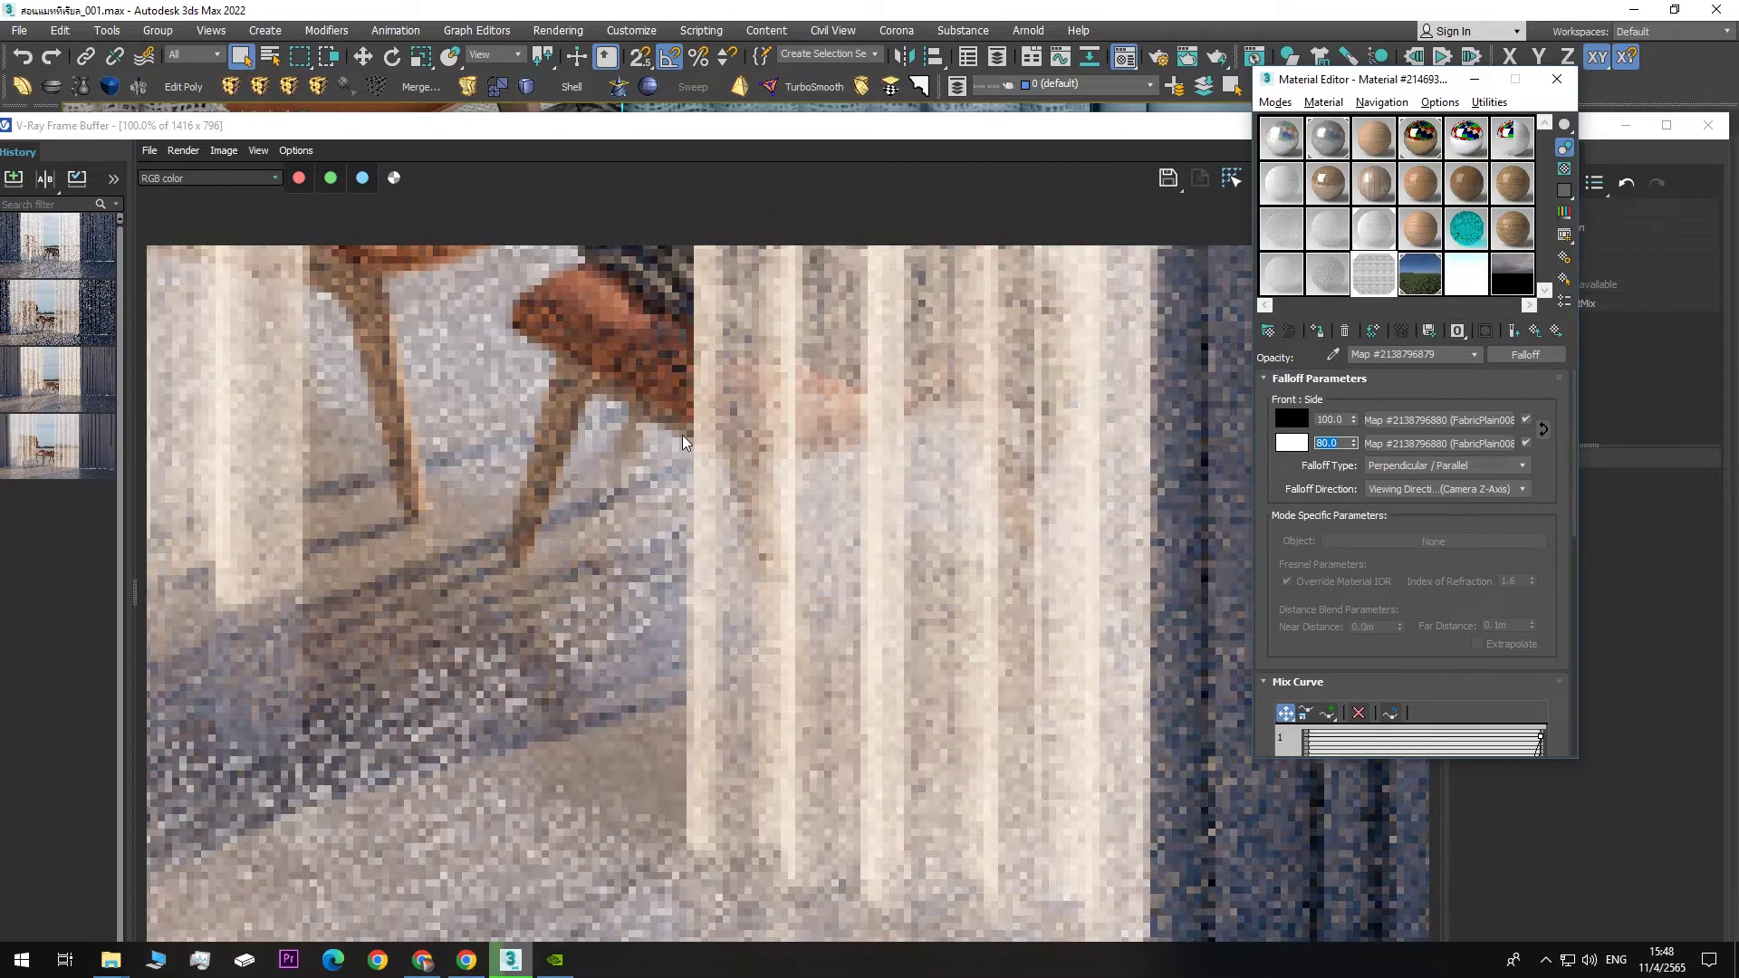
scroll(682, 434, "up", 1)
scroll(698, 659, "up", 1)
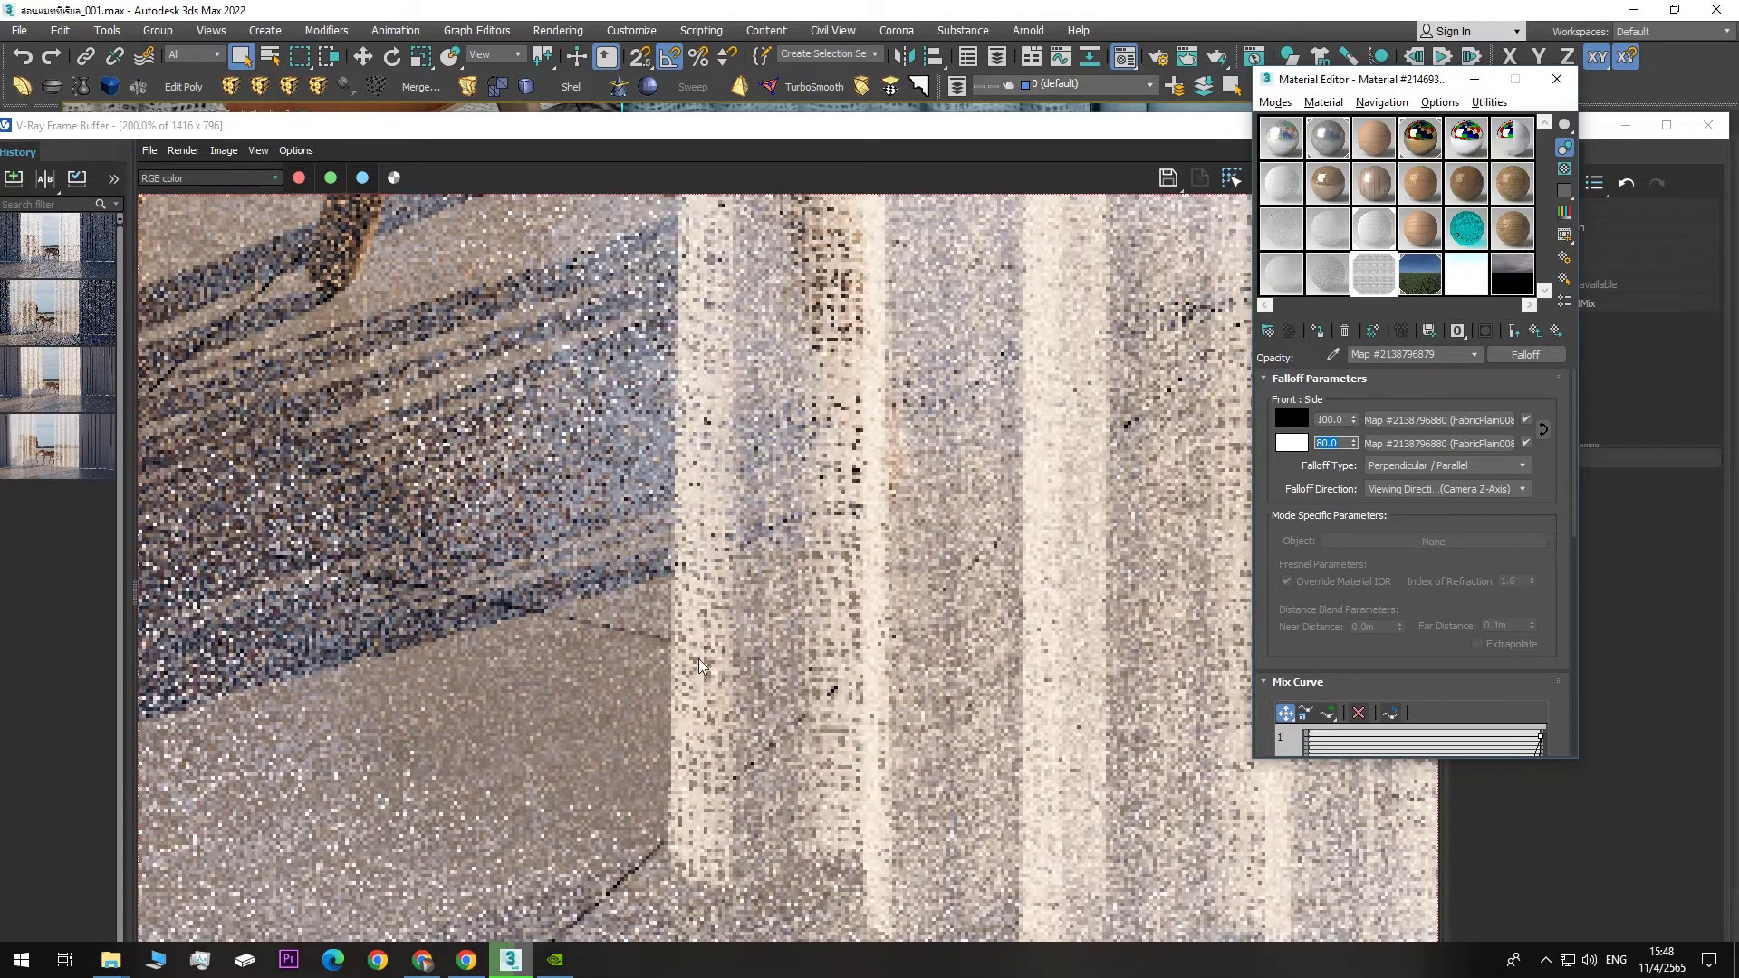
scroll(699, 659, "down", 1)
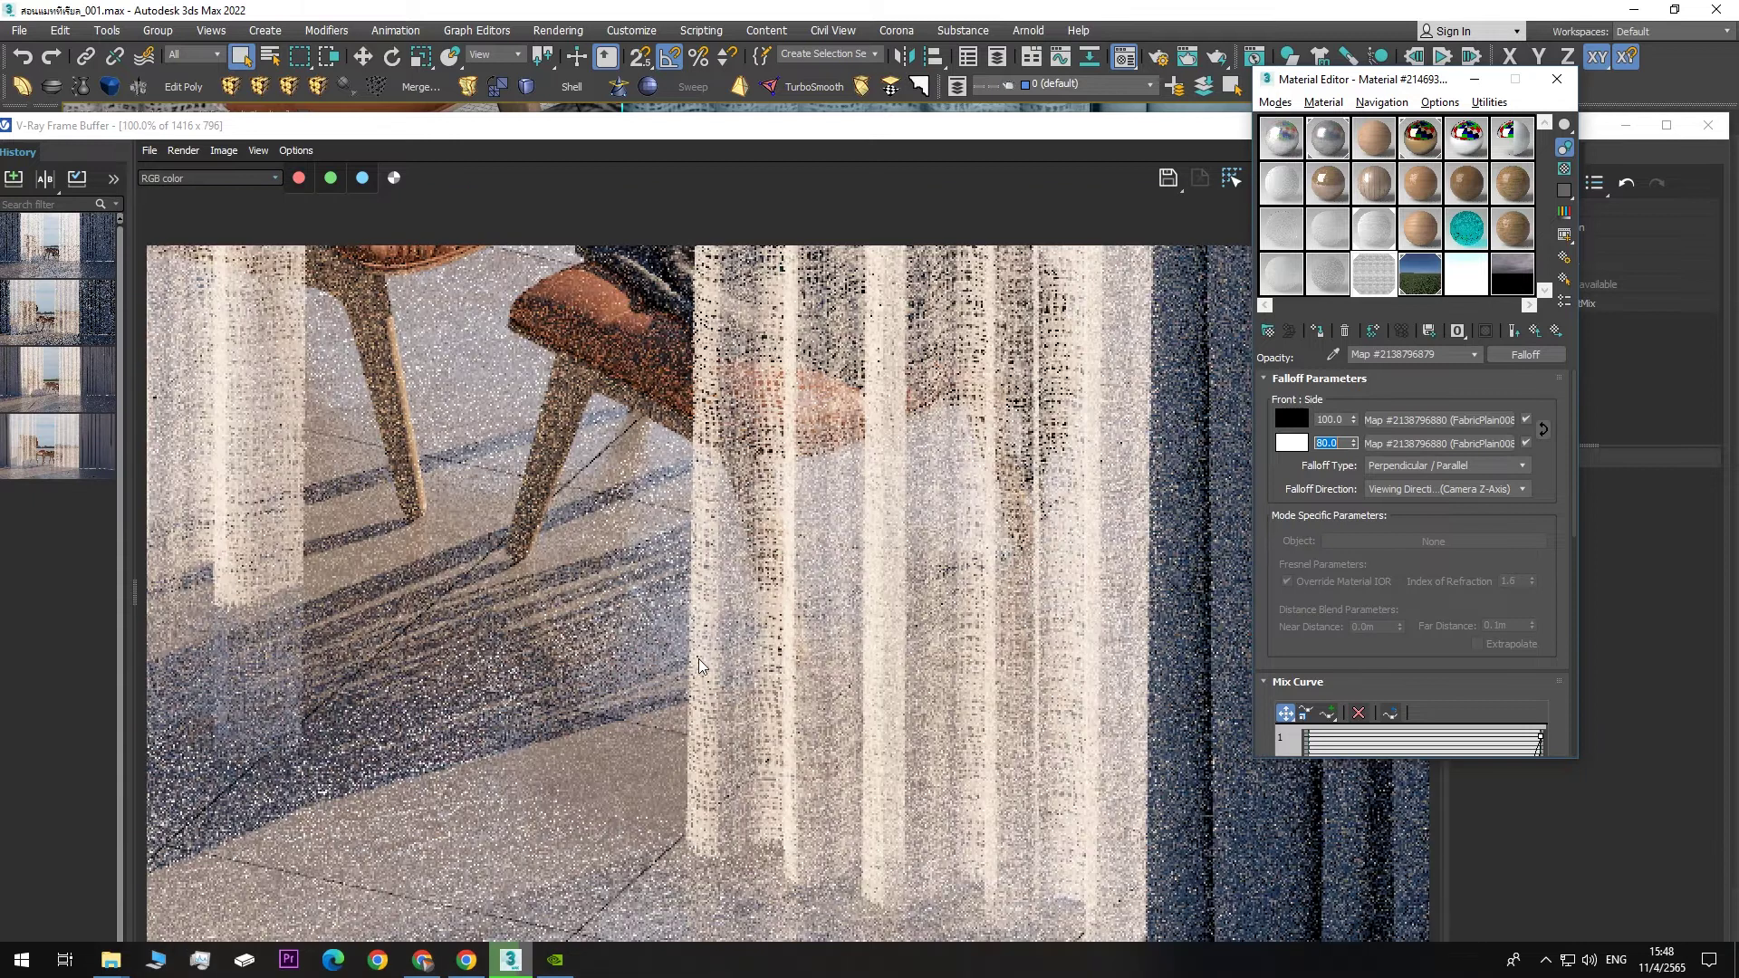
- Set the U and V tiling of the Falloff's front fabric opacity bitmap to 10
left_click(1438, 422)
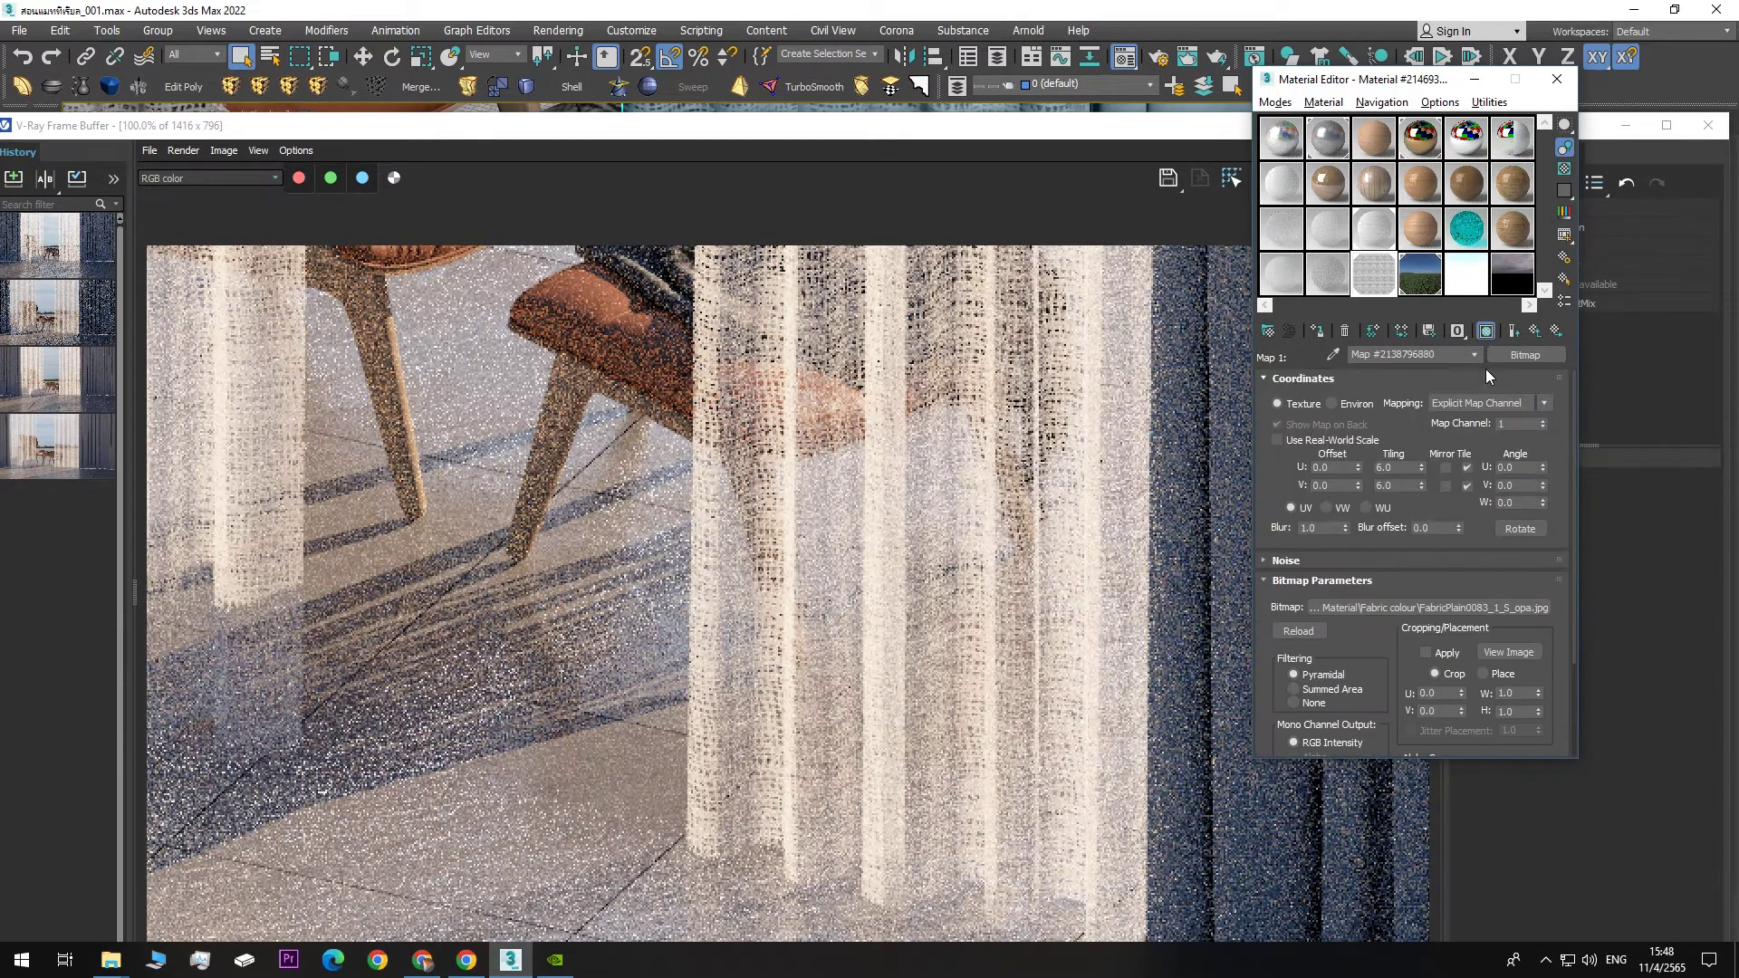
double_click(1395, 467)
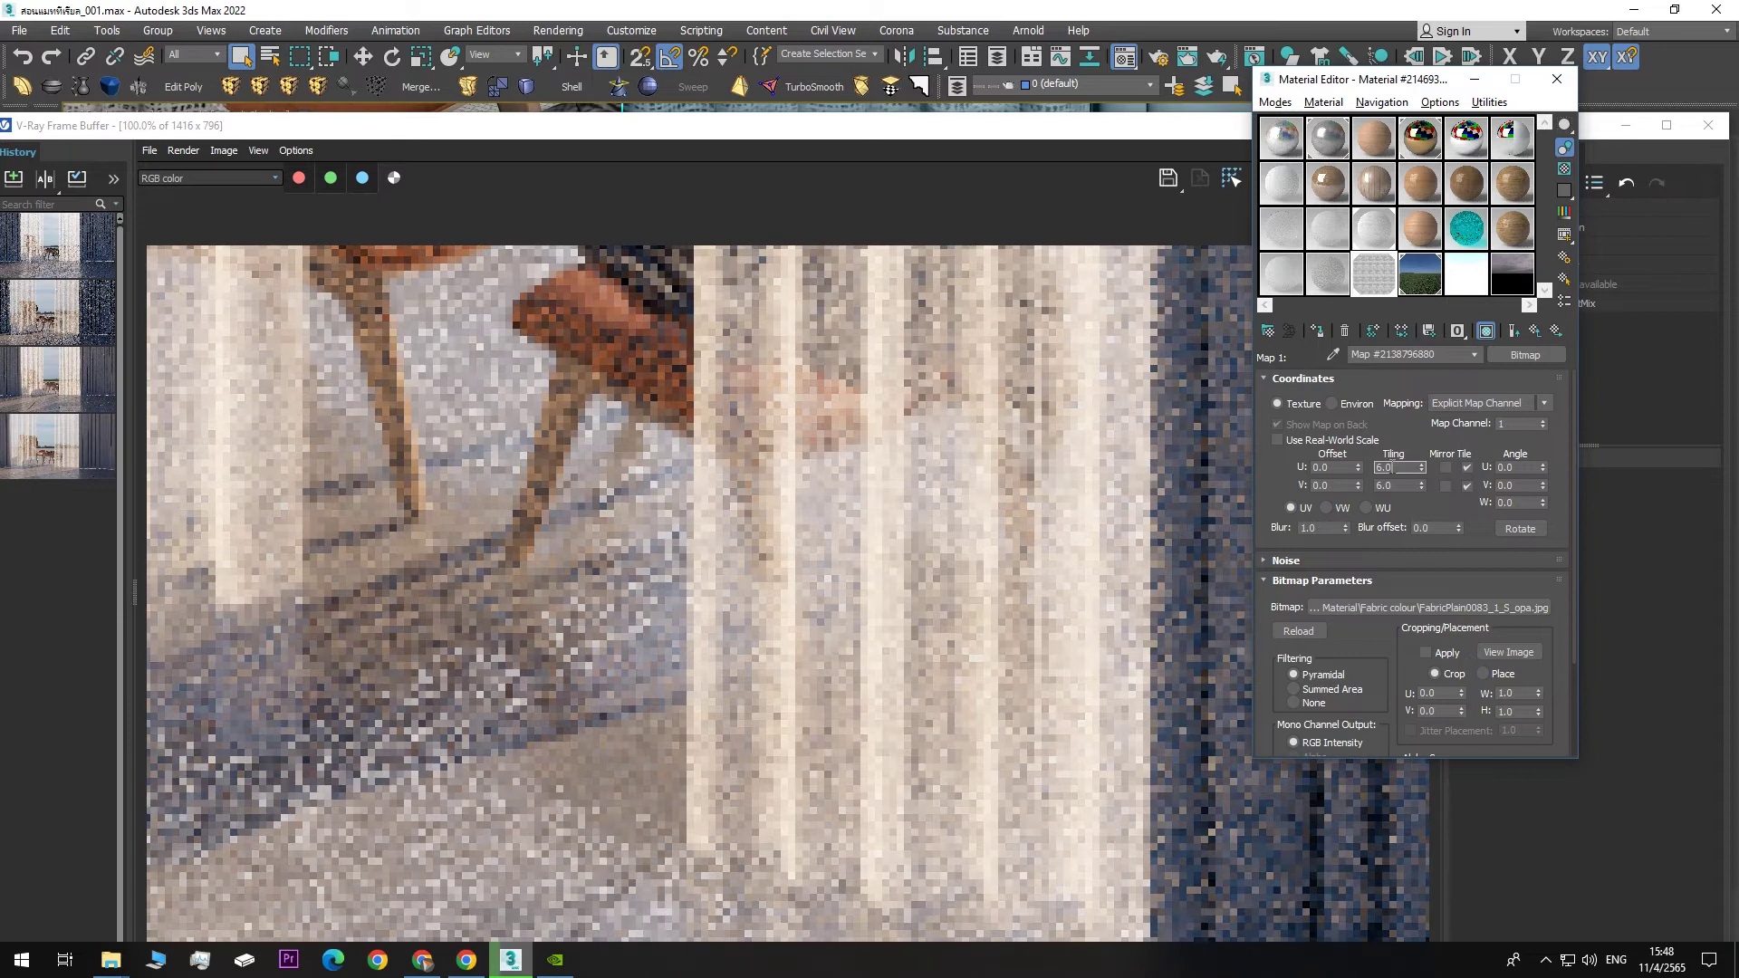
type("10")
key("Tab")
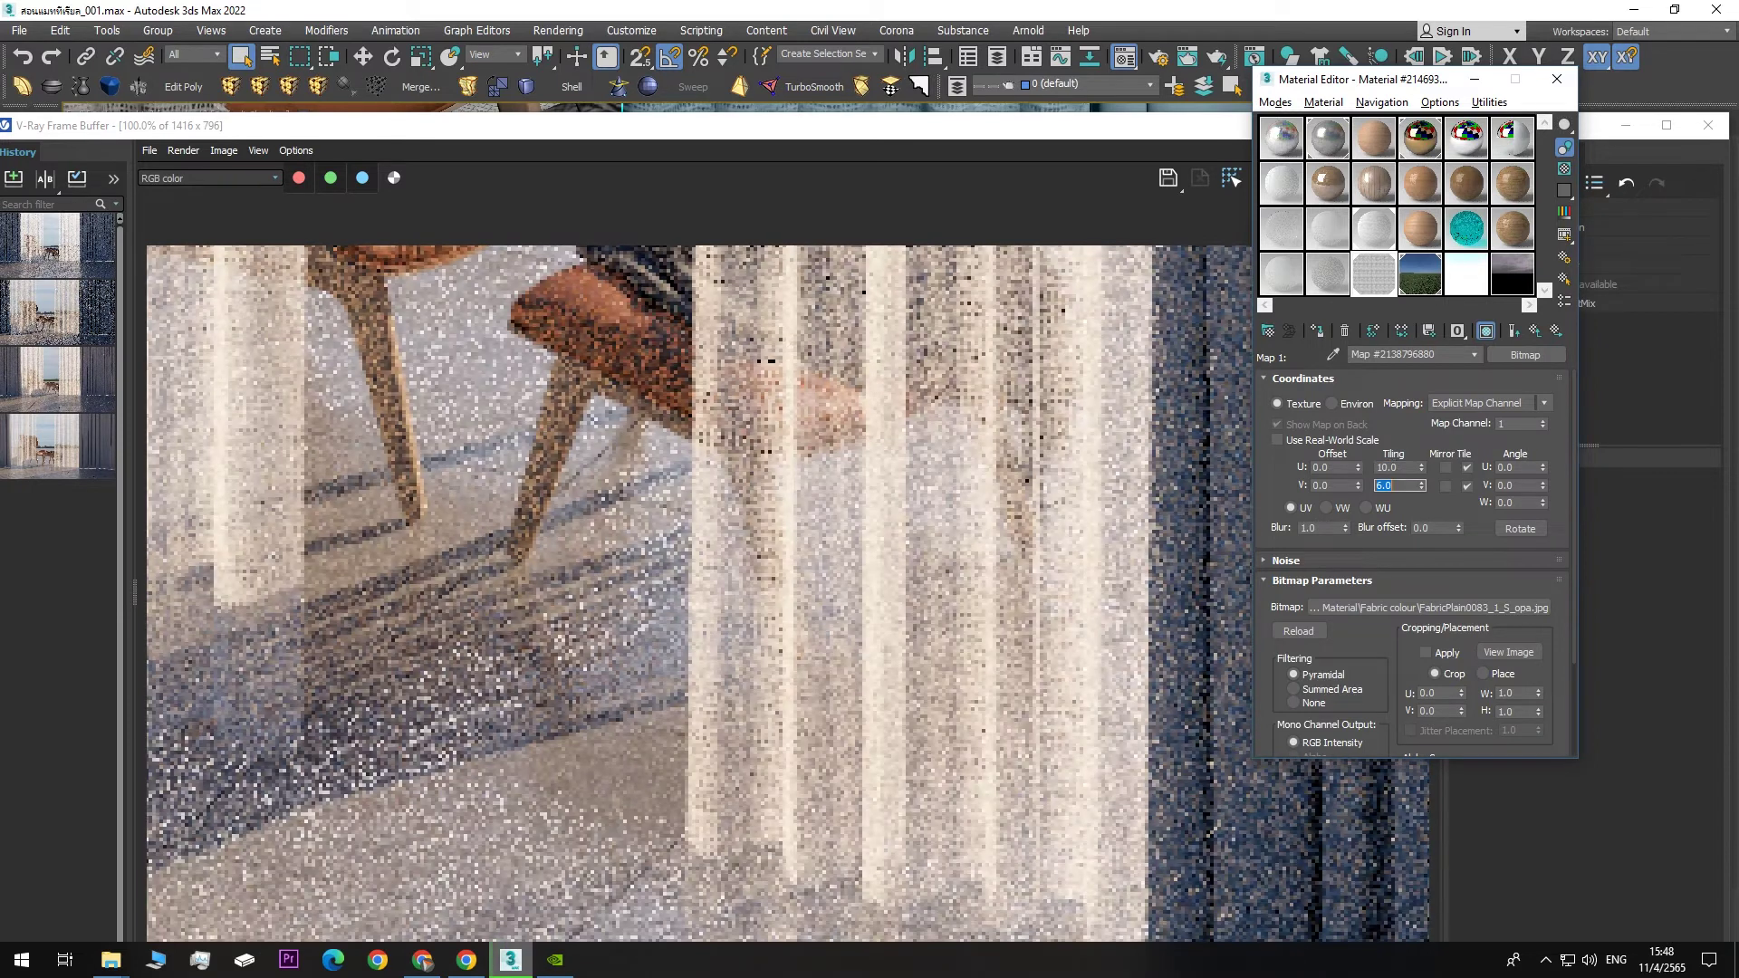
type("10")
key("Return")
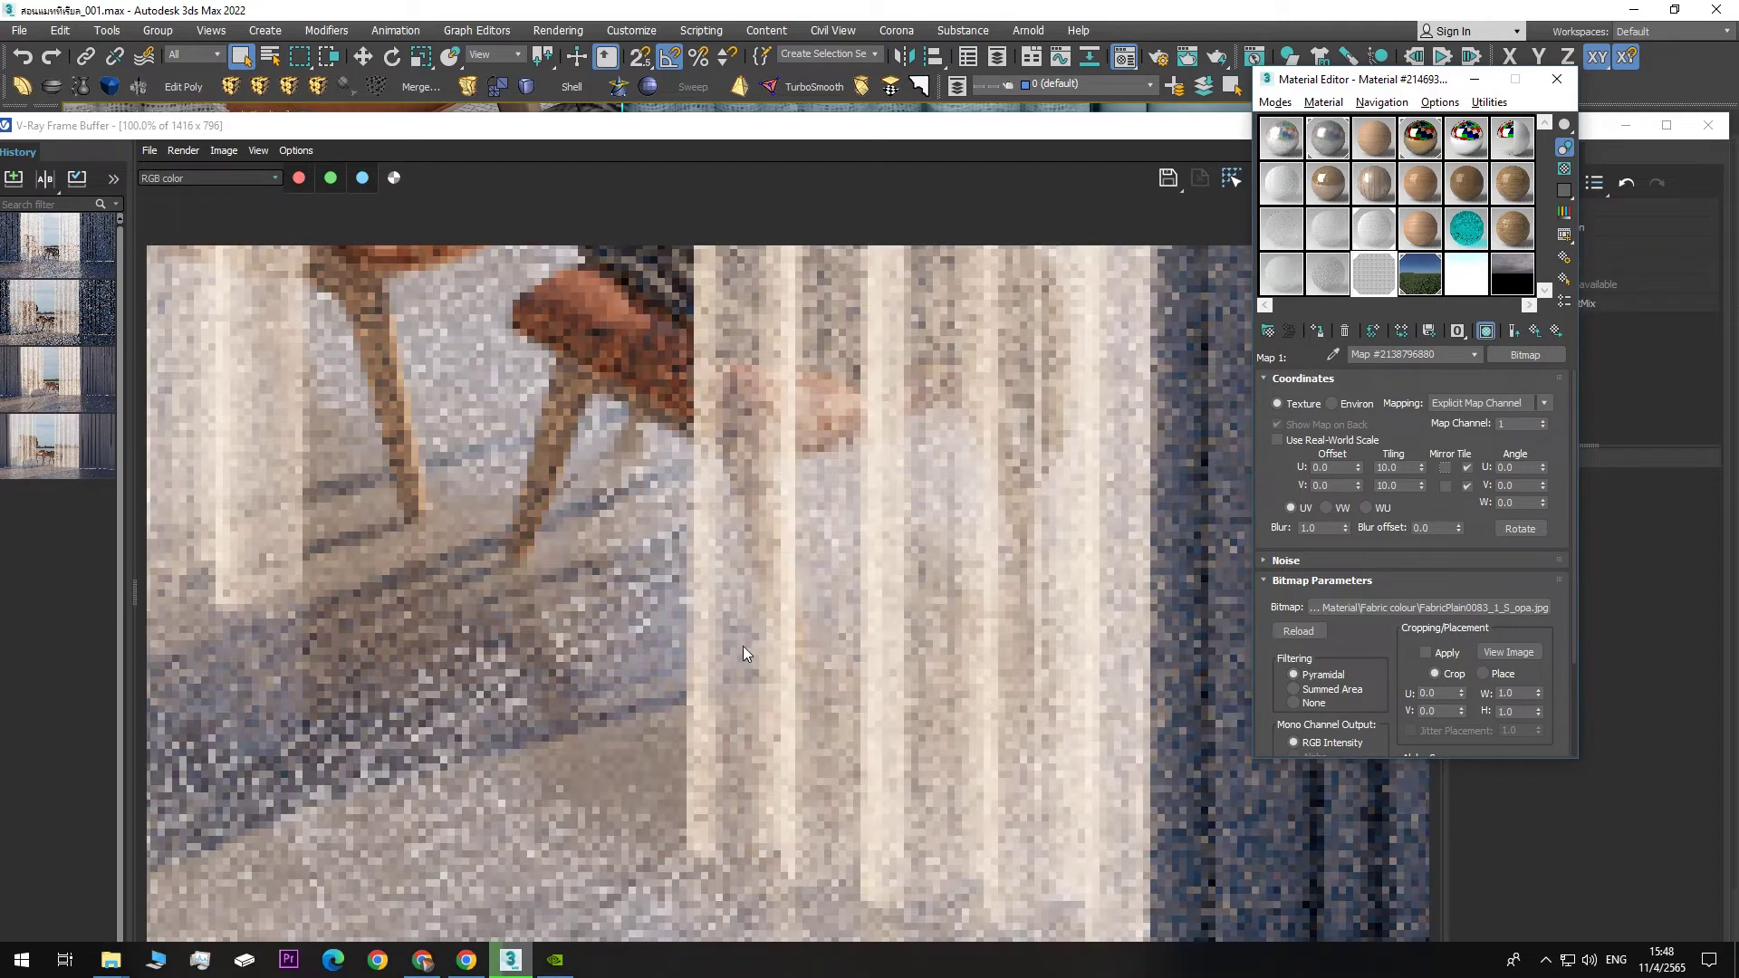
- Examine the re-rendered sheer curtain's finer weave at several zoom levels, repositioning the frame buffer for a clear view
left_click_drag(721, 114, 690, 96)
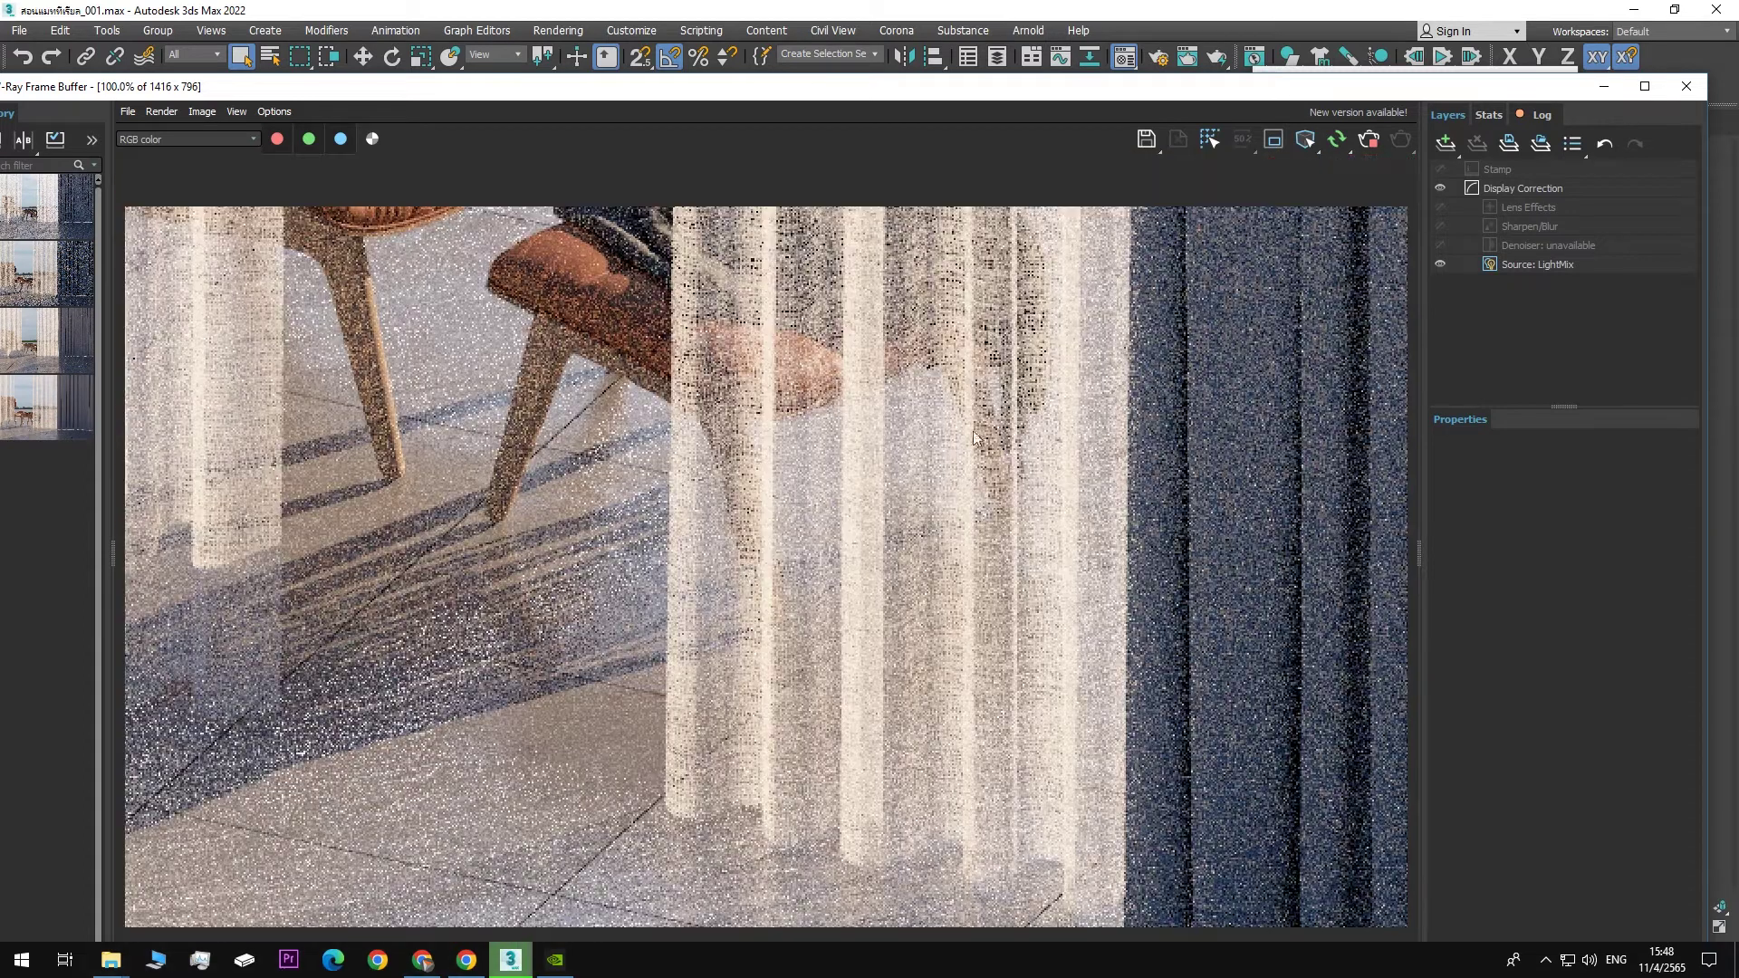
left_click_drag(1313, 90, 1294, 184)
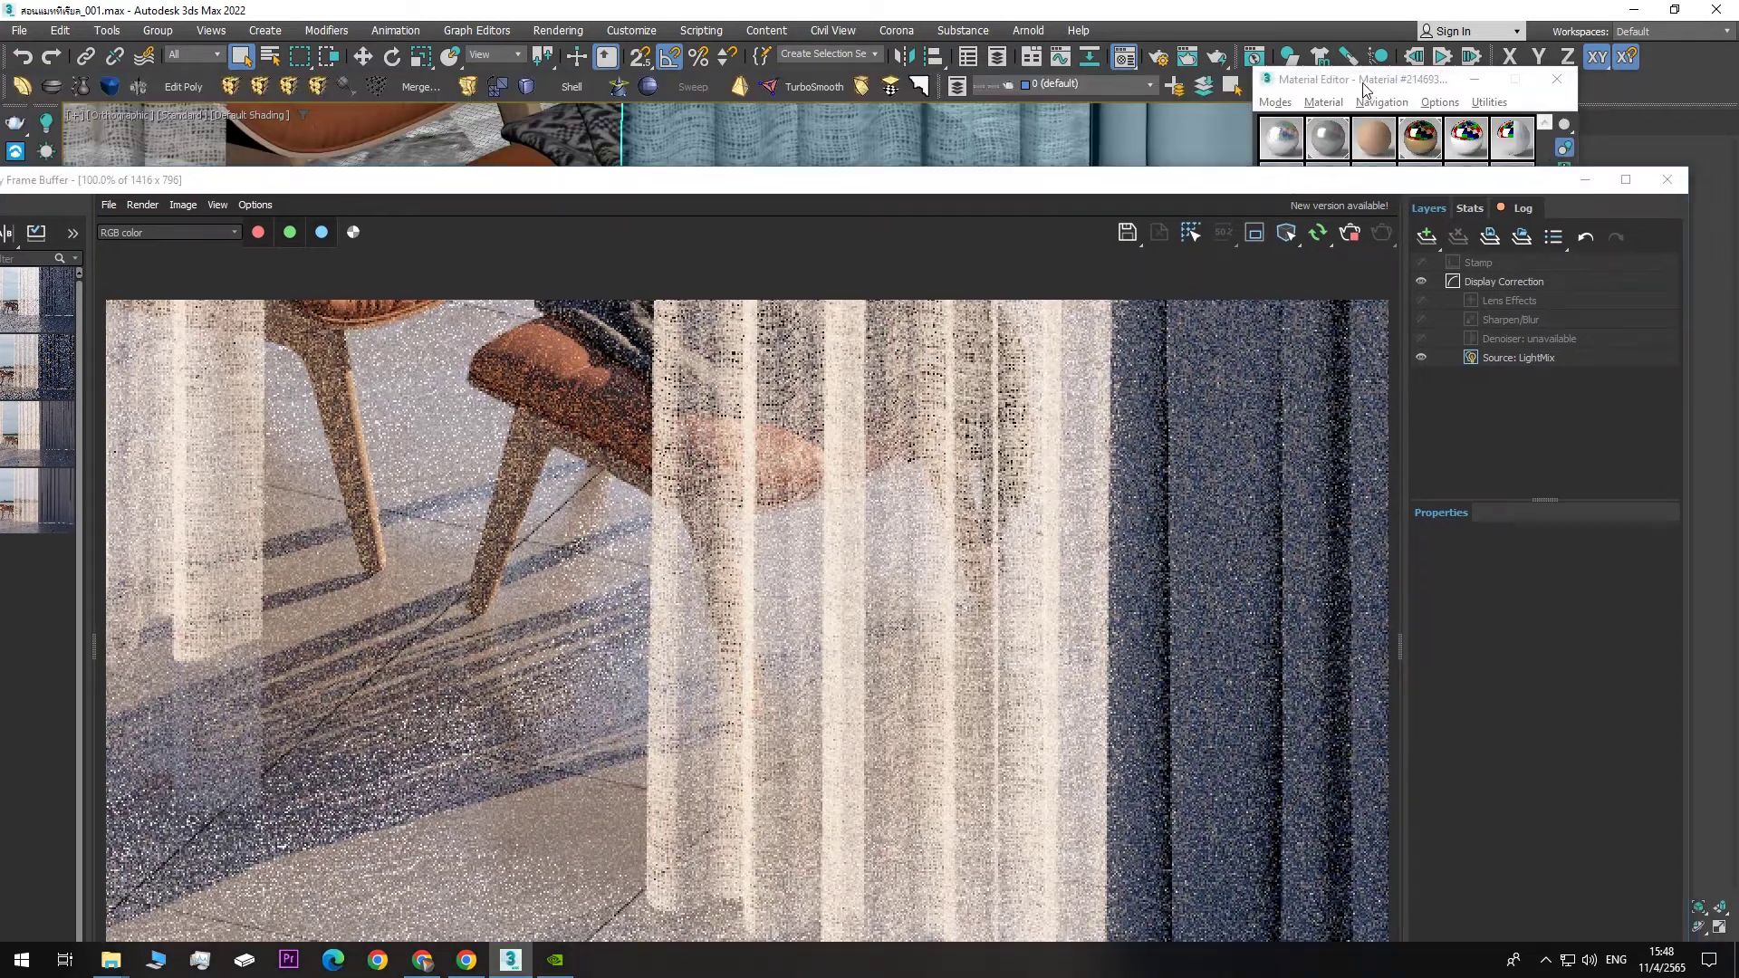
scroll(845, 421, "down", 1)
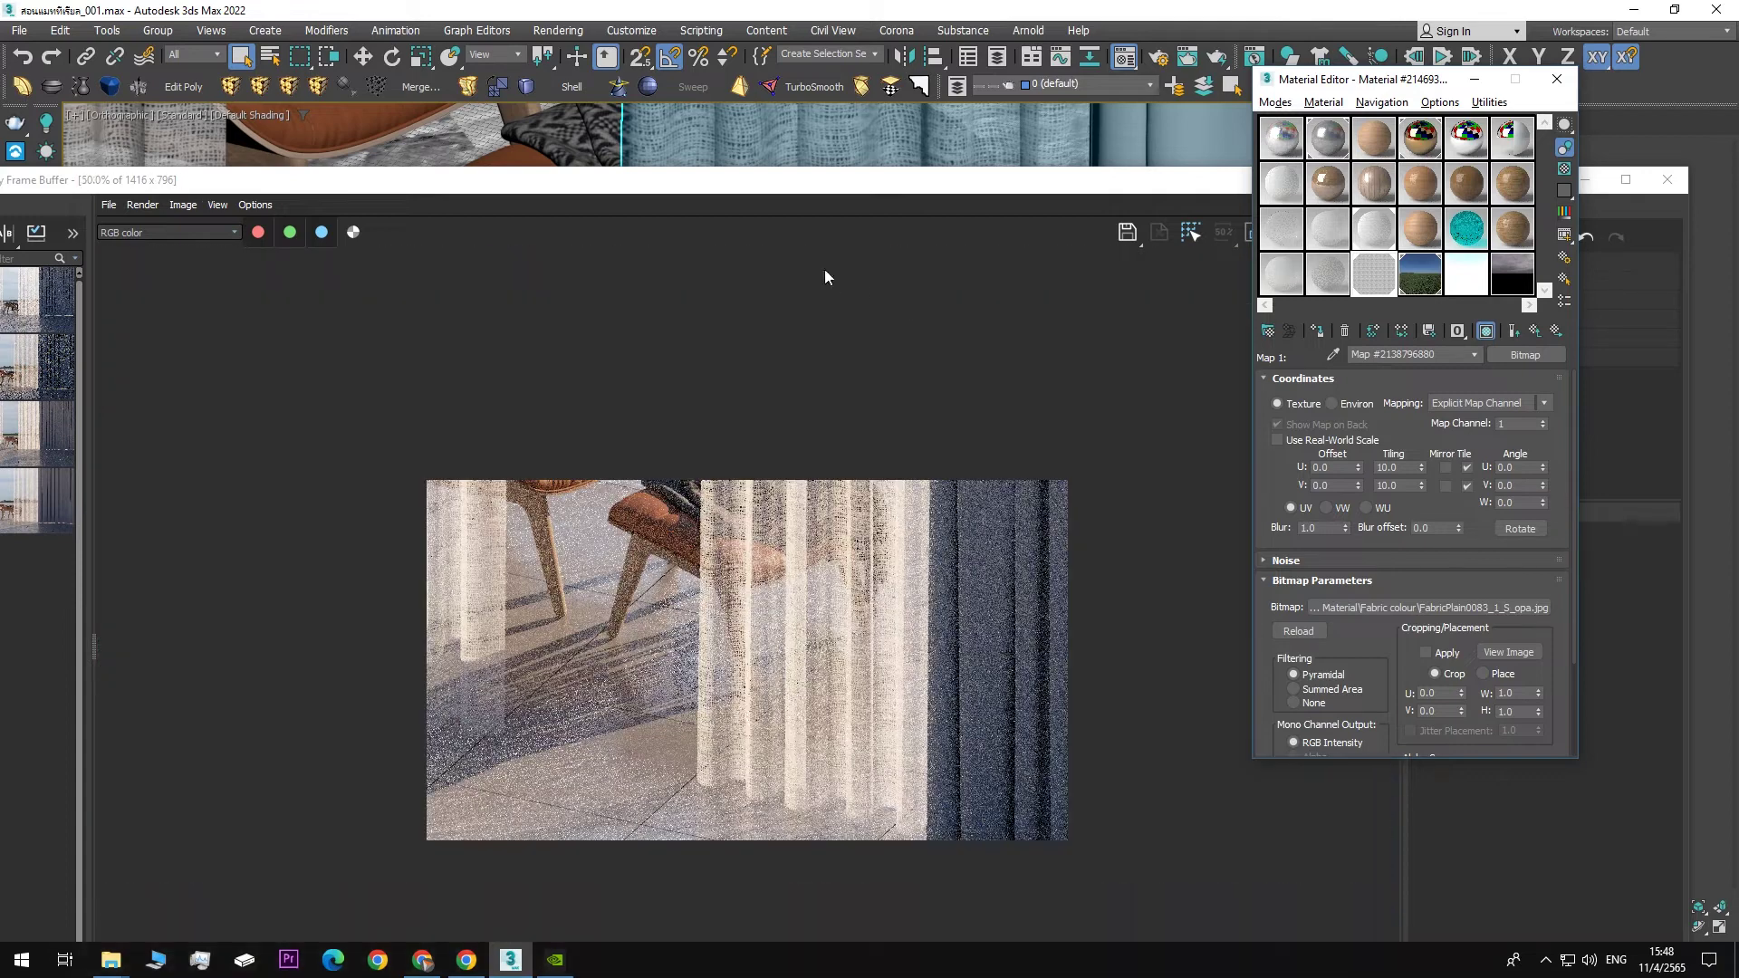
double_click(819, 180)
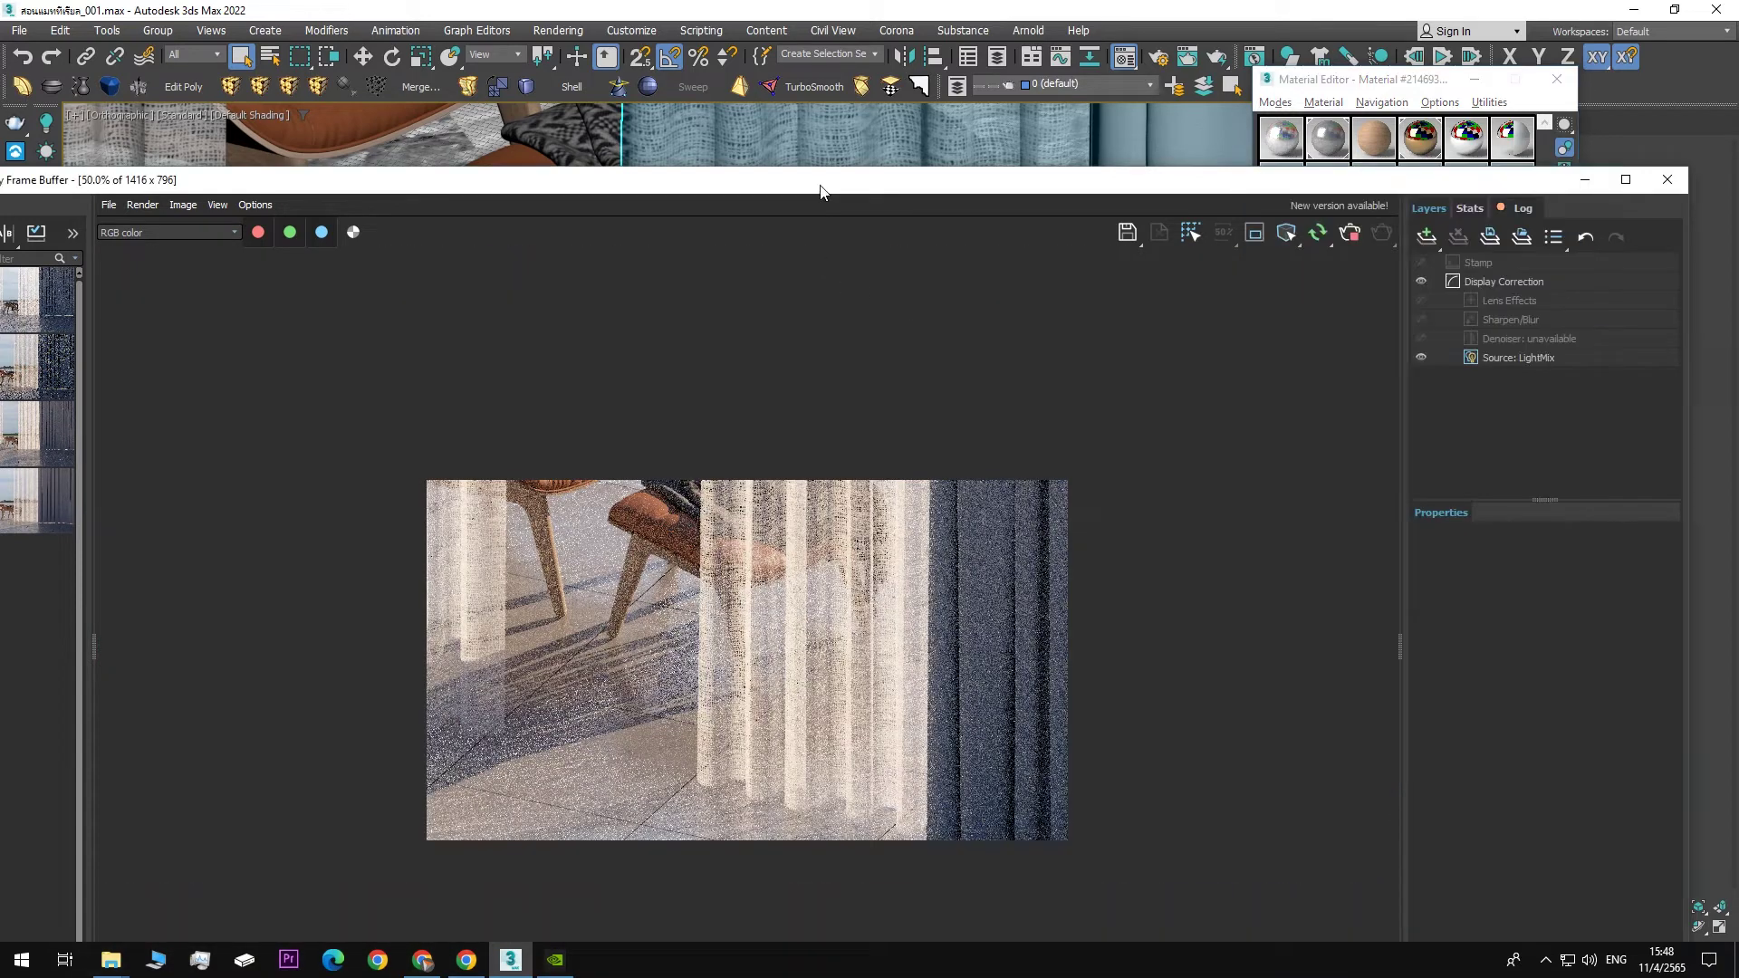
scroll(595, 473, "up", 1)
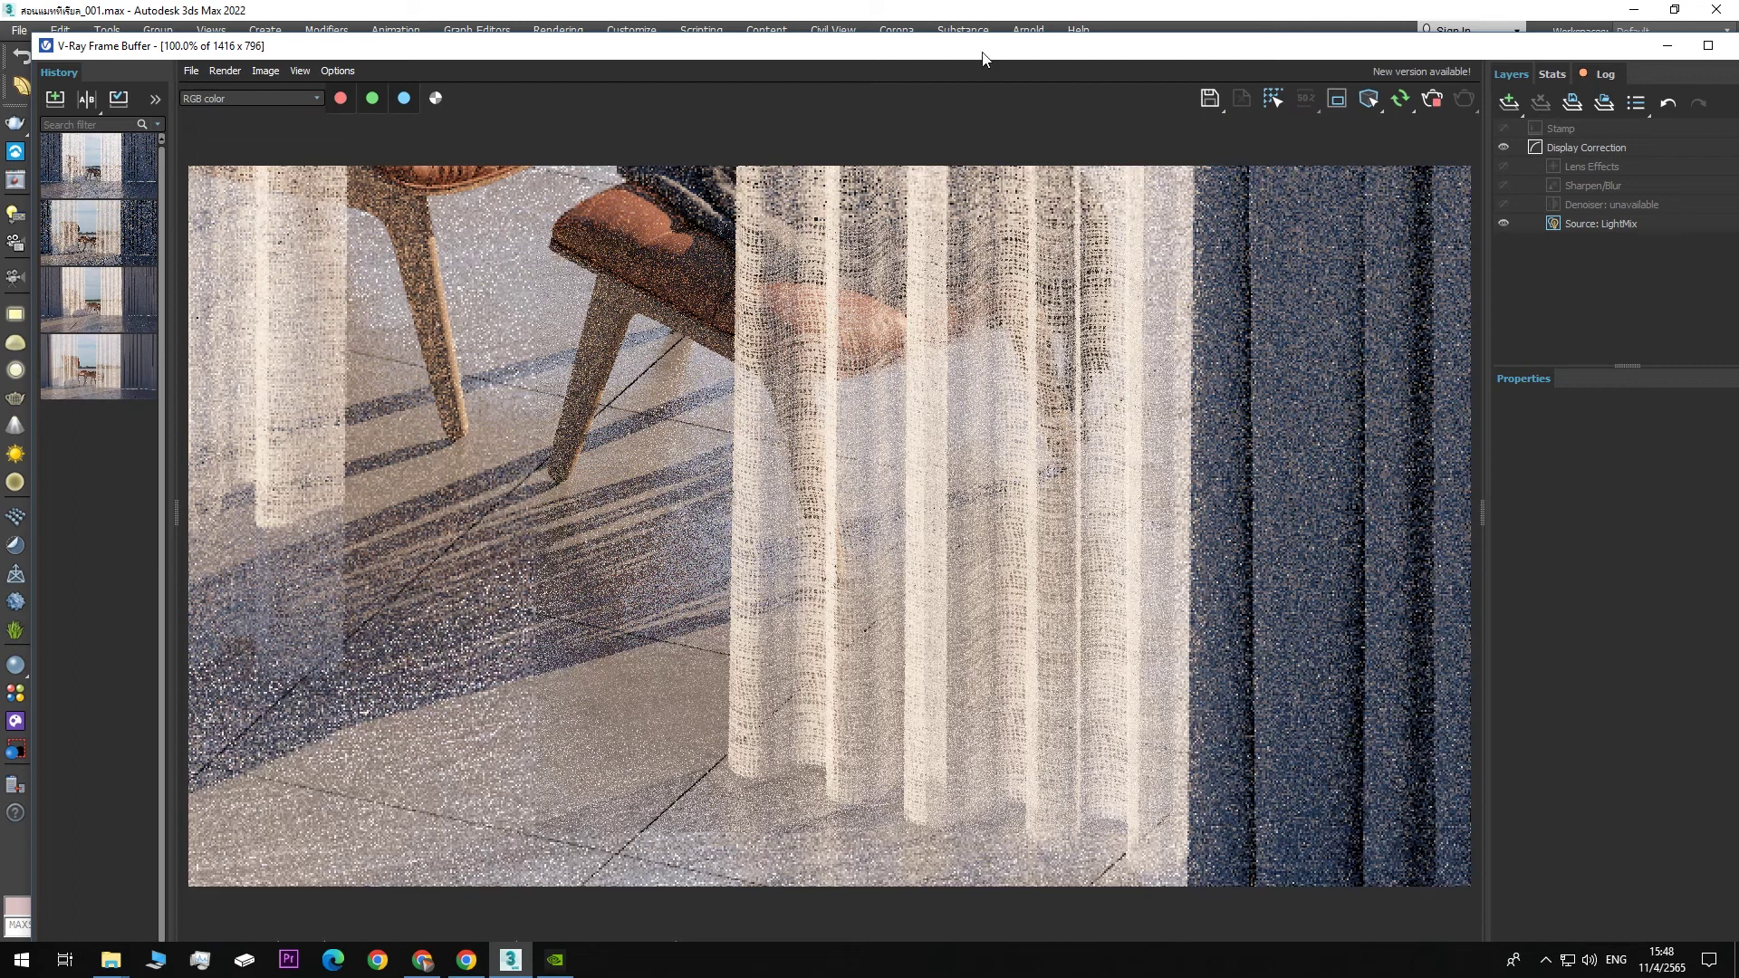
left_click_drag(982, 59, 1040, 77)
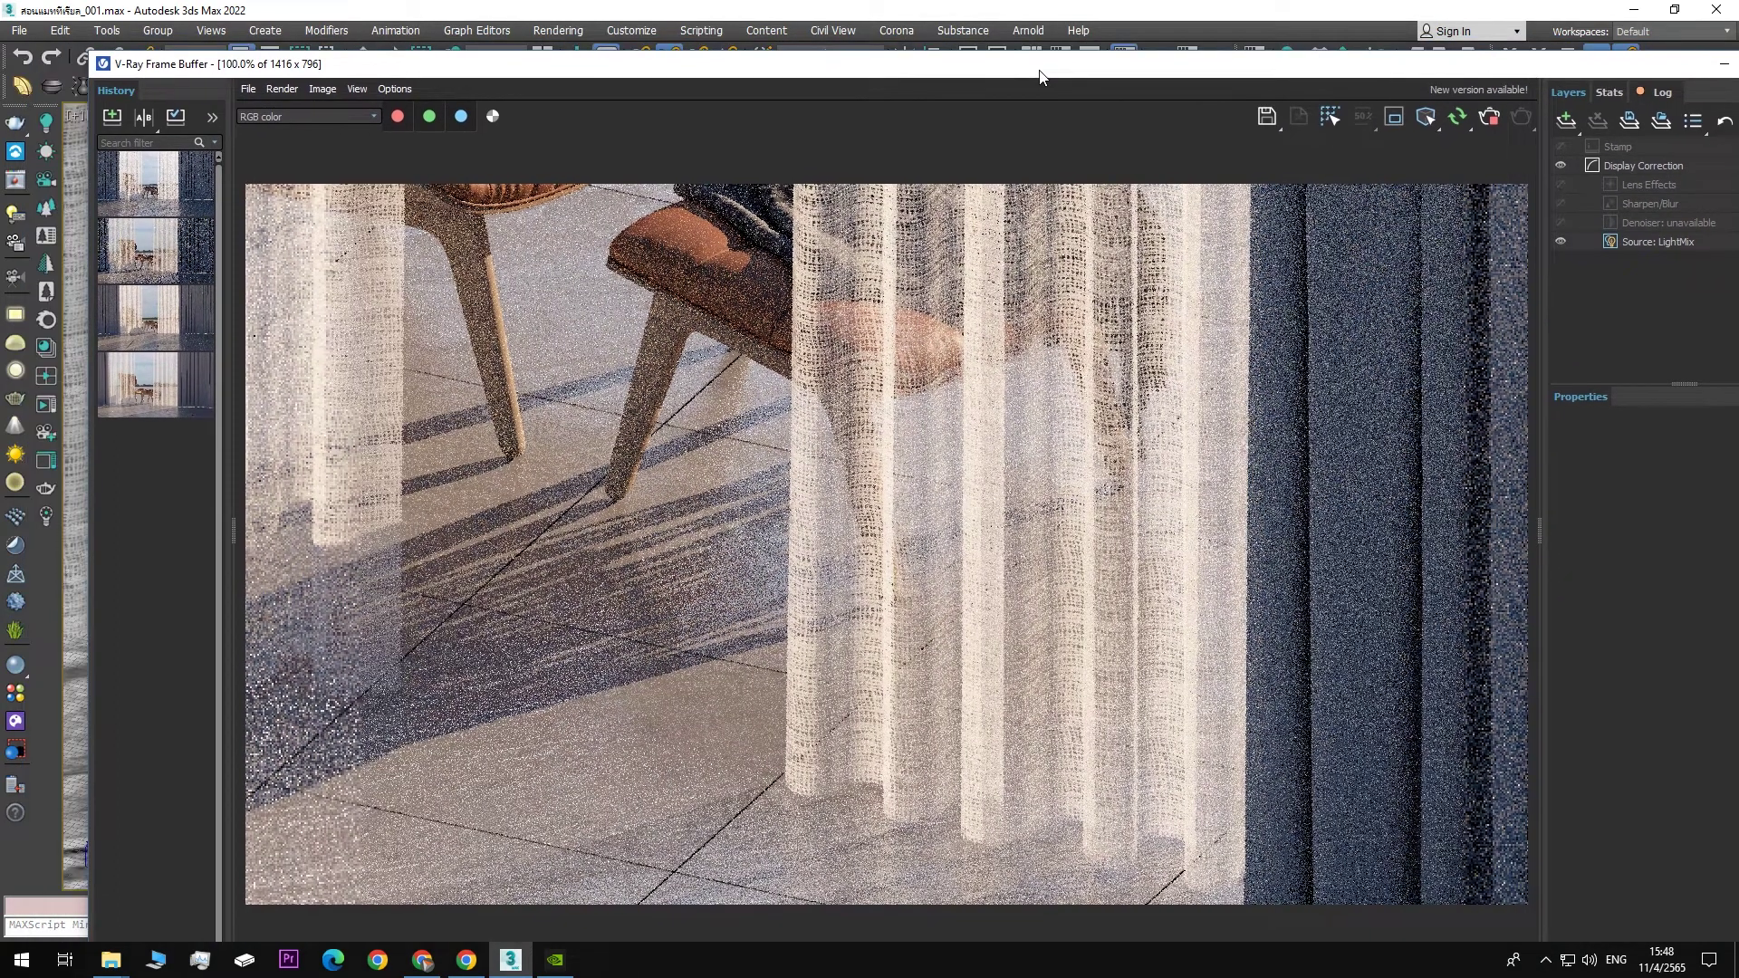
scroll(954, 842, "up", 1)
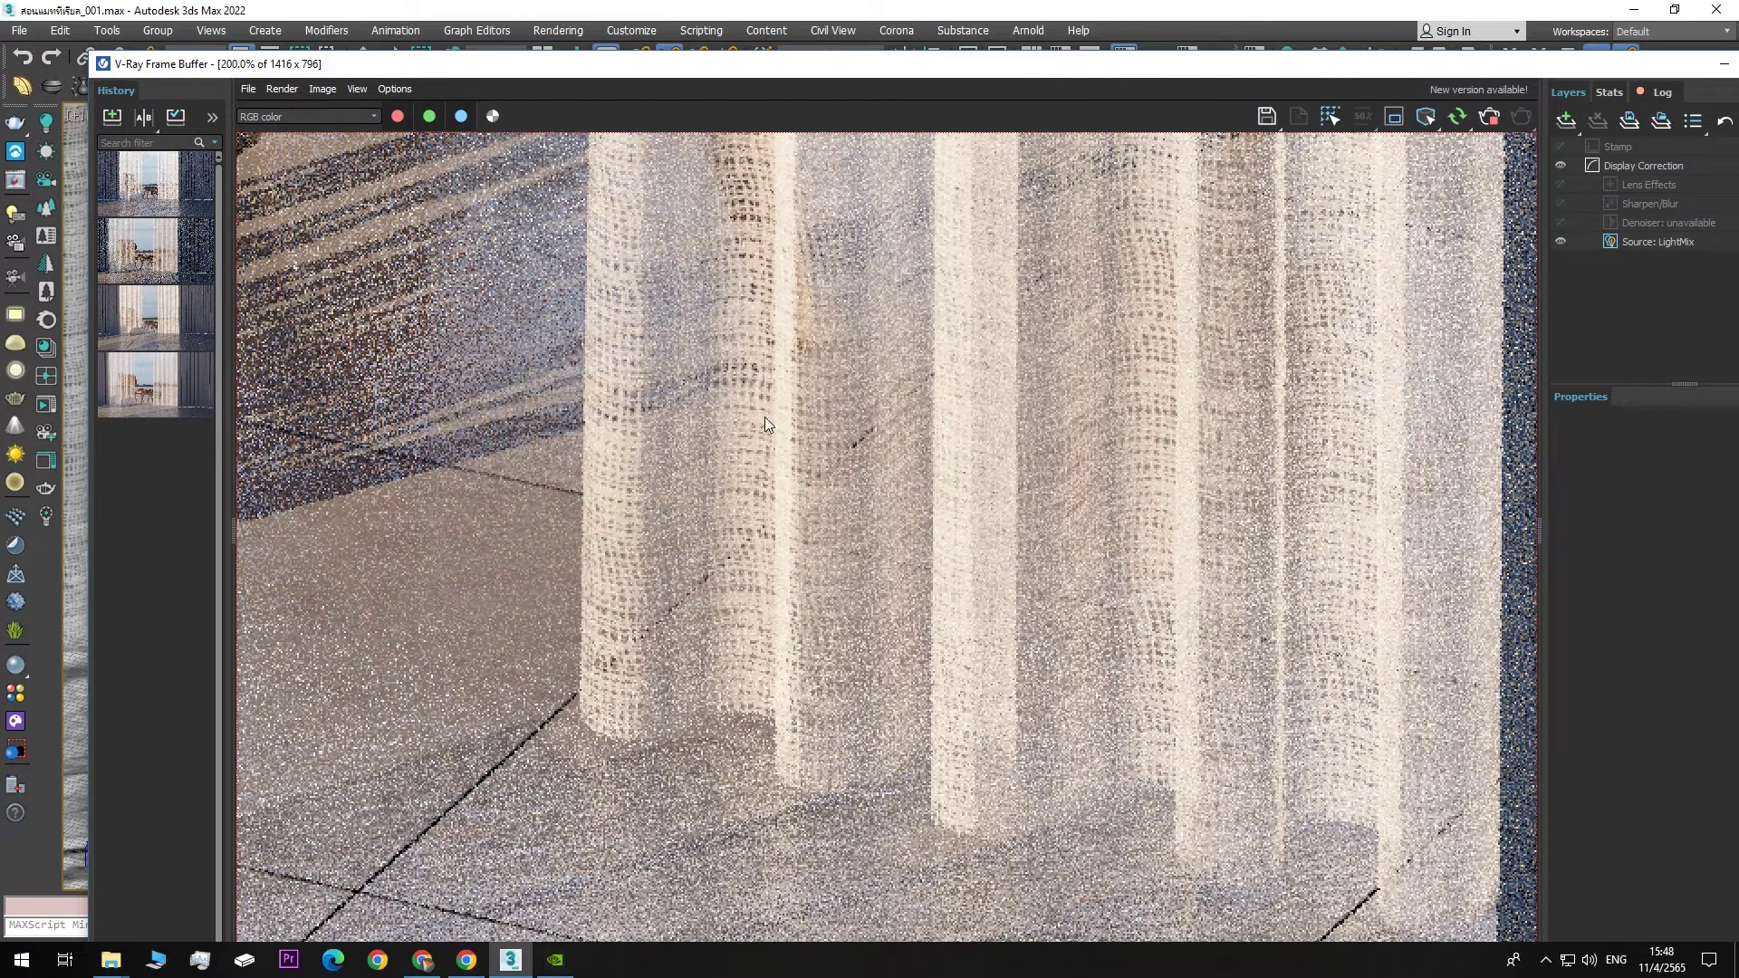
scroll(738, 419, "down", 1)
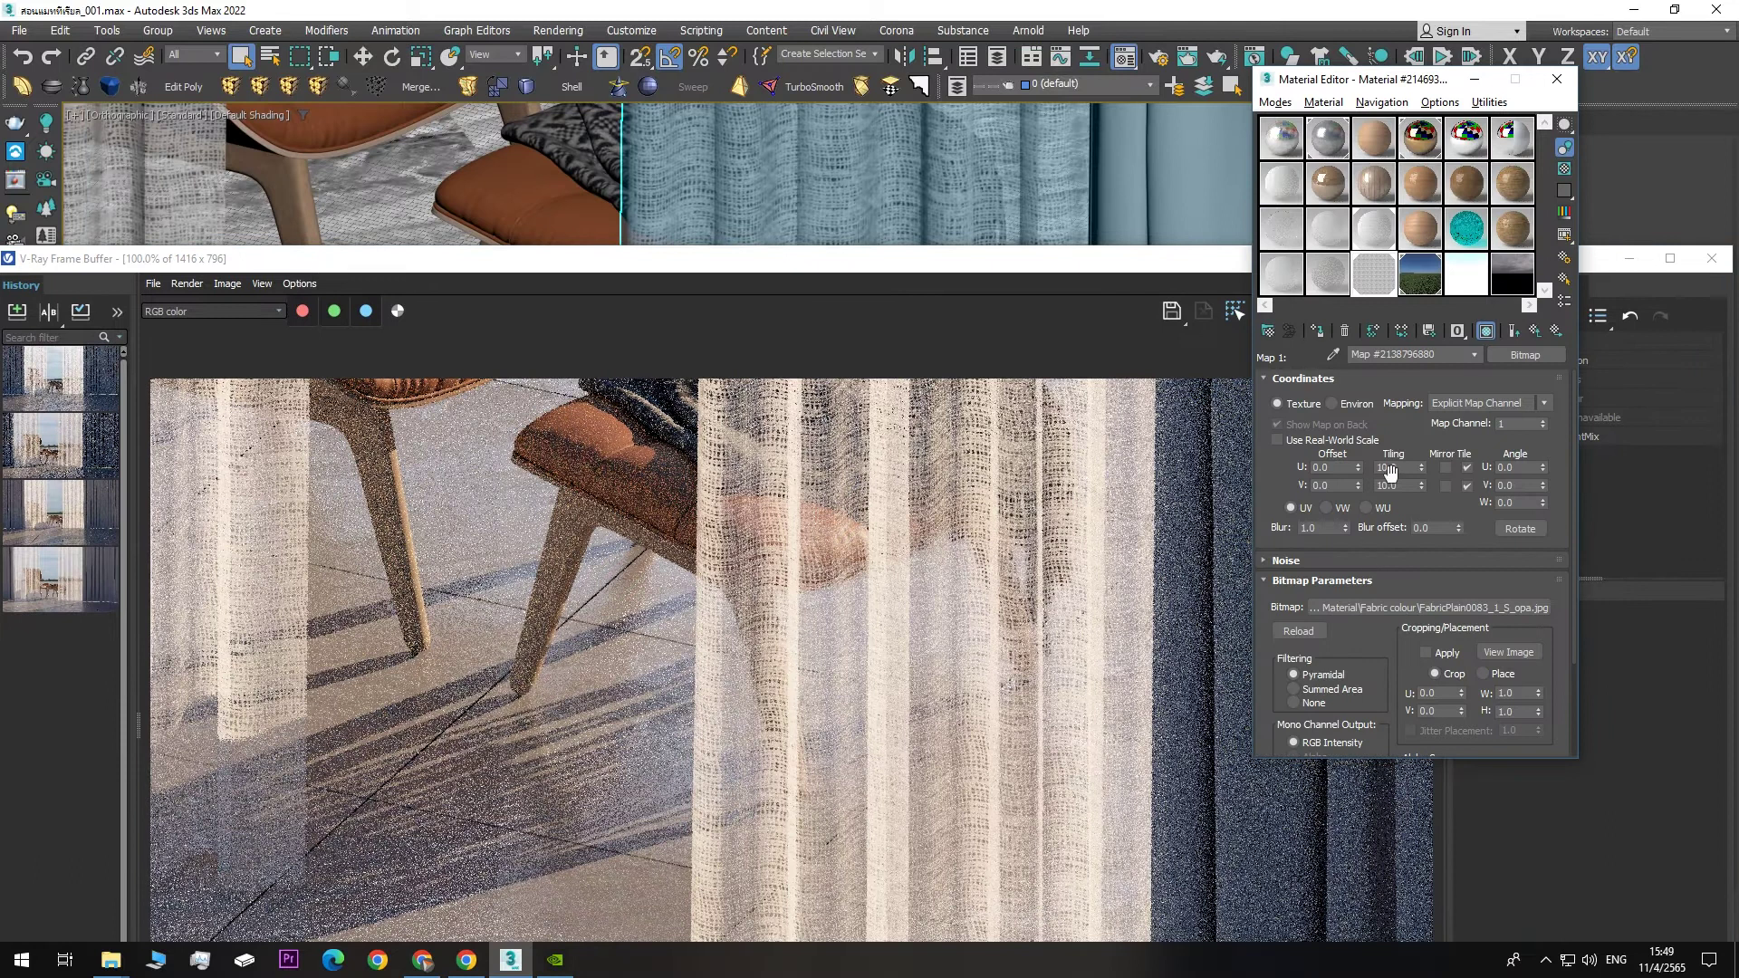
- Set the fabric opacity bitmap's U and V tiling to 20
double_click(1392, 468)
type("20")
key("Tab")
type("20")
key("Return")
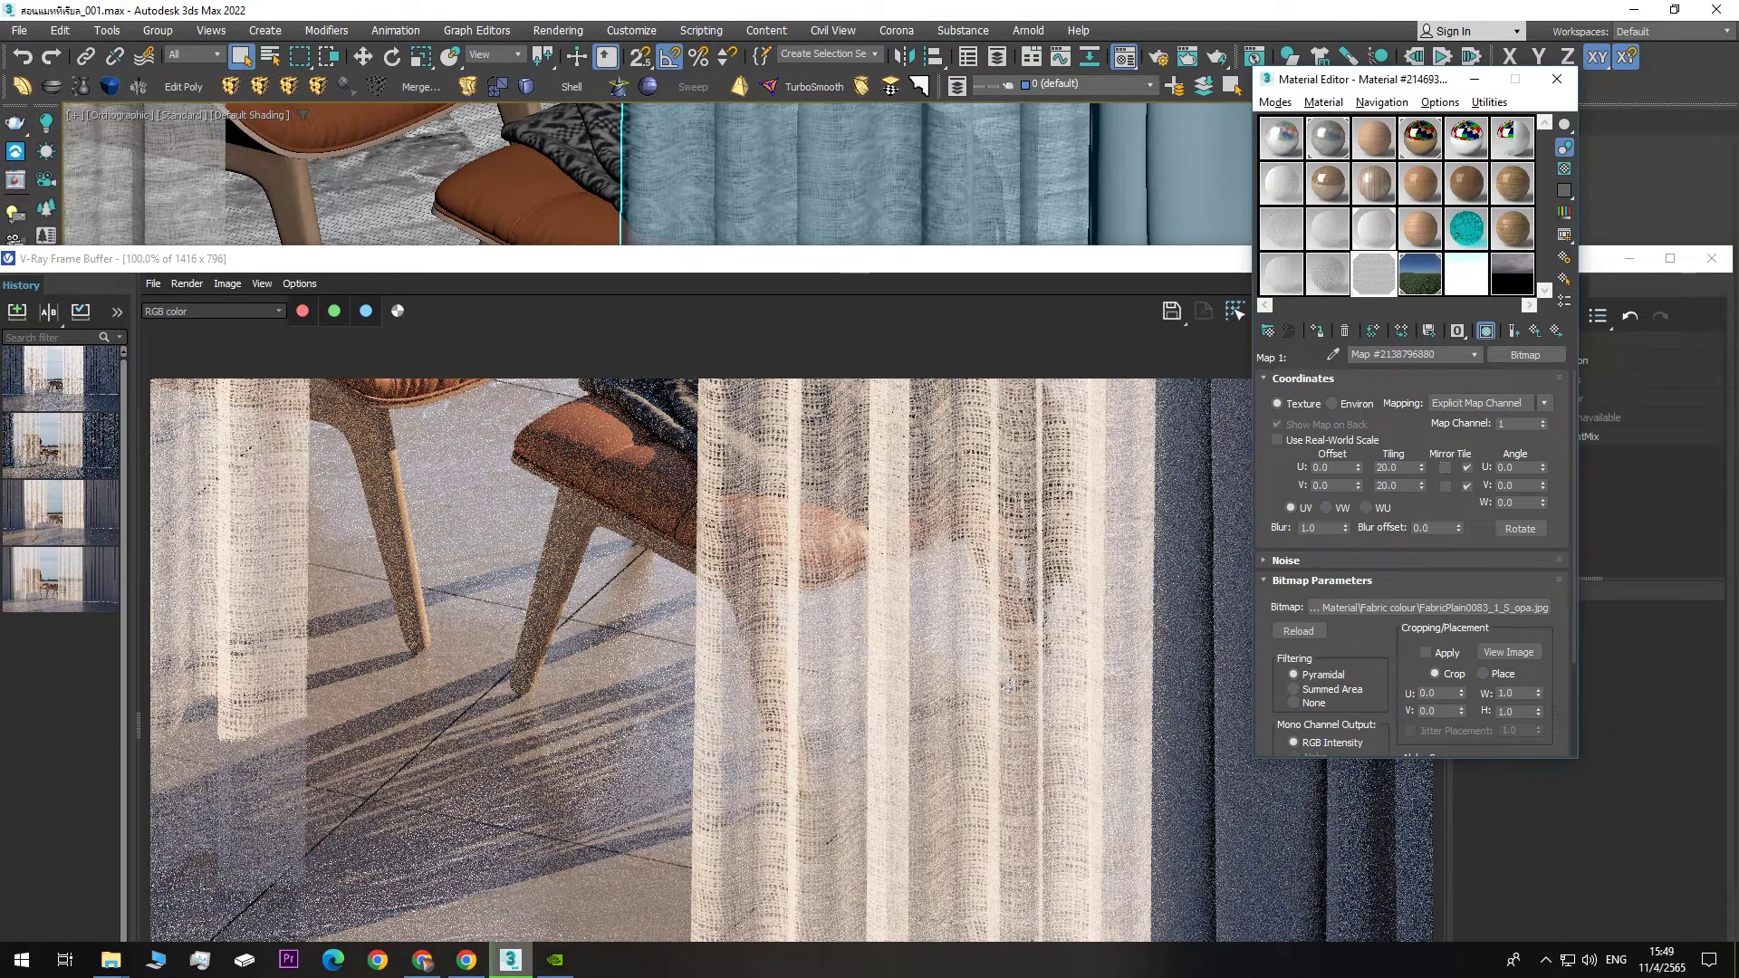
- Inspect the re-rendered curtain folds close up and in full, then uncover the Material Editor again
left_click_drag(547, 260, 689, 103)
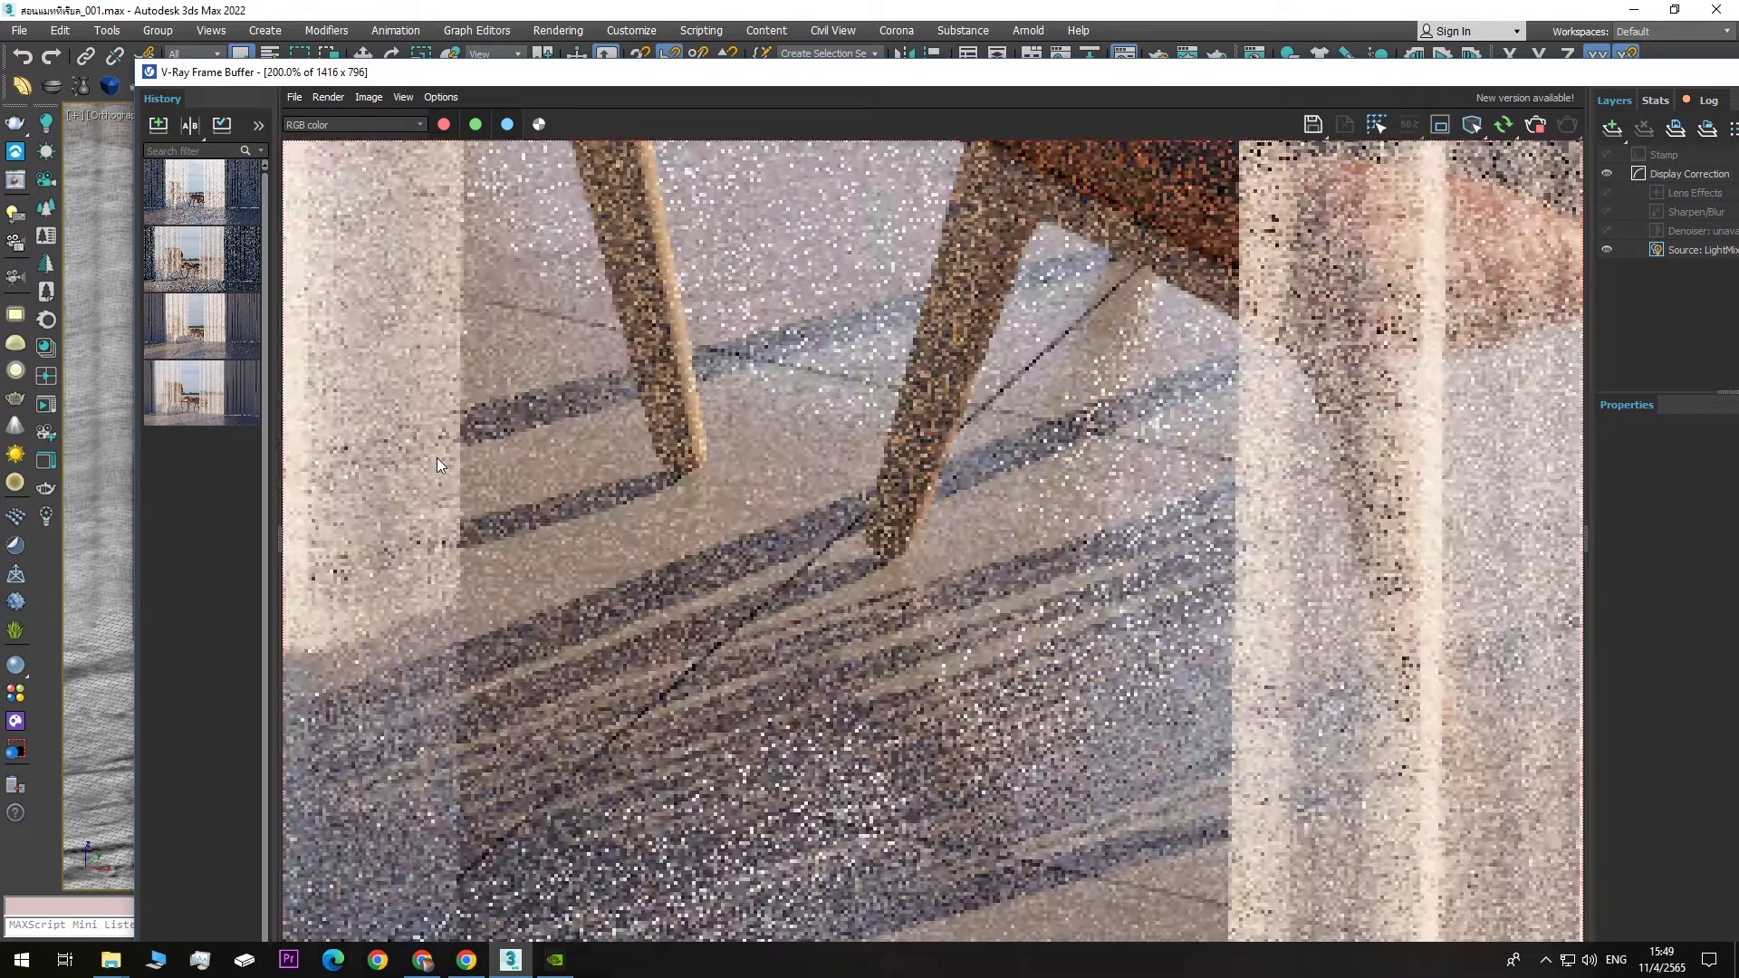
scroll(1054, 707, "up", 1)
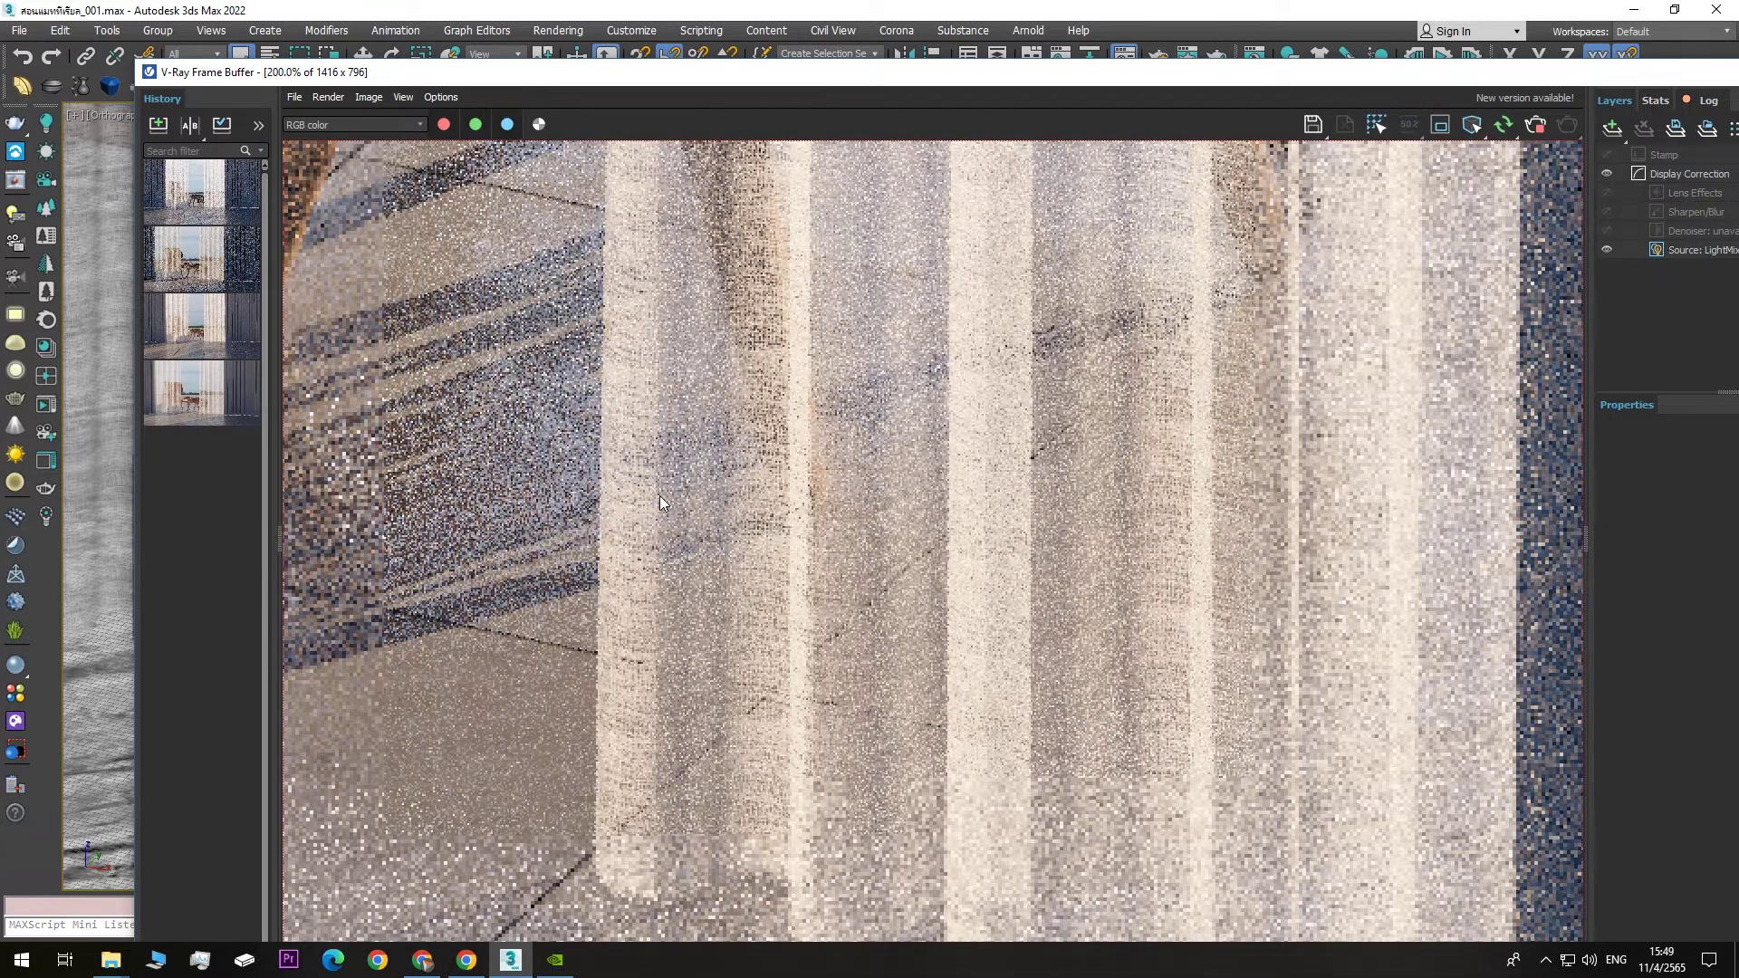
scroll(660, 496, "down", 1)
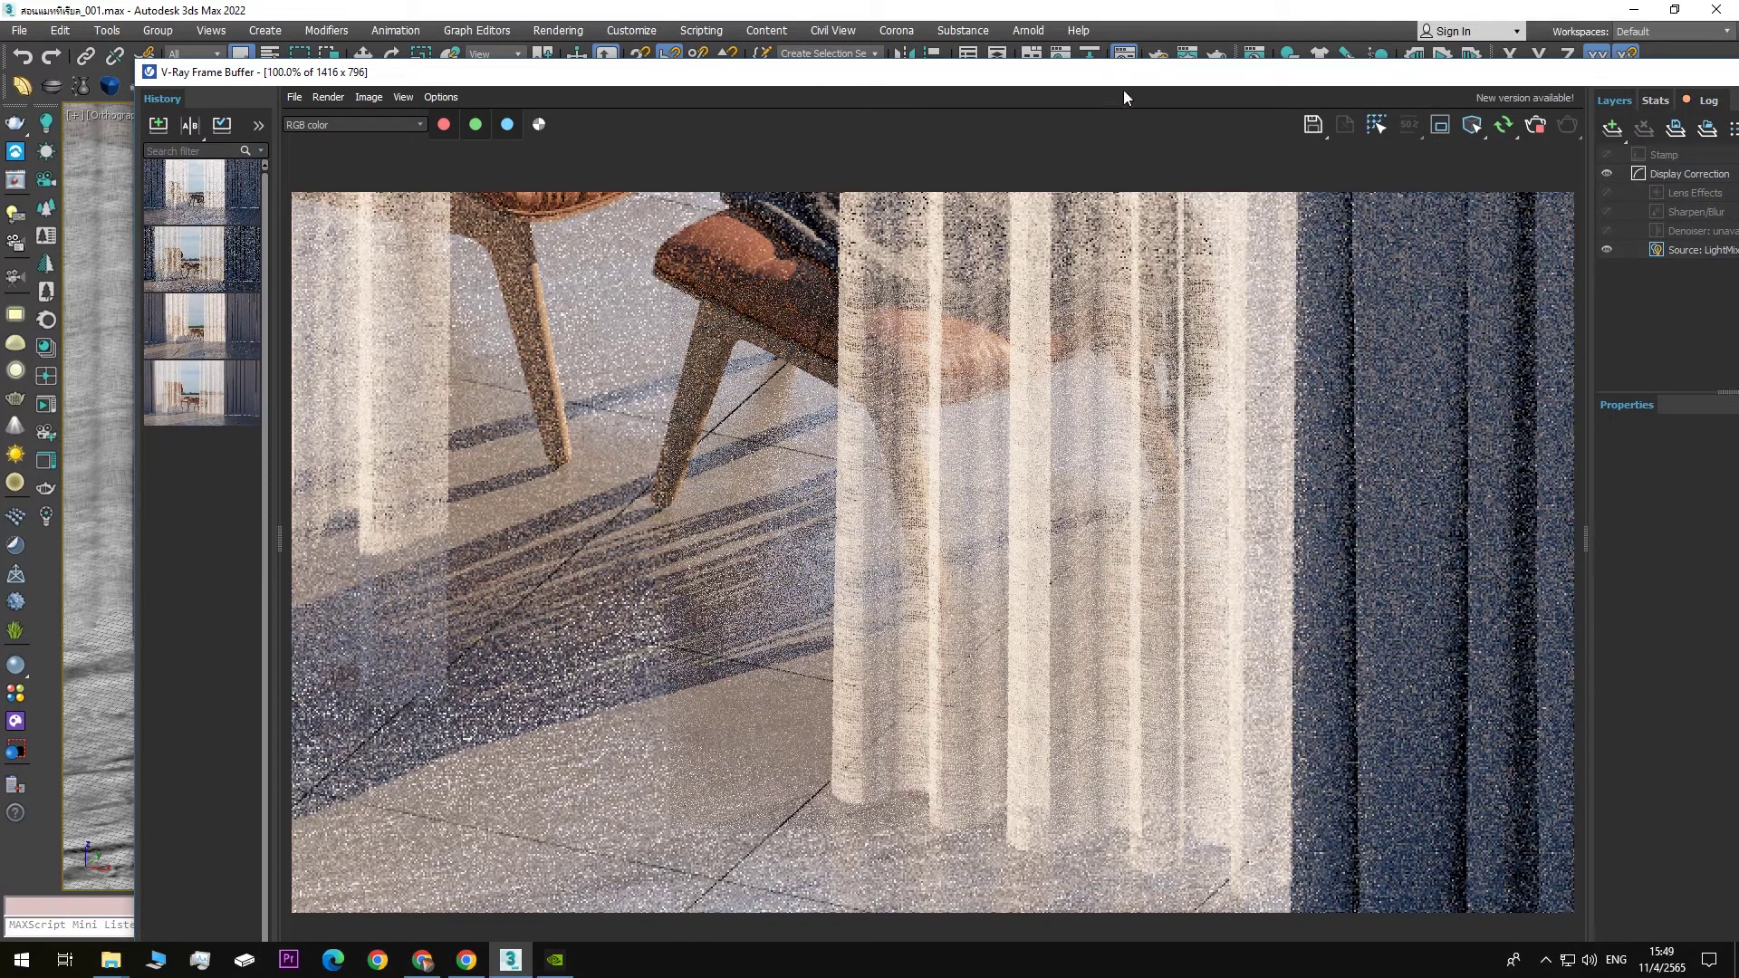
left_click_drag(1143, 76, 1001, 237)
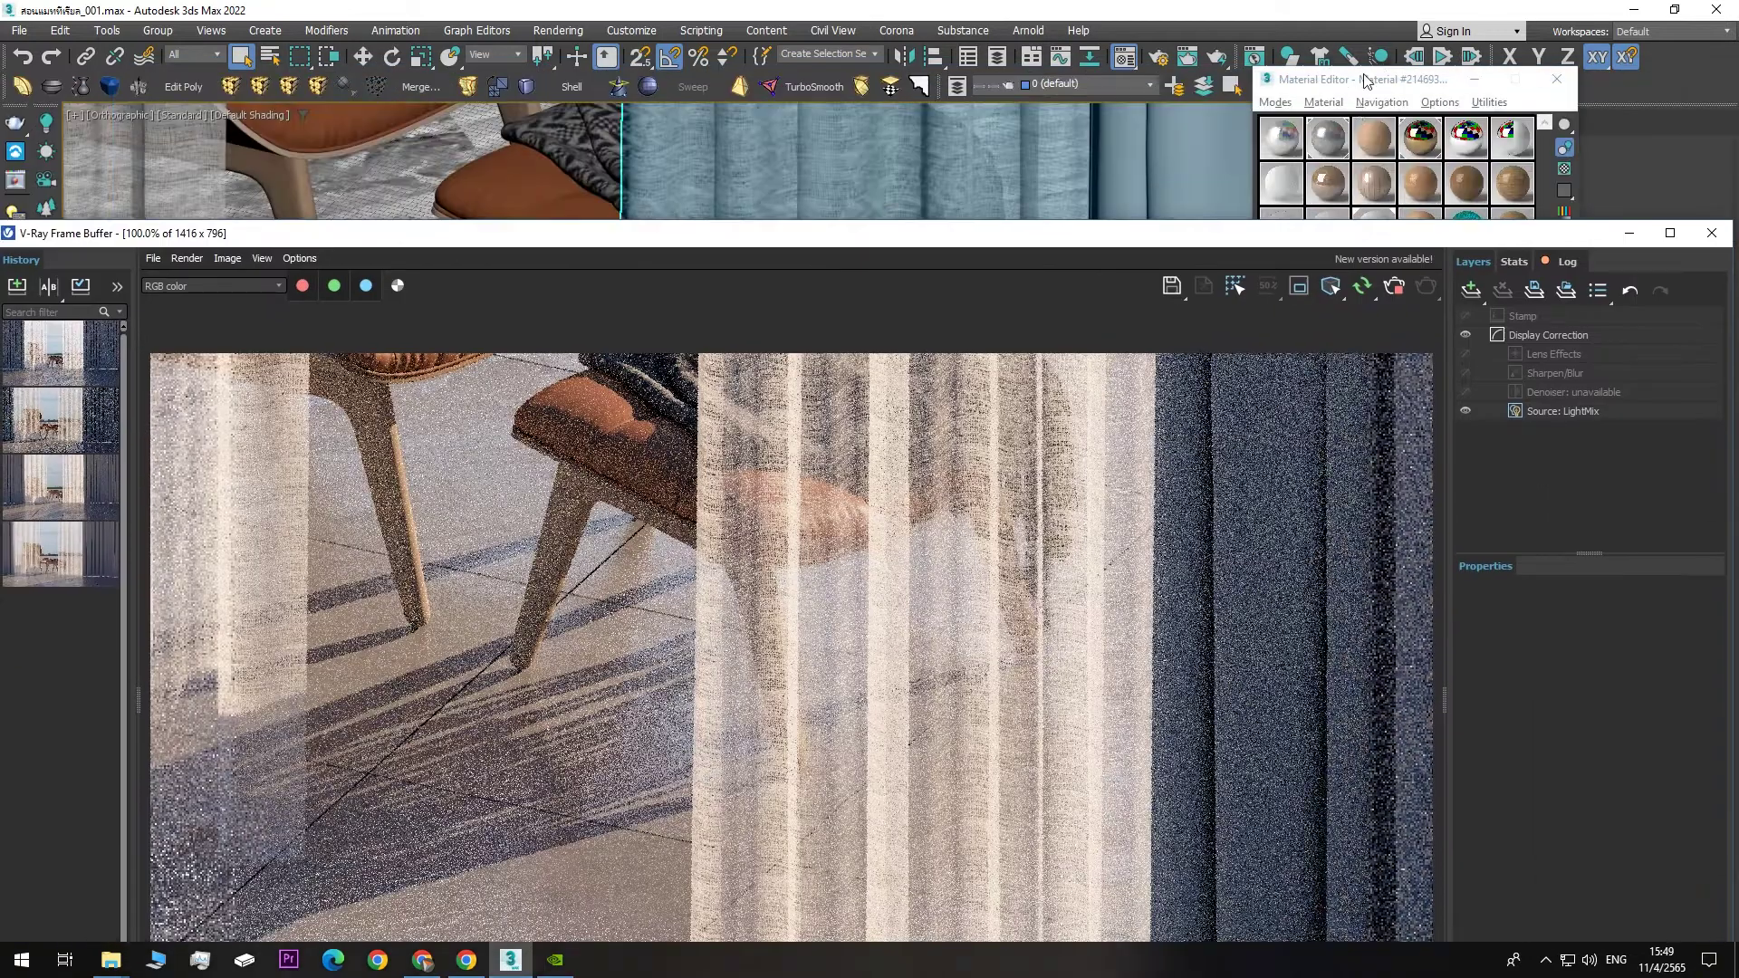
- Examine the re-rendered sheer curtain up close, arranging the frame buffer and Material Editor so both are visible
left_click_drag(1366, 82, 1354, 132)
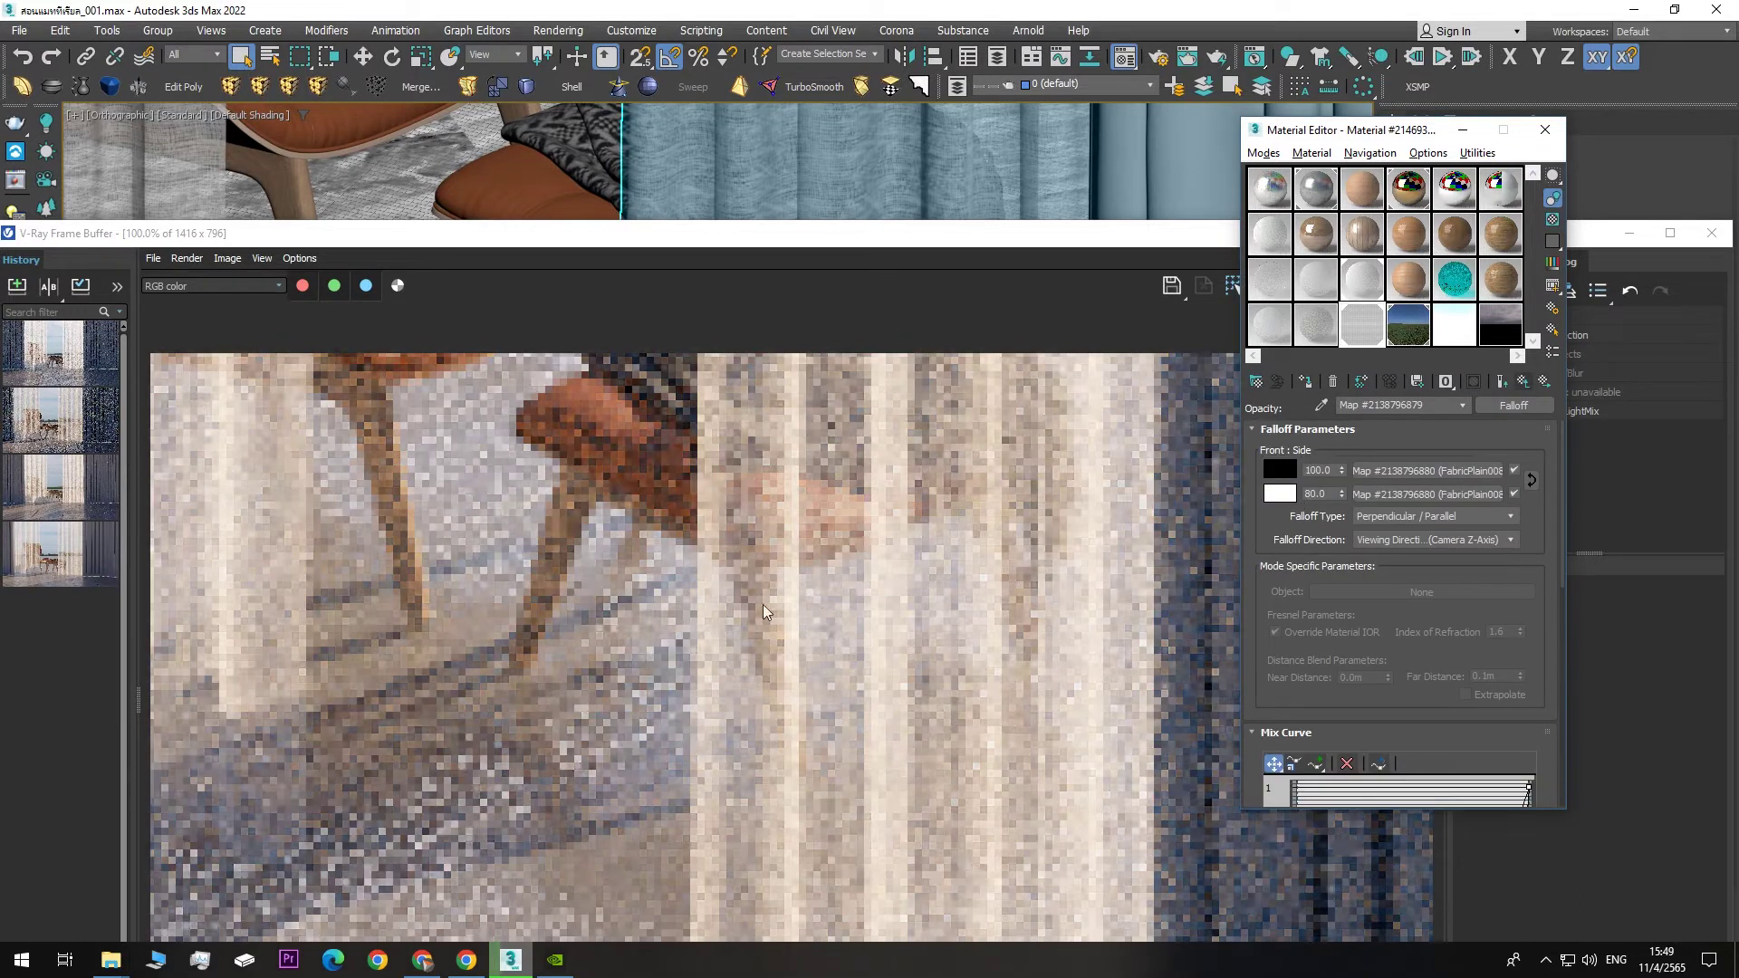
scroll(835, 551, "up", 1)
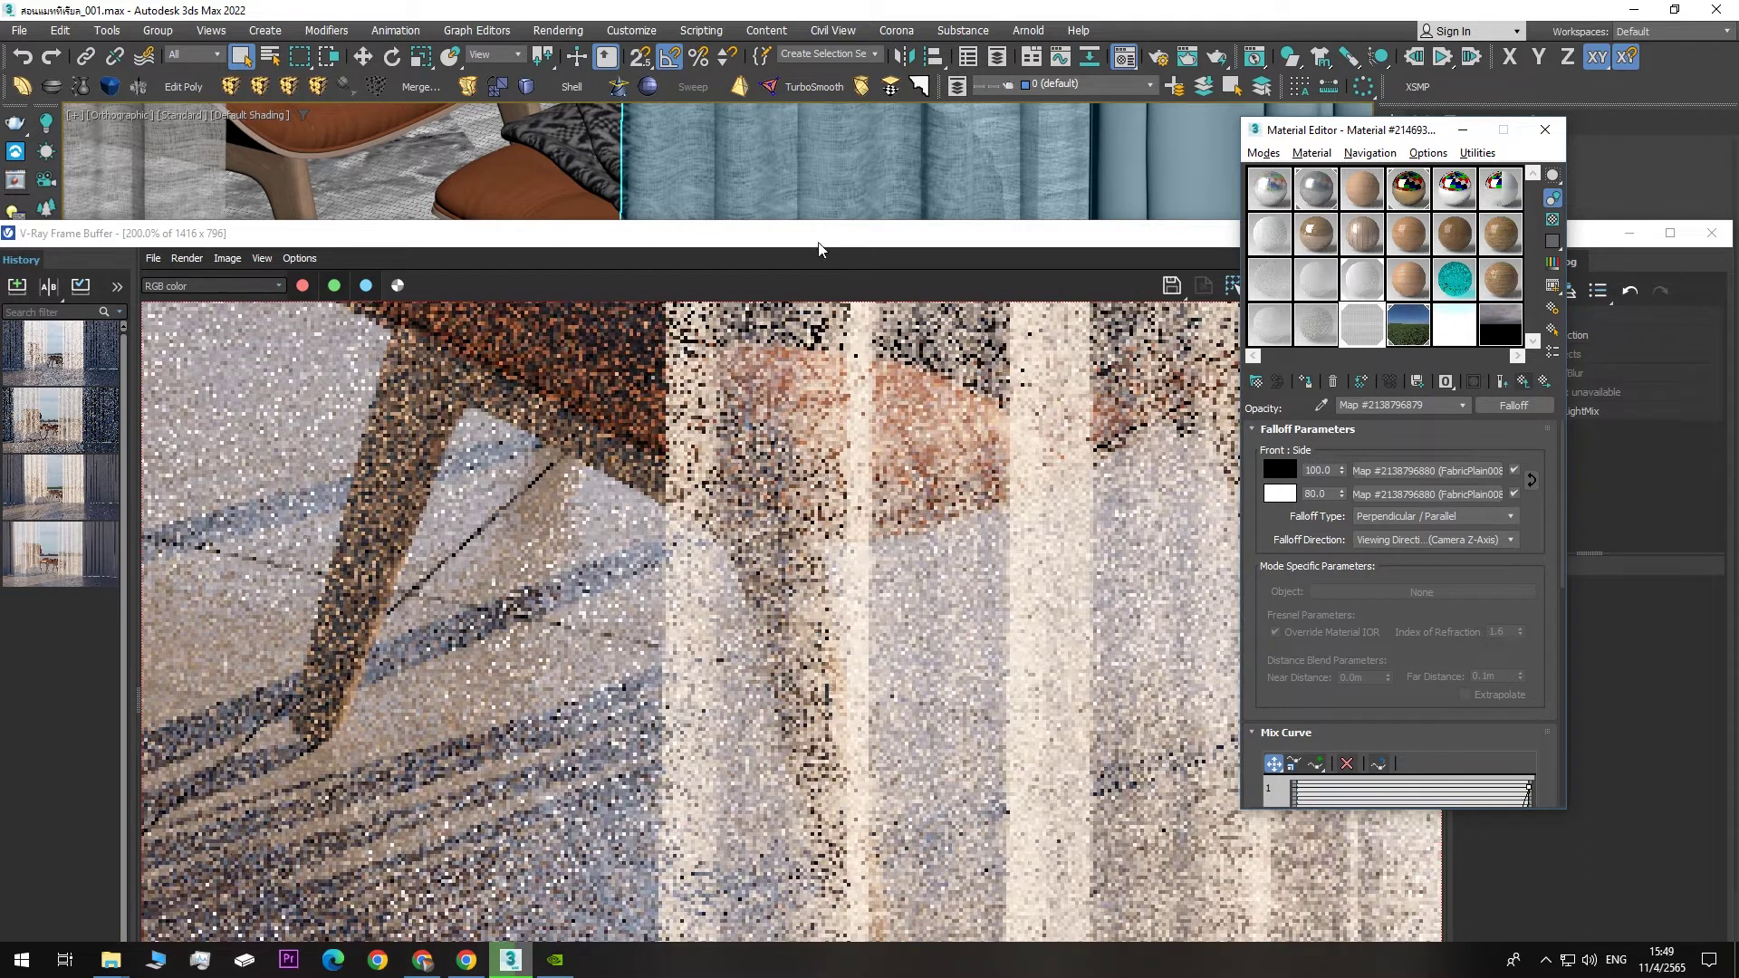
left_click(1138, 240)
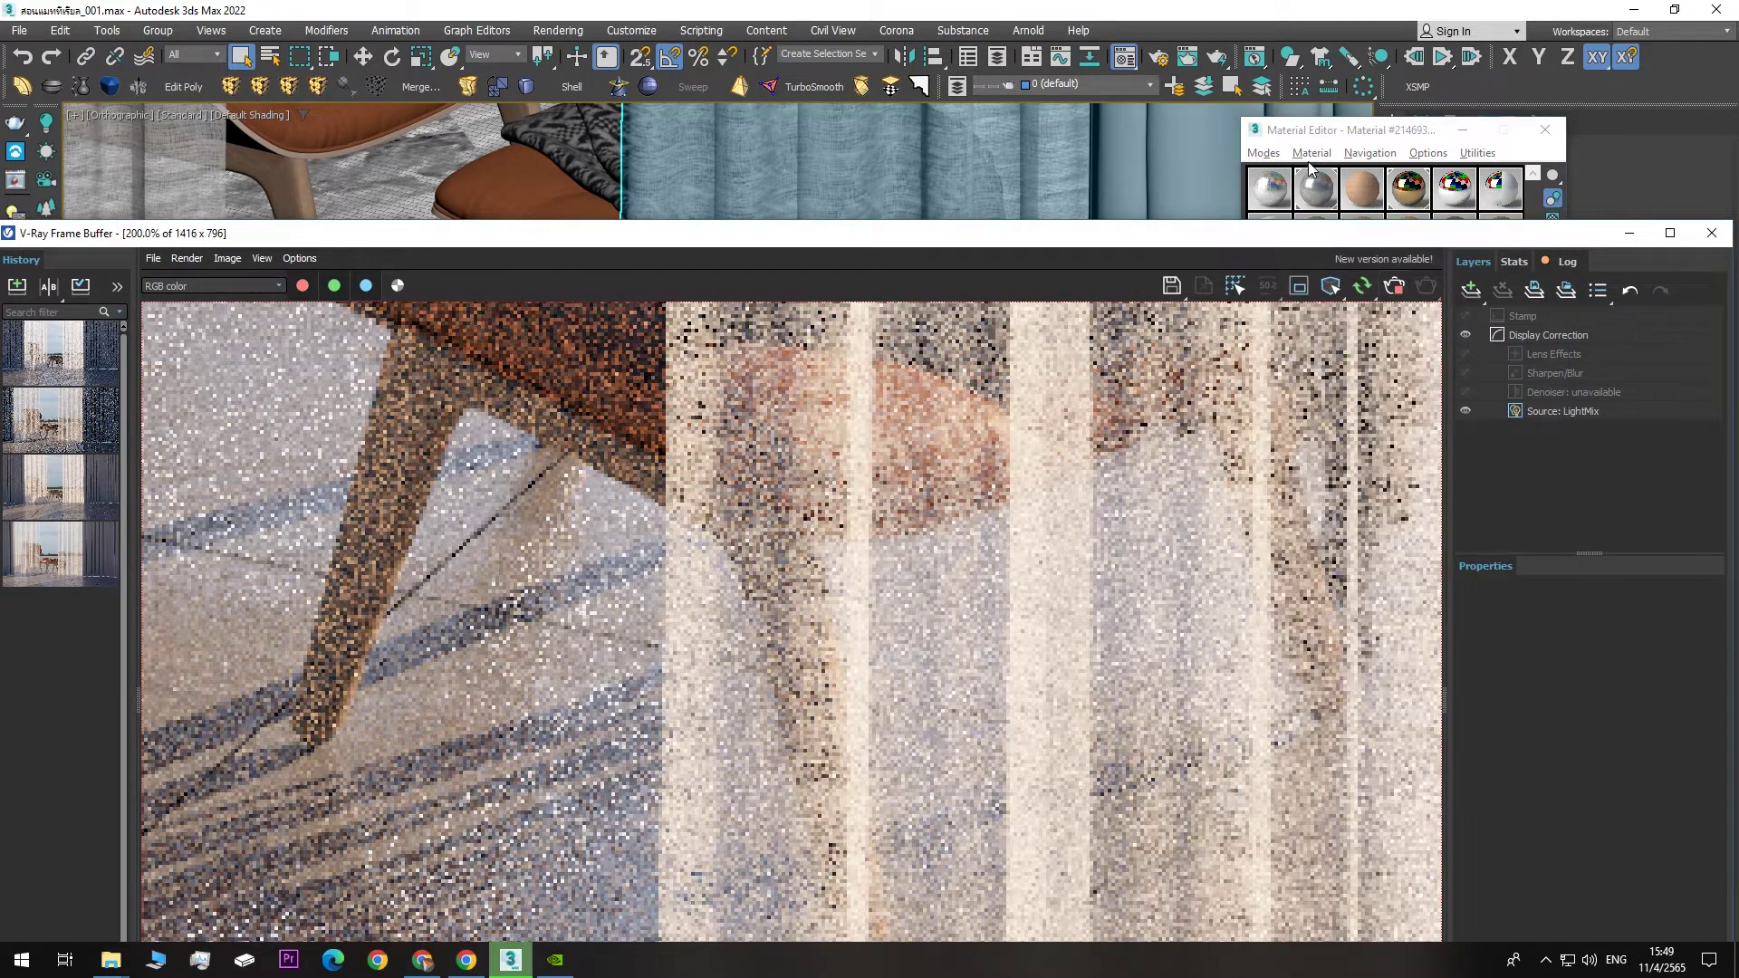
left_click(1309, 166)
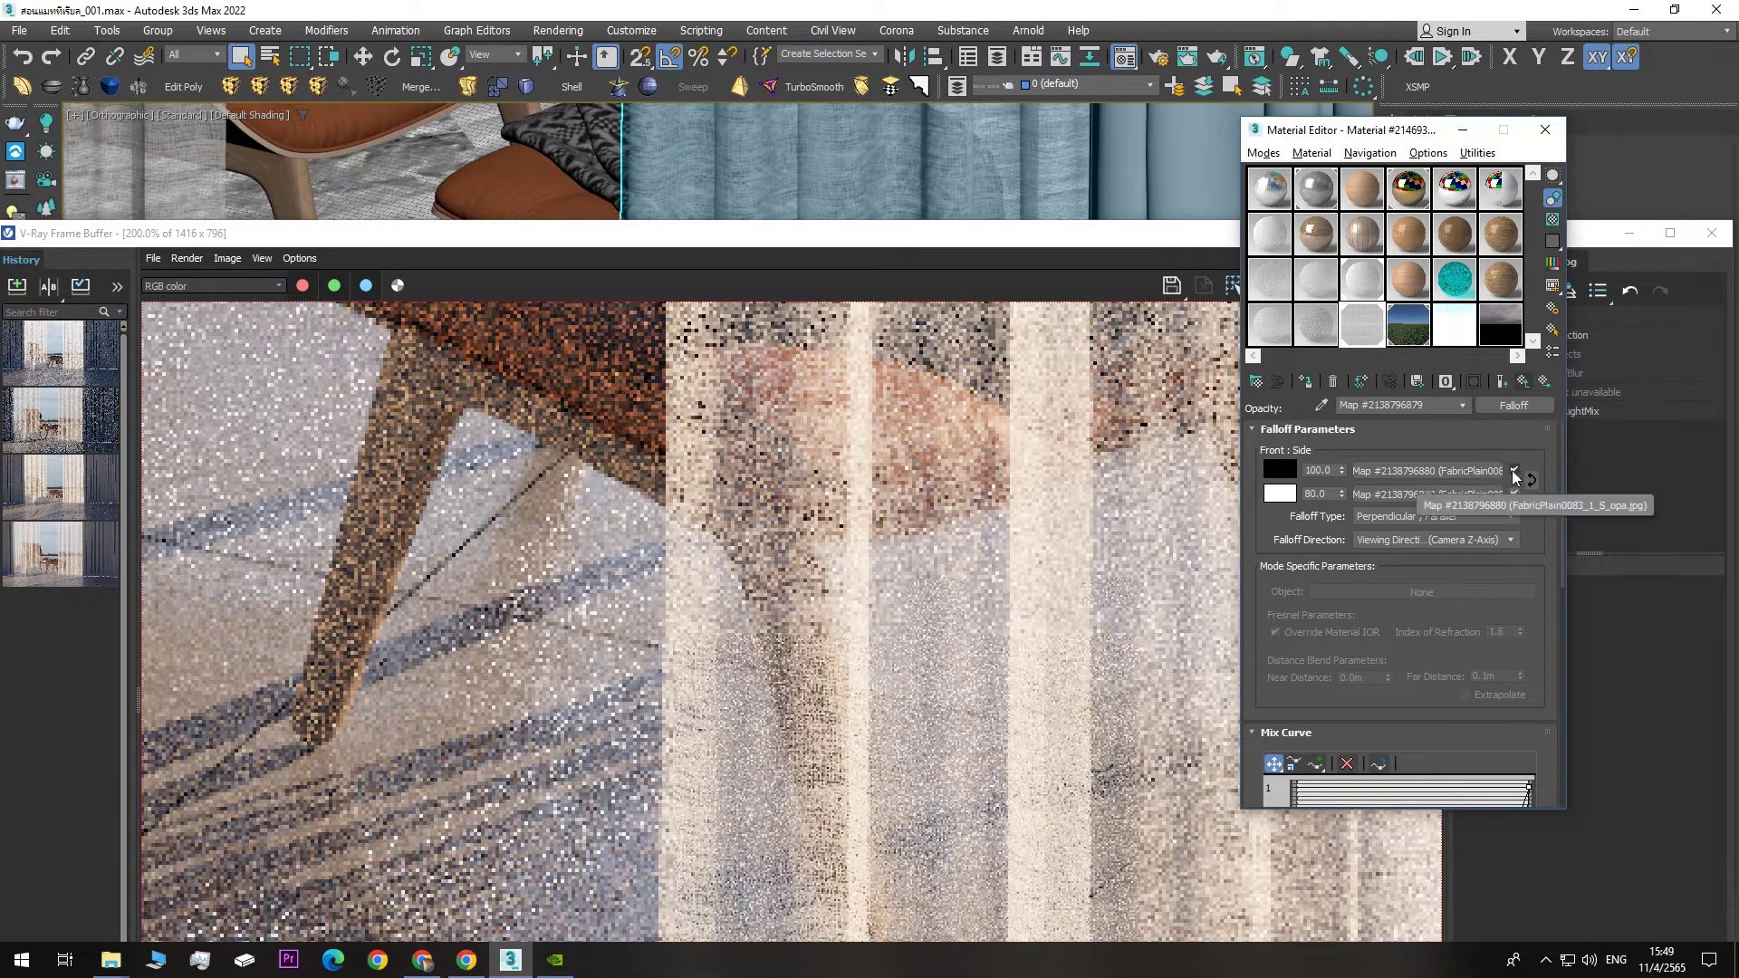
left_click(812, 643)
scroll(730, 458, "up", 1)
scroll(708, 536, "down", 2)
left_click_drag(1078, 234, 780, 79)
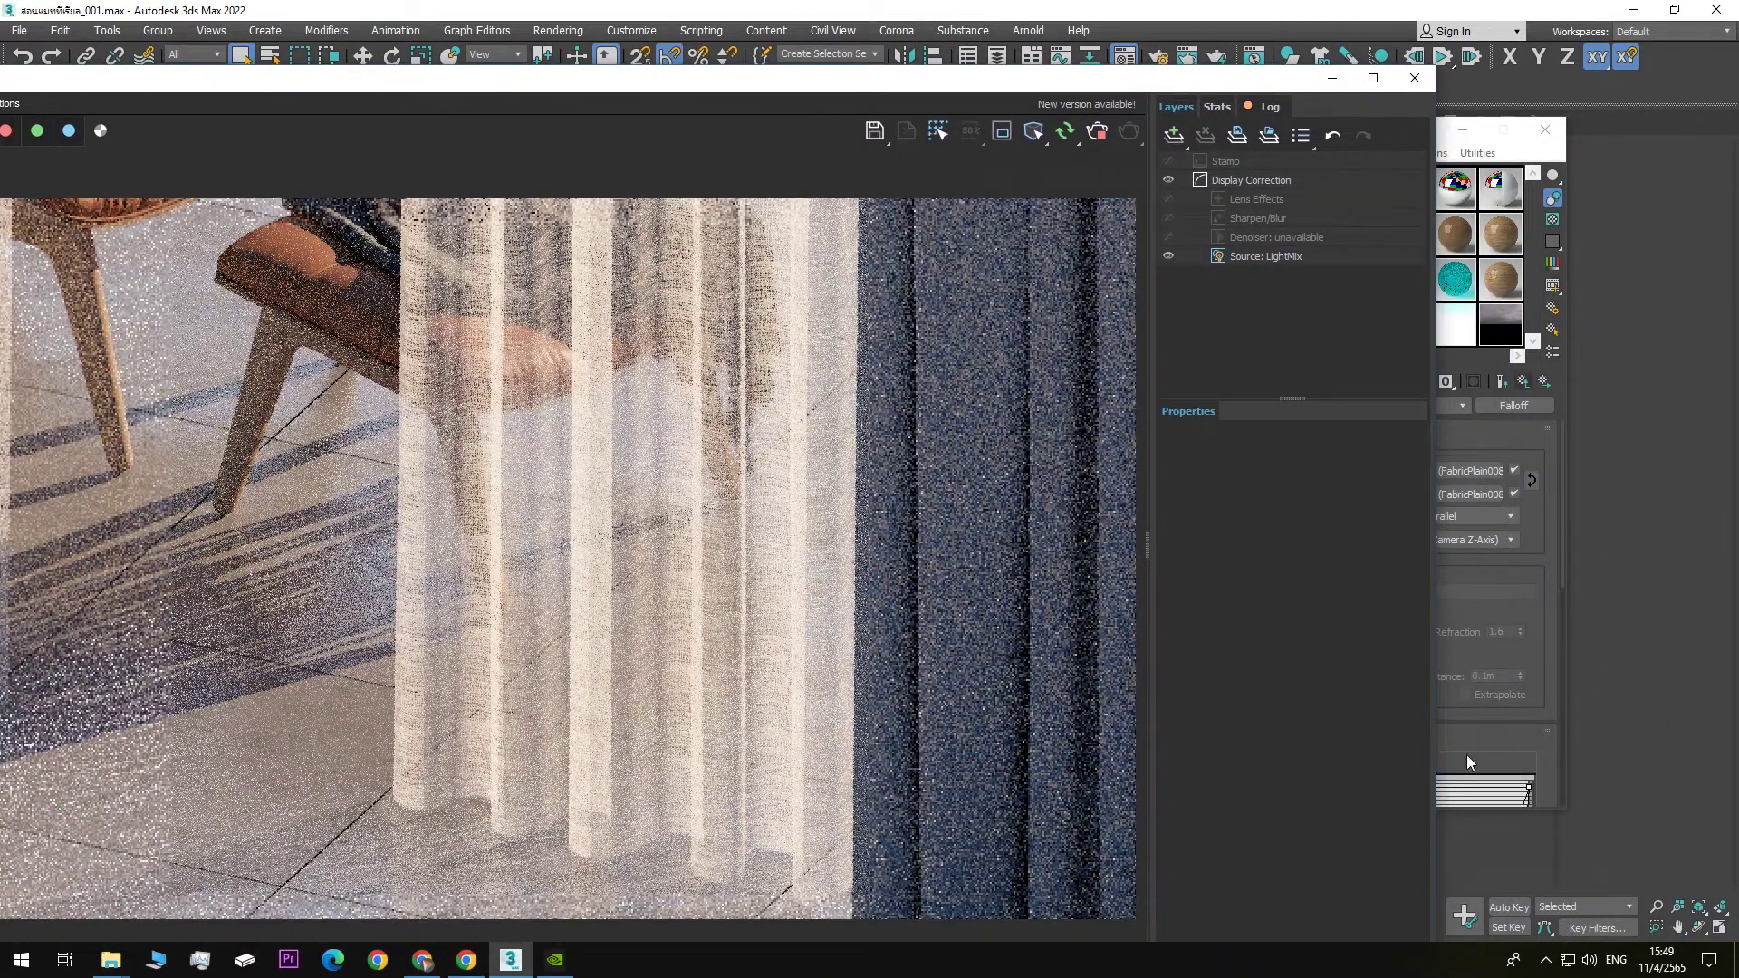
- Disable the fabric maps in both the front and side slots of the opacity Falloff
left_click(1491, 660)
left_click(1518, 465)
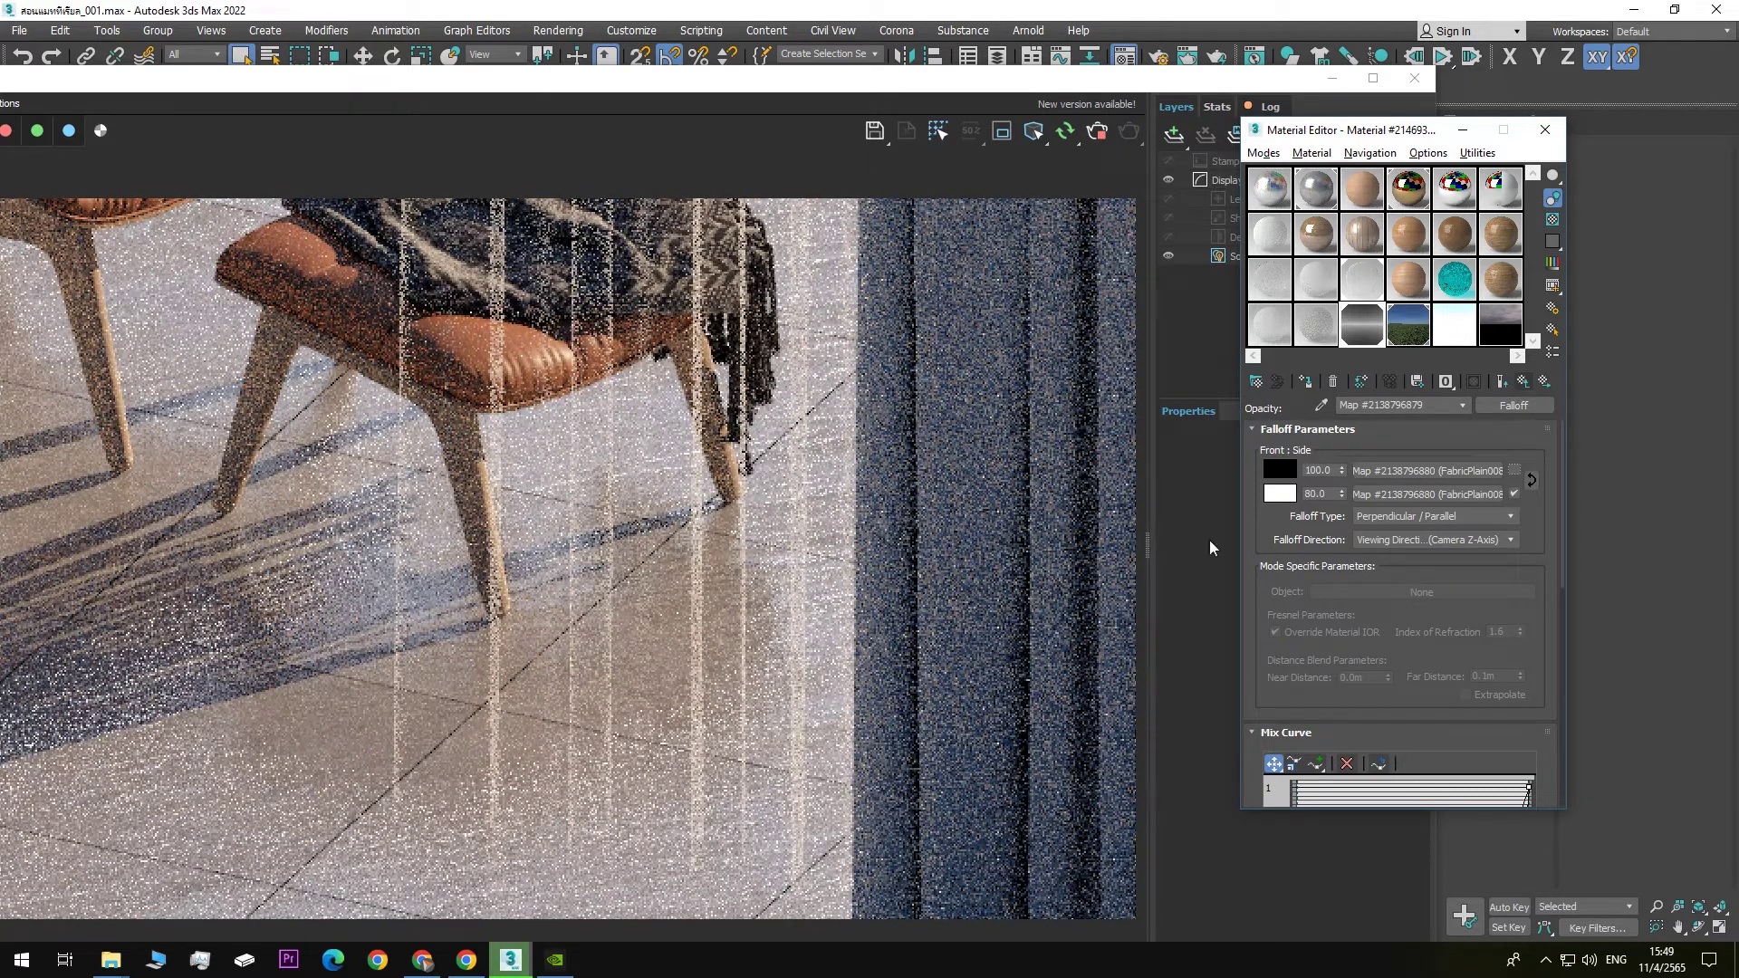
left_click(1515, 493)
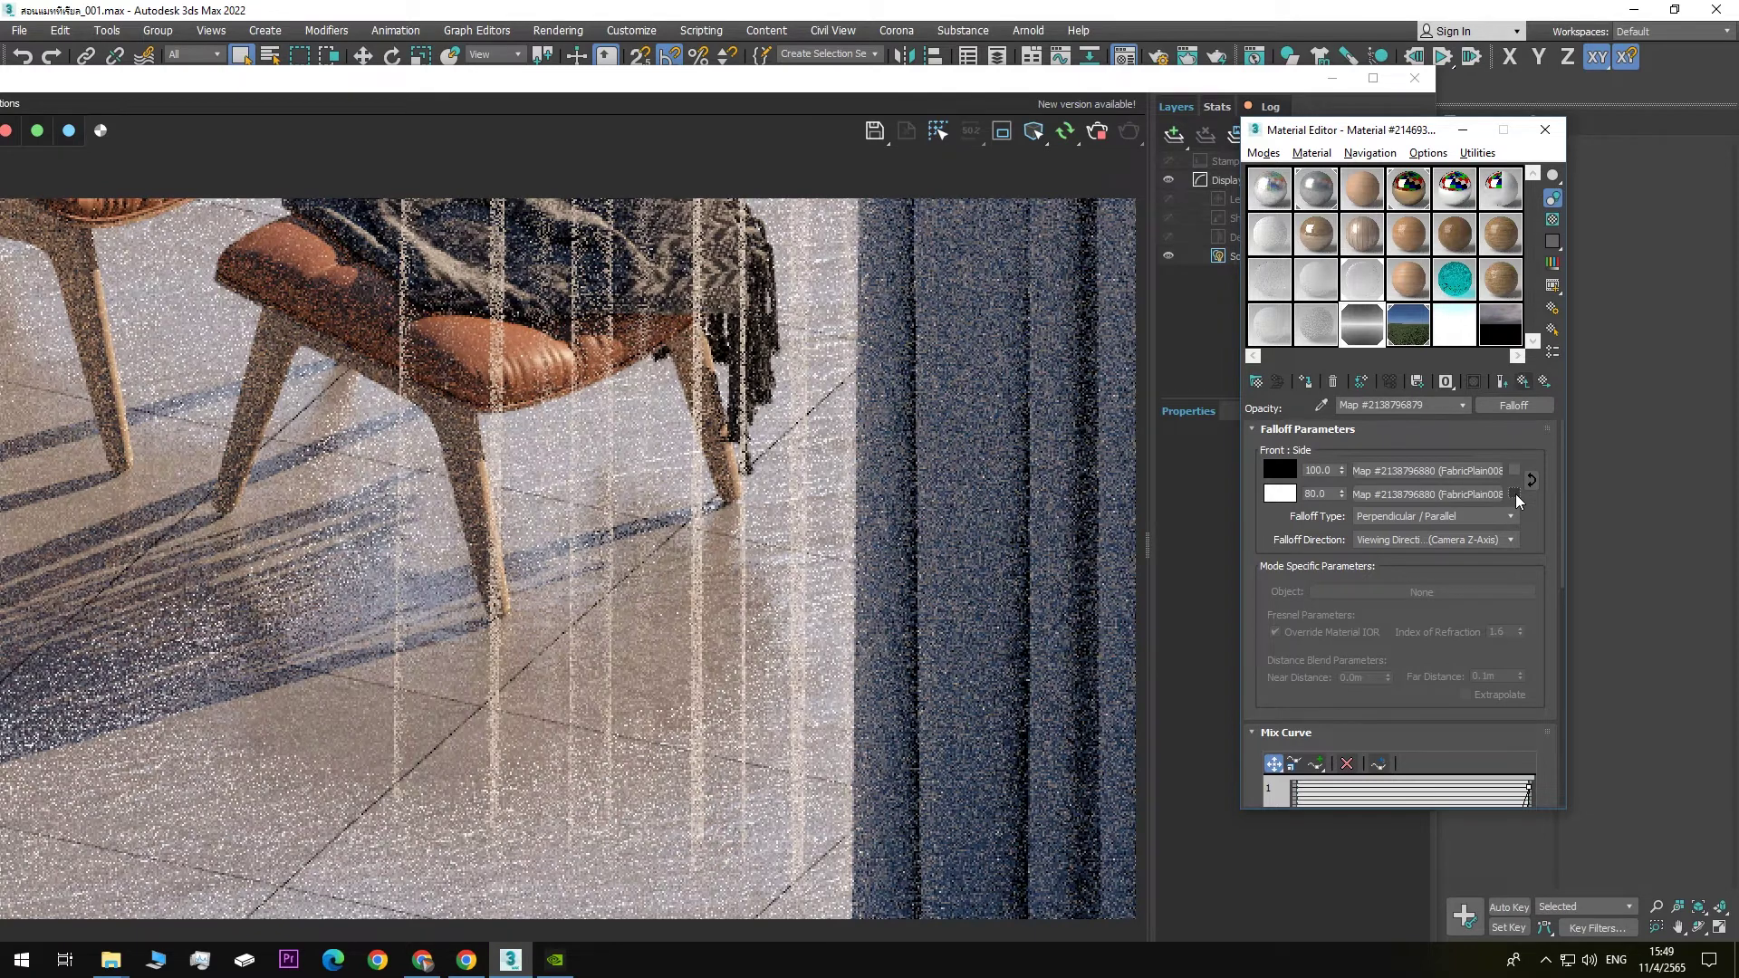
- Examine the curtain render without the fabric maps and view an enlarged preview of the Falloff gradient
scroll(508, 566, "down", 3)
scroll(519, 570, "up", 1)
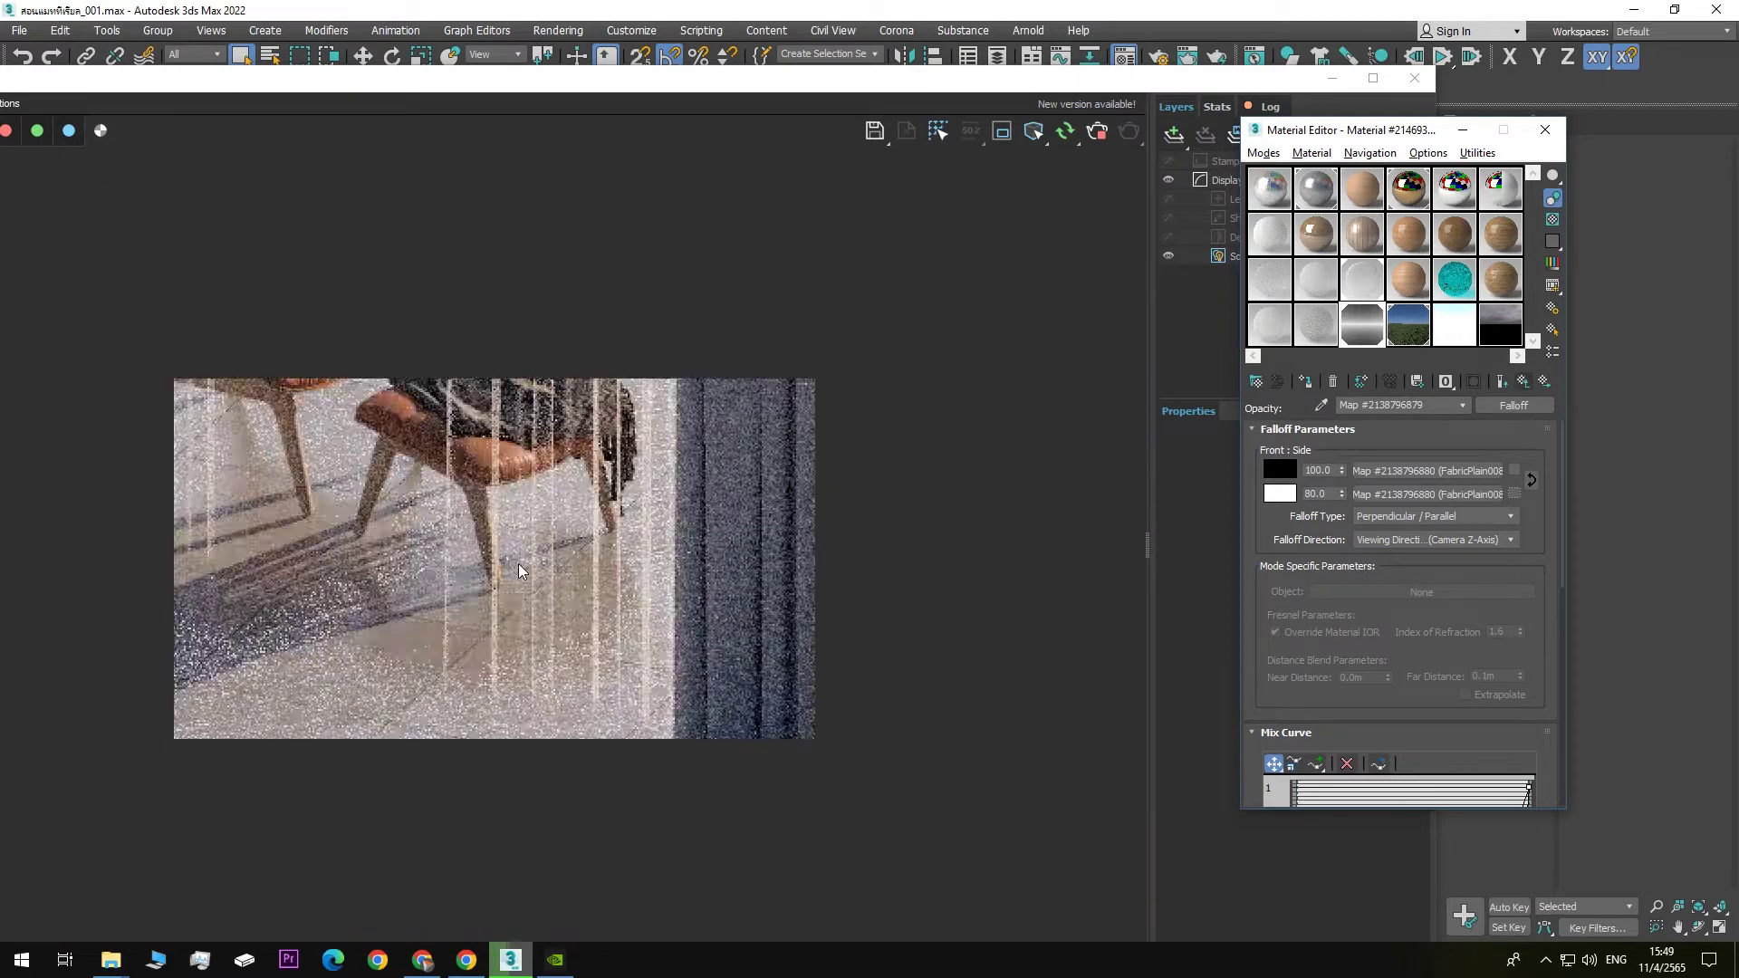
scroll(519, 571, "up", 1)
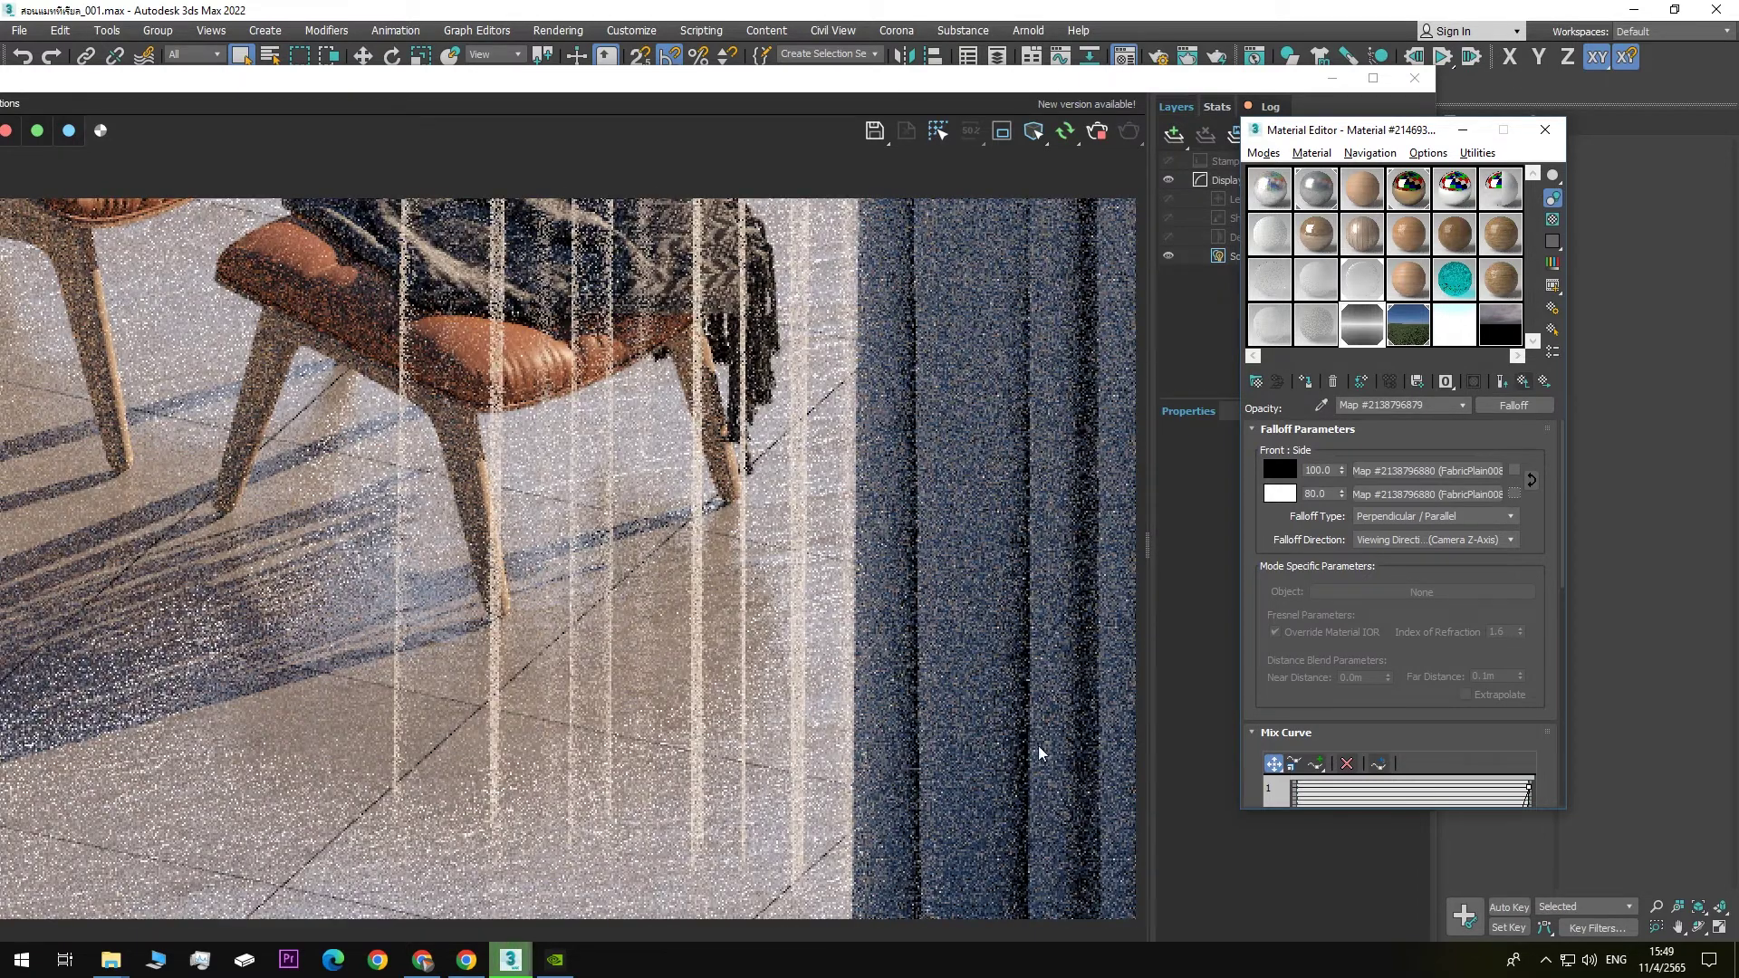
scroll(671, 634, "down", 2)
scroll(322, 689, "up", 2)
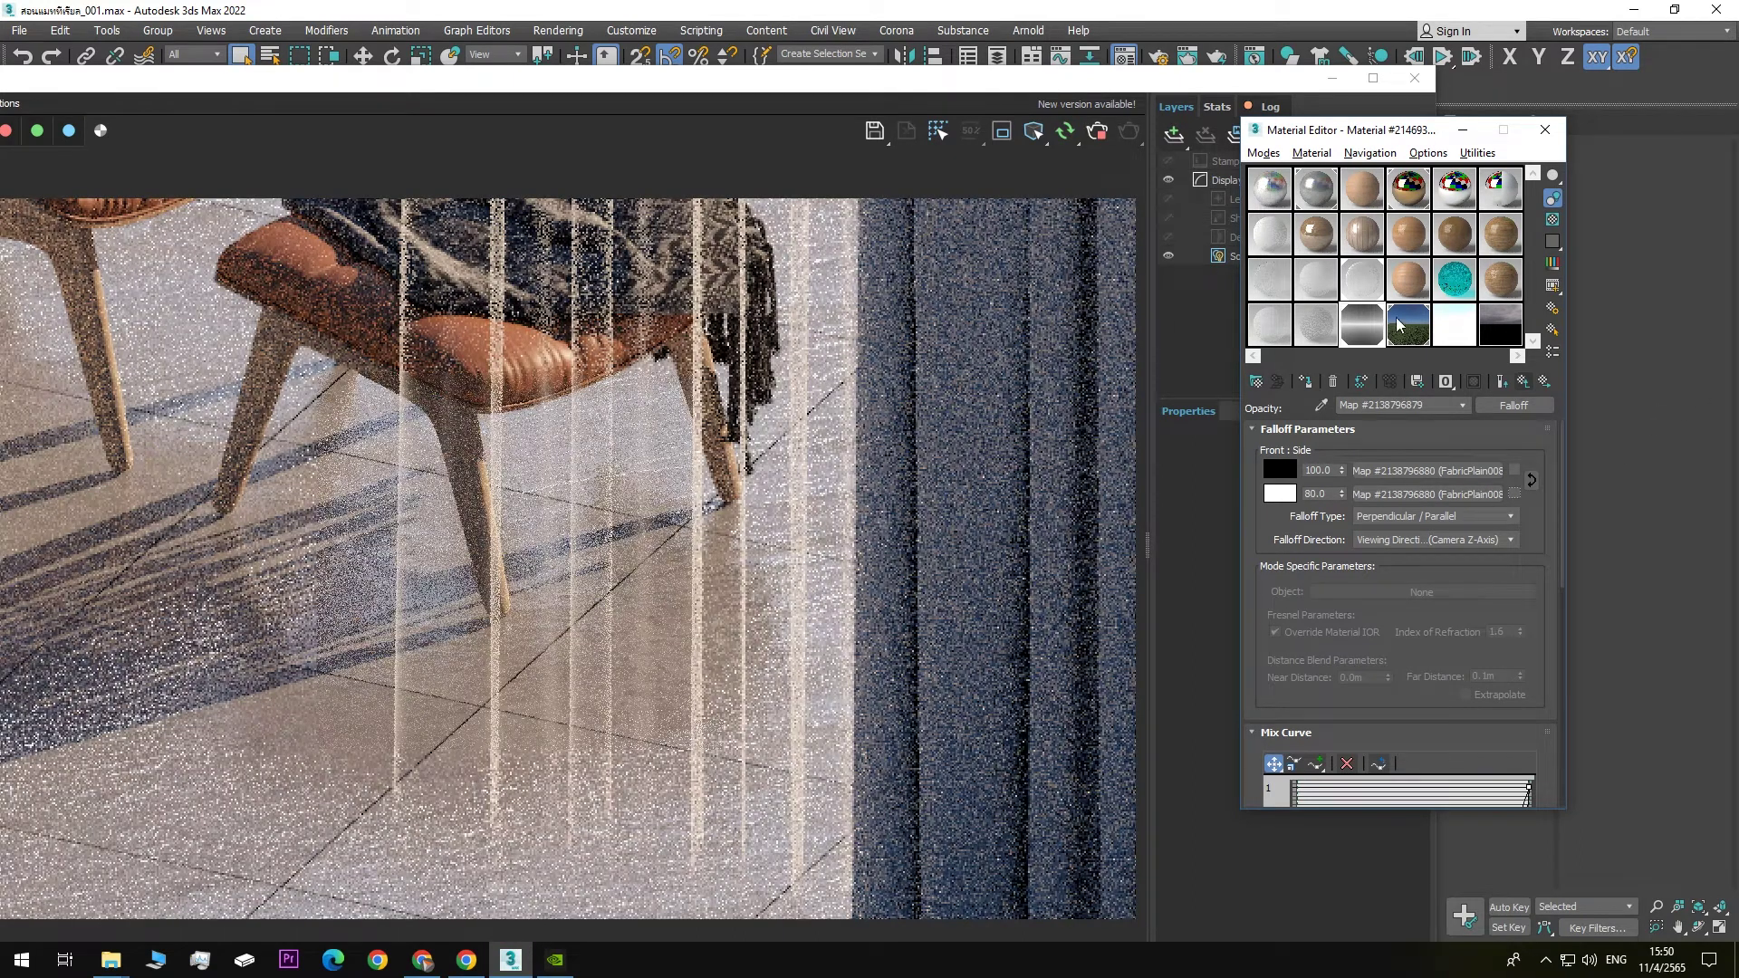
double_click(1356, 330)
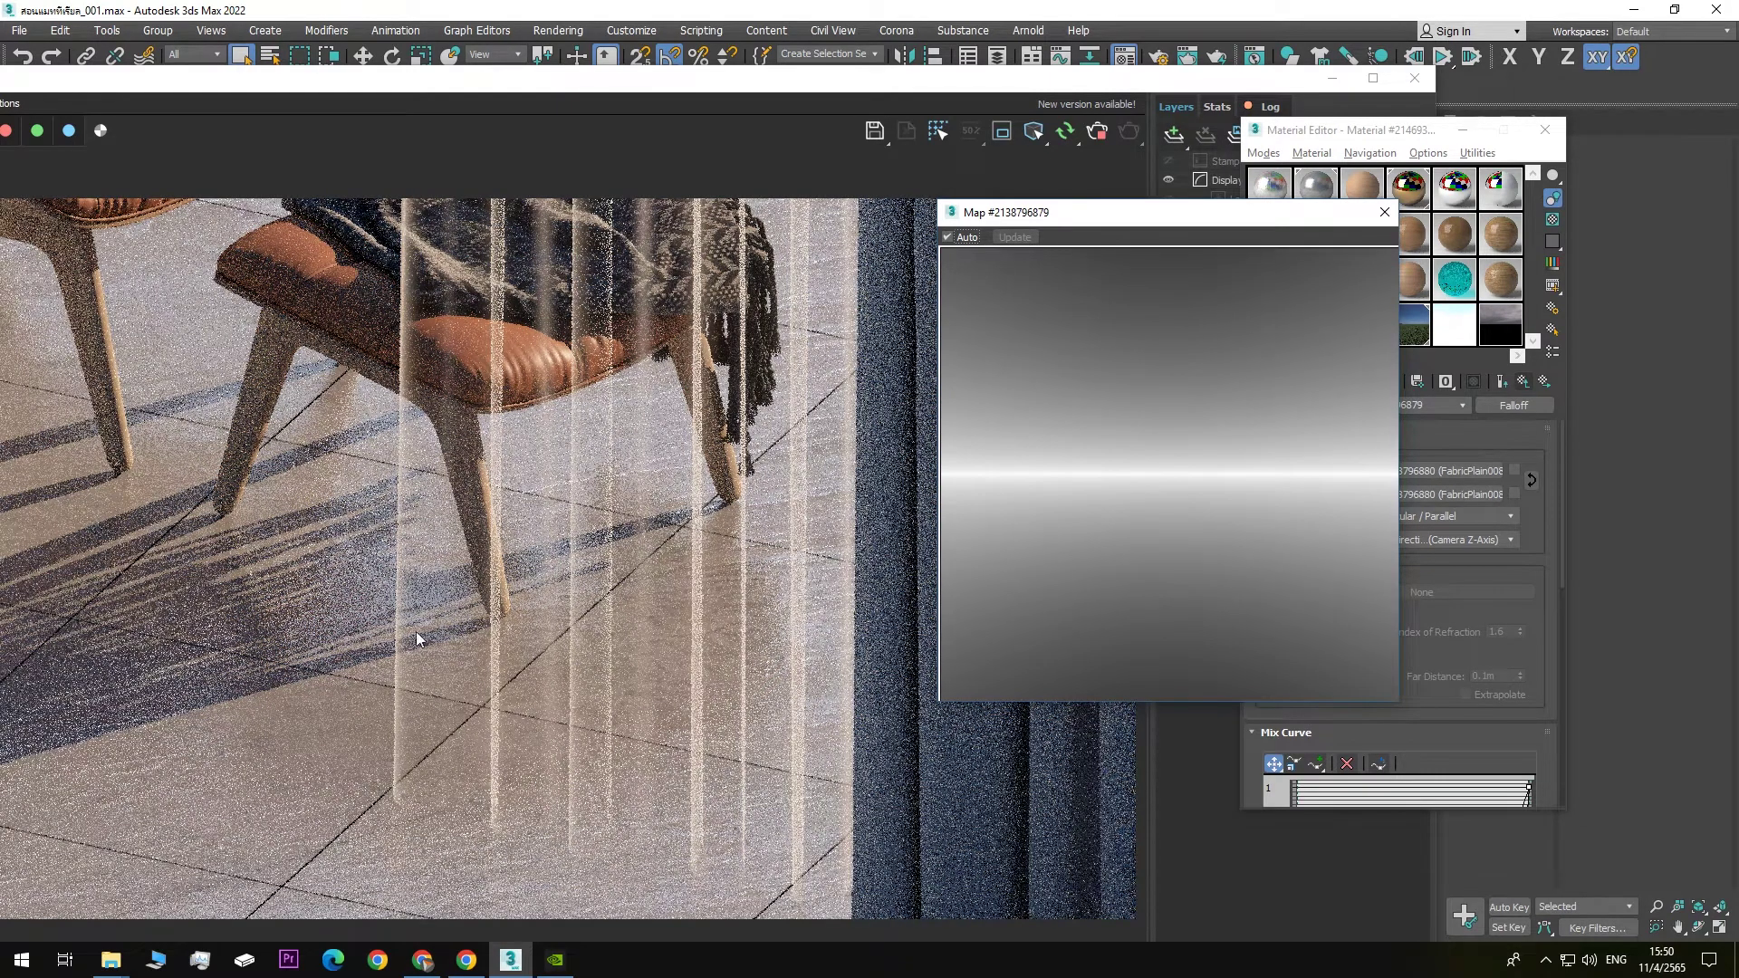
left_click(1384, 212)
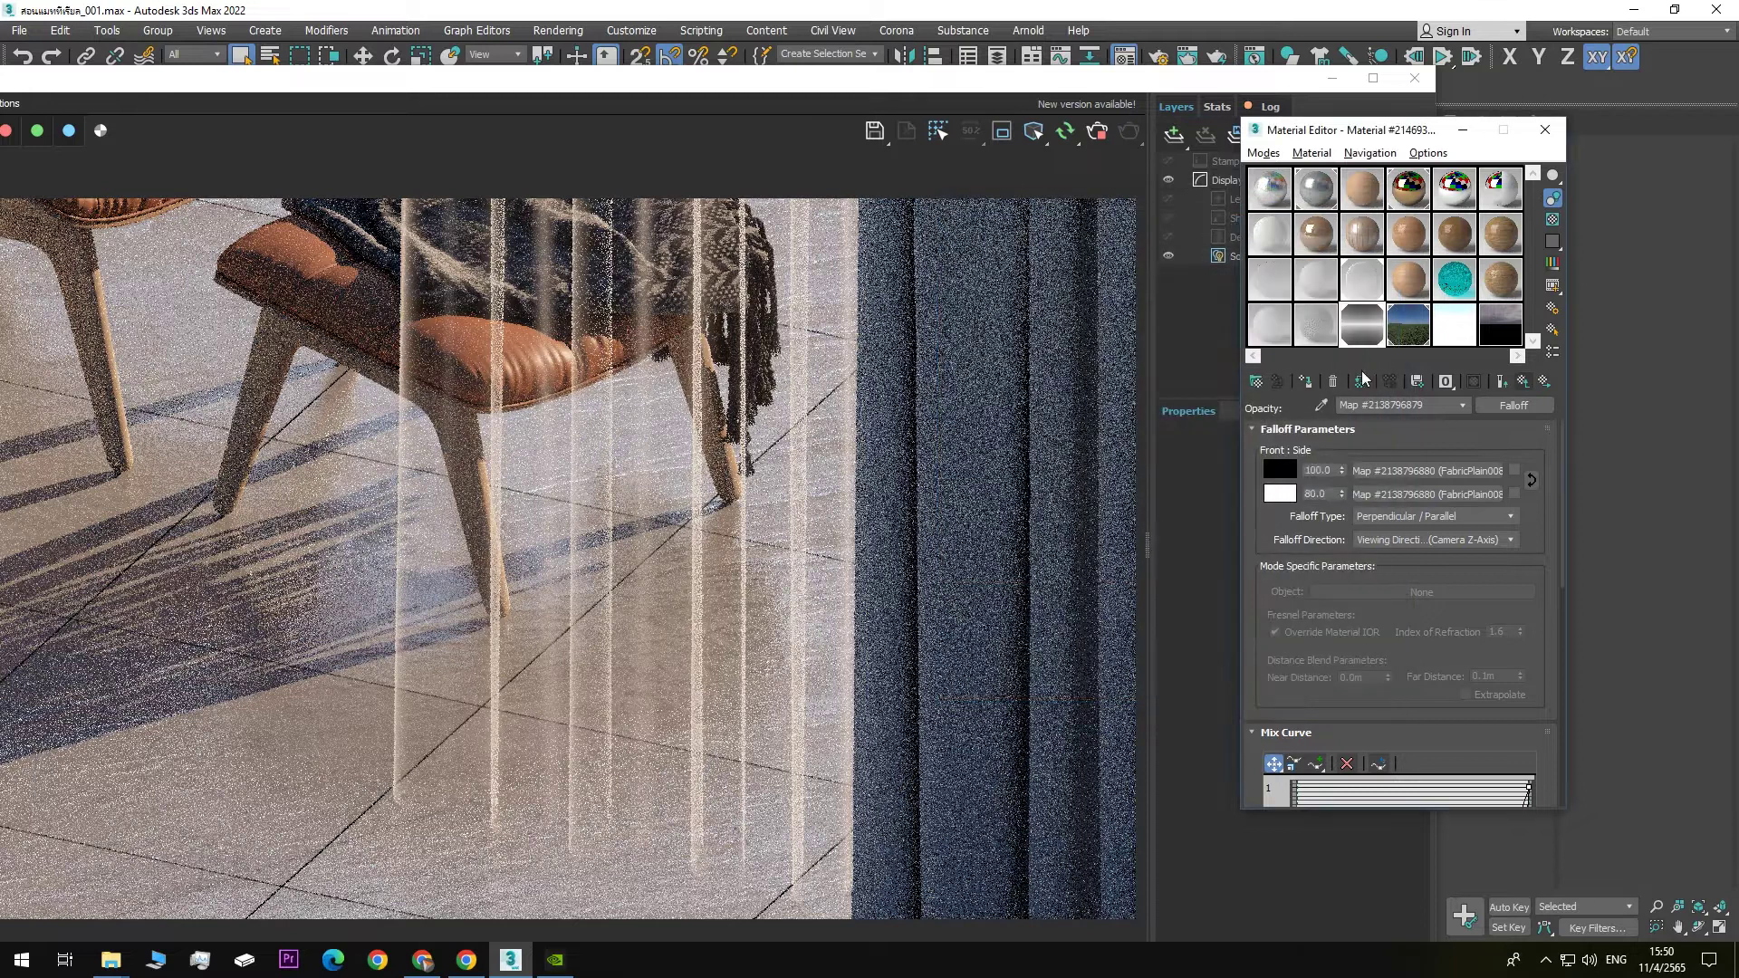
- Change the Falloff's front colour to a neutral grey with a value of 126
left_click(1283, 473)
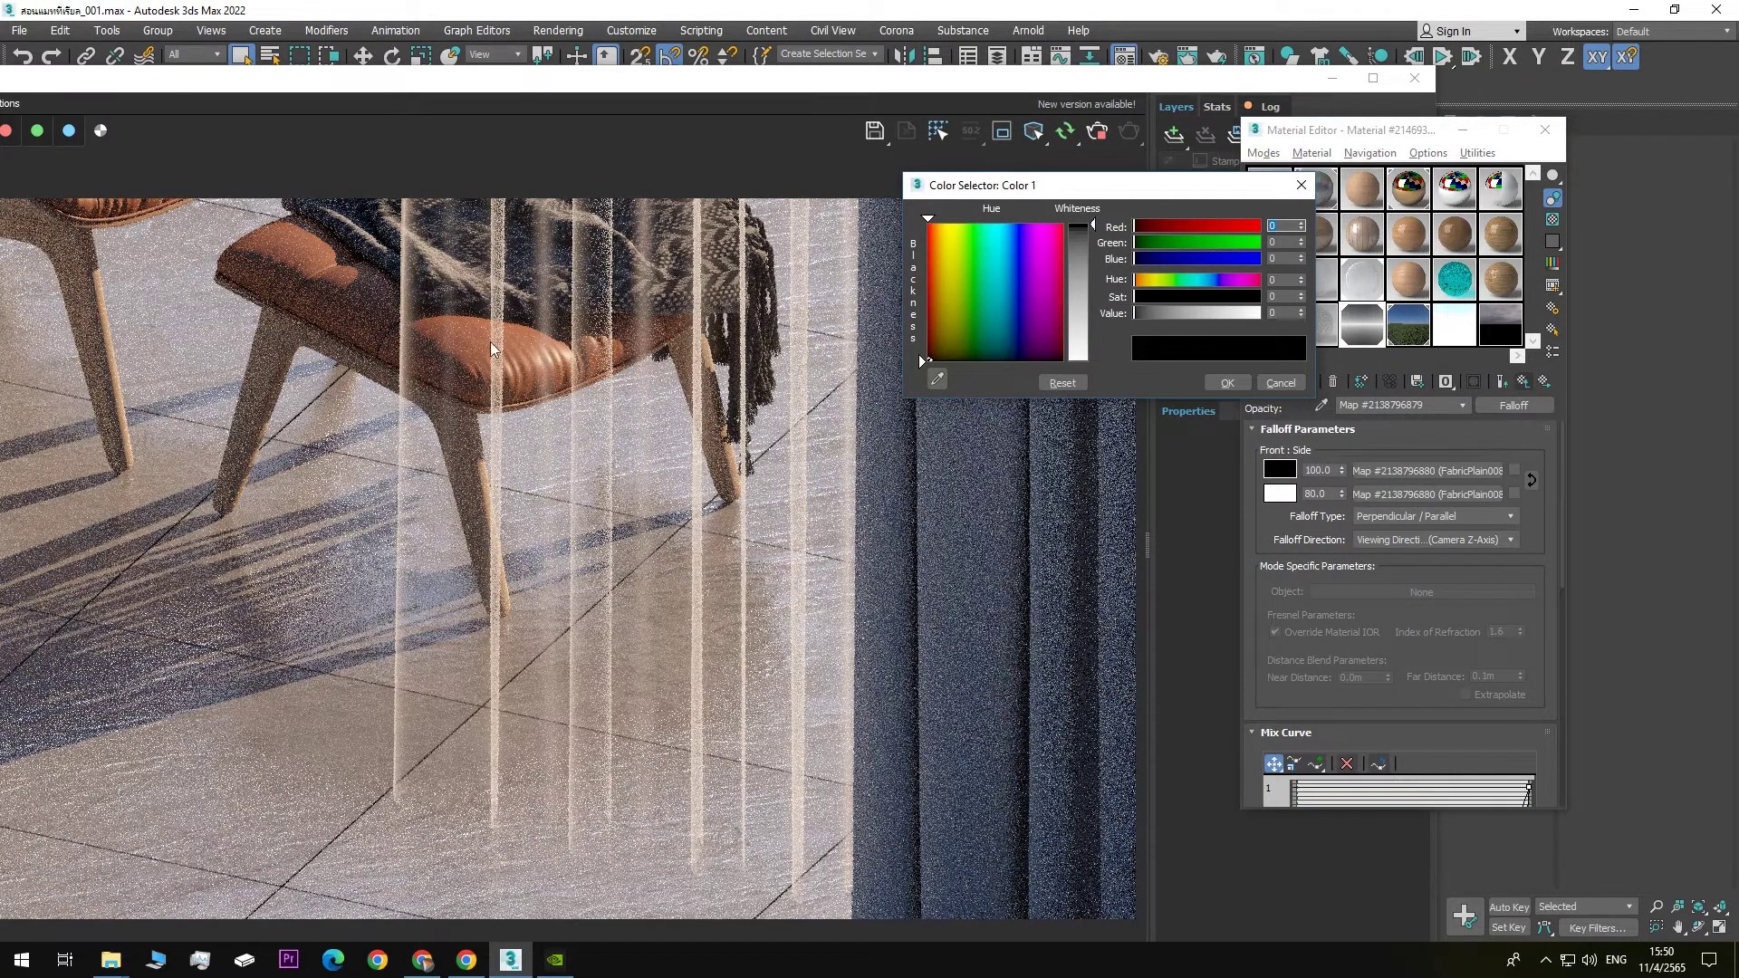
left_click_drag(1085, 231, 1083, 263)
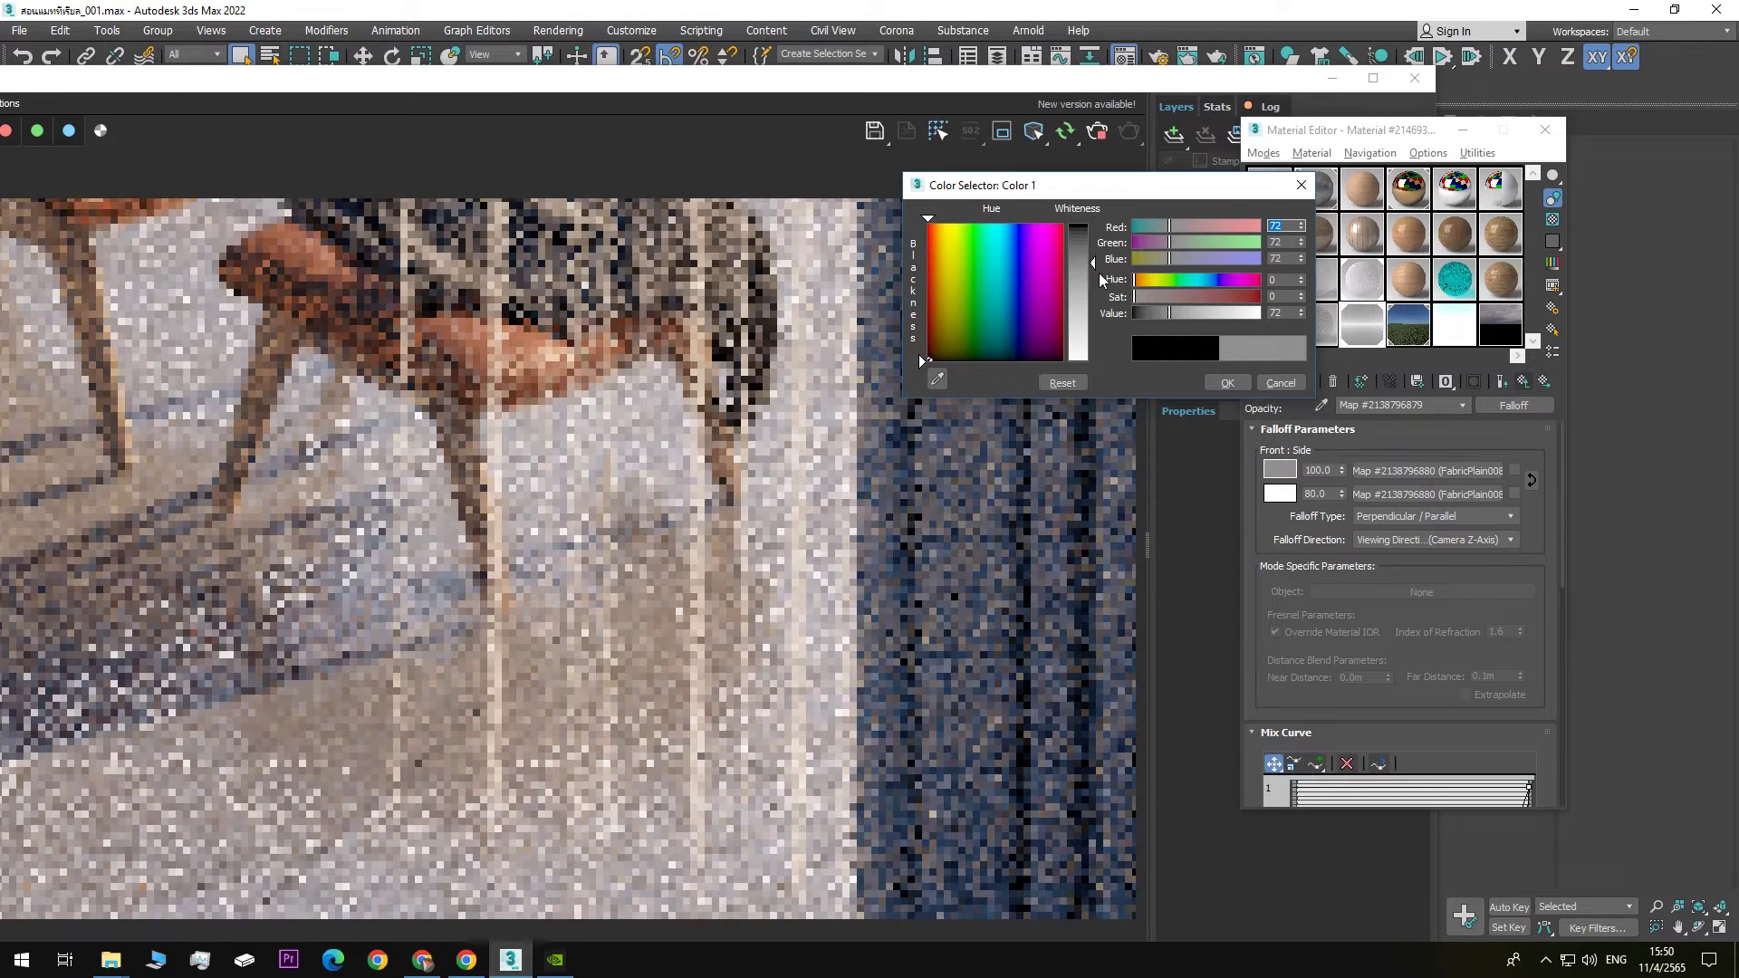
left_click_drag(1087, 264, 1093, 292)
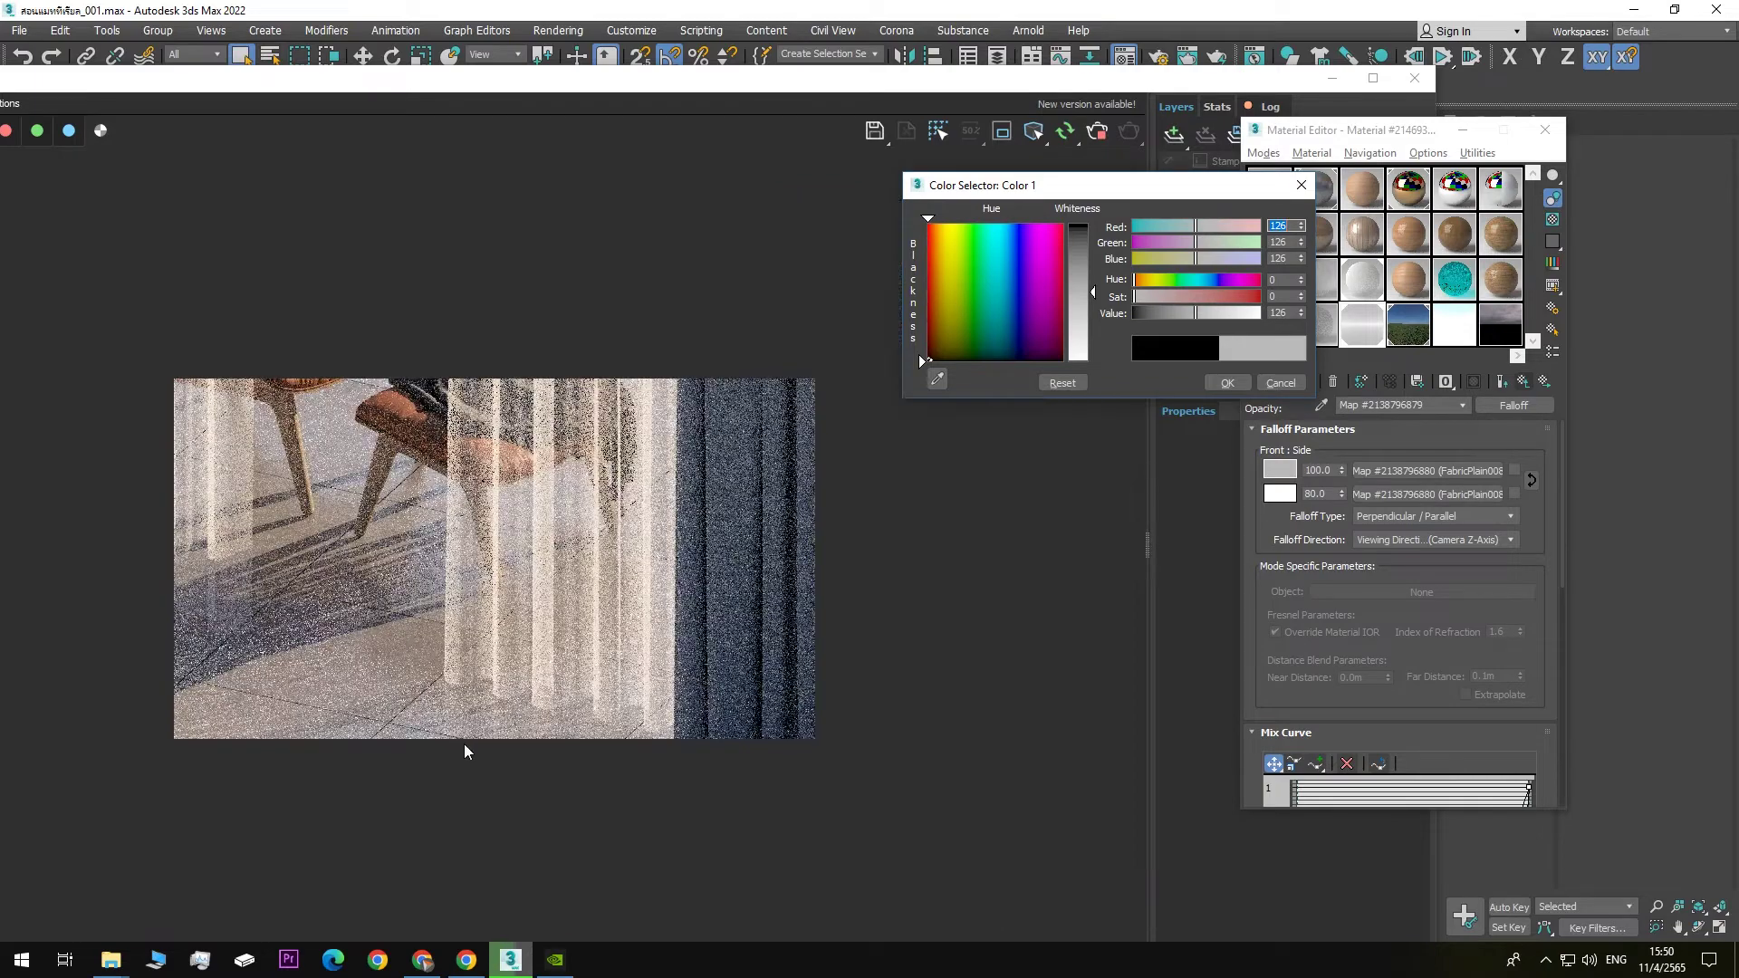
- Examine how the grey front colour affects the curtain's translucency at several zoom levels as the render refines
scroll(517, 725, "up", 5)
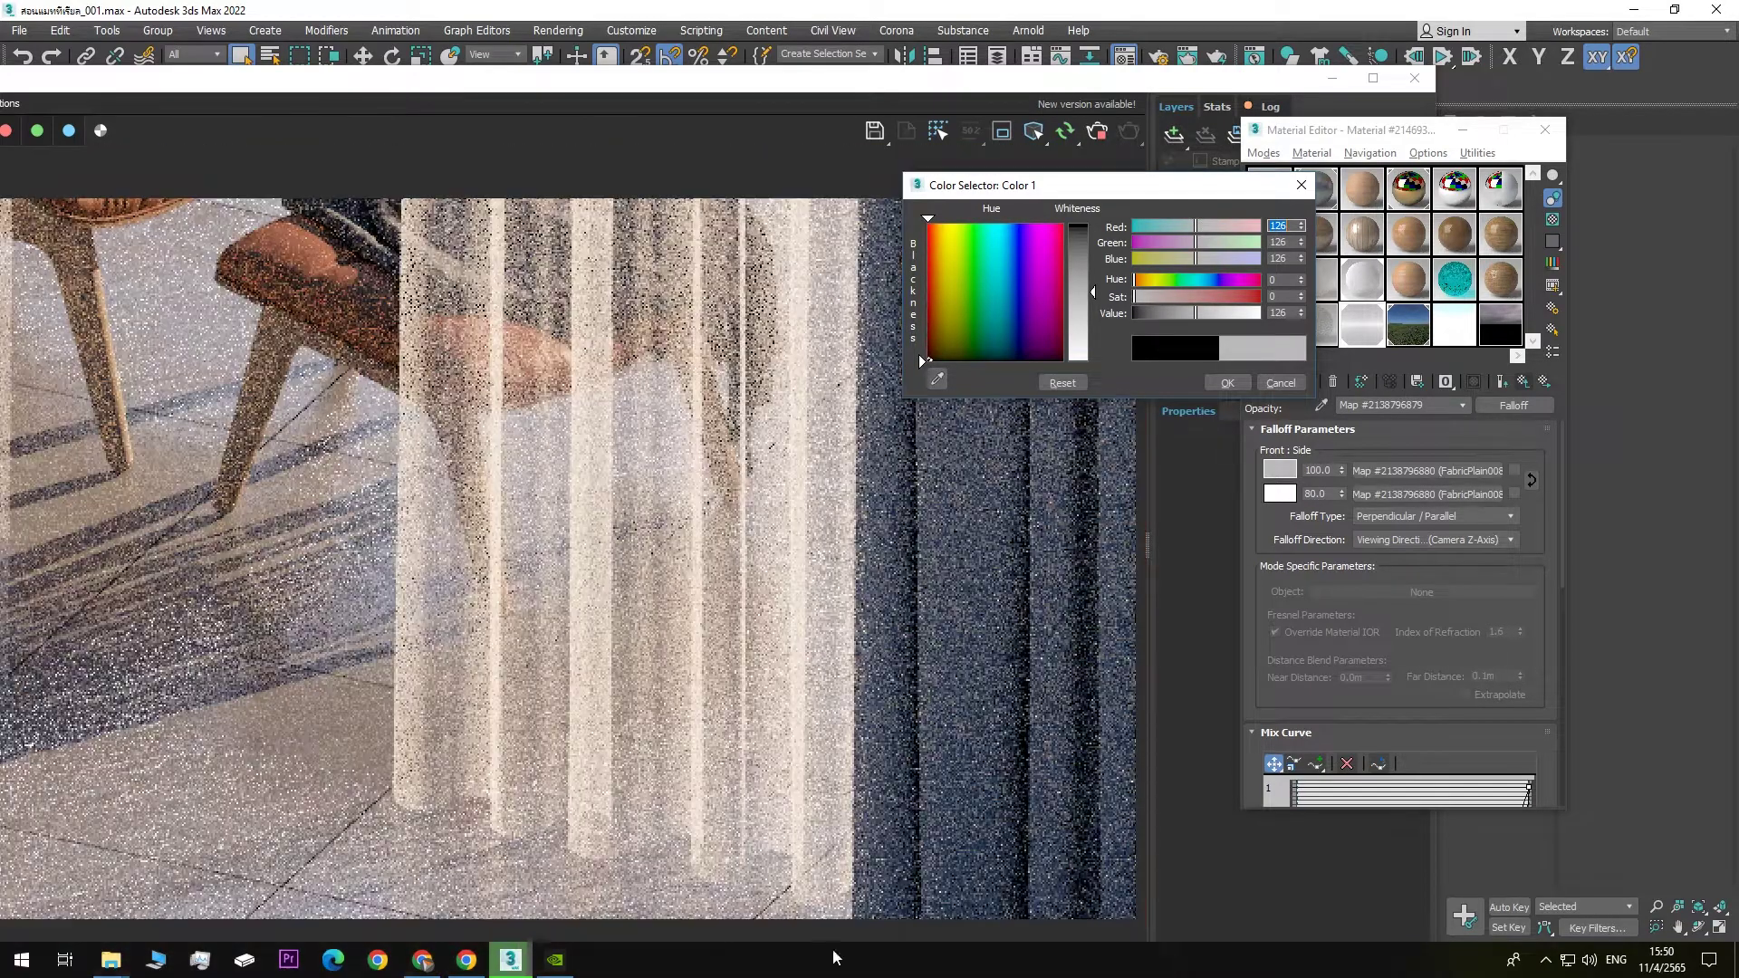
scroll(544, 684, "up", 5)
scroll(460, 670, "down", 5)
scroll(226, 546, "up", 2)
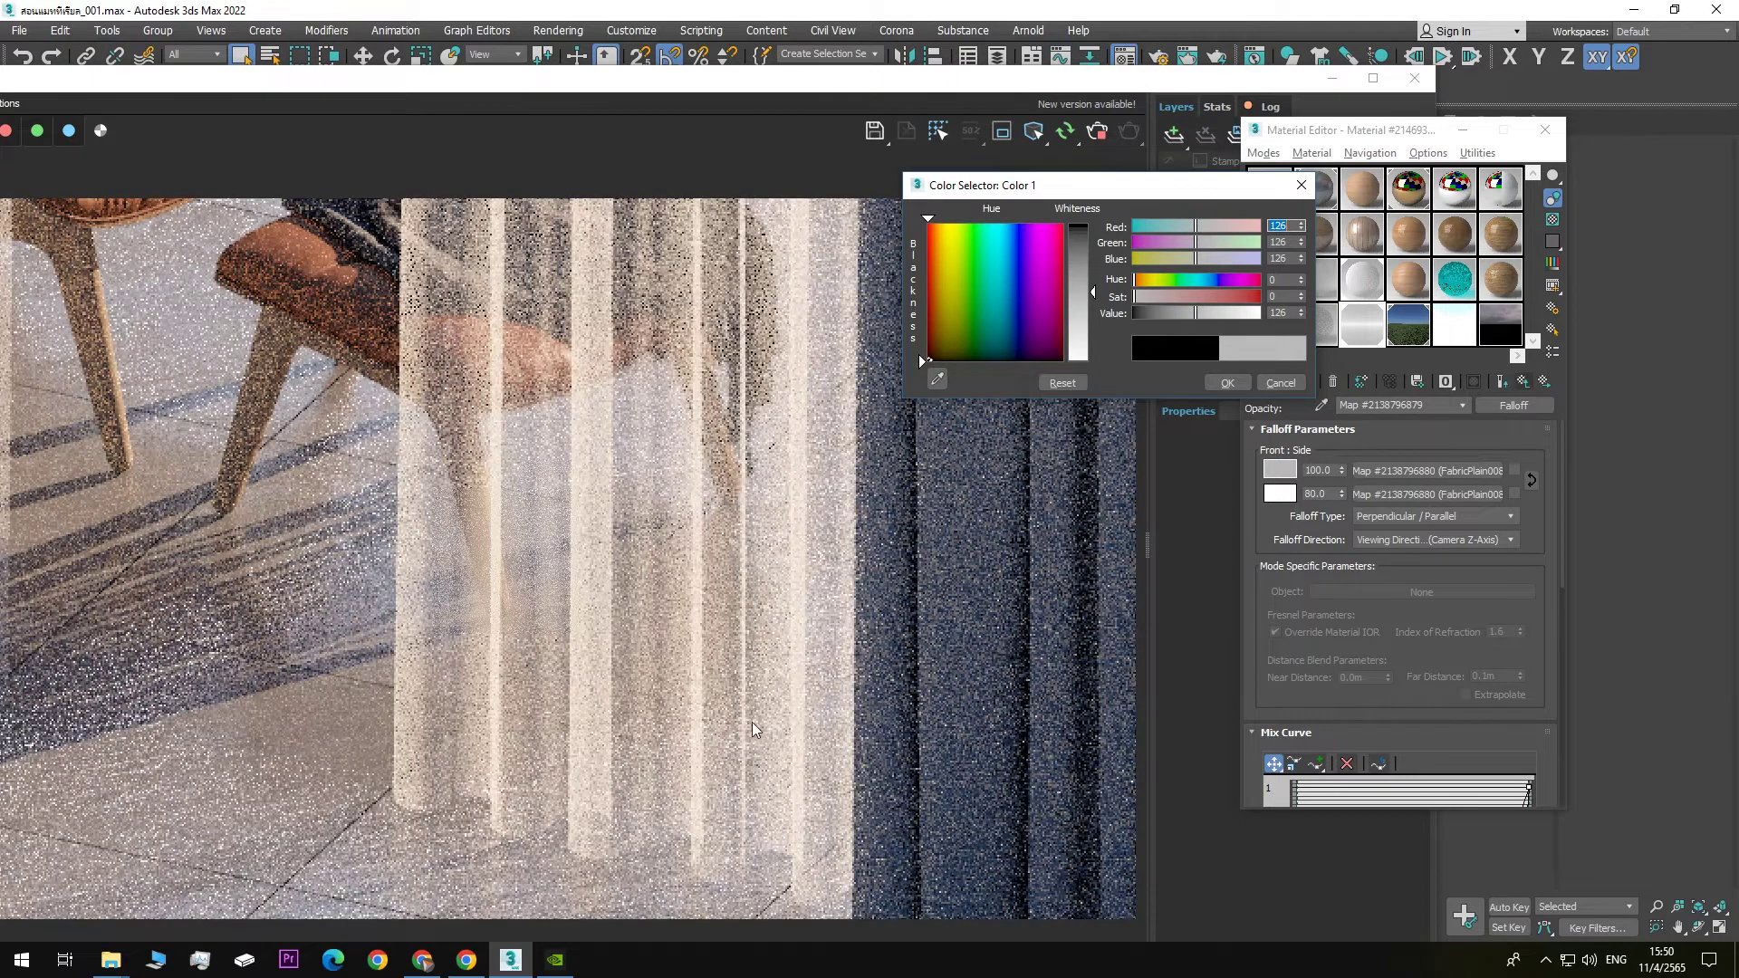
scroll(488, 766, "up", 2)
scroll(422, 501, "down", 2)
scroll(422, 502, "down", 2)
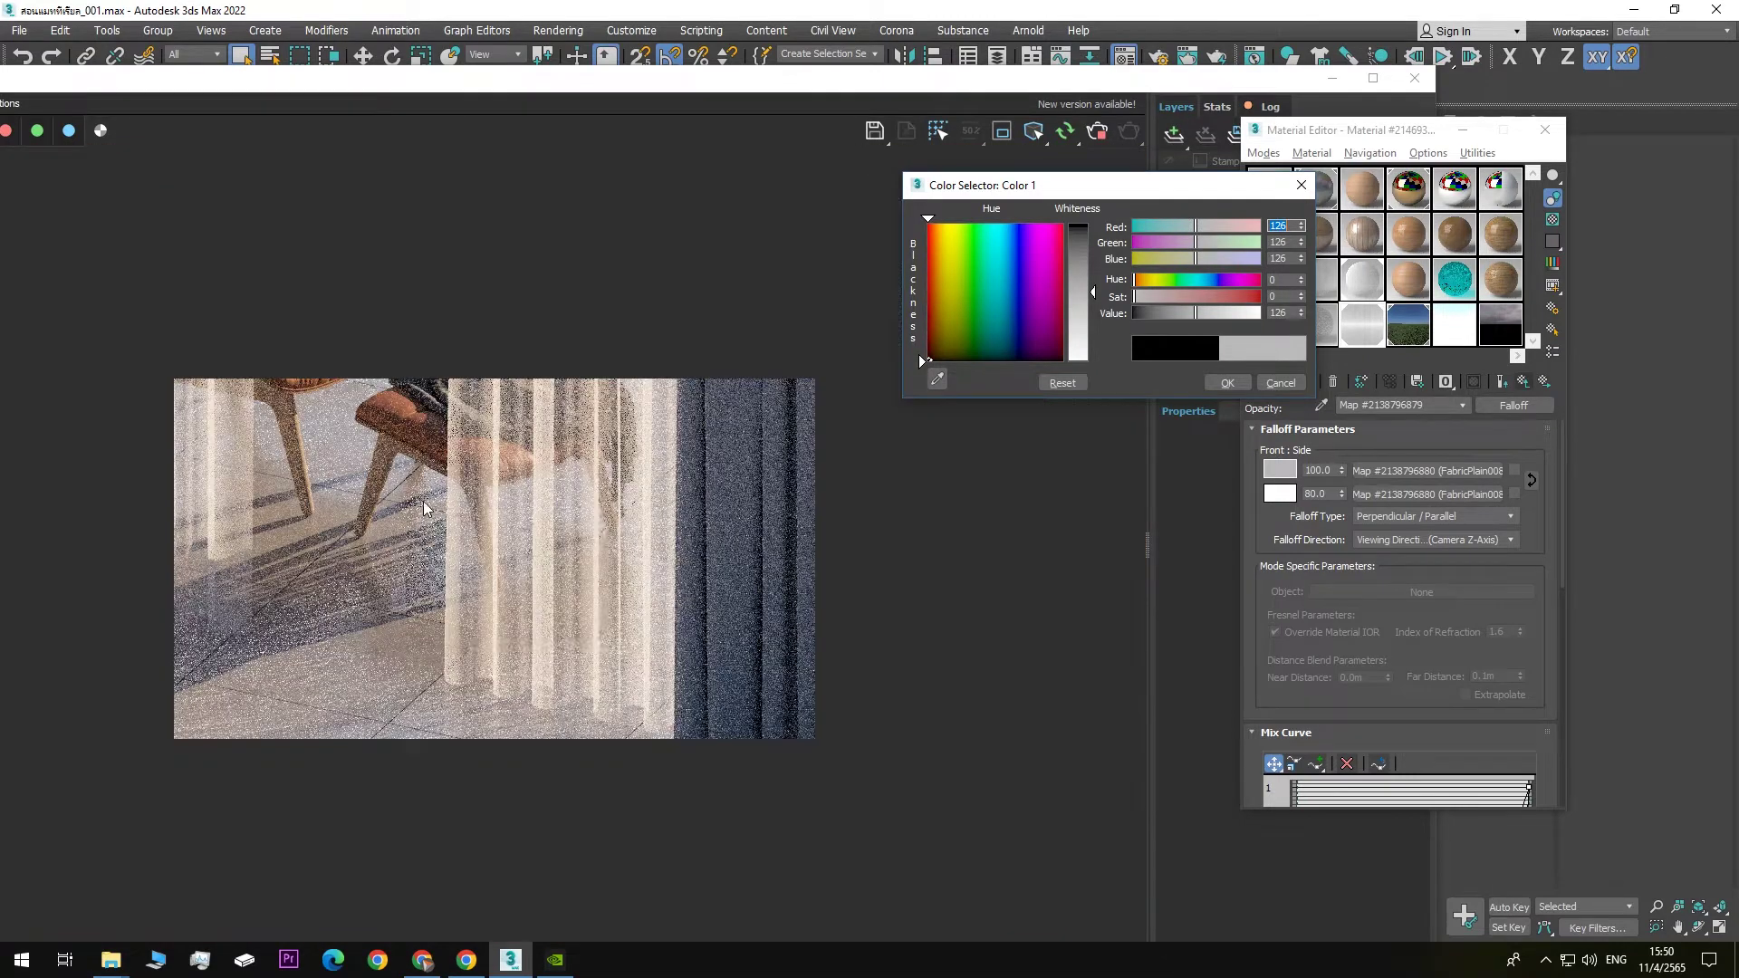
scroll(244, 558, "up", 2)
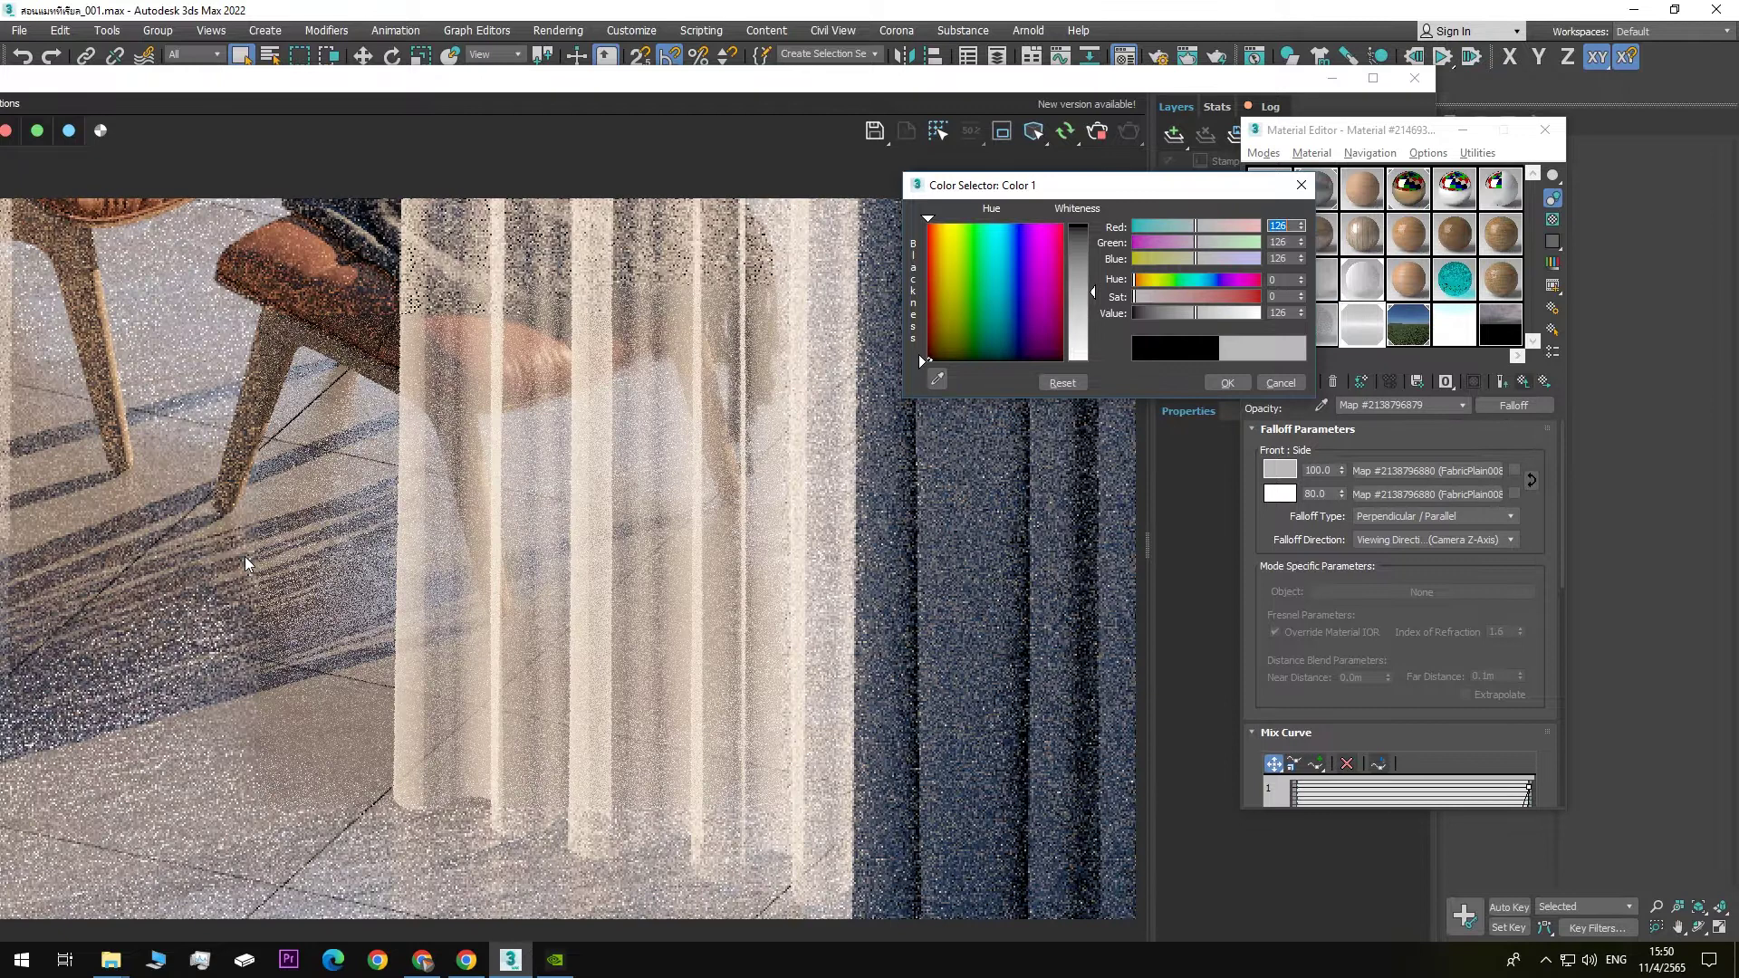
scroll(519, 520, "up", 2)
scroll(519, 520, "down", 2)
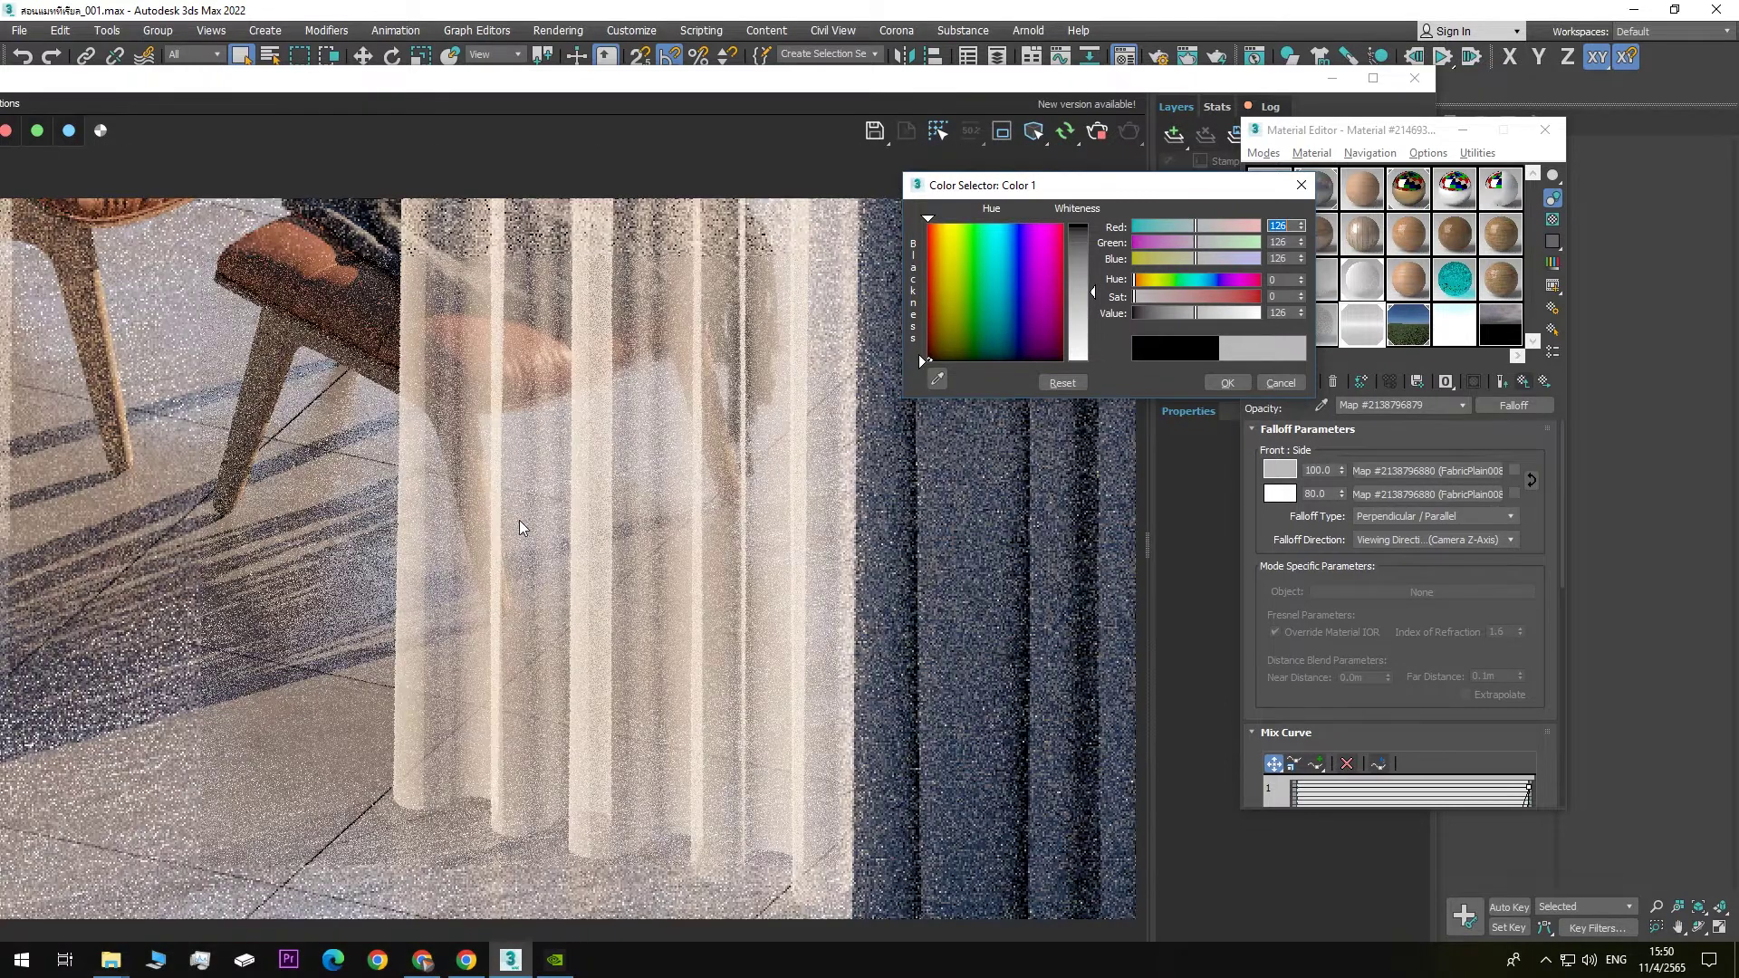
scroll(520, 526, "down", 2)
scroll(509, 656, "up", 2)
scroll(509, 655, "up", 1)
scroll(532, 575, "down", 1)
scroll(509, 618, "down", 1)
scroll(509, 625, "up", 1)
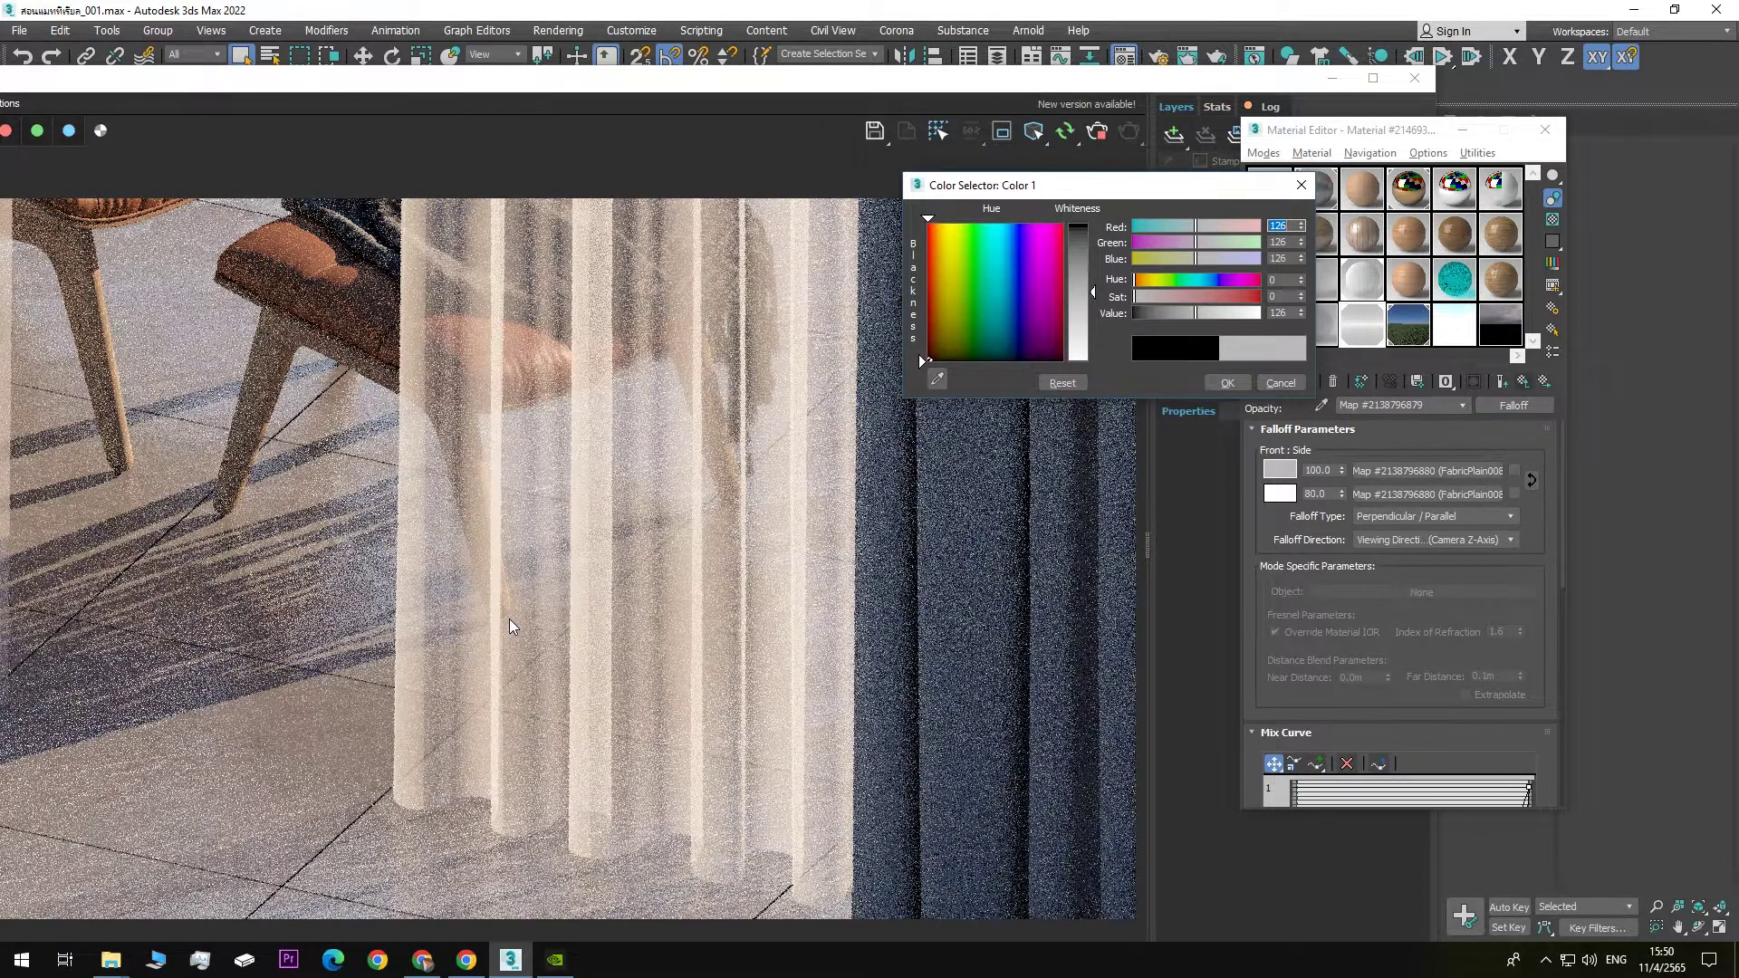
- Re-enable the fabric maps in both the front and side slots of the Falloff and check the curtain folds
left_click(1515, 470)
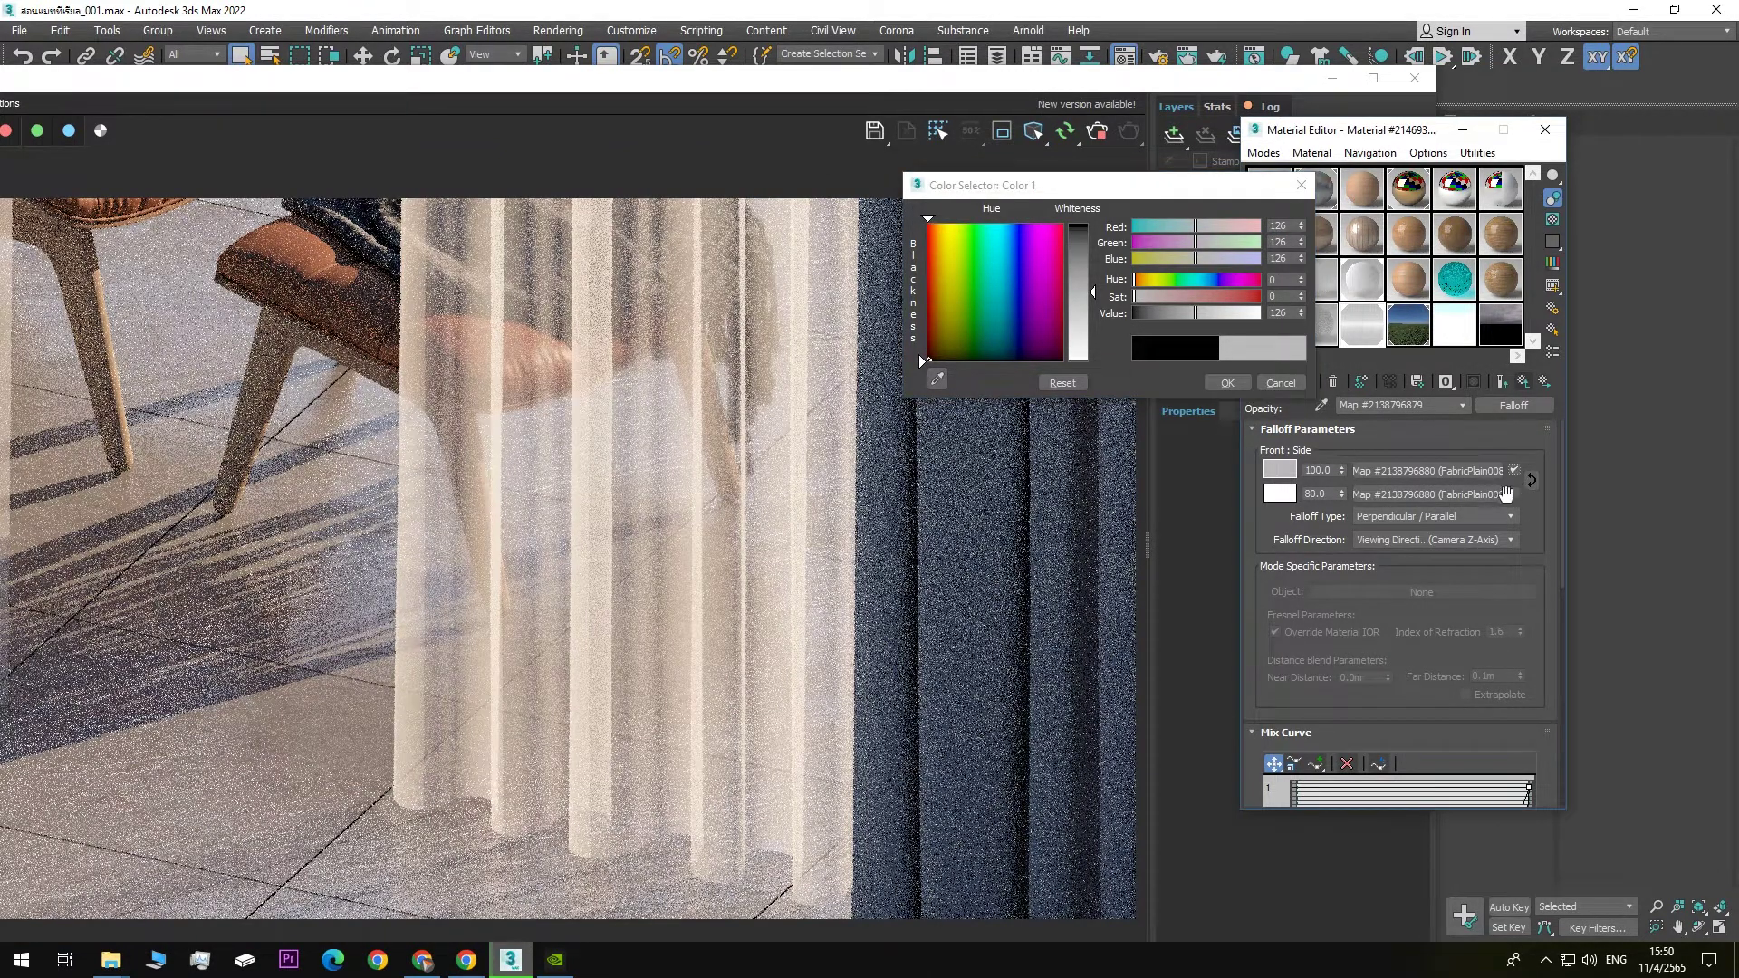
left_click(1515, 494)
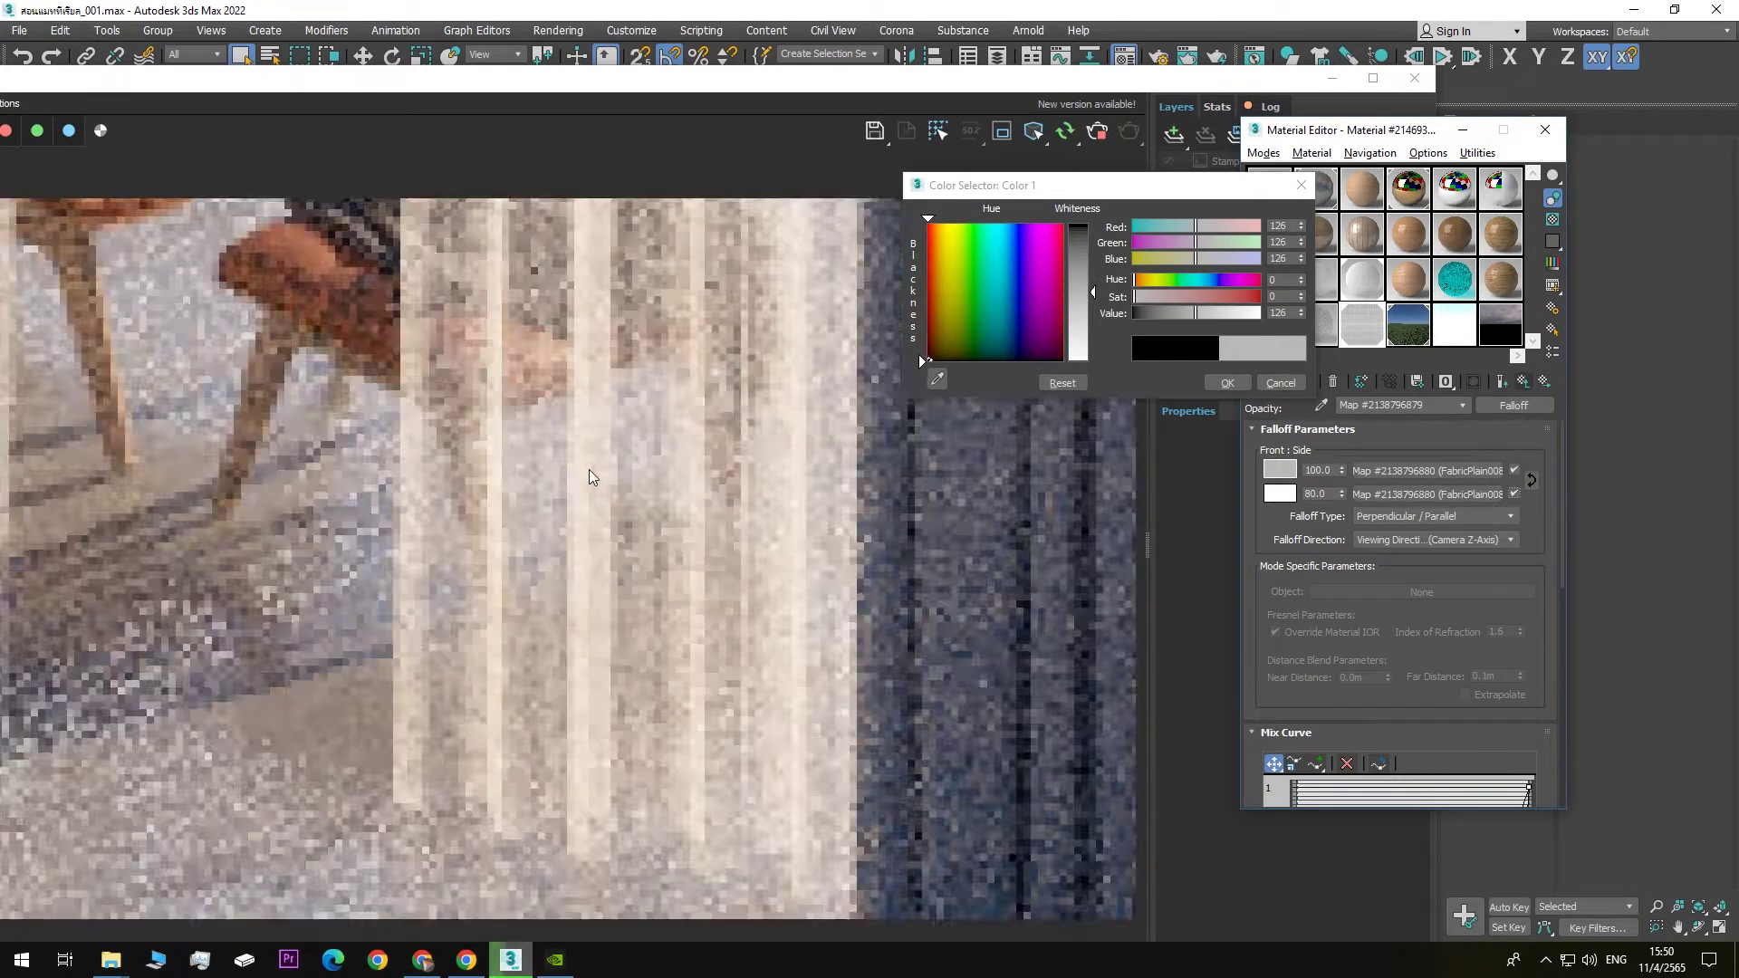
scroll(519, 538, "up", 2)
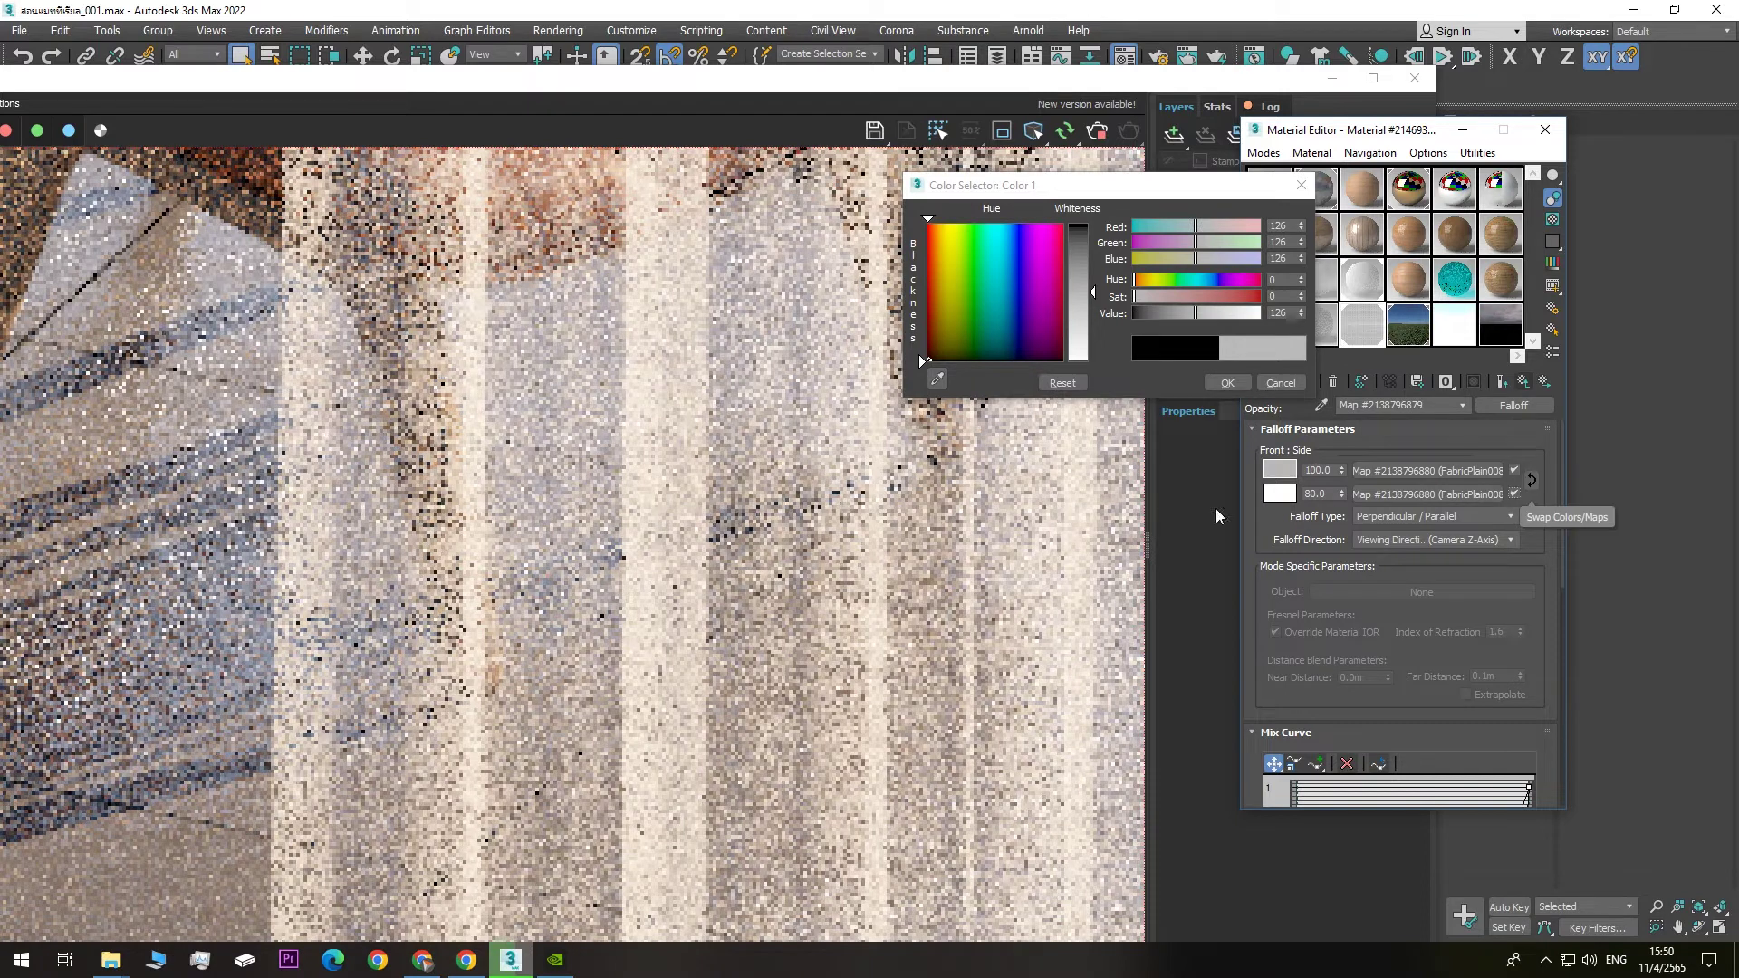
scroll(656, 567, "down", 2)
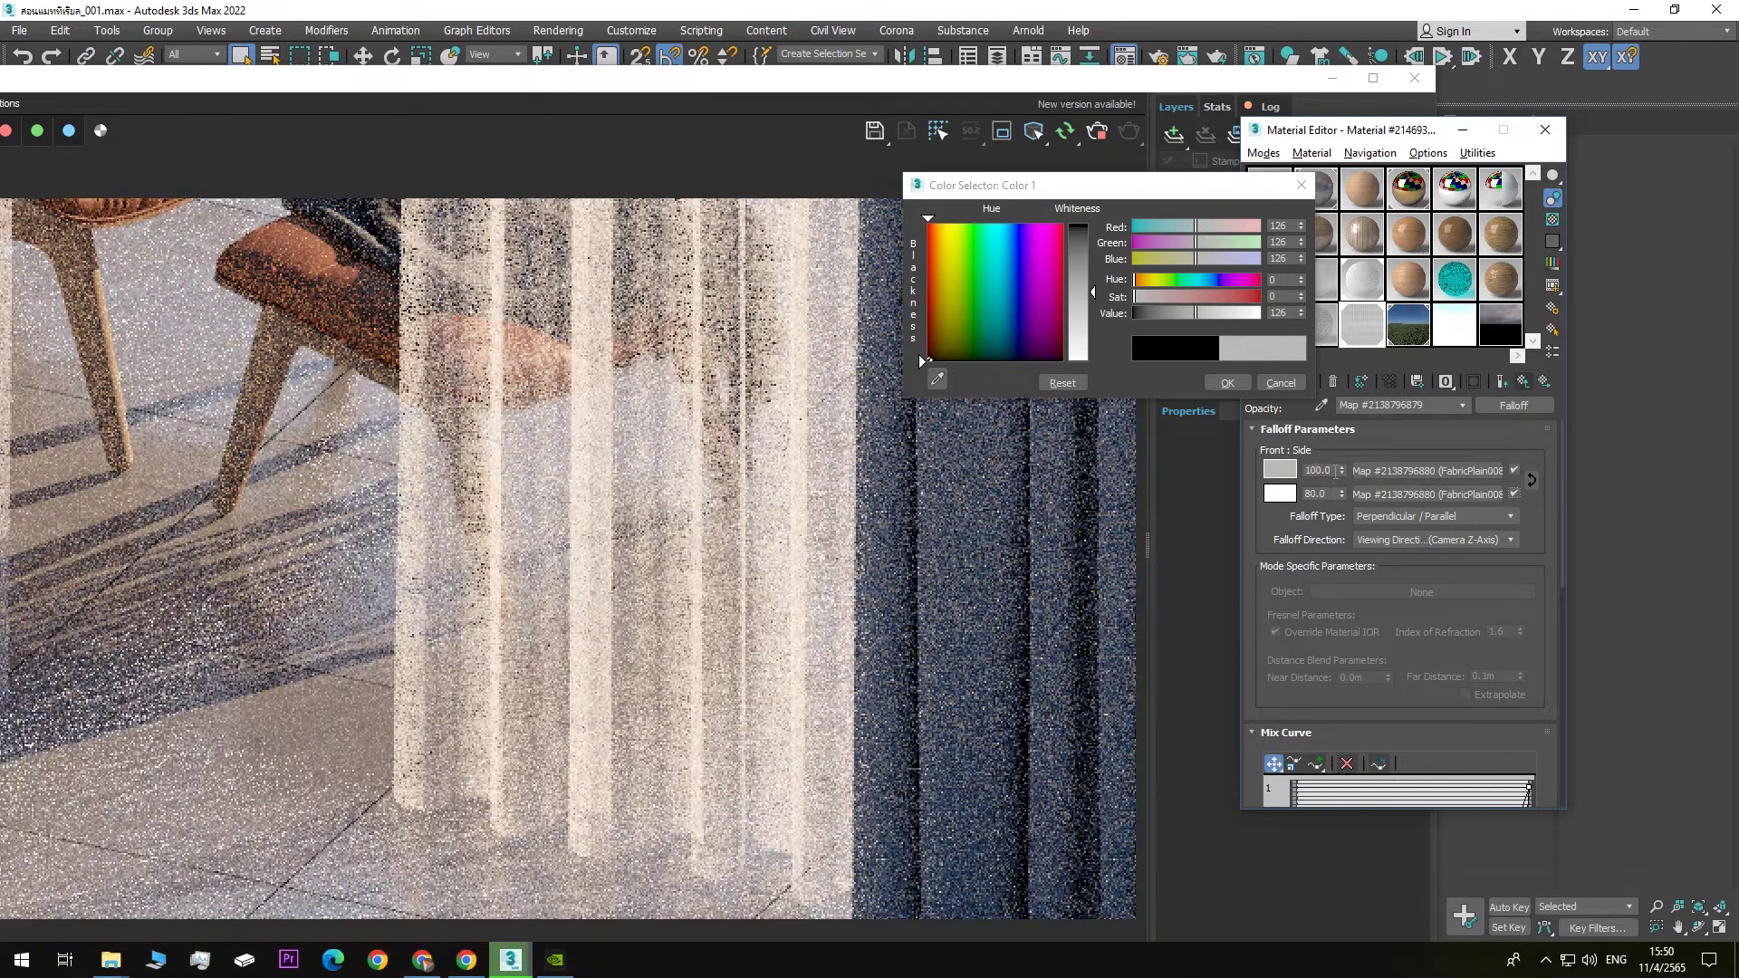
- Set the Falloff's front fabric map amount to 50 and check the updated weave up close
type("50")
key("Return")
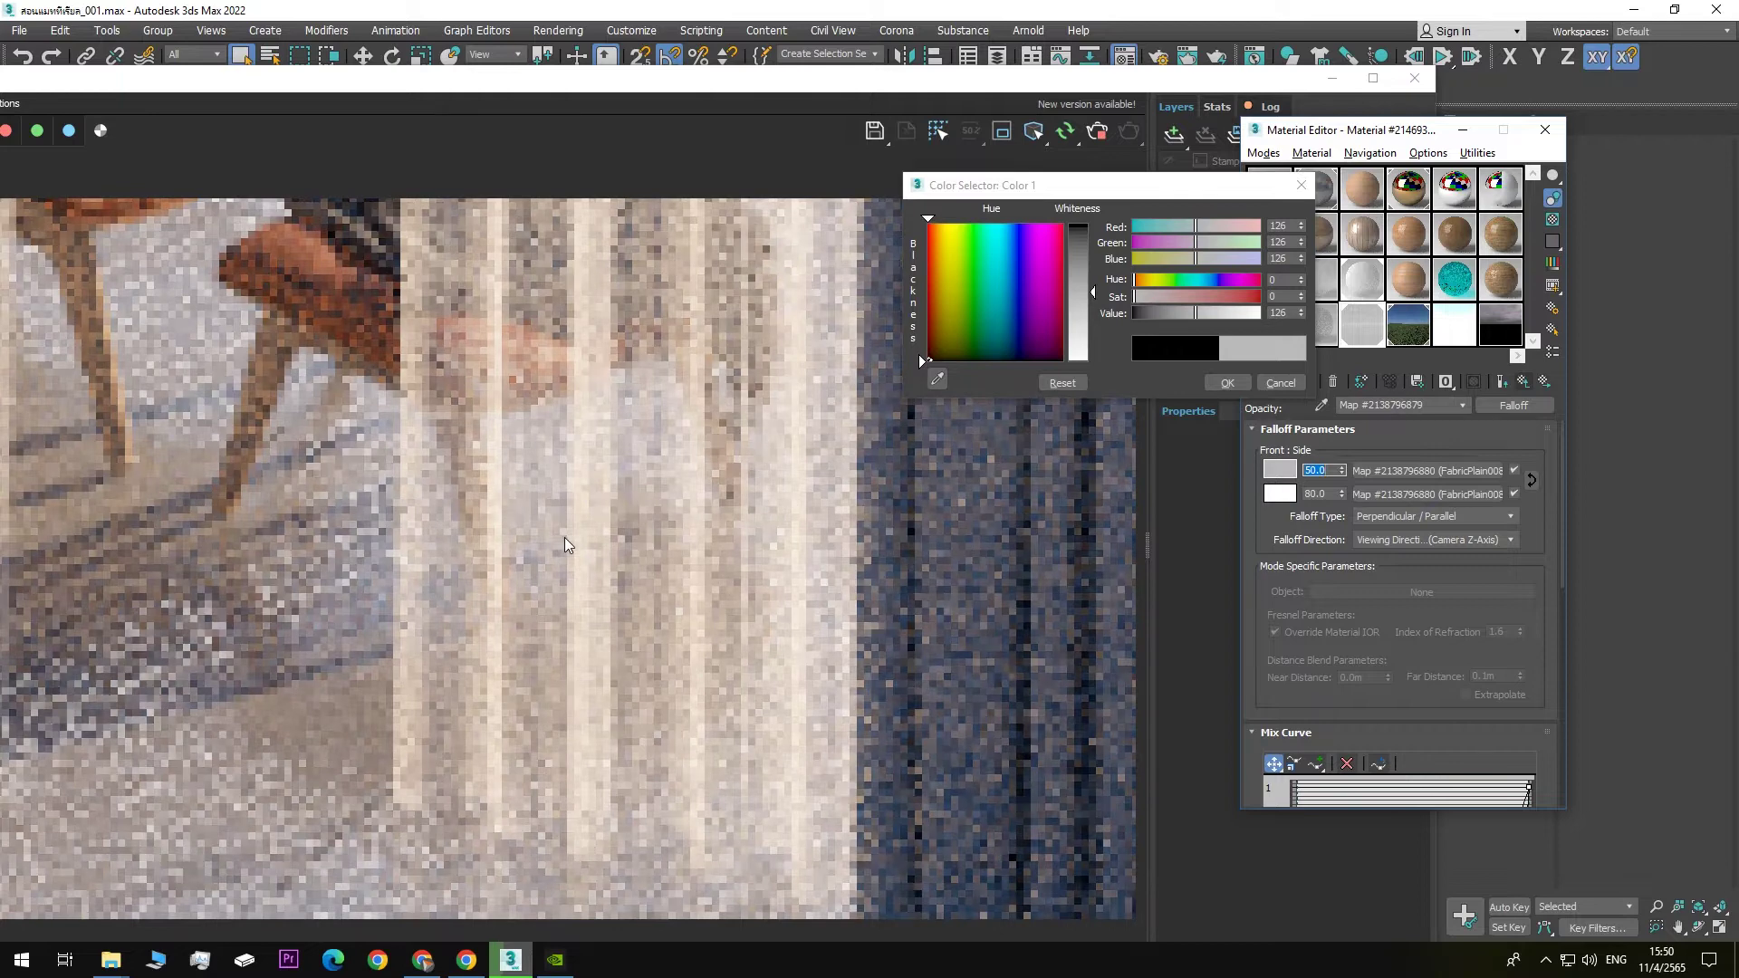
scroll(476, 720, "up", 2)
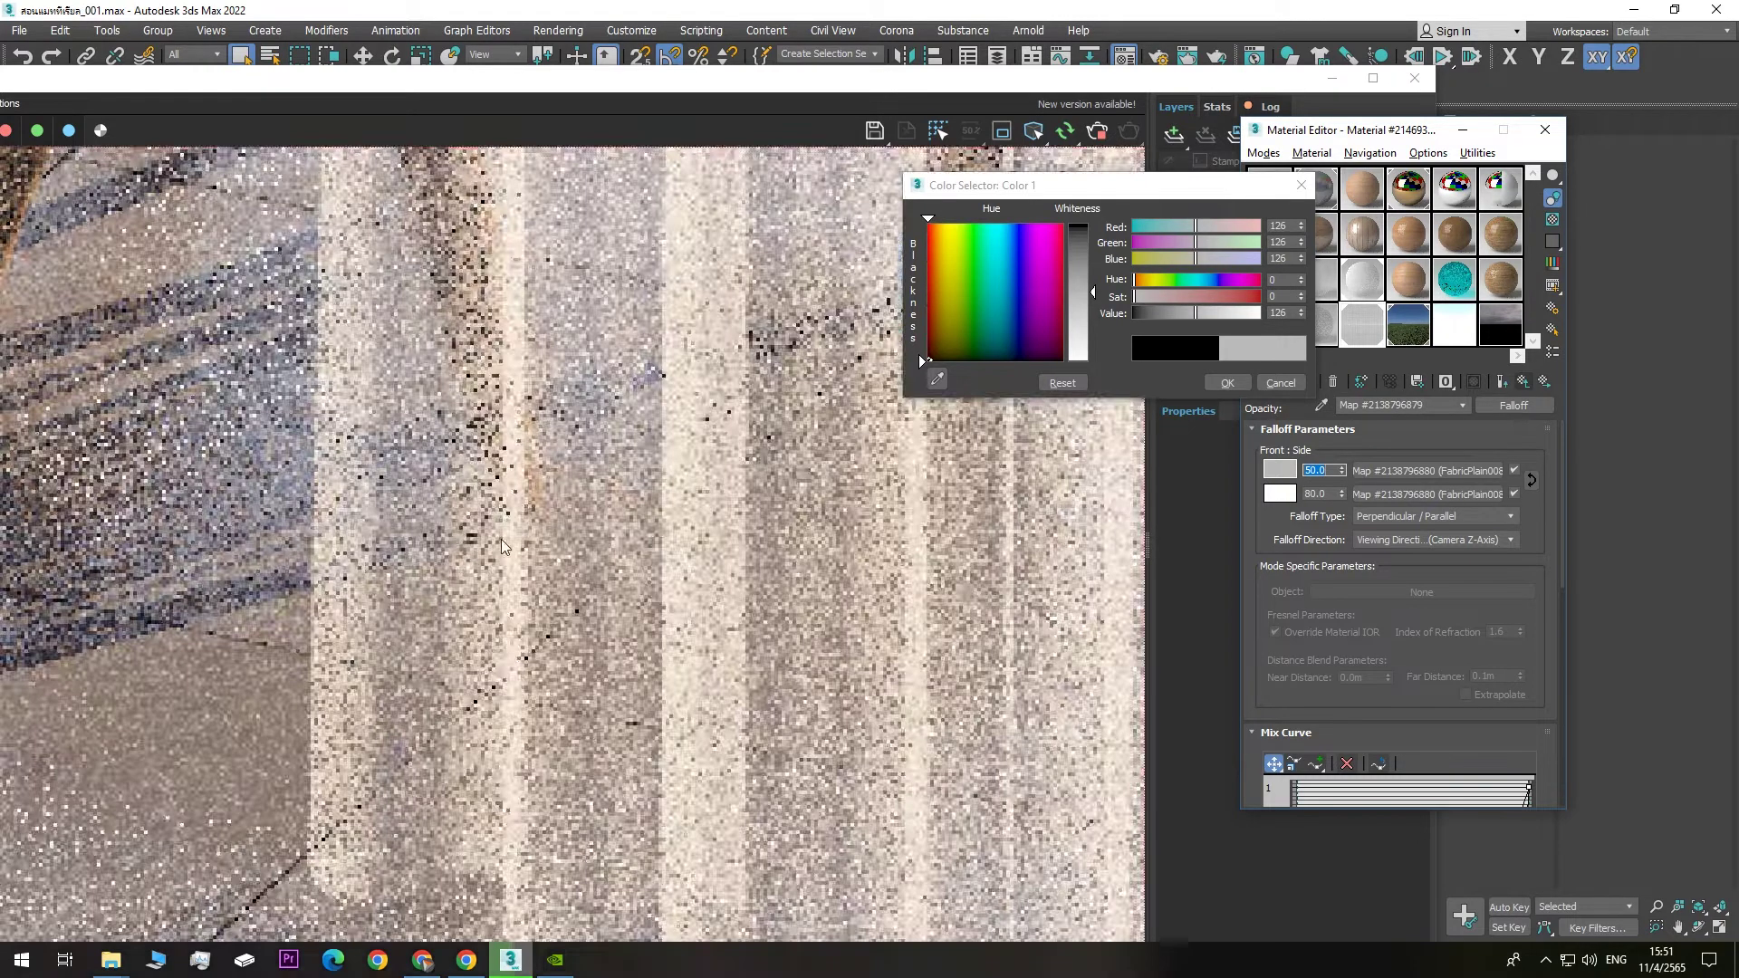
scroll(502, 540, "down", 2)
scroll(431, 793, "up", 2)
scroll(484, 672, "down", 2)
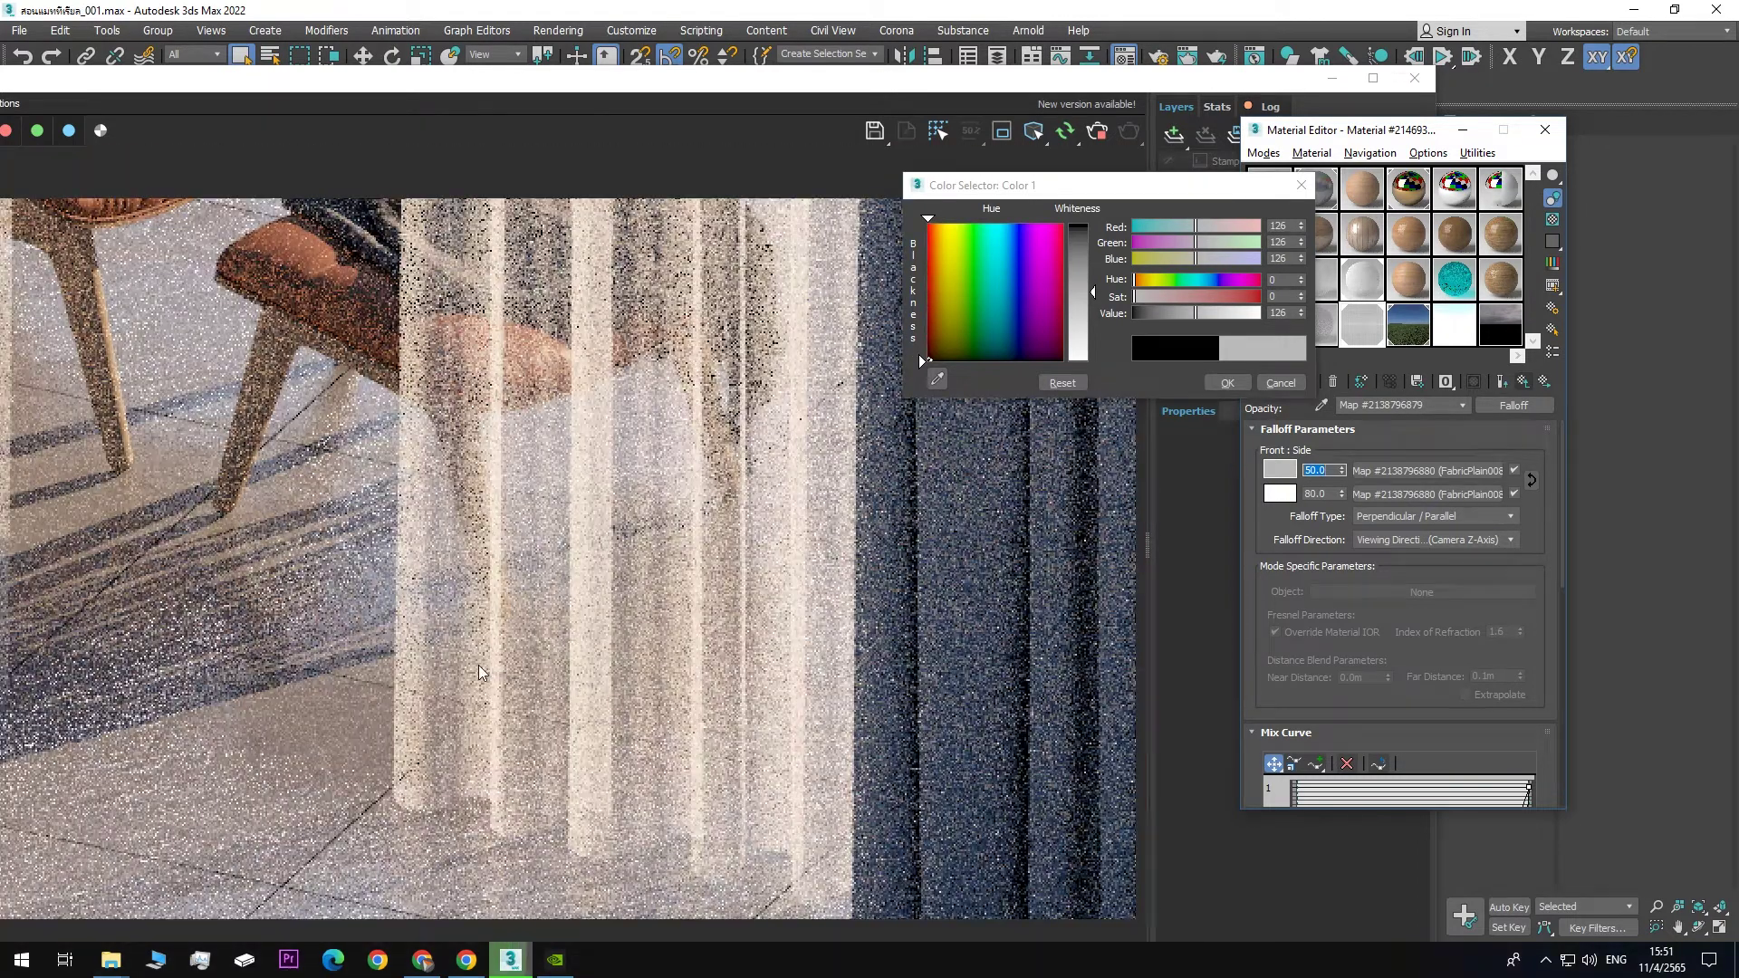
- Inspect the curtain's blended weave and translucency in full and close up, shifting the frame buffer slightly
scroll(537, 733, "down", 1)
scroll(540, 726, "up", 2)
scroll(460, 735, "up", 2)
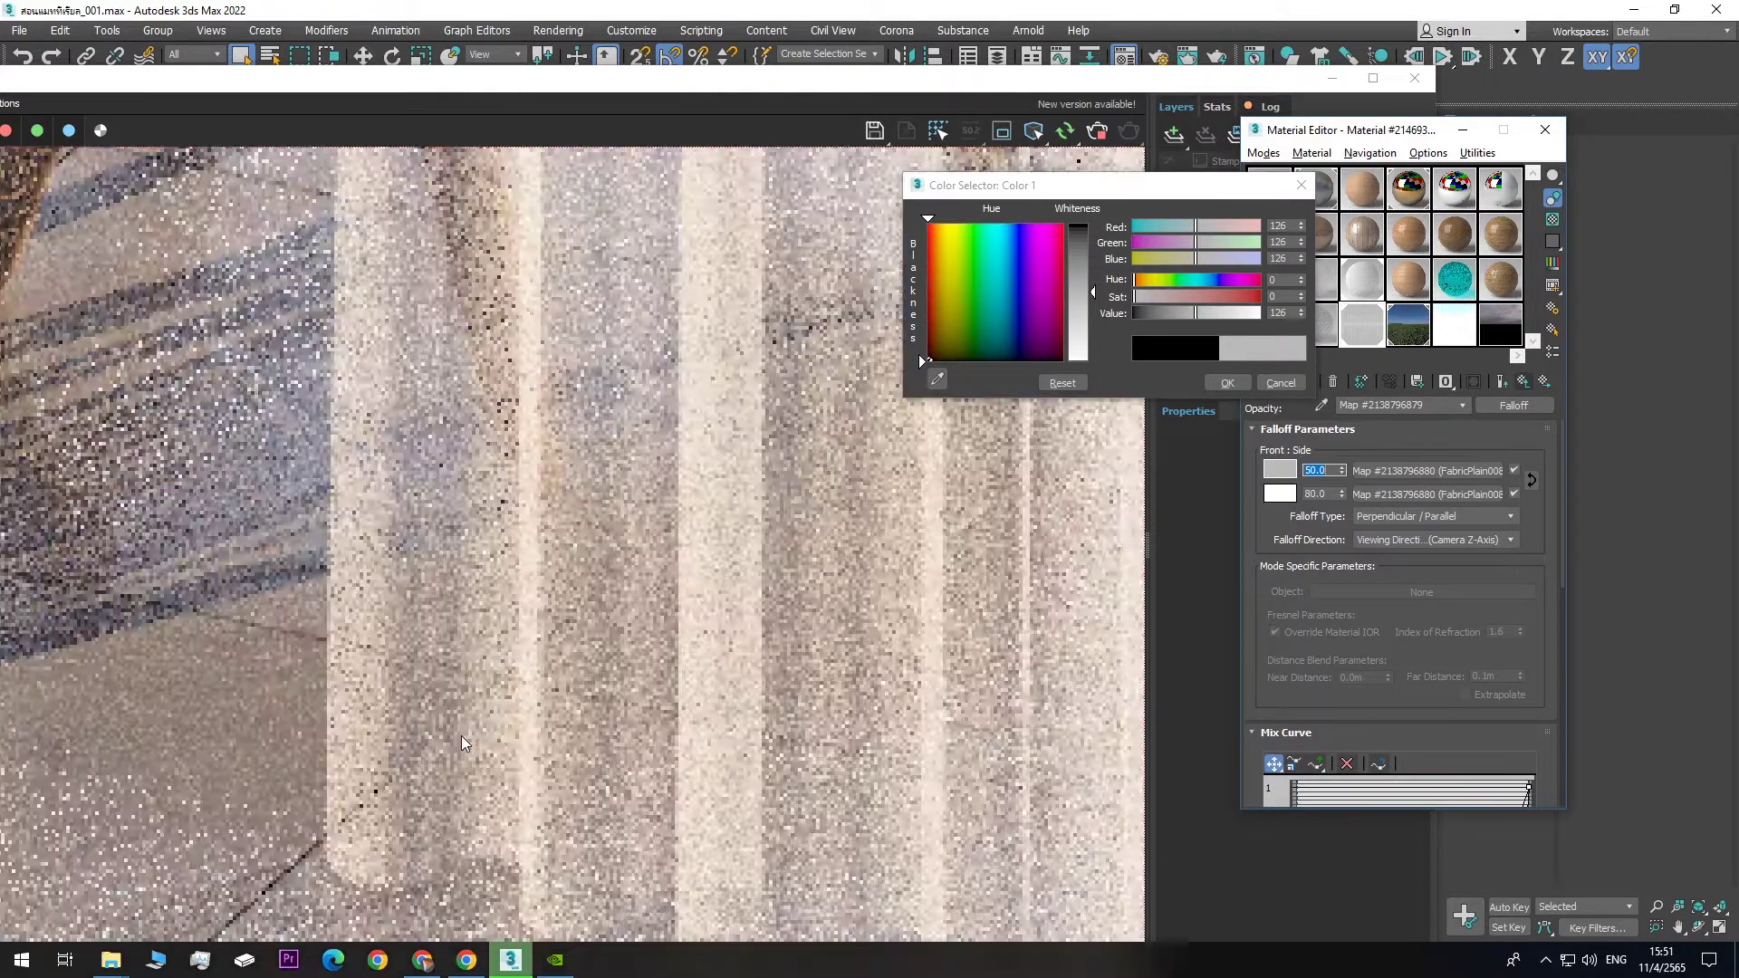
scroll(471, 677, "down", 4)
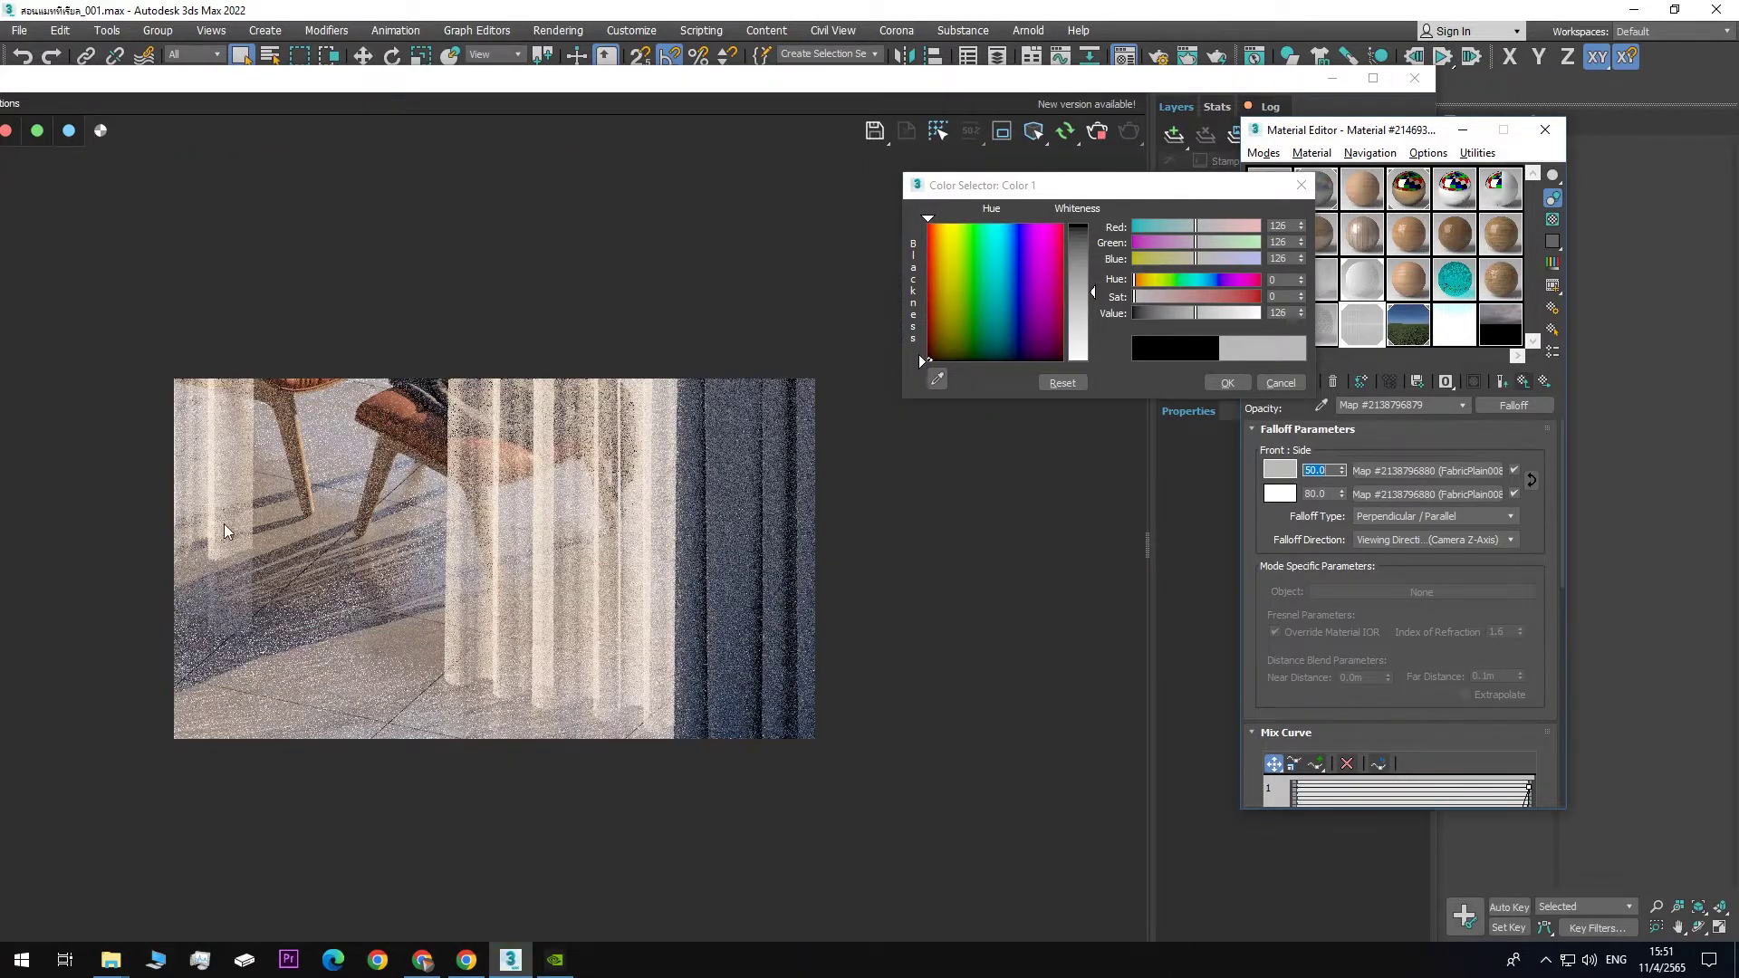
scroll(226, 528, "up", 3)
left_click(968, 573)
scroll(780, 540, "down", 4)
scroll(564, 661, "up", 4)
scroll(564, 661, "down", 3)
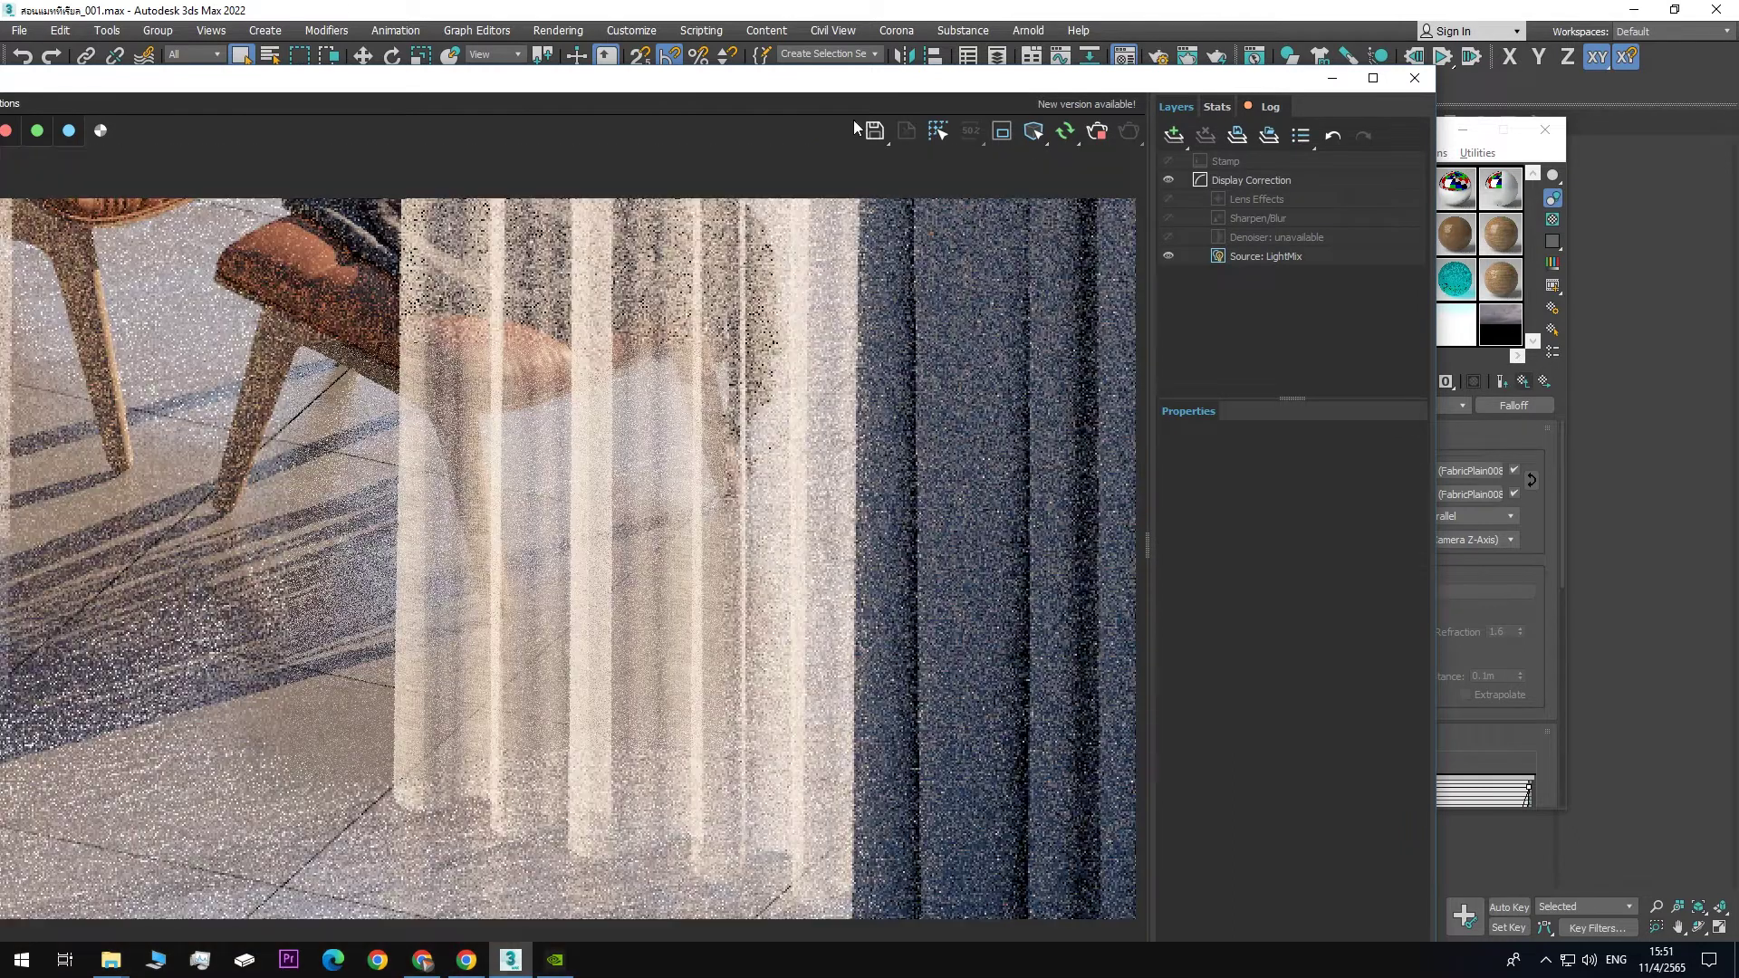
scroll(585, 279, "down", 2)
left_click_drag(905, 79, 907, 76)
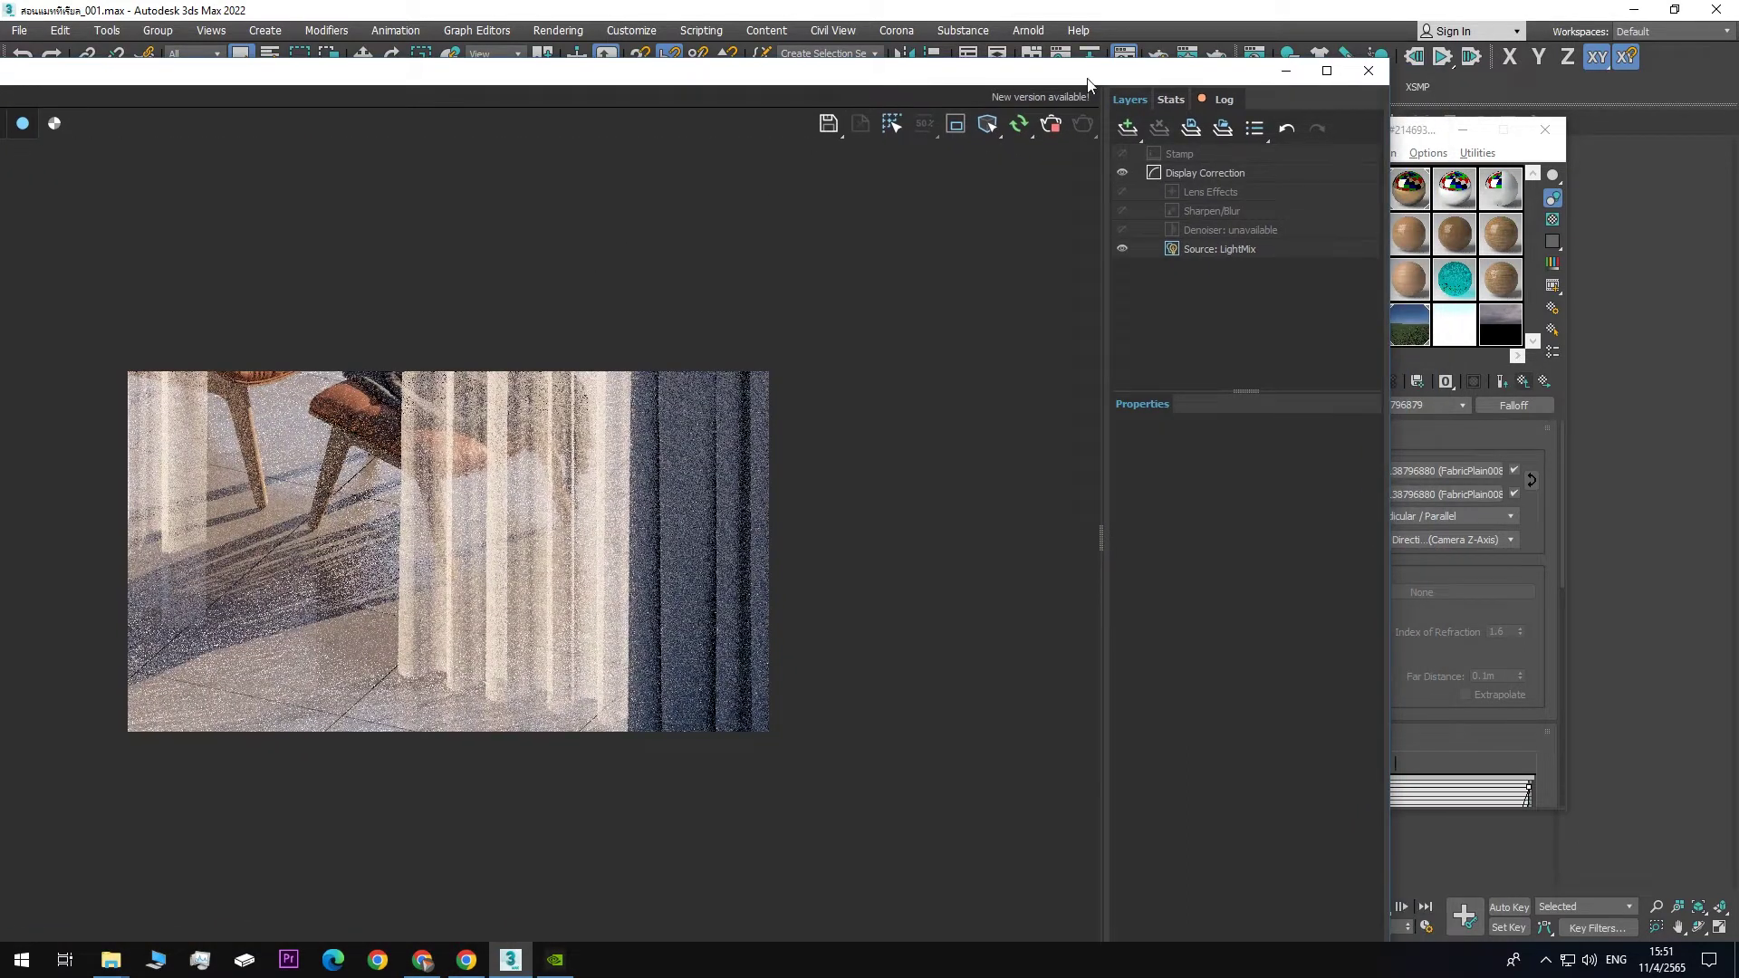
- Accept the Falloff's grey front colour, close the colour selector, and check the curtain render
left_click(1418, 145)
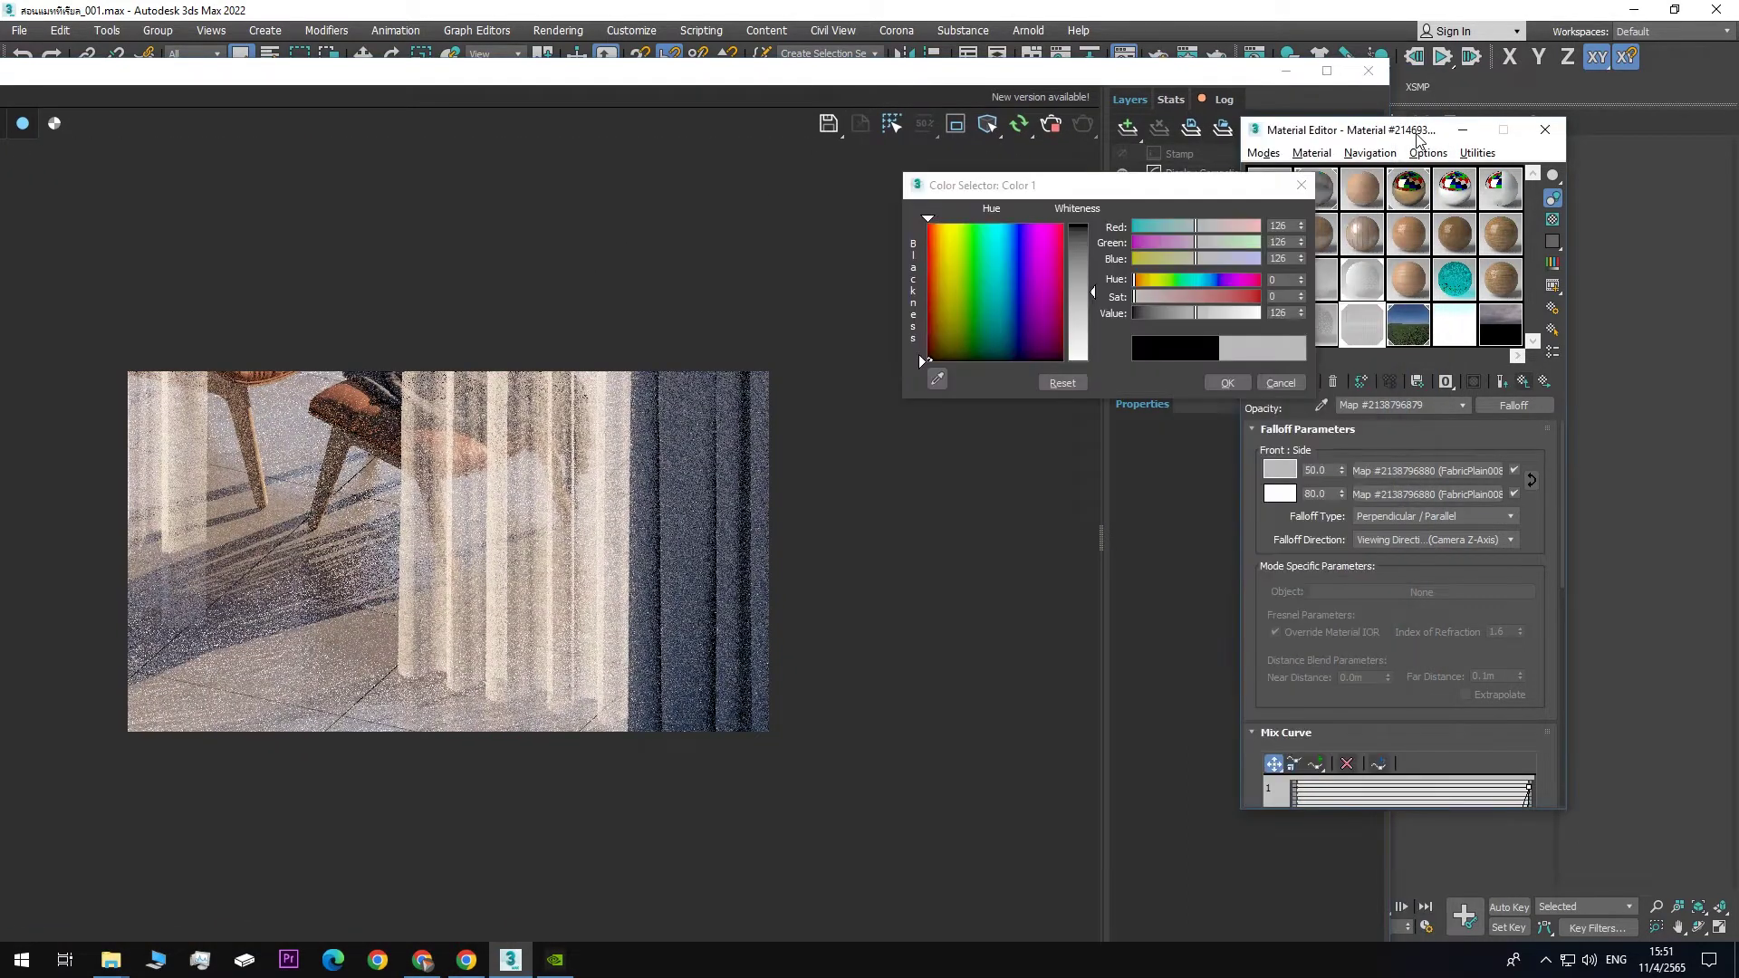
left_click(1229, 382)
left_click(1279, 469)
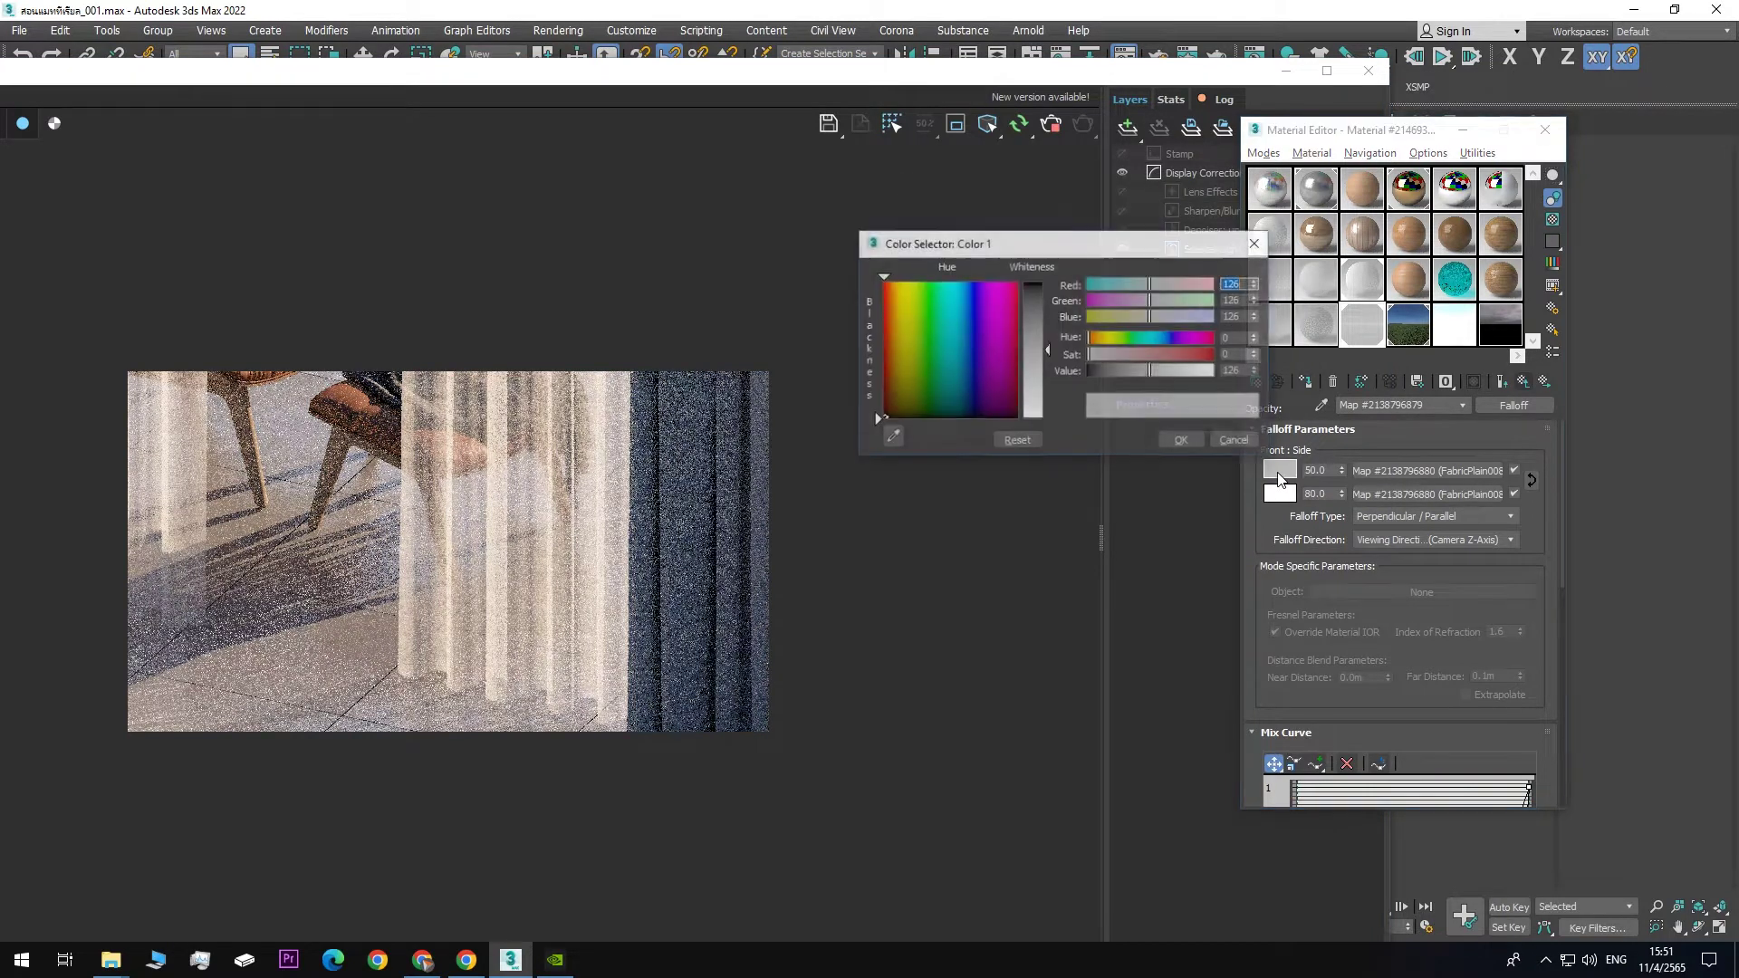
left_click(1235, 440)
scroll(471, 525, "up", 2)
scroll(485, 509, "down", 2)
scroll(449, 458, "down", 2)
scroll(449, 458, "up", 4)
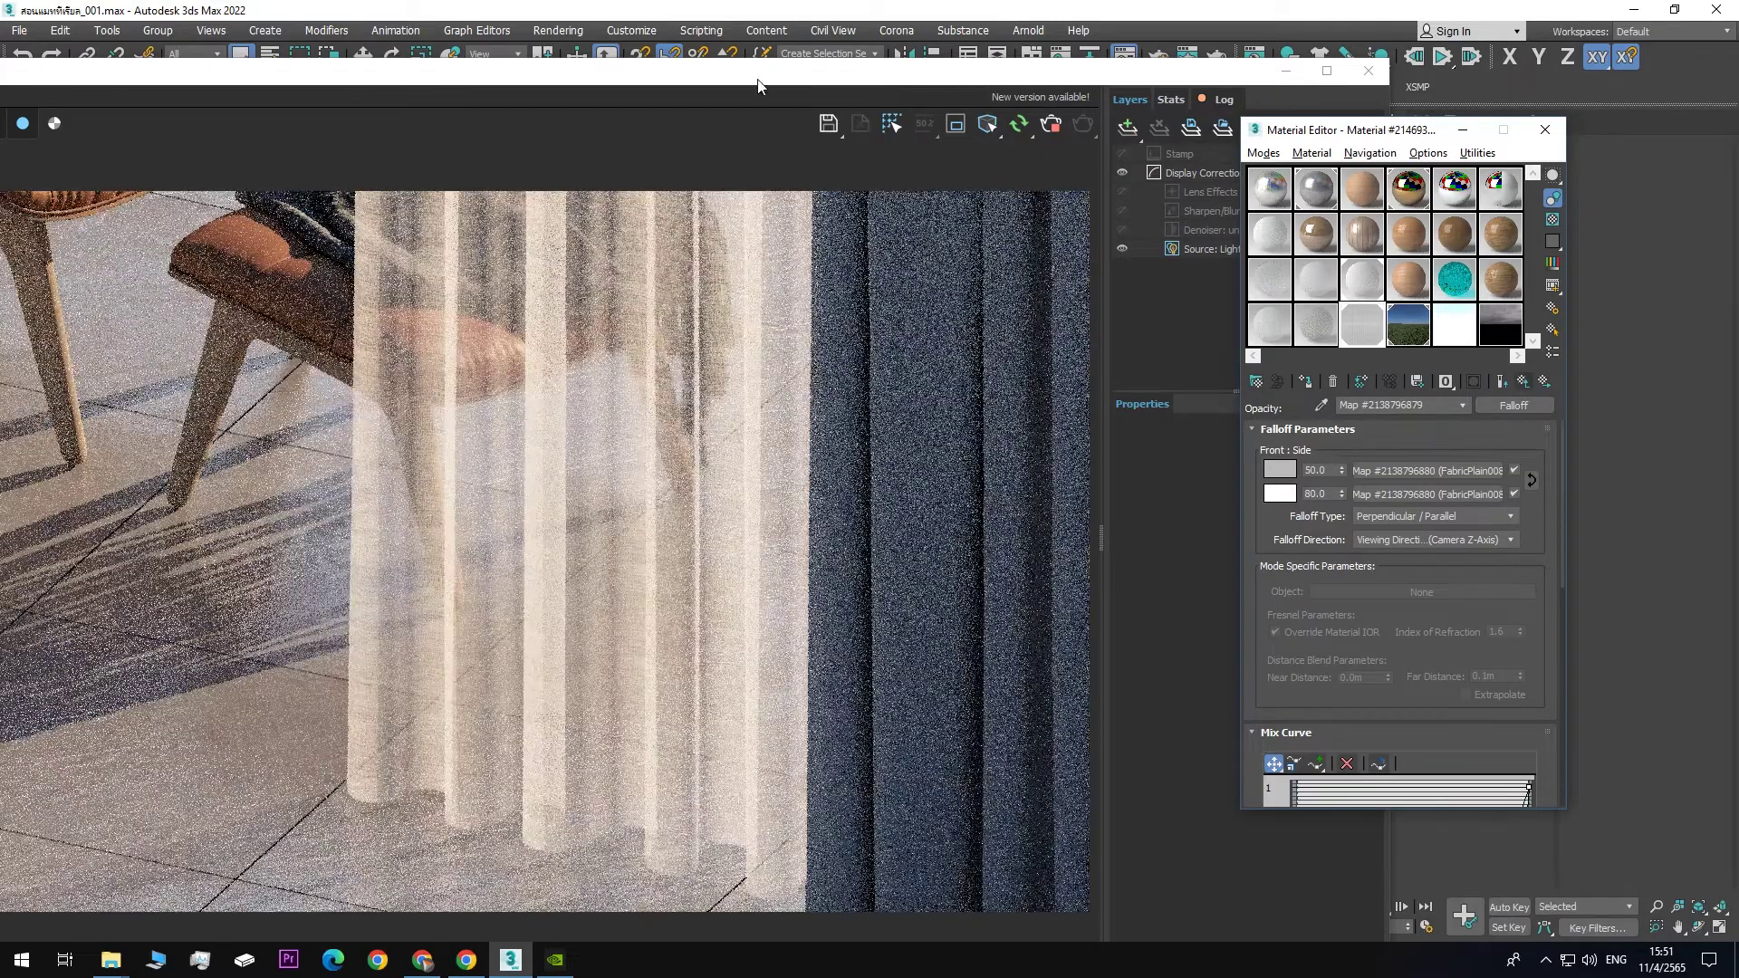
- Switch the viewport to PhysCamera004, render it, and check the sheer curtains across the whole scene
double_click(634, 76)
scroll(450, 360, "down", 2)
scroll(667, 489, "up", 2)
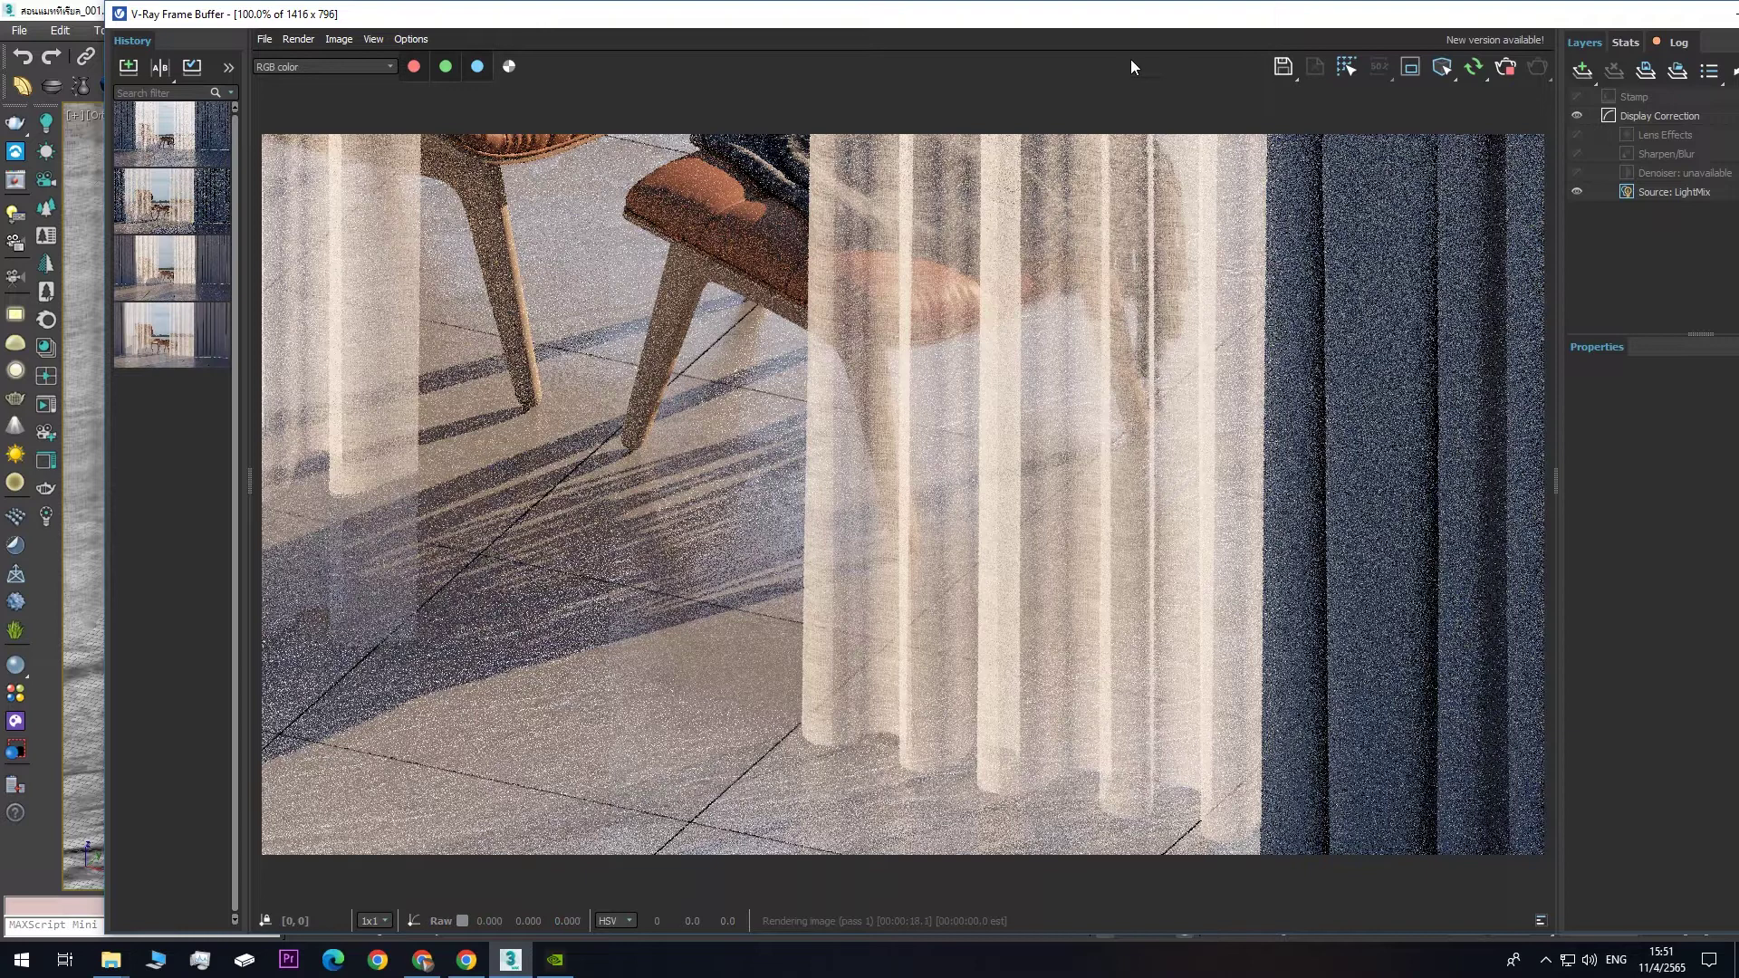
left_click_drag(1174, 19, 811, 263)
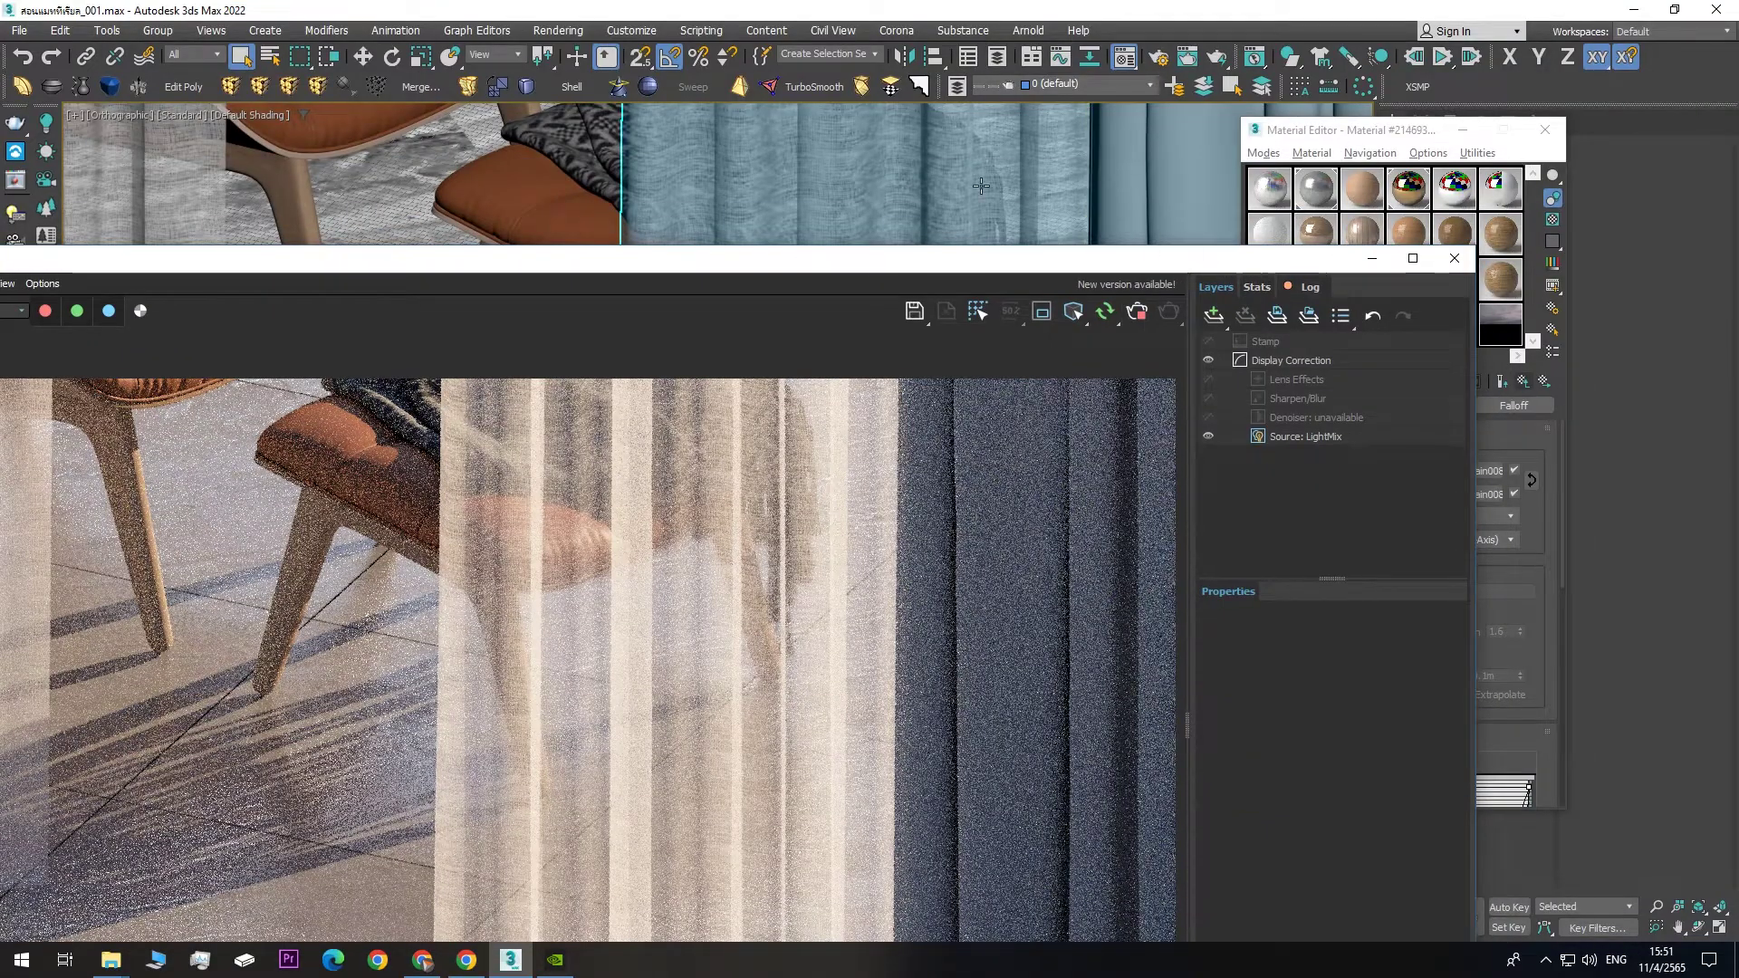
key("c")
double_click(825, 369)
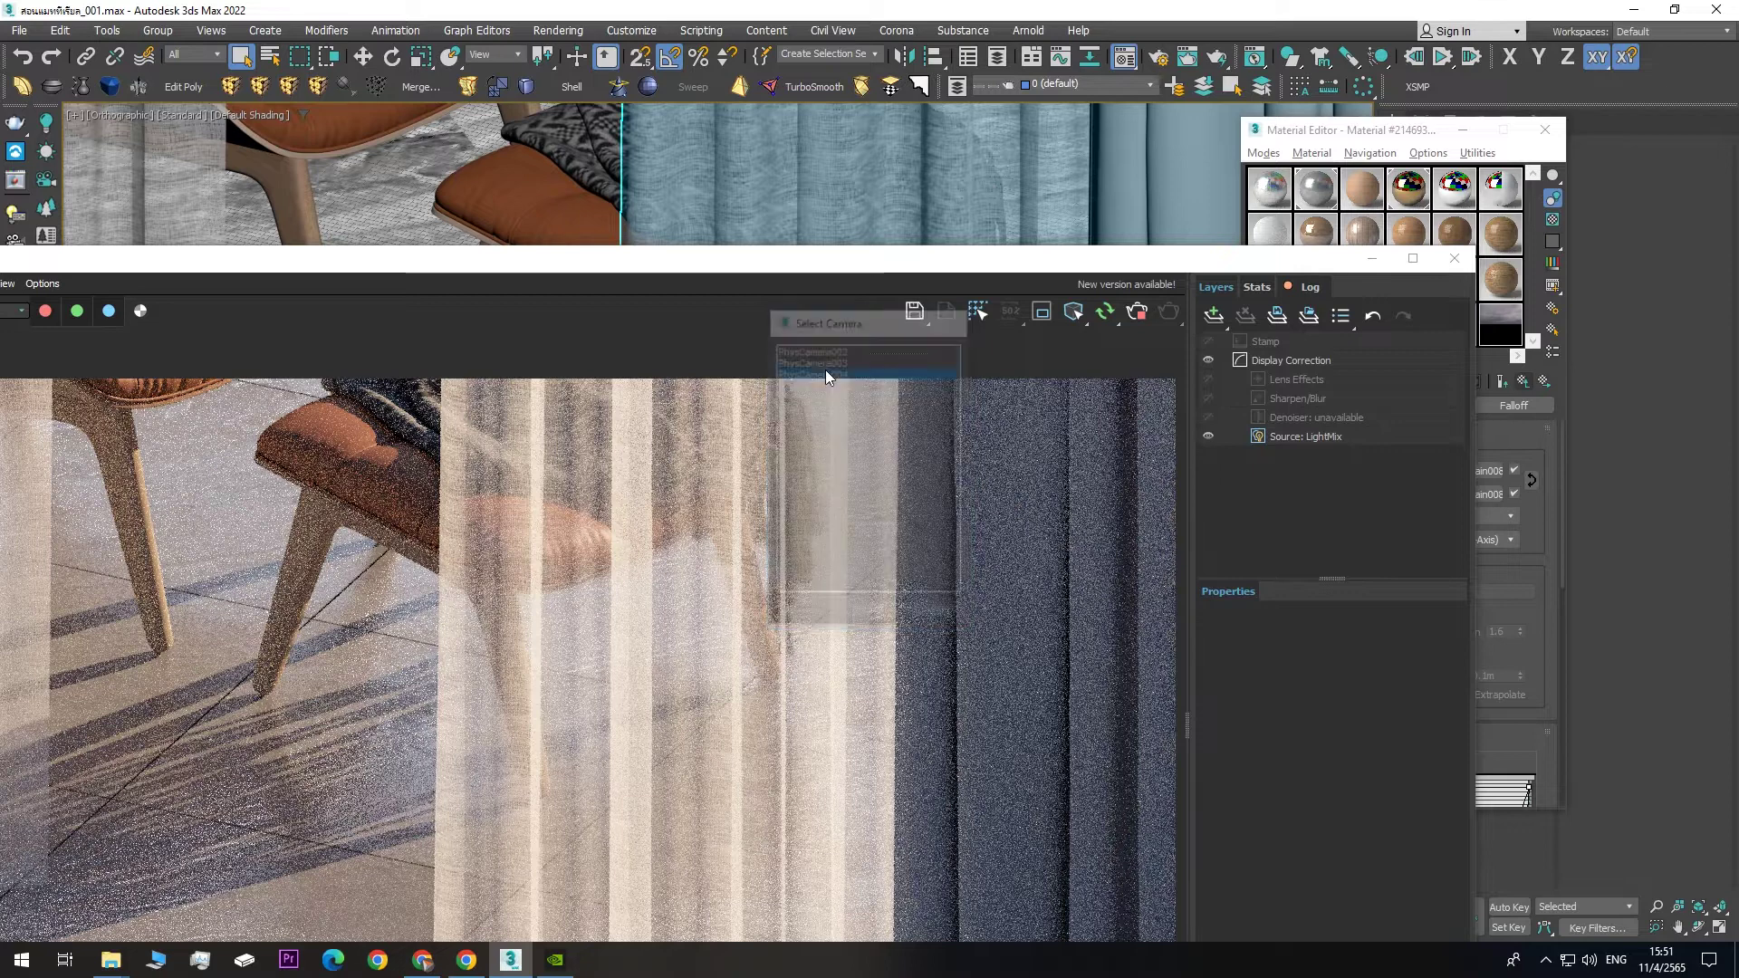
key("shift+q")
left_click_drag(1051, 267, 1255, 23)
scroll(889, 377, "down", 1)
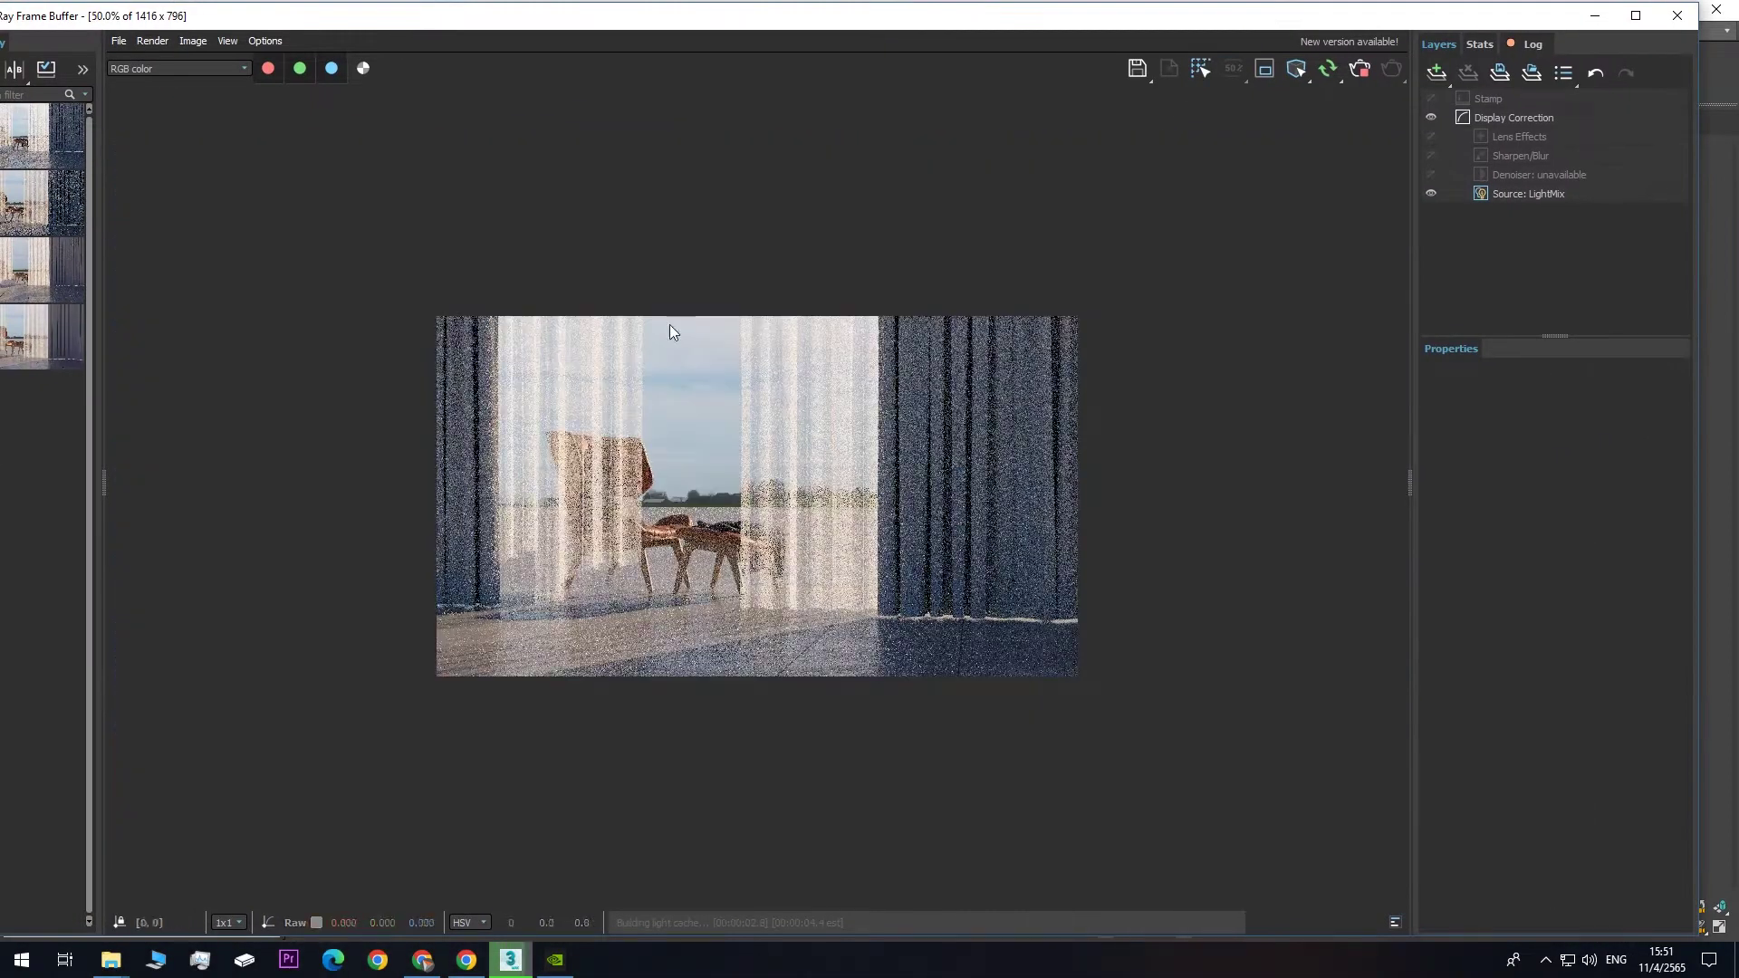
scroll(607, 395, "up", 2)
scroll(607, 397, "down", 1)
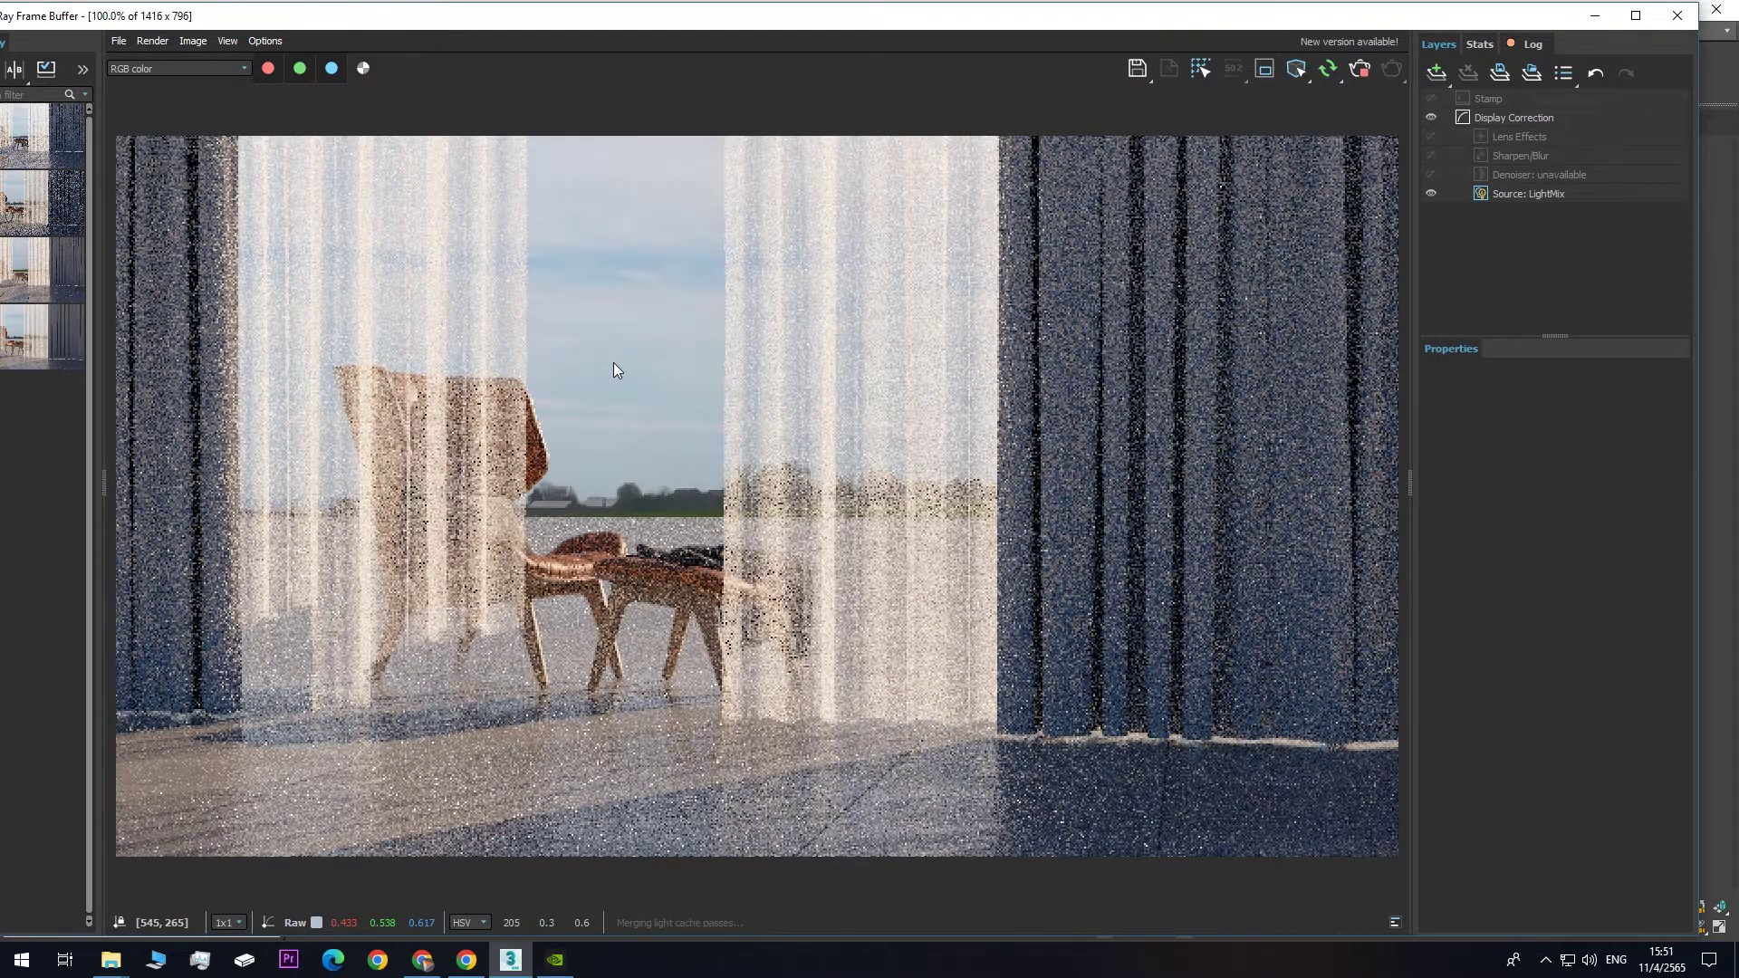
scroll(612, 369, "down", 1)
- Turn on the dome light VRayLight001 and turn off VRaySun001 in the V-Ray Light Lister
left_click_drag(369, 7, 630, 67)
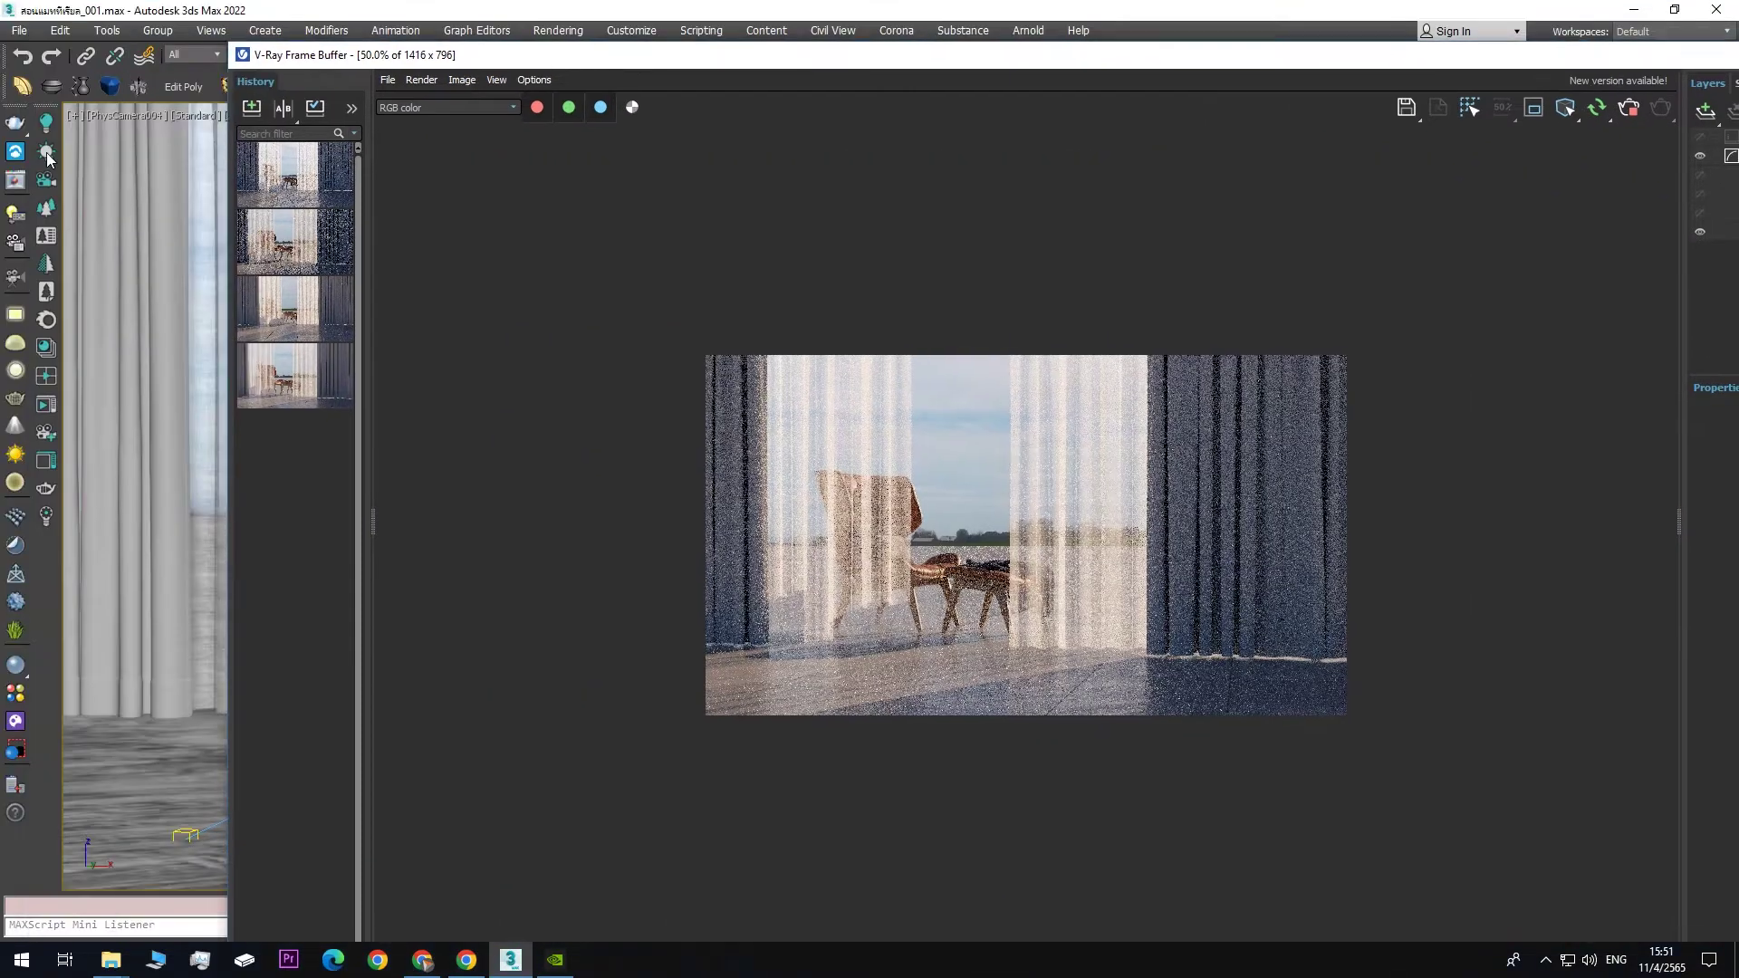
left_click(18, 212)
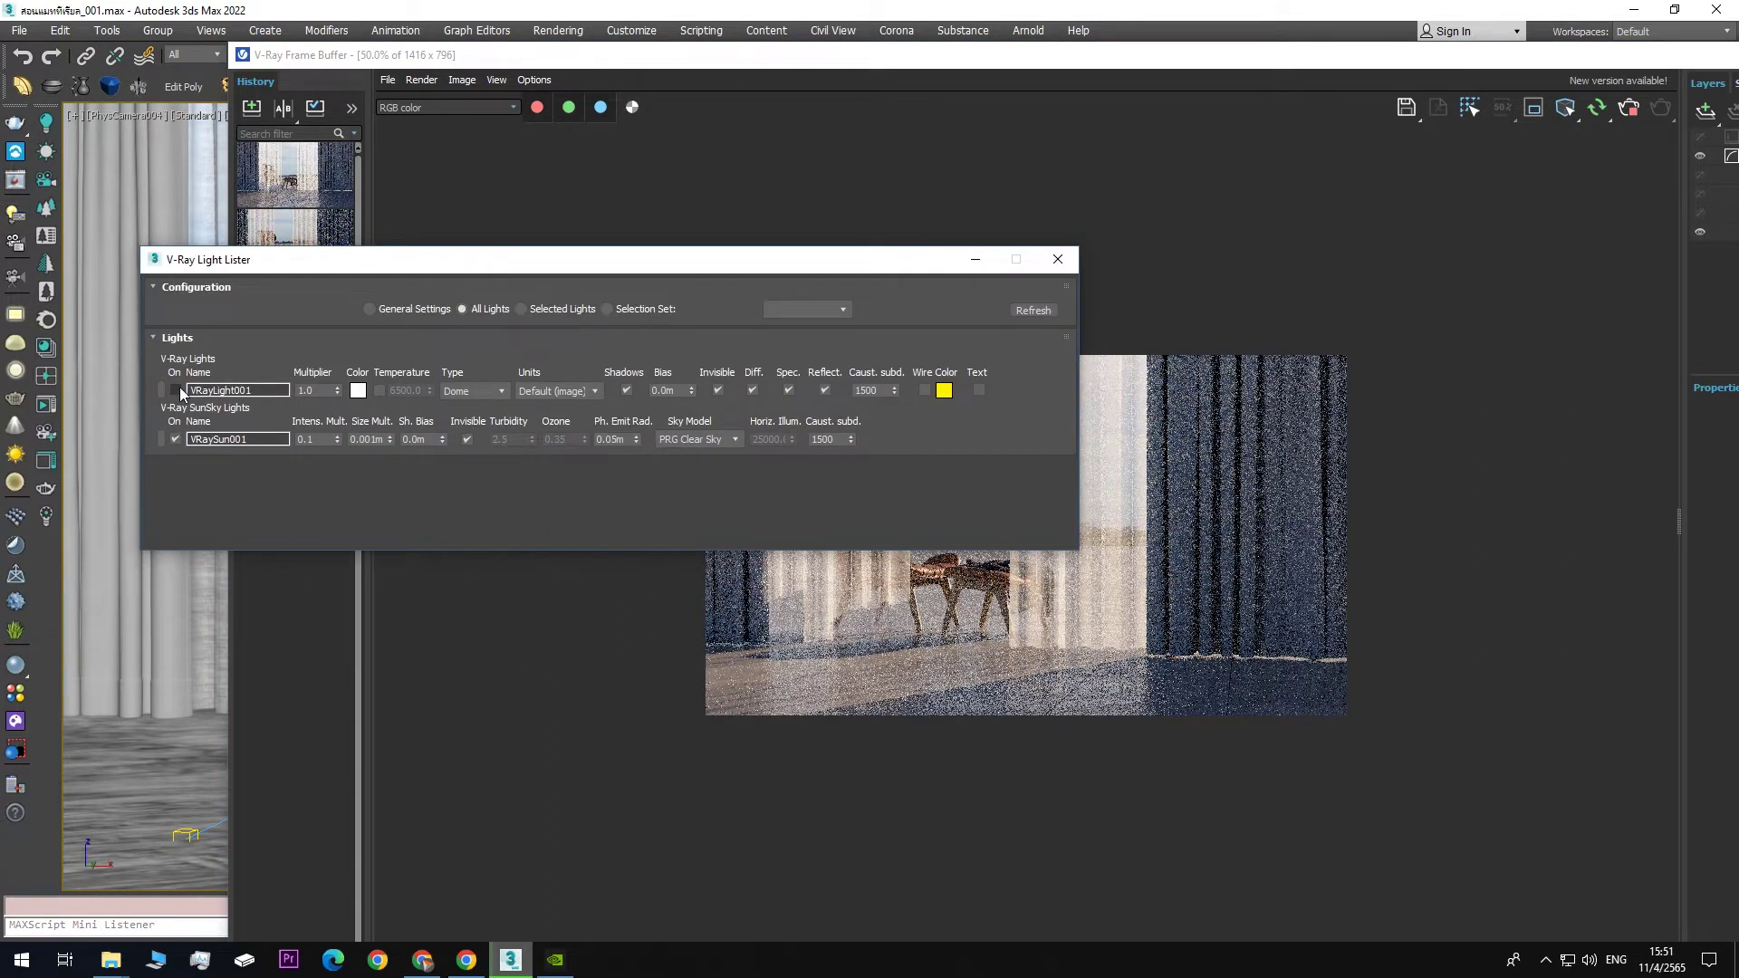
left_click(176, 390)
left_click(174, 439)
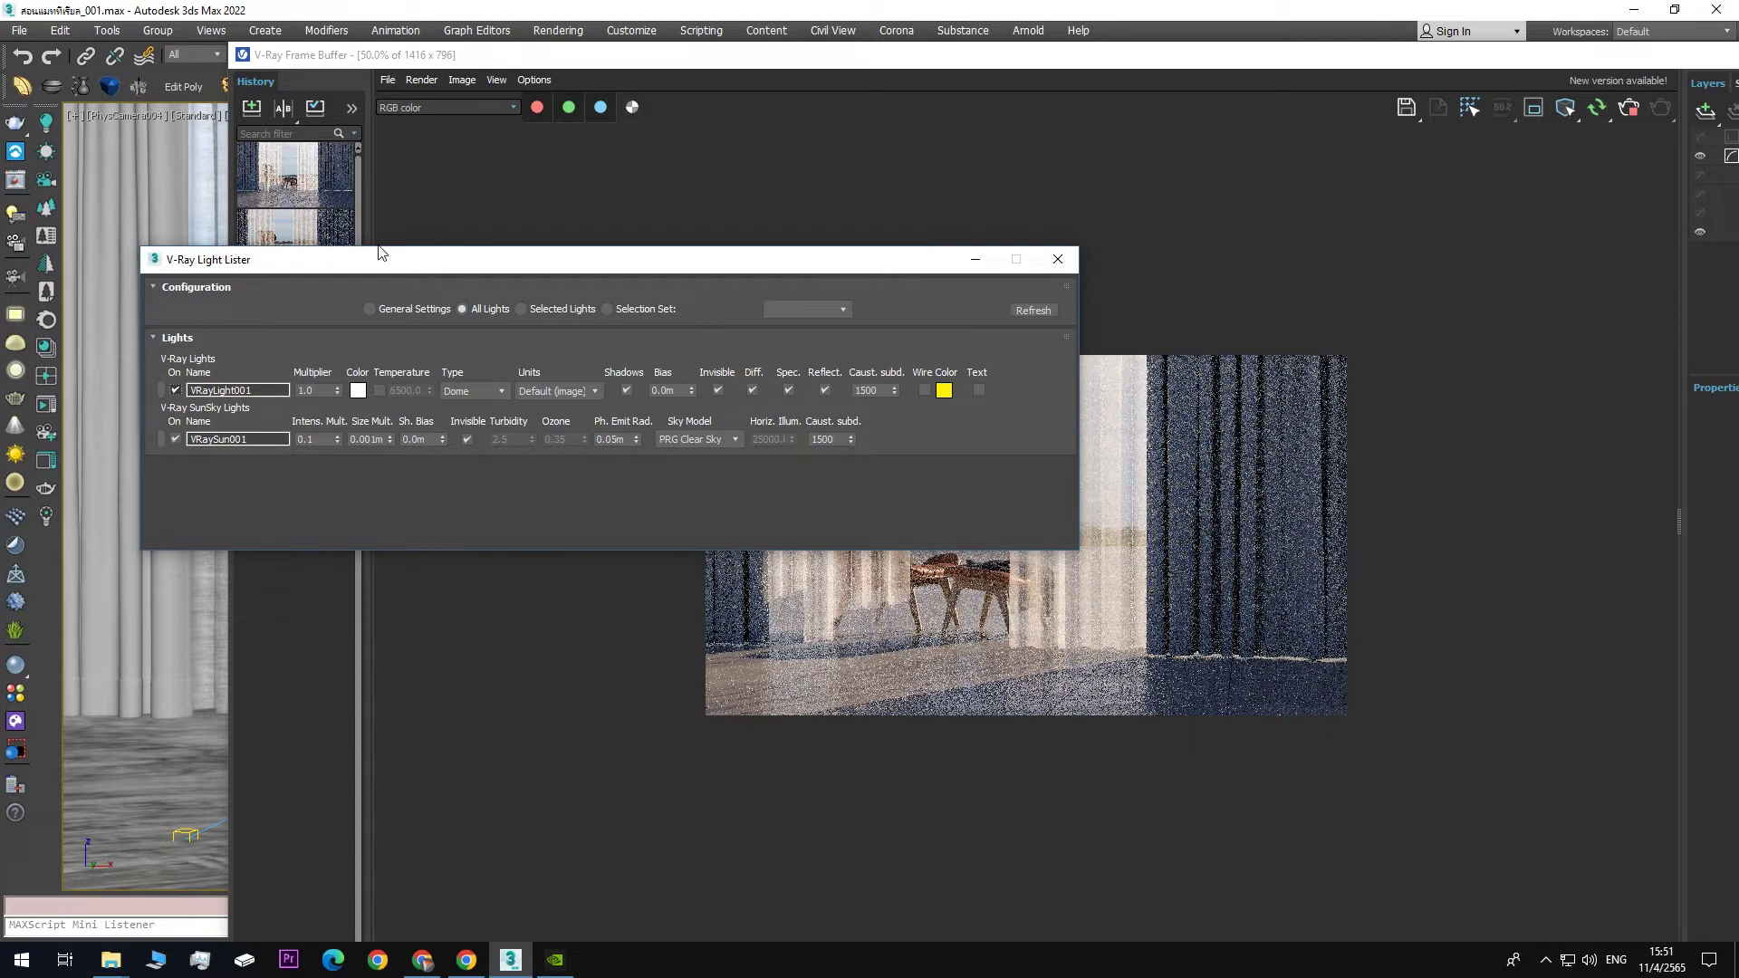
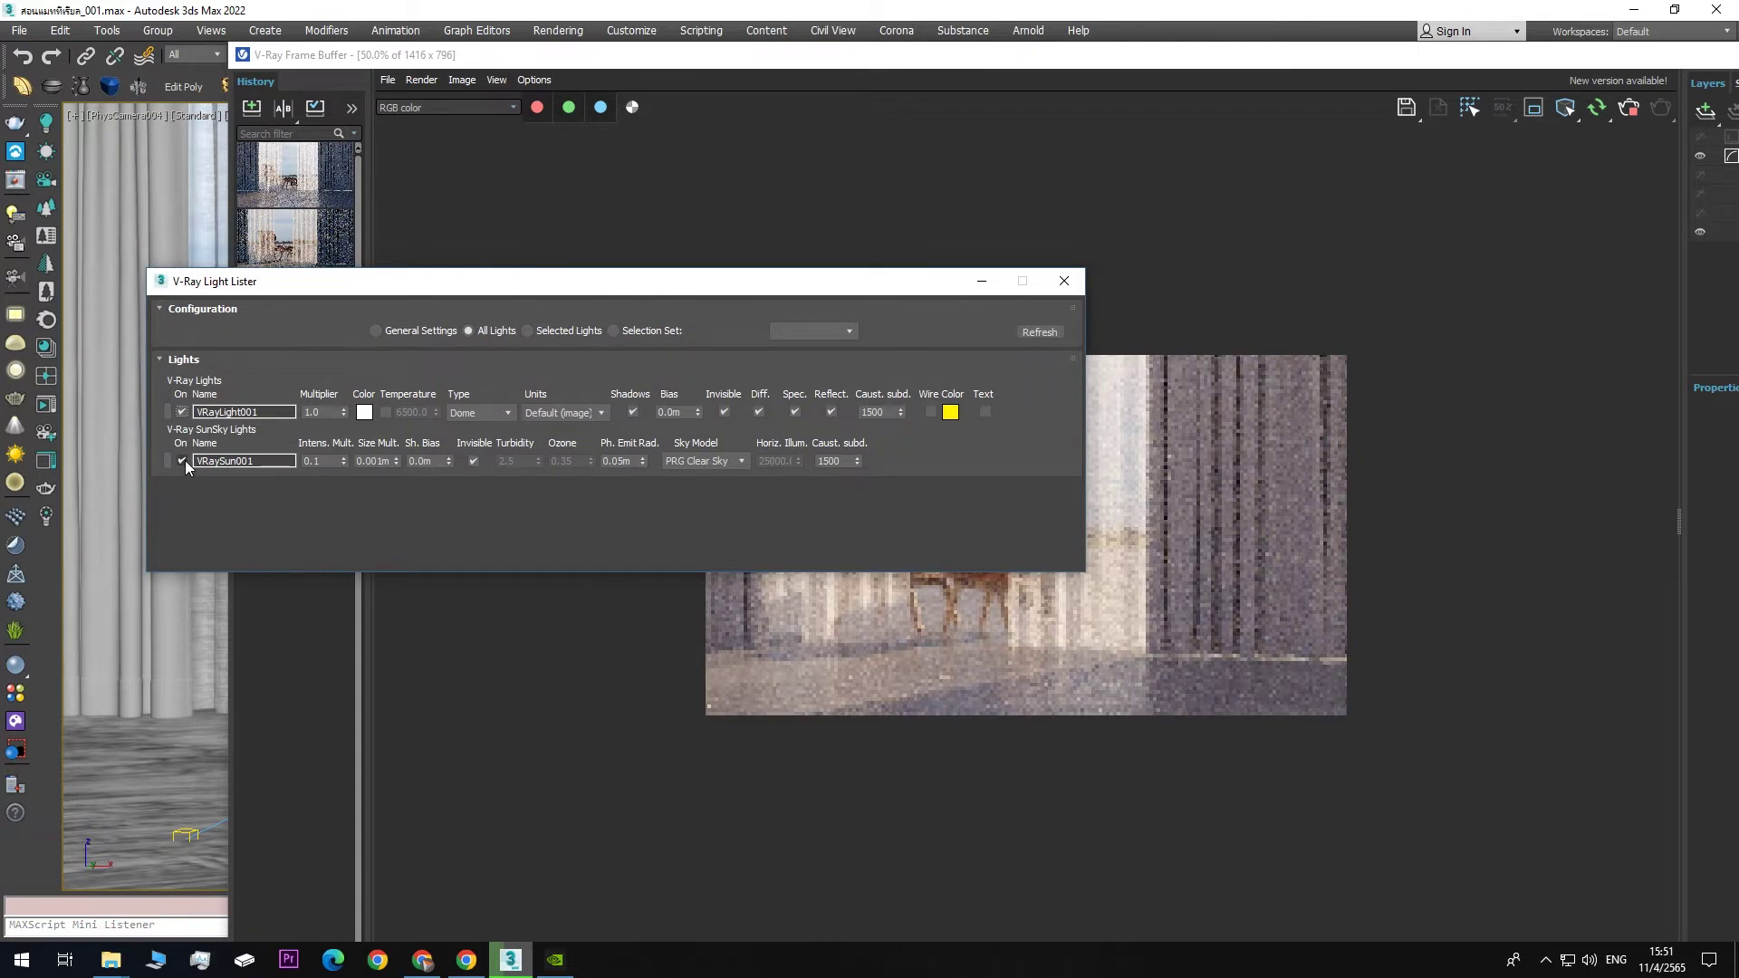
left_click(182, 461)
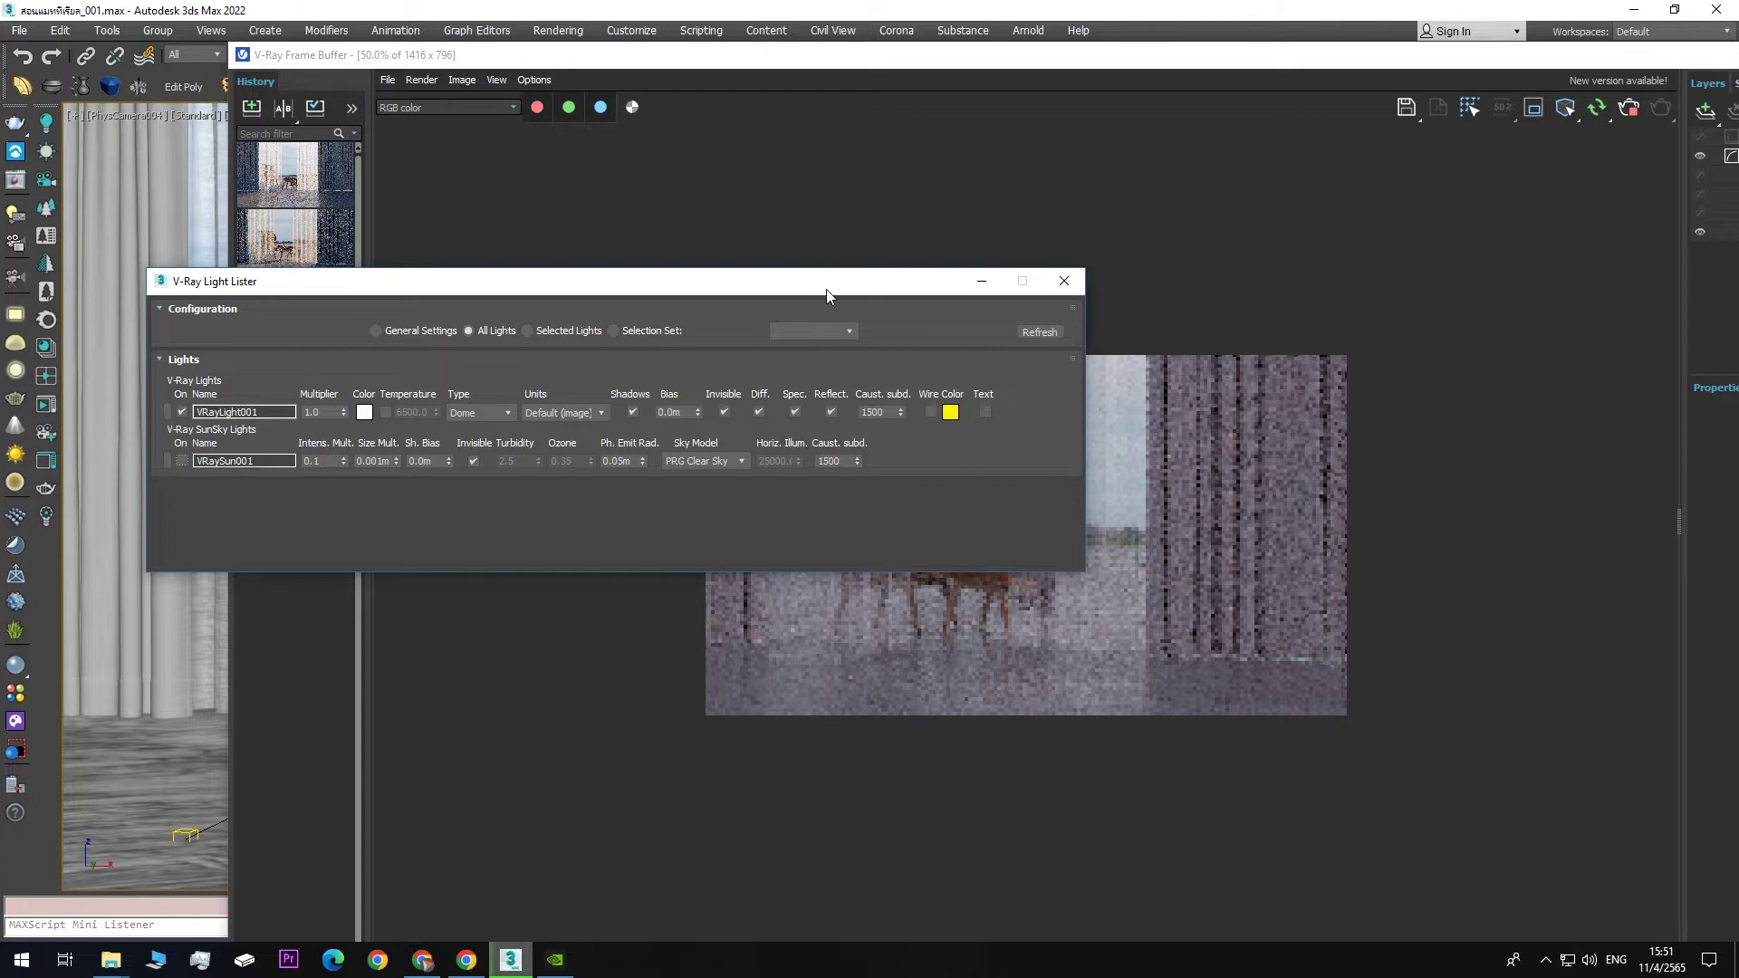
- Examine the sheer curtains' translucency under dome lighting alone, in full and close up, with the Light Lister moved aside
left_click_drag(827, 289, 469, 150)
double_click(1144, 611)
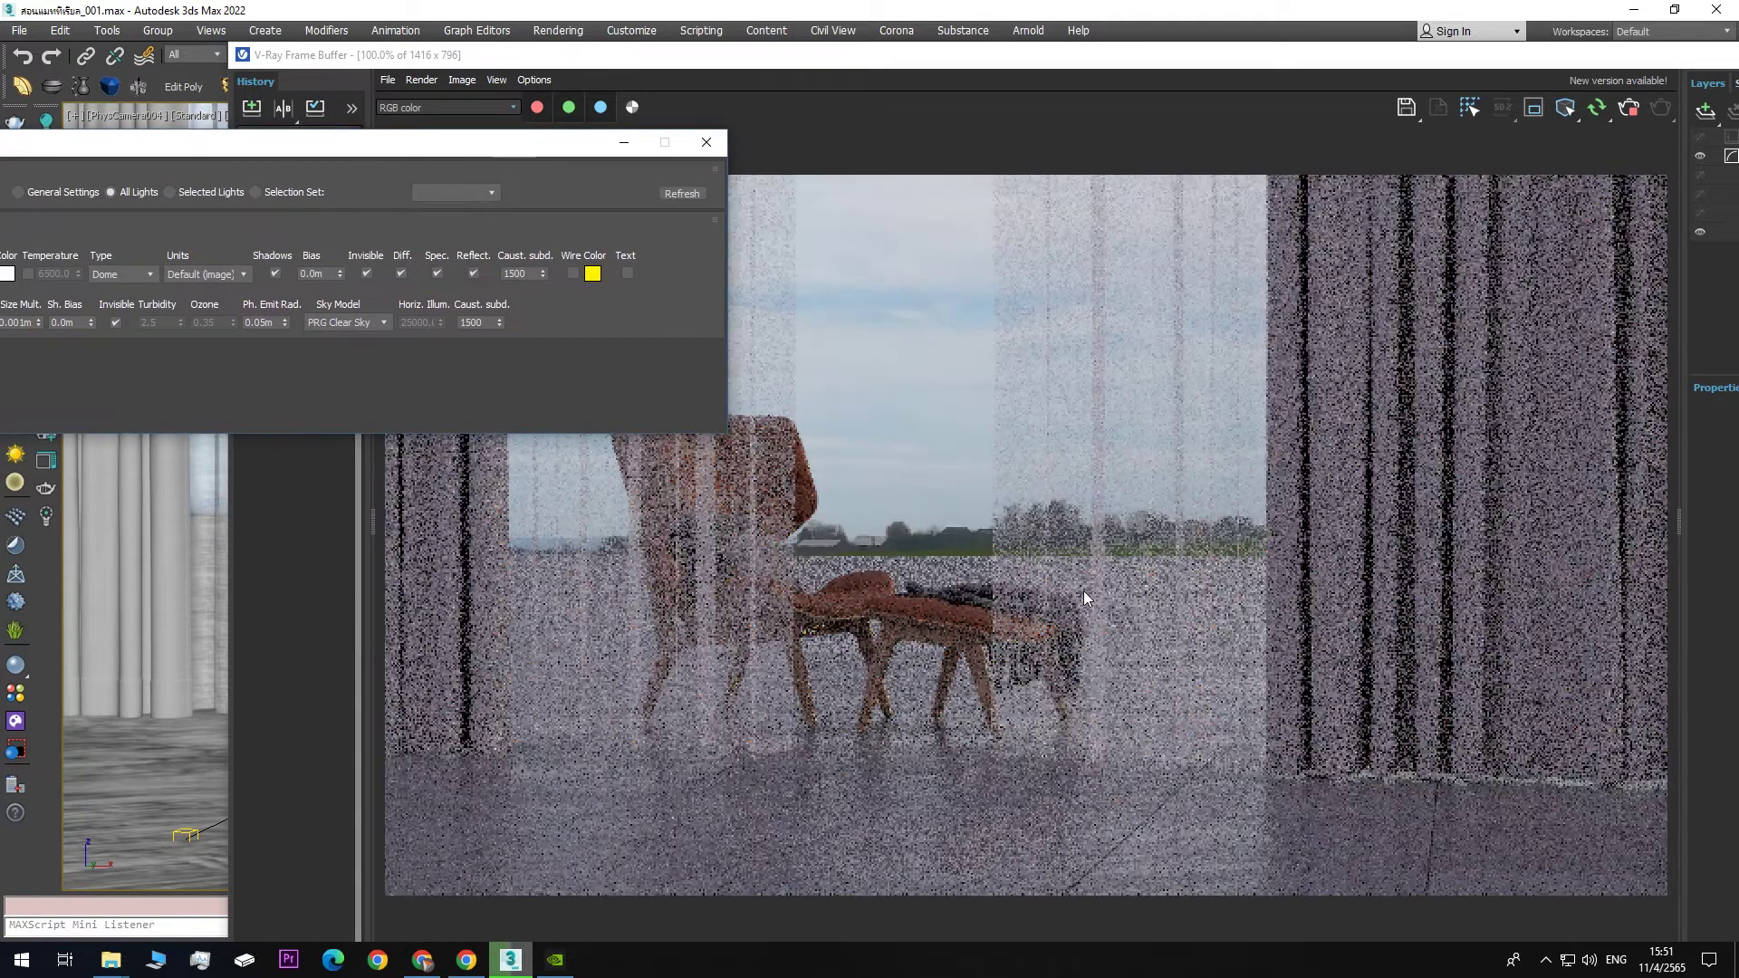
left_click(1095, 72)
double_click(1096, 72)
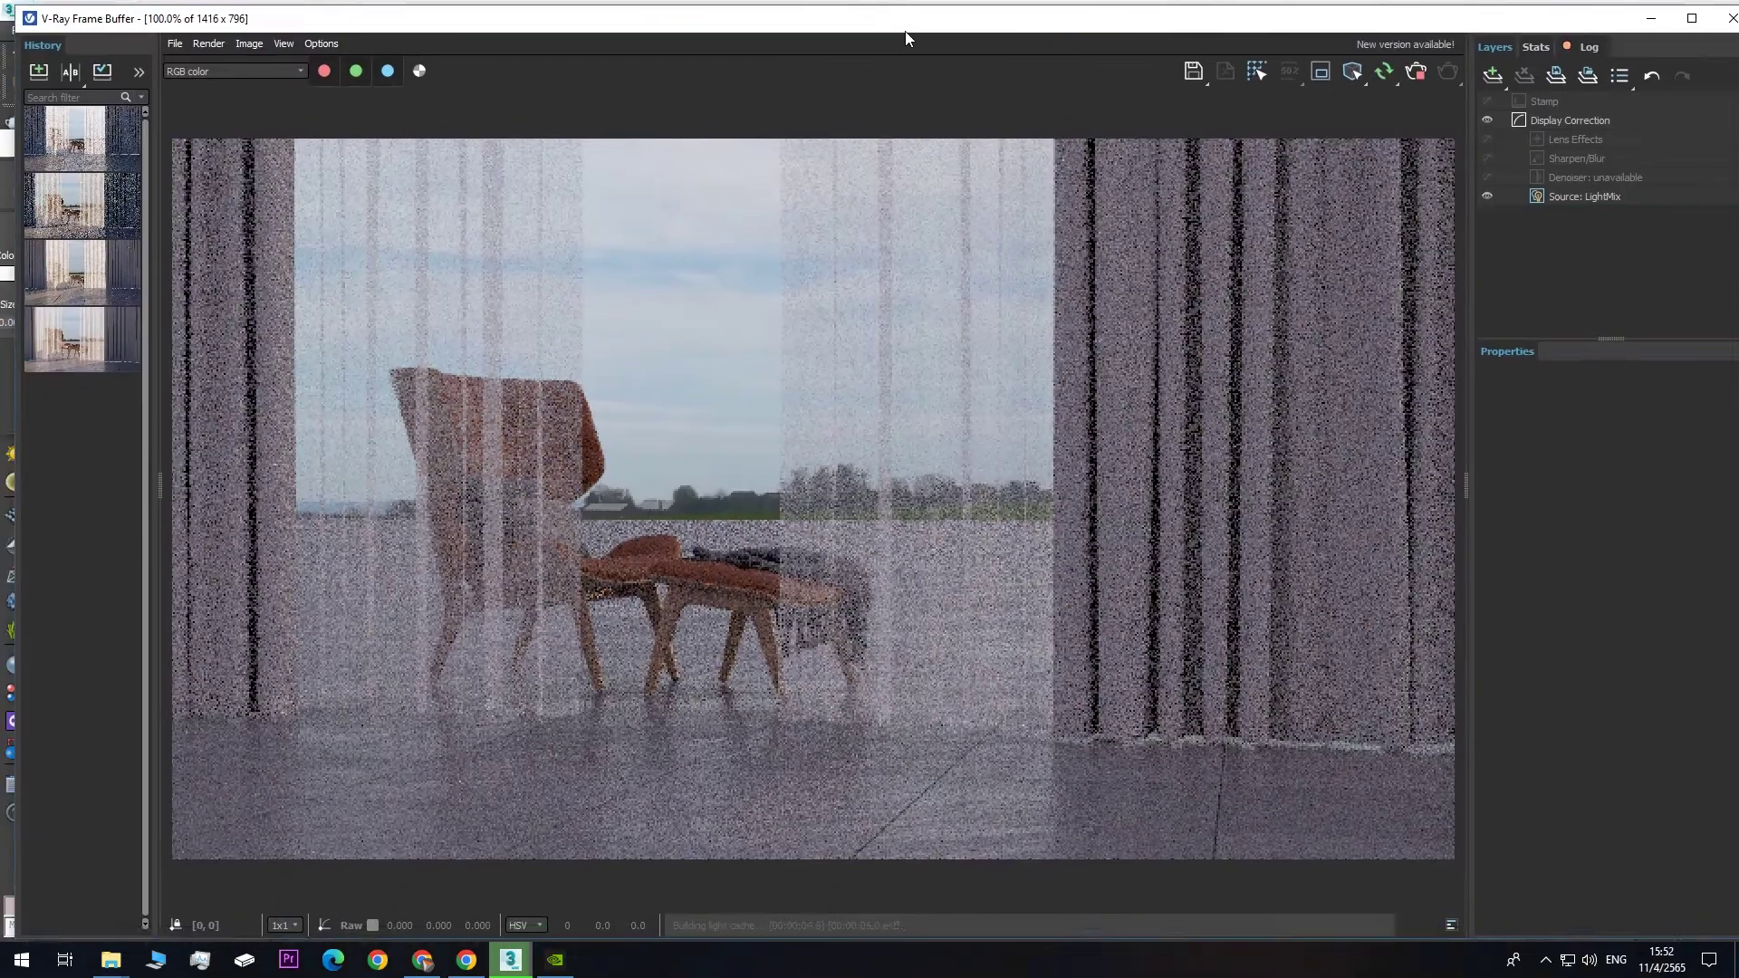
scroll(676, 486, "up", 3)
scroll(676, 486, "down", 3)
scroll(415, 257, "up", 2)
scroll(551, 525, "down", 2)
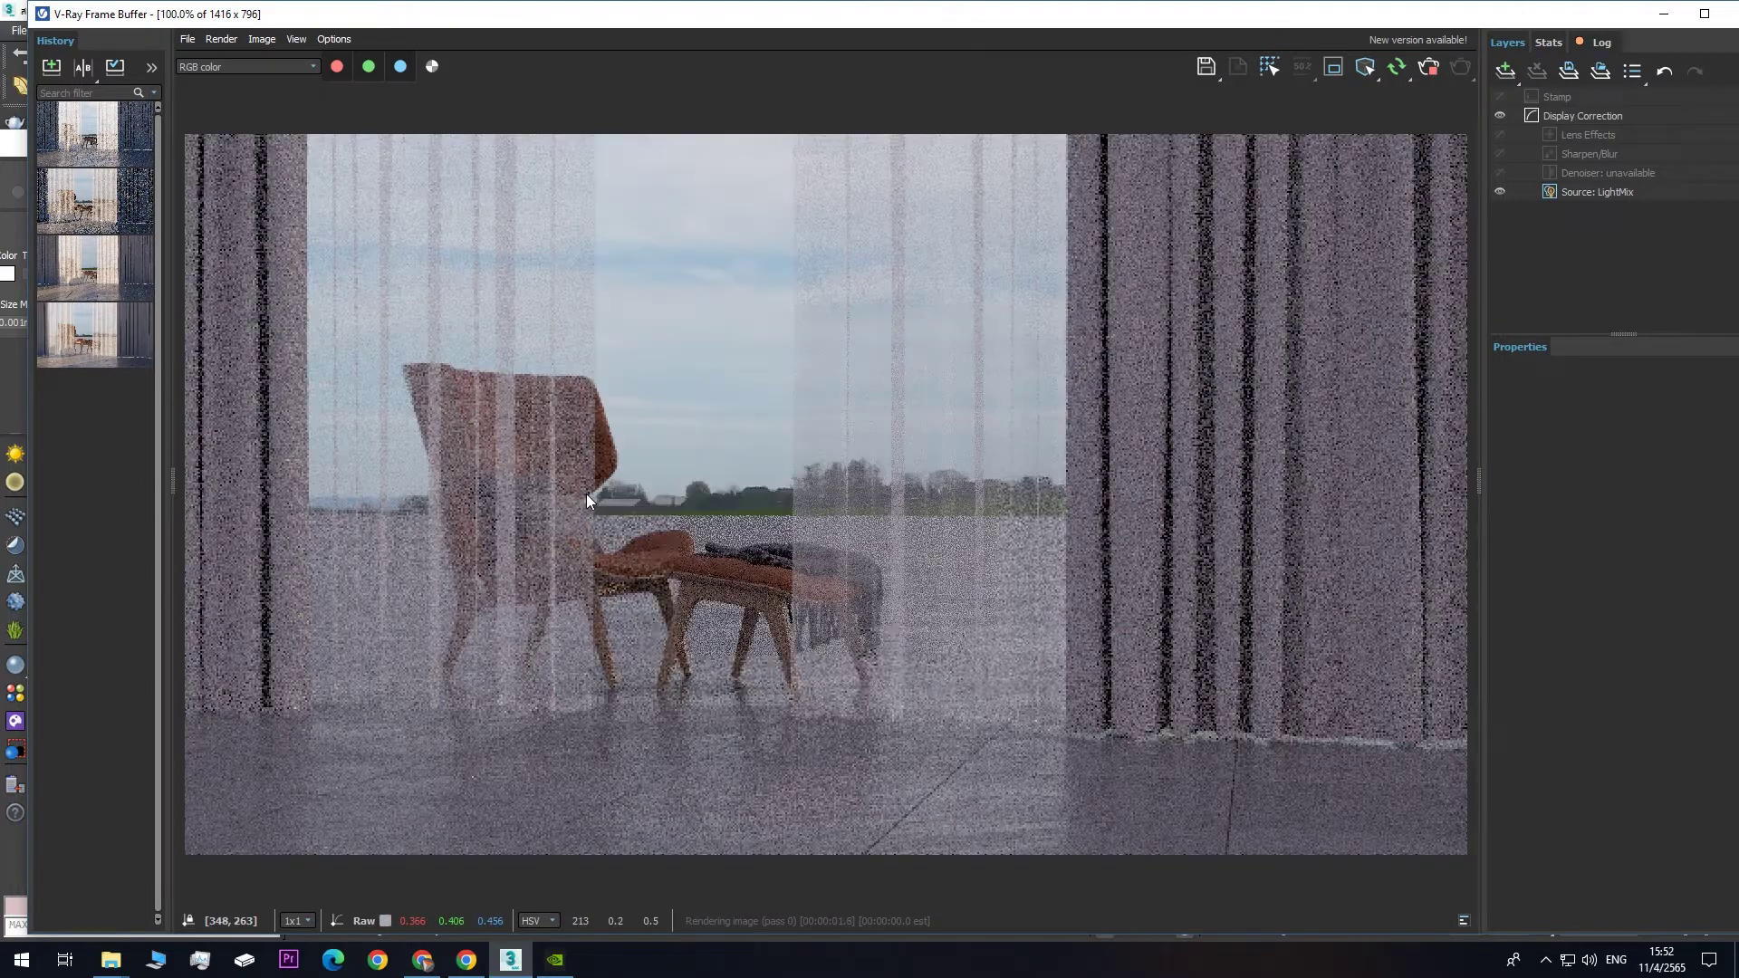
scroll(438, 645, "up", 2)
scroll(466, 546, "down", 4)
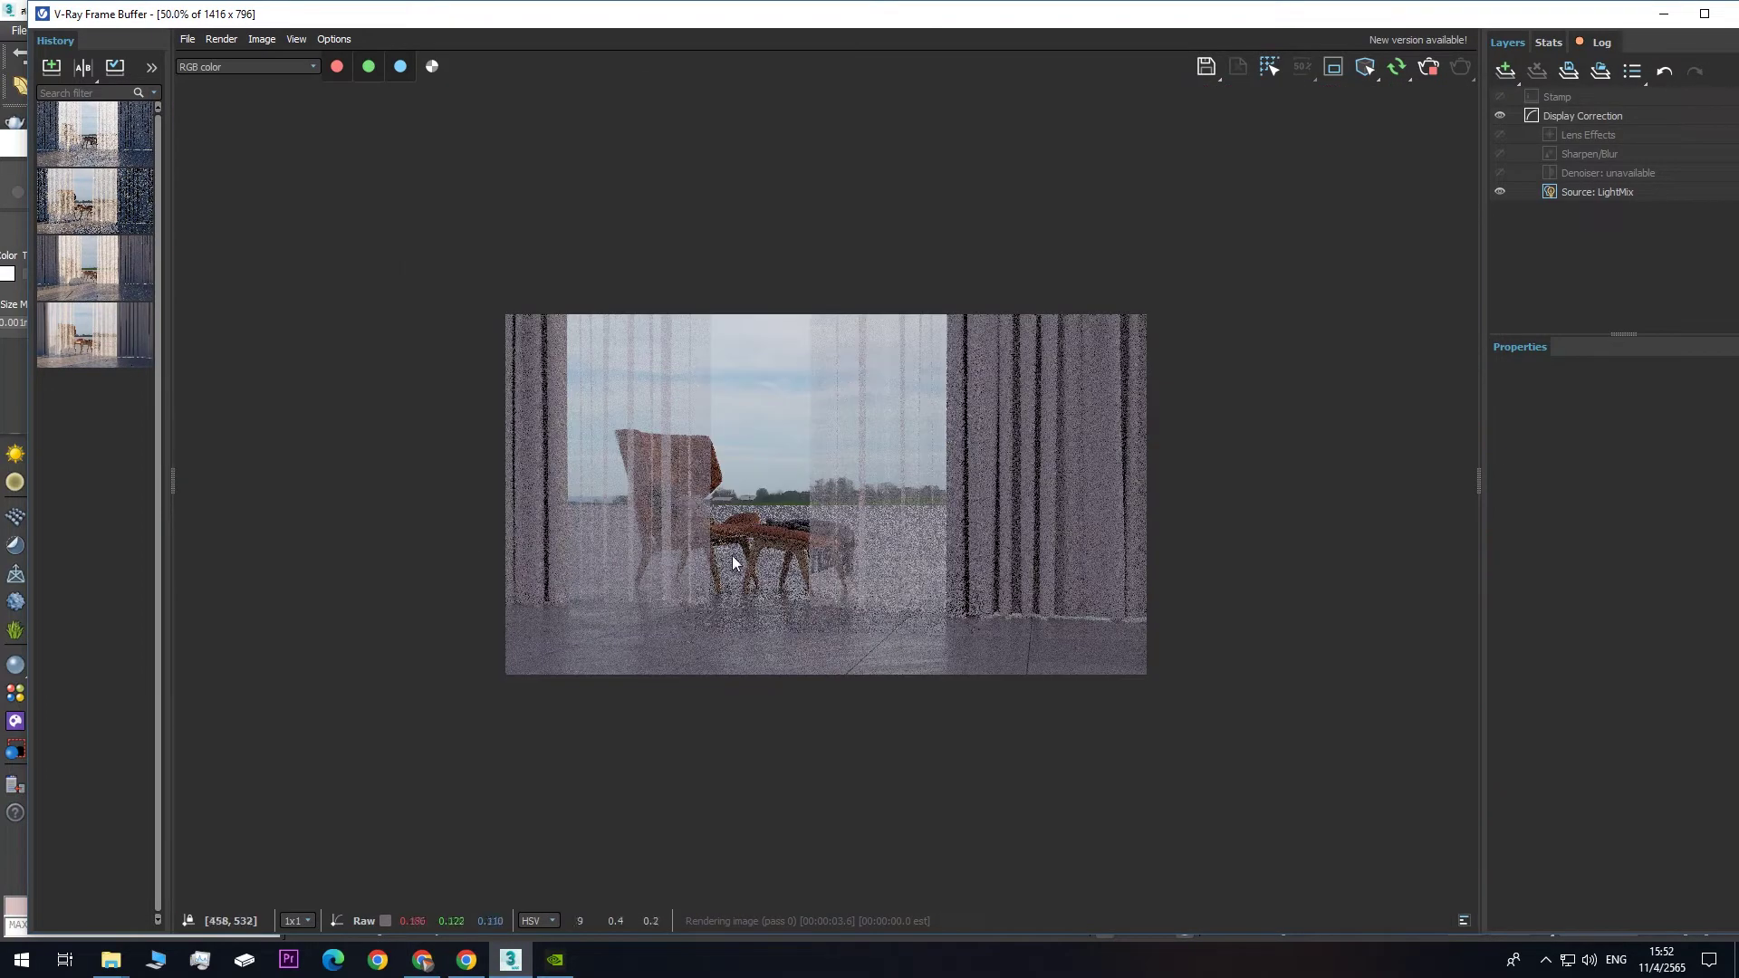
scroll(732, 557, "up", 2)
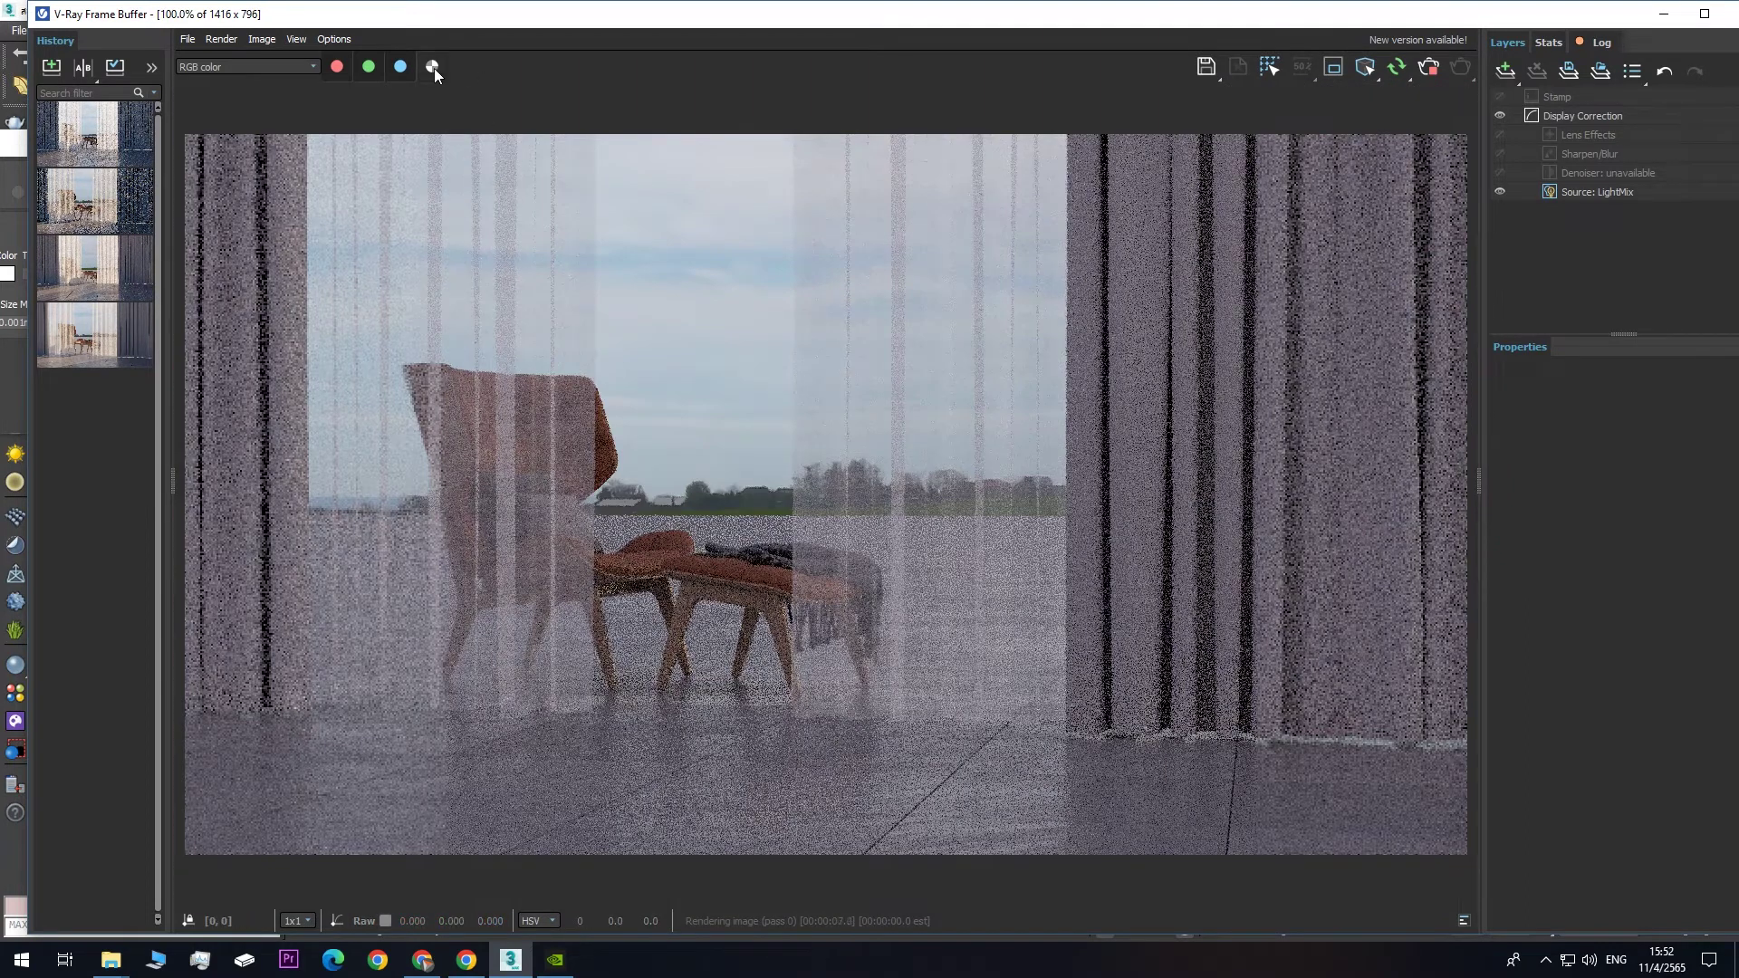
- Check the curtains' opacity in the render's alpha channel, then return to the RGB color view
left_click(433, 67)
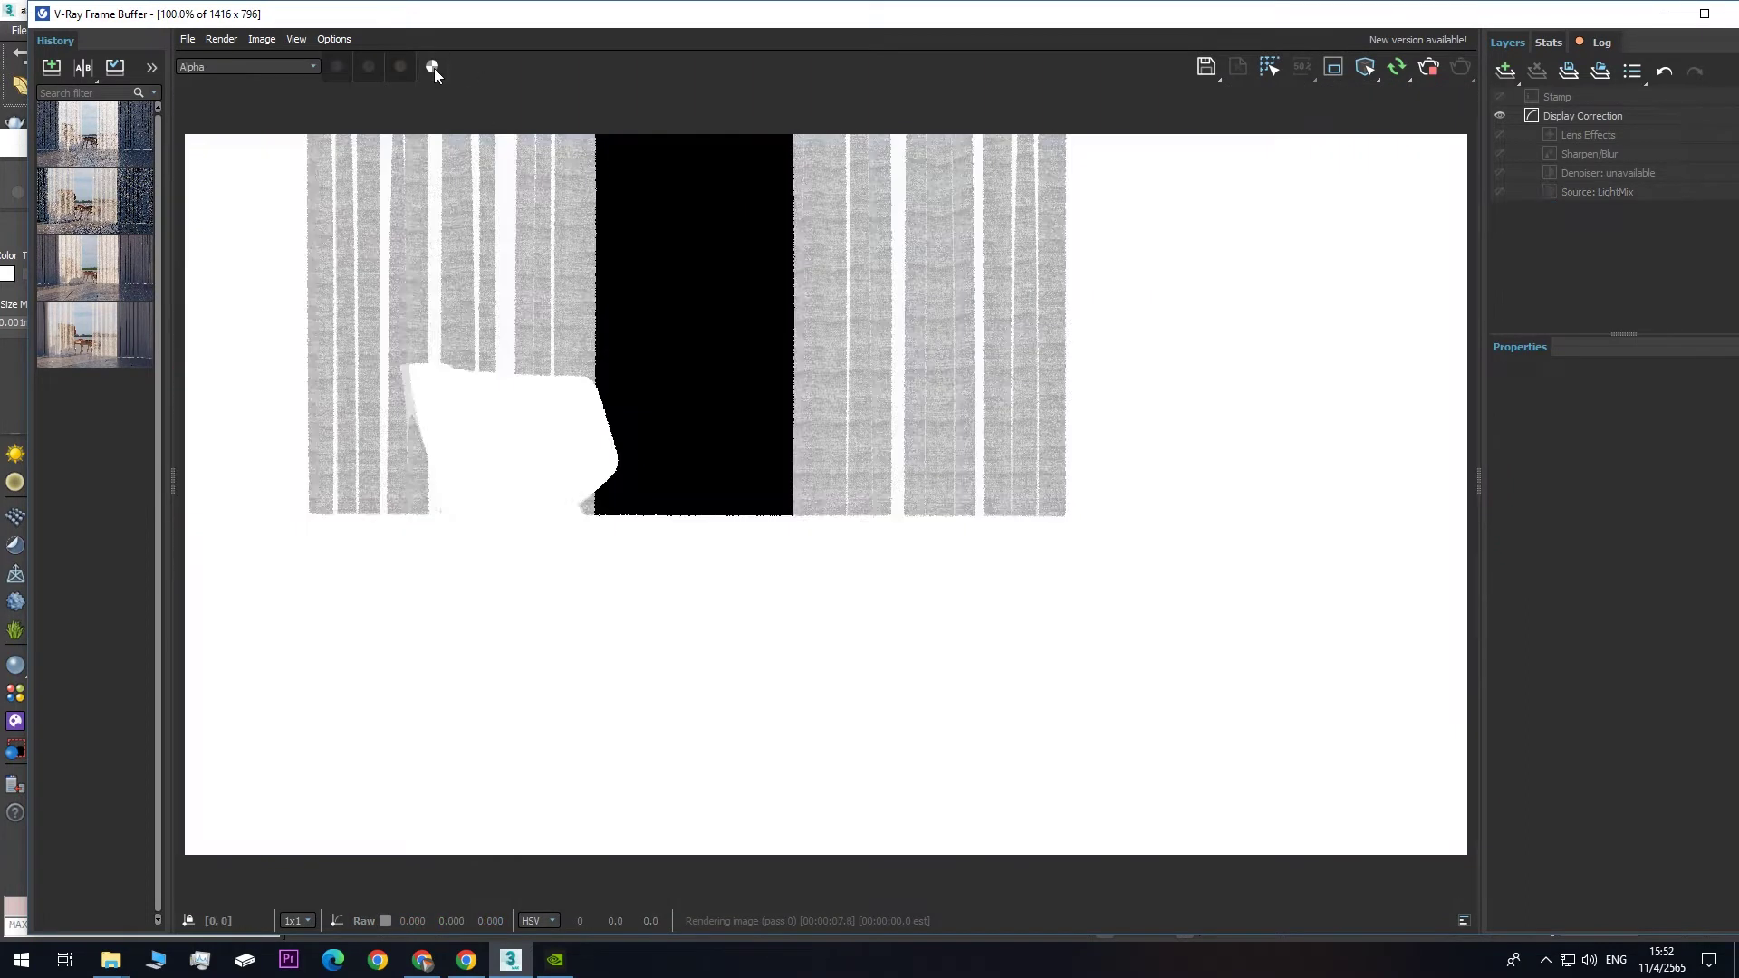
left_click(433, 67)
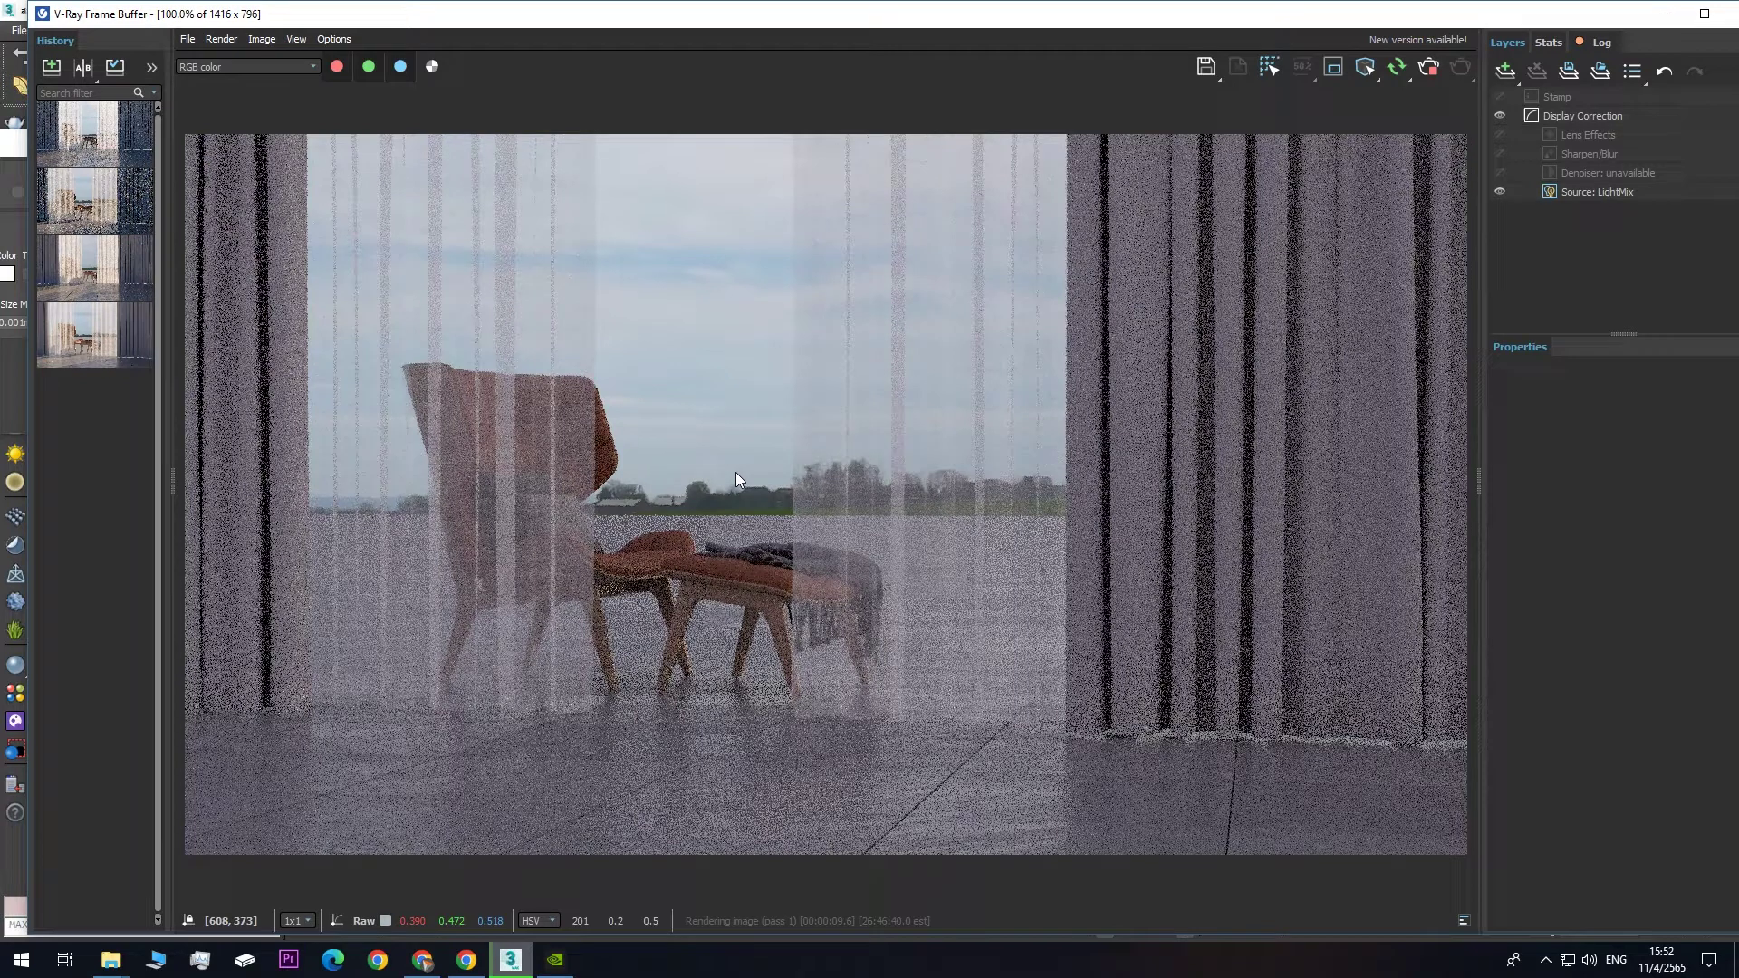
left_click_drag(859, 25, 867, 40)
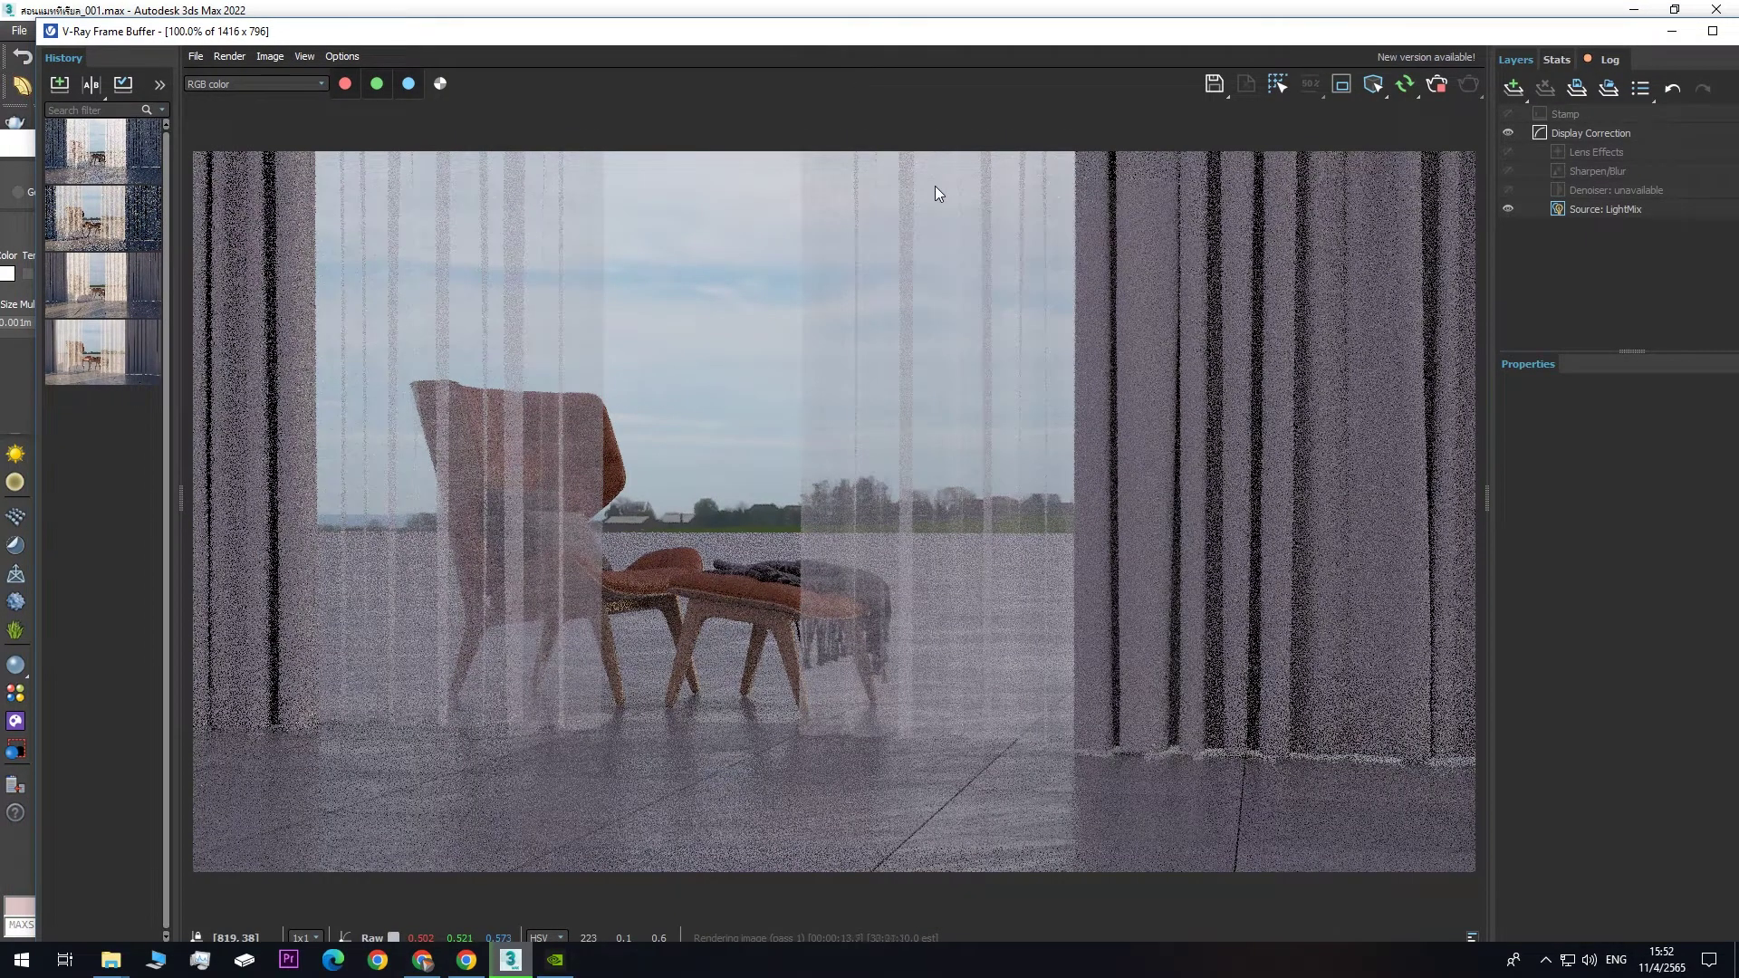
key("alt")
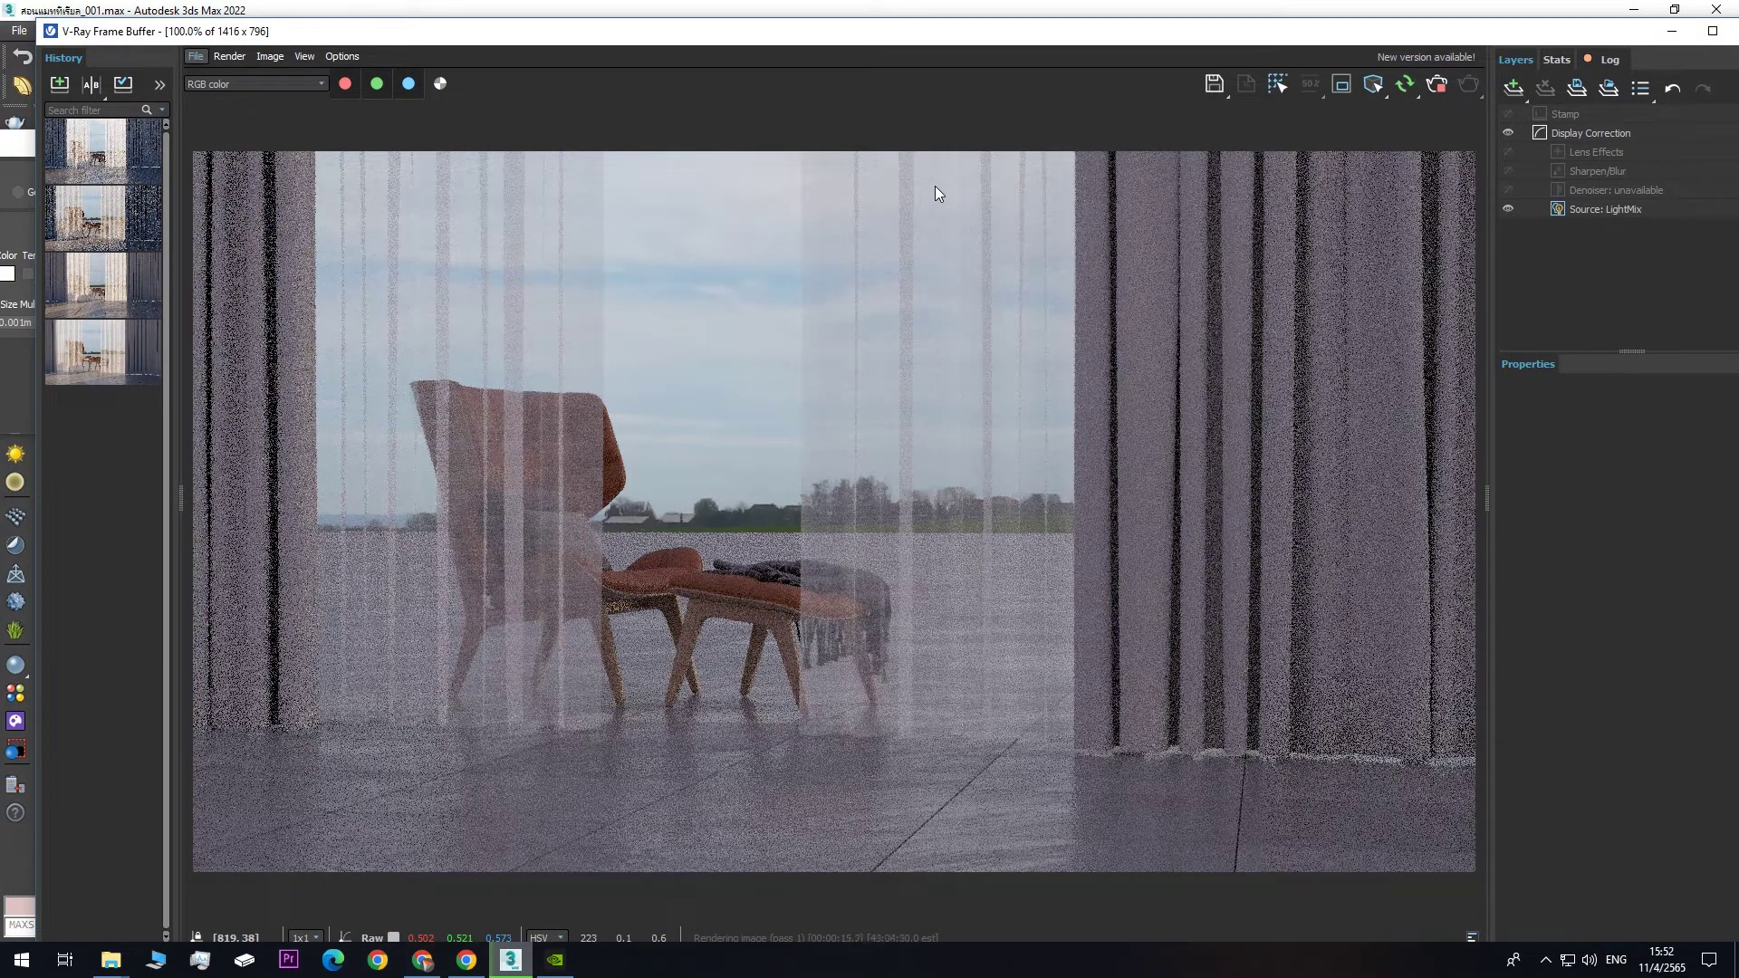